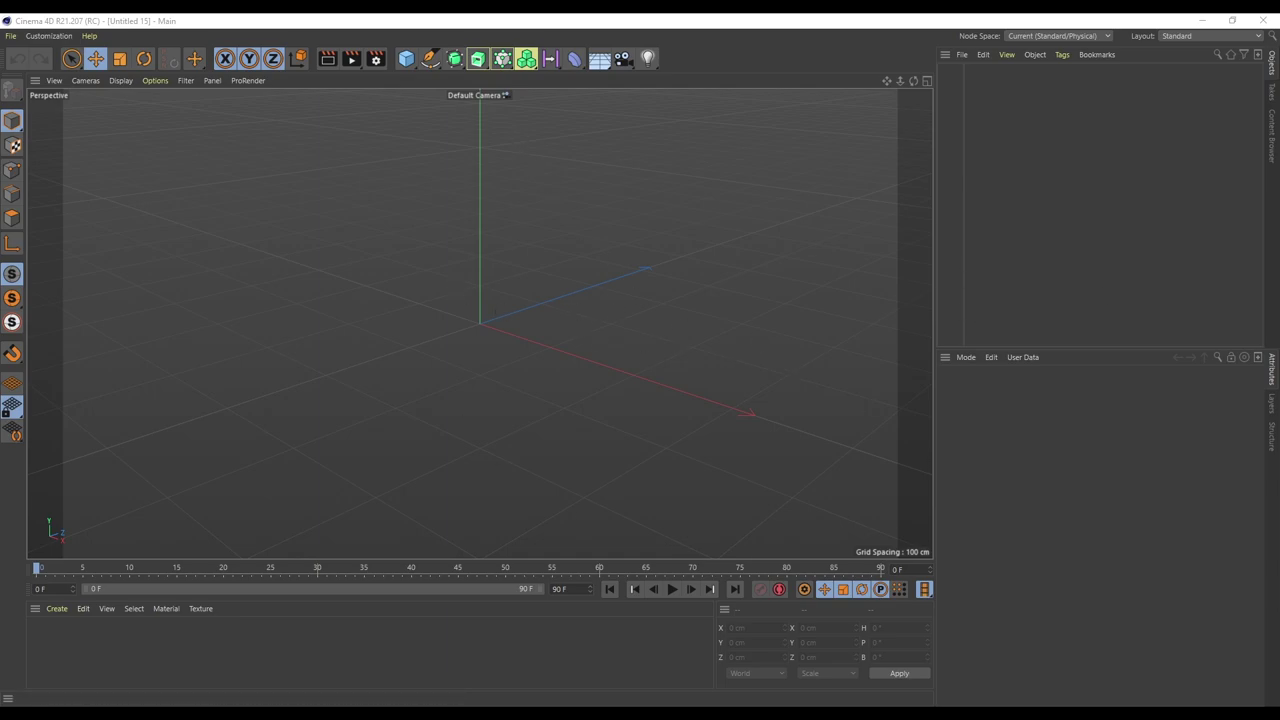
# Step: Look up reference pictures of the symbol among the image results for "universal s" in the Chrome browser
pyautogui.moveTo(1279, 36); pyautogui.dragTo(640, 71)
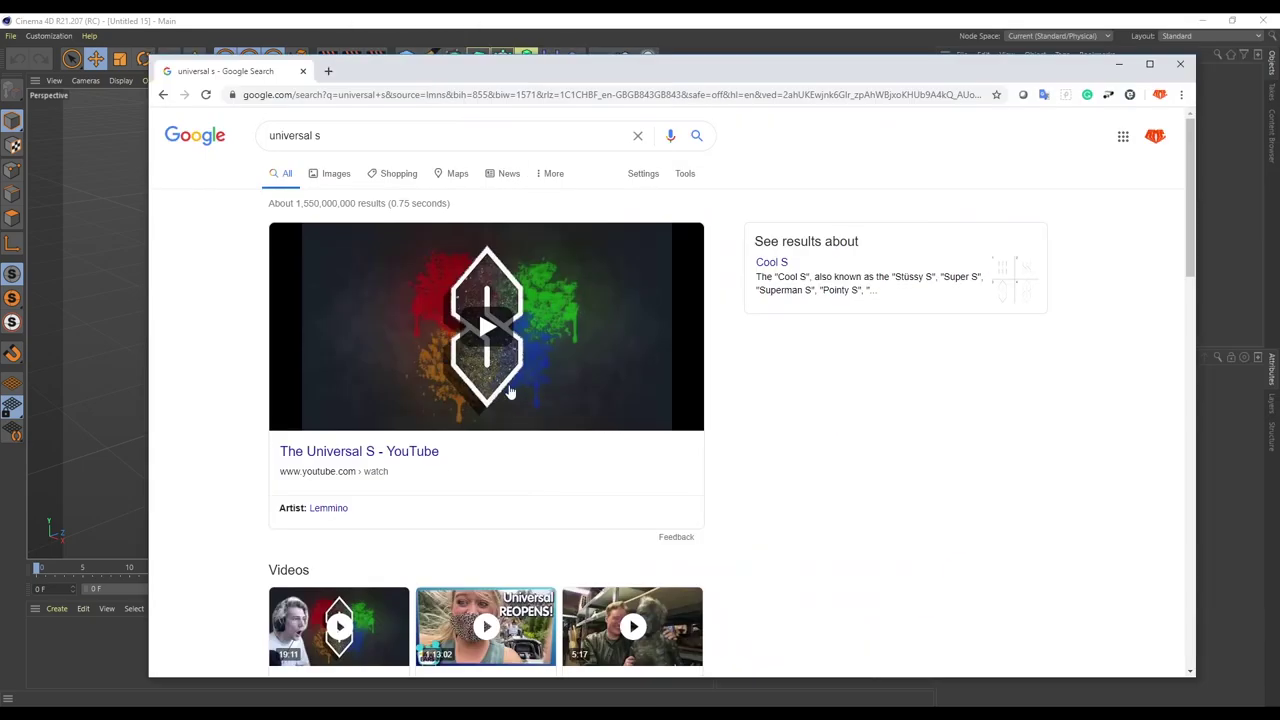
pyautogui.click(336, 175)
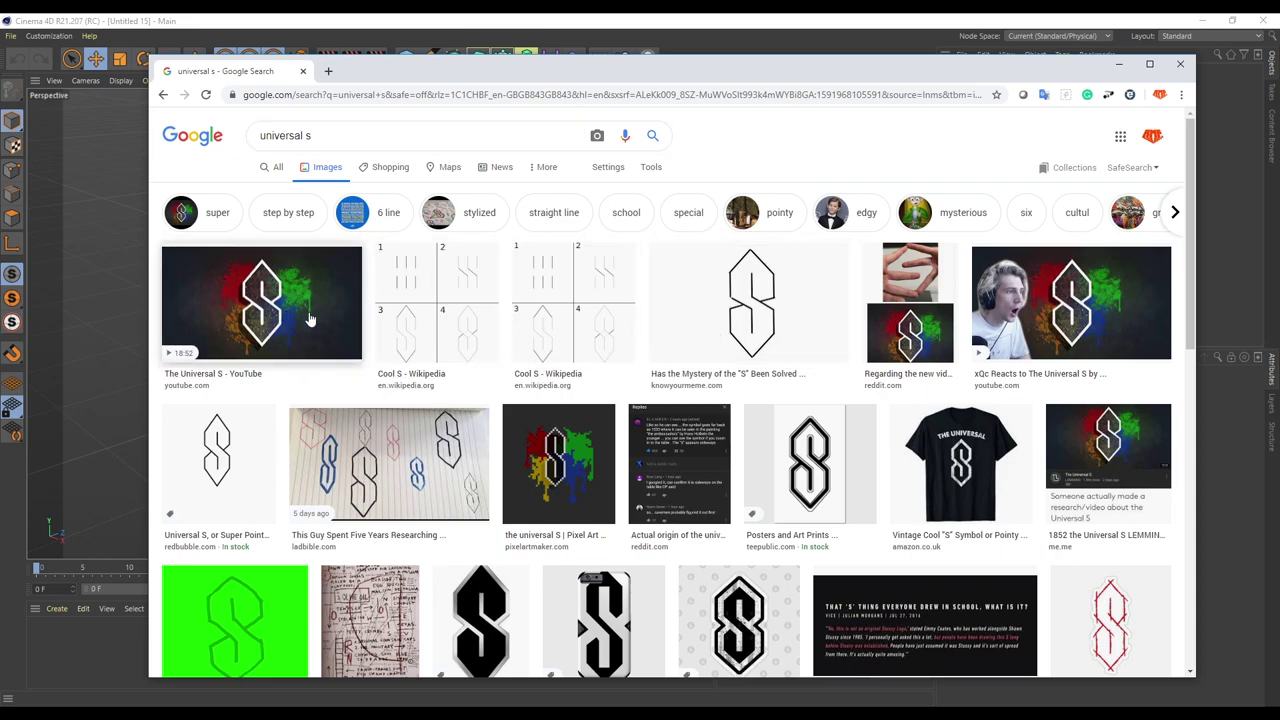
pyautogui.click(276, 168)
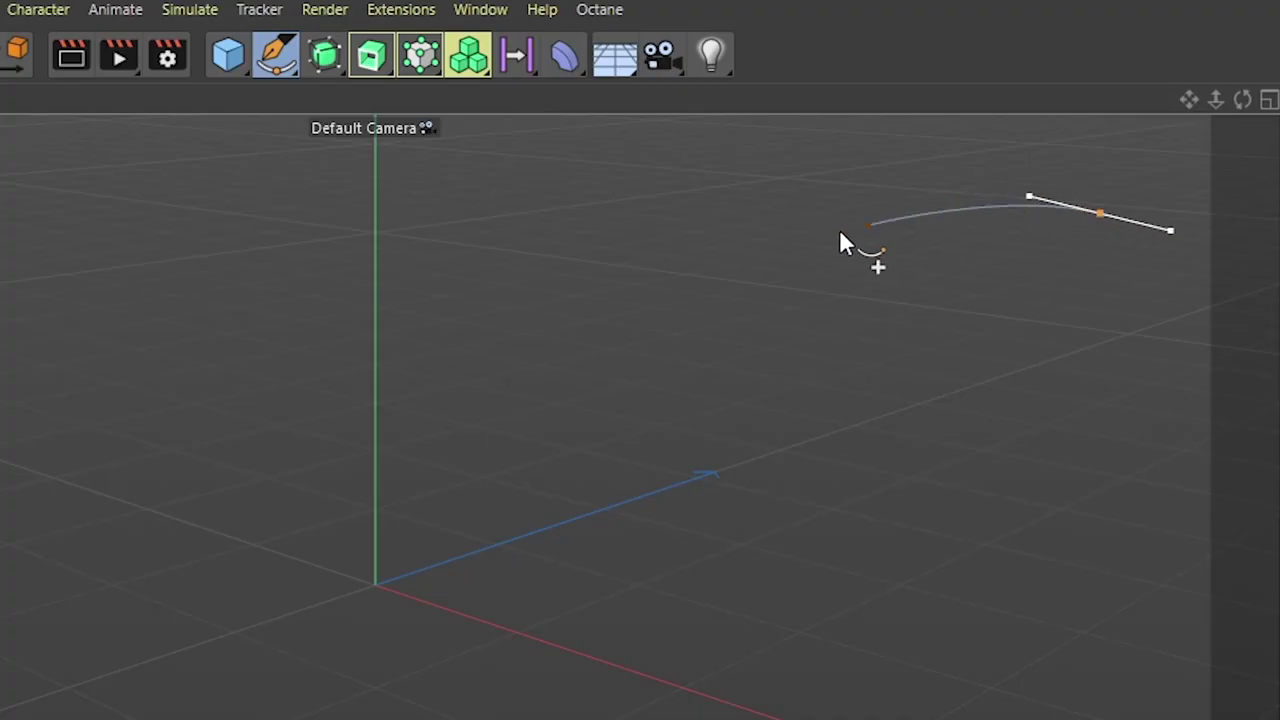
pyautogui.click(689, 146)
pyautogui.moveTo(600, 236); pyautogui.dragTo(598, 280)
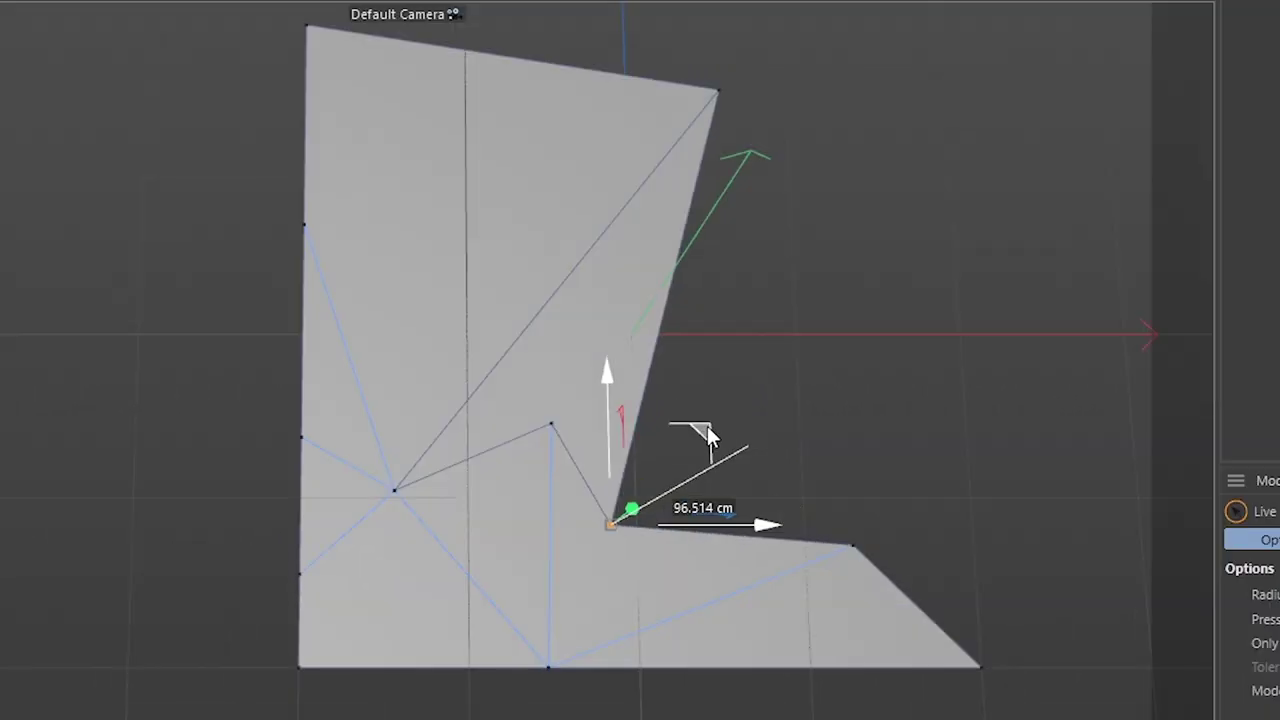
pyautogui.moveTo(707, 426); pyautogui.dragTo(721, 411)
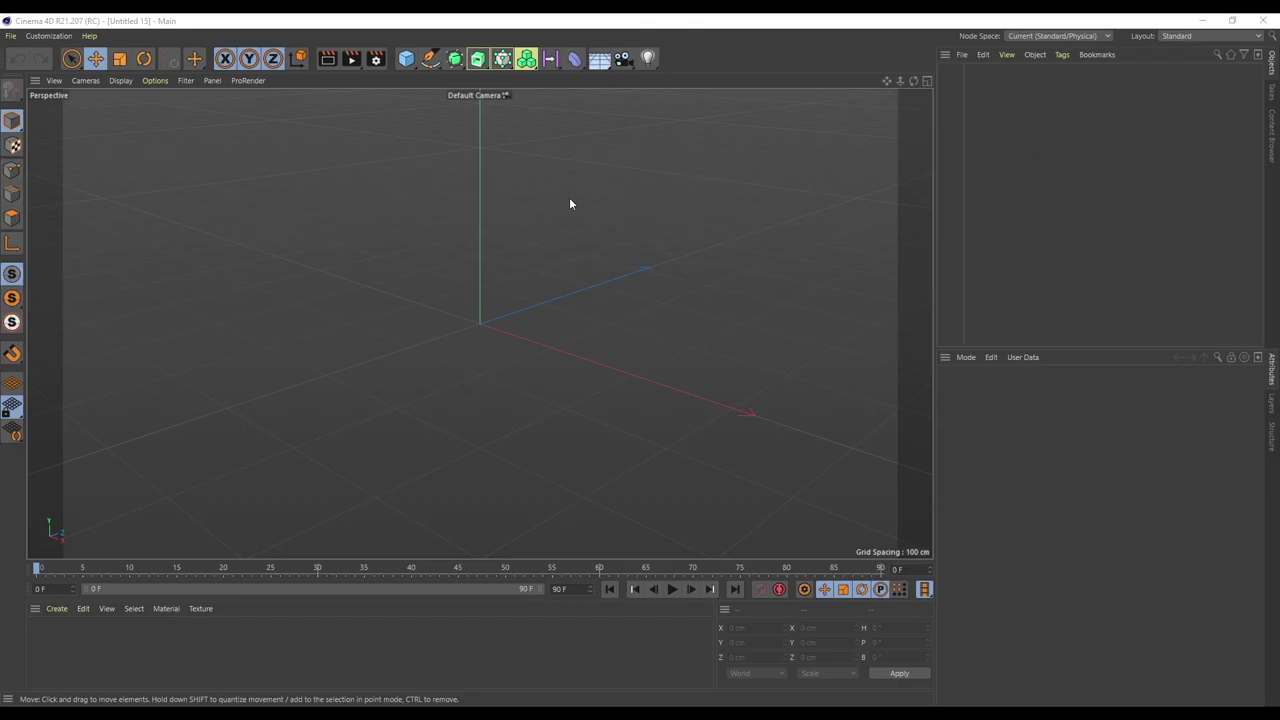
# Step: Add a plane primitive to the scene and display the viewport with Gouraud Shading (Lines)
pyautogui.click(406, 58)
pyautogui.click(523, 105)
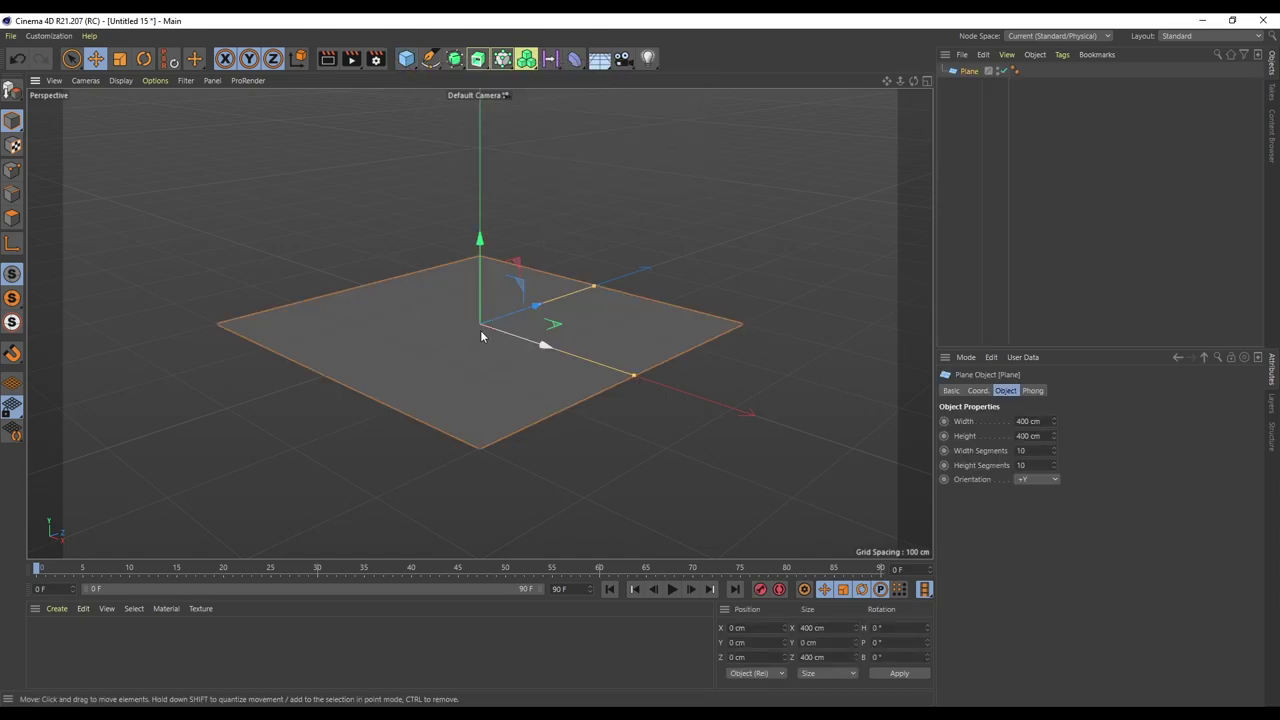
pyautogui.press('n')
pyautogui.press('b')
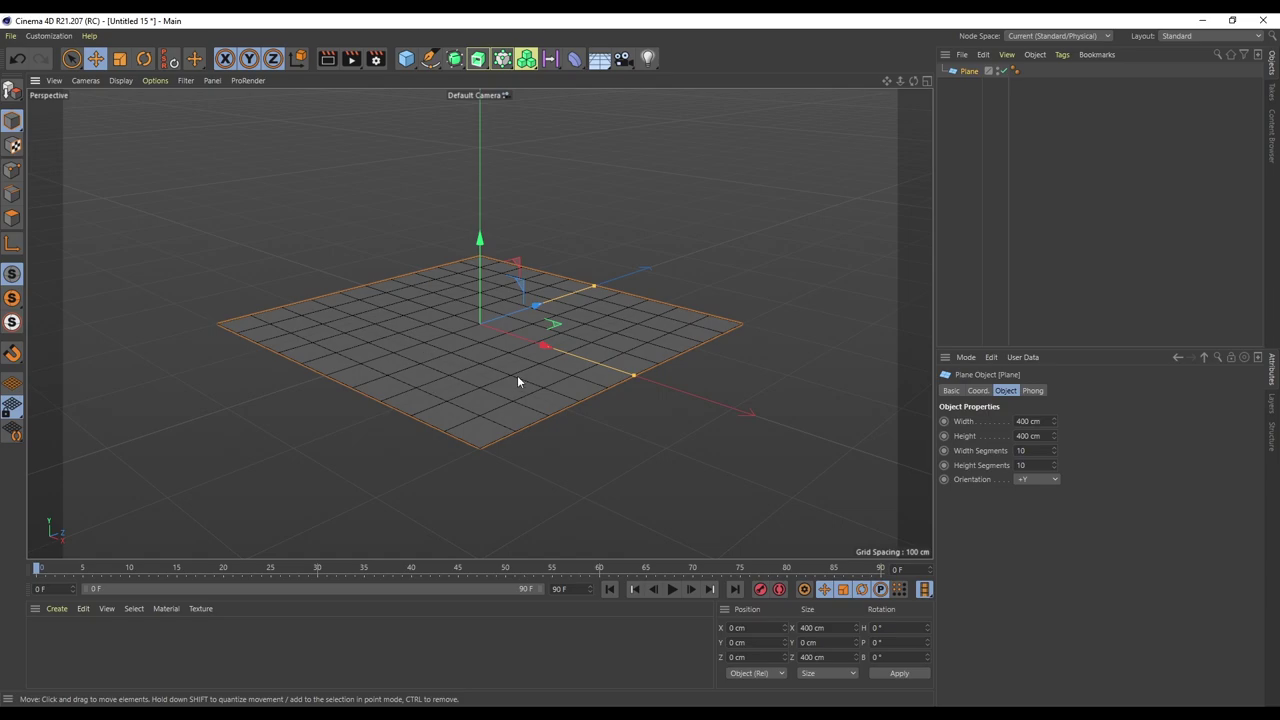
# Step: Set the plane's width and height segments to 1 and its width and height to 100 cm
pyautogui.click(1019, 465)
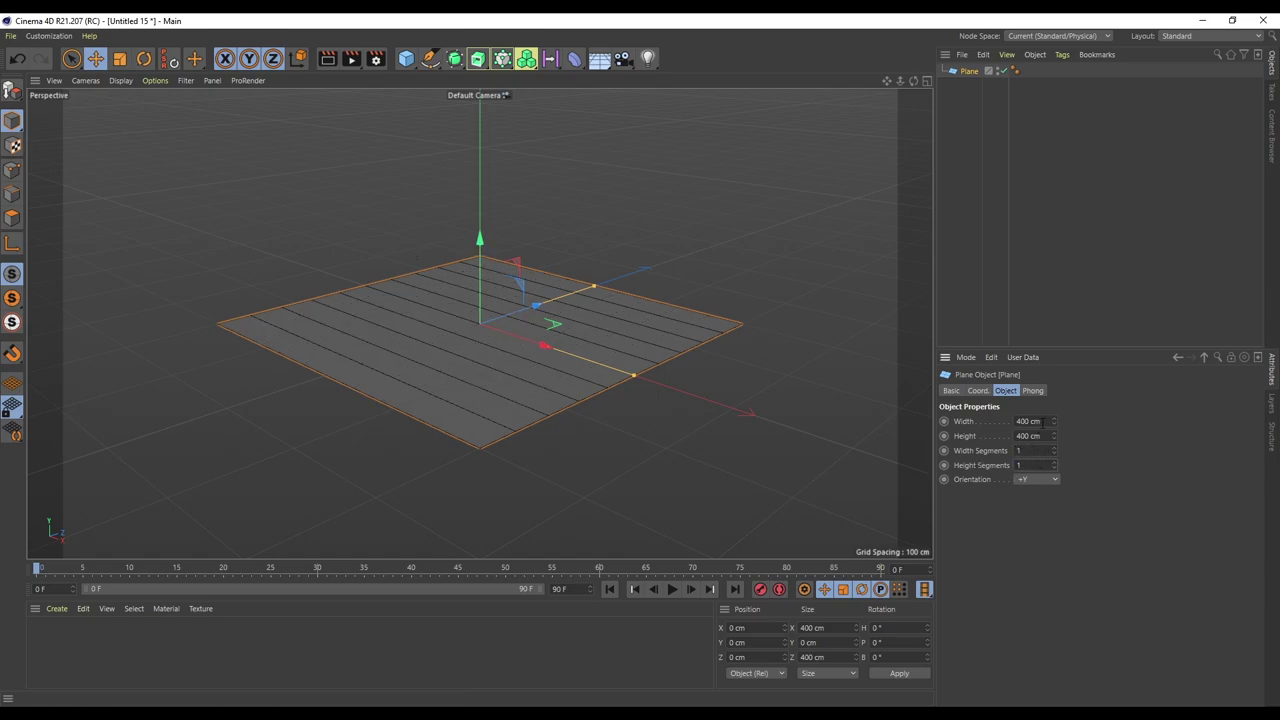
pyautogui.click(1041, 421)
pyautogui.write('100')
pyautogui.press('Tab')
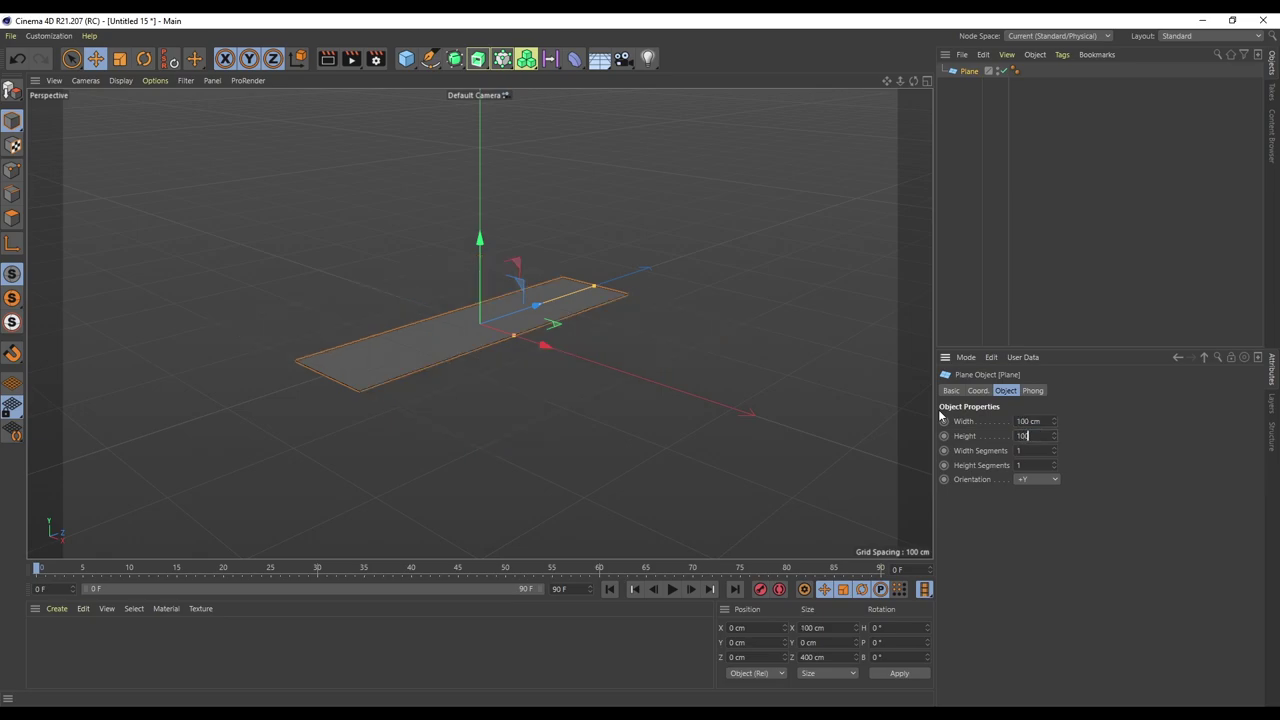
pyautogui.write('100')
pyautogui.press('Return')
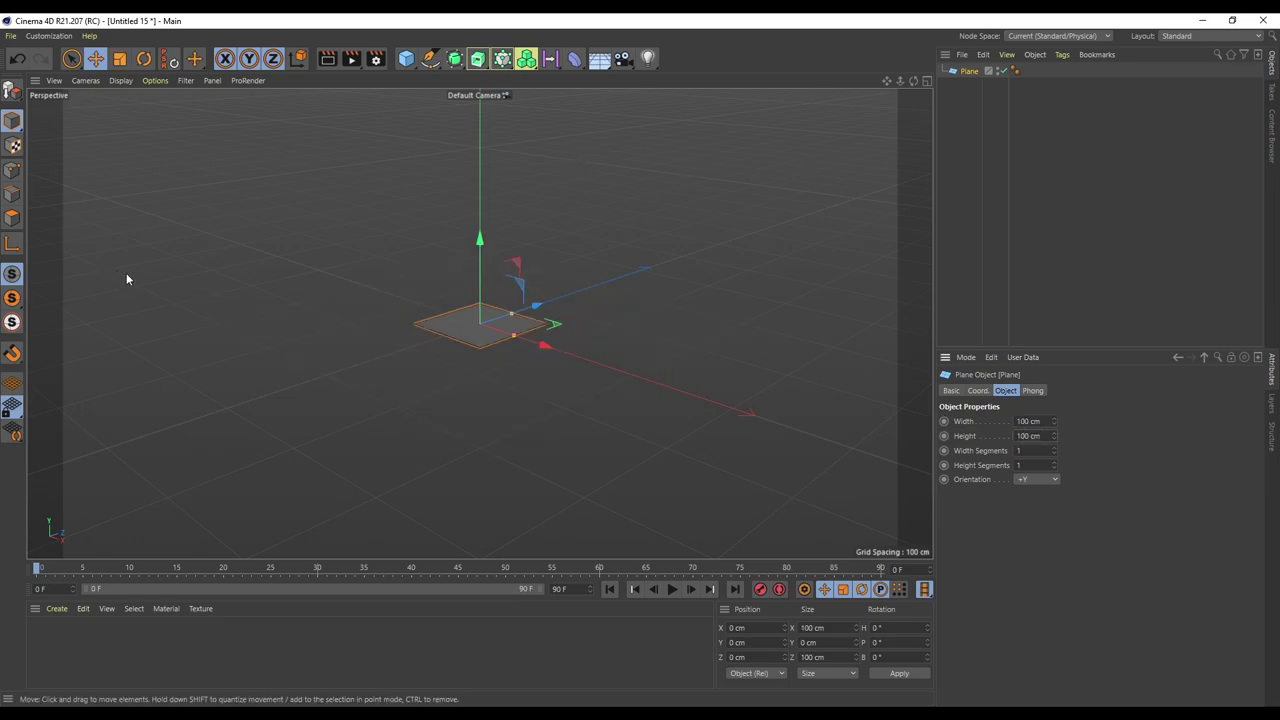
# Step: Rotate the plane to a pitch of -90° and make it an editable polygon object
pyautogui.press('r')
pyautogui.moveTo(488, 356); pyautogui.dragTo(506, 252)
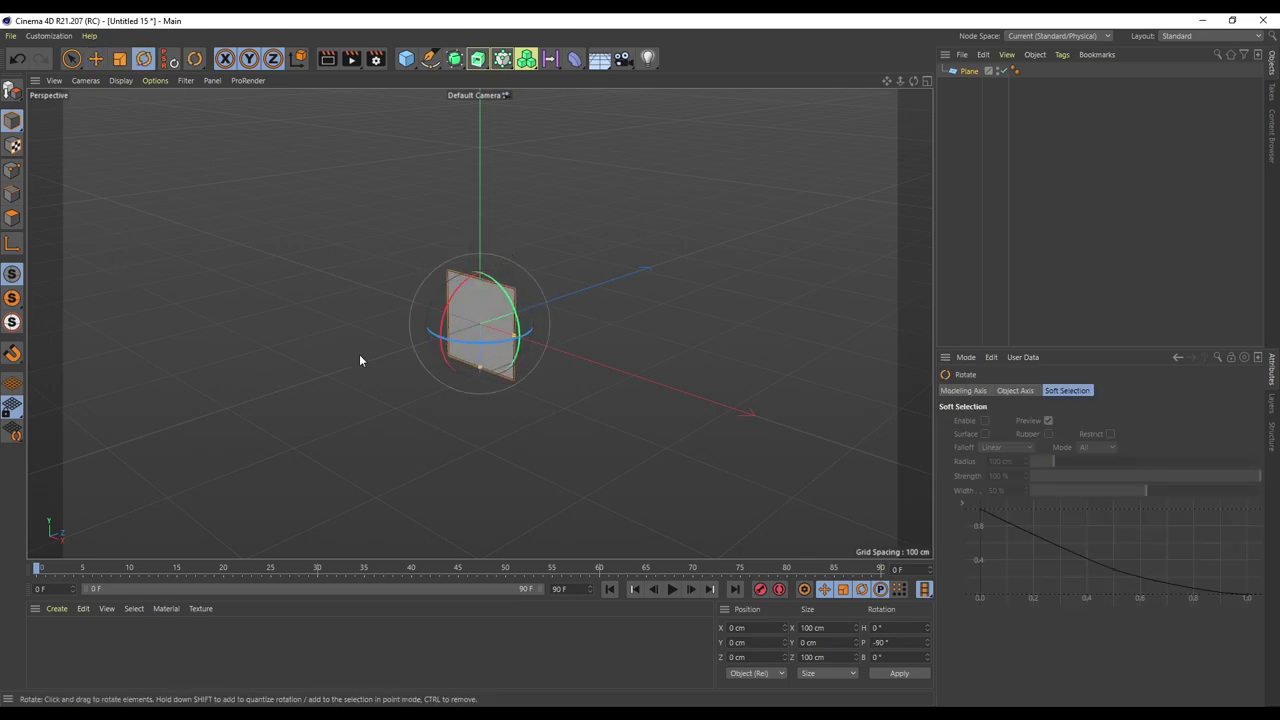
pyautogui.click(14, 218)
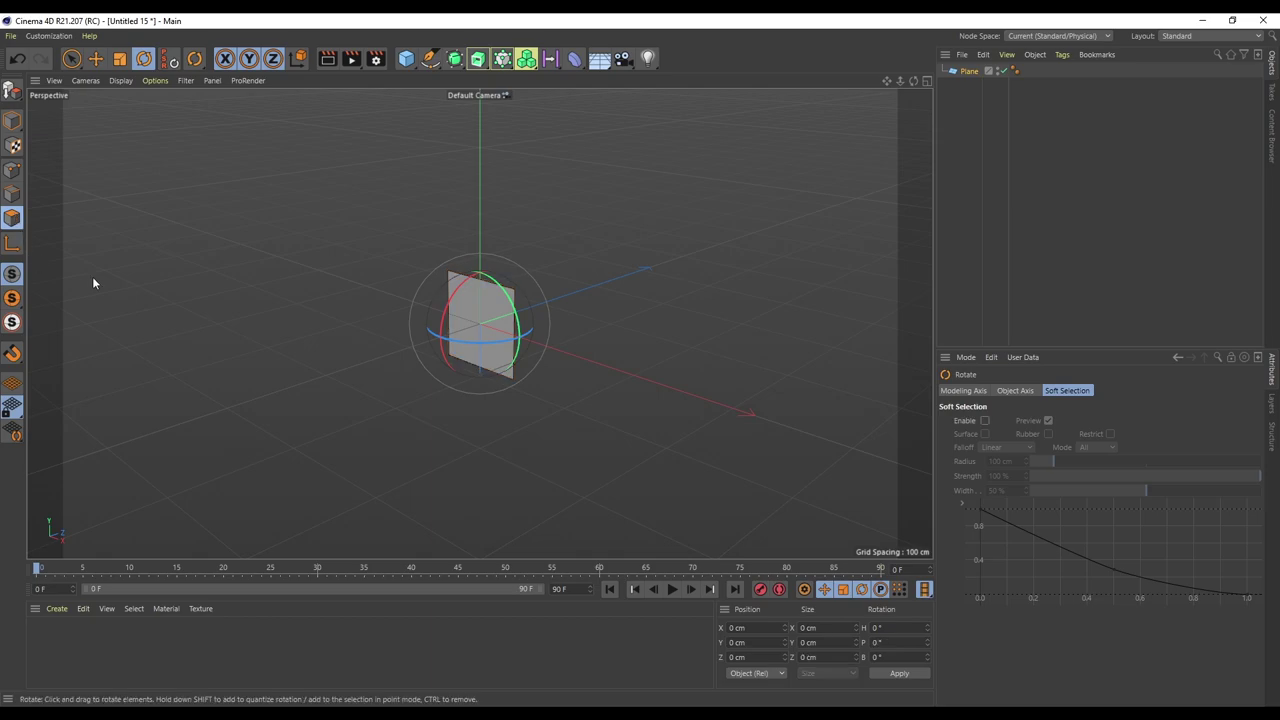
pyautogui.click(969, 73)
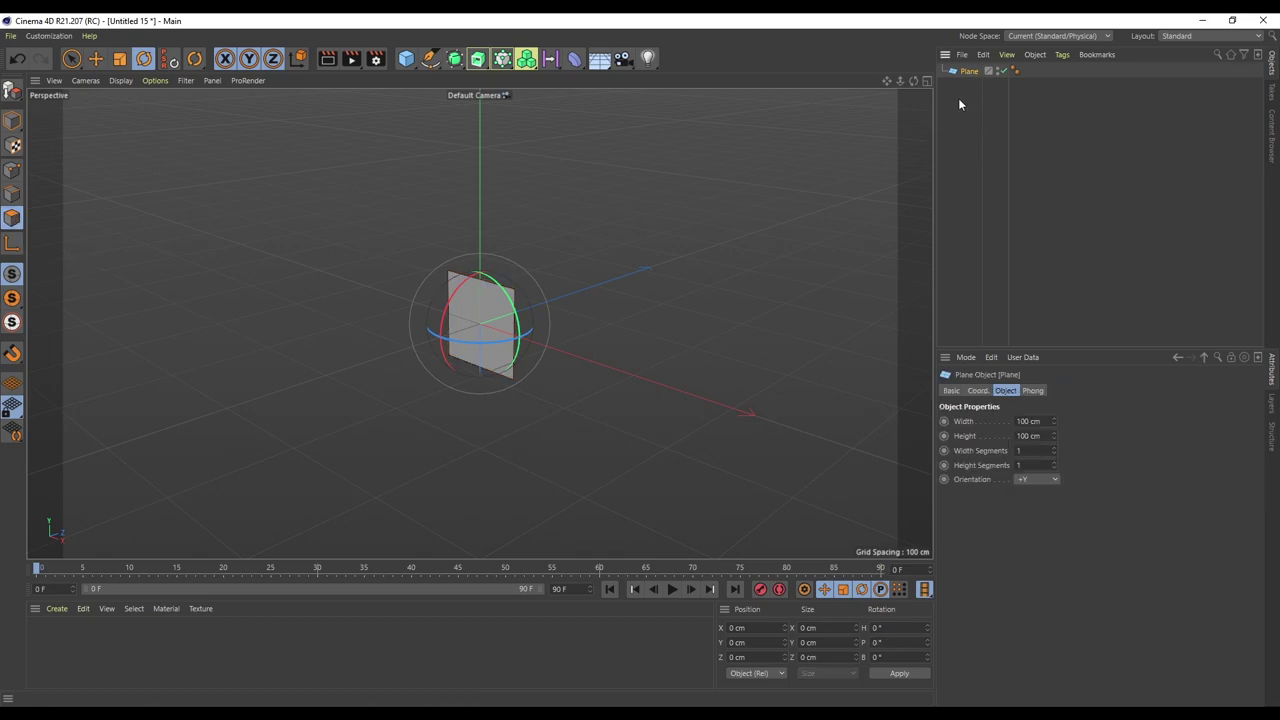
pyautogui.press('c')
# Step: Select the plane's single polygon and extrude it 100 cm
pyautogui.click(490, 335)
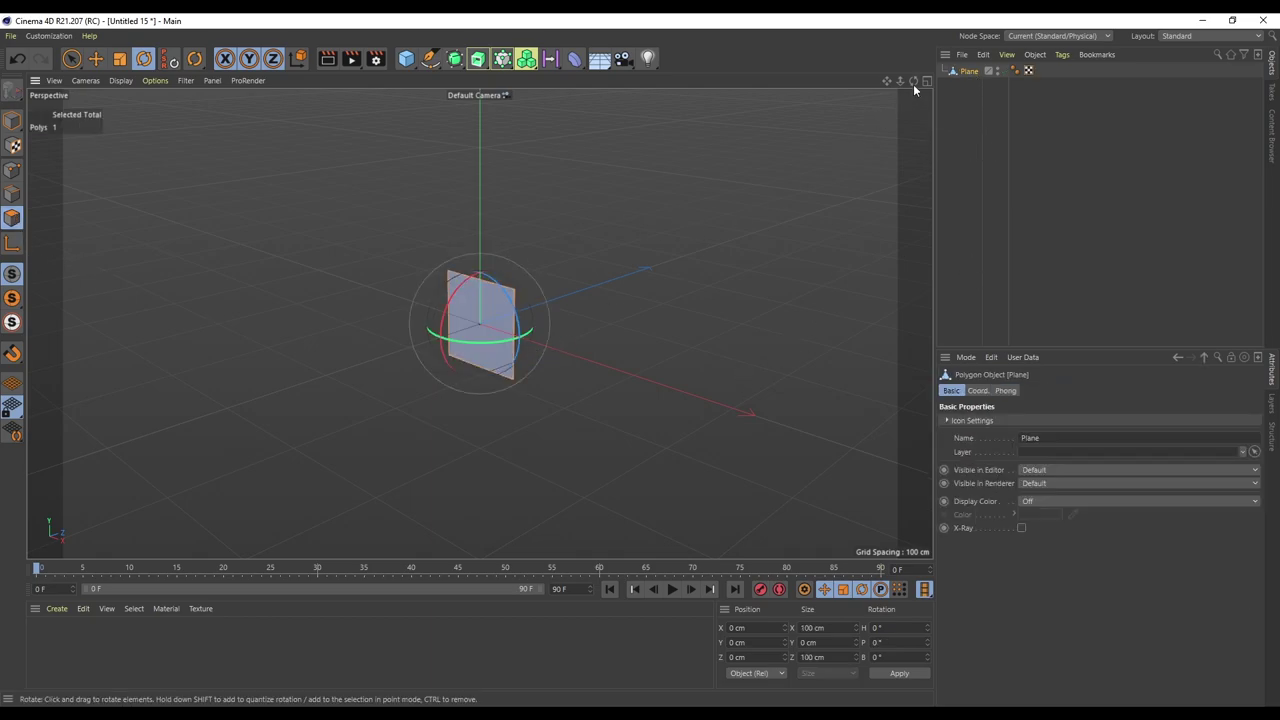
pyautogui.moveTo(913, 84); pyautogui.dragTo(845, 98)
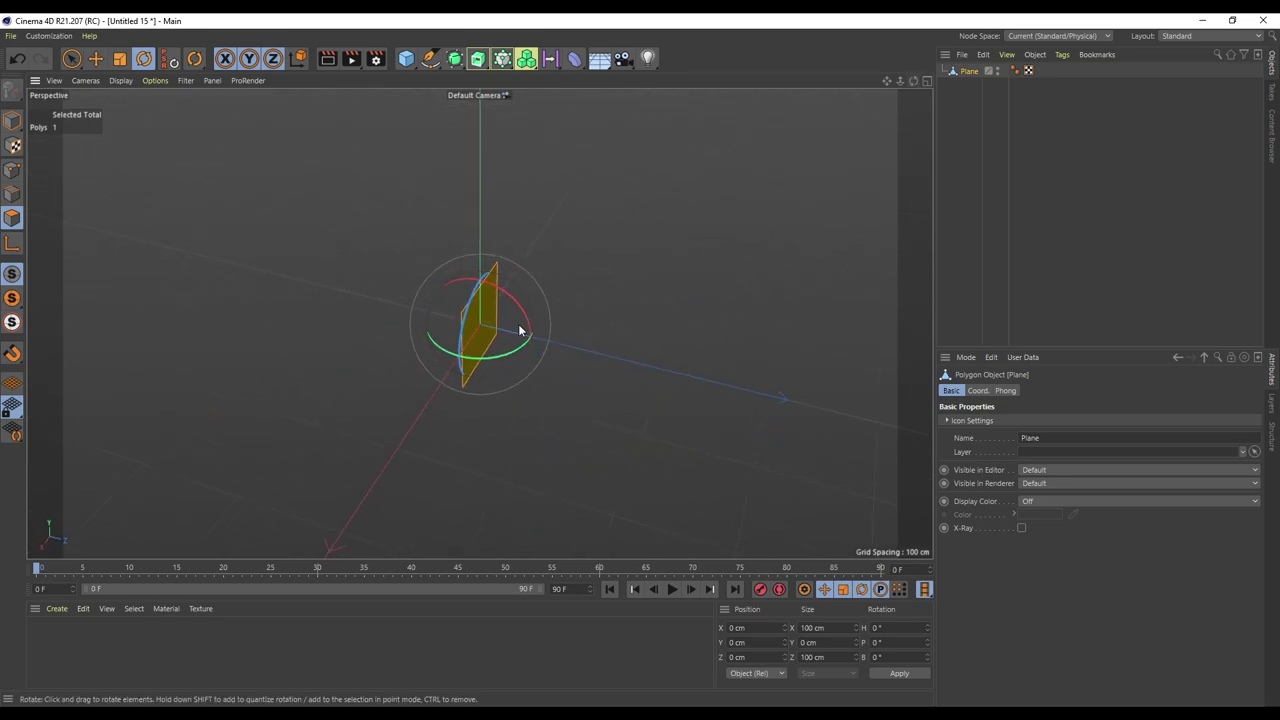
pyautogui.moveTo(545, 368); pyautogui.dragTo(474, 303)
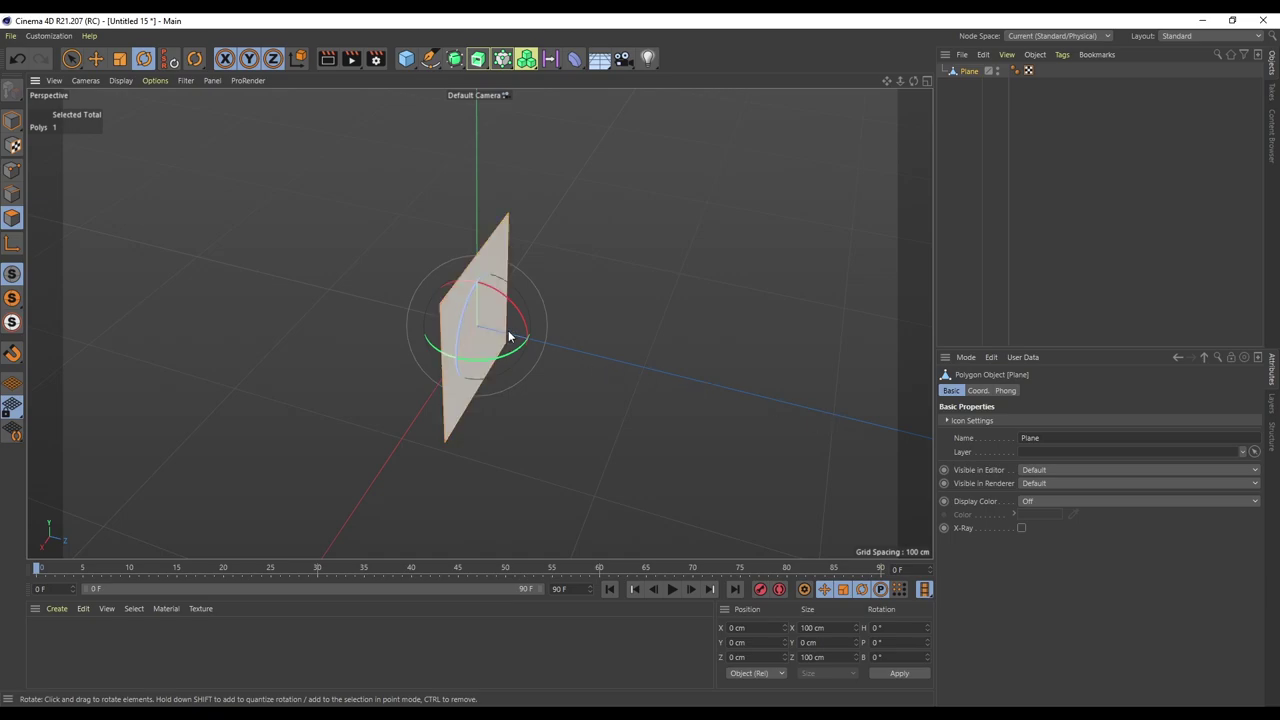
pyautogui.press('d')
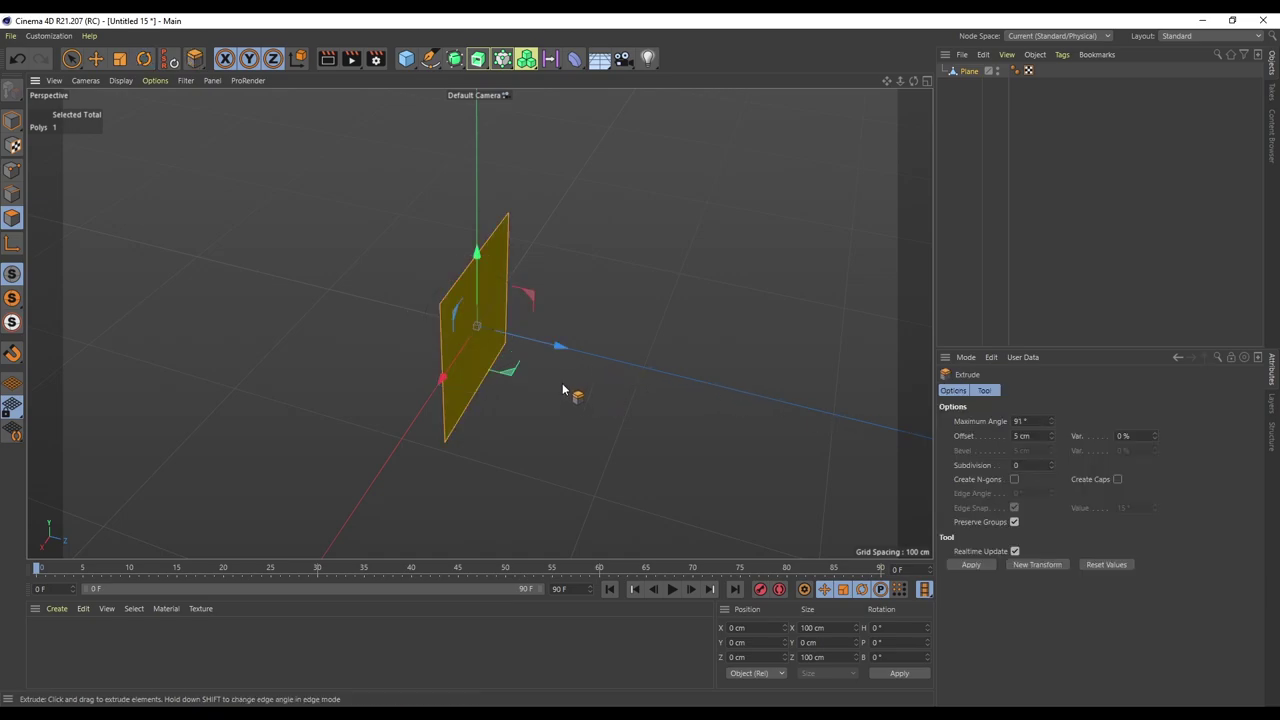
pyautogui.moveTo(577, 396); pyautogui.dragTo(924, 436)
pyautogui.write('100')
pyautogui.press('Return')
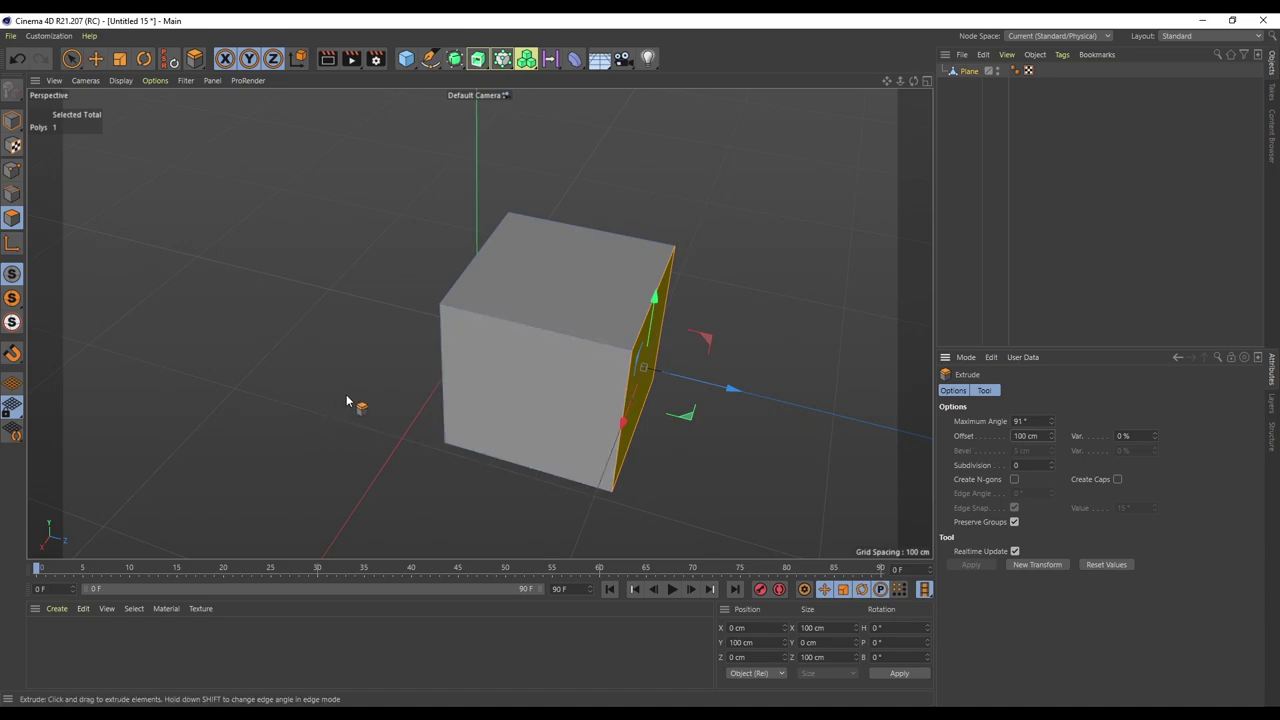
# Step: Extrude the block's end face by a further 100 cm
pyautogui.keyDown('alt'); pyautogui.moveTo(369, 376); pyautogui.dragTo(586, 320); pyautogui.keyUp('alt')
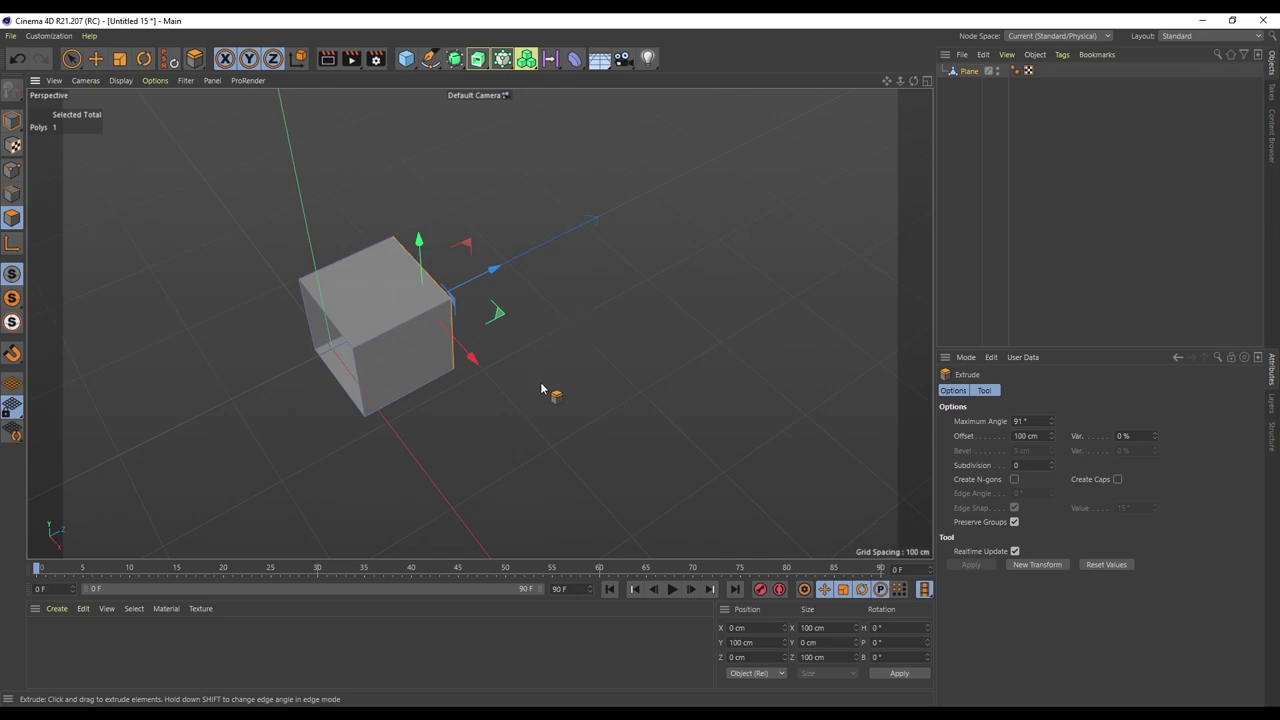
pyautogui.moveTo(541, 390); pyautogui.dragTo(1093, 470)
pyautogui.doubleClick(1040, 436)
pyautogui.press('BackSpace')
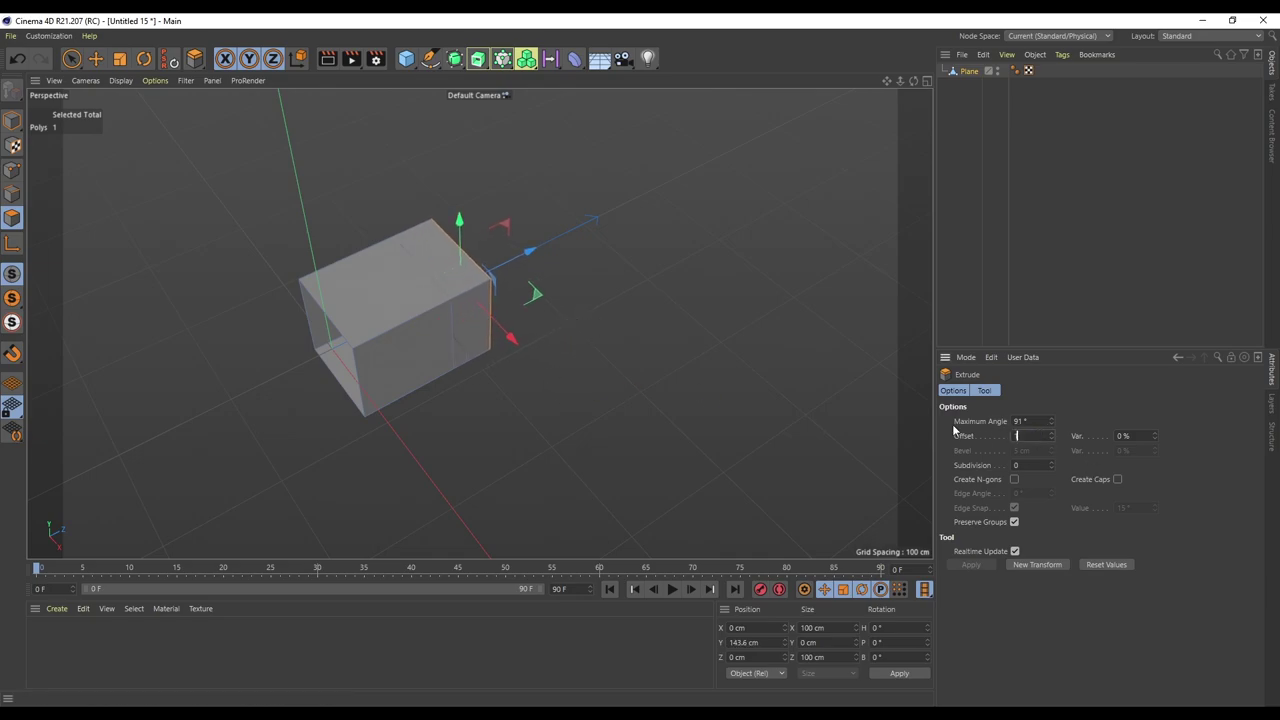
pyautogui.write('100')
pyautogui.press('Return')
# Step: Rotate the end face 90° to face sideways and place it at X 50 cm
pyautogui.press('r')
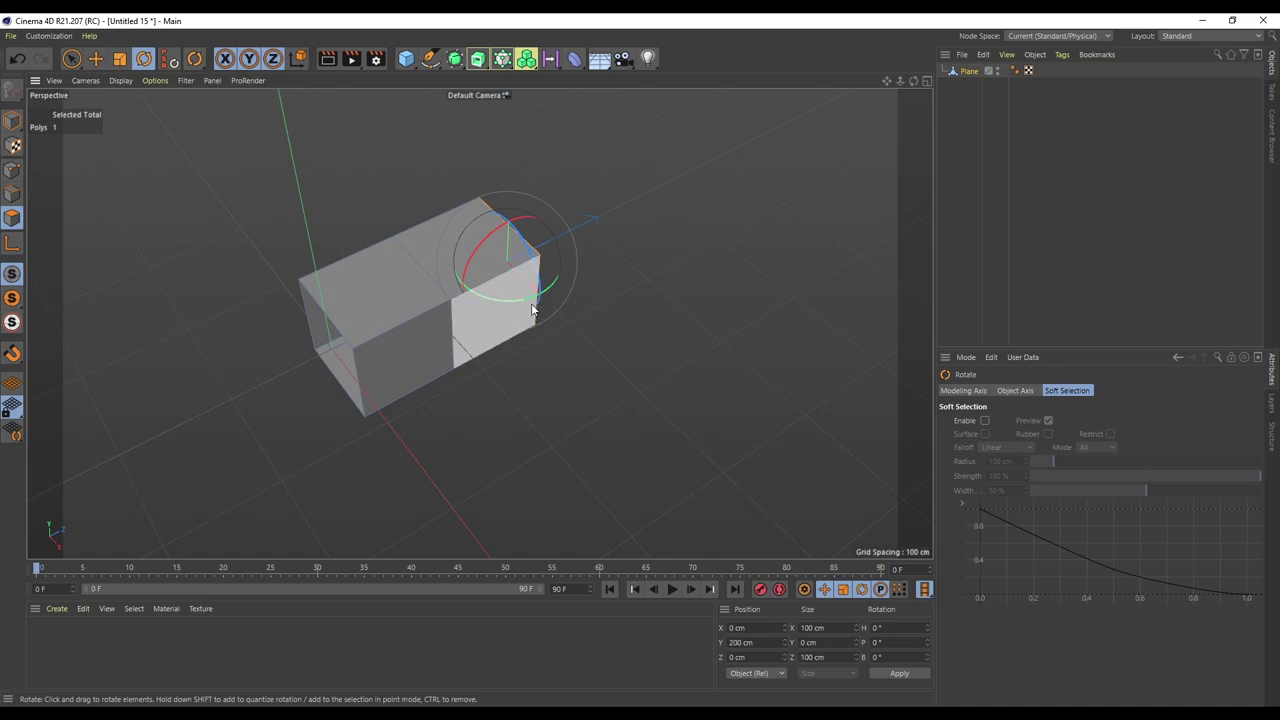
pyautogui.moveTo(526, 298); pyautogui.dragTo(581, 335)
pyautogui.press('space')
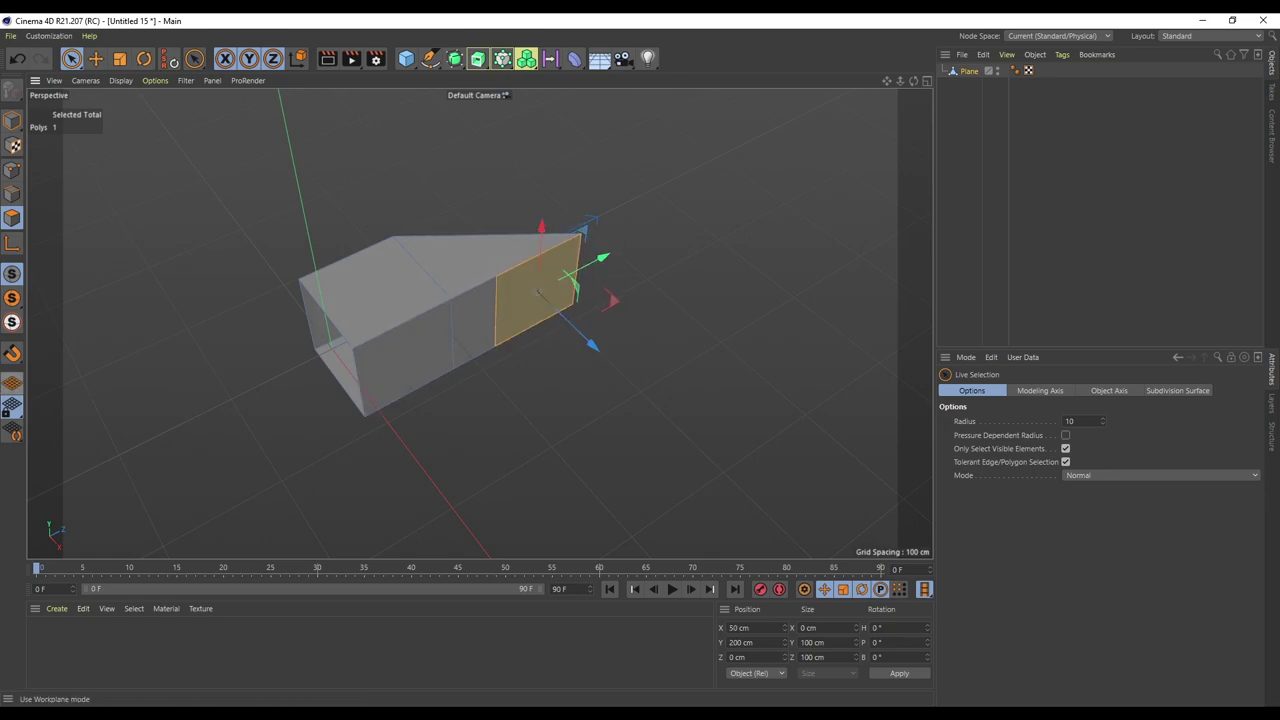
# Step: Enable snapping with Workplane Snap and move the rotated end face along the block to Y 250 cm
pyautogui.click(12, 358)
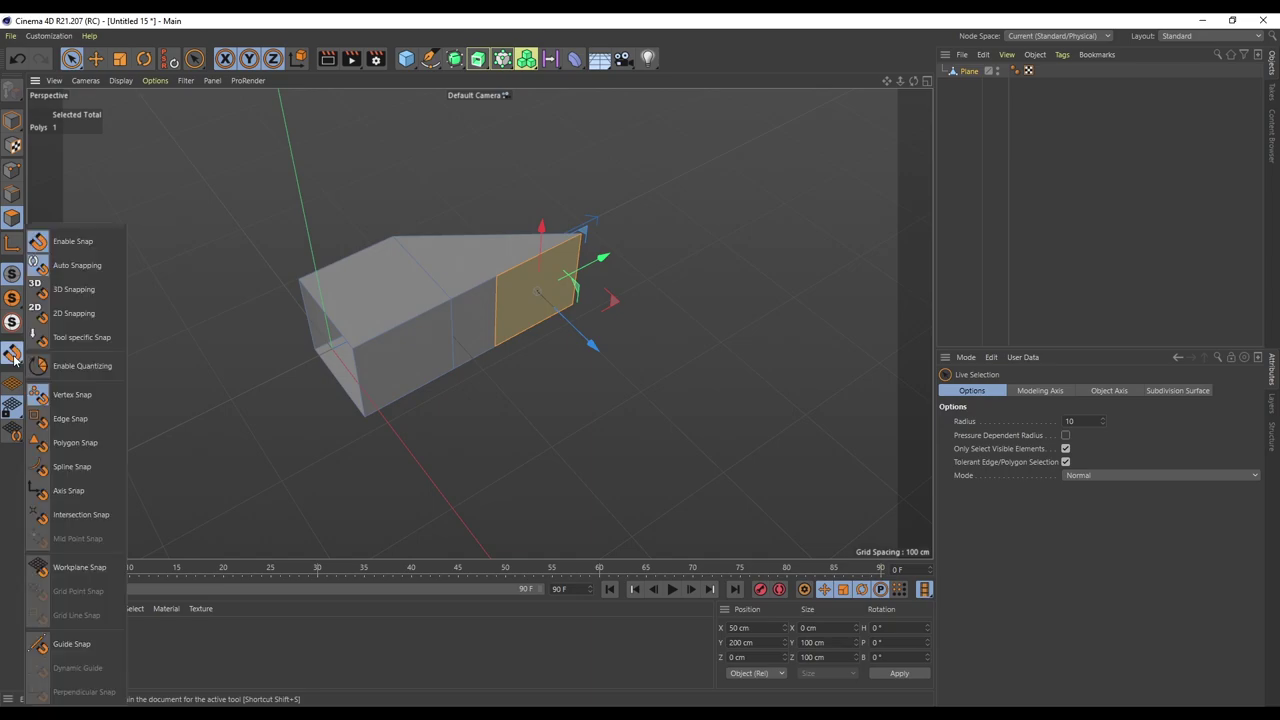
pyautogui.click(15, 353)
pyautogui.moveTo(12, 354); pyautogui.dragTo(70, 568)
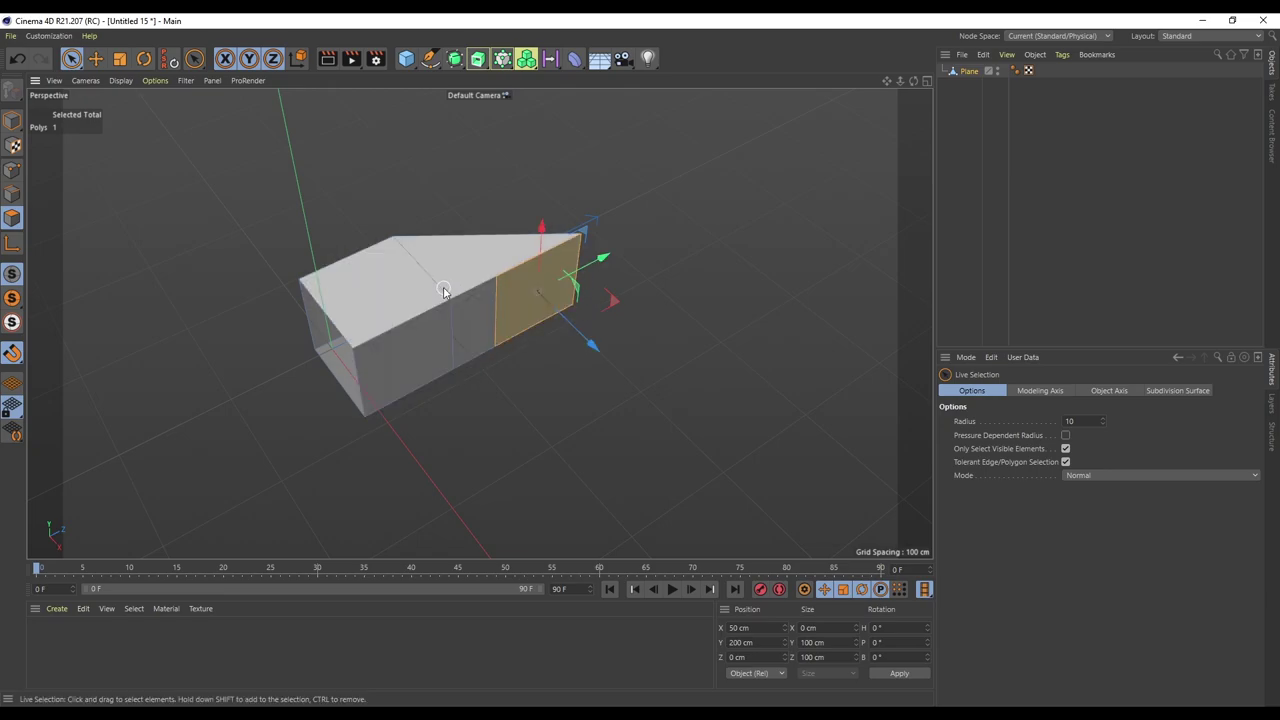
pyautogui.click(508, 298)
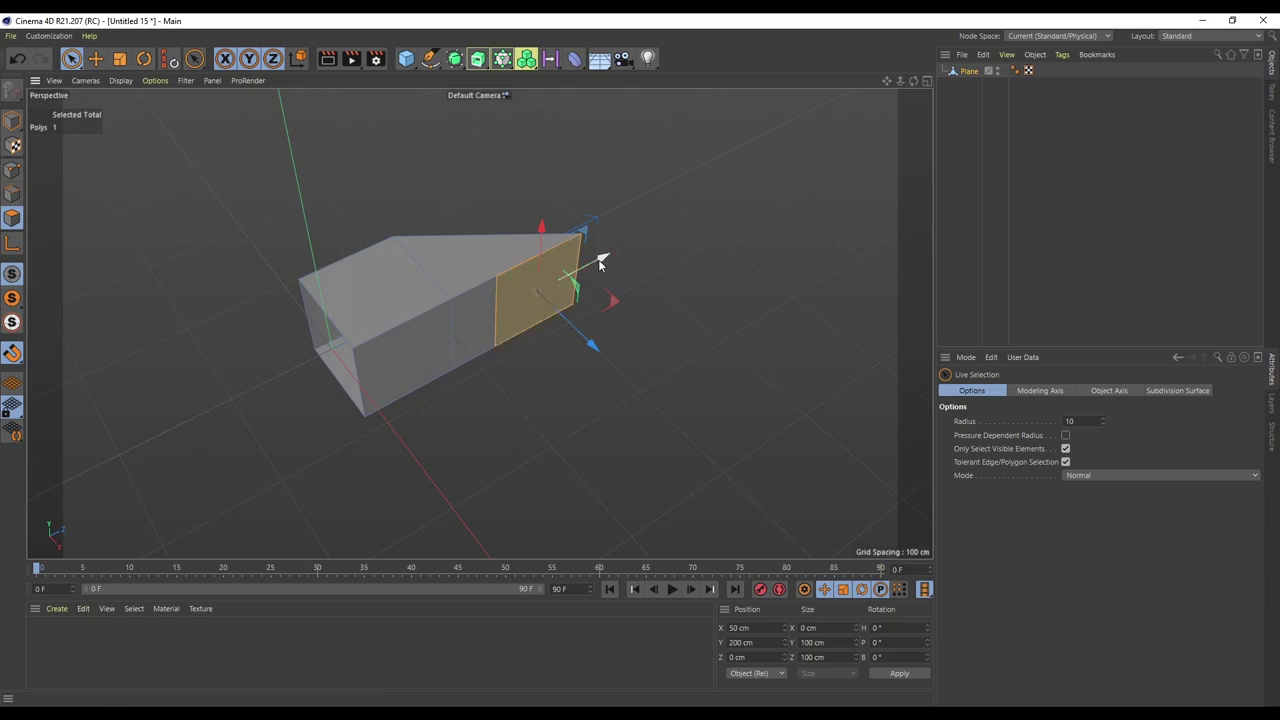
pyautogui.moveTo(600, 262); pyautogui.dragTo(641, 252)
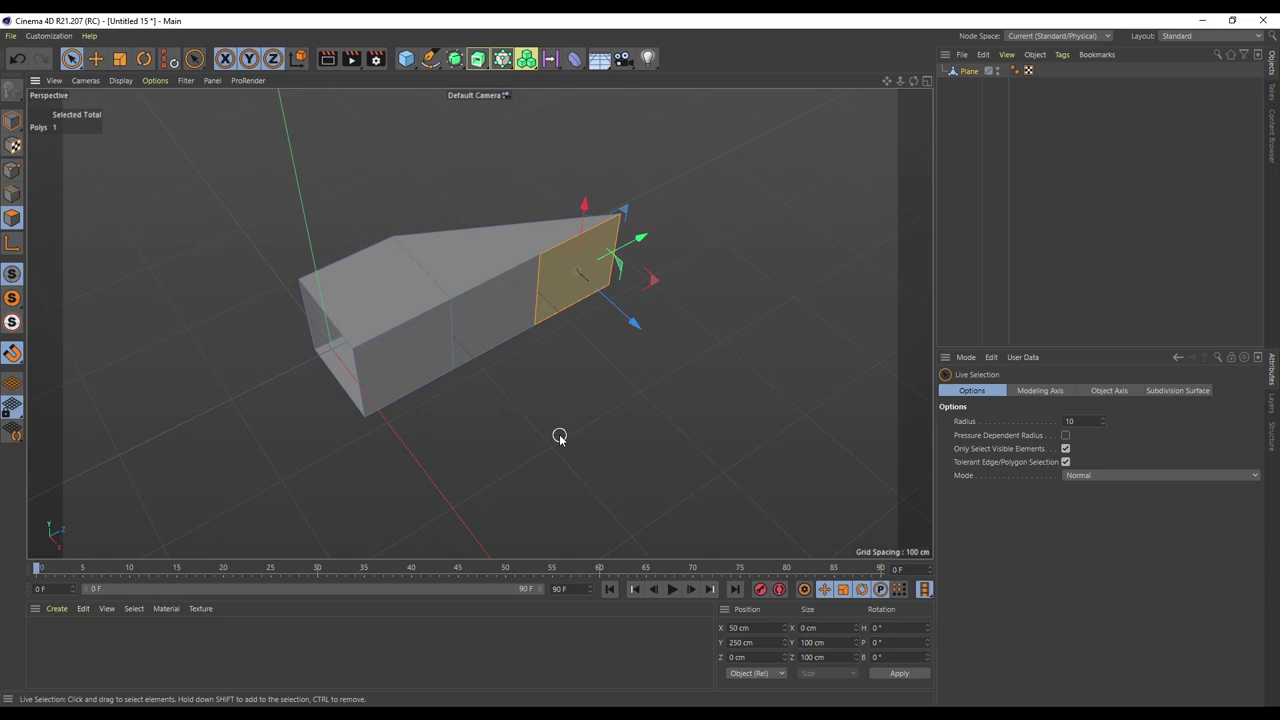
# Step: Extrude the sideways-facing end face twice, 100 cm each time
pyautogui.press('d')
pyautogui.moveTo(567, 405); pyautogui.dragTo(615, 405)
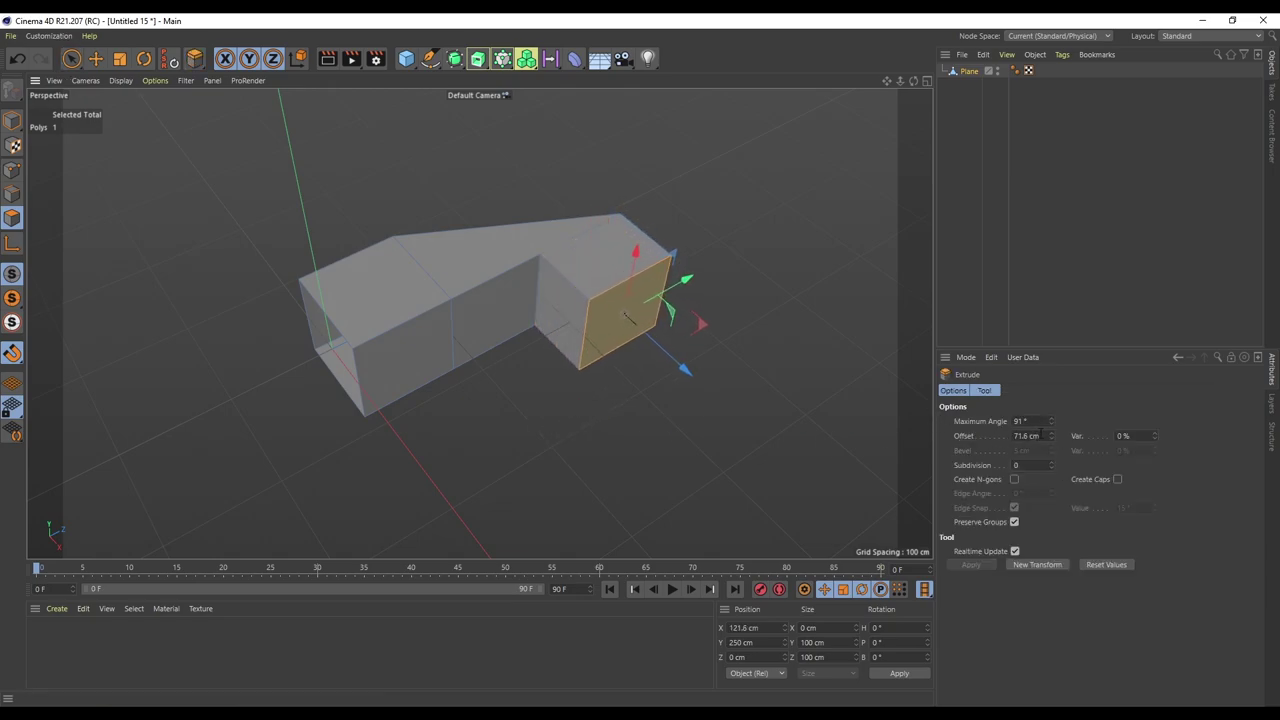
pyautogui.moveTo(1041, 437); pyautogui.dragTo(905, 427)
pyautogui.press('Return')
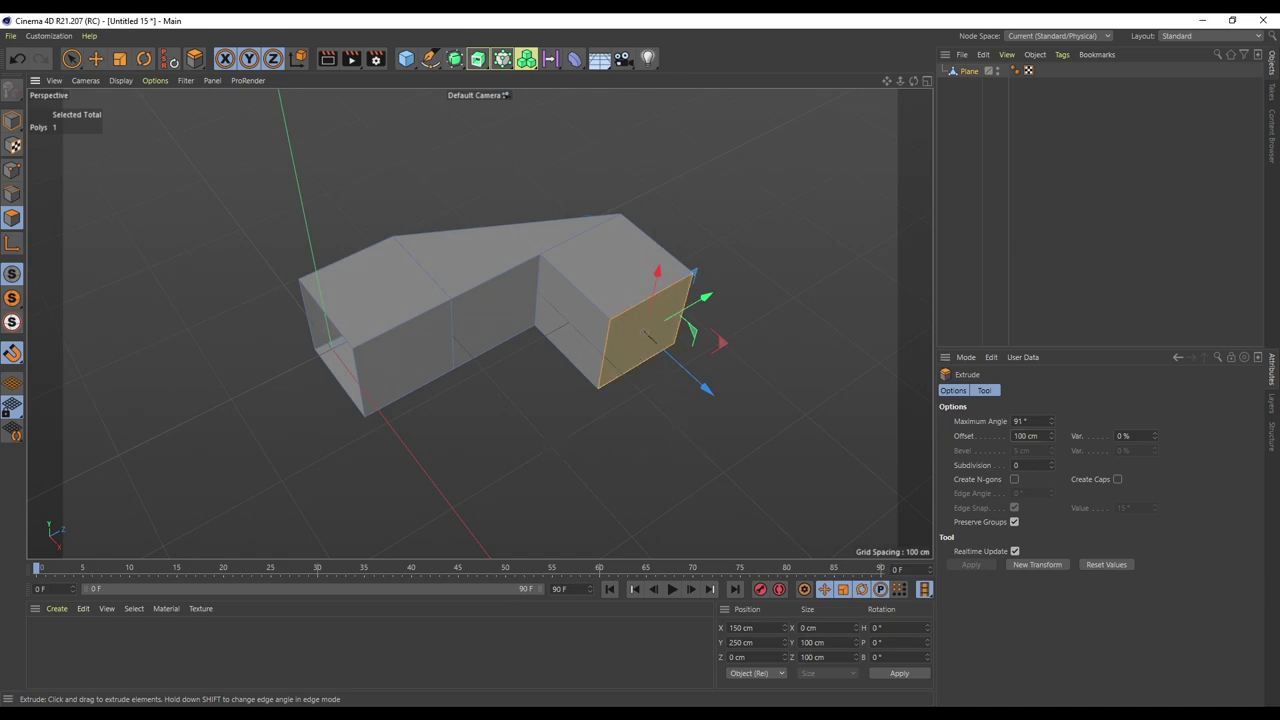
pyautogui.moveTo(790, 390); pyautogui.dragTo(806, 391)
pyautogui.write('100')
pyautogui.press('Return')
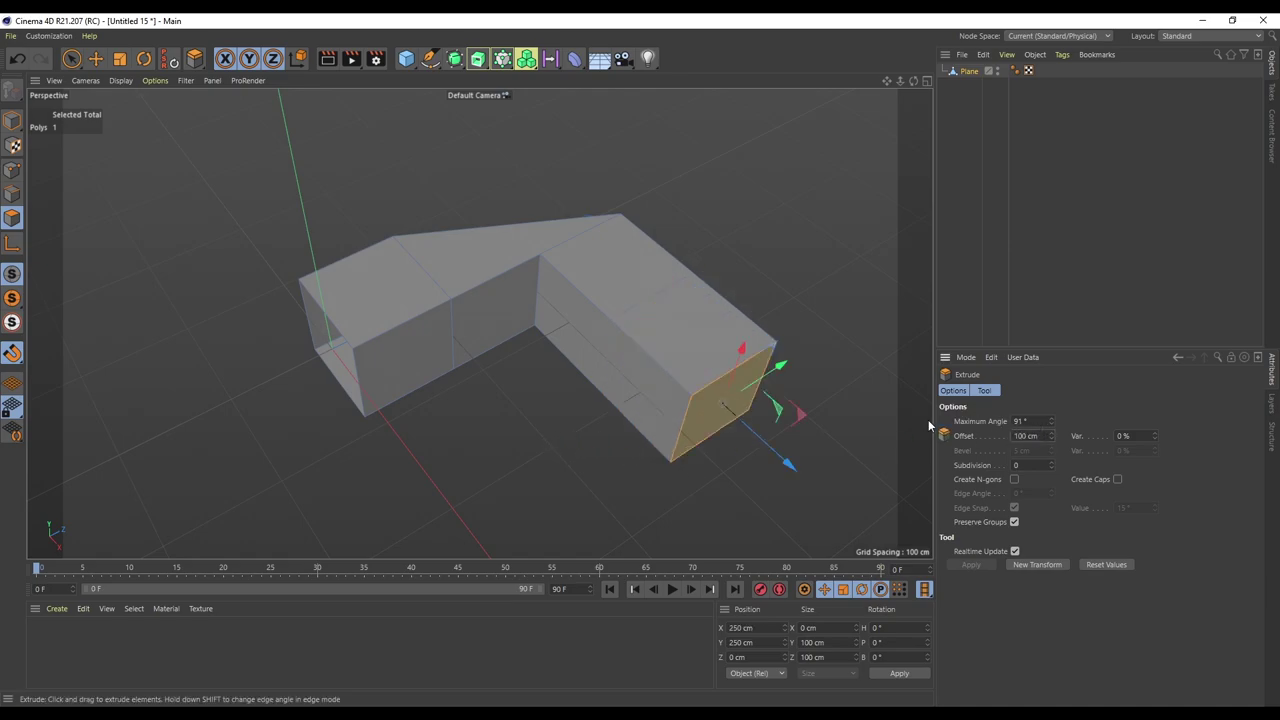
# Step: Rotate the end face 90° back toward the start and move it to X 200 cm, Y 100 cm
pyautogui.press('r')
pyautogui.moveTo(727, 448); pyautogui.dragTo(620, 398)
pyautogui.press('space')
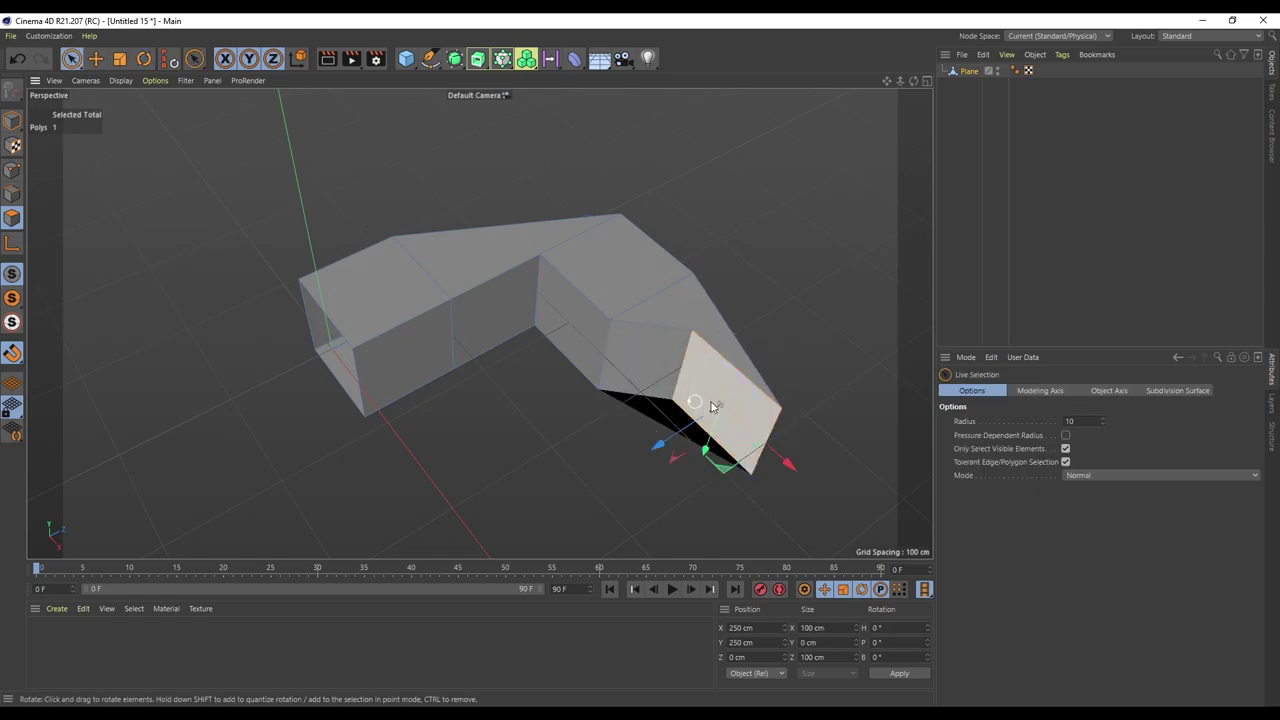
pyautogui.moveTo(785, 463); pyautogui.dragTo(466, 454)
# Step: Extrude the returning end face 100 cm and move the new end face down to Z 100 cm
pyautogui.keyDown('alt'); pyautogui.moveTo(674, 380); pyautogui.dragTo(720, 313); pyautogui.keyUp('alt')
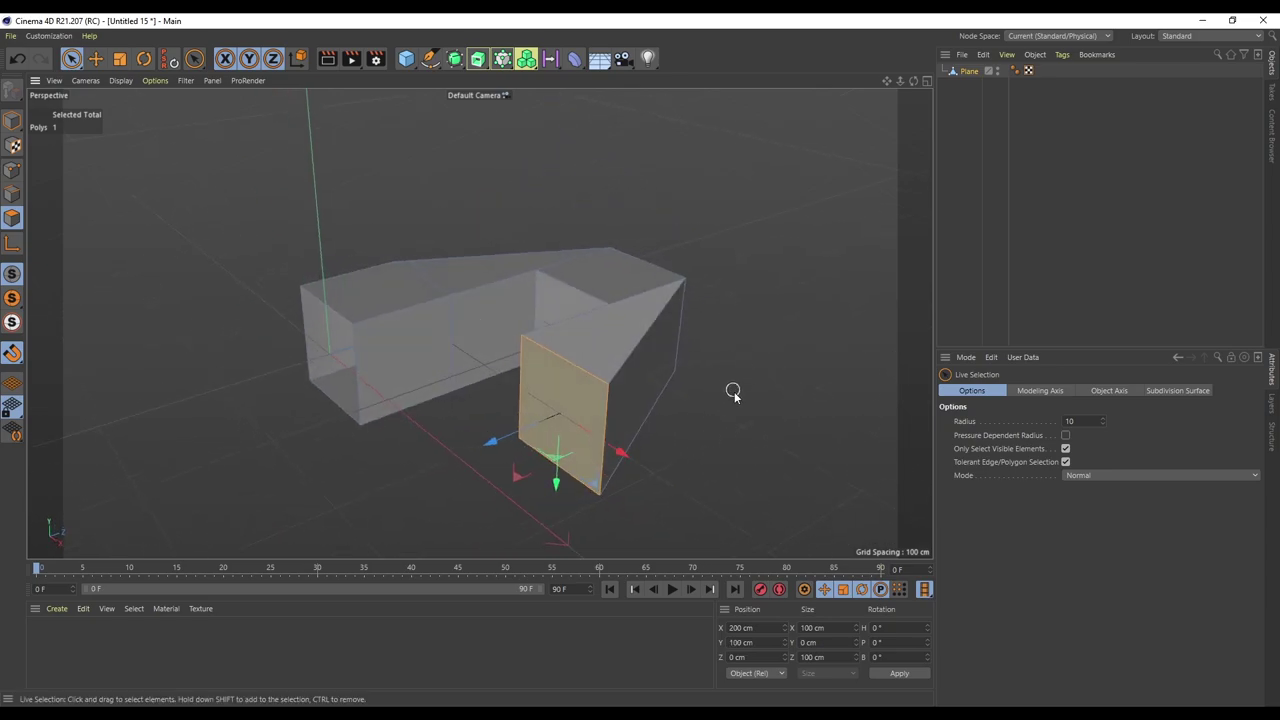
pyautogui.press('d')
pyautogui.moveTo(714, 443); pyautogui.dragTo(763, 441)
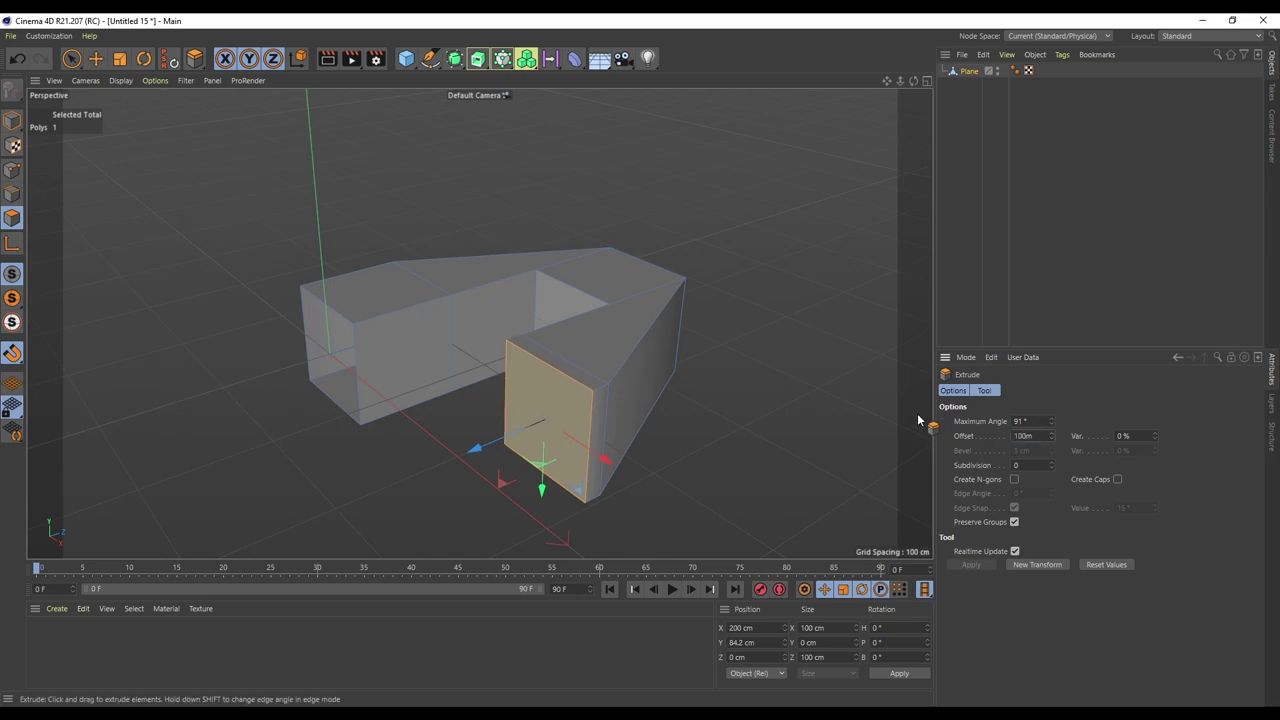
pyautogui.press('Return')
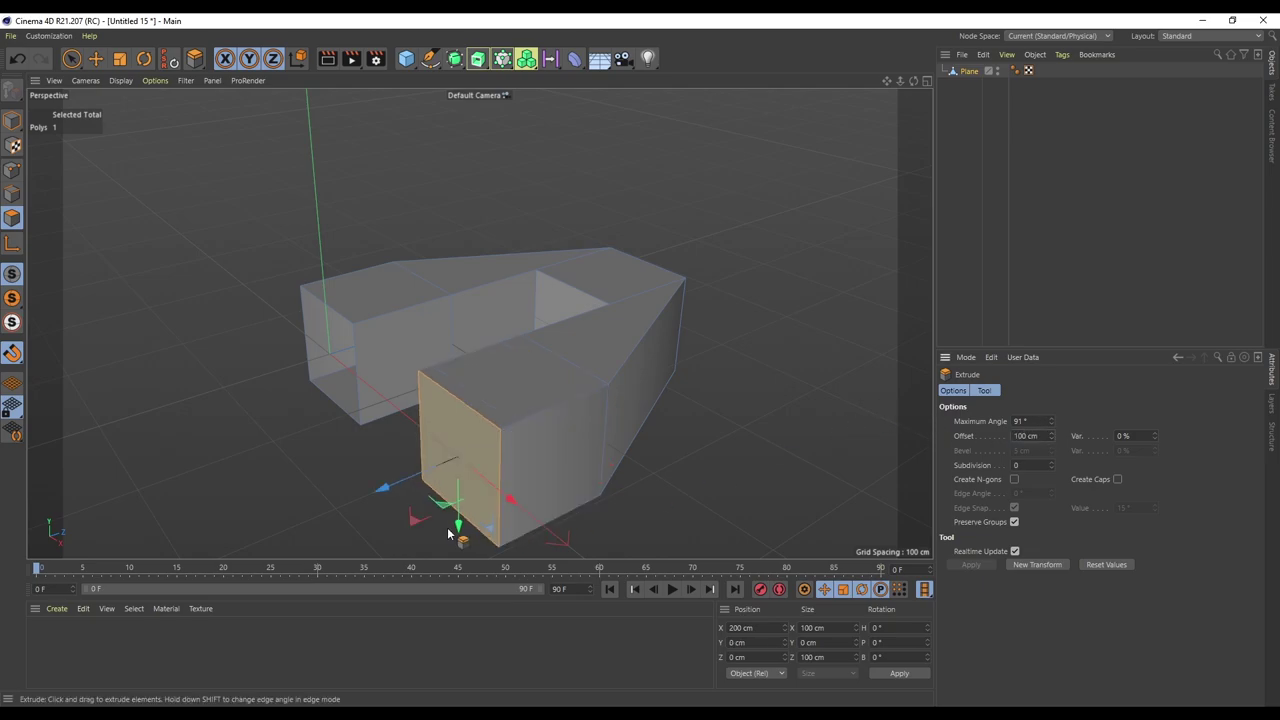
pyautogui.keyDown('alt'); pyautogui.moveTo(678, 519); pyautogui.dragTo(743, 378, button='middle'); pyautogui.keyUp('alt')
pyautogui.moveTo(518, 378); pyautogui.dragTo(514, 490)
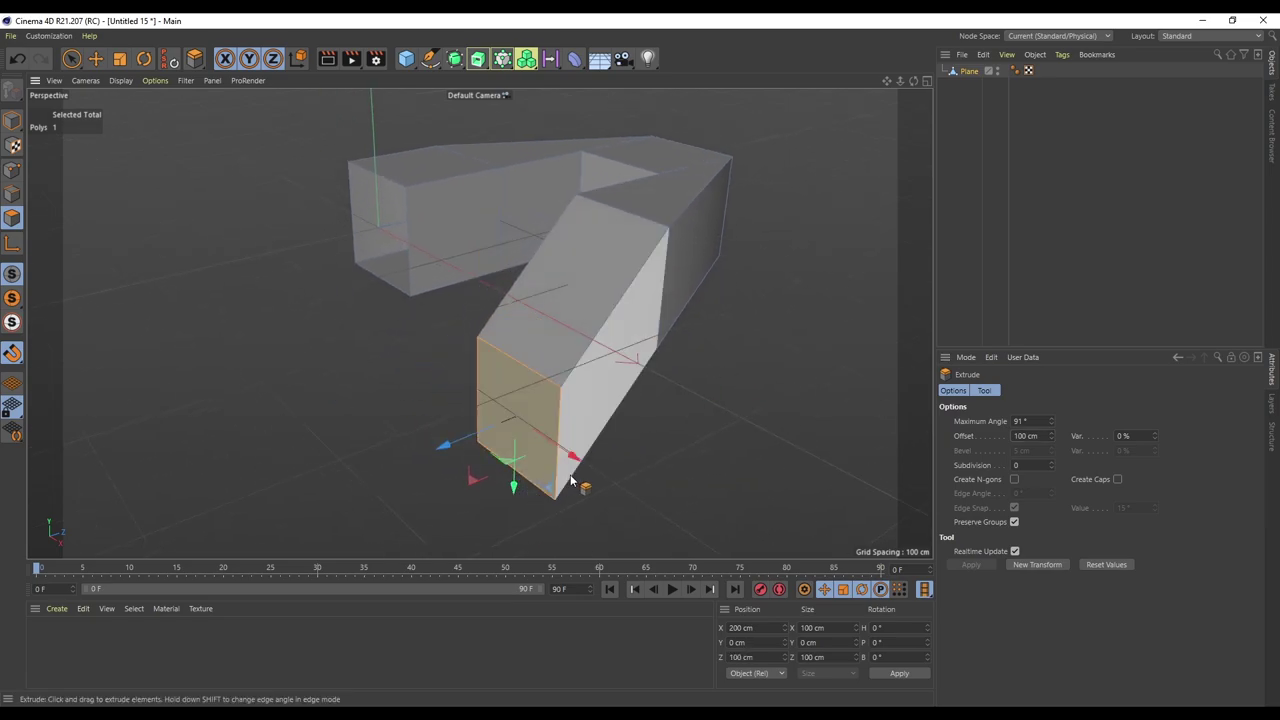
# Step: Extrude the end face another 100 cm and move the new end face across to X 0 cm
pyautogui.moveTo(699, 473); pyautogui.dragTo(716, 463)
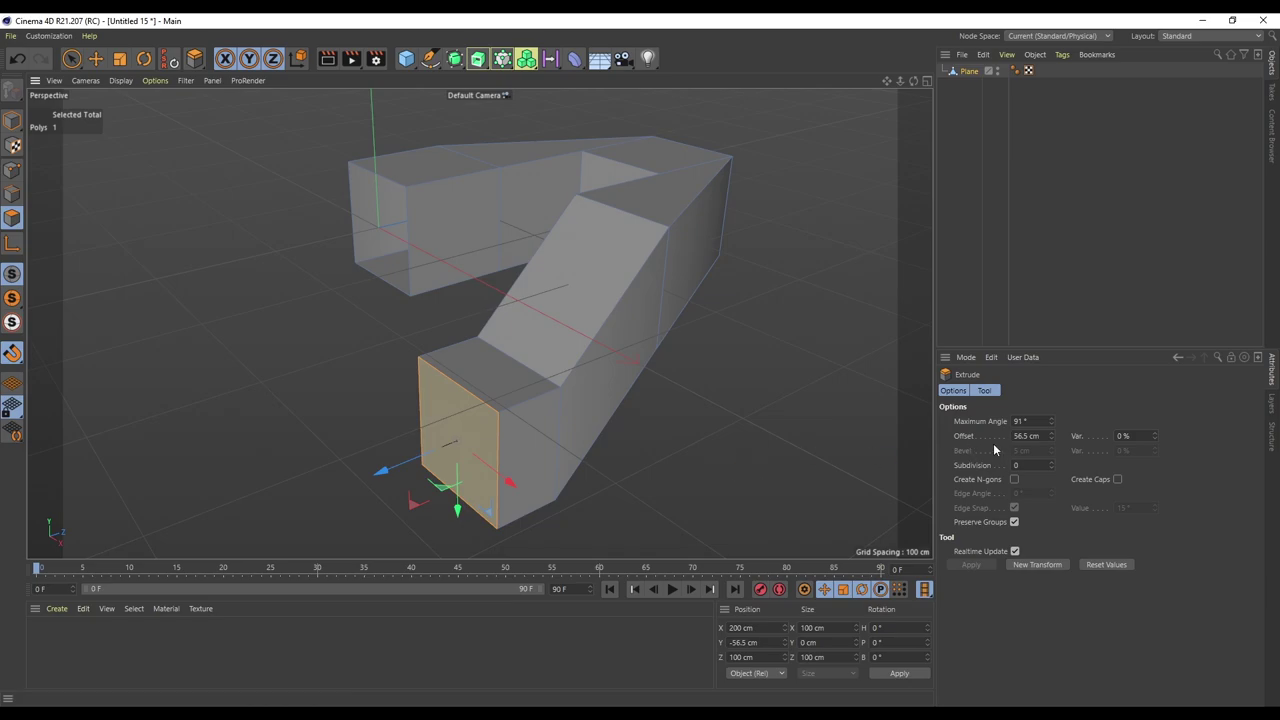
pyautogui.write('100')
pyautogui.press('Return')
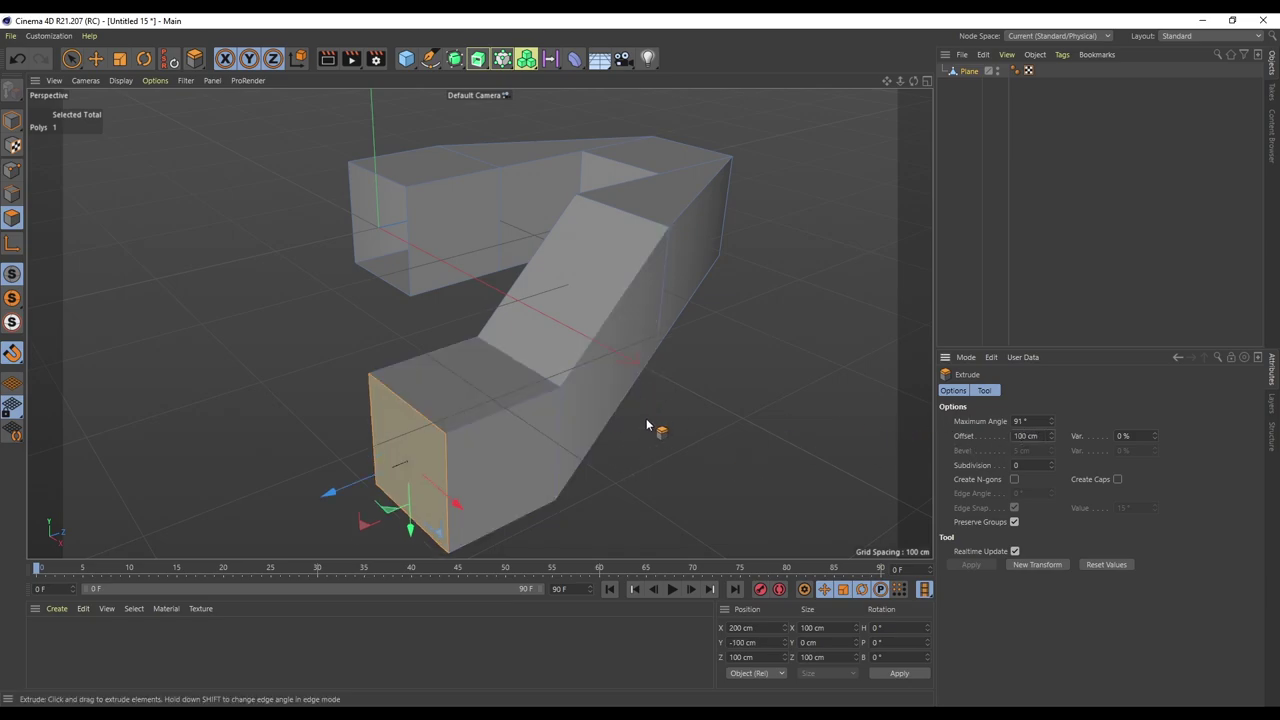
pyautogui.keyDown('alt'); pyautogui.moveTo(646, 425); pyautogui.dragTo(457, 486); pyautogui.keyUp('alt')
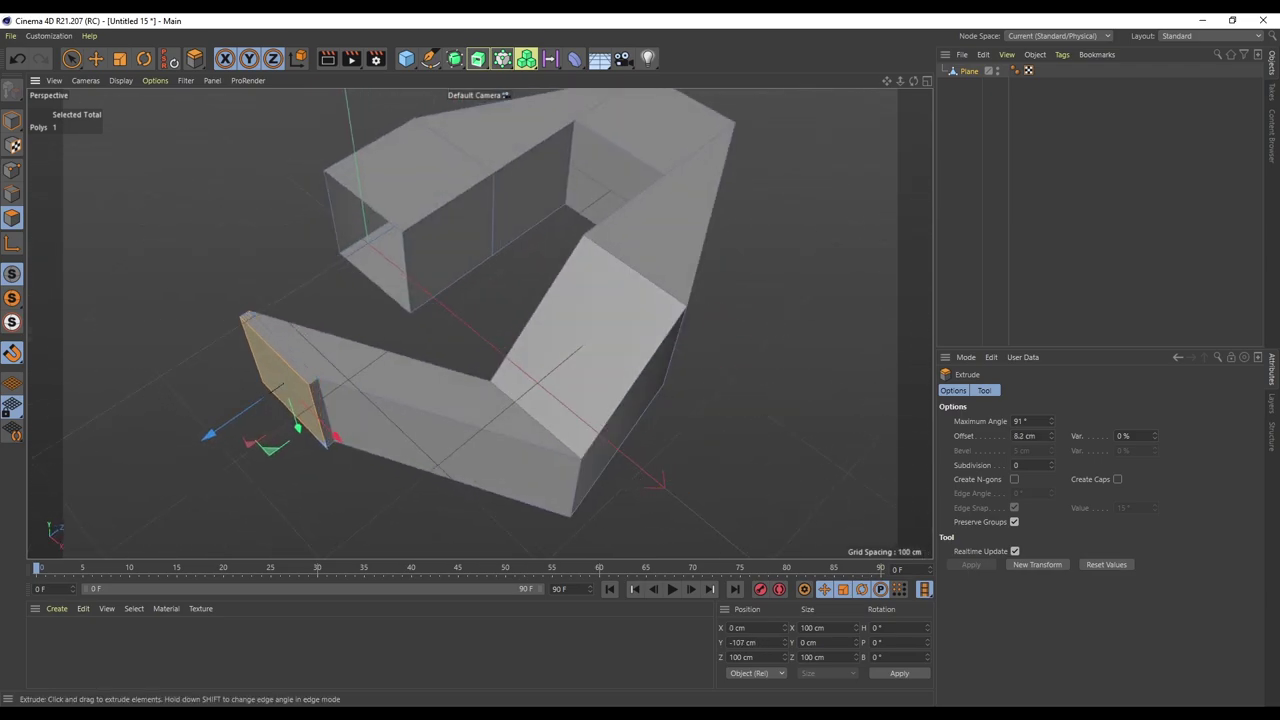
# Step: Extrude the moved end face outward twice, 100 cm each time
pyautogui.moveTo(285, 385); pyautogui.dragTo(313, 385)
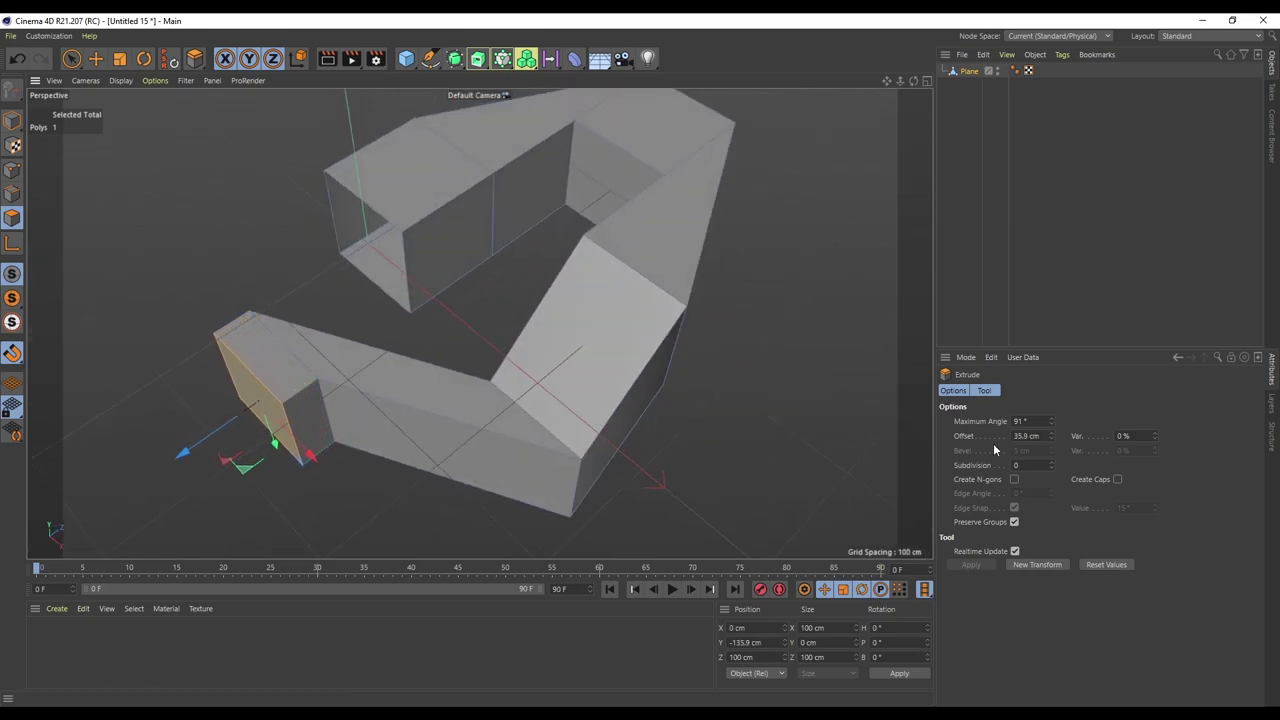
pyautogui.moveTo(1041, 438); pyautogui.dragTo(832, 437)
pyautogui.write('1100')
pyautogui.press('Return')
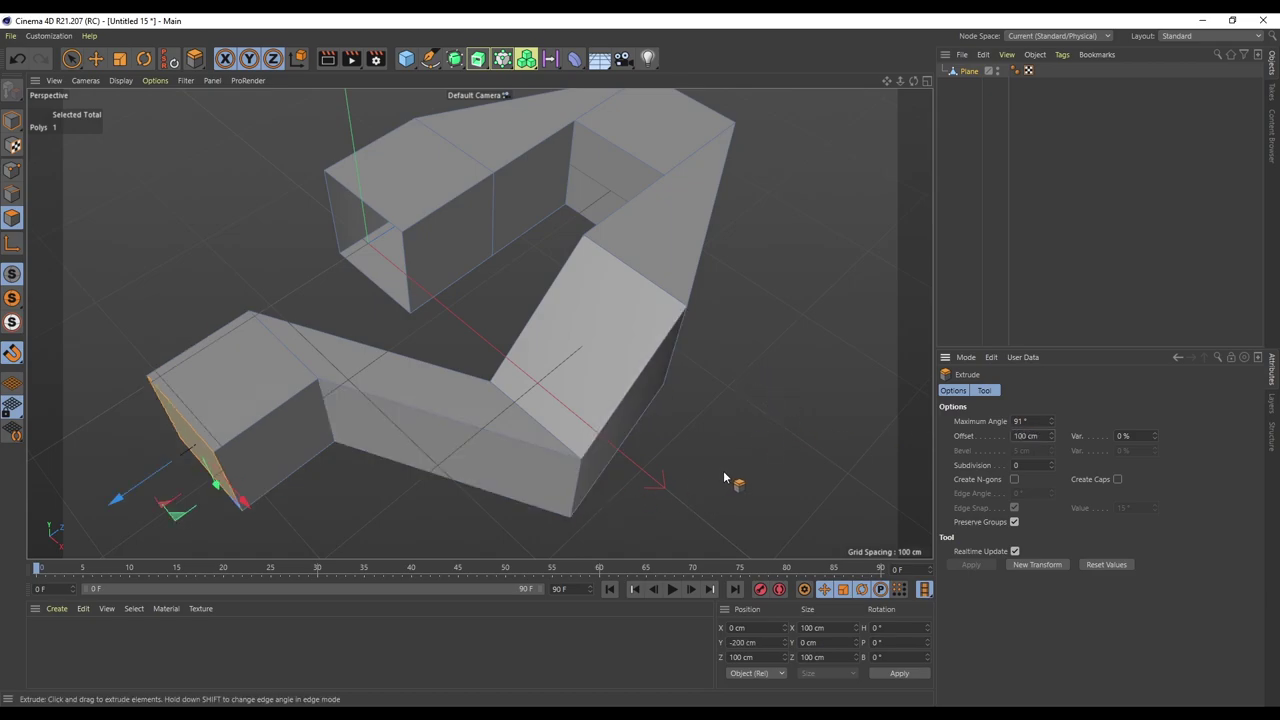
pyautogui.moveTo(724, 478); pyautogui.dragTo(1138, 424)
pyautogui.moveTo(1041, 437); pyautogui.dragTo(898, 444)
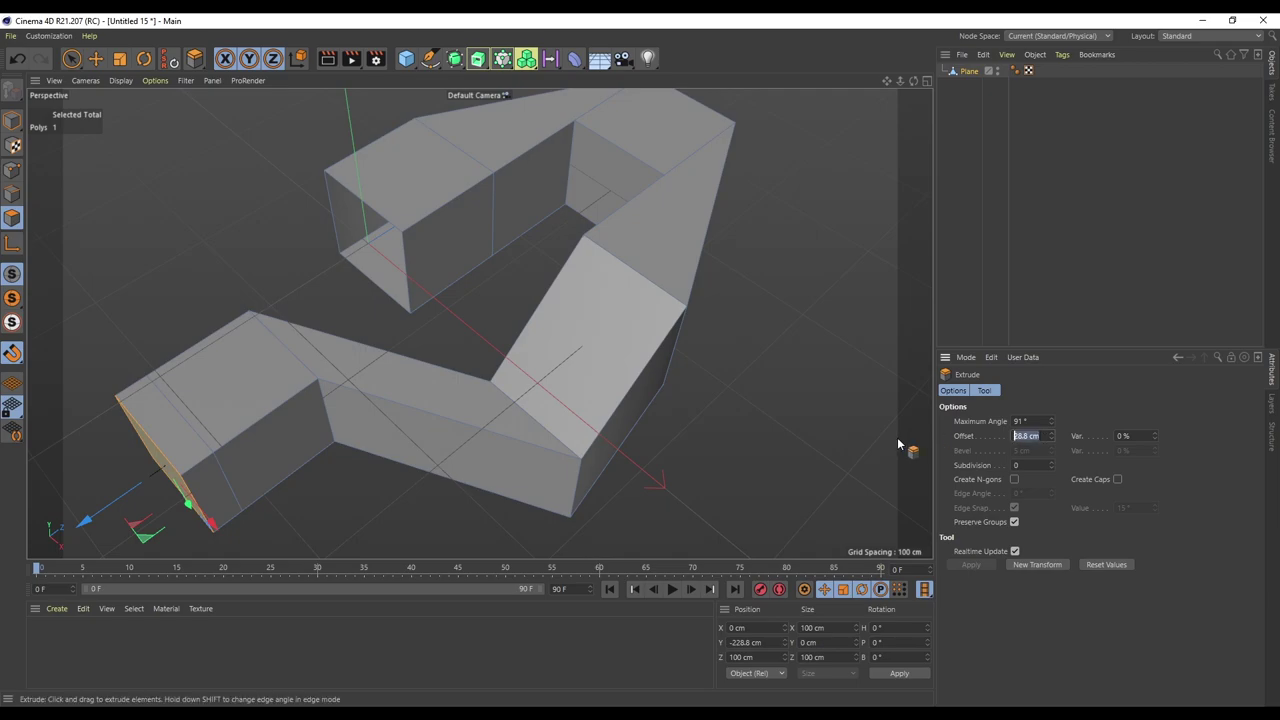
pyautogui.write('00')
pyautogui.press('Return')
# Step: Rotate the end face 90° to face sideways and move it to X 50 cm, Y -350 cm
pyautogui.press('r')
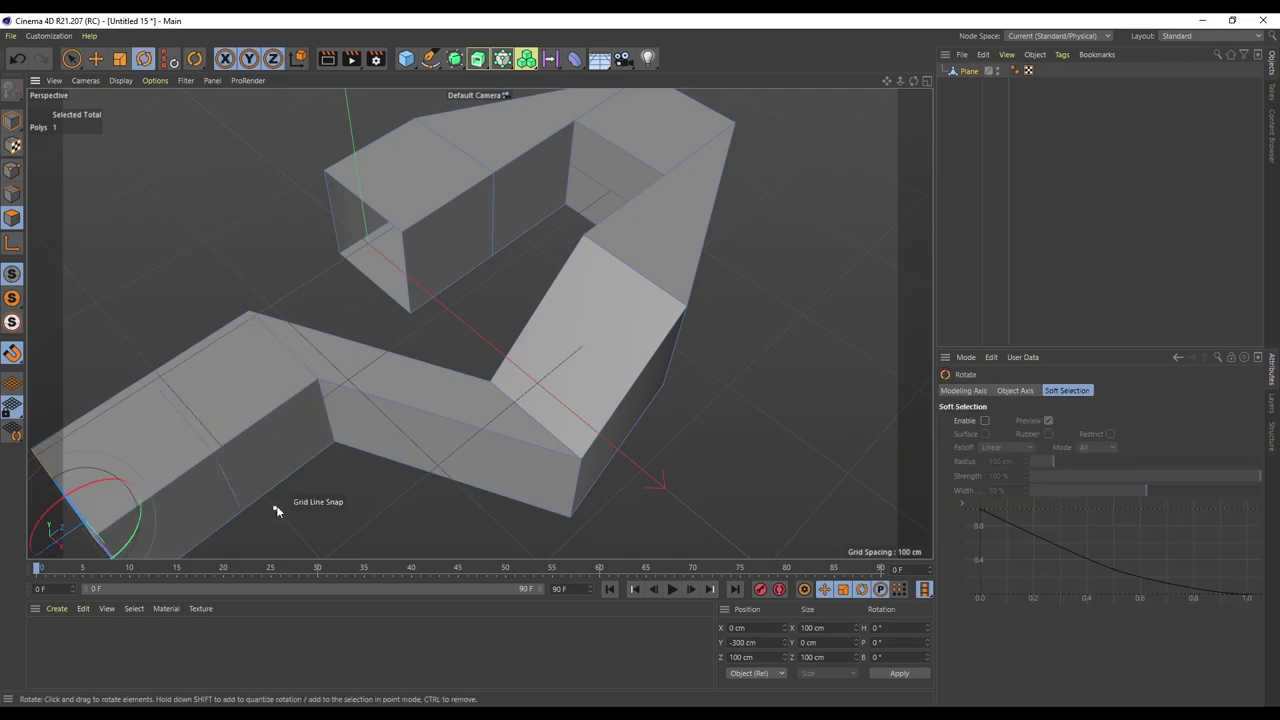
pyautogui.keyDown('alt'); pyautogui.moveTo(329, 521); pyautogui.dragTo(392, 352, button='middle'); pyautogui.keyUp('alt')
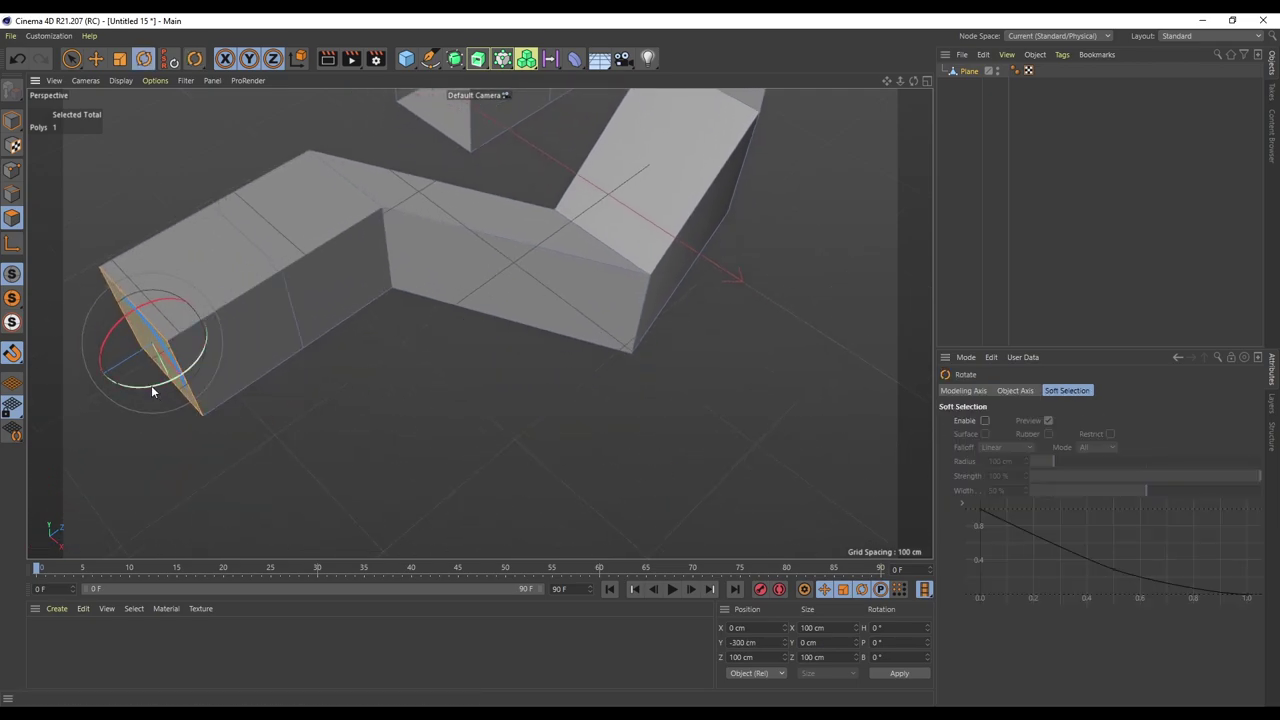
pyautogui.moveTo(151, 386); pyautogui.dragTo(234, 323)
pyautogui.hotkey('ctrl', 'z')
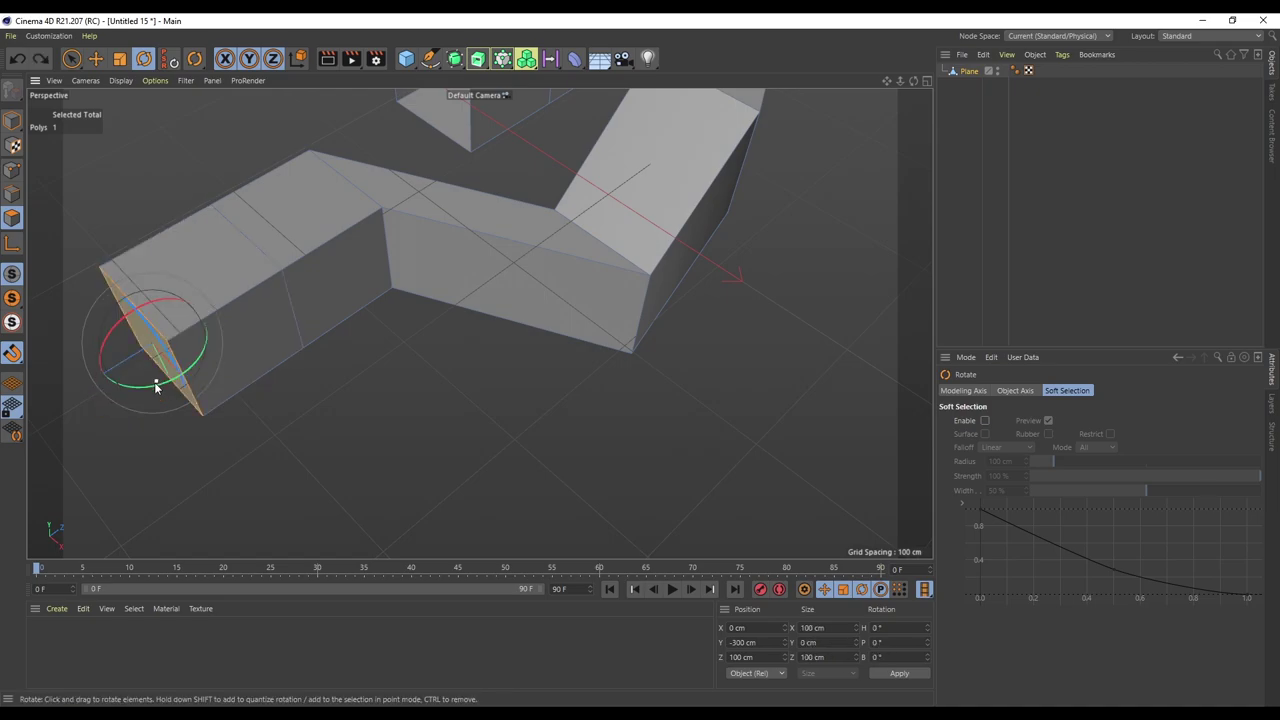
pyautogui.moveTo(149, 392); pyautogui.dragTo(266, 334)
pyautogui.press('space')
pyautogui.moveTo(202, 399); pyautogui.dragTo(231, 431)
pyautogui.moveTo(258, 335); pyautogui.dragTo(200, 368)
# Step: Extrude the sideways-facing end face of the second loop twice, 100 cm each time
pyautogui.press('d')
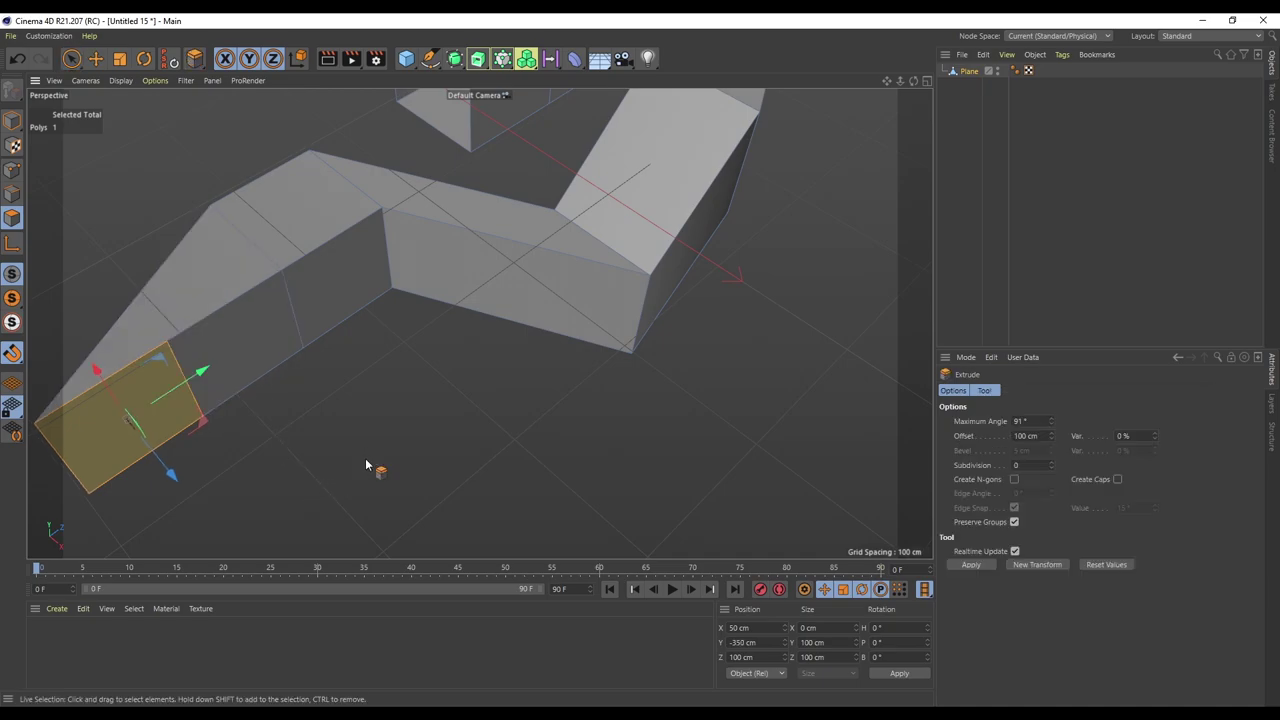
pyautogui.moveTo(371, 466); pyautogui.dragTo(705, 369)
pyautogui.write('100')
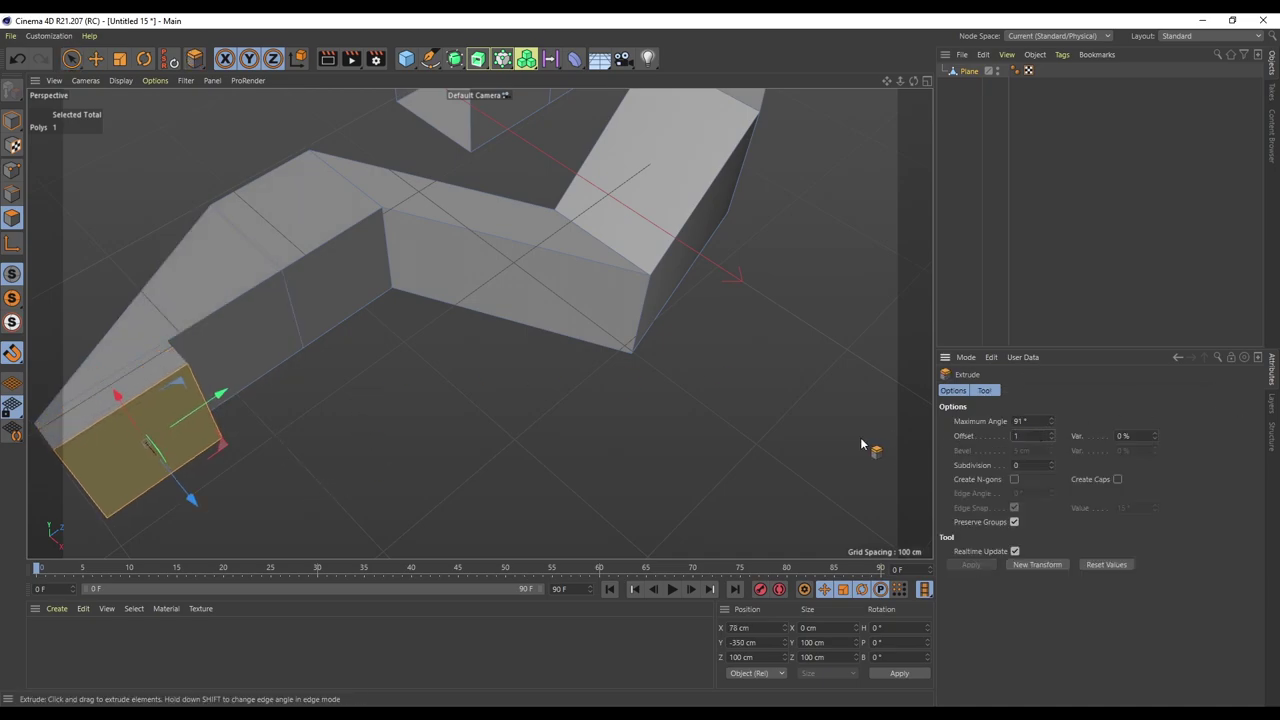
pyautogui.press('Return')
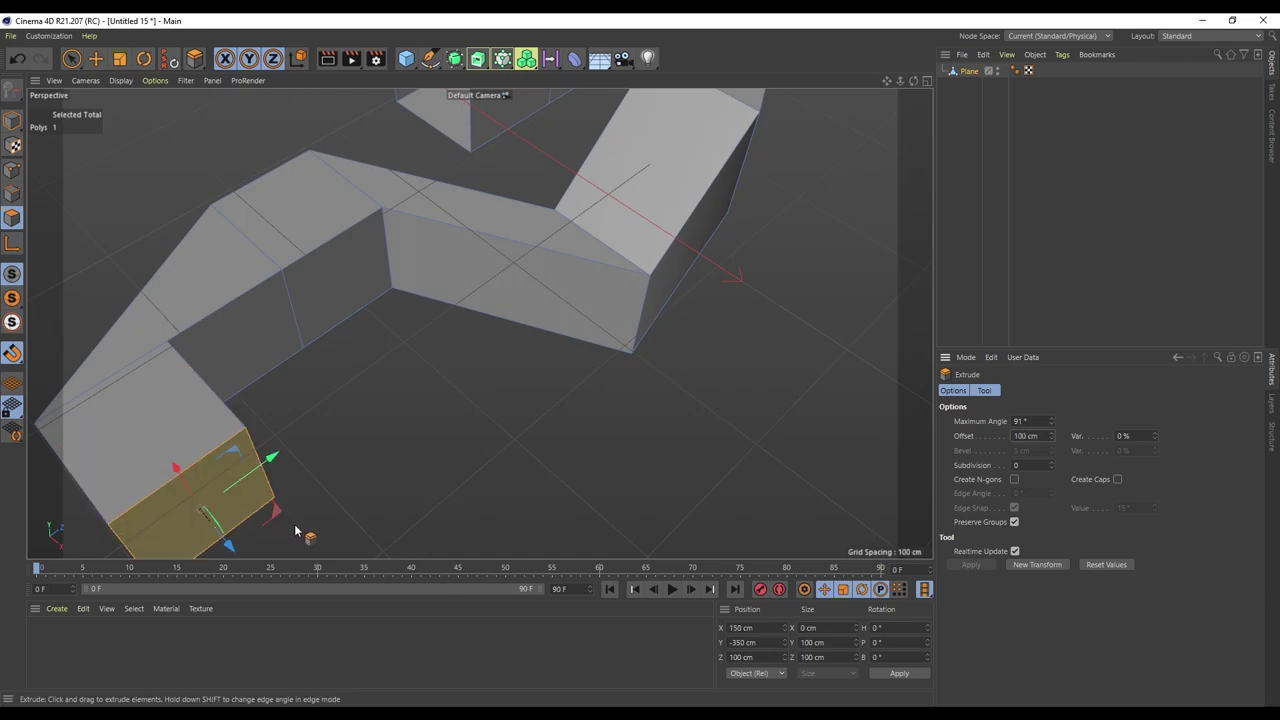
pyautogui.moveTo(296, 531); pyautogui.dragTo(728, 418)
pyautogui.doubleClick(1028, 436)
pyautogui.write('100')
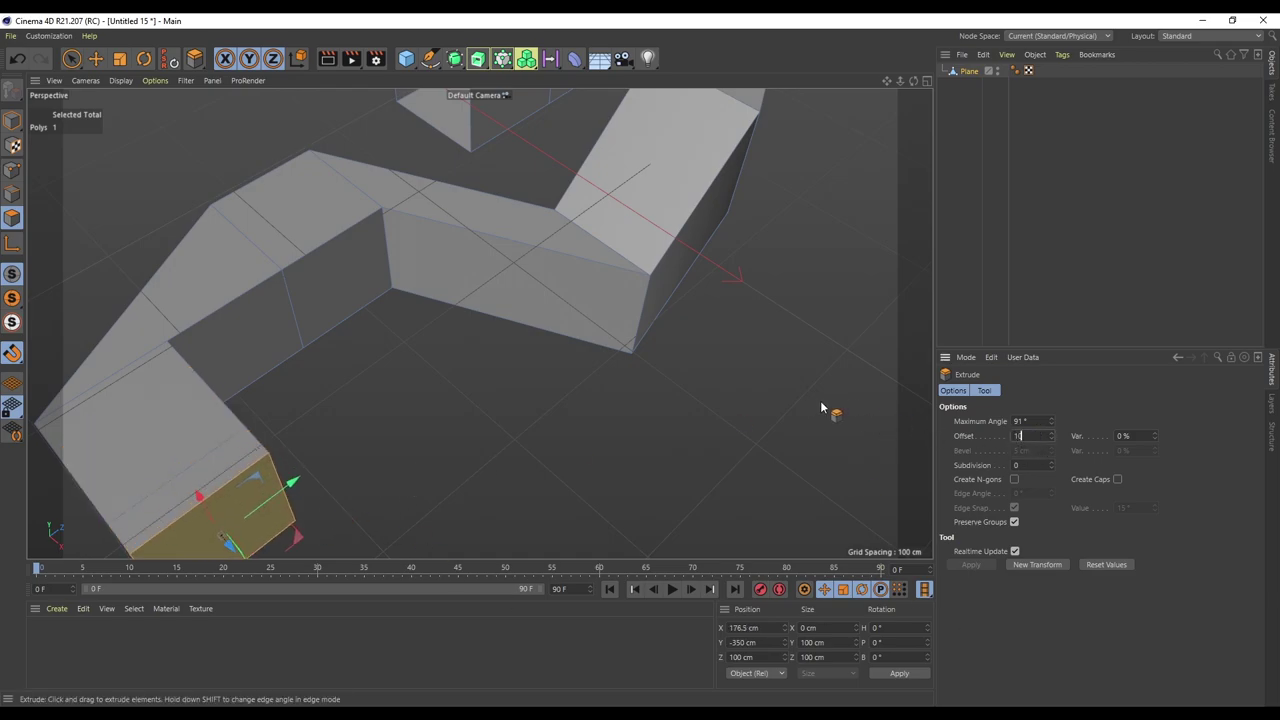
pyautogui.press('Return')
# Step: Rotate the end face 90° to point back toward the first loop and move it to X 200 cm, Y -200 cm
pyautogui.press('h')
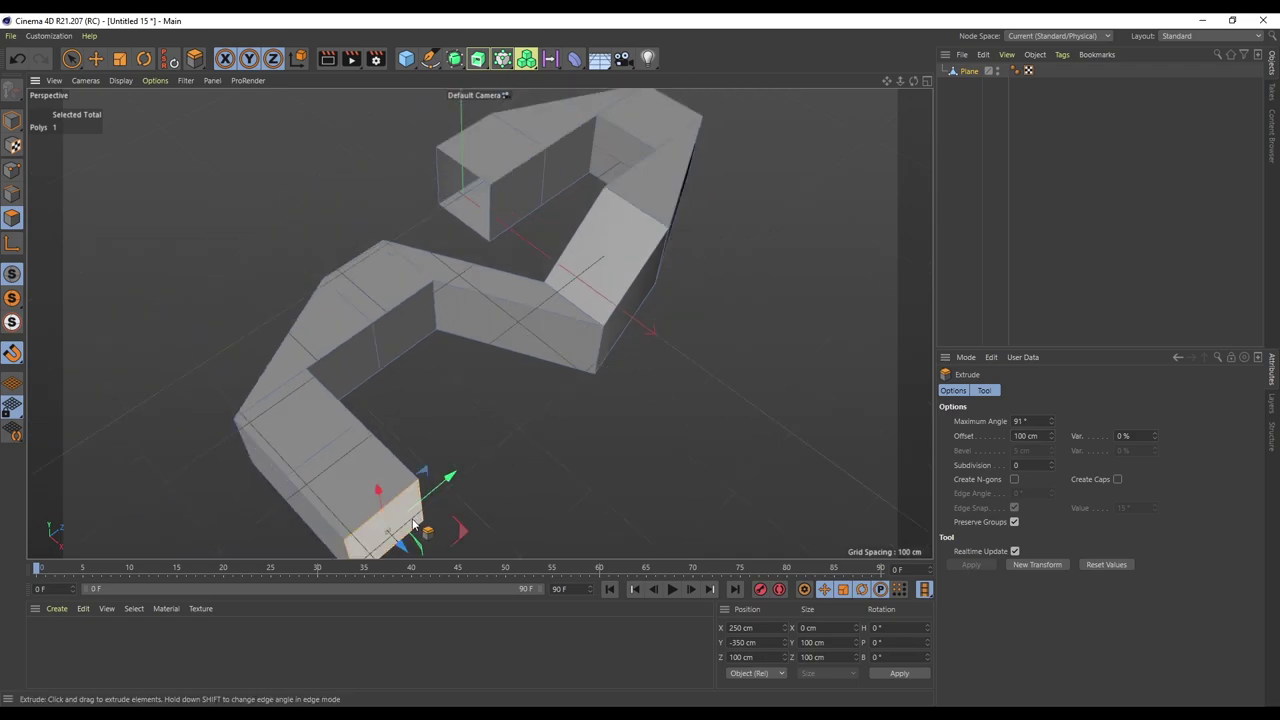
pyautogui.press('r')
pyautogui.moveTo(435, 540); pyautogui.dragTo(395, 439)
pyautogui.press('space')
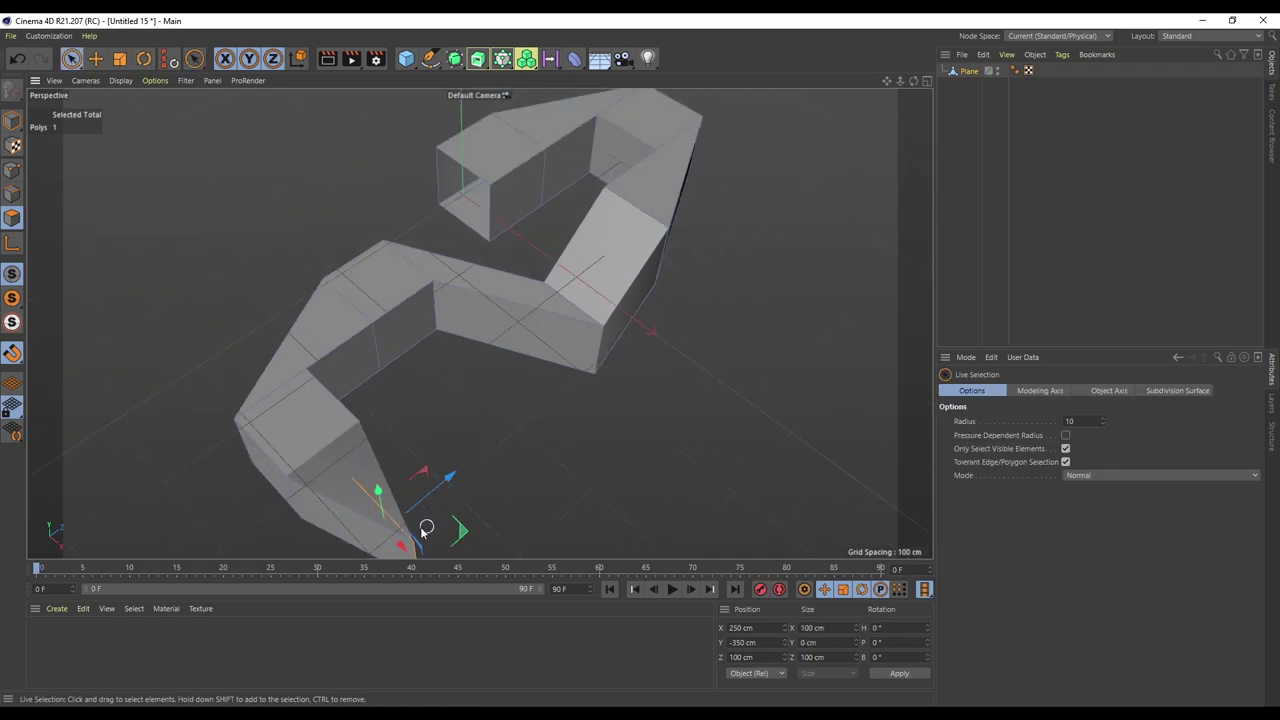
pyautogui.moveTo(401, 547); pyautogui.dragTo(530, 398)
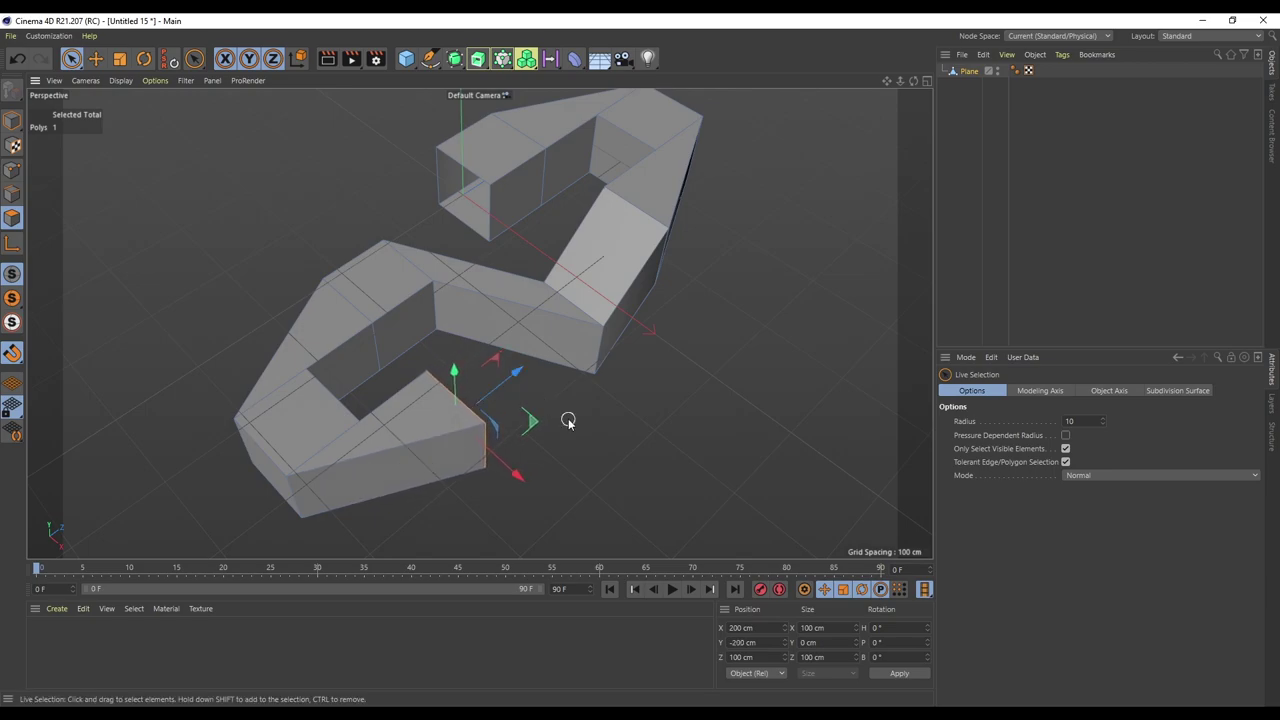
# Step: Extrude the end face 100 cm toward the first loop
pyautogui.press('d')
pyautogui.moveTo(585, 453); pyautogui.dragTo(661, 482)
pyautogui.moveTo(1046, 438); pyautogui.dragTo(779, 408)
pyautogui.write('100')
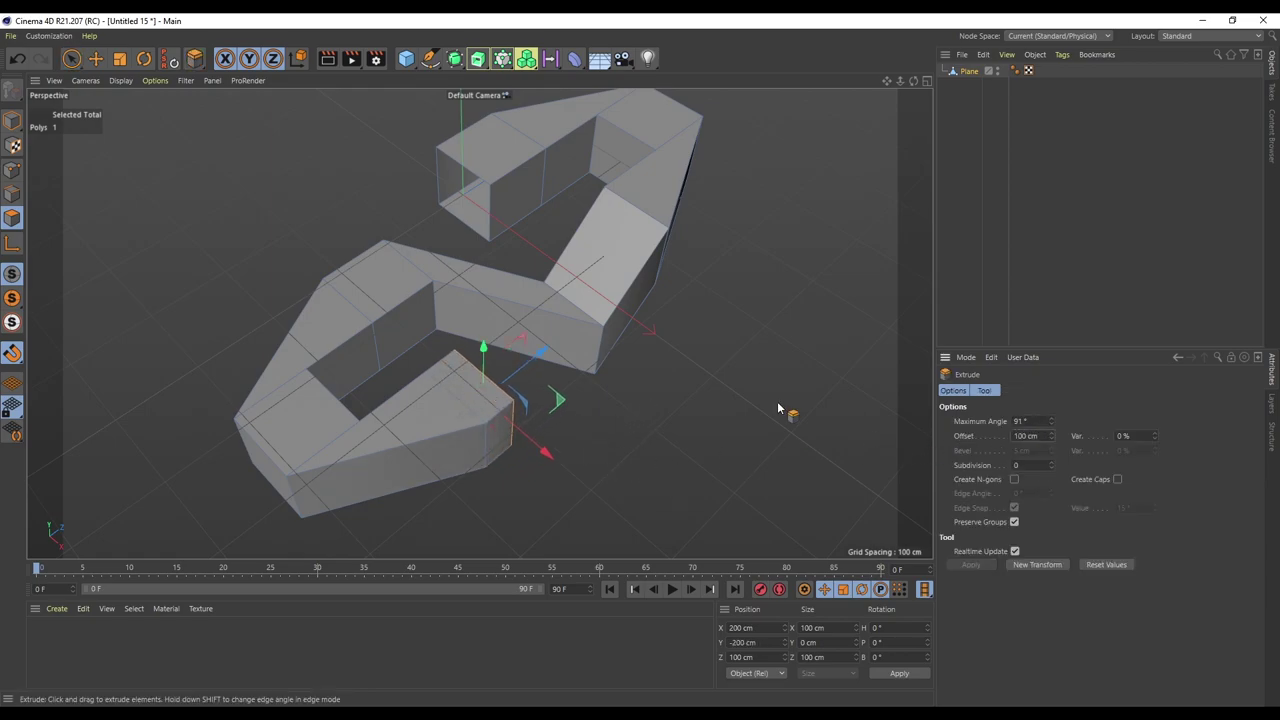
pyautogui.press('Return')
# Step: Loop-select the last four segments of the second loop and move them up to Z 0 cm
pyautogui.keyDown('alt'); pyautogui.moveTo(765, 361); pyautogui.dragTo(846, 352); pyautogui.keyUp('alt')
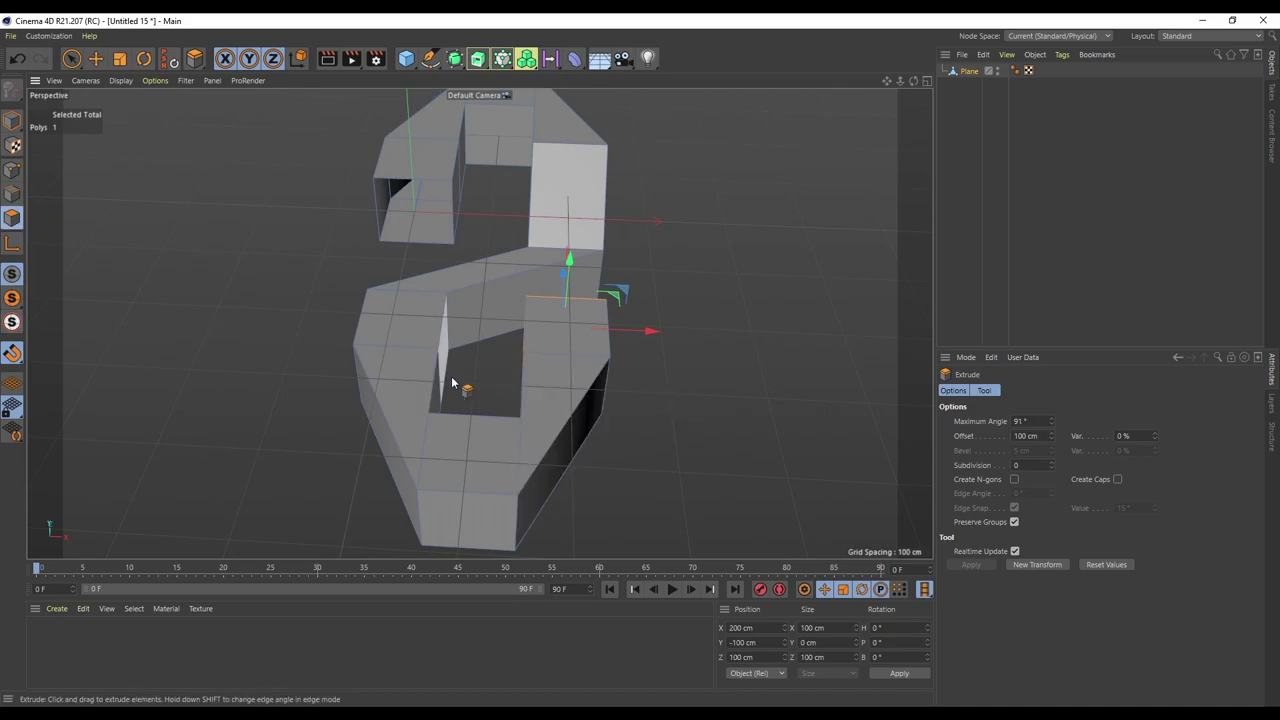
pyautogui.press('u')
pyautogui.press('l')
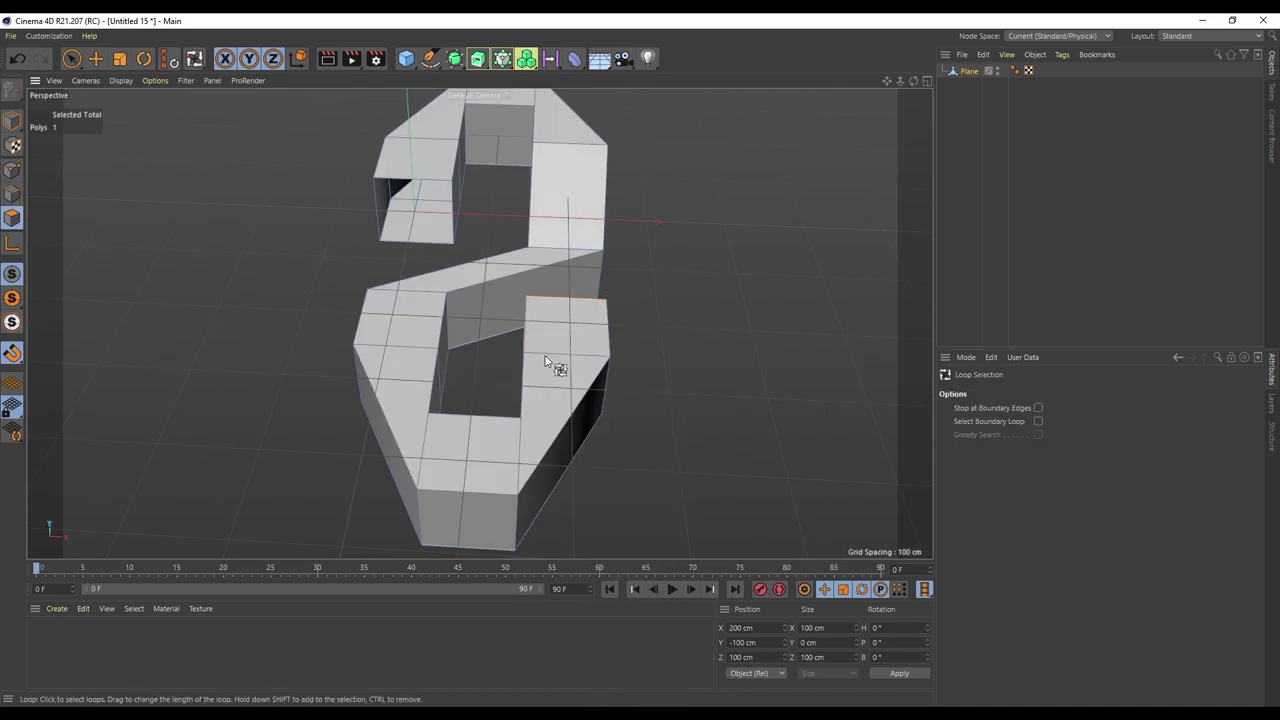
pyautogui.moveTo(911, 84); pyautogui.dragTo(480, 323)
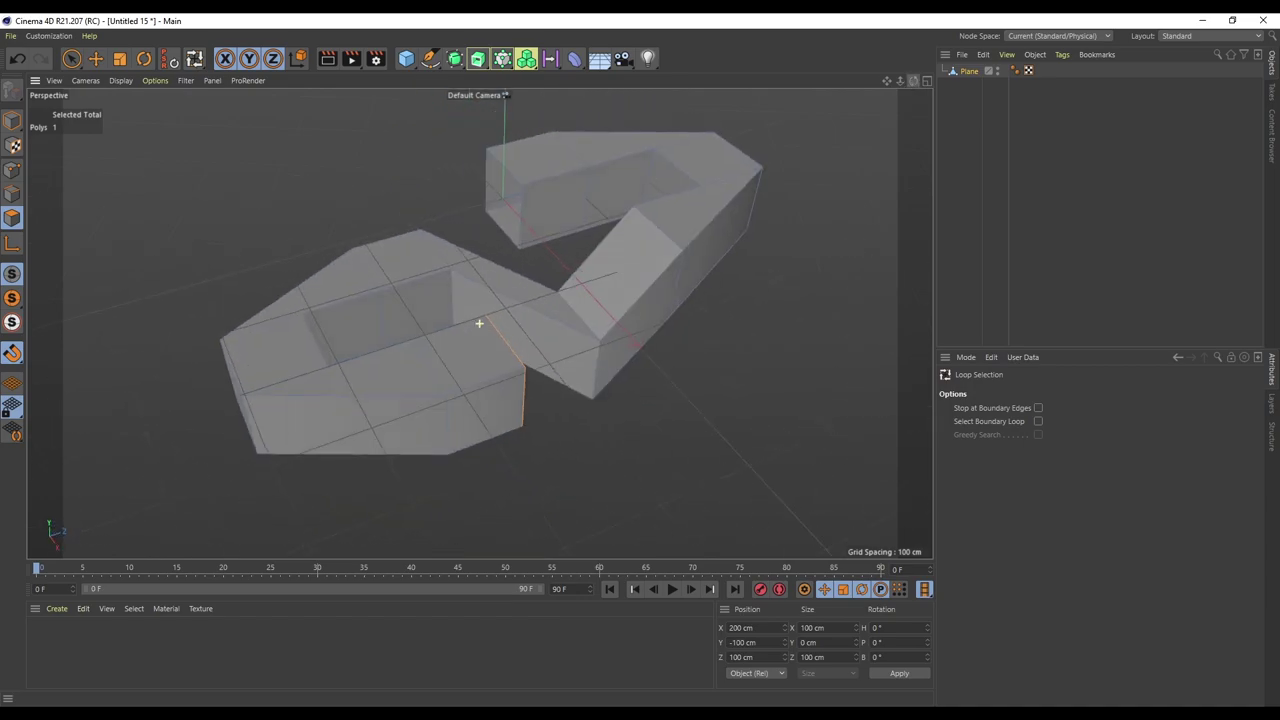
pyautogui.click(471, 400)
pyautogui.keyDown('shift'); pyautogui.click(376, 409); pyautogui.keyUp('shift')
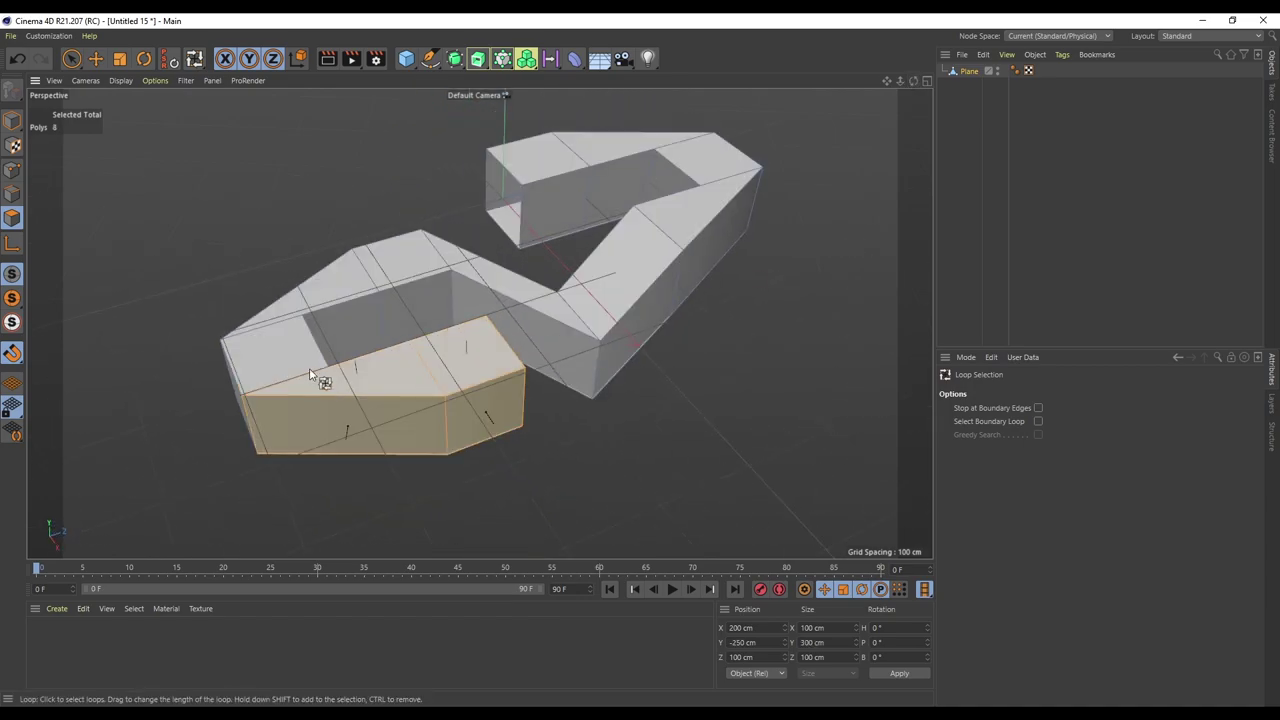
pyautogui.keyDown('shift'); pyautogui.click(237, 373); pyautogui.keyUp('shift')
pyautogui.keyDown('shift'); pyautogui.click(346, 314); pyautogui.keyUp('shift')
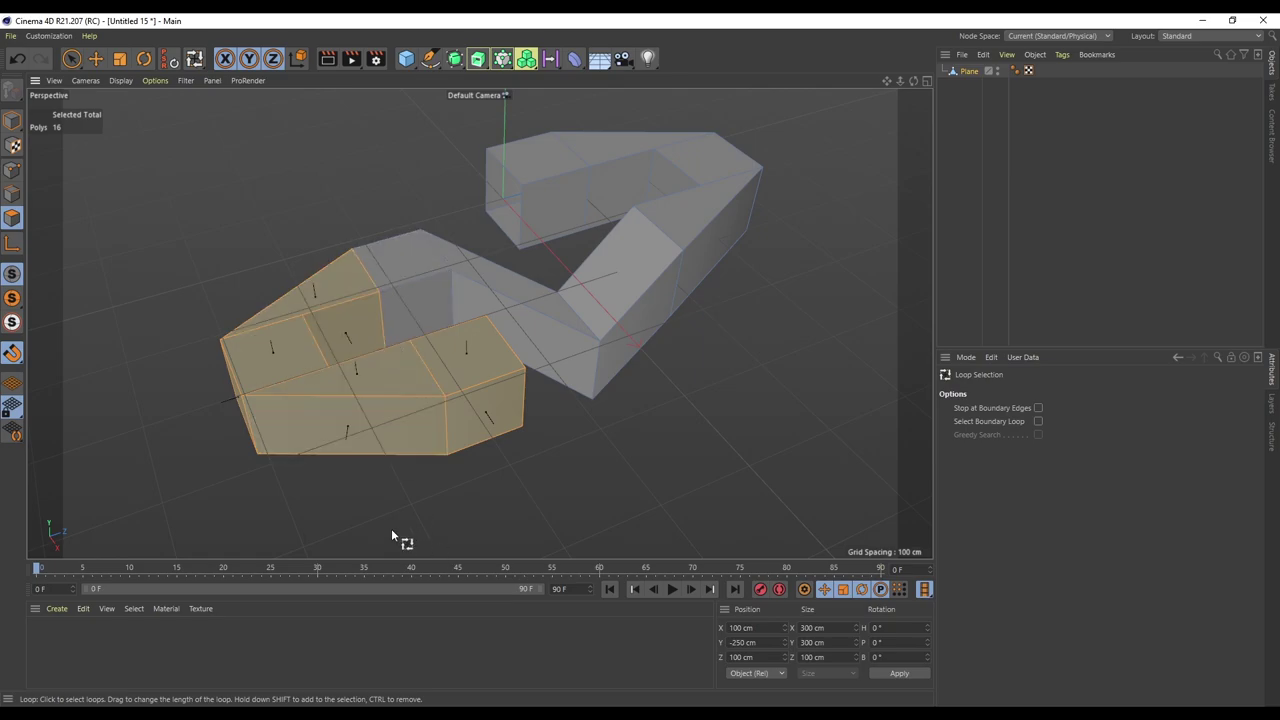
pyautogui.press('t')
pyautogui.press('space')
pyautogui.moveTo(370, 425); pyautogui.dragTo(366, 363)
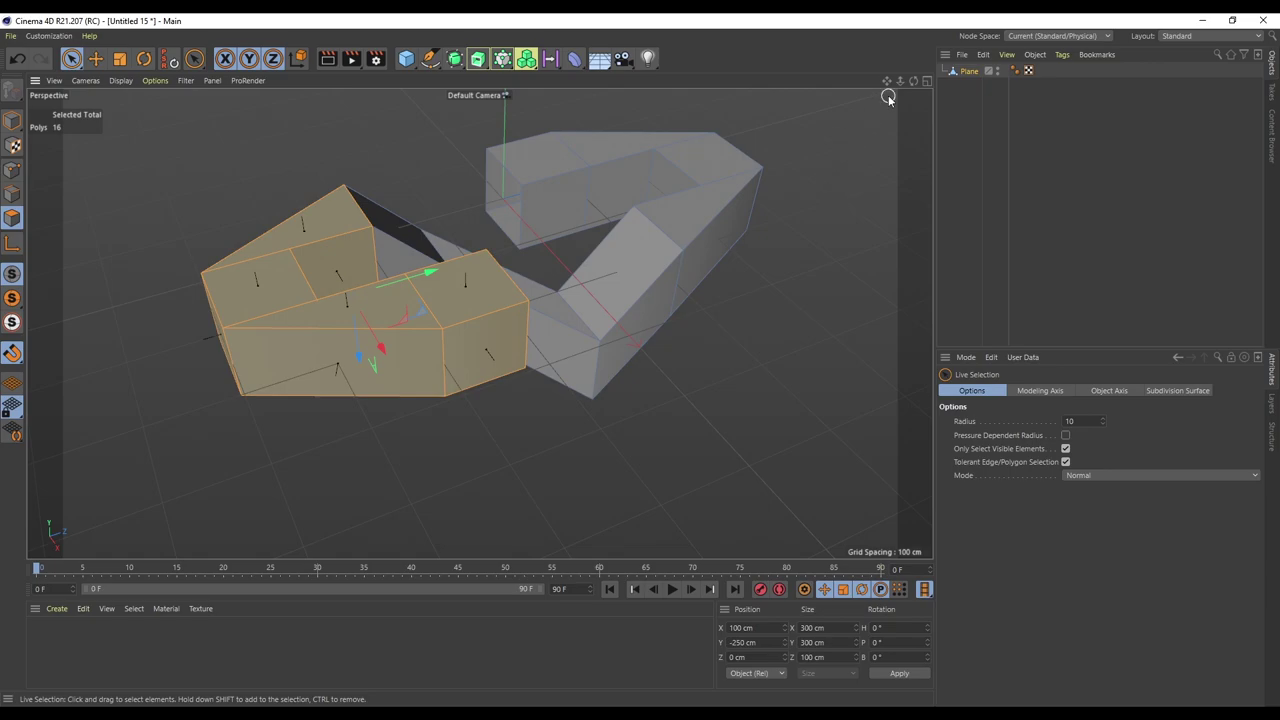
# Step: Delete the end face of the second loop to leave that end open
pyautogui.moveTo(913, 81); pyautogui.dragTo(1110, 30)
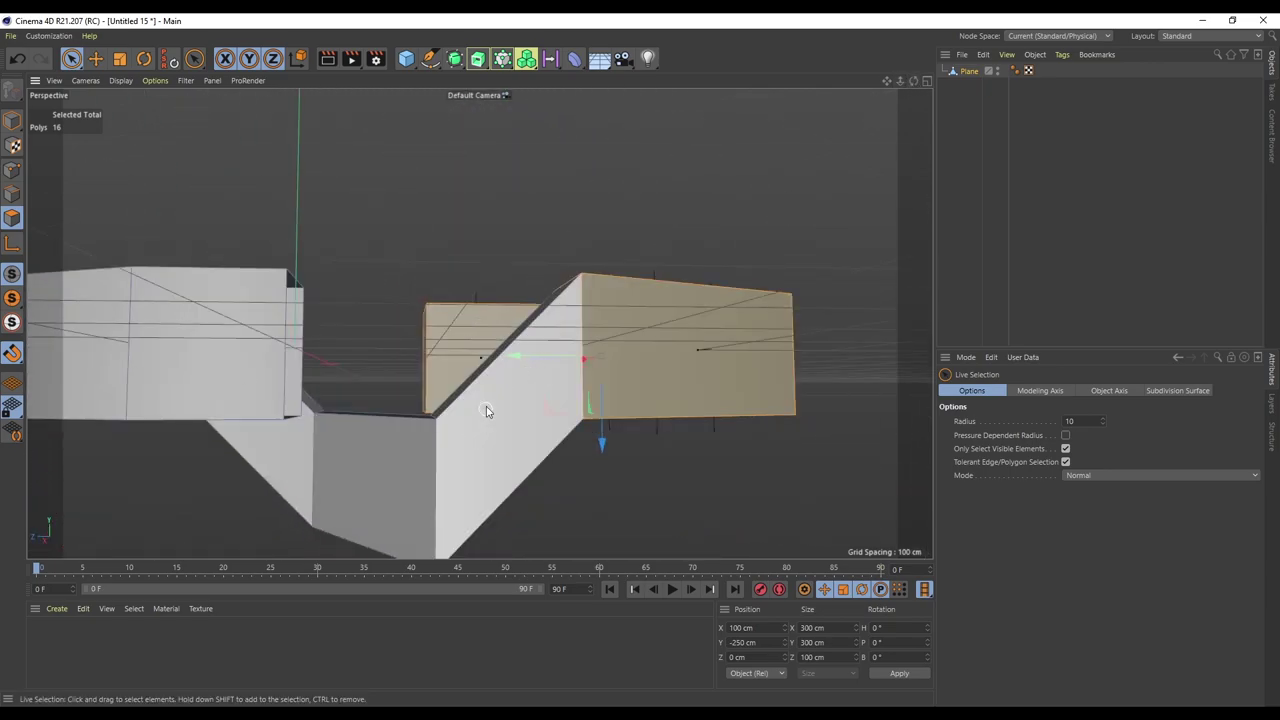
pyautogui.moveTo(913, 81); pyautogui.dragTo(655, 150)
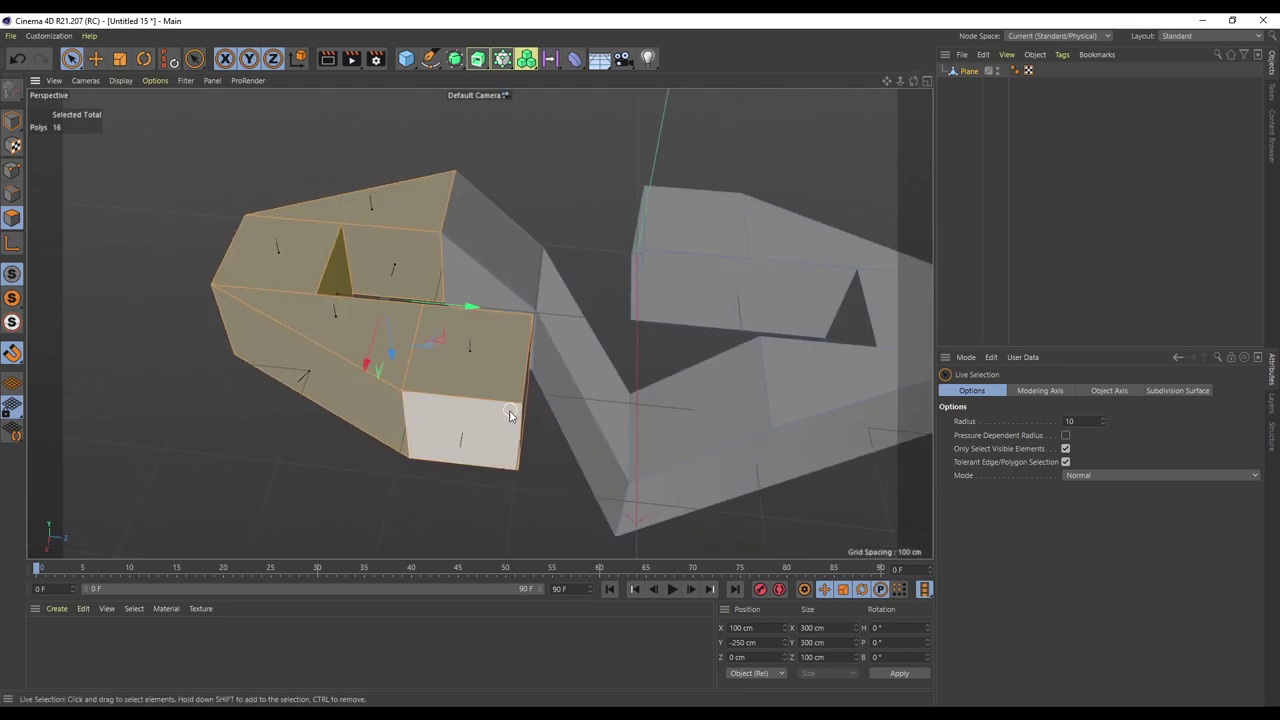
pyautogui.keyDown('alt'); pyautogui.moveTo(715, 422); pyautogui.dragTo(460, 374); pyautogui.keyUp('alt')
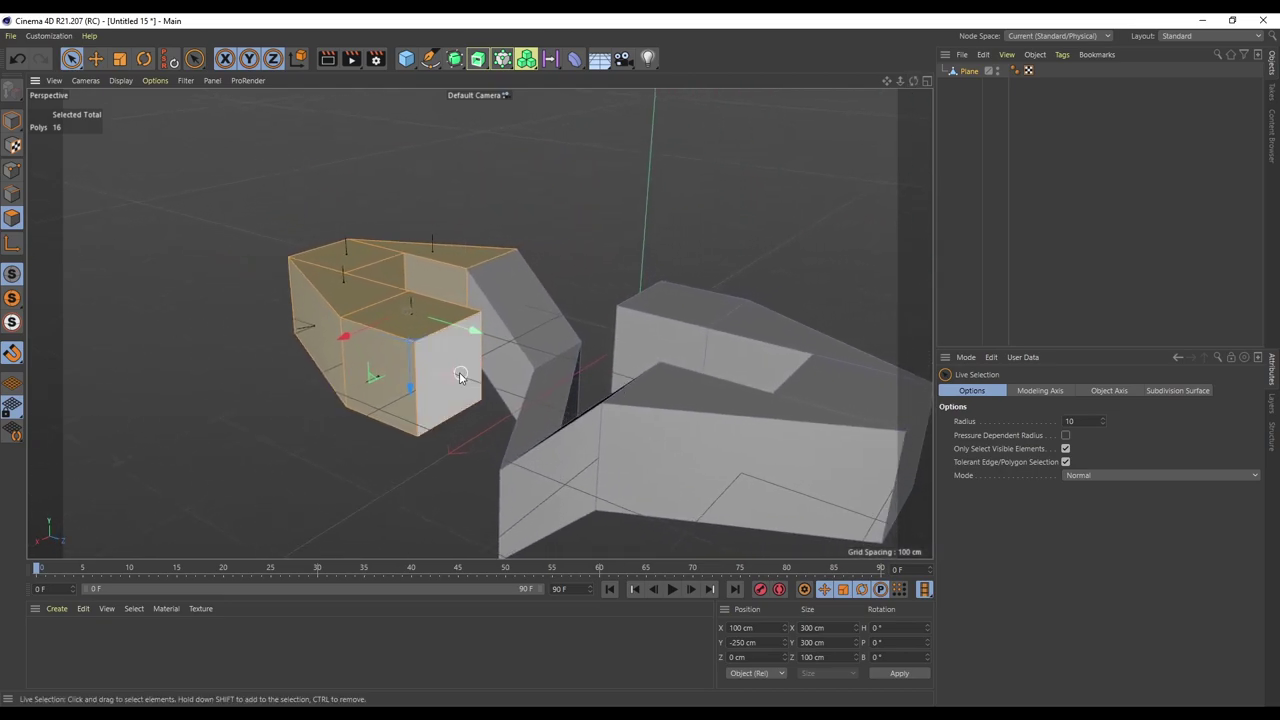
pyautogui.click(460, 376)
pyautogui.press('Delete')
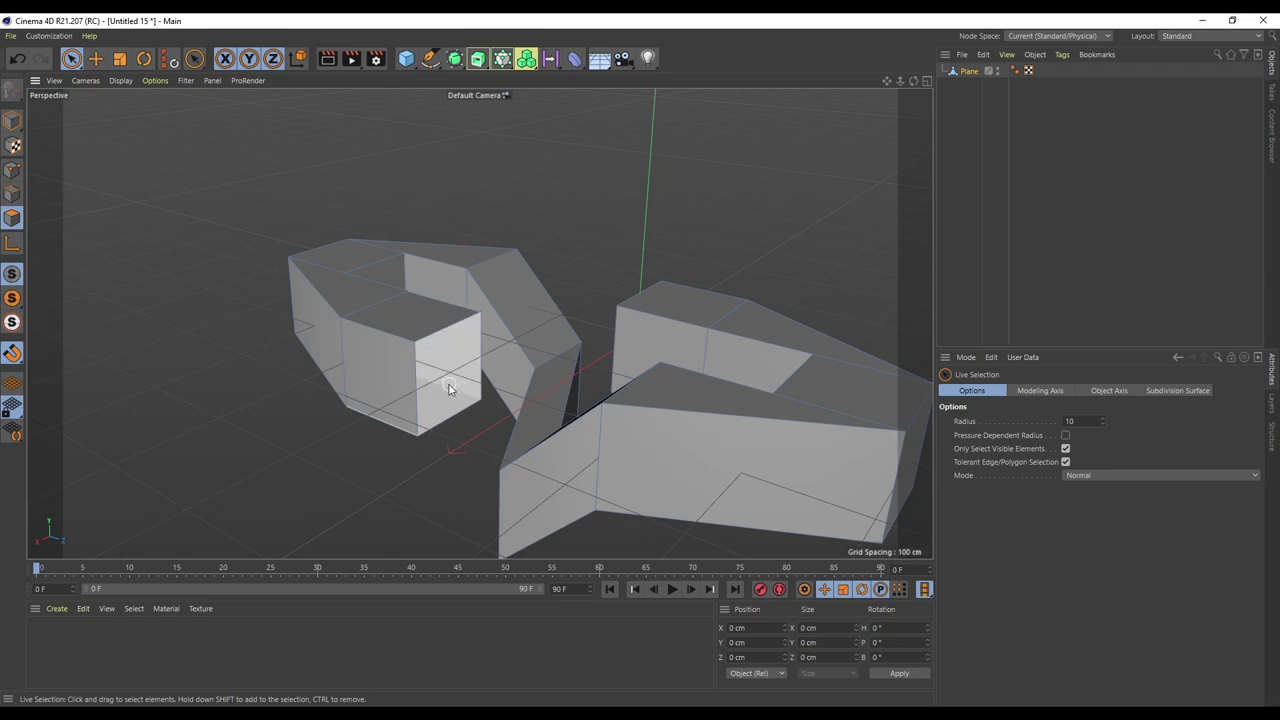
# Step: In edge mode, bridge the upper edge and one side edge of the open end to the matching edges of the first loop's opening
pyautogui.scroll(5, 449, 386)
pyautogui.click(13, 193)
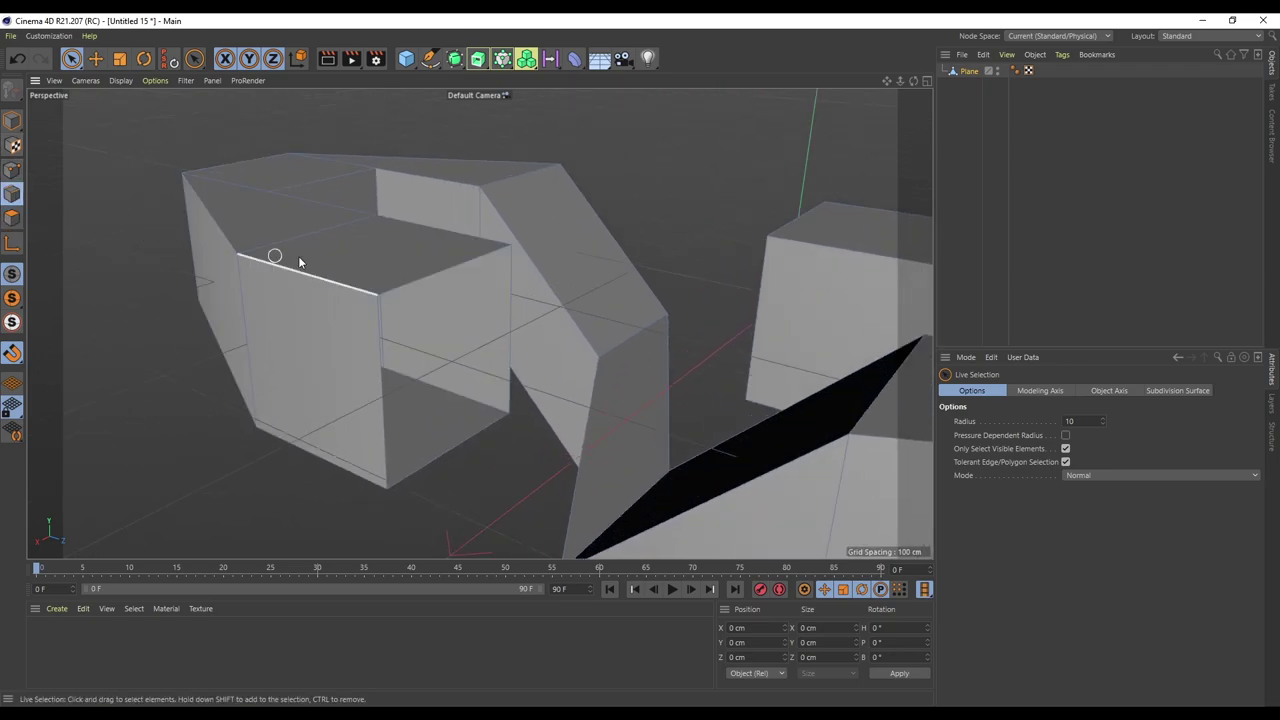
pyautogui.click(436, 270)
pyautogui.rightClick(436, 268)
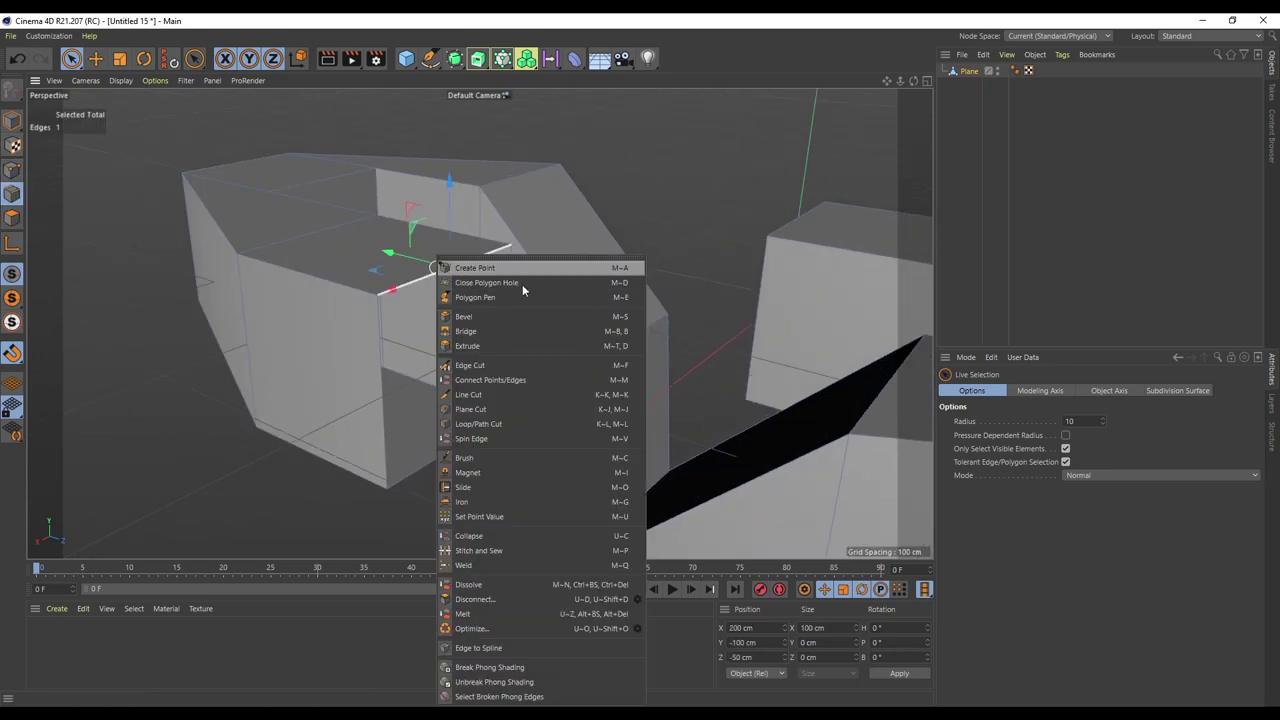
pyautogui.click(490, 331)
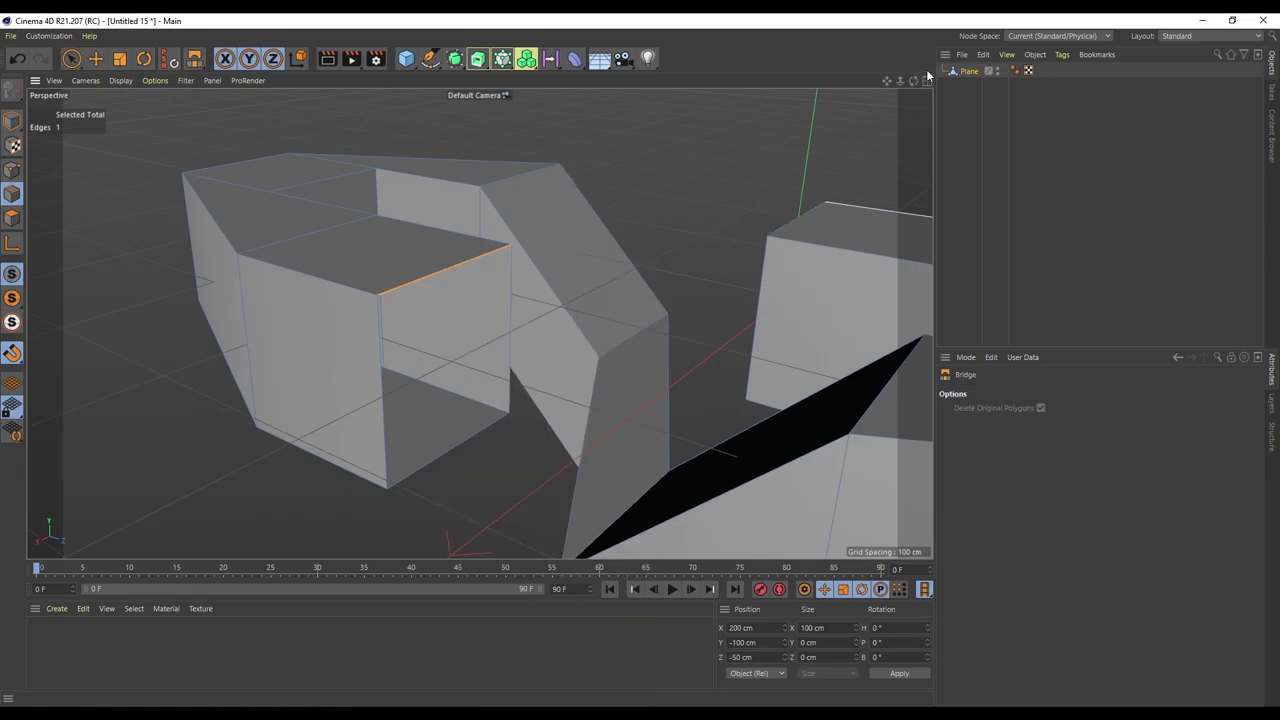
pyautogui.moveTo(914, 81); pyautogui.dragTo(1004, 134)
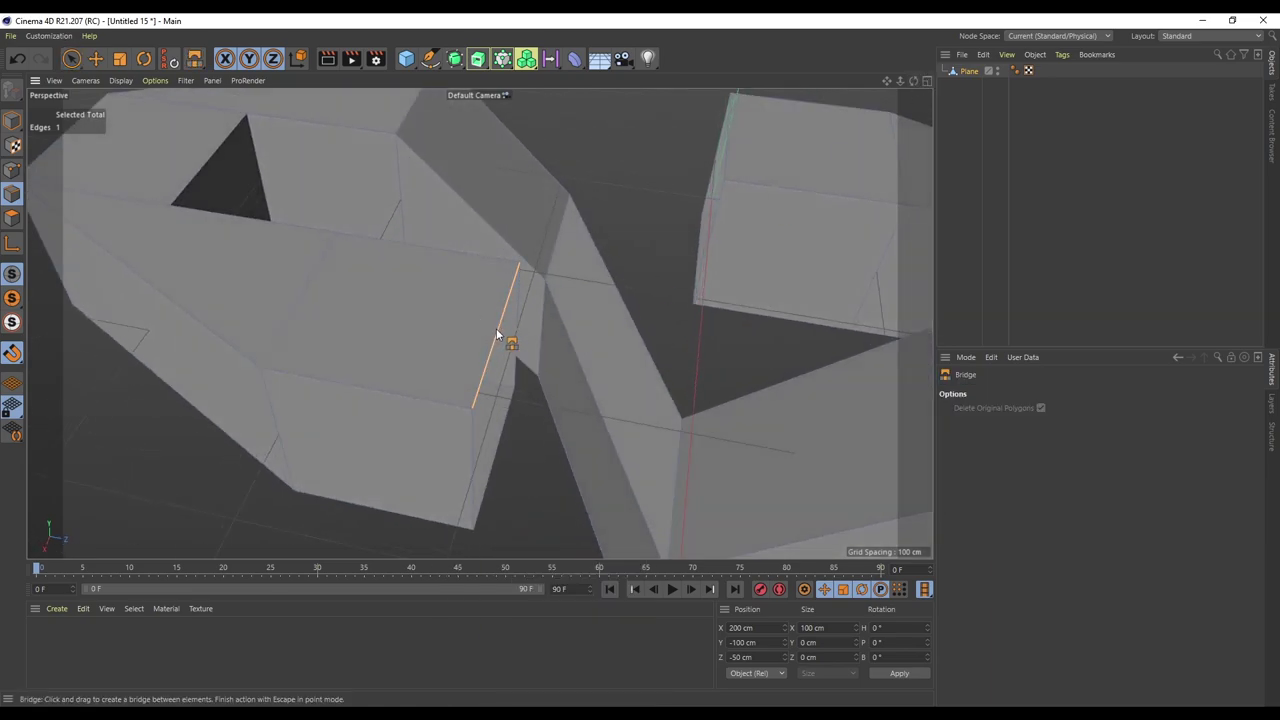
pyautogui.moveTo(496, 331); pyautogui.dragTo(728, 149)
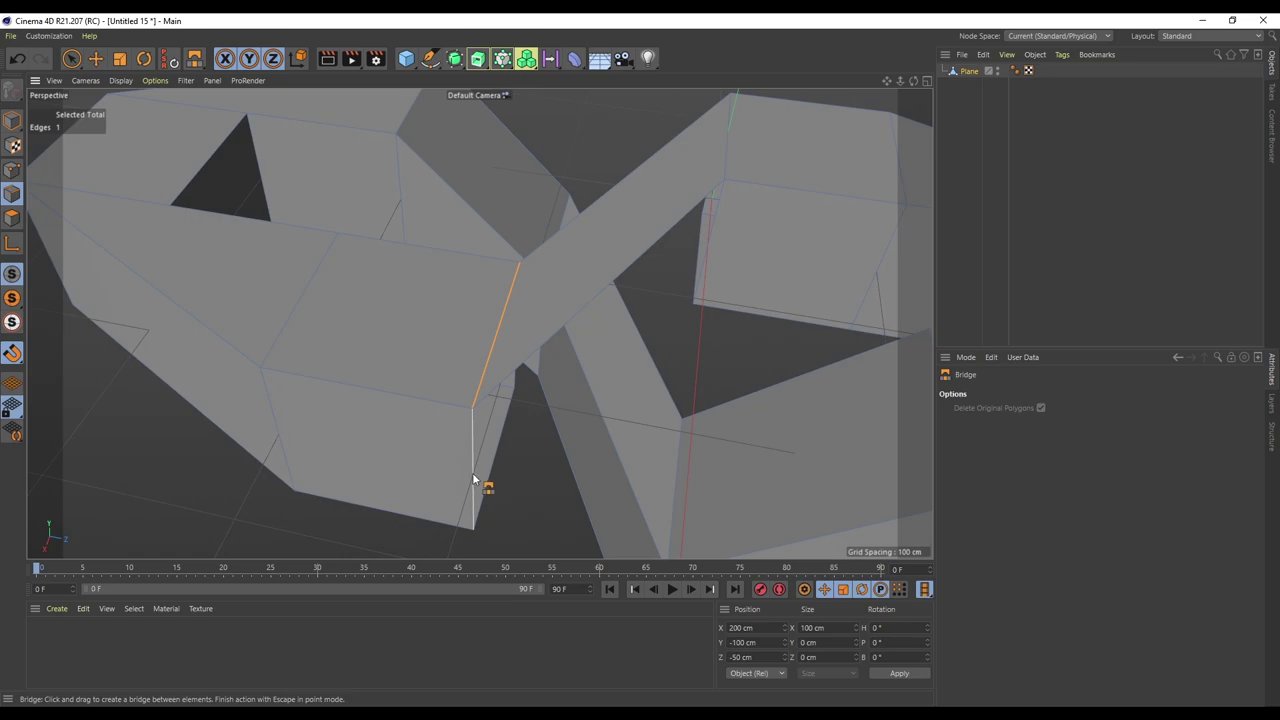
pyautogui.moveTo(474, 480); pyautogui.dragTo(712, 250)
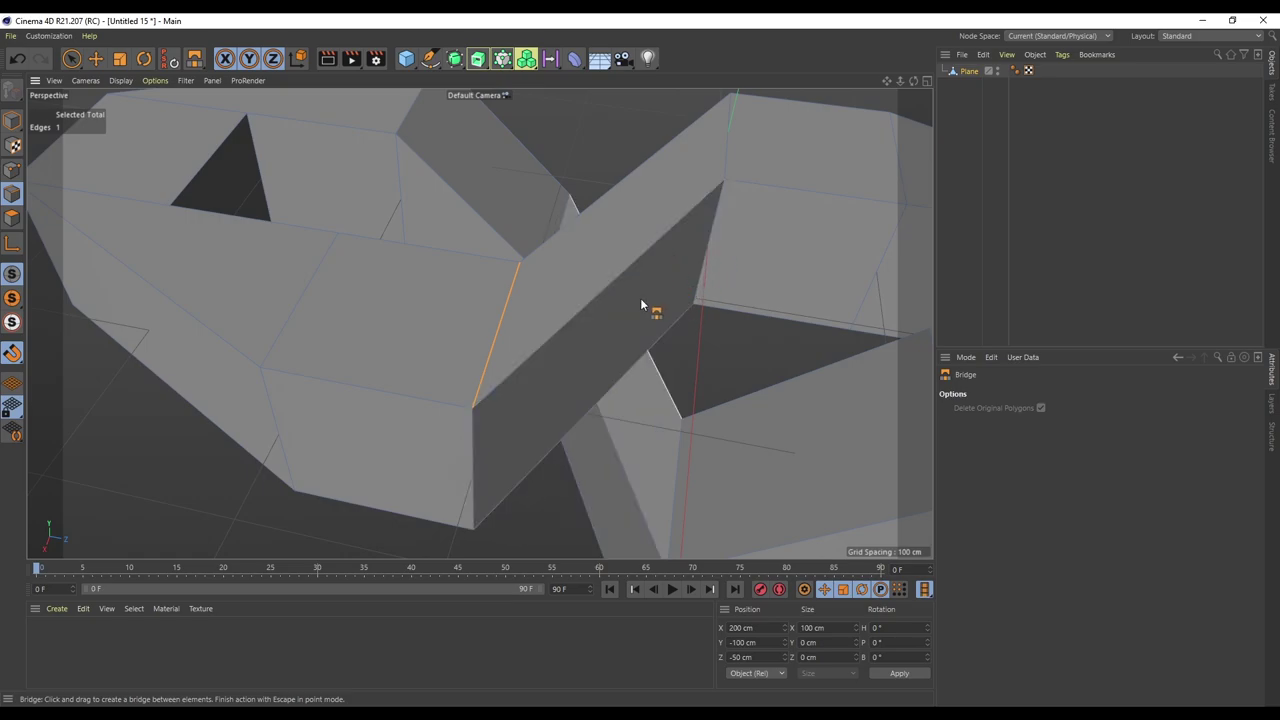
# Step: Bridge the remaining open edges between the two loop ends to close the diagonal connecting segment
pyautogui.keyDown('alt'); pyautogui.moveTo(626, 426); pyautogui.dragTo(654, 164); pyautogui.keyUp('alt')
pyautogui.keyDown('alt'); pyautogui.moveTo(524, 415); pyautogui.dragTo(620, 343); pyautogui.keyUp('alt')
pyautogui.keyDown('alt'); pyautogui.moveTo(474, 443); pyautogui.dragTo(551, 466); pyautogui.keyUp('alt')
pyautogui.keyDown('alt'); pyautogui.moveTo(603, 171); pyautogui.dragTo(696, 502); pyautogui.keyUp('alt')
pyautogui.scroll(-8, 575, 340)
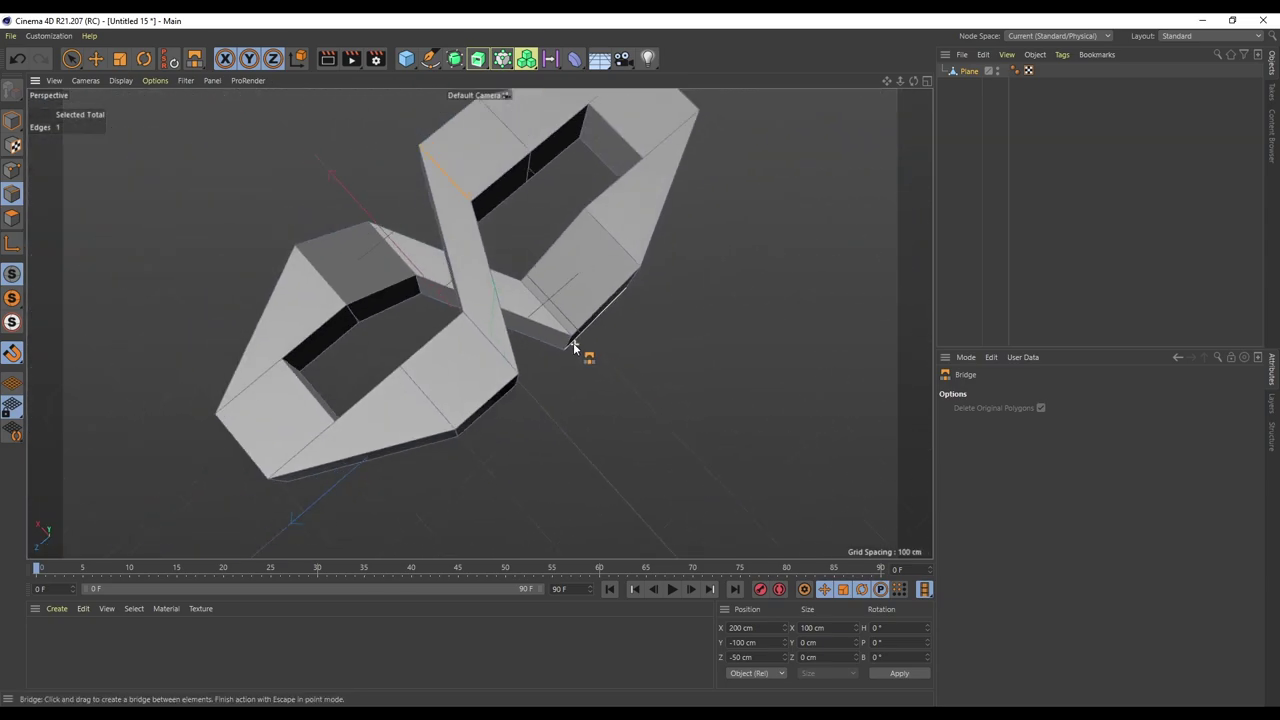
pyautogui.keyDown('alt'); pyautogui.moveTo(479, 323); pyautogui.dragTo(682, 278); pyautogui.keyUp('alt')
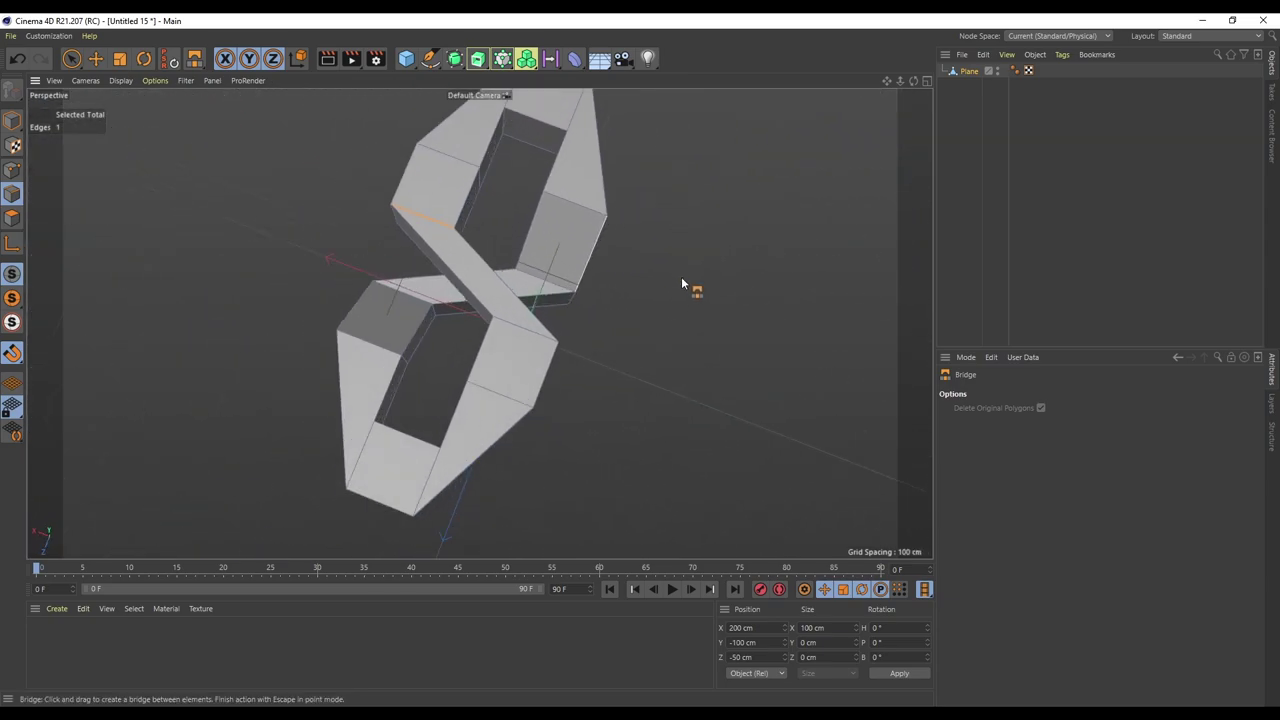
# Step: In model mode, move the whole S object along X to about -55 cm in the top view
pyautogui.scroll(2, 592, 301)
pyautogui.scroll(-5, 593, 300)
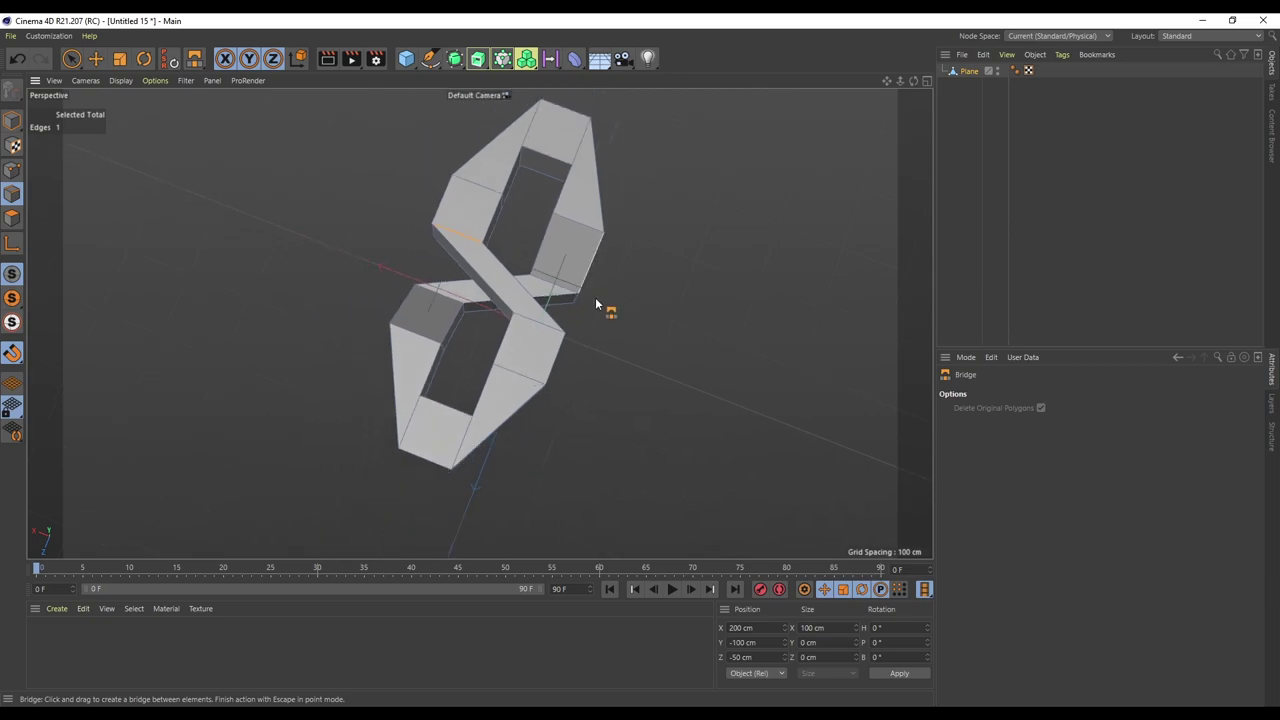
pyautogui.keyDown('alt'); pyautogui.moveTo(661, 252); pyautogui.dragTo(637, 315, button='middle'); pyautogui.keyUp('alt')
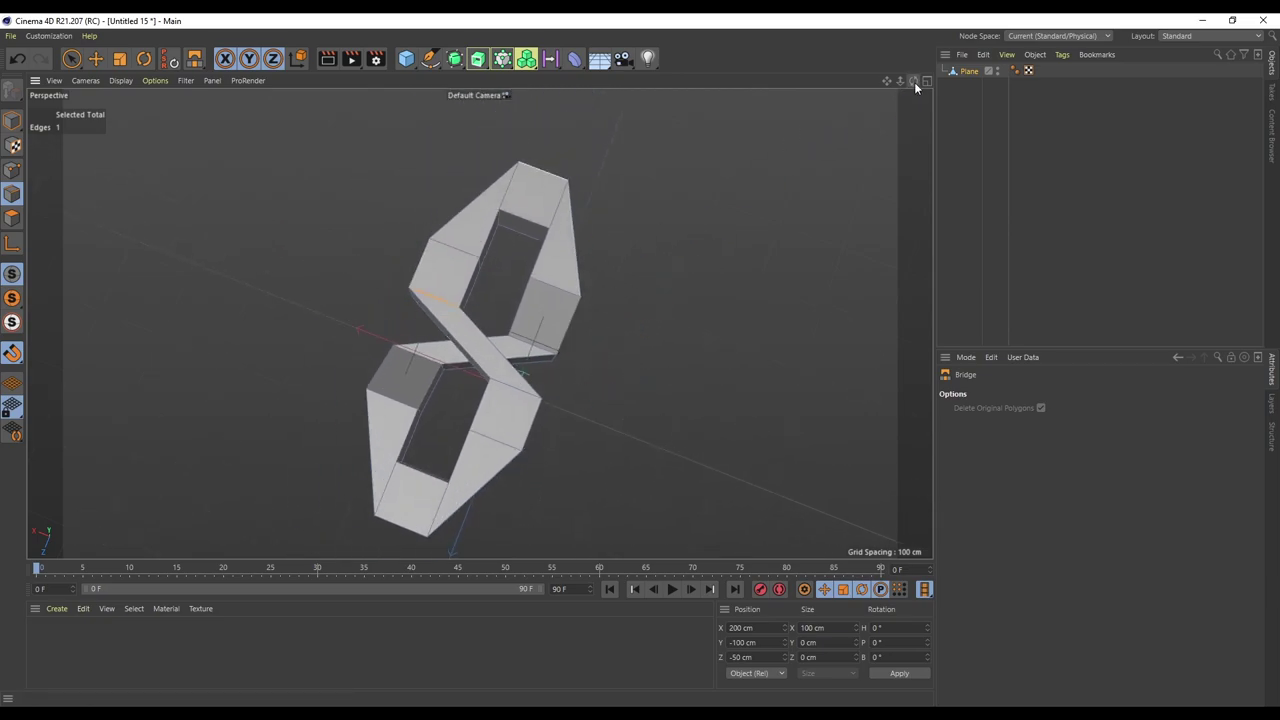
pyautogui.click(12, 120)
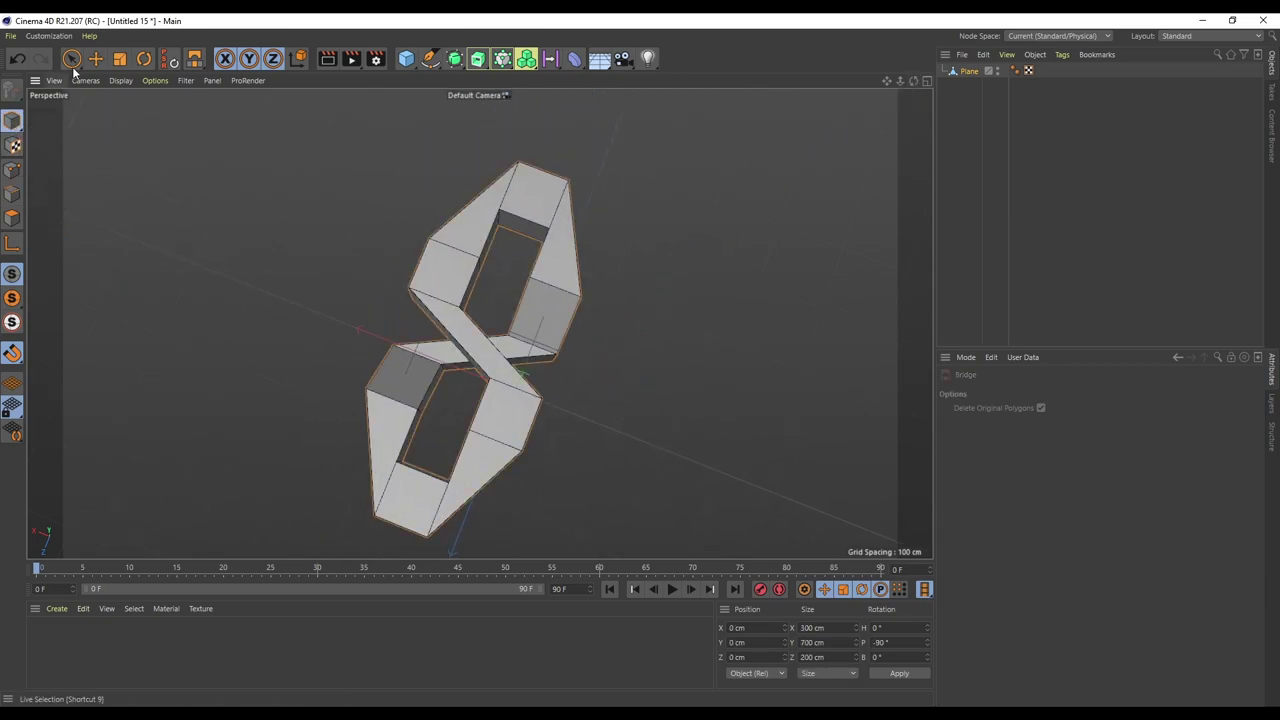
pyautogui.click(71, 58)
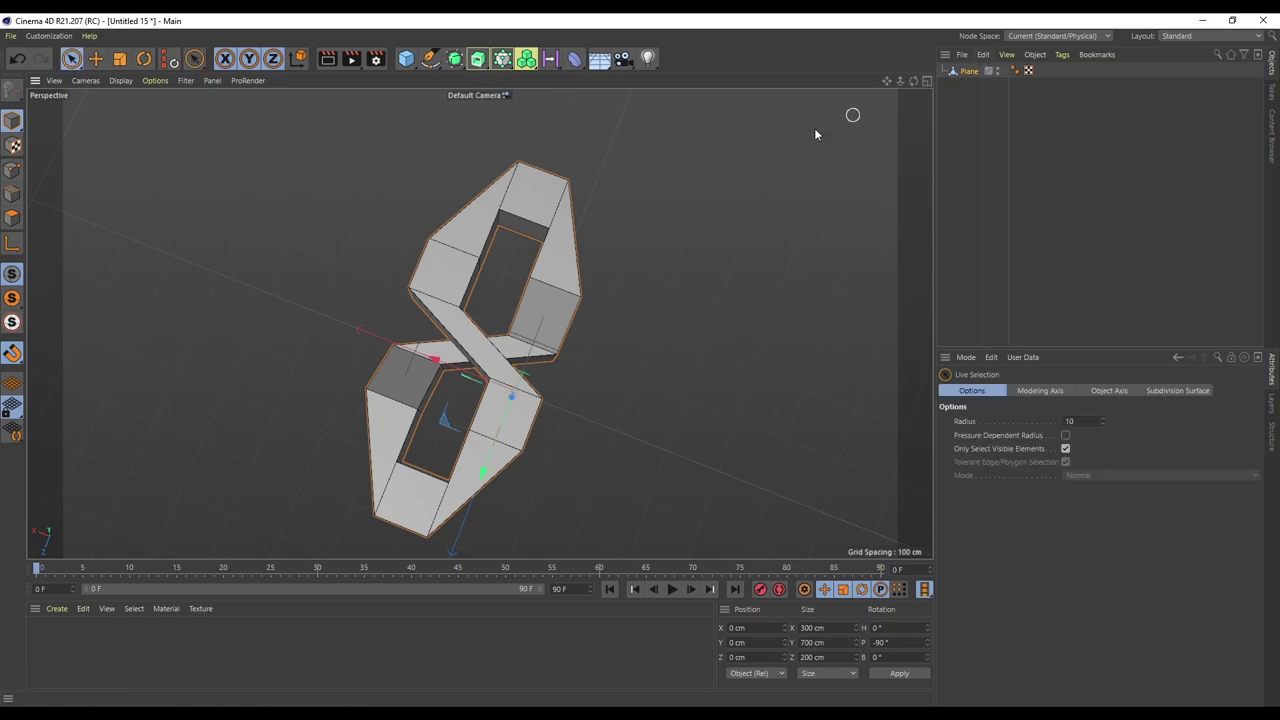
pyautogui.keyDown('alt'); pyautogui.moveTo(621, 398); pyautogui.dragTo(271, 363); pyautogui.keyUp('alt')
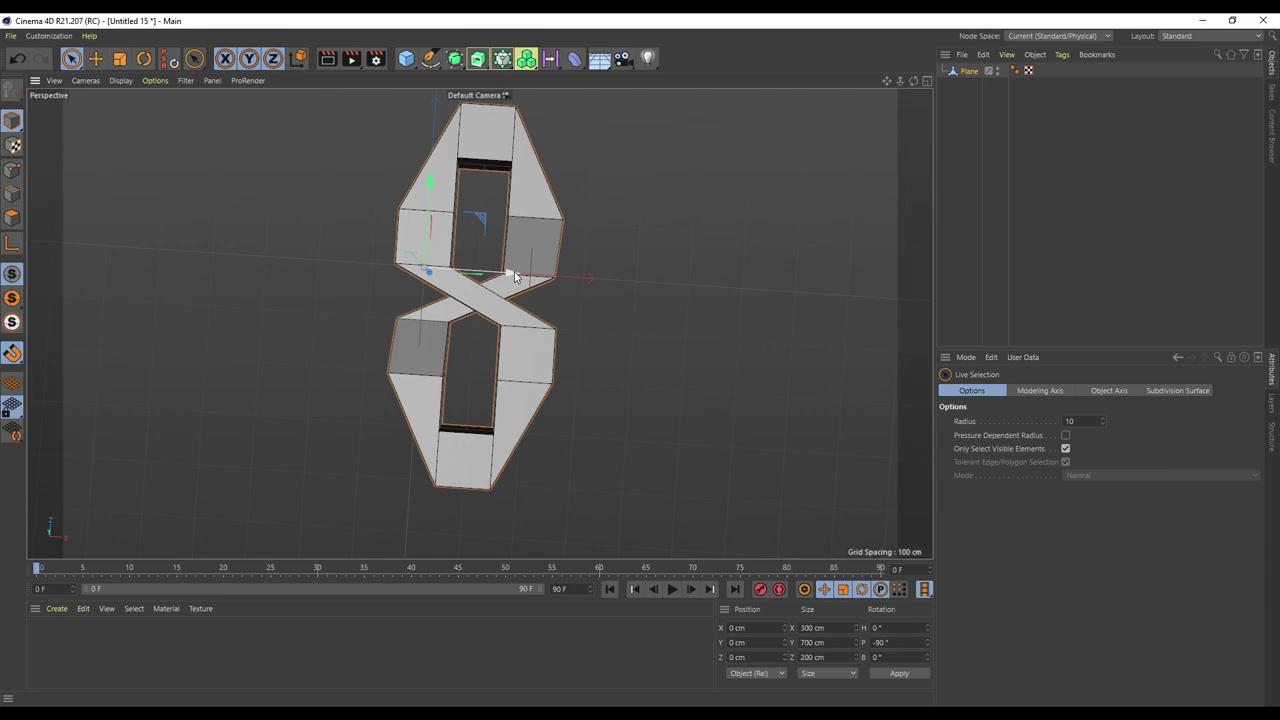
pyautogui.click(927, 81)
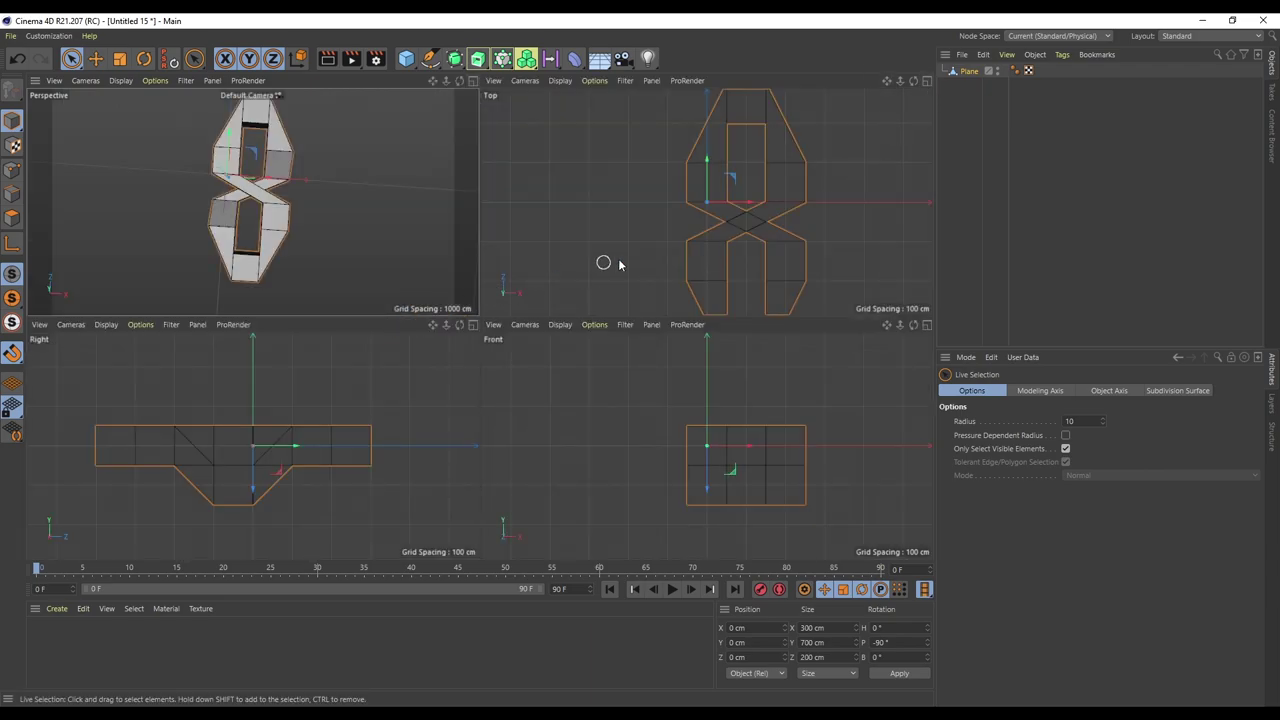
pyautogui.scroll(5, 691, 200)
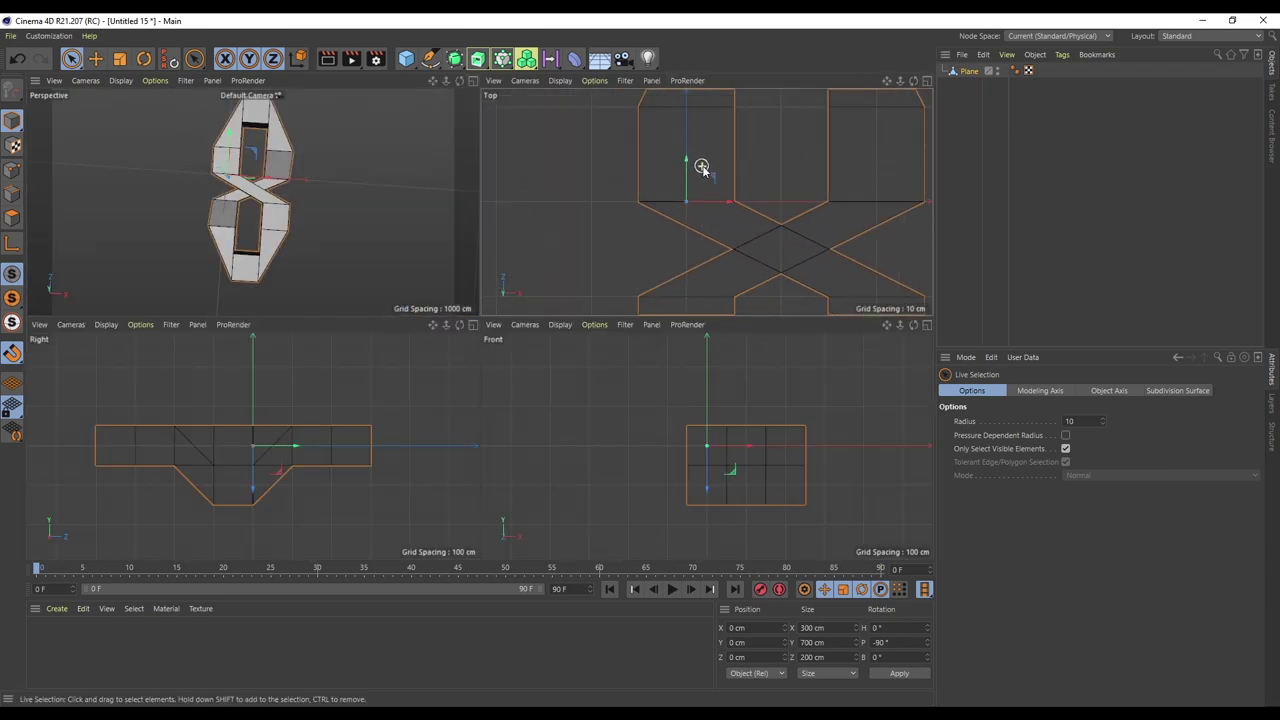
pyautogui.scroll(-2, 702, 167)
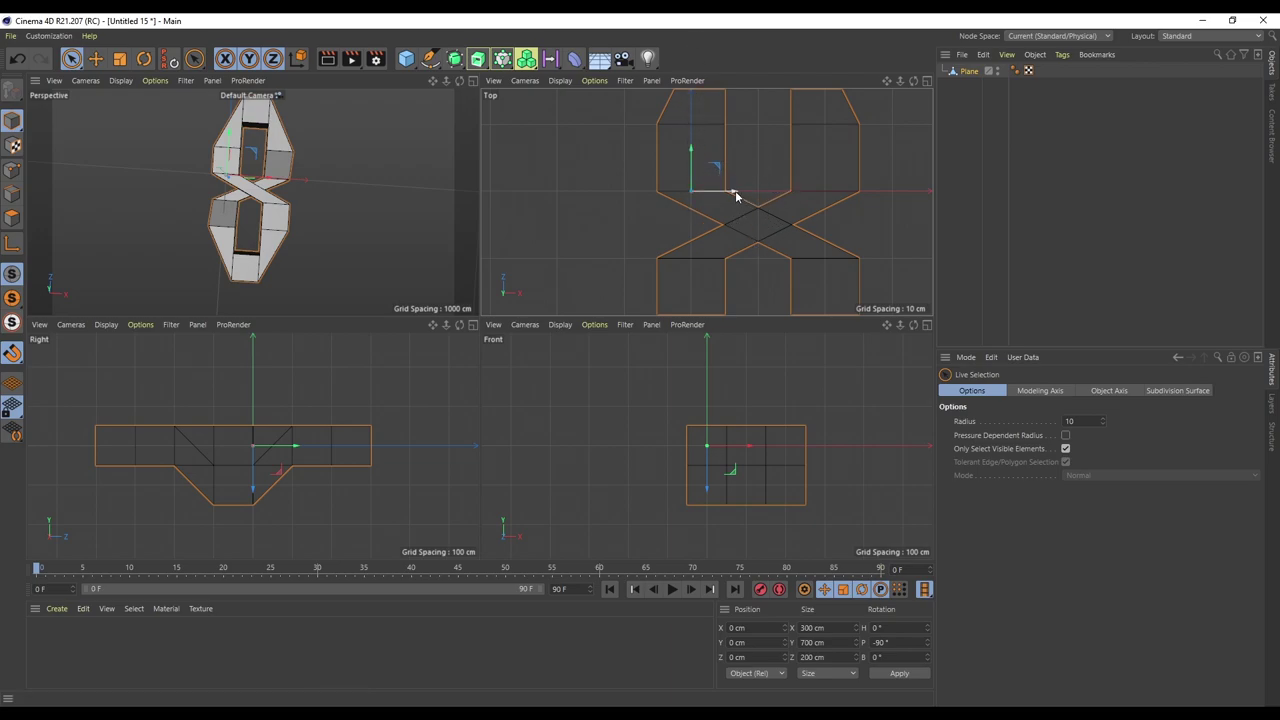
pyautogui.scroll(3, 680, 166)
pyautogui.moveTo(744, 224); pyautogui.dragTo(670, 227)
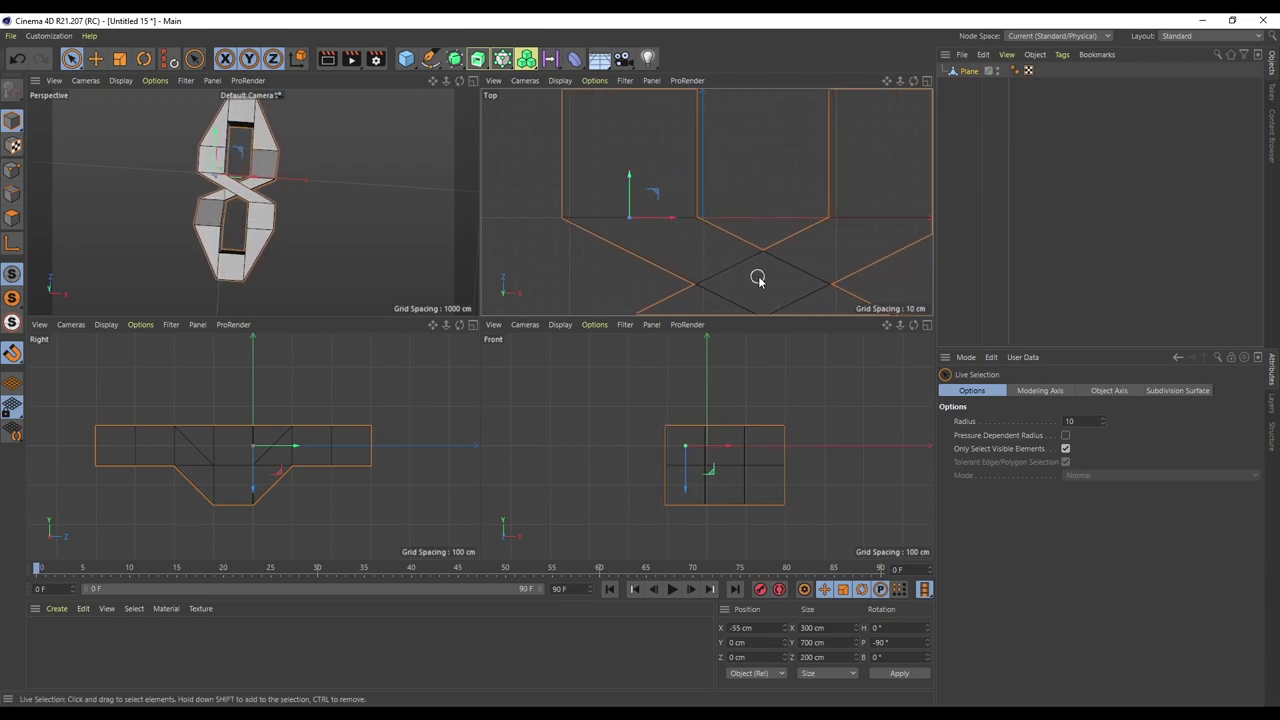
# Step: In point mode, rectangle-select the 24 points of the symbol's +X half and move them inward to X 110 cm, narrowing the central gap
pyautogui.click(13, 172)
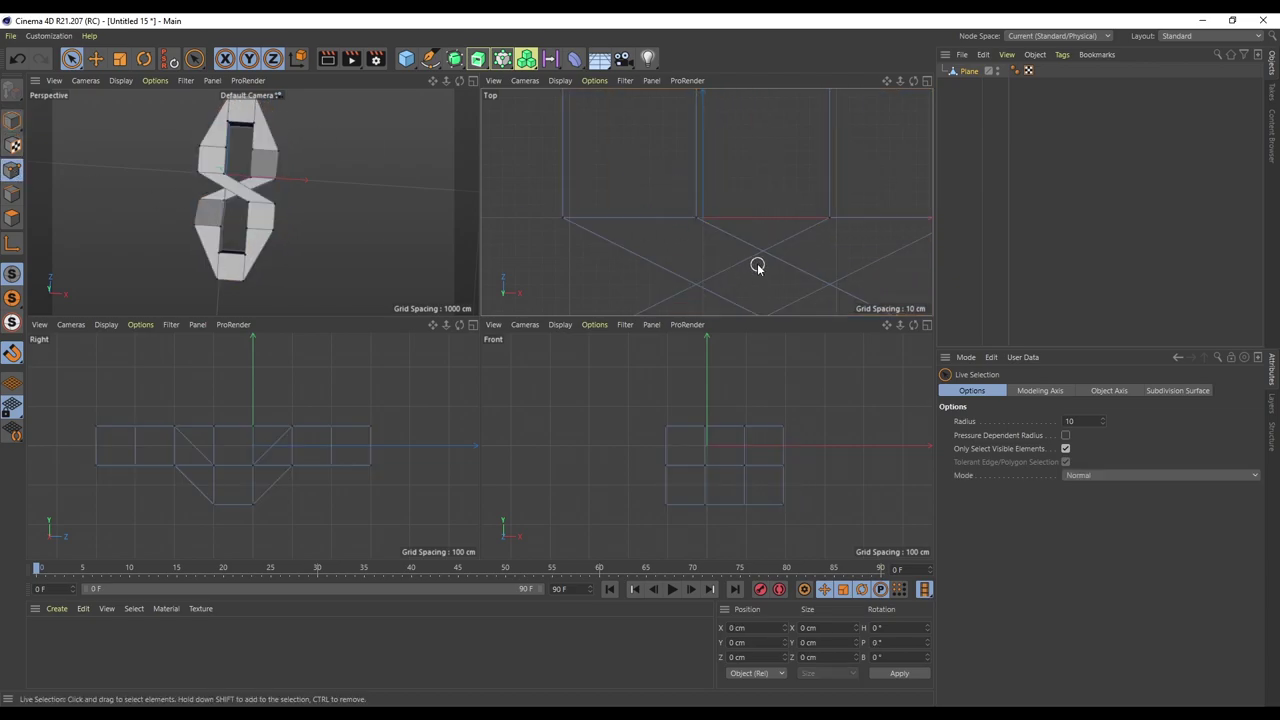
pyautogui.moveTo(80, 63); pyautogui.dragTo(121, 105)
pyautogui.scroll(-5, 695, 205)
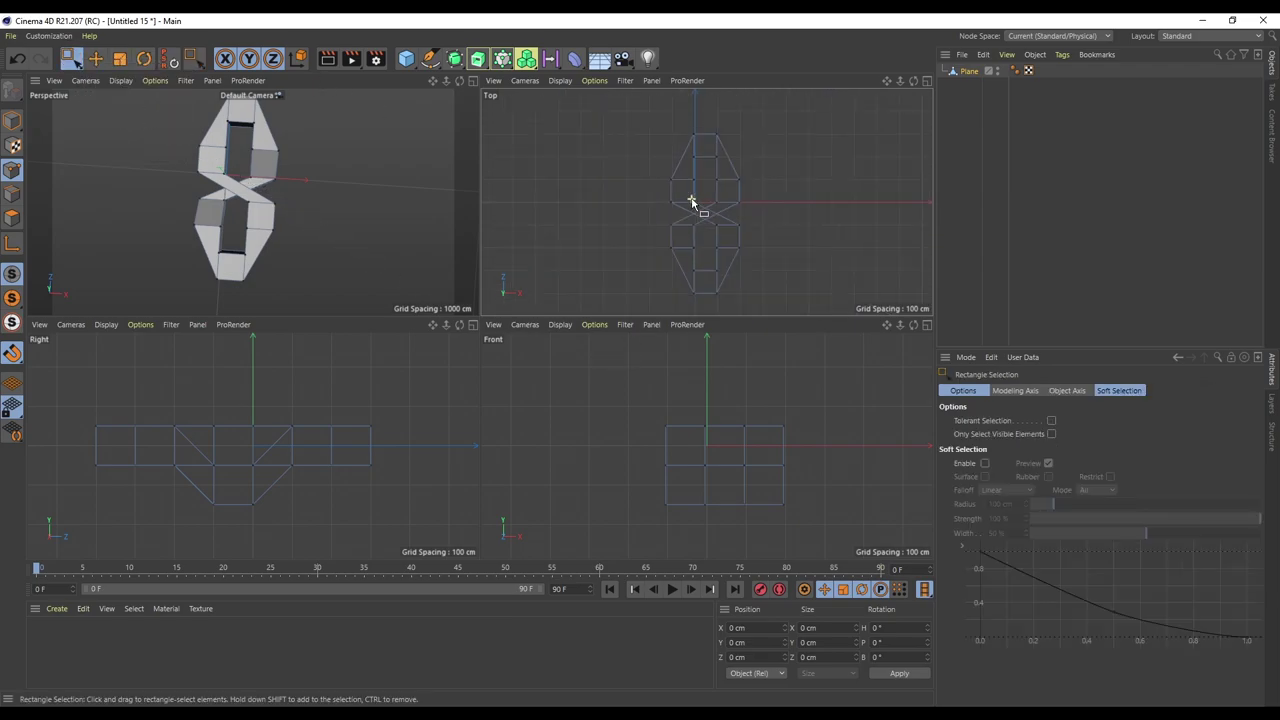
pyautogui.moveTo(758, 116); pyautogui.dragTo(702, 298)
pyautogui.scroll(5, 705, 209)
pyautogui.scroll(3, 708, 242)
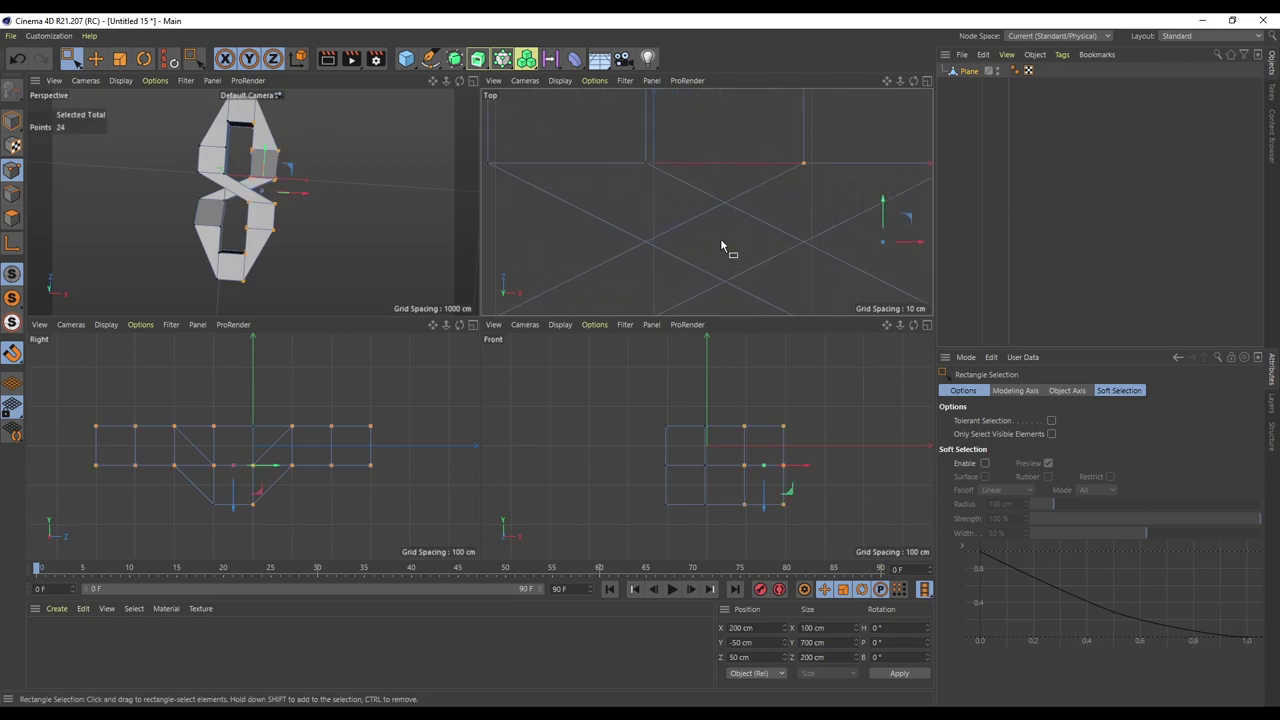
pyautogui.moveTo(915, 246); pyautogui.dragTo(770, 258)
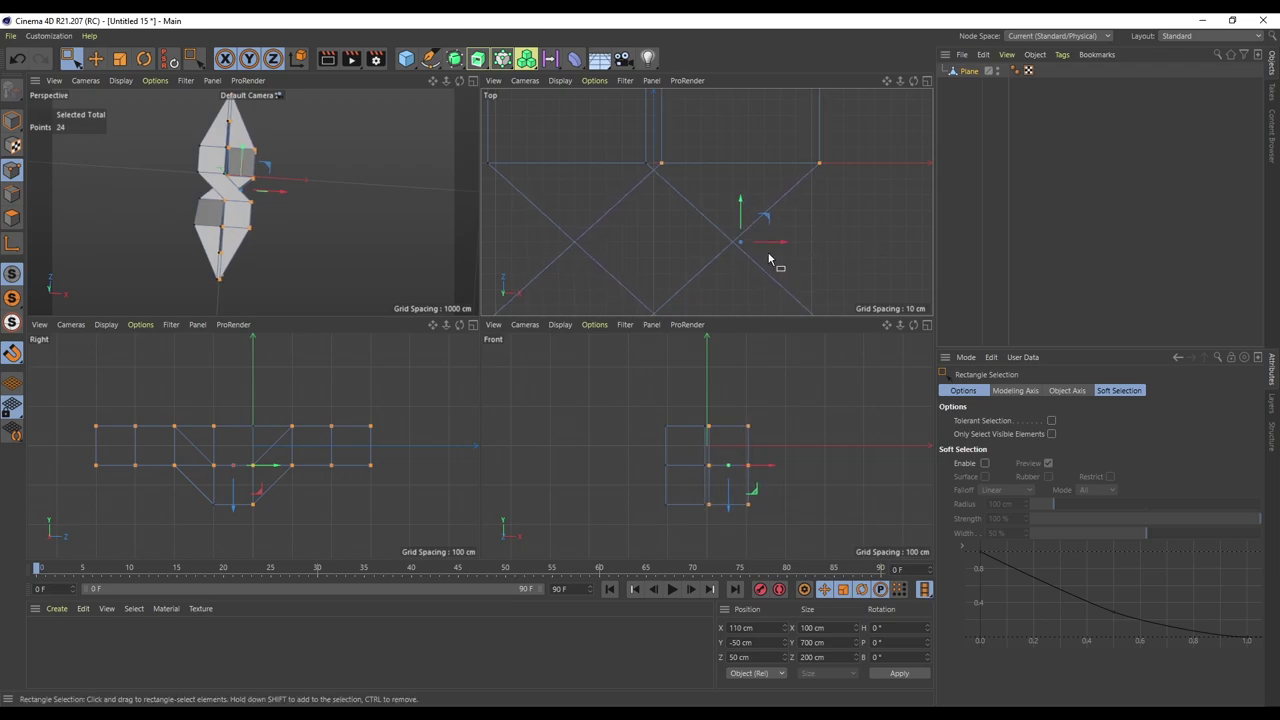
pyautogui.scroll(5, 650, 143)
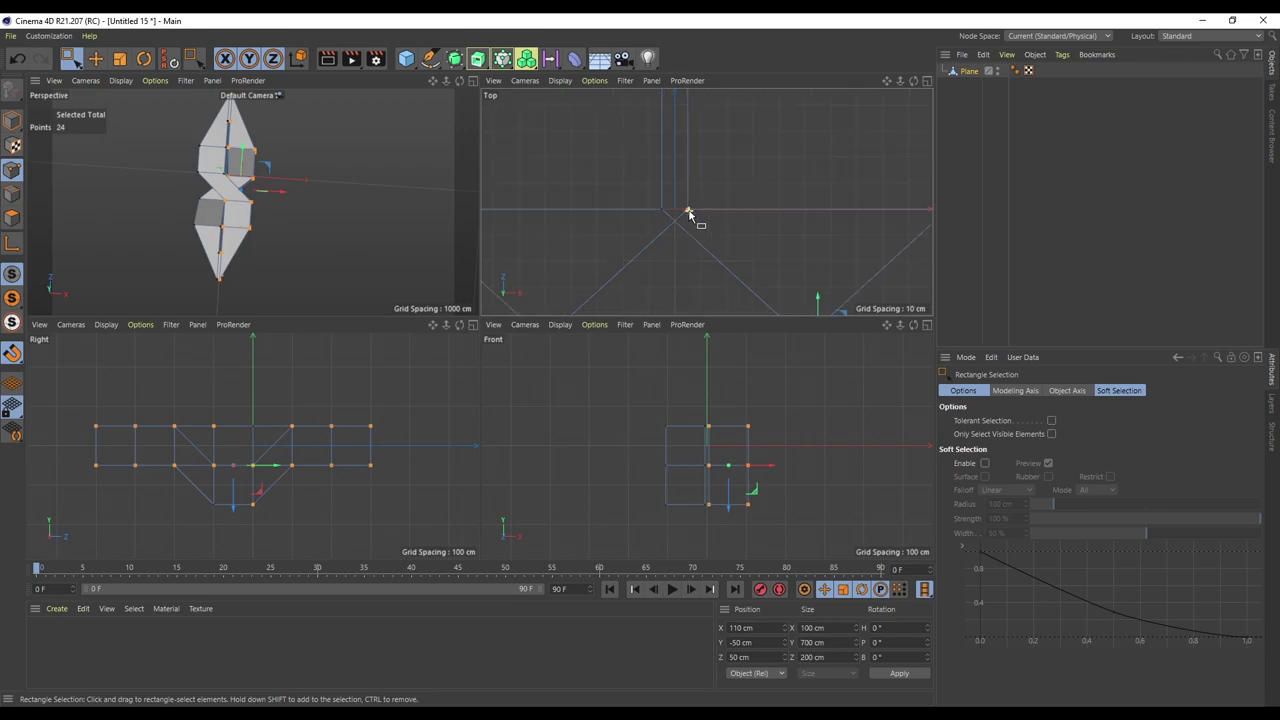
pyautogui.scroll(-4, 694, 214)
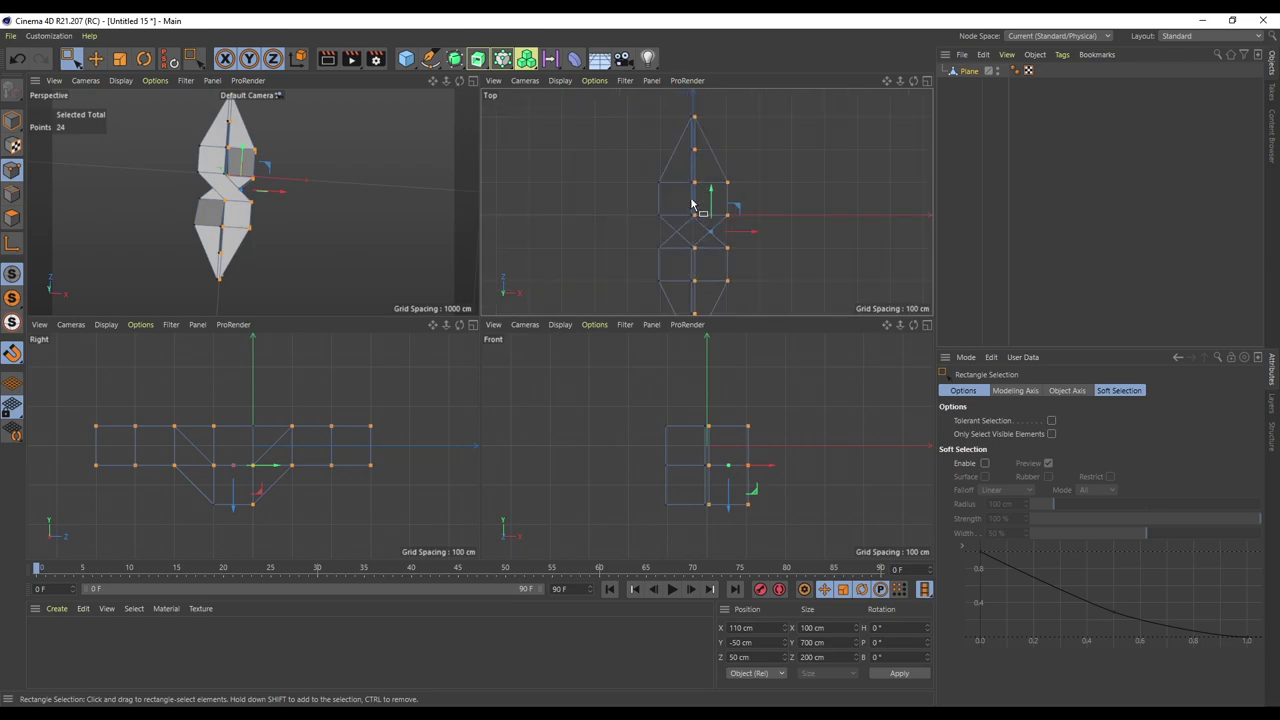
# Step: Rectangle-select the eight points of the symbol's upper tip in the top view and move them down close to the shoulder points
pyautogui.keyDown('alt'); pyautogui.moveTo(749, 117); pyautogui.dragTo(754, 163, button='middle'); pyautogui.keyUp('alt')
pyautogui.moveTo(660, 132); pyautogui.dragTo(738, 202)
pyautogui.scroll(5, 697, 203)
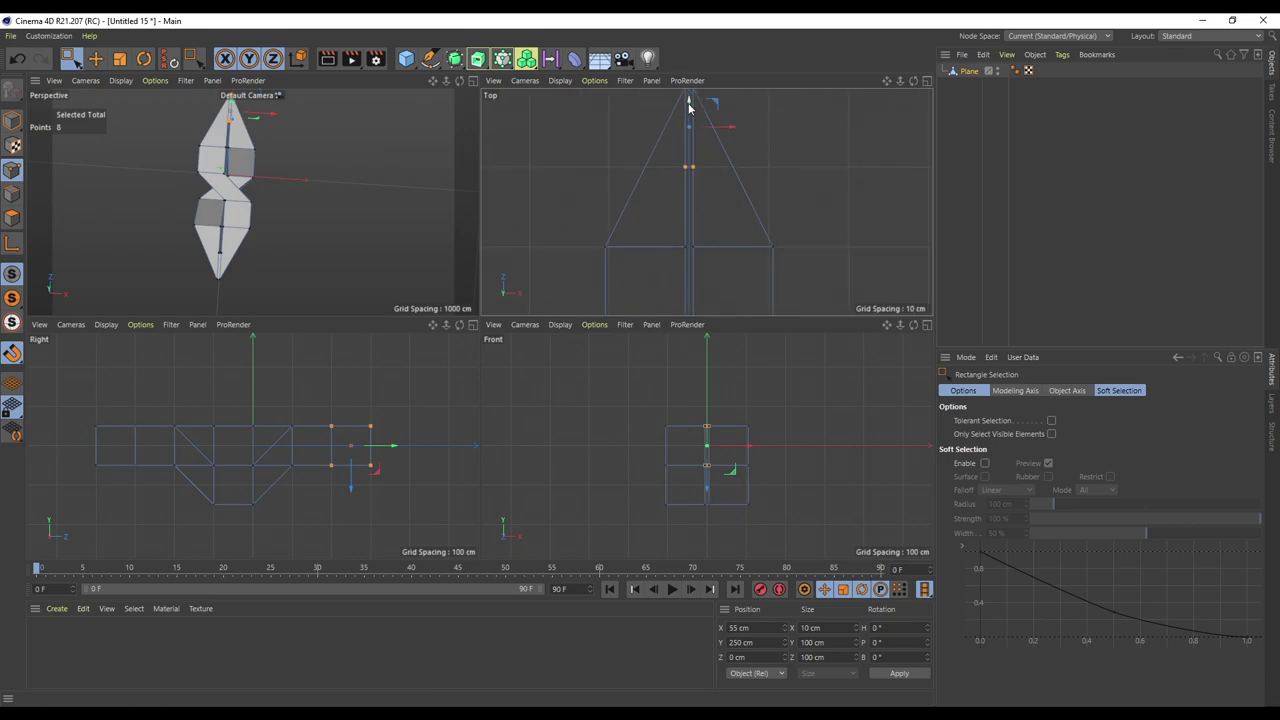
pyautogui.moveTo(688, 107); pyautogui.dragTo(694, 180)
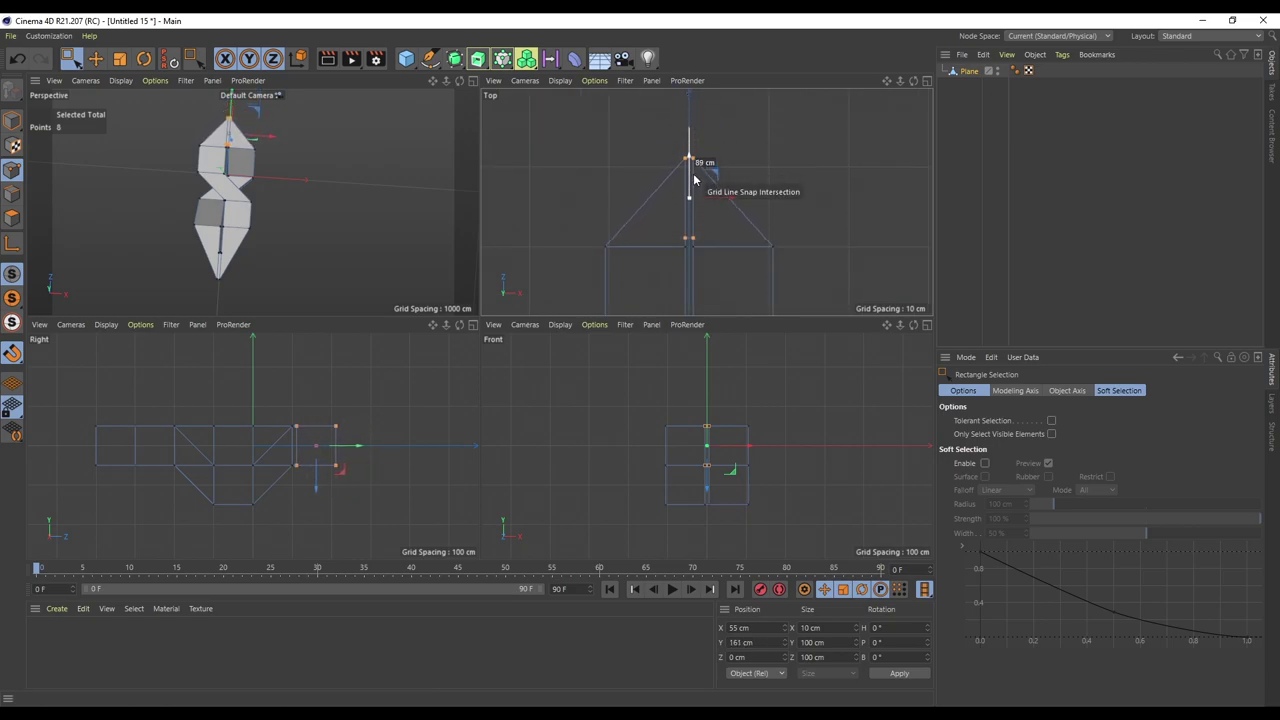
pyautogui.moveTo(696, 184); pyautogui.dragTo(698, 188)
# Step: Rectangle-select the eight points of the symbol's lower tip and move them up to Y -252 cm
pyautogui.keyDown('alt'); pyautogui.moveTo(709, 289); pyautogui.dragTo(683, 188, button='middle'); pyautogui.keyUp('alt')
pyautogui.moveTo(599, 173); pyautogui.dragTo(725, 299)
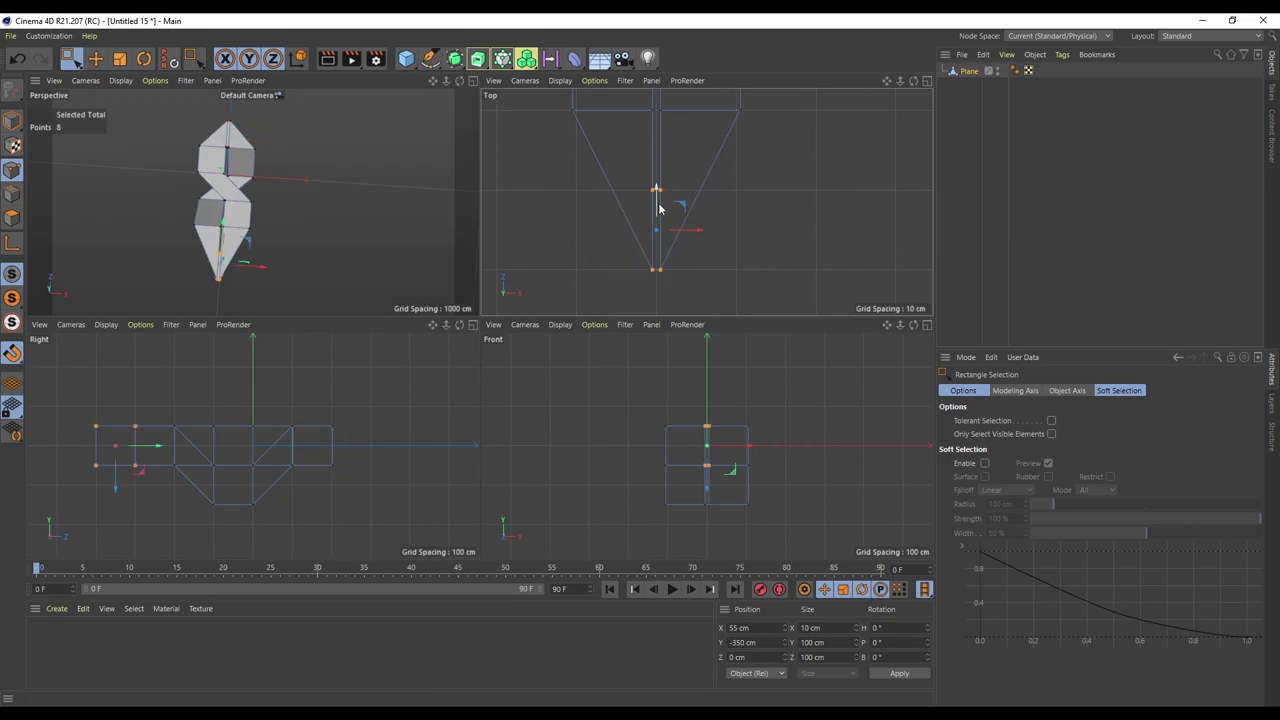
pyautogui.moveTo(657, 200); pyautogui.dragTo(657, 129)
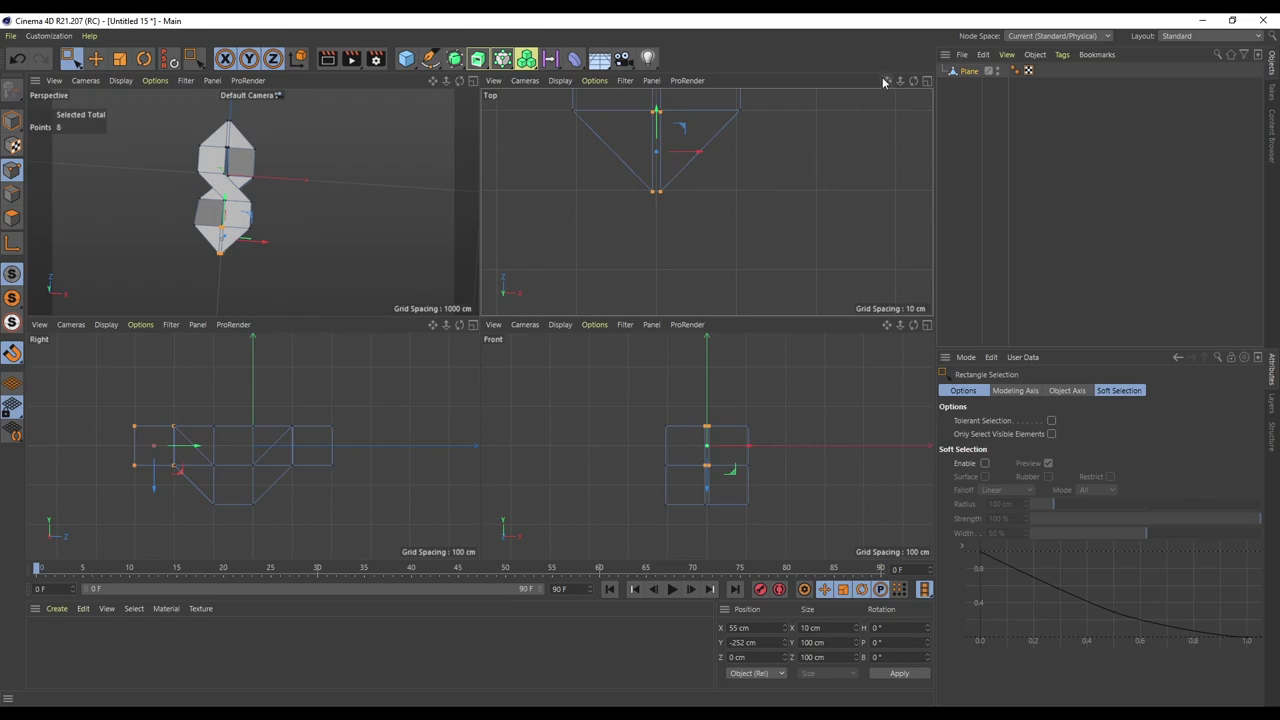
# Step: Reselect the 24 points of the symbol's +X half and nudge them inward to X 108 cm
pyautogui.moveTo(887, 81); pyautogui.dragTo(707, 202)
pyautogui.moveTo(900, 81); pyautogui.dragTo(707, 202)
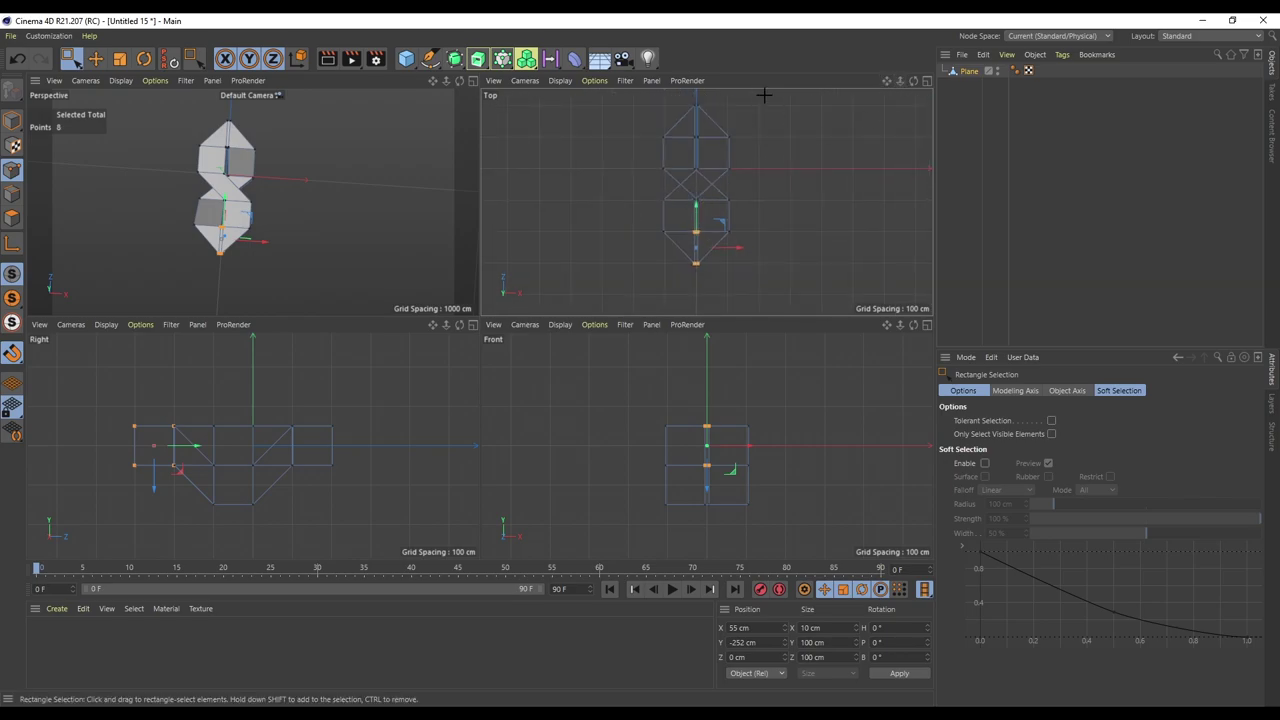
pyautogui.moveTo(766, 94); pyautogui.dragTo(694, 266)
pyautogui.scroll(1, 718, 176)
pyautogui.scroll(3, 690, 210)
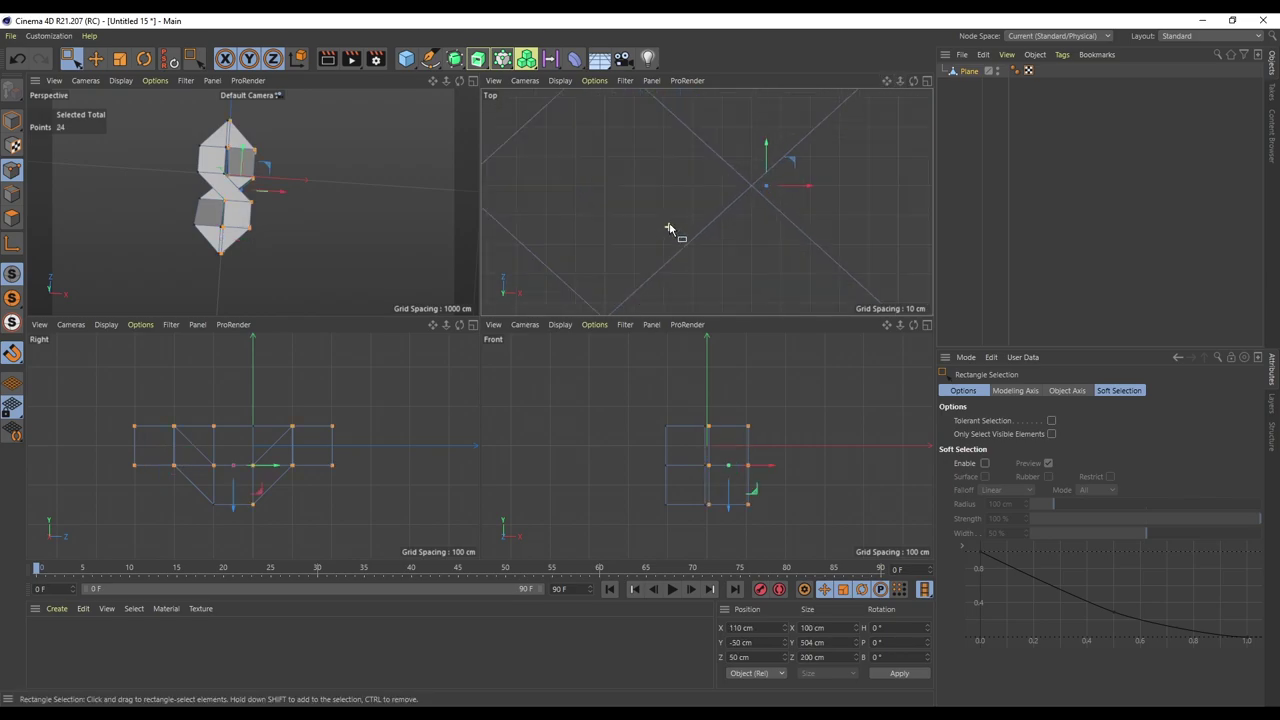
pyautogui.scroll(3, 715, 196)
pyautogui.moveTo(779, 192); pyautogui.dragTo(775, 194)
pyautogui.scroll(-4, 694, 206)
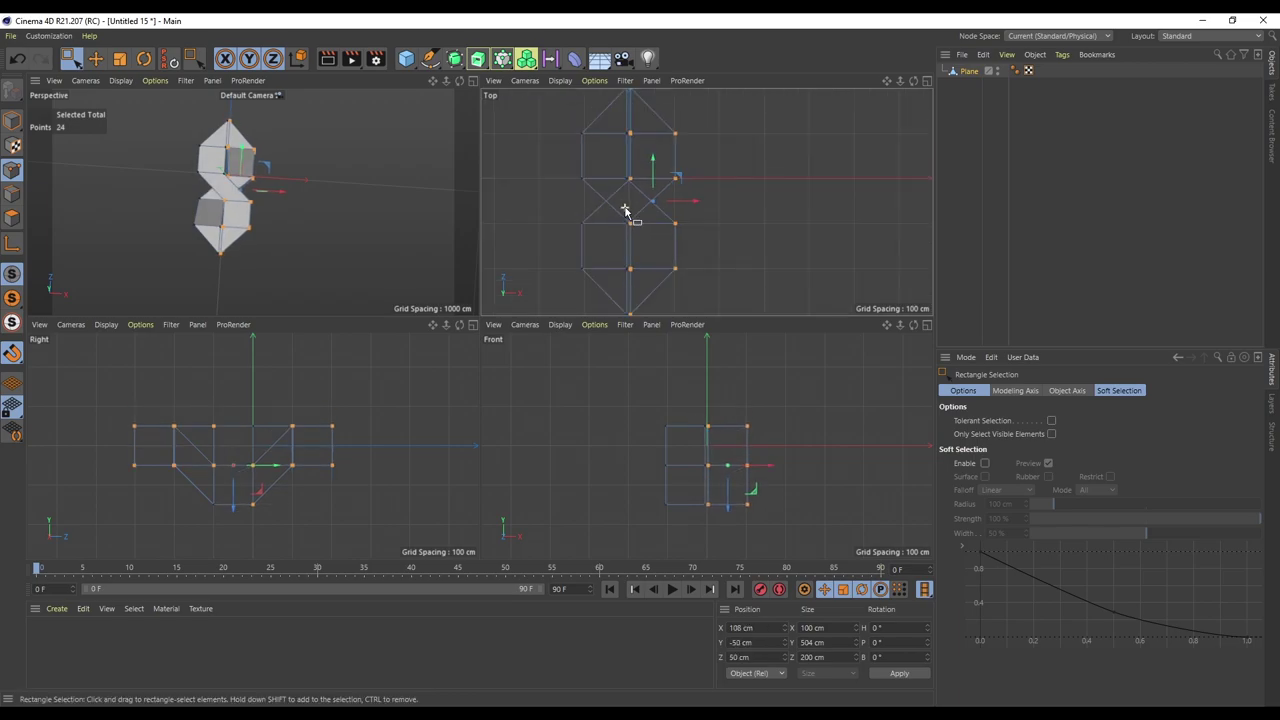
# Step: Select the 24 points of the symbol's opposite half and nudge them inward to X 2 cm, leaving a thin even gap
pyautogui.moveTo(543, 106); pyautogui.dragTo(605, 268)
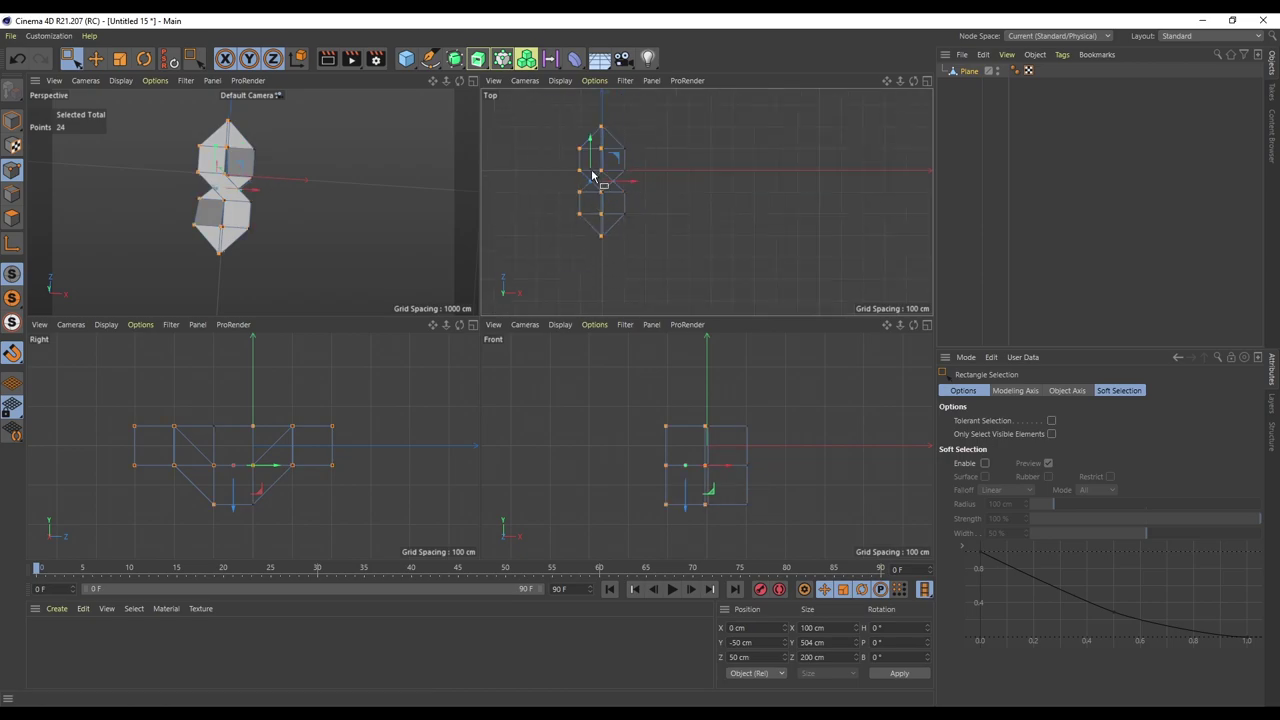
pyautogui.scroll(4, 641, 210)
pyautogui.keyDown('alt'); pyautogui.moveTo(529, 216); pyautogui.dragTo(655, 199, button='middle'); pyautogui.keyUp('alt')
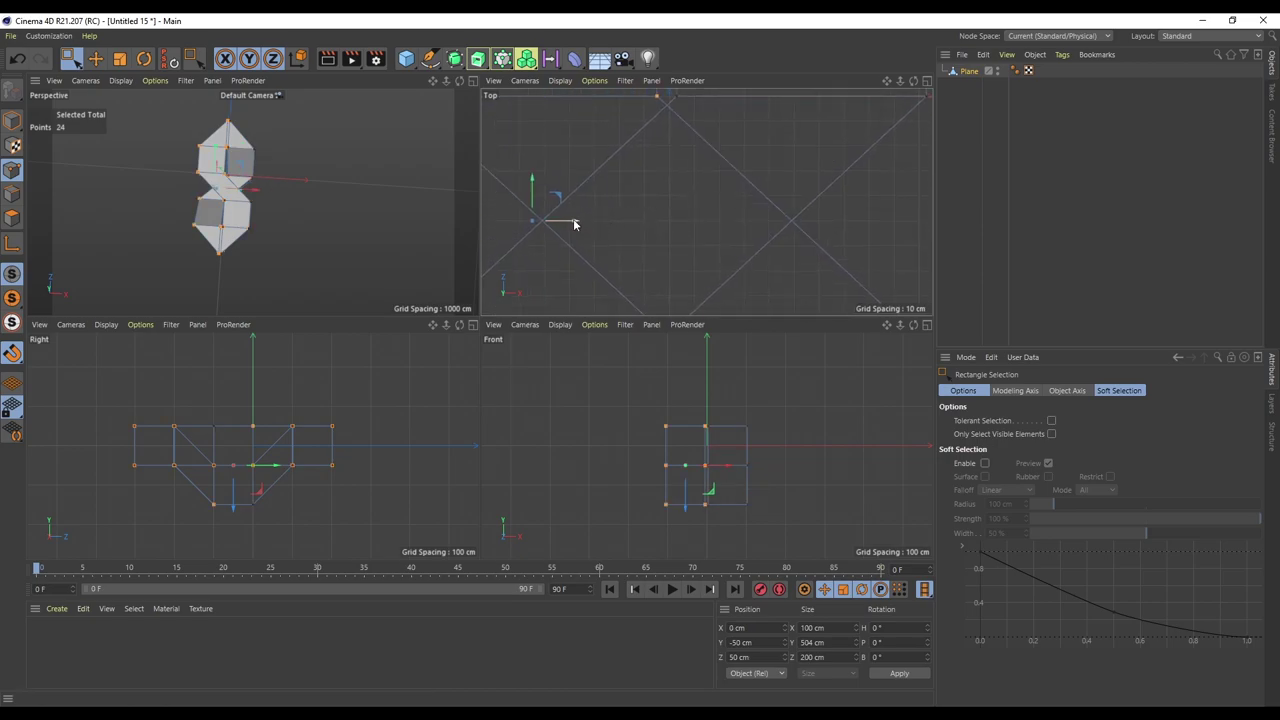
pyautogui.moveTo(567, 221); pyautogui.dragTo(573, 222)
pyautogui.scroll(5, 700, 180)
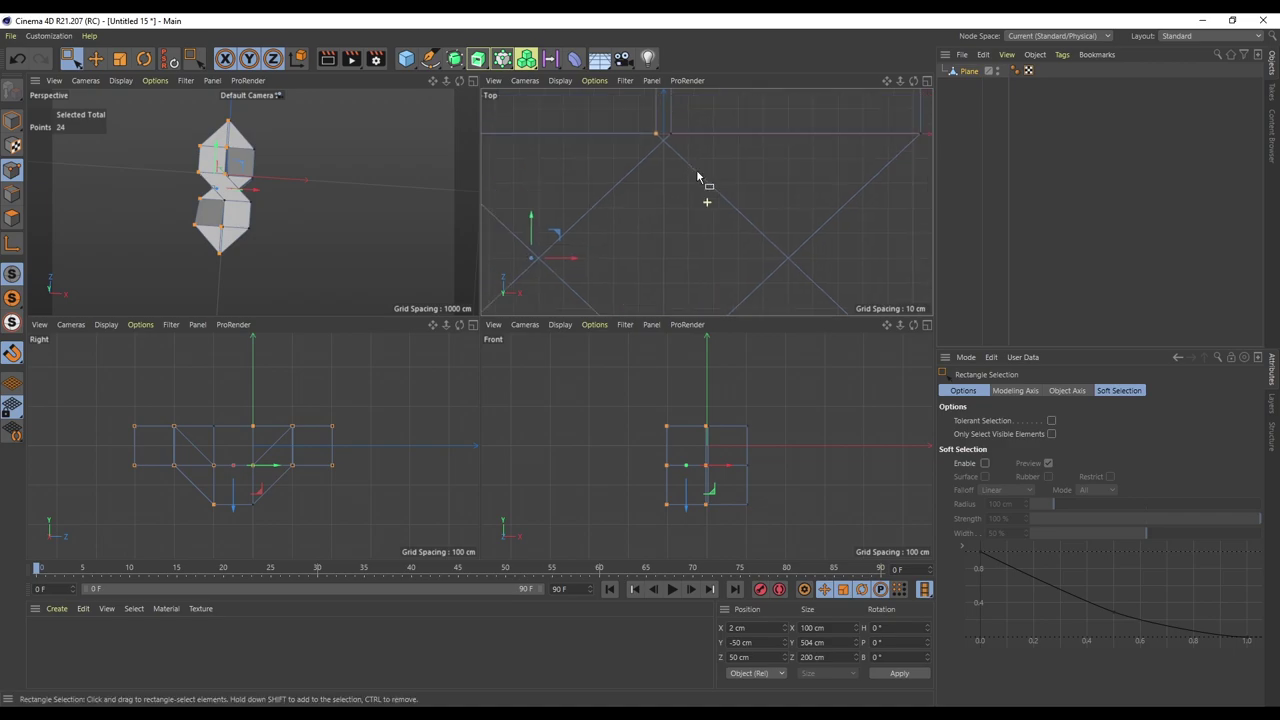
pyautogui.scroll(3, 658, 211)
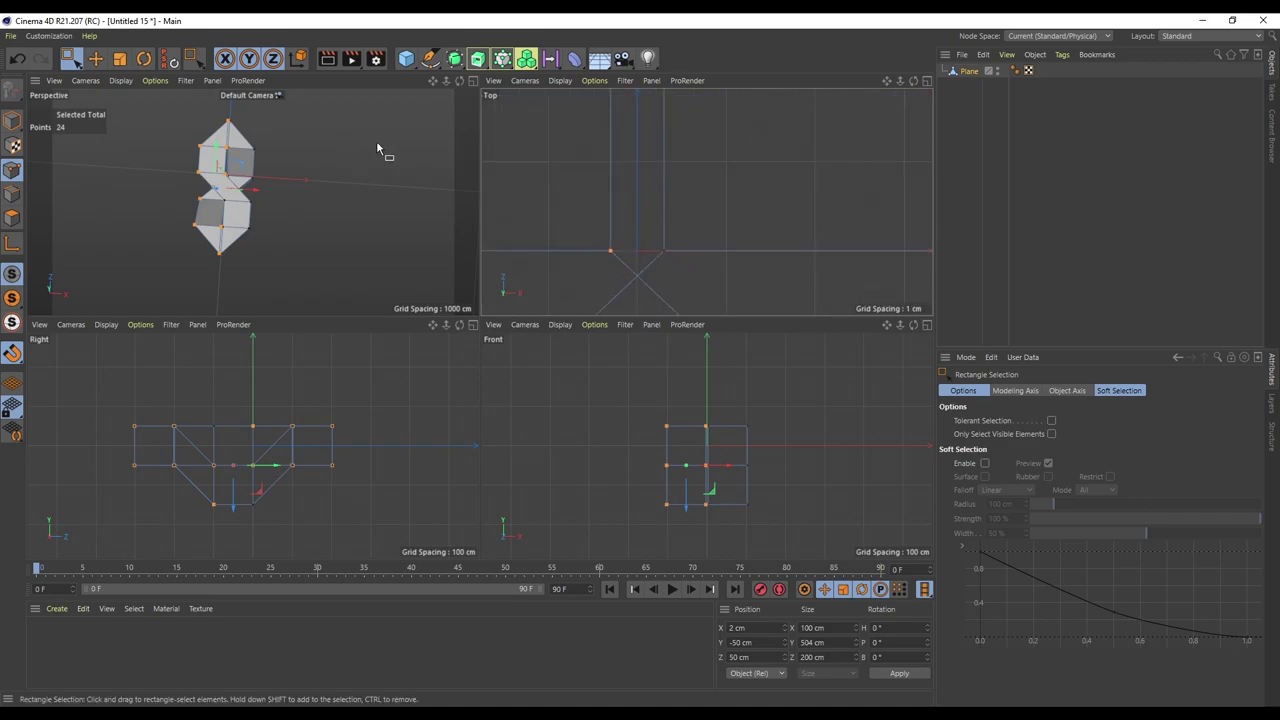
# Step: Examine the tightened S shape from several angles in a full-size perspective view
pyautogui.click(471, 81)
pyautogui.keyDown('alt'); pyautogui.moveTo(480, 294); pyautogui.dragTo(615, 318); pyautogui.keyUp('alt')
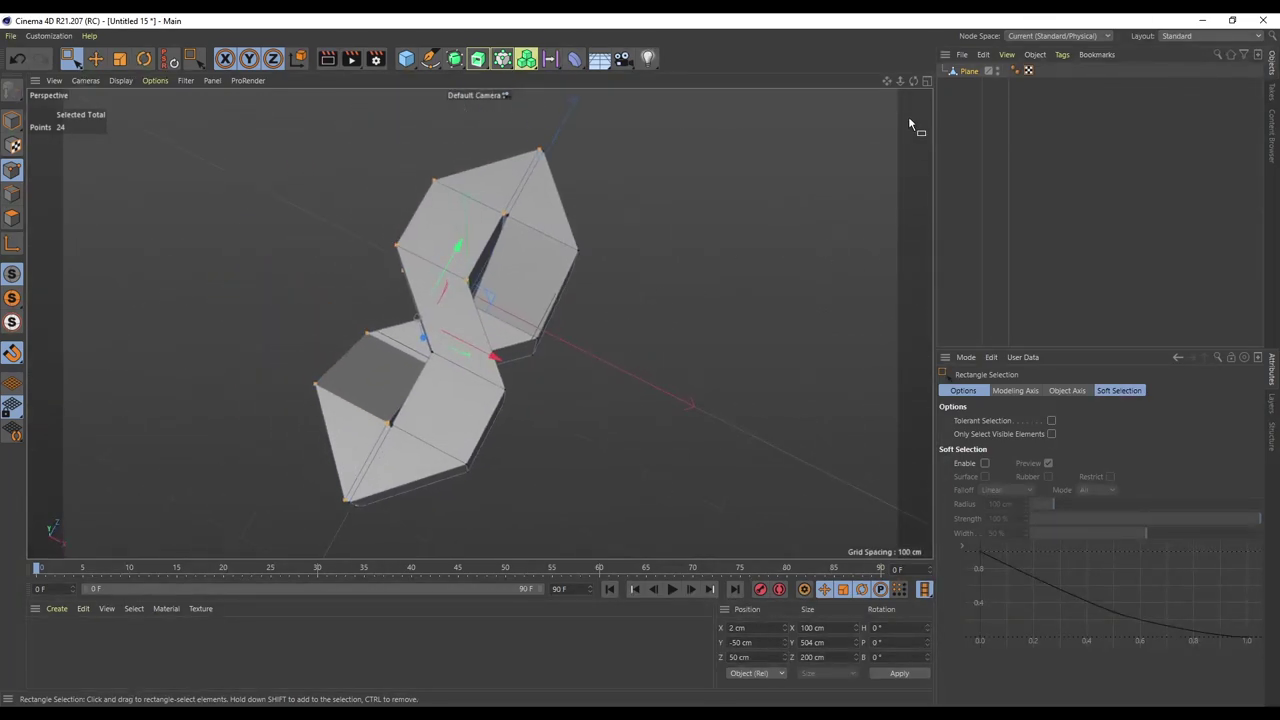
pyautogui.moveTo(914, 82)
pyautogui.mouseDown()
pyautogui.moveTo(1000, 60)
pyautogui.moveTo(1070, 20)
pyautogui.moveTo(1010, 75)
pyautogui.moveTo(914, 83)
pyautogui.moveTo(940, 95)
pyautogui.moveTo(913, 80)
pyautogui.mouseUp()
pyautogui.click(1091, 191)
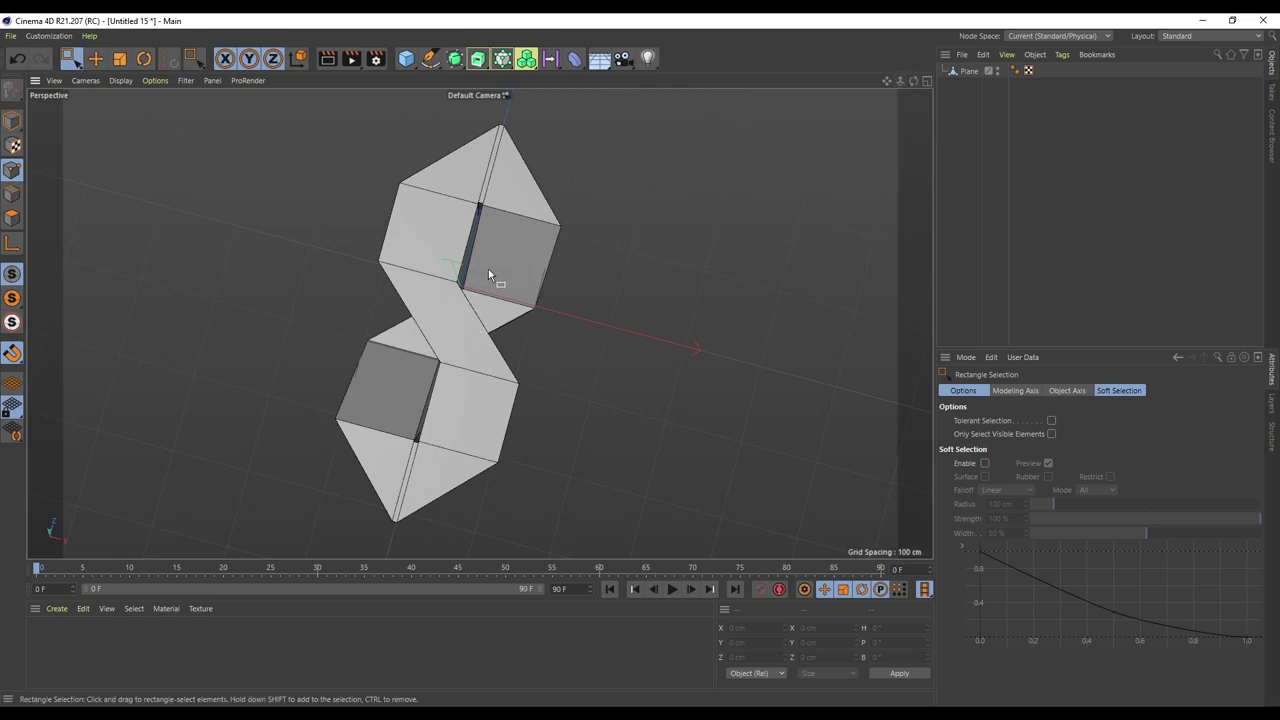
pyautogui.moveTo(913, 80); pyautogui.dragTo(514, 480)
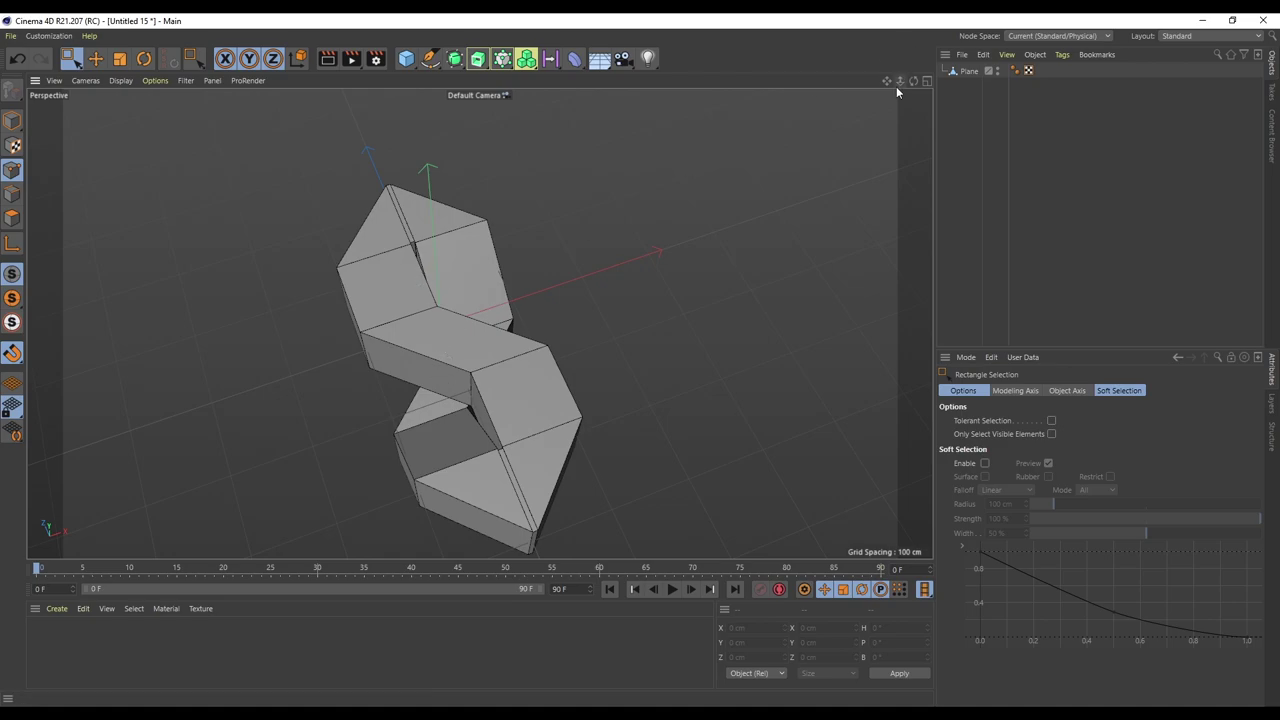
pyautogui.moveTo(887, 81); pyautogui.dragTo(873, 103)
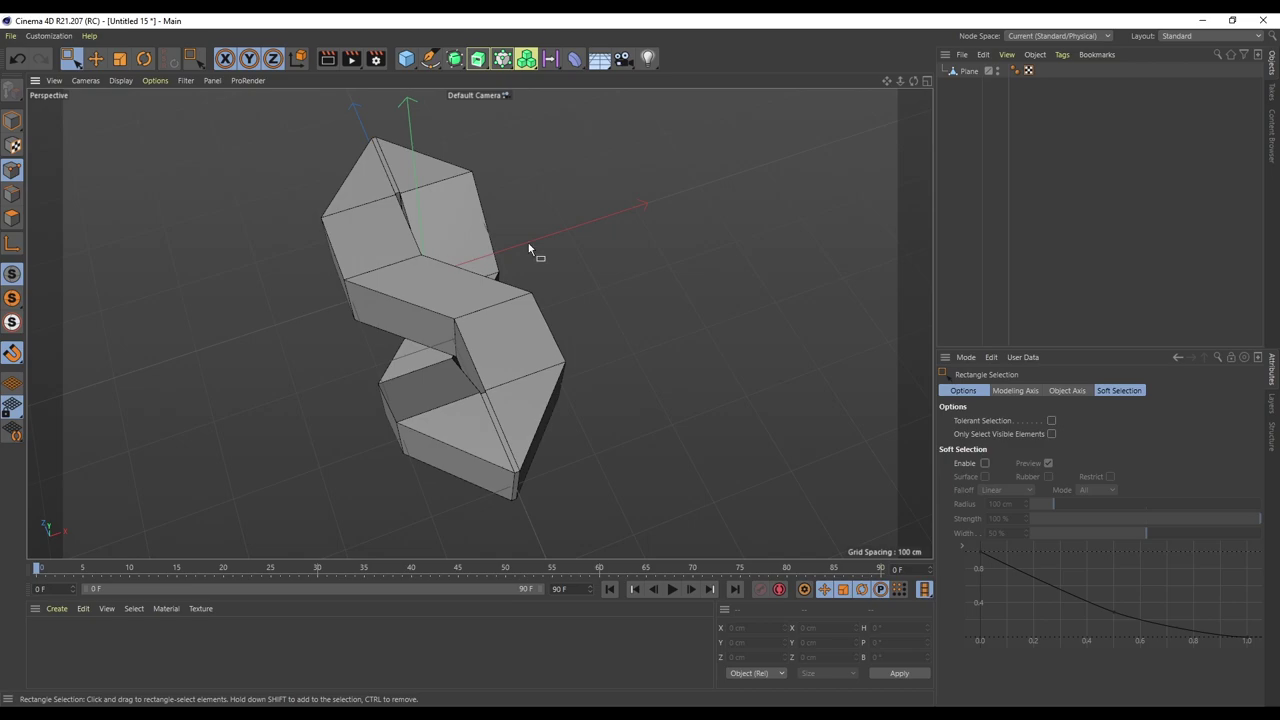
pyautogui.click(968, 72)
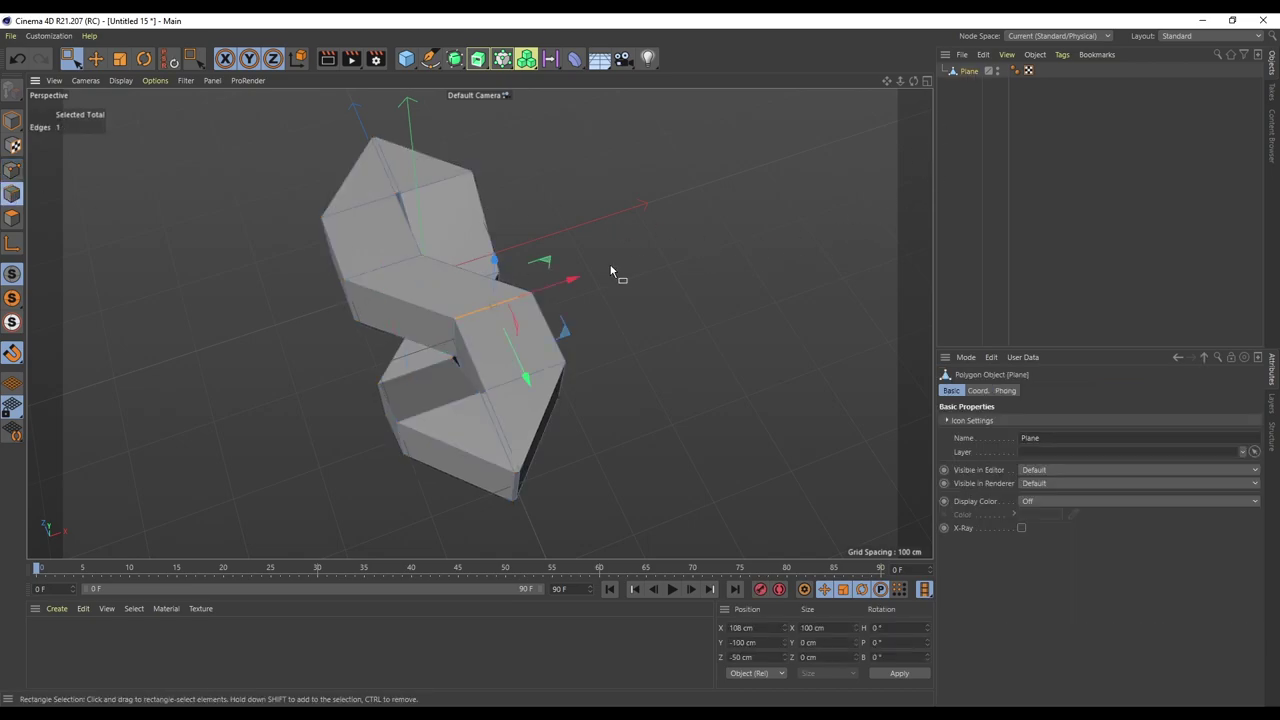
pyautogui.keyDown('alt'); pyautogui.moveTo(479, 323); pyautogui.dragTo(479, 323); pyautogui.keyUp('alt')
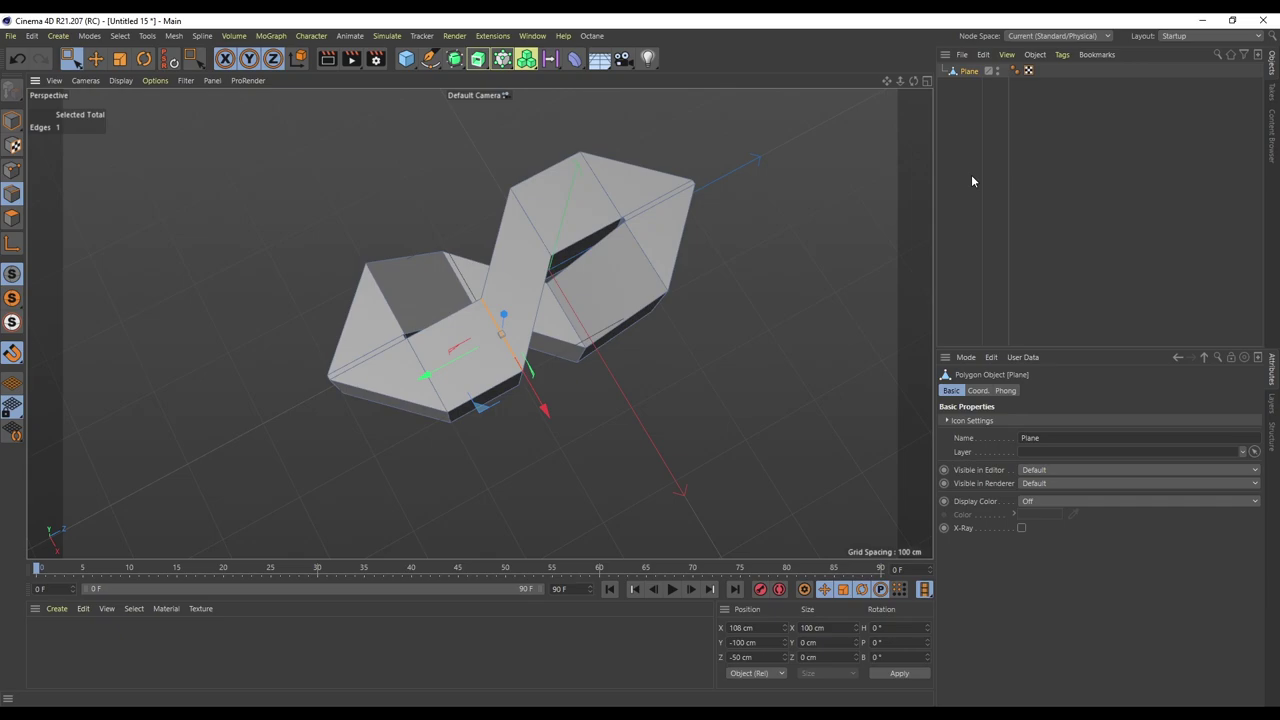
# Step: Switch to the uv_c4d layout and loop-select the outline edge loops around both faces of the S, 48 edges in total
pyautogui.click(1205, 36)
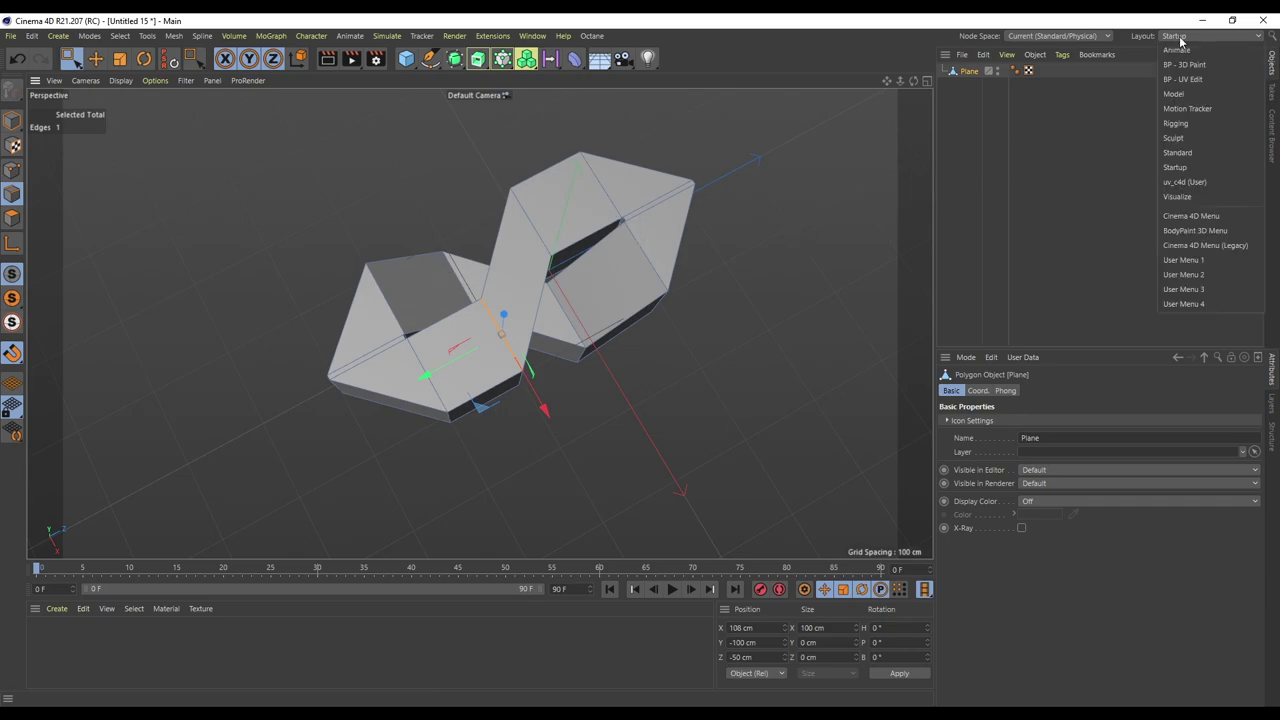
pyautogui.click(1201, 183)
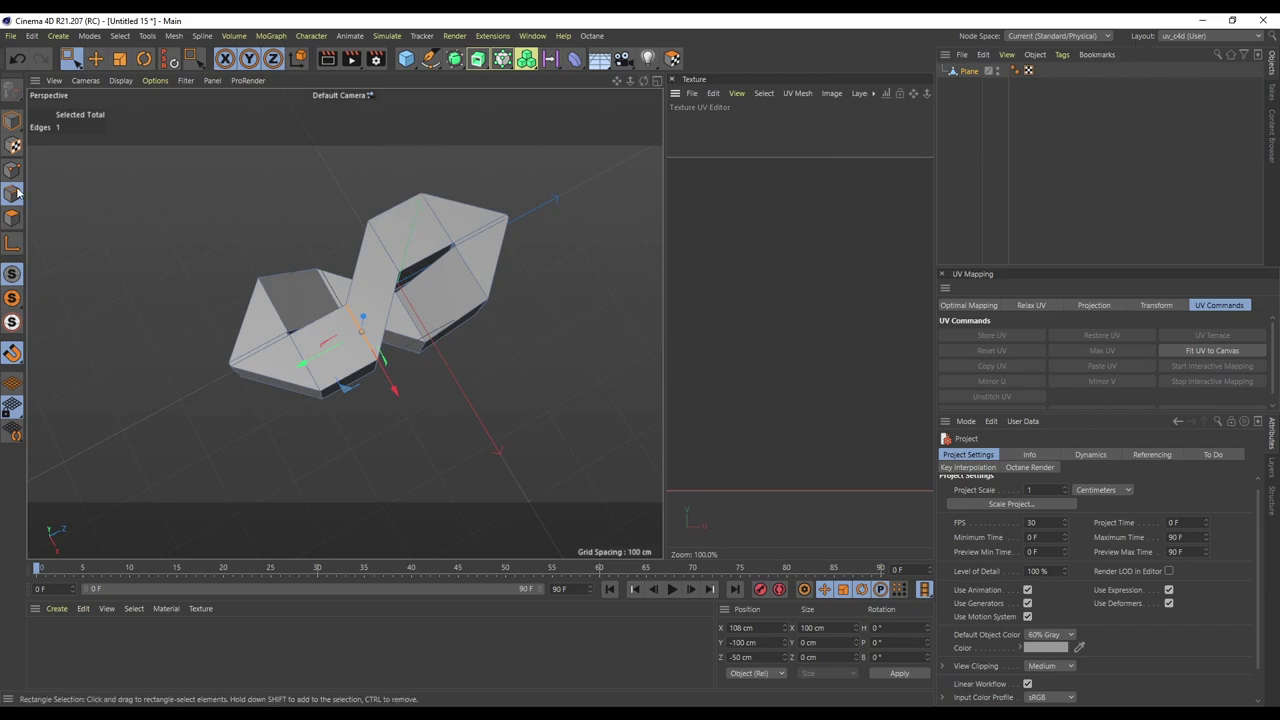
pyautogui.press('u')
pyautogui.press('l')
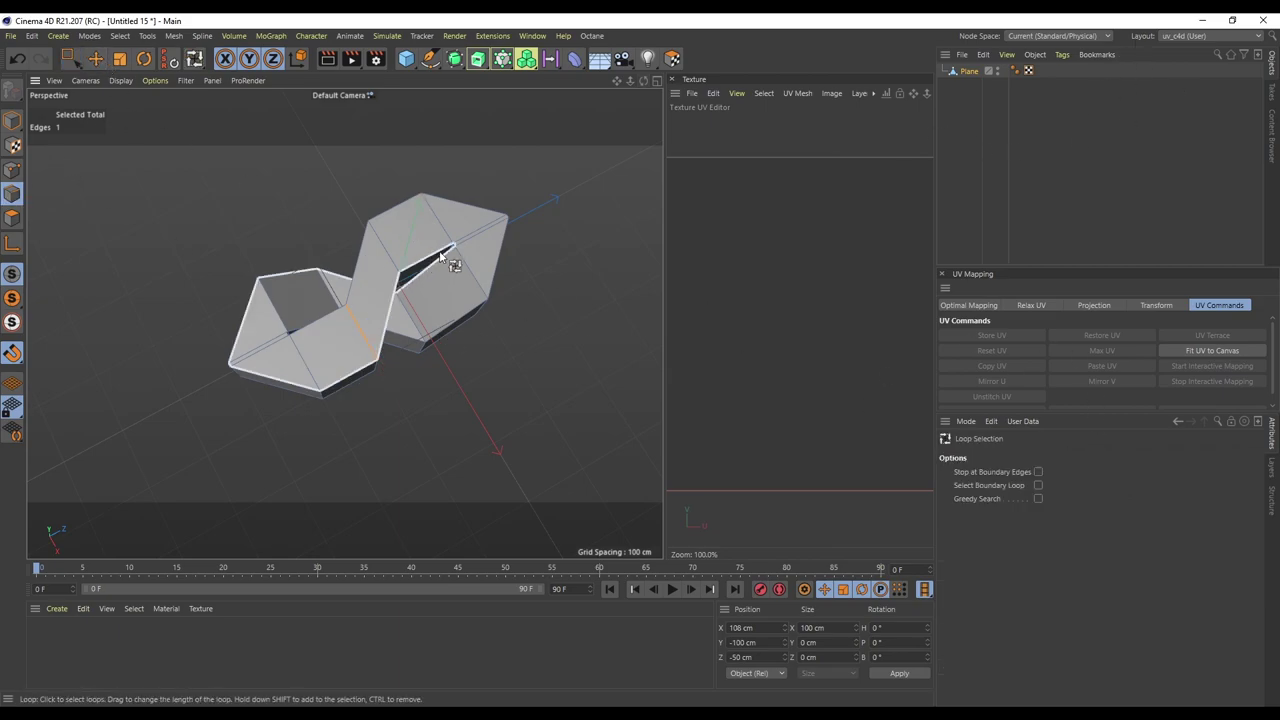
pyautogui.click(502, 296)
pyautogui.press('s')
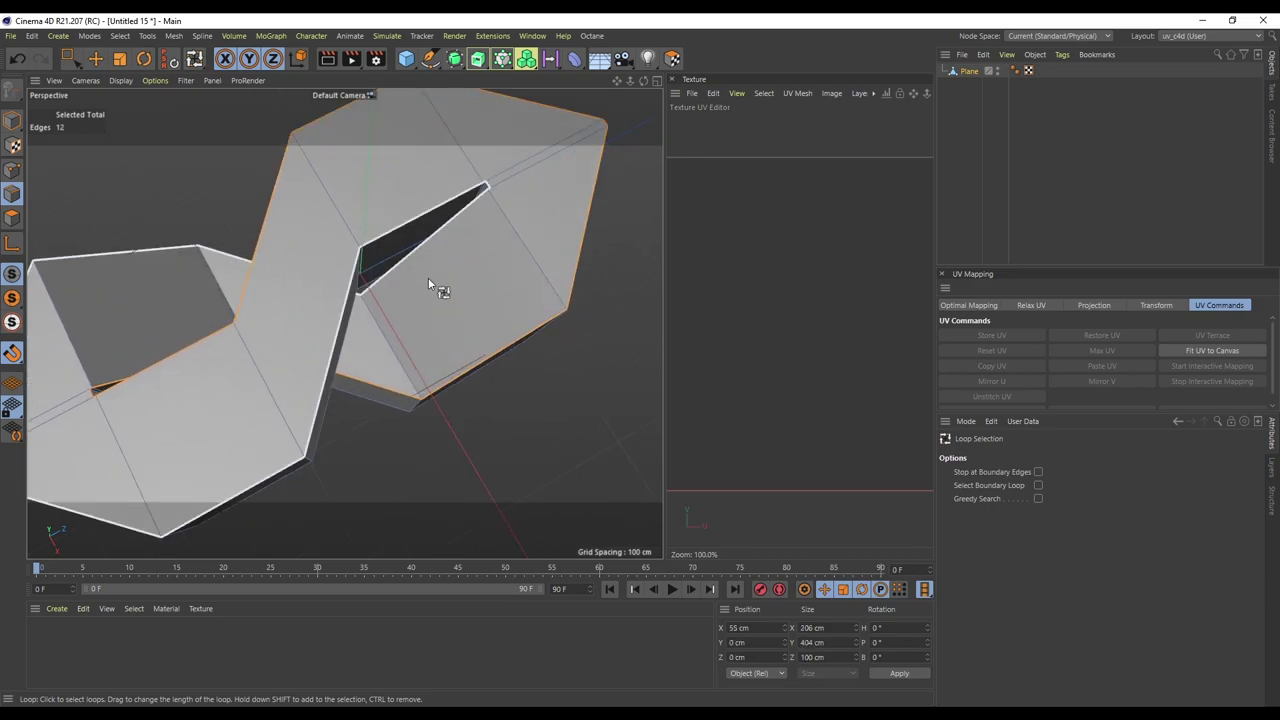
pyautogui.keyDown('shift'); pyautogui.click(293, 248); pyautogui.keyUp('shift')
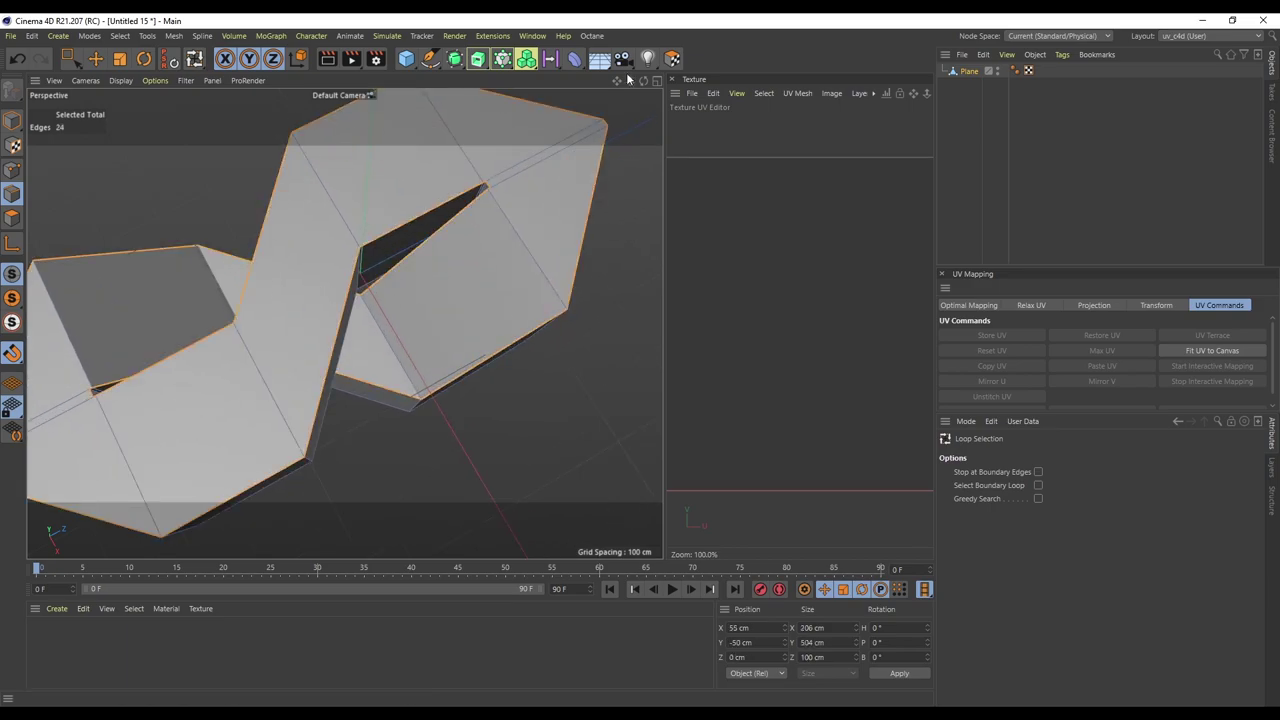
pyautogui.moveTo(643, 81); pyautogui.dragTo(600, 24)
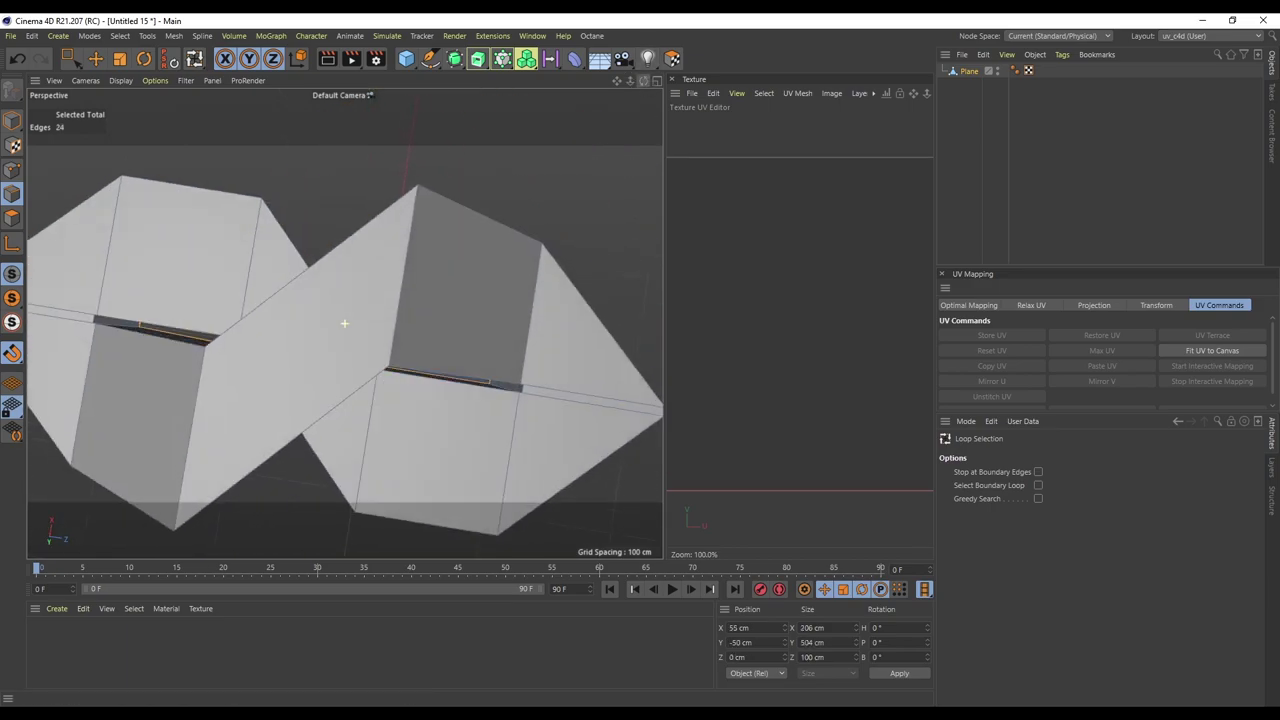
pyautogui.keyDown('shift'); pyautogui.click(451, 206); pyautogui.keyUp('shift')
pyautogui.moveTo(644, 81); pyautogui.dragTo(500, 90)
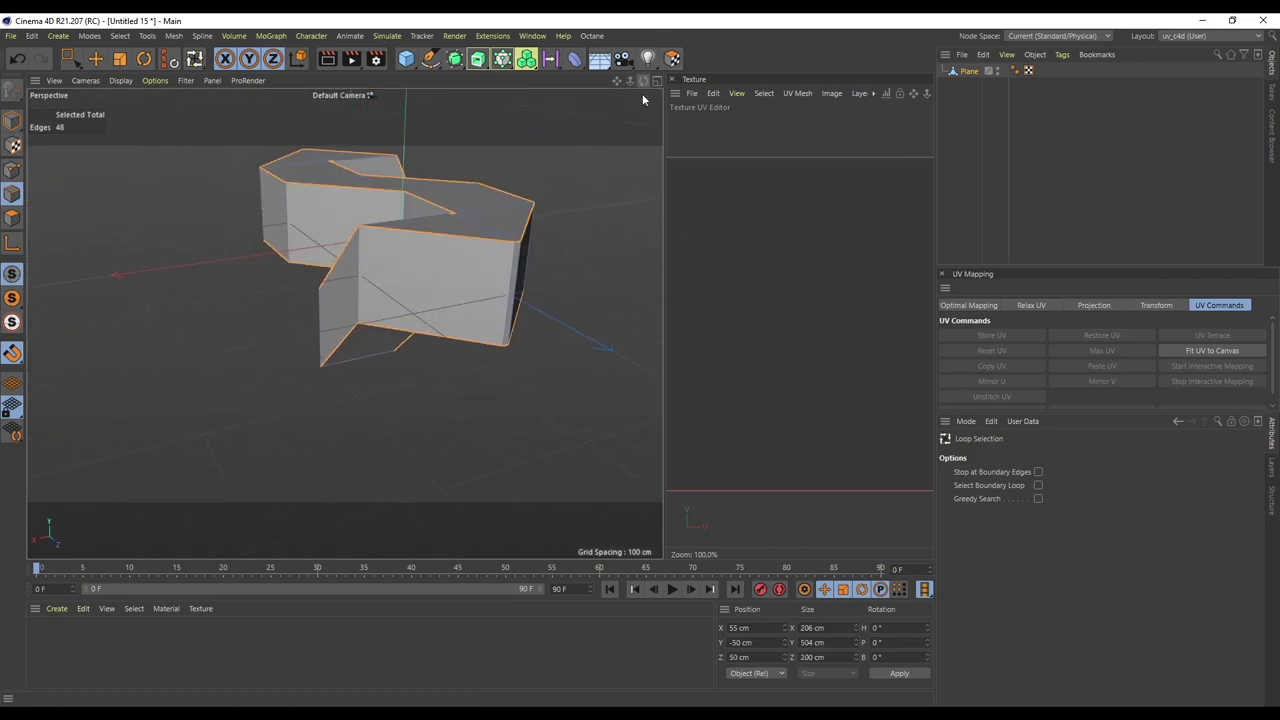
# Step: Add the short corner edges across the thickness of the S to the selection with Live Selection, reaching 54 edges
pyautogui.click(71, 58)
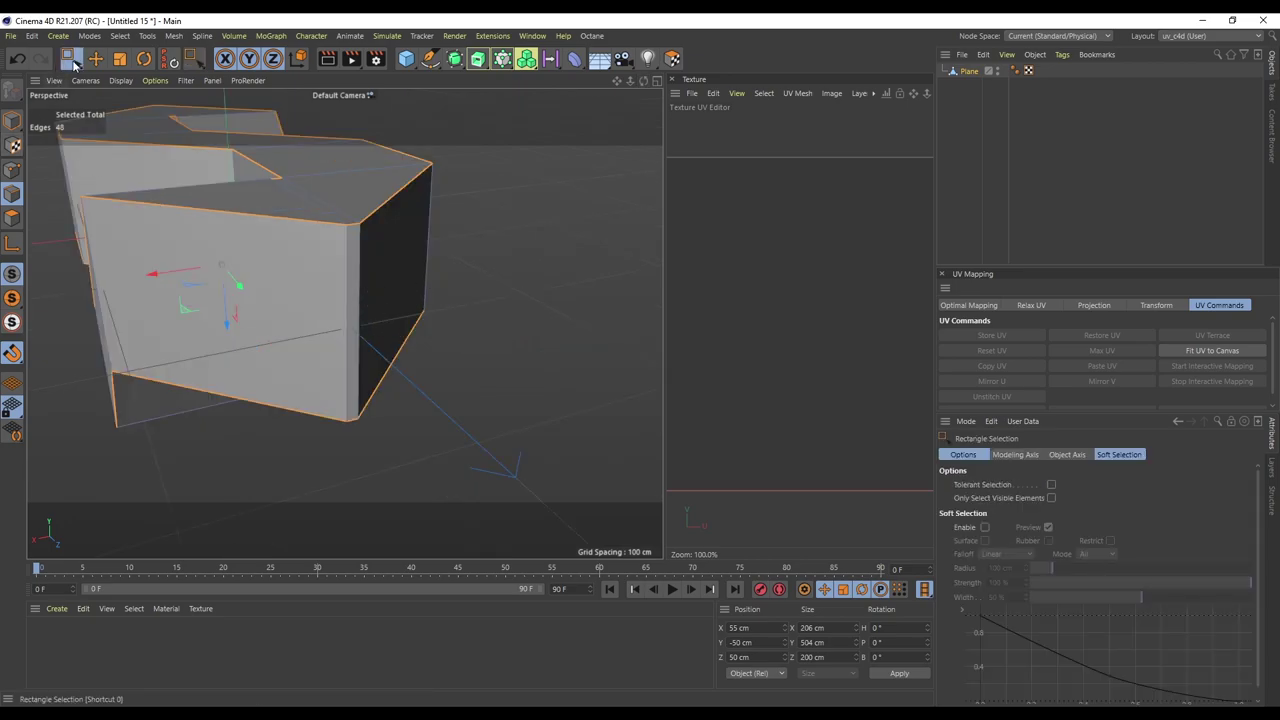
pyautogui.moveTo(69, 58); pyautogui.dragTo(125, 76)
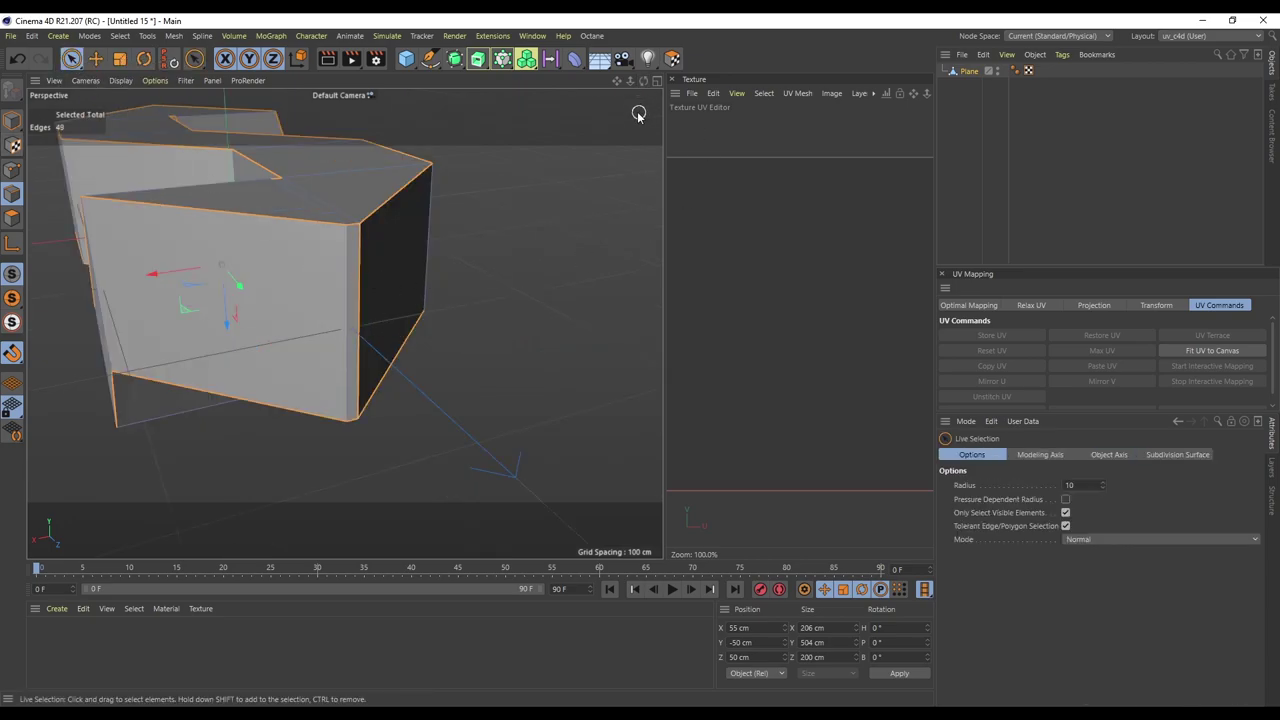
pyautogui.moveTo(640, 84); pyautogui.dragTo(619, 82)
pyautogui.scroll(3, 474, 242)
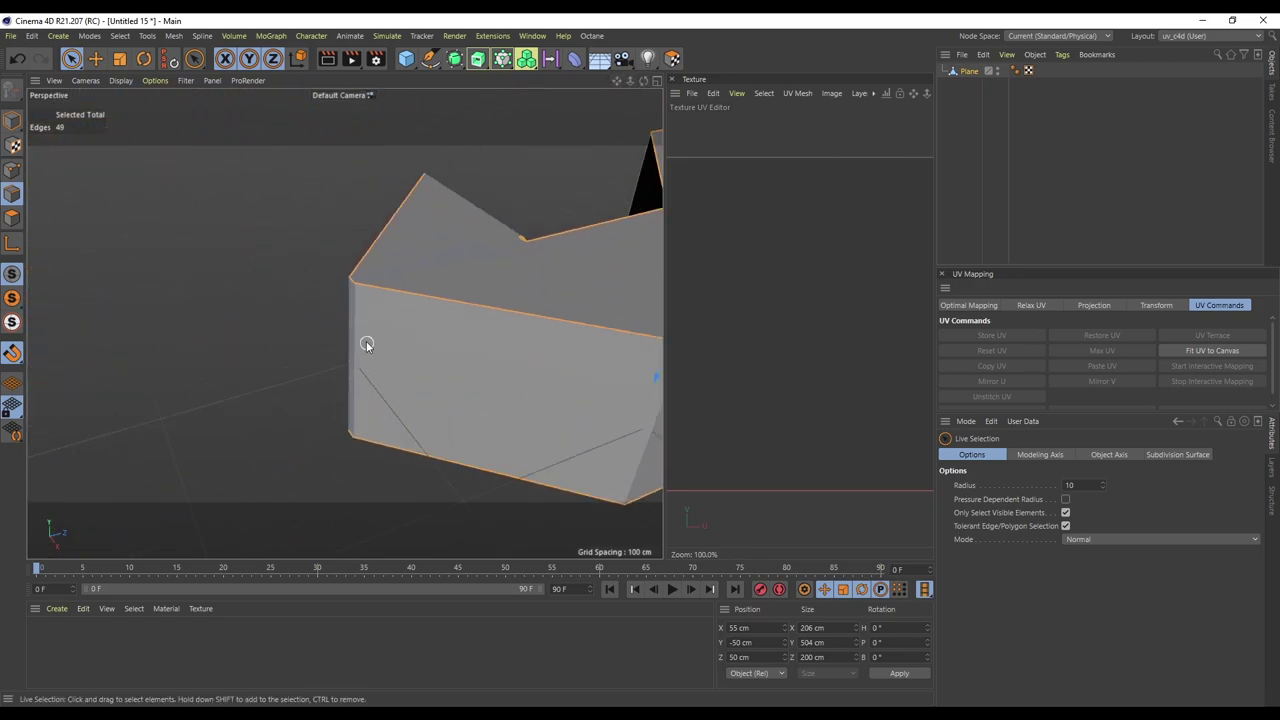
pyautogui.keyDown('shift'); pyautogui.click(355, 318); pyautogui.keyUp('shift')
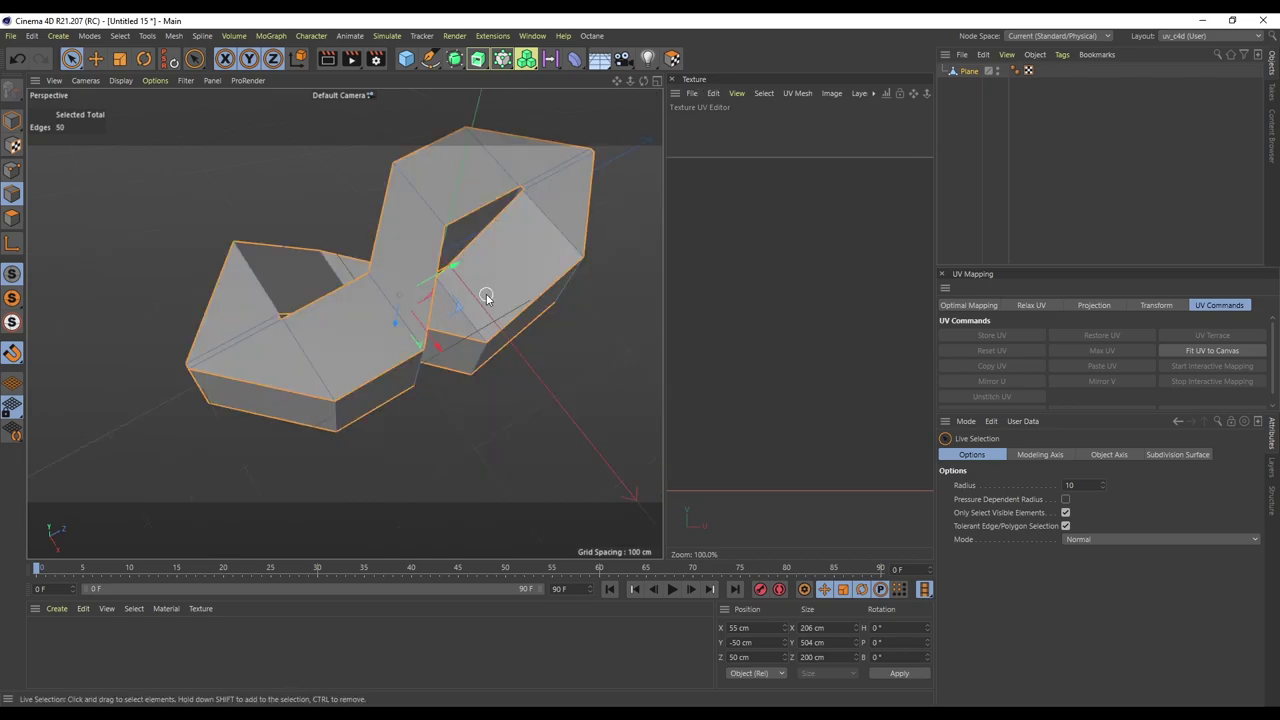
pyautogui.keyDown('shift'); pyautogui.click(458, 309); pyautogui.keyUp('shift')
pyautogui.keyDown('shift'); pyautogui.click(334, 269); pyautogui.keyUp('shift')
pyautogui.moveTo(643, 83); pyautogui.dragTo(608, 80)
pyautogui.keyDown('shift'); pyautogui.click(413, 304); pyautogui.keyUp('shift')
pyautogui.keyDown('shift'); pyautogui.click(485, 478); pyautogui.keyUp('shift')
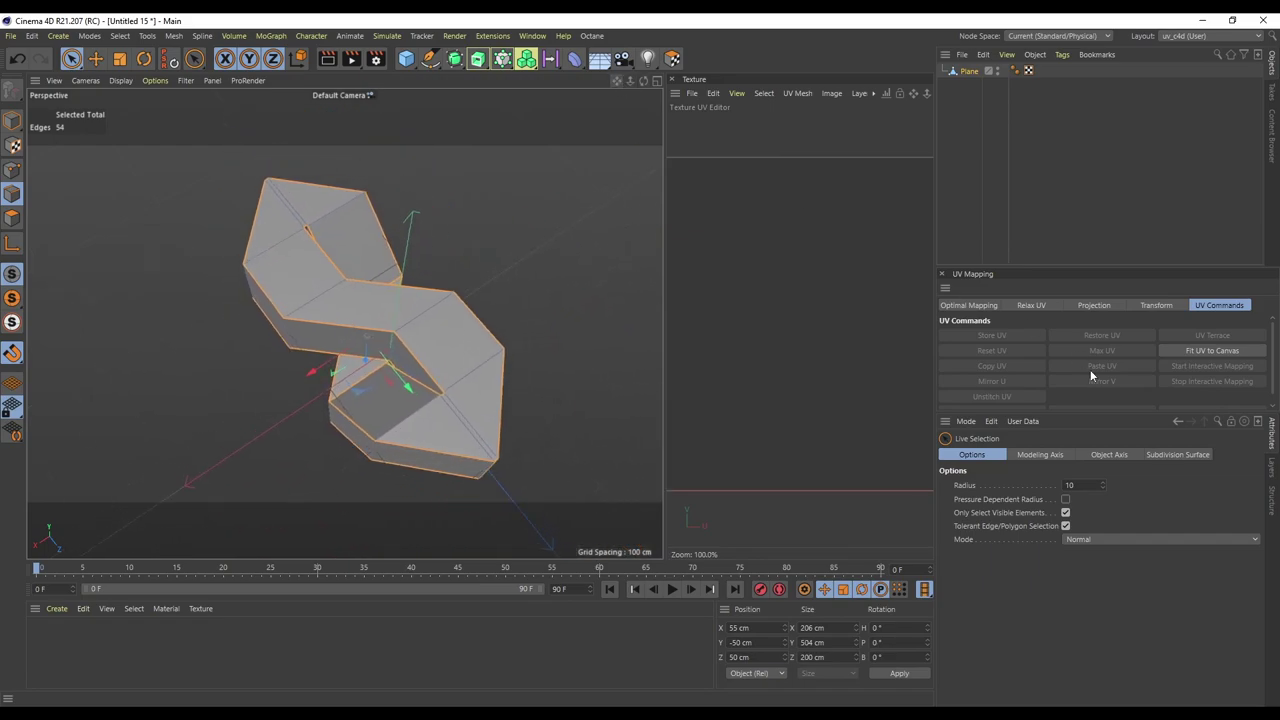
# Step: Unwrap the S with a Frontal projection followed by an ABF relax that cuts the selected edges
pyautogui.click(1094, 305)
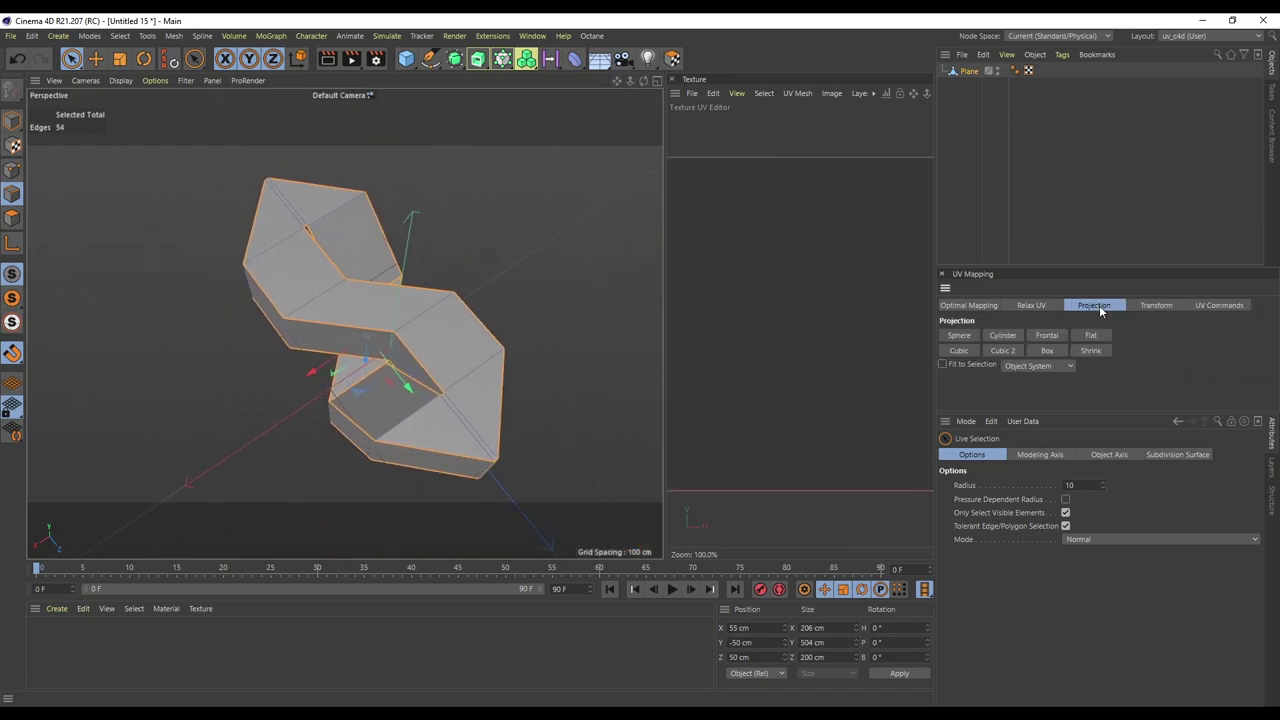
pyautogui.click(1047, 335)
pyautogui.click(1028, 305)
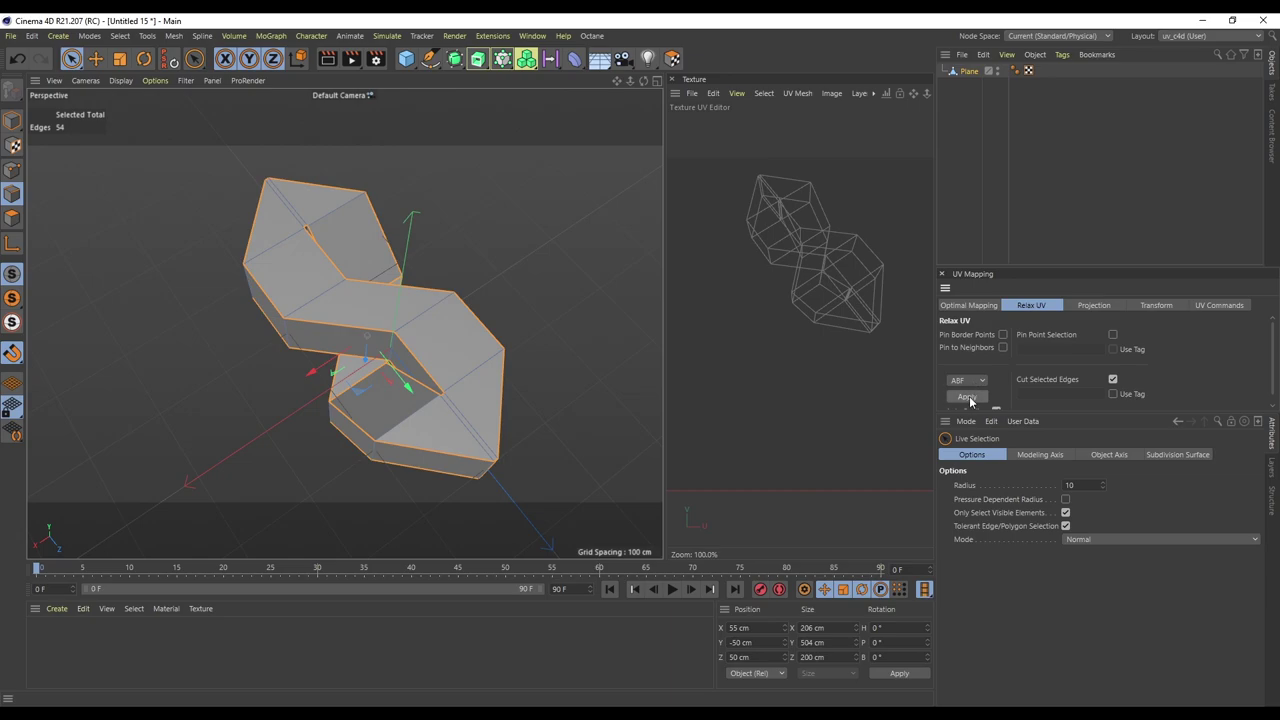
pyautogui.click(966, 397)
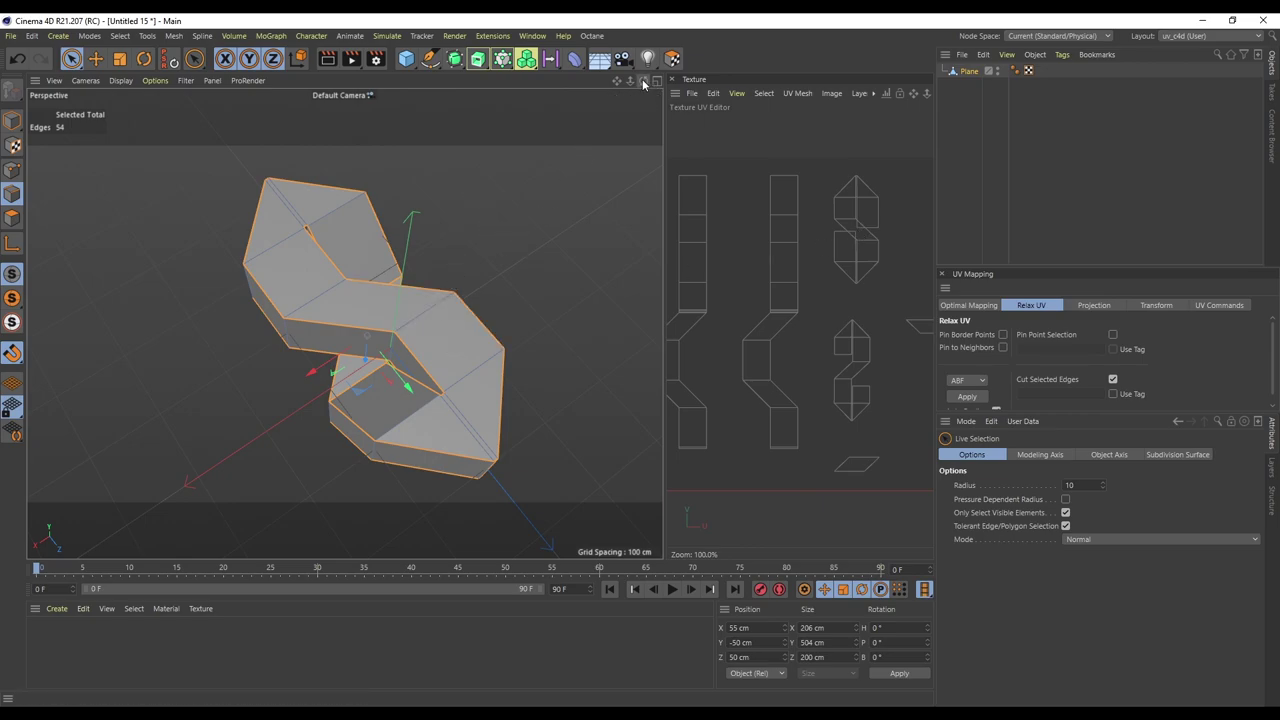
# Step: Try unwrapping again with Frontal projection and ABF relax after adding the face edges beside the two inner openings as cuts
pyautogui.scroll(2, 371, 250)
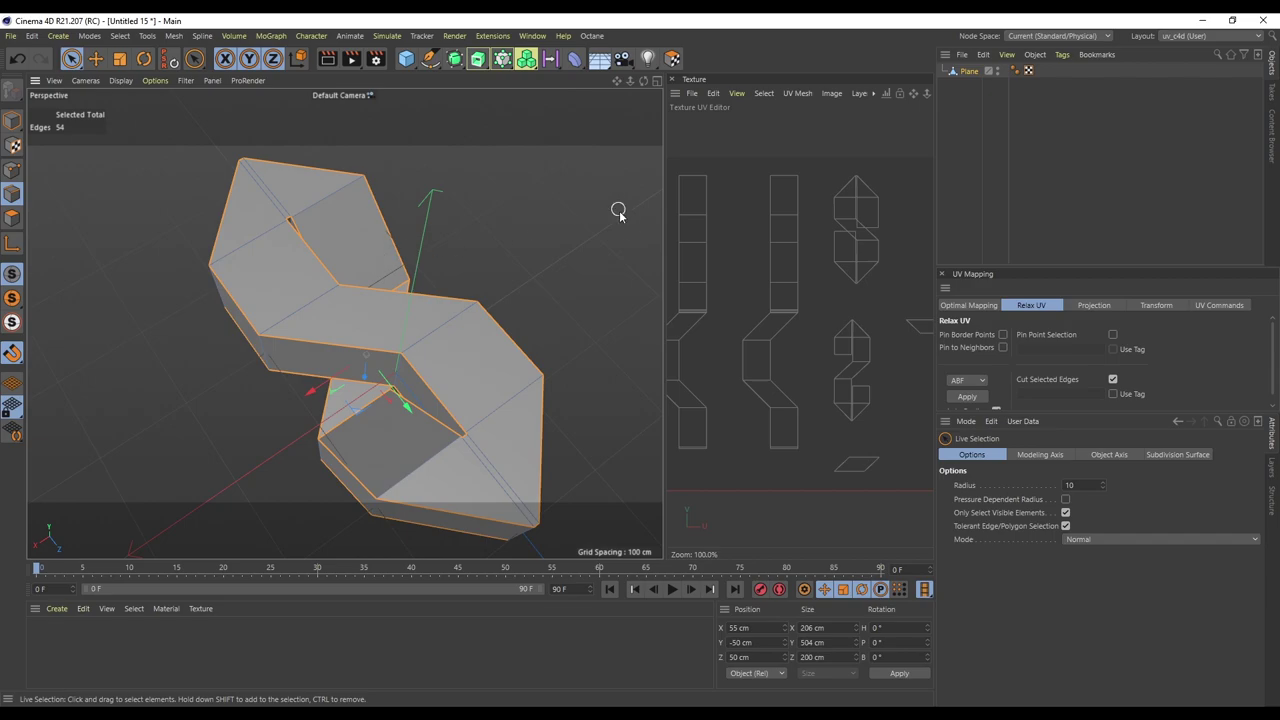
pyautogui.keyDown('shift'); pyautogui.click(423, 466); pyautogui.keyUp('shift')
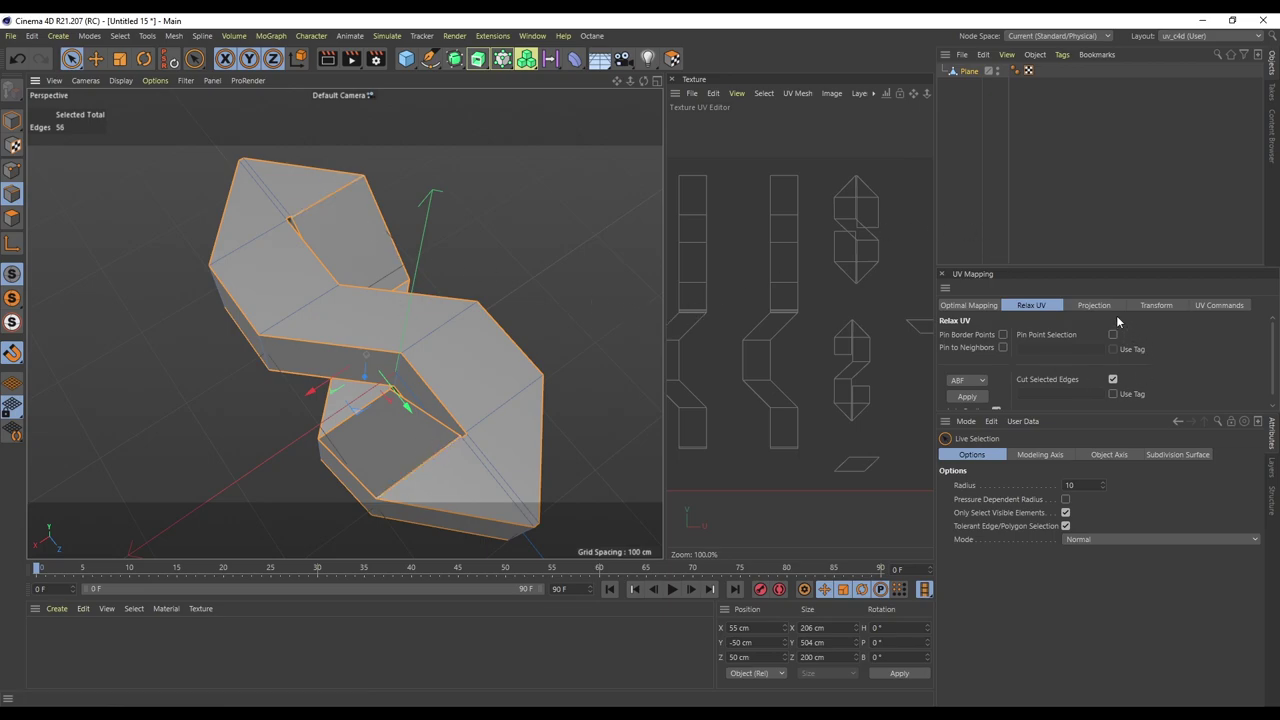
pyautogui.click(1094, 305)
pyautogui.click(1046, 337)
pyautogui.click(1031, 305)
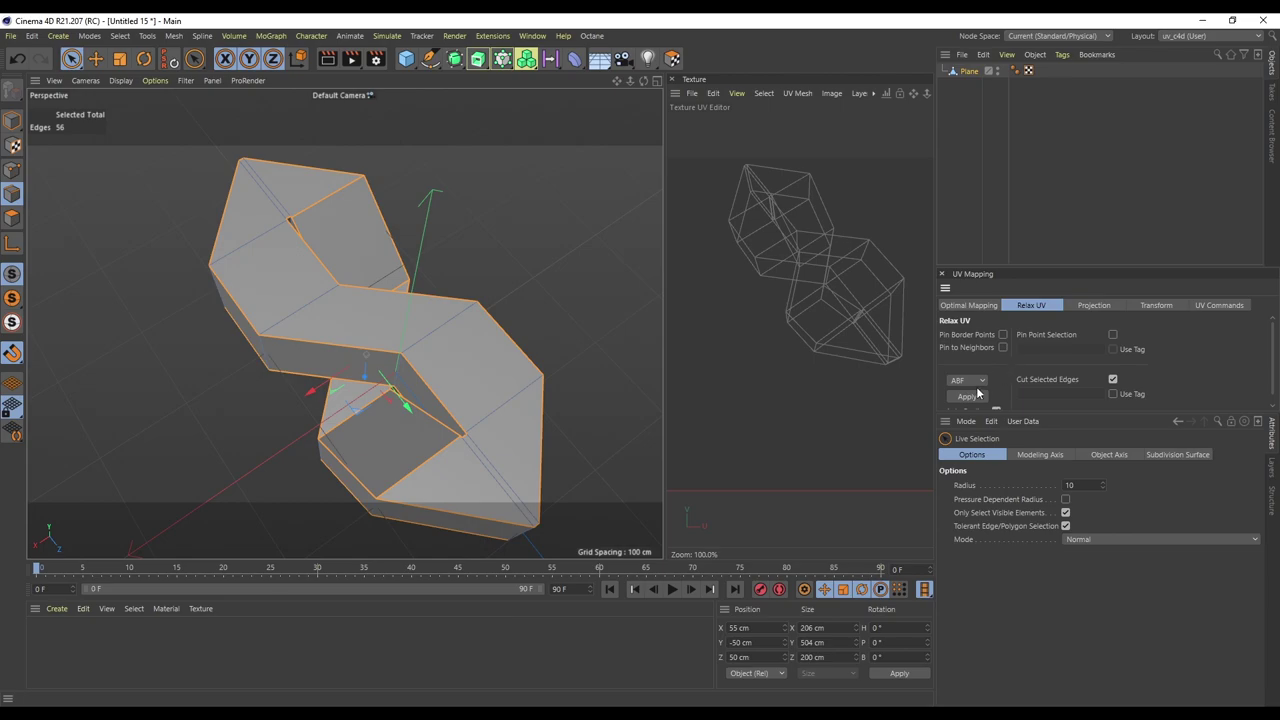
pyautogui.click(966, 397)
pyautogui.click(978, 399)
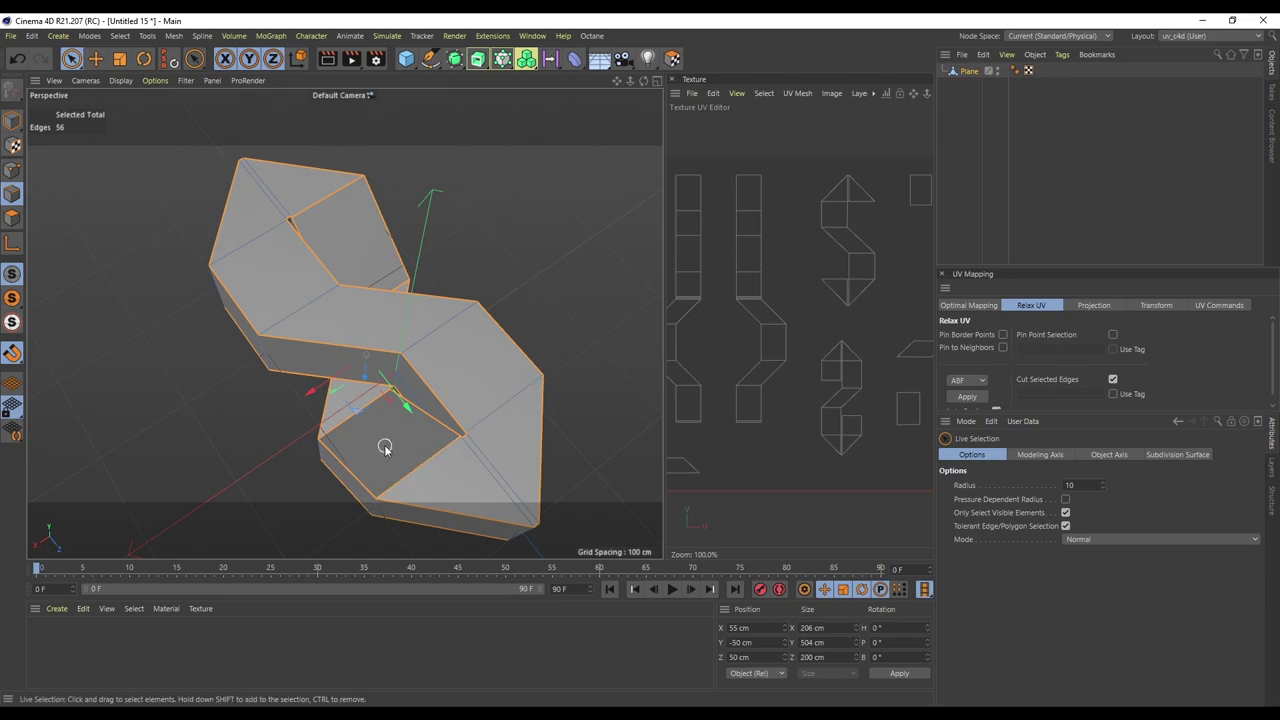
# Step: Undo the last relax, projection and added cut edges, going back to the 54-edge selection
pyautogui.hotkey('ctrl', 'z')
pyautogui.hotkey('ctrl', 'z')
pyautogui.hotkey('ctrl', 'z')
pyautogui.hotkey('ctrl', 'z')
pyautogui.hotkey('ctrl', 'z')
pyautogui.hotkey('ctrl', 'z')
pyautogui.hotkey('ctrl', 'z')
pyautogui.hotkey('ctrl', 'z')
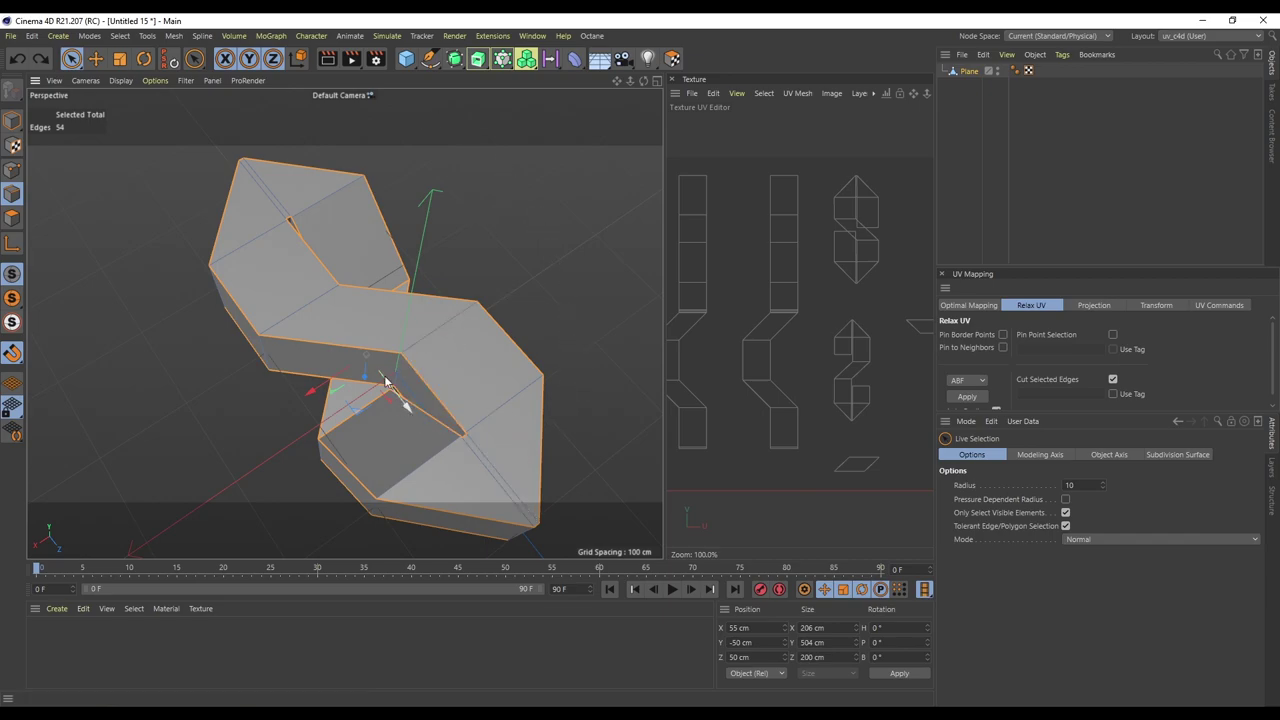
# Step: Add the two edges bounding the face's central band as cuts and re-unwrap with Frontal projection and ABF relax
pyautogui.keyDown('shift'); pyautogui.click(428, 465); pyautogui.keyUp('shift')
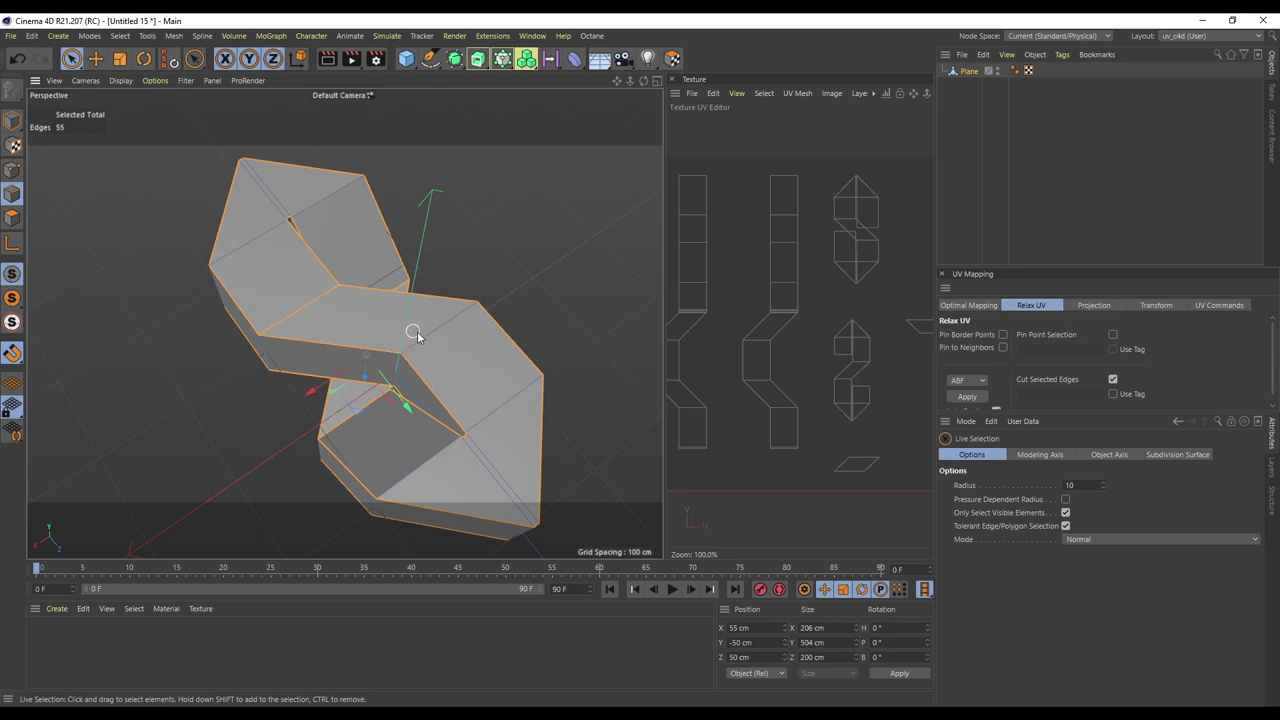
pyautogui.keyDown('shift'); pyautogui.click(430, 328); pyautogui.keyUp('shift')
pyautogui.click(1110, 305)
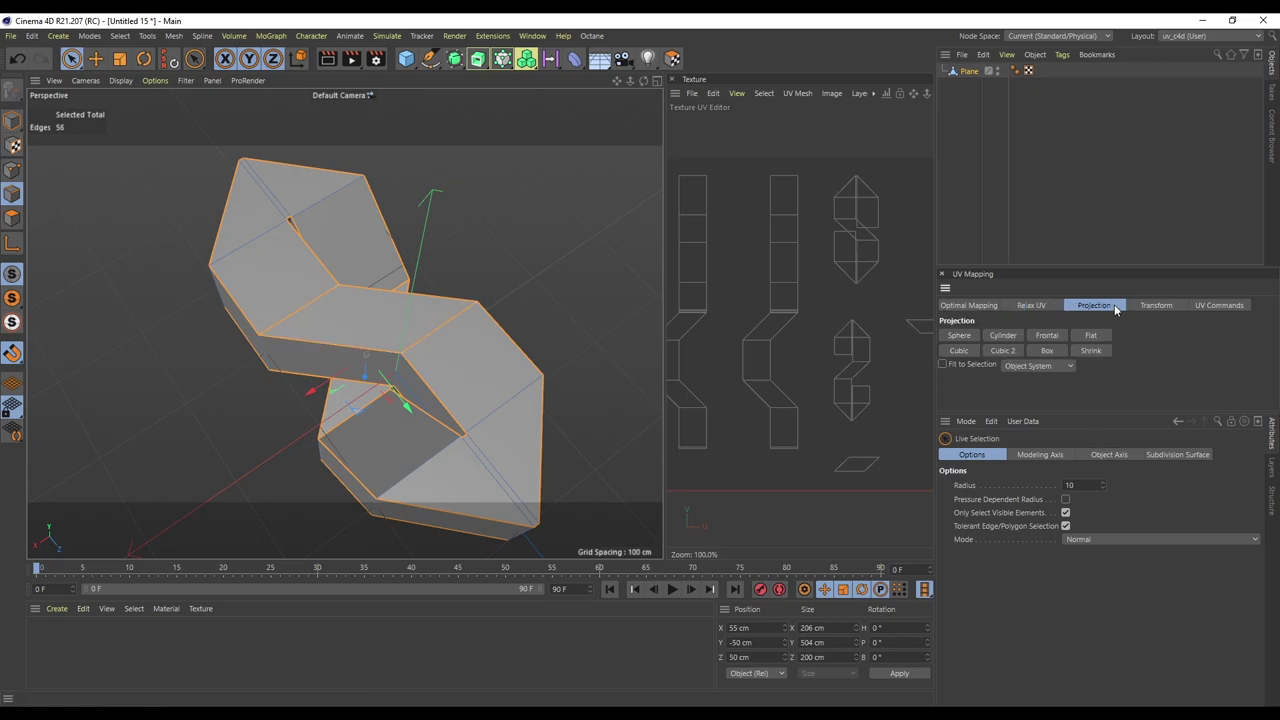
pyautogui.click(1046, 336)
pyautogui.click(1031, 305)
pyautogui.click(974, 396)
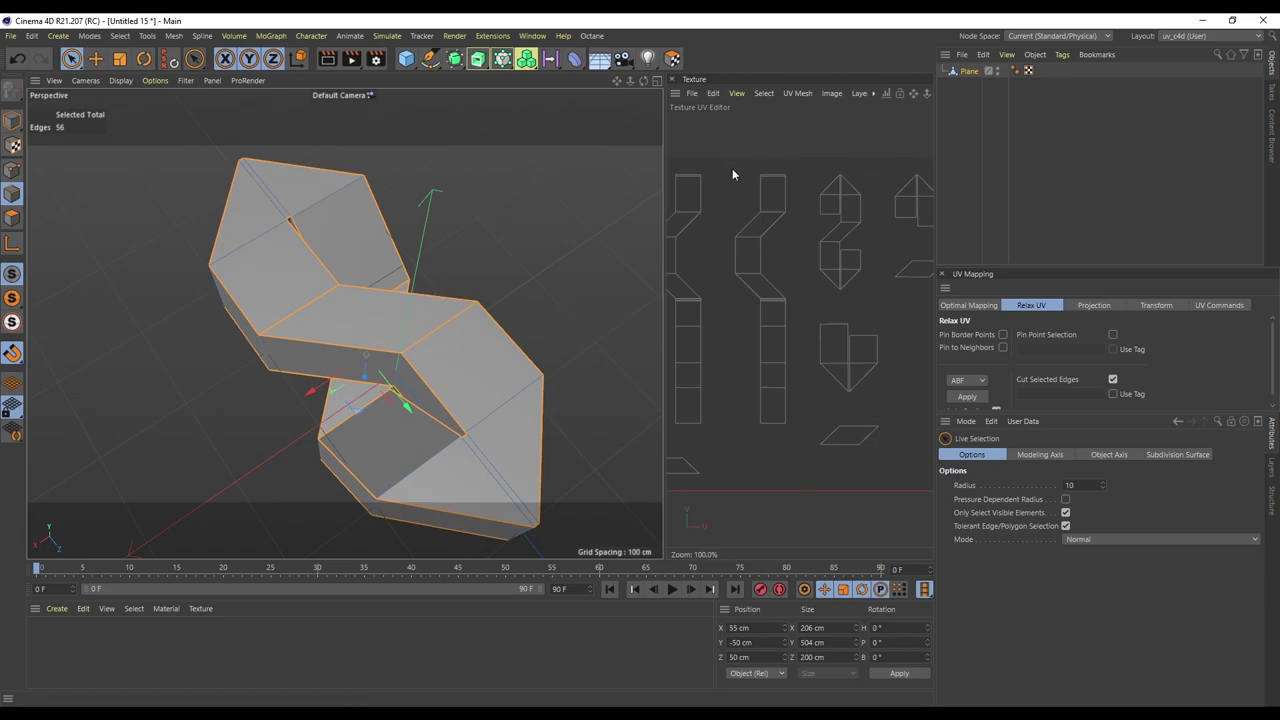
# Step: Clear the edge selection and realign the UV islands with Optimal Mapping, preserving orientation, equalizing island size and using 1% spacing
pyautogui.click(660, 160)
pyautogui.click(968, 305)
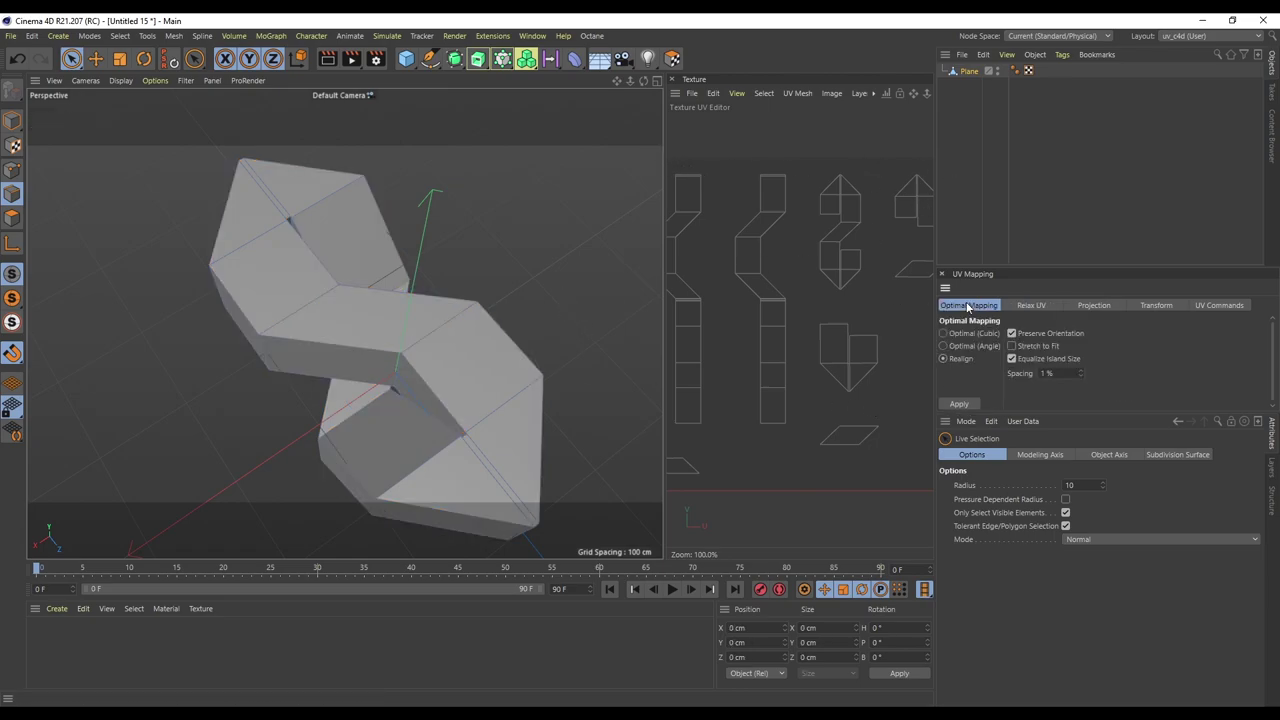
pyautogui.click(967, 404)
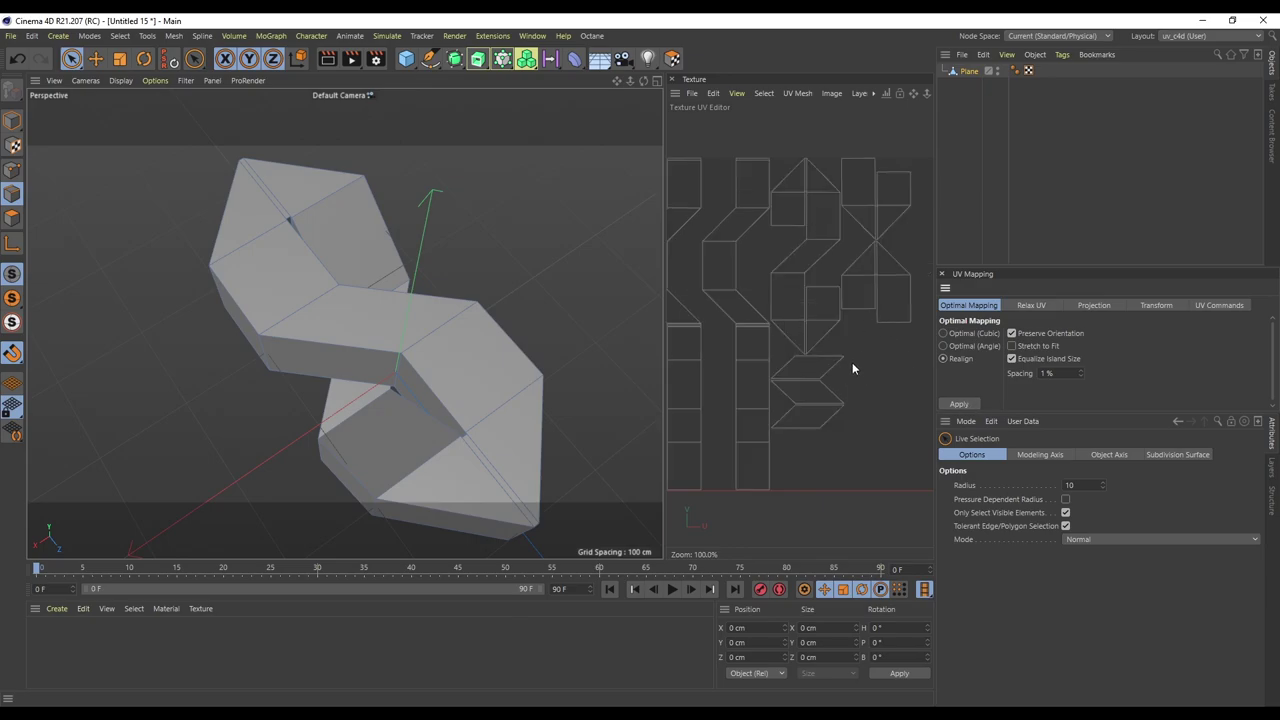
# Step: Enlarge the UV editor and select all polygons of the two long side-strip UV islands
pyautogui.moveTo(663, 194); pyautogui.dragTo(337, 203)
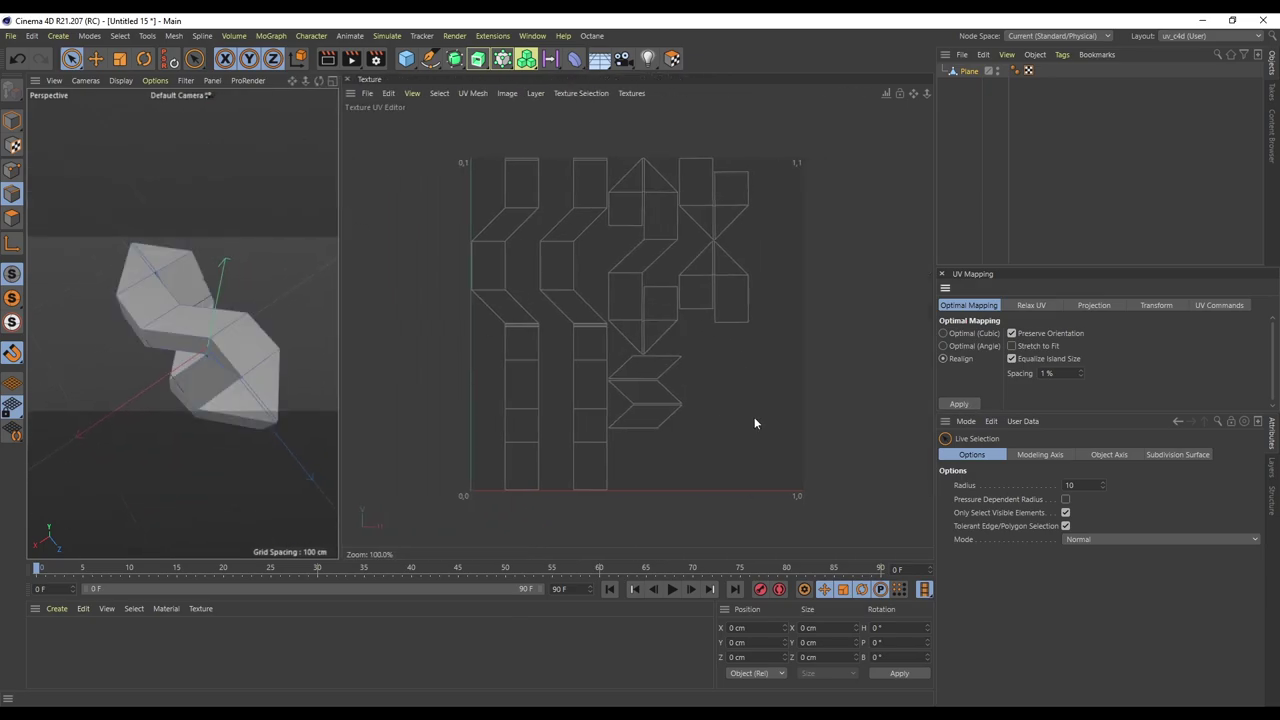
pyautogui.scroll(1, 754, 417)
pyautogui.keyDown('alt'); pyautogui.moveTo(605, 271); pyautogui.dragTo(625, 297, button='middle'); pyautogui.keyUp('alt')
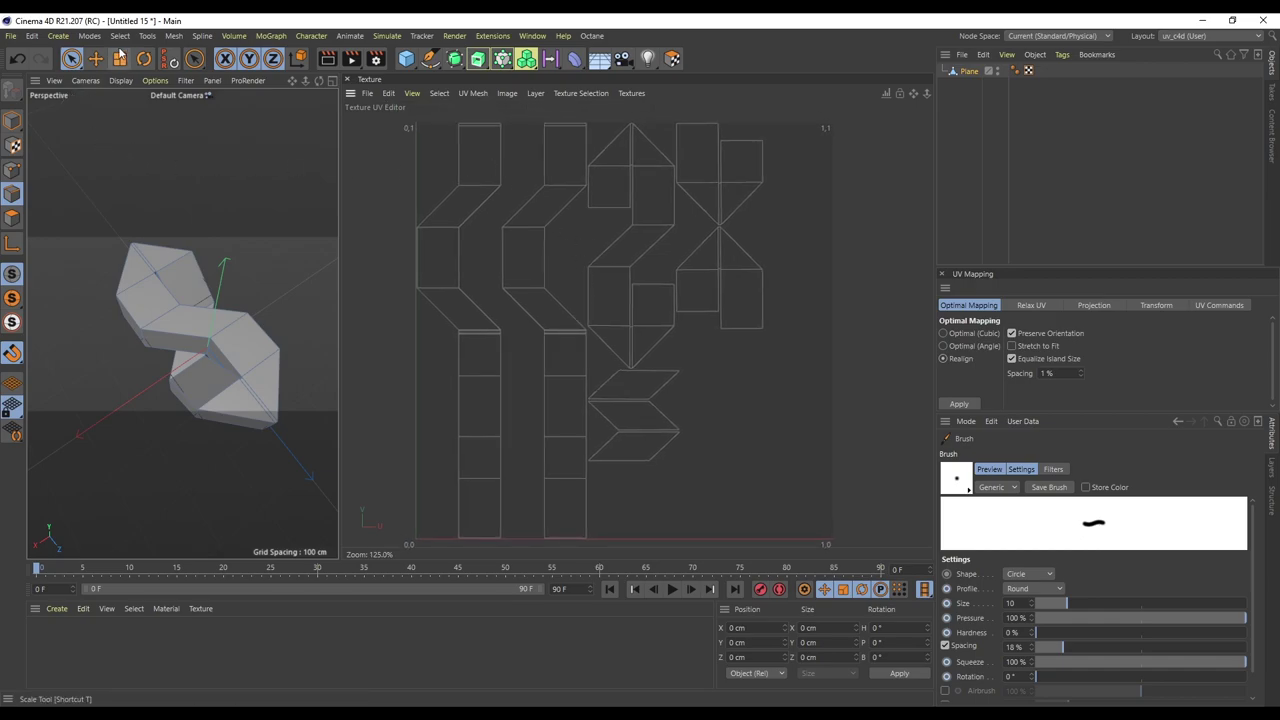
pyautogui.click(71, 58)
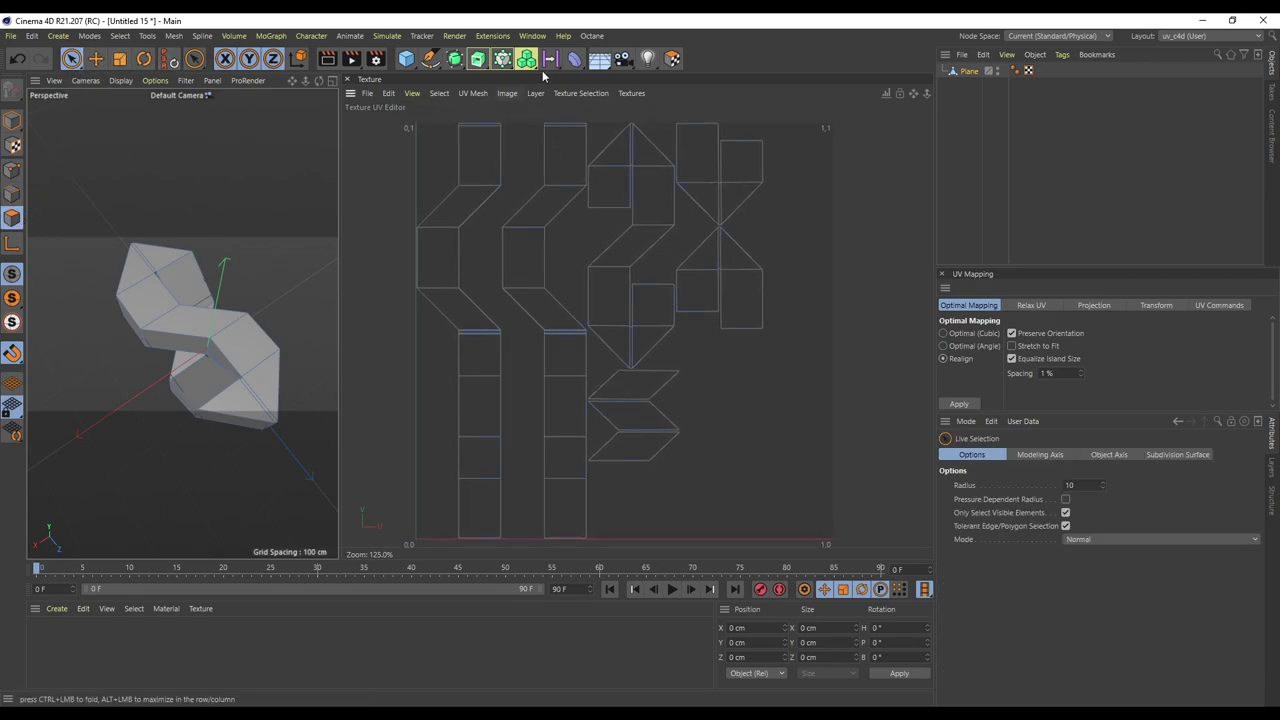
pyautogui.click(462, 148)
pyautogui.click(483, 128)
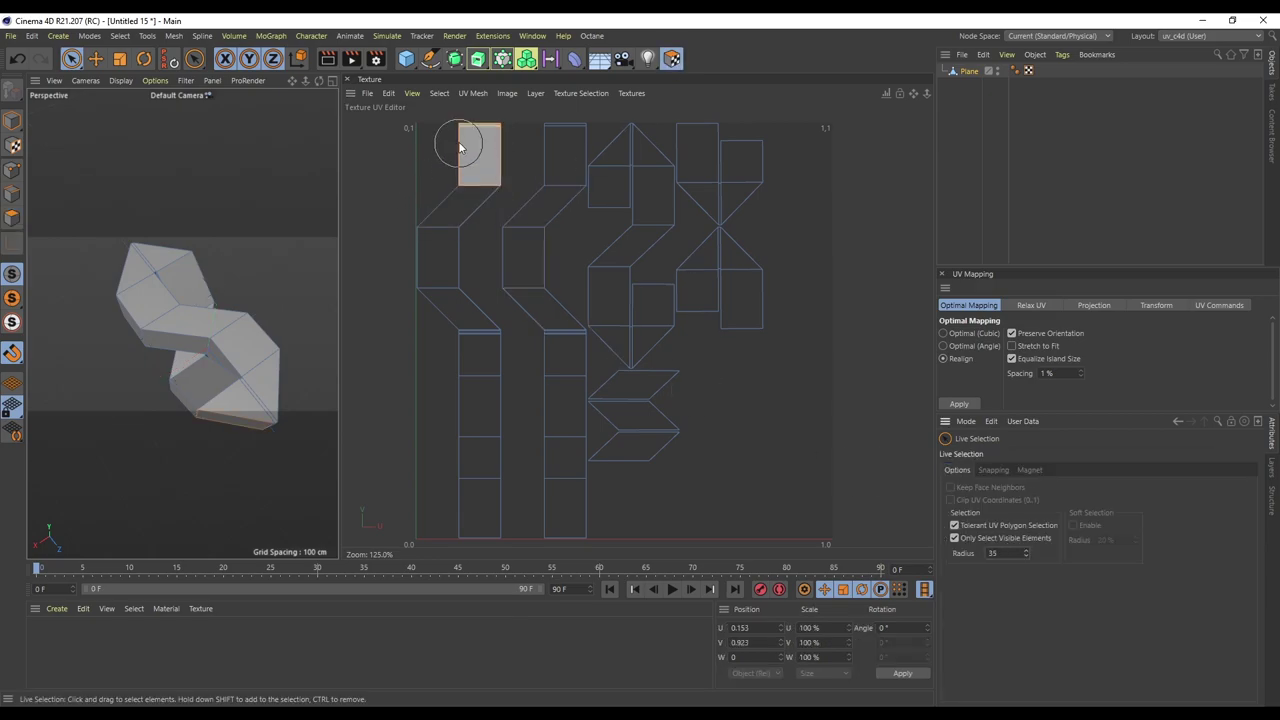
pyautogui.moveTo(457, 137)
pyautogui.mouseDown()
pyautogui.moveTo(454, 340)
pyautogui.moveTo(482, 516)
pyautogui.mouseUp()
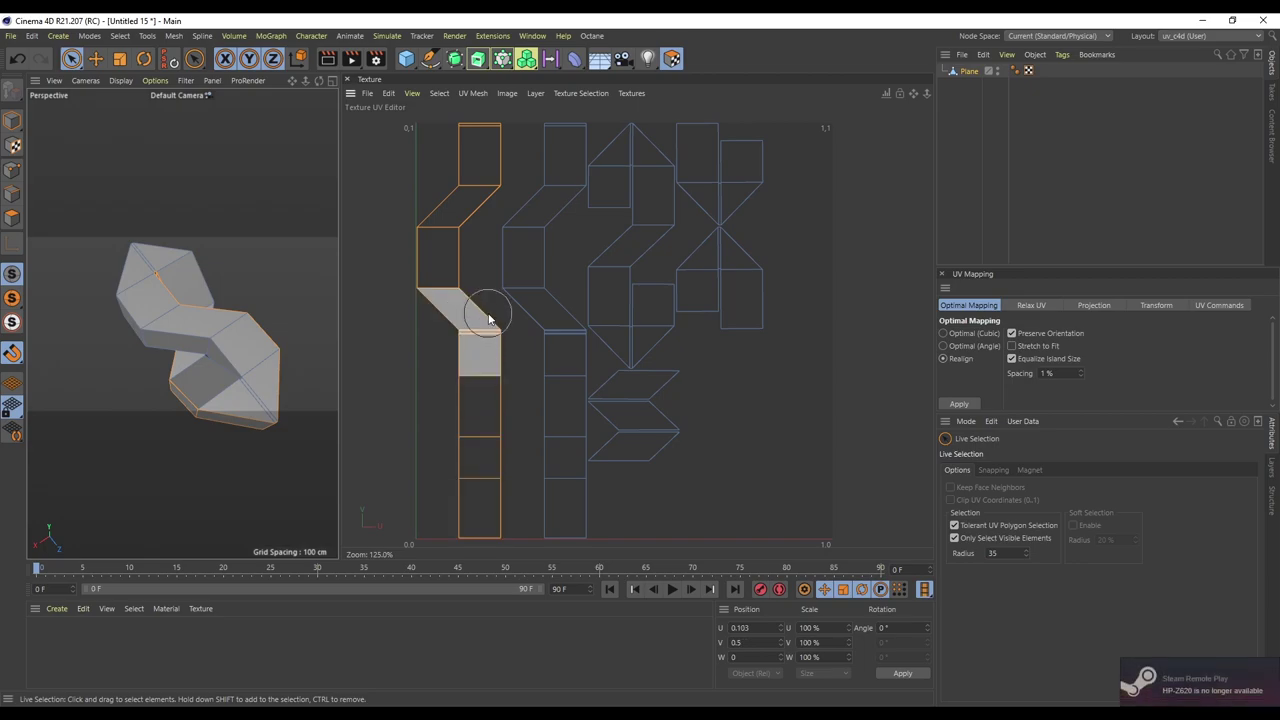
pyautogui.click(556, 148)
pyautogui.moveTo(556, 148)
pyautogui.mouseDown()
pyautogui.moveTo(523, 277)
pyautogui.moveTo(551, 437)
pyautogui.moveTo(503, 517)
pyautogui.moveTo(472, 311)
pyautogui.moveTo(477, 134)
pyautogui.mouseUp()
# Step: Move the two selected strip islands sideways out of the UV square to about U -0.195, V 0.505
pyautogui.scroll(-4, 531, 283)
pyautogui.scroll(2, 531, 286)
pyautogui.press('e')
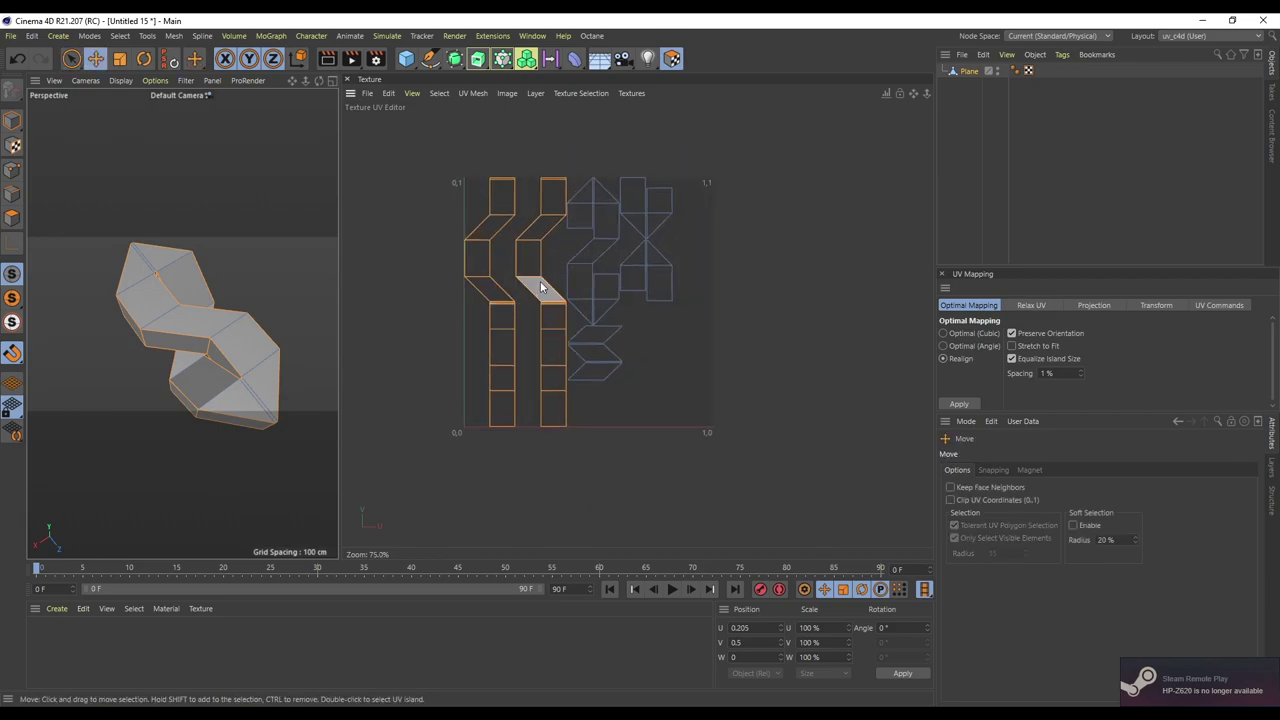
pyautogui.moveTo(530, 287); pyautogui.dragTo(436, 271)
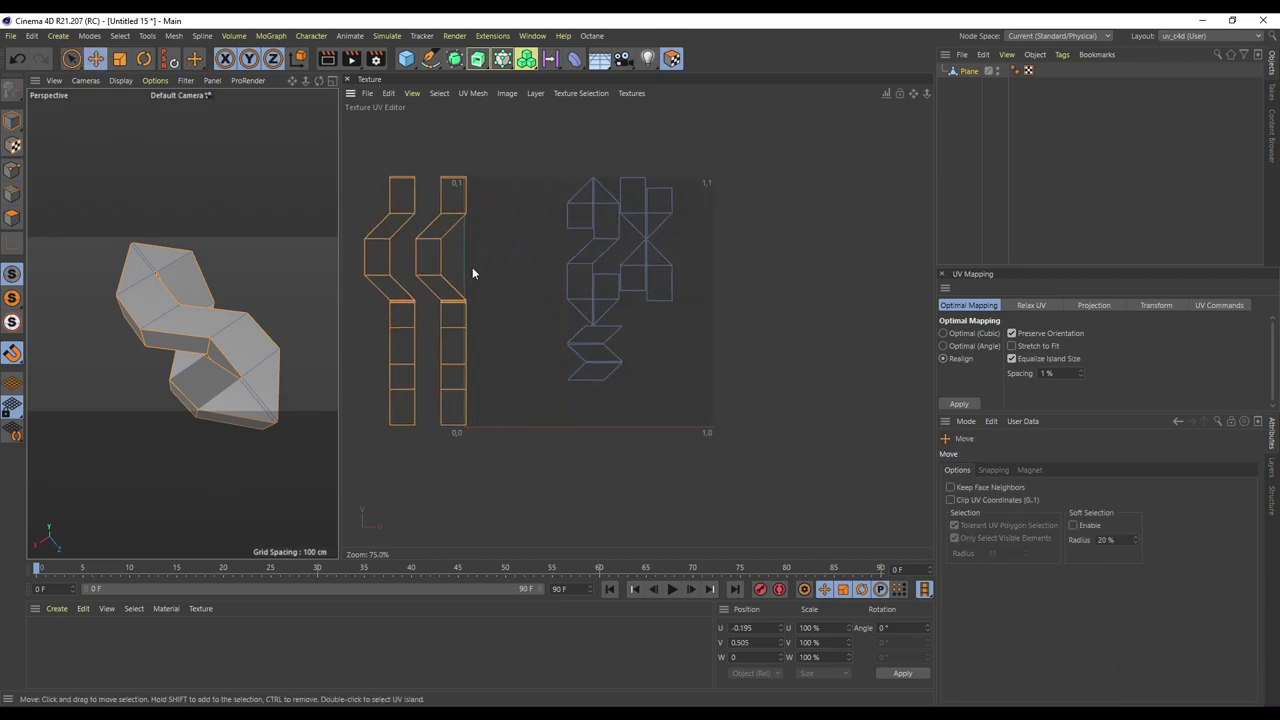
# Step: Rotate the two strip islands a quarter turn clockwise and place them above the UV square at about U 0.415, V 1.281
pyautogui.press('r')
pyautogui.moveTo(464, 200); pyautogui.dragTo(5, 305)
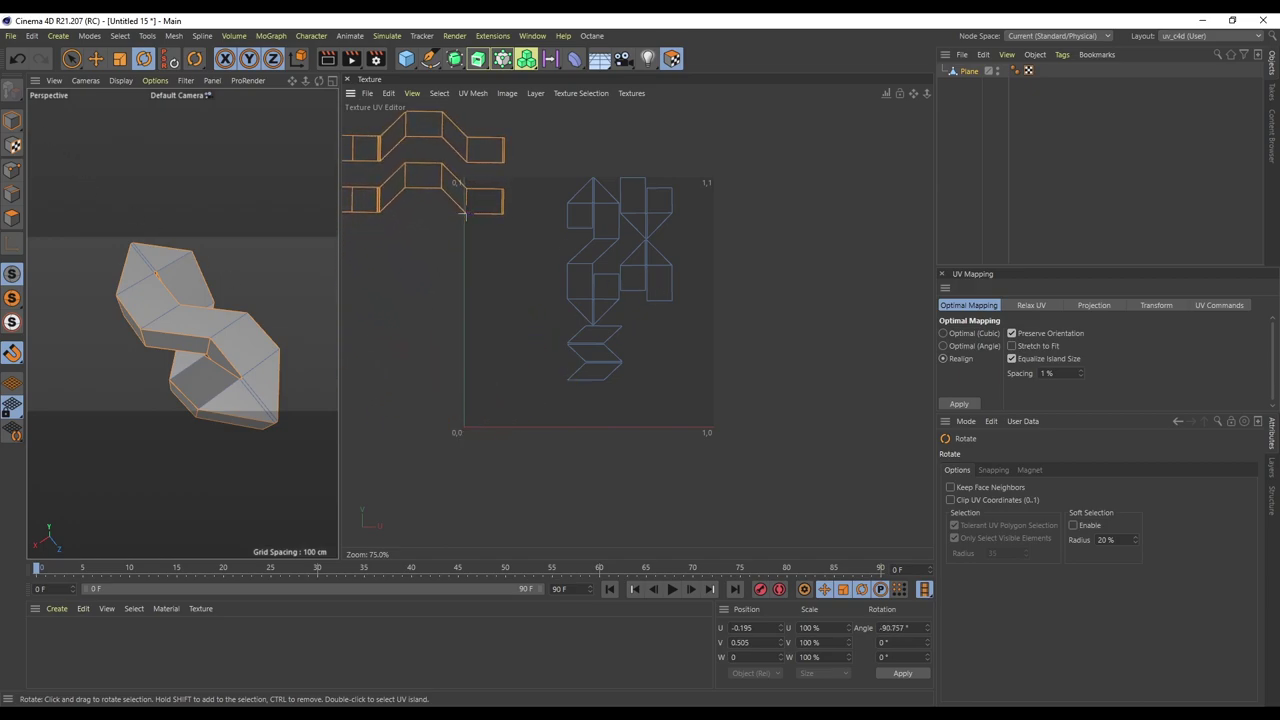
pyautogui.moveTo(463, 214); pyautogui.dragTo(463, 212)
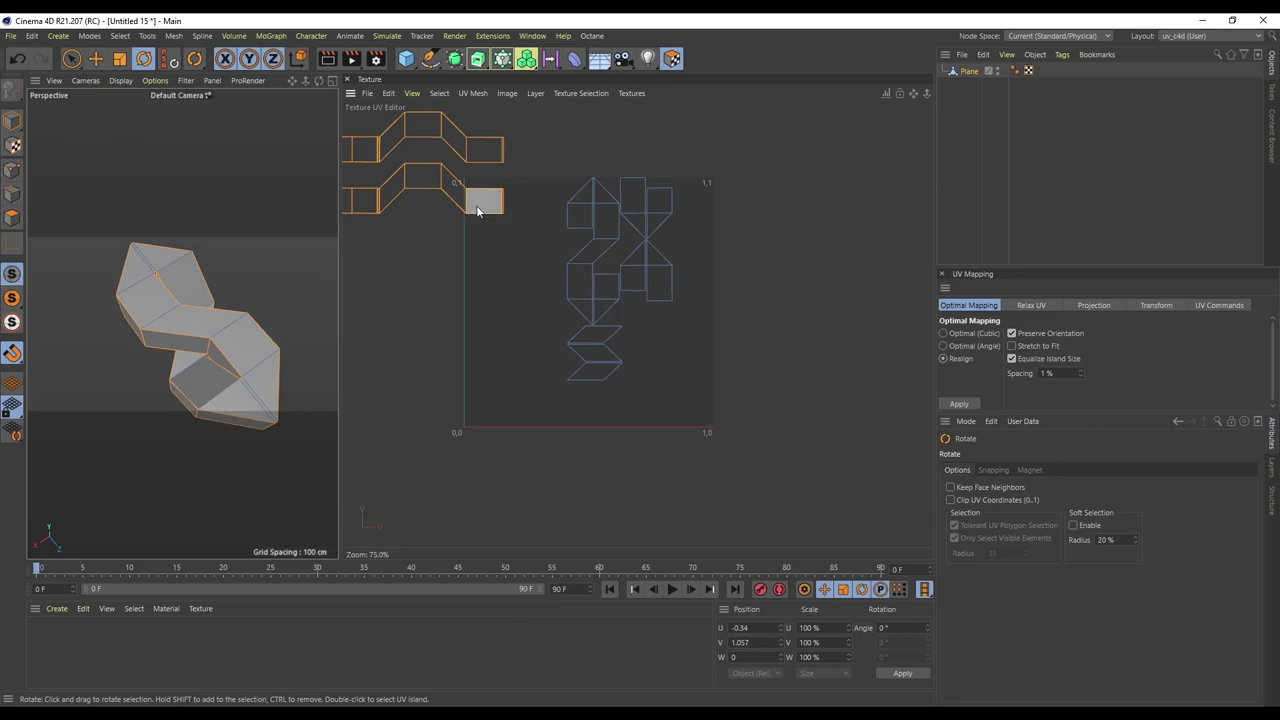
pyautogui.press('e')
pyautogui.moveTo(477, 210); pyautogui.dragTo(667, 153)
pyautogui.press('9')
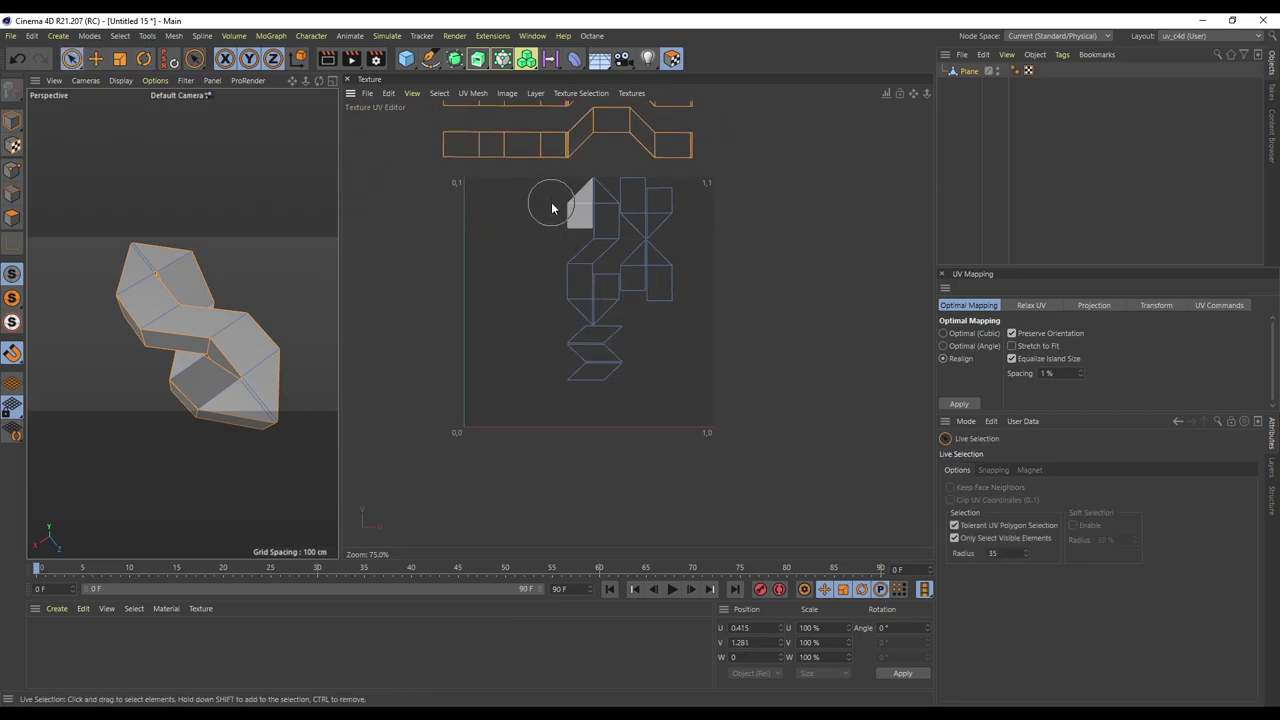
# Step: Move the complete S island and the zigzag parallelogram island out of the UV square, to about U -0.286, V 0.56 and U -0.229, V 0.078
pyautogui.moveTo(551, 208)
pyautogui.mouseDown()
pyautogui.moveTo(589, 206)
pyautogui.moveTo(591, 286)
pyautogui.moveTo(587, 224)
pyautogui.moveTo(534, 246)
pyautogui.moveTo(506, 327)
pyautogui.mouseUp()
pyautogui.press('e')
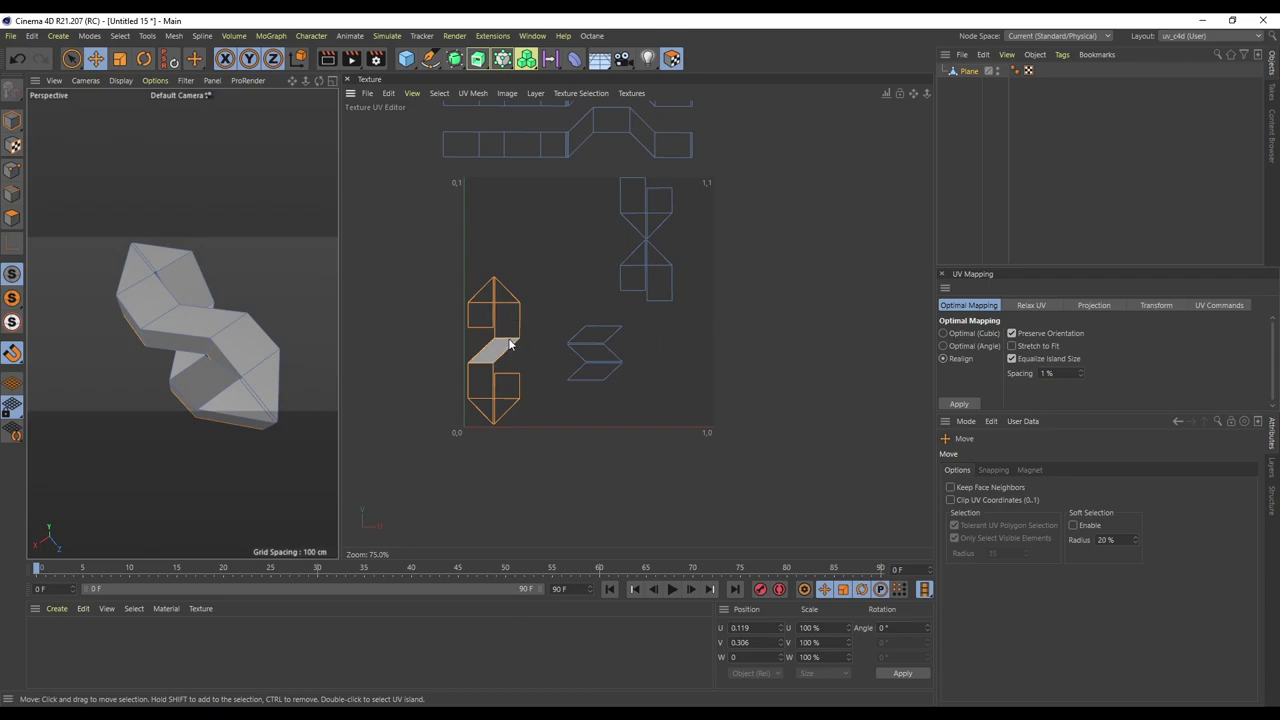
pyautogui.moveTo(506, 320); pyautogui.dragTo(406, 262)
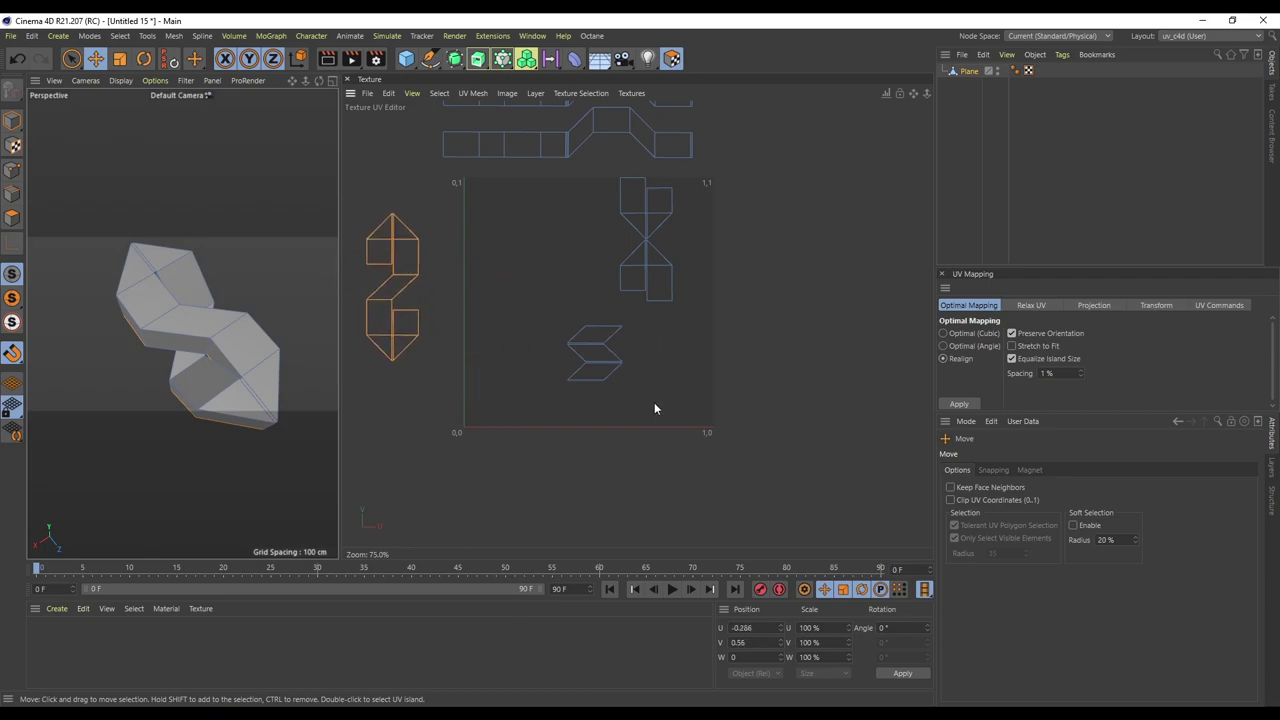
pyautogui.moveTo(600, 370); pyautogui.dragTo(421, 414)
pyautogui.press('9')
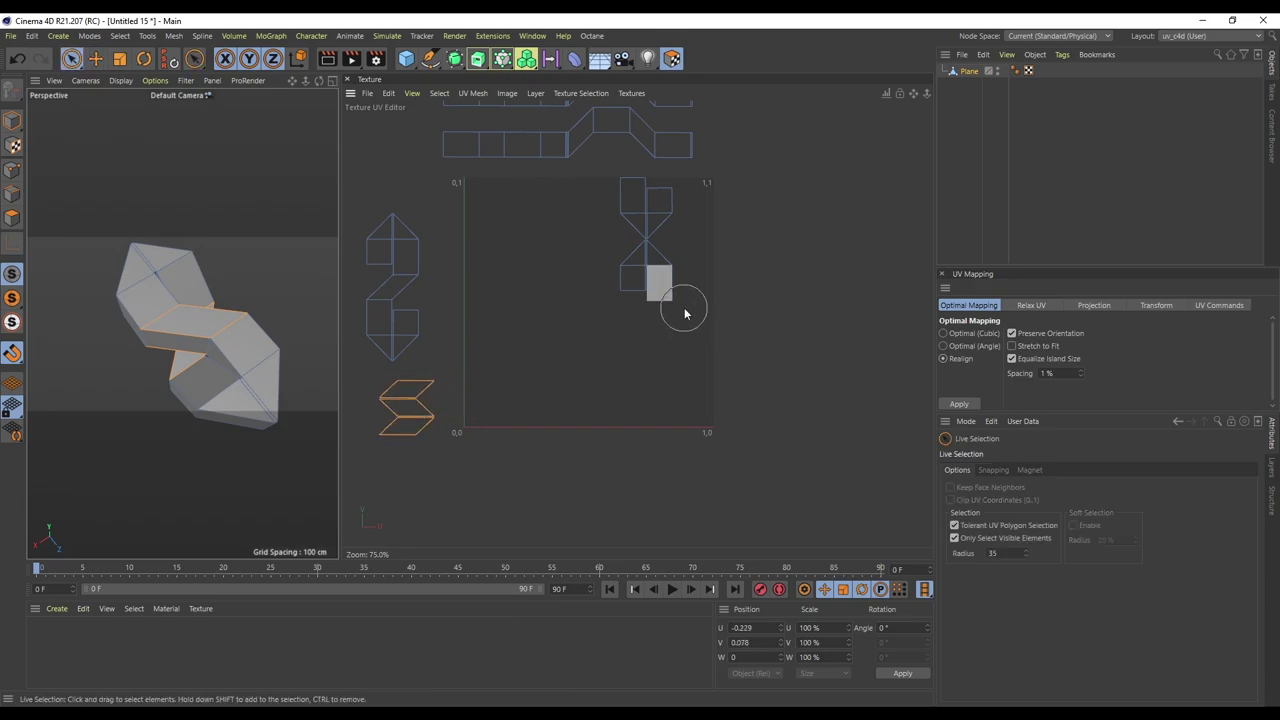
# Step: Separate the two arrow-shaped end caps, placing the upward-pointing one at about U 0.486, V 0.646 and the downward-pointing one at about U 0.491, V 0.209
pyautogui.click(654, 277)
pyautogui.press('e')
pyautogui.moveTo(657, 291); pyautogui.dragTo(604, 279)
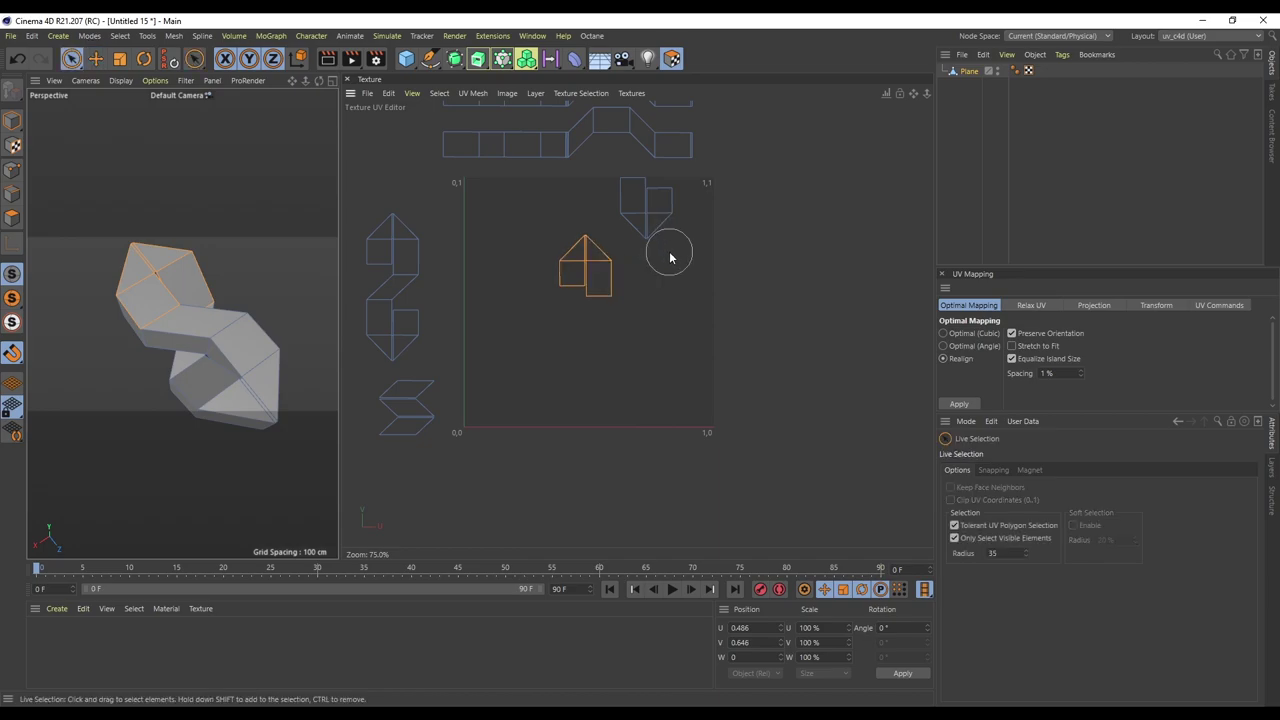
pyautogui.doubleClick(646, 206)
pyautogui.moveTo(654, 200); pyautogui.dragTo(590, 383)
pyautogui.press('space')
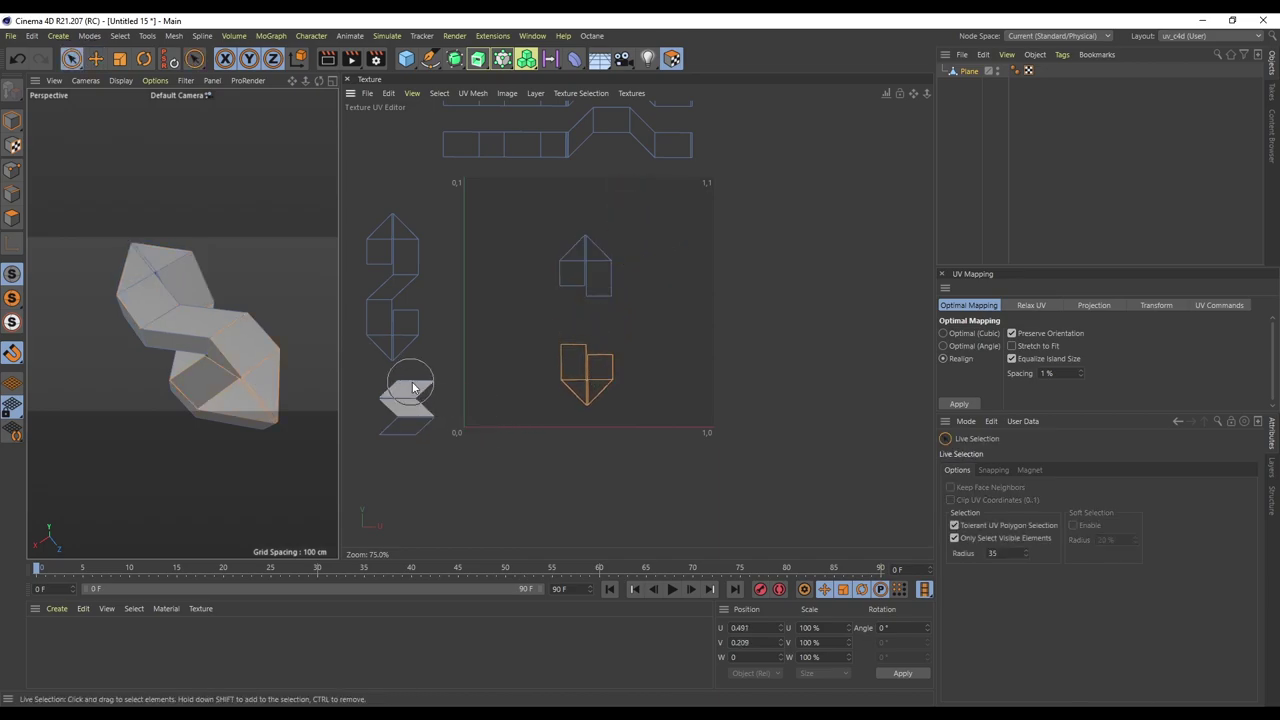
# Step: Detach the zigzag island's lowest parallelogram, rotate it about 137° and fit it above the downward-pointing cap at about U 0.493, V 0.379
pyautogui.click(423, 378)
pyautogui.click(413, 445)
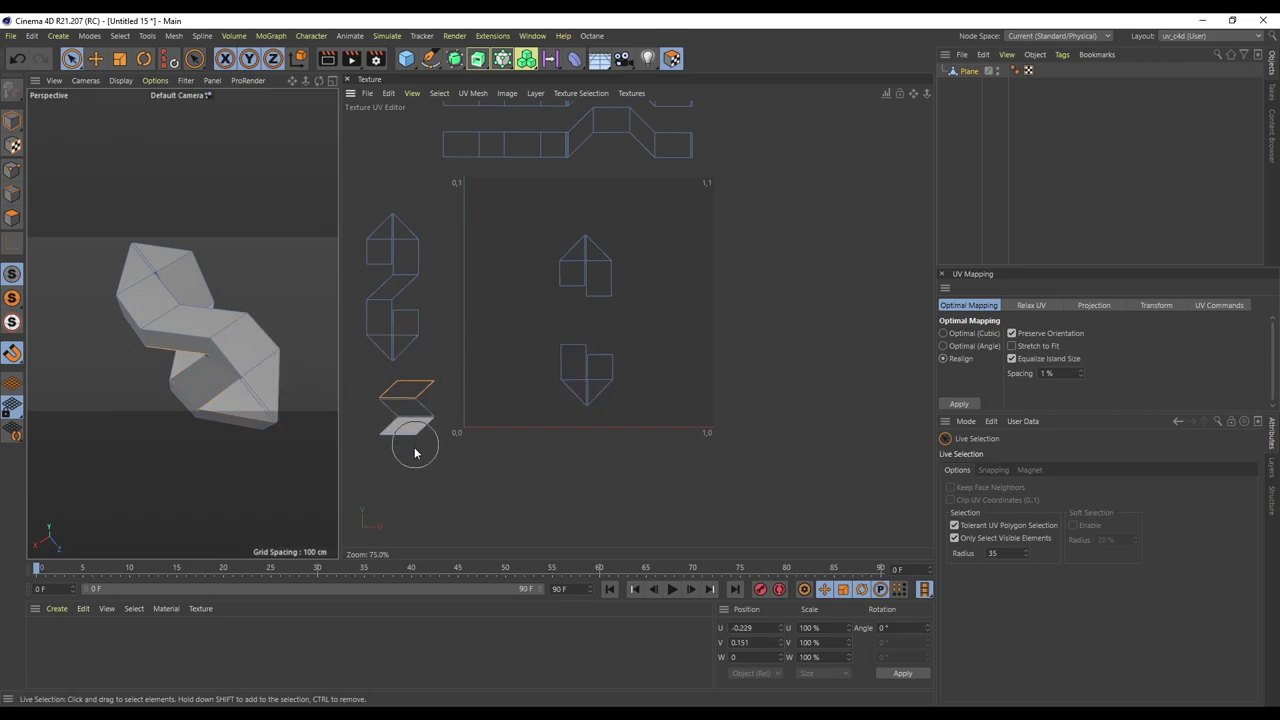
pyautogui.click(628, 372)
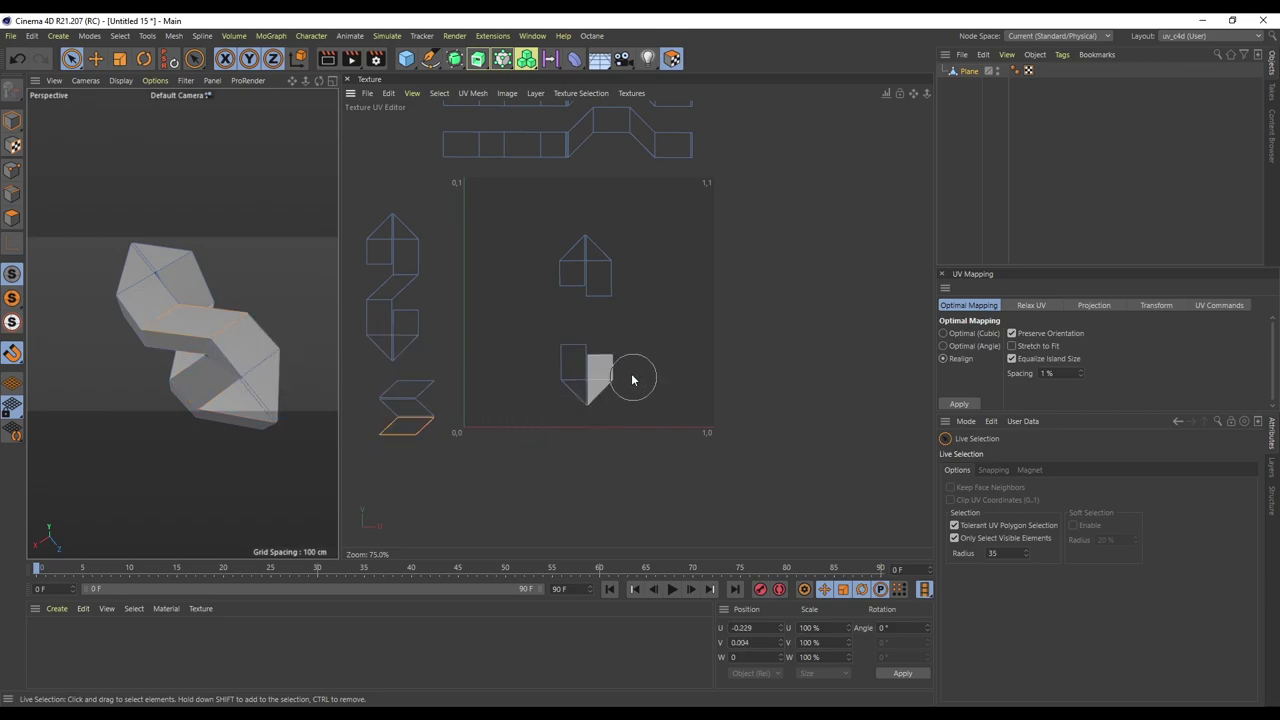
pyautogui.click(551, 350)
pyautogui.click(634, 352)
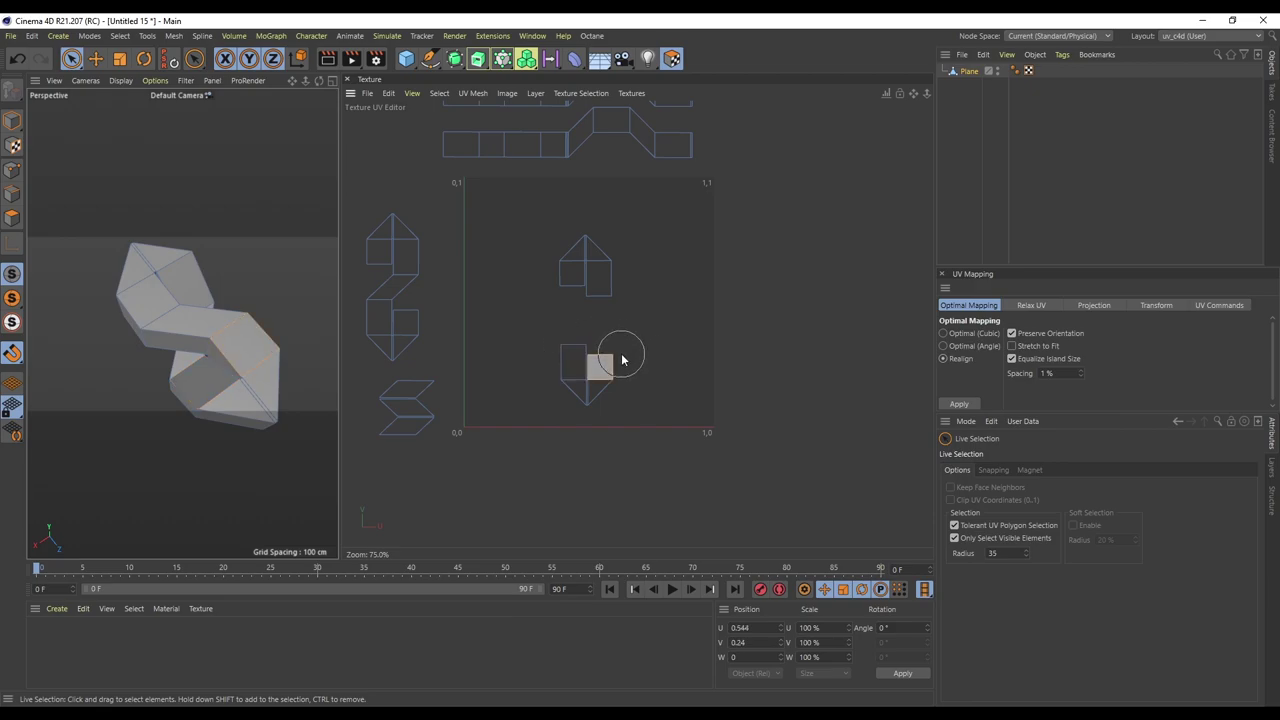
pyautogui.click(398, 447)
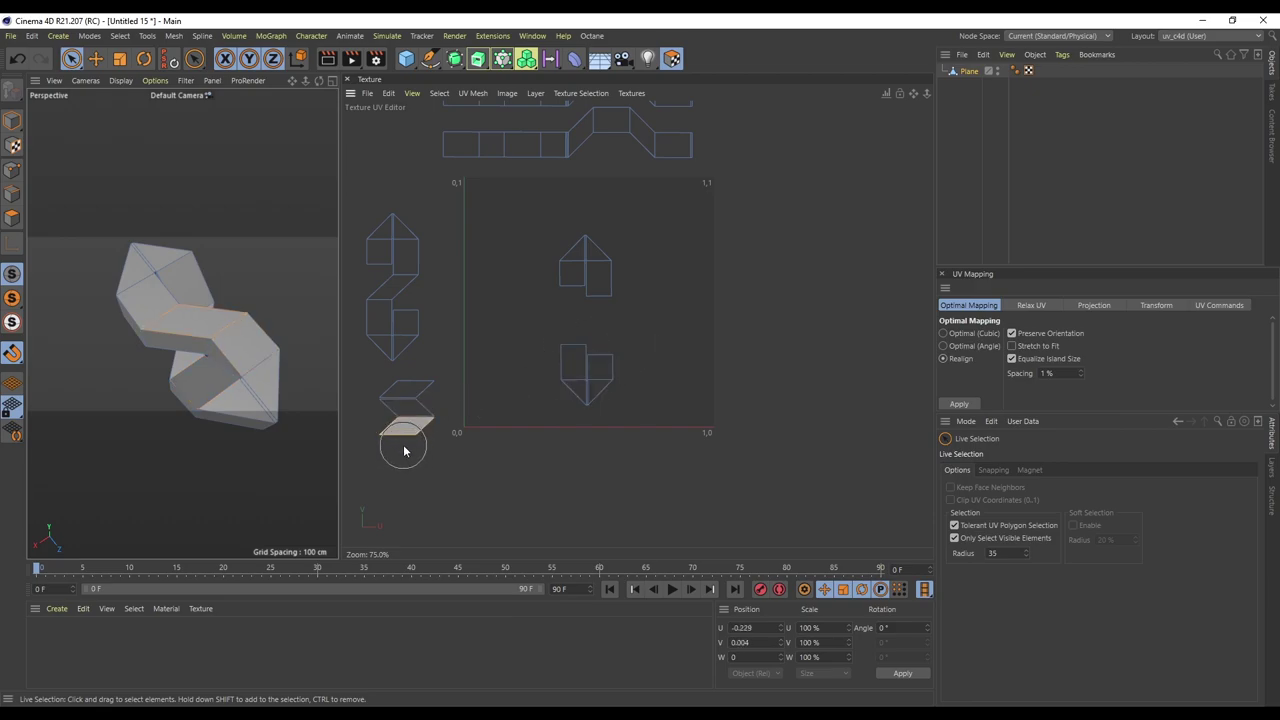
pyautogui.press('e')
pyautogui.moveTo(406, 436); pyautogui.dragTo(283, 171)
pyautogui.press('r')
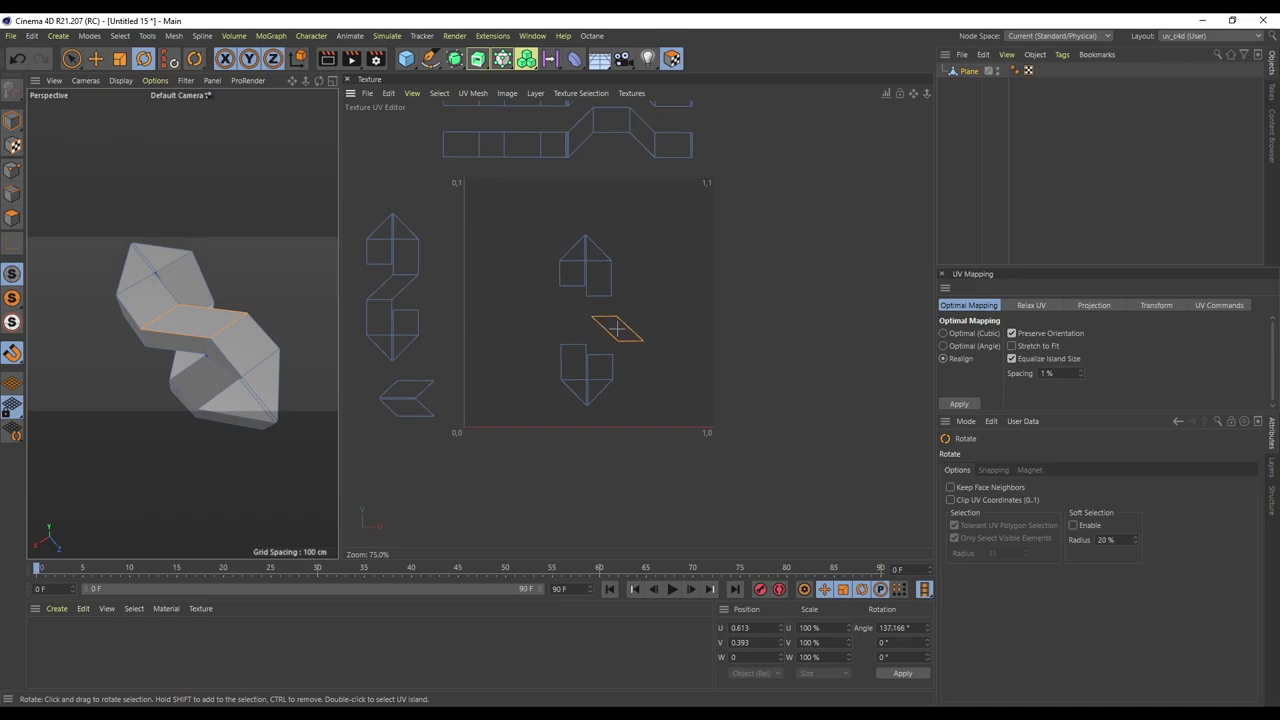
pyautogui.scroll(5, 590, 332)
pyautogui.moveTo(714, 344); pyautogui.dragTo(604, 350)
pyautogui.press('e')
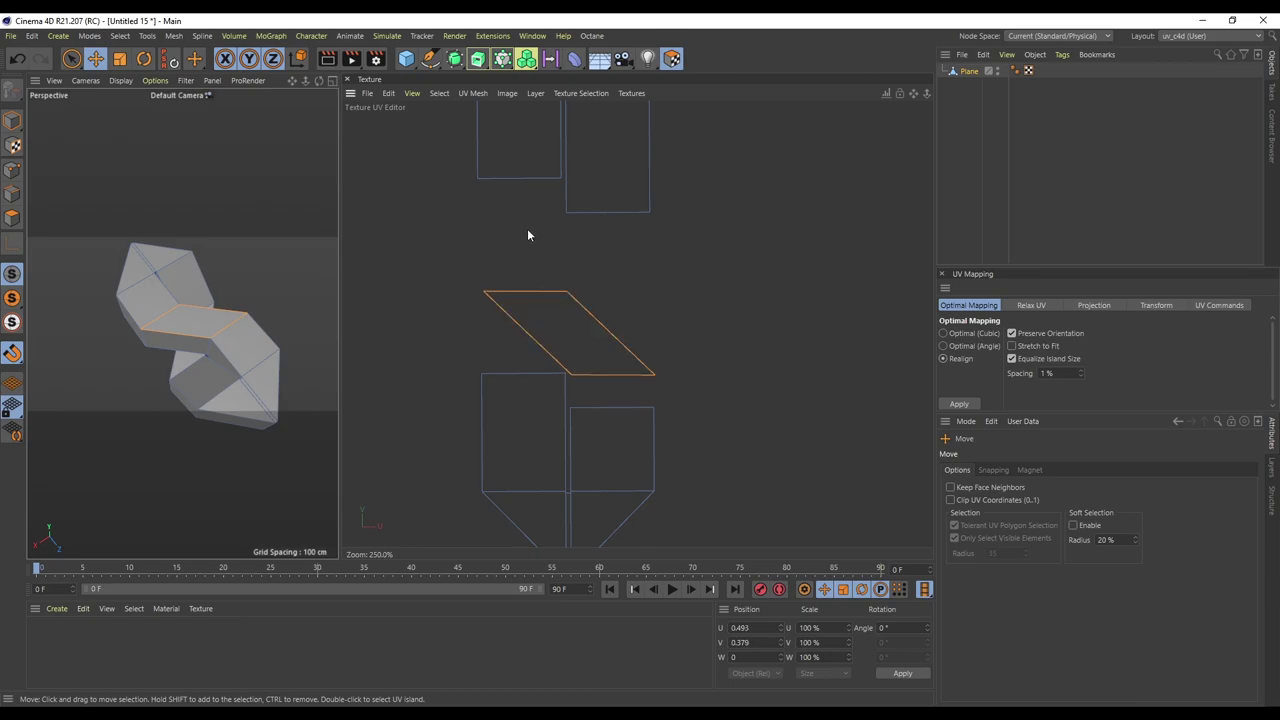
# Step: Align the upward-pointing cap and the parallelogram with the lower cap to form an S, with the parallelogram at about U 0.49, V 0.382
pyautogui.doubleClick(640, 185)
pyautogui.scroll(-3, 646, 135)
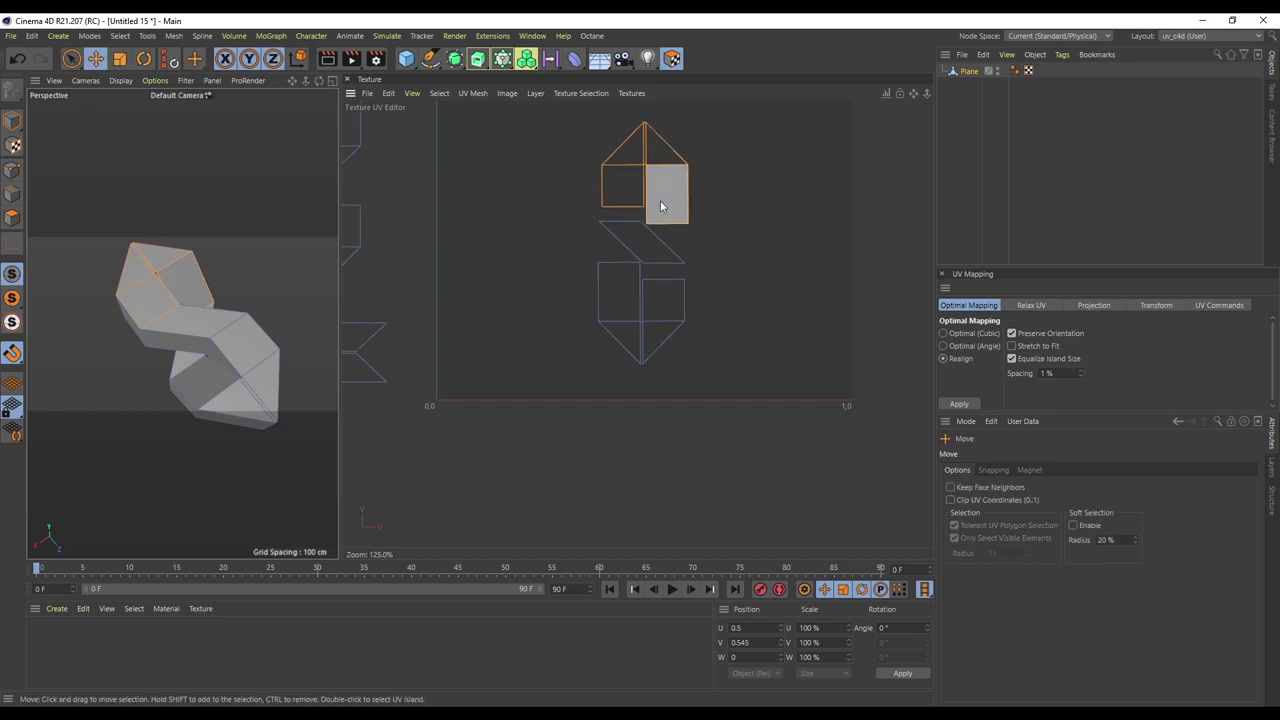
pyautogui.scroll(5, 628, 258)
pyautogui.scroll(1, 628, 258)
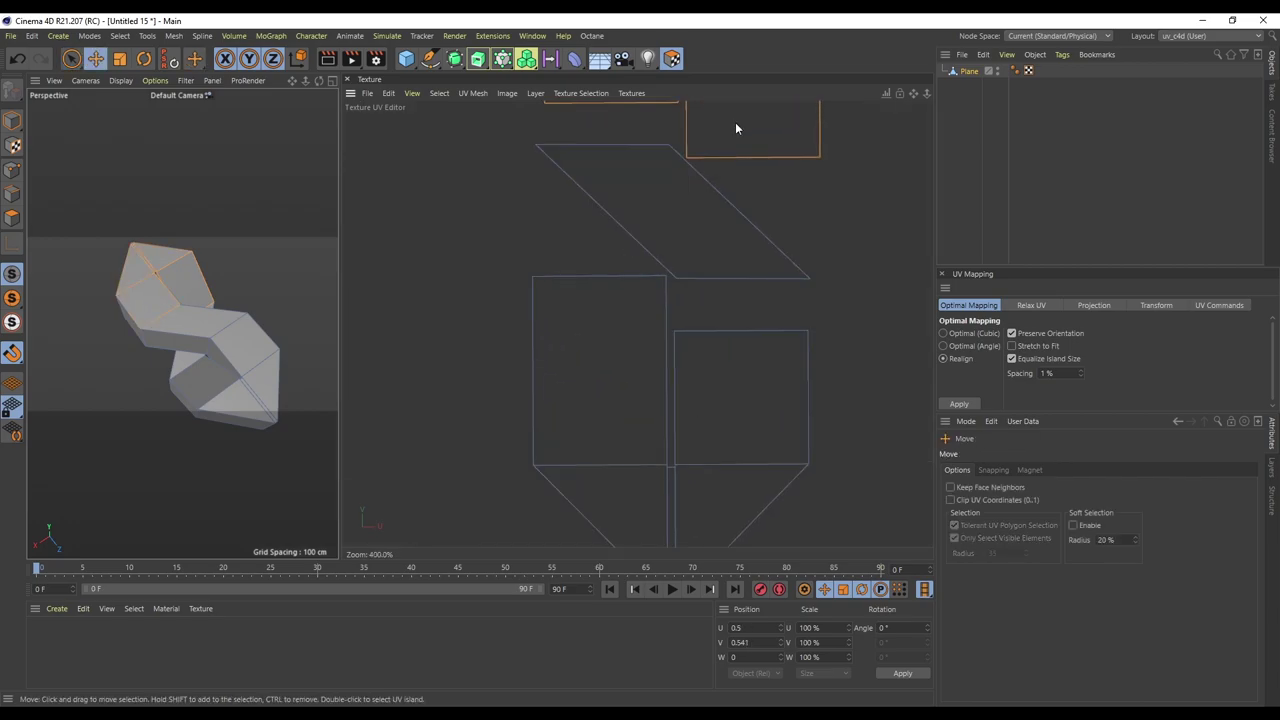
pyautogui.scroll(-5, 712, 262)
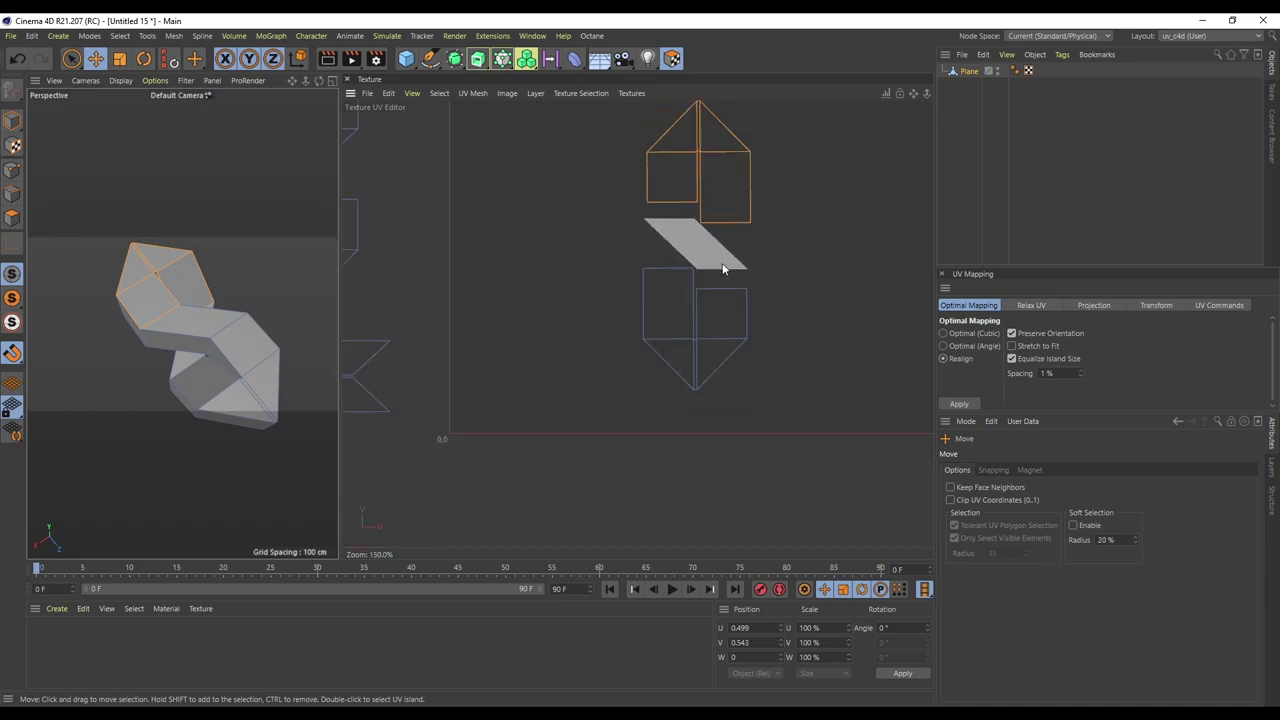
pyautogui.moveTo(732, 183); pyautogui.dragTo(728, 178)
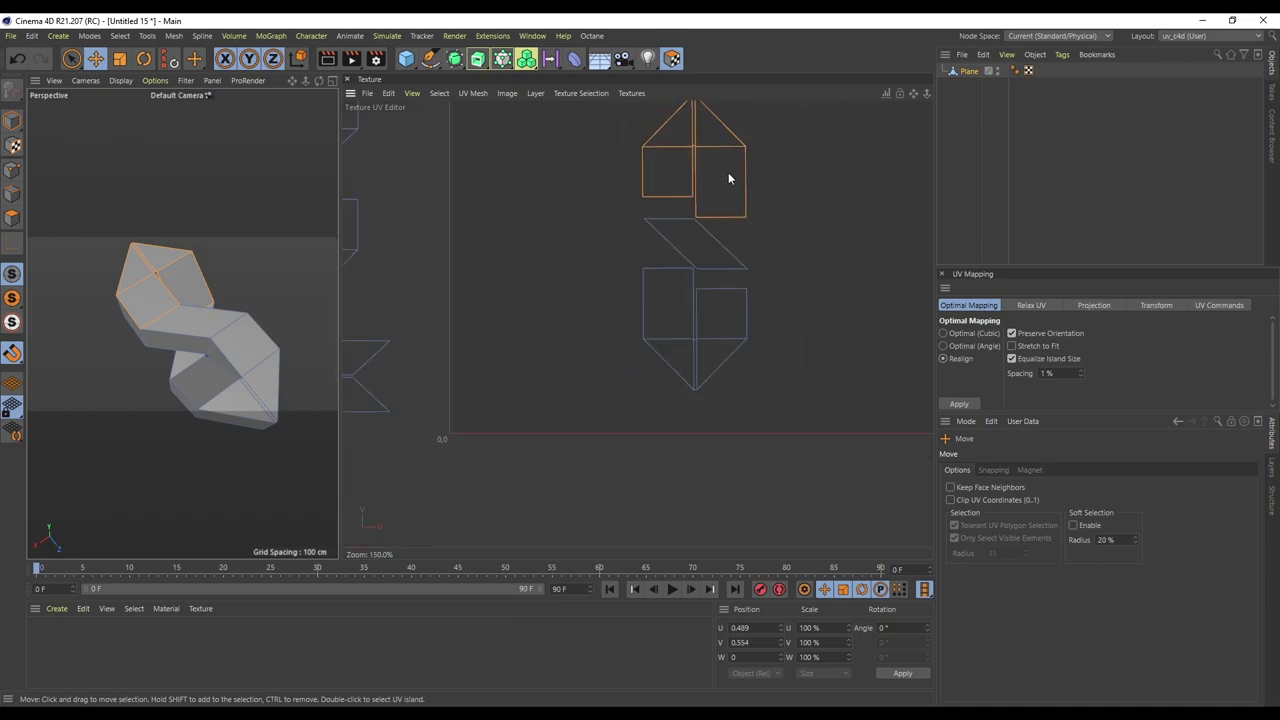
pyautogui.scroll(5, 701, 262)
pyautogui.click(703, 258)
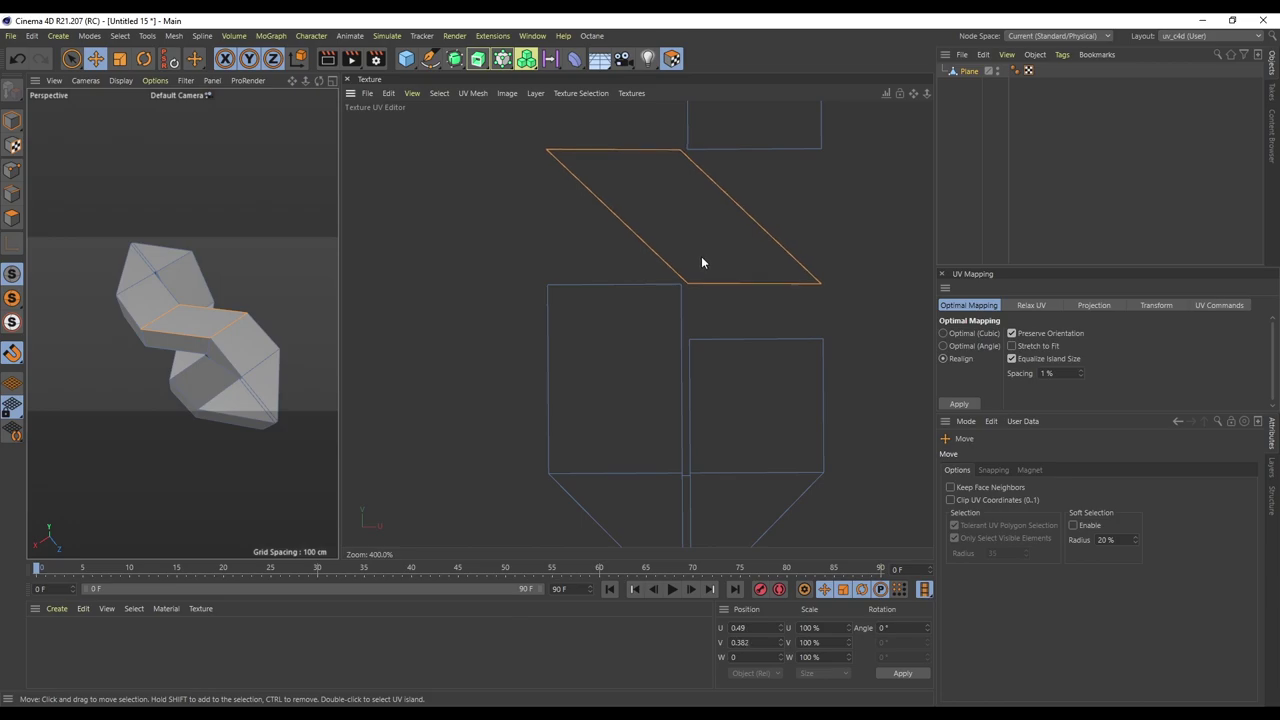
# Step: Separate the two remaining parallelograms by moving the upper one to about U -0.539, V 0.186
pyautogui.scroll(-5, 701, 260)
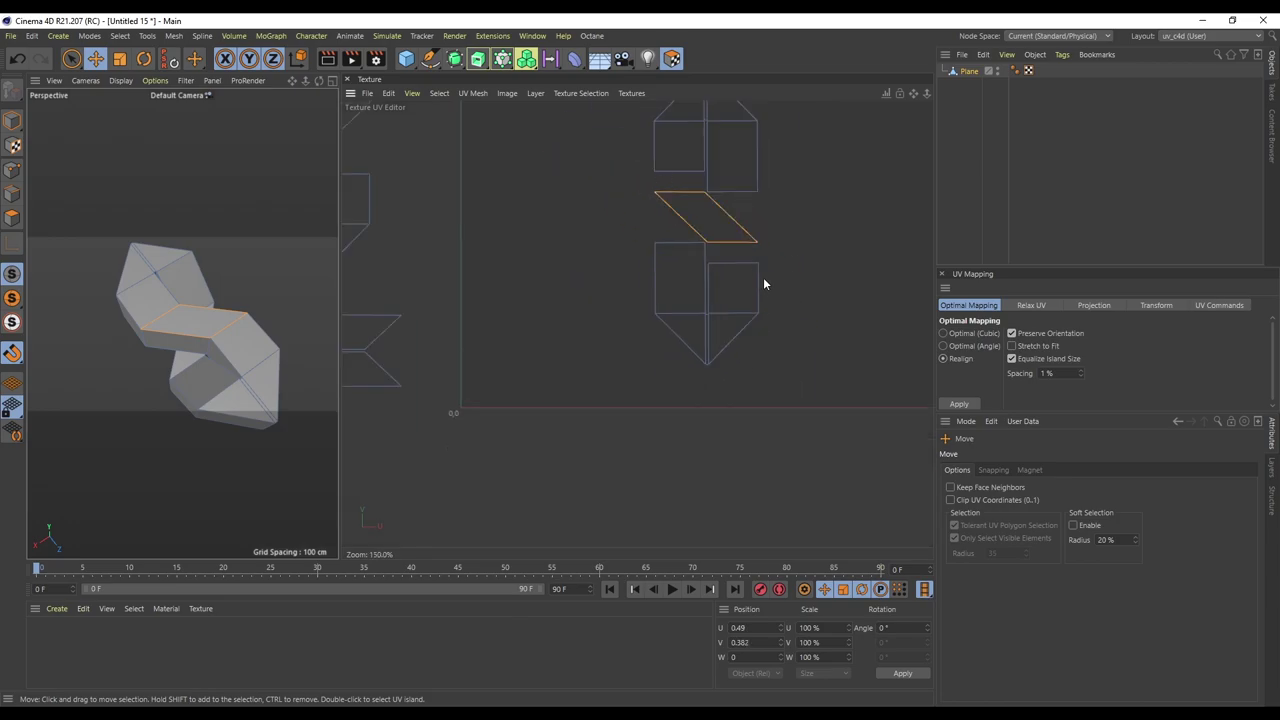
pyautogui.scroll(-3, 633, 327)
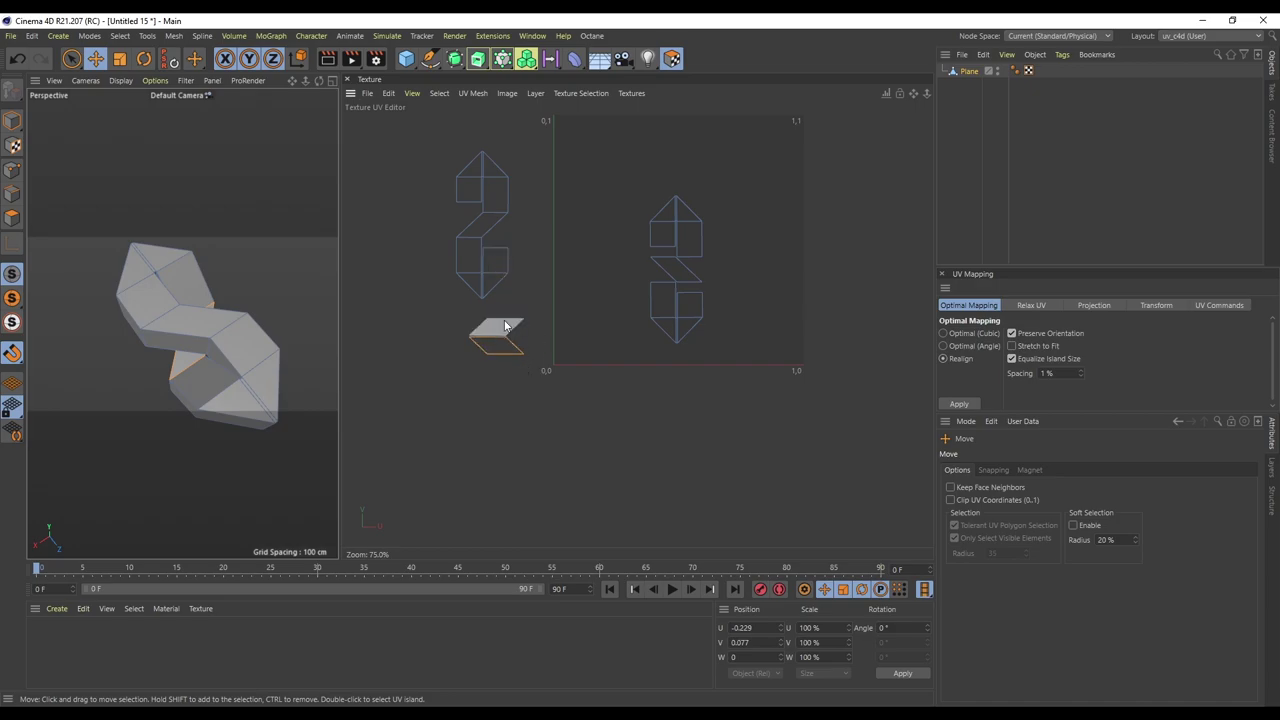
pyautogui.moveTo(505, 326); pyautogui.dragTo(494, 320)
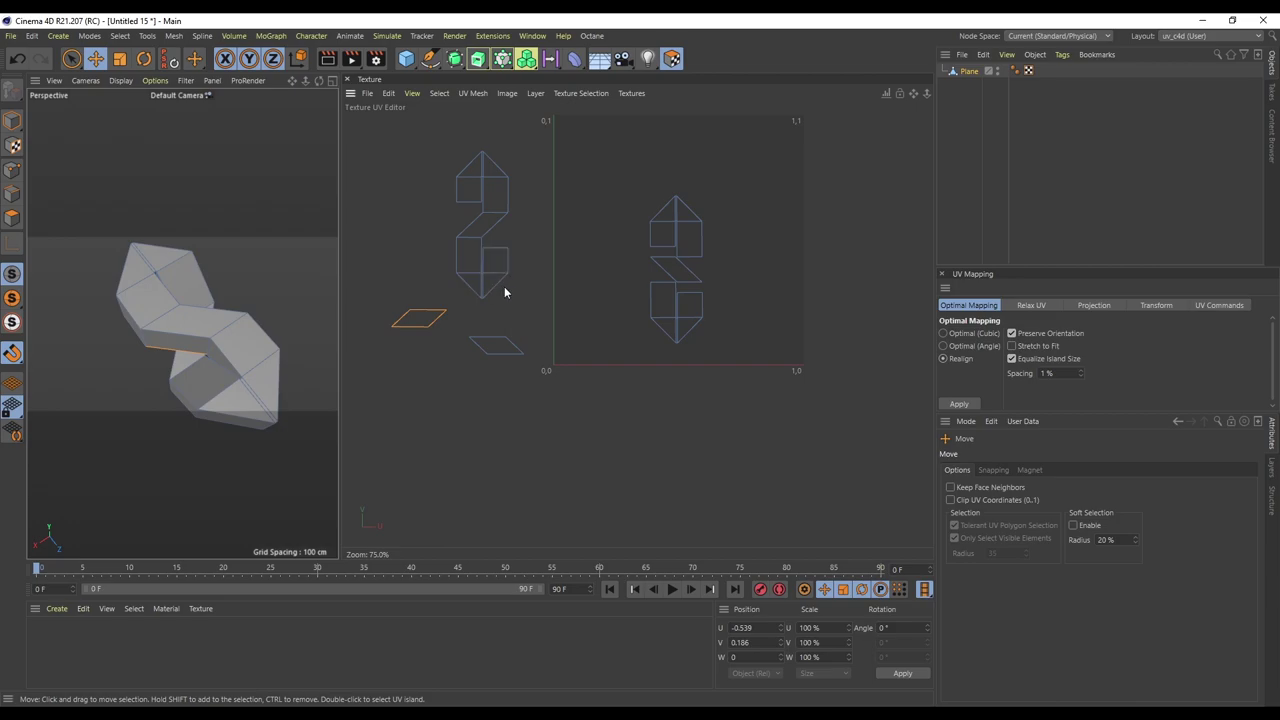
# Step: Select the whole reassembled S and move it to about U 0.637, V 0.341
pyautogui.press('space')
pyautogui.moveTo(672, 202)
pyautogui.mouseDown()
pyautogui.moveTo(663, 314)
pyautogui.moveTo(684, 308)
pyautogui.mouseUp()
pyautogui.press('space')
pyautogui.moveTo(679, 240); pyautogui.dragTo(720, 254)
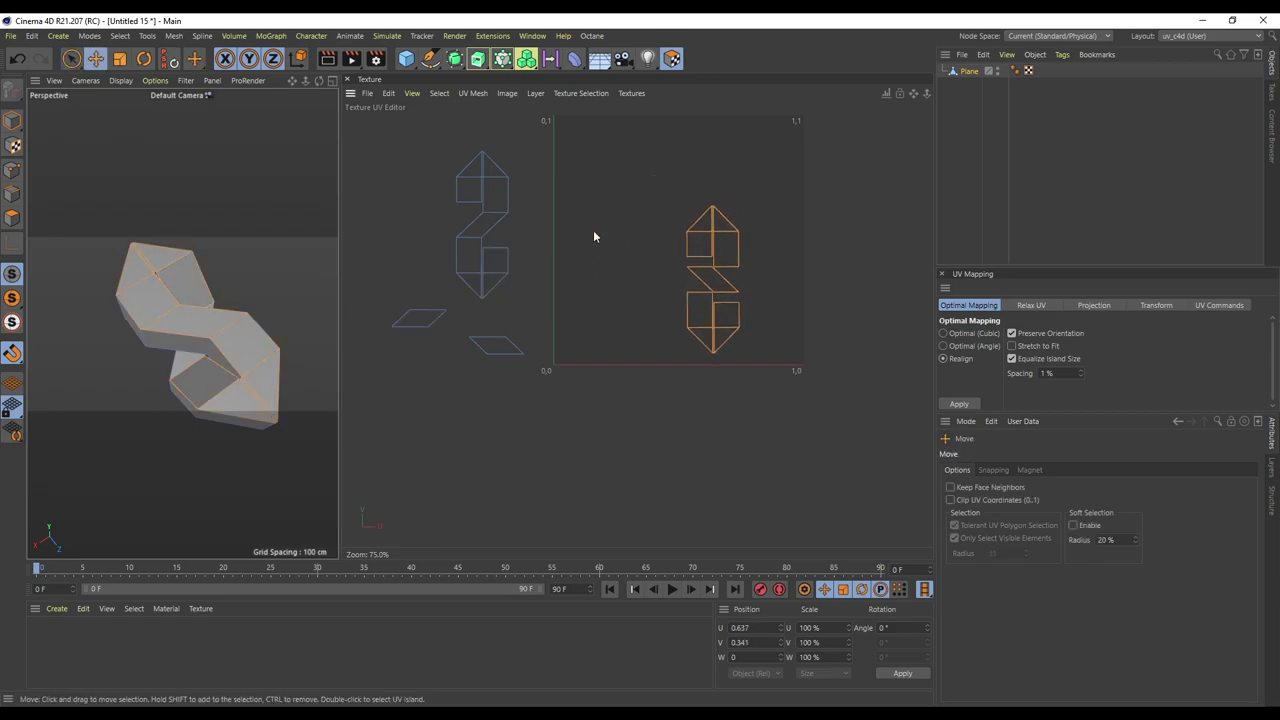
# Step: Select the other S island and place it beside the reassembled S at about U 0.399, V 0.341
pyautogui.press('9')
pyautogui.moveTo(480, 178); pyautogui.dragTo(480, 277)
pyautogui.press('e')
pyautogui.moveTo(492, 204); pyautogui.dragTo(665, 261)
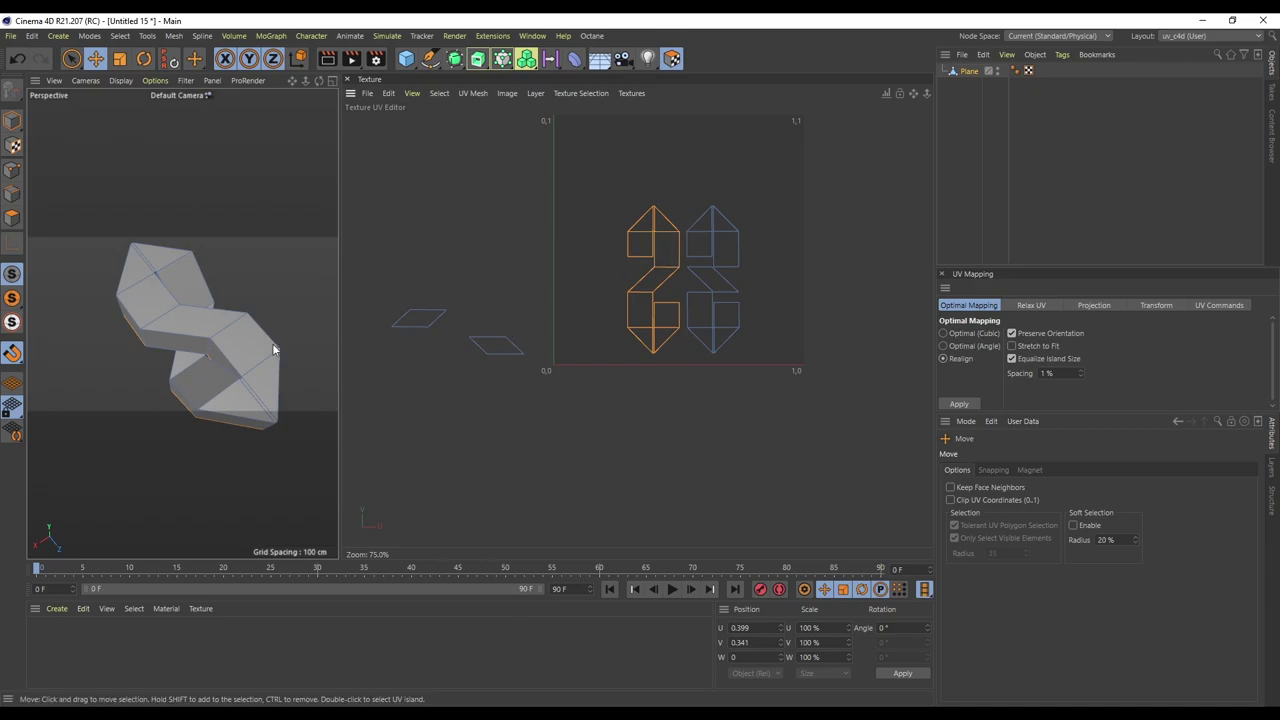
# Step: Rotate the farther loose parallelogram about 45° clockwise and place it beside the S pair at about U 0.181, V 0.348
pyautogui.moveTo(420, 326); pyautogui.dragTo(721, 260)
pyautogui.press('r')
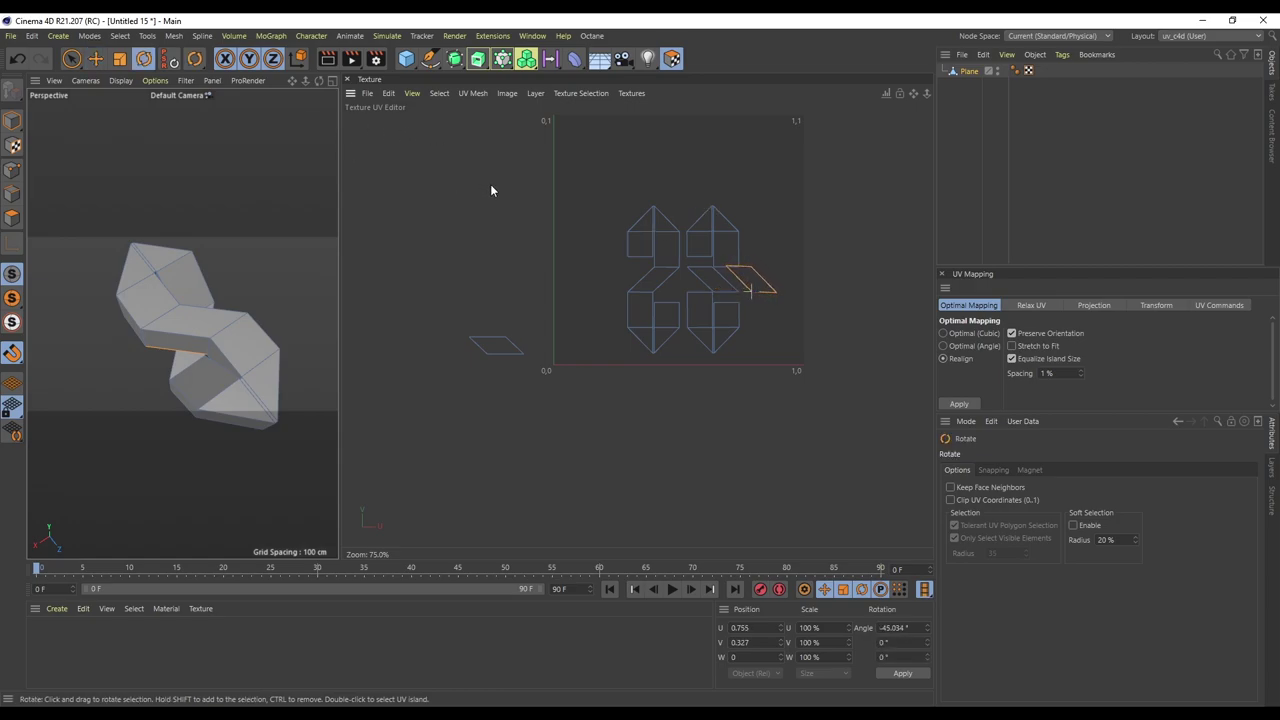
pyautogui.hotkey('ctrl', 'z')
pyautogui.press('e')
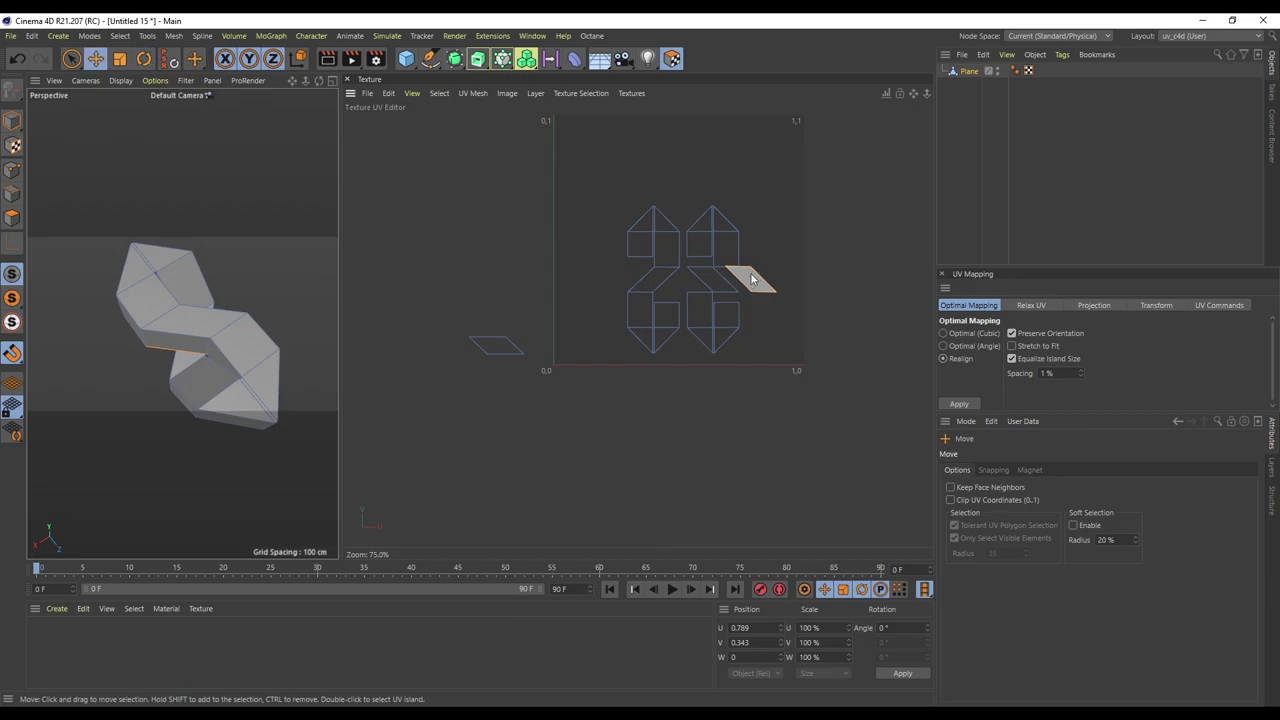
pyautogui.moveTo(750, 283); pyautogui.dragTo(686, 287)
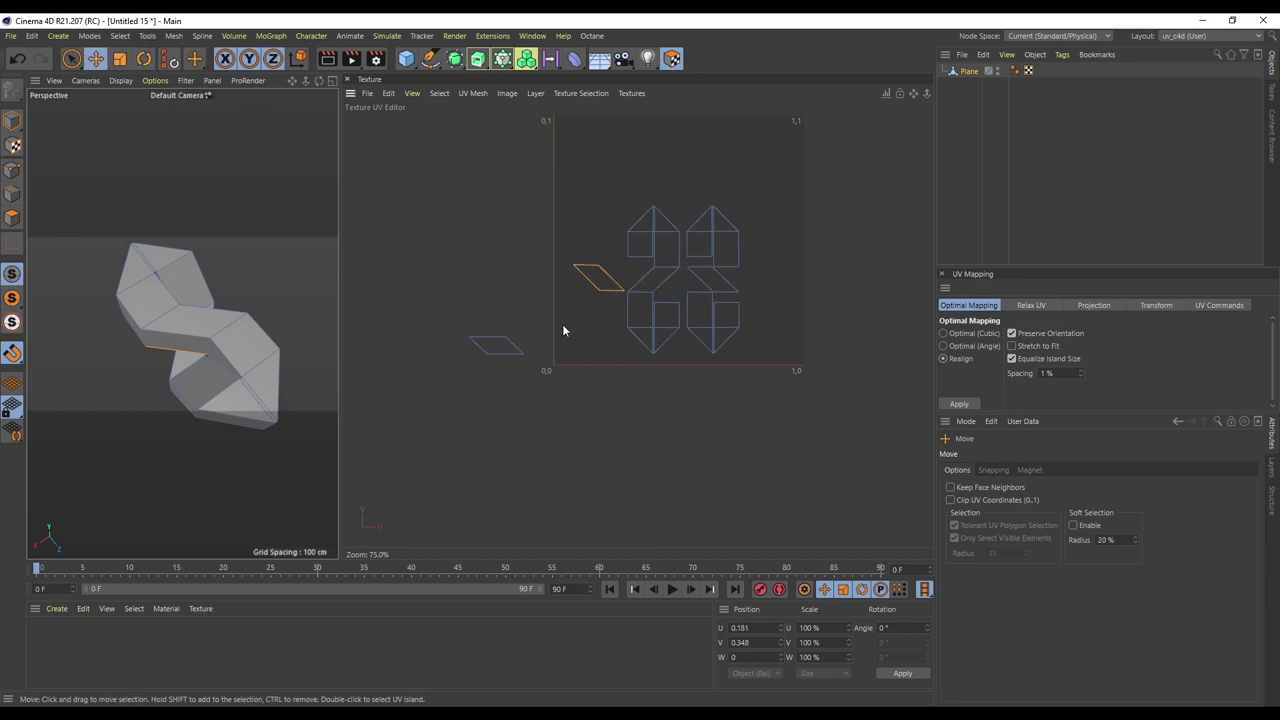
# Step: Rotate the last loose parallelogram to mirror the first one and place it on the opposite side of the S pair at about U 0.853, V 0.344
pyautogui.moveTo(503, 347); pyautogui.dragTo(16, 251)
pyautogui.press('r')
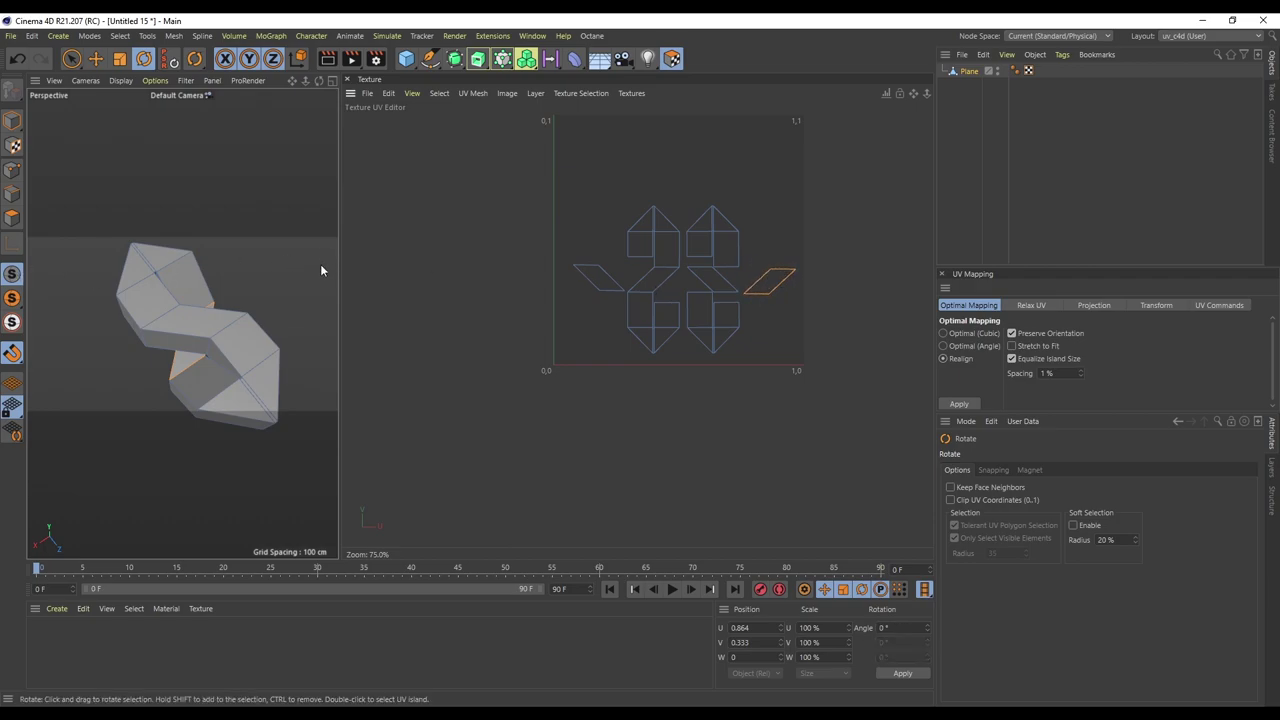
pyautogui.hotkey('ctrl', 'z')
pyautogui.press('e')
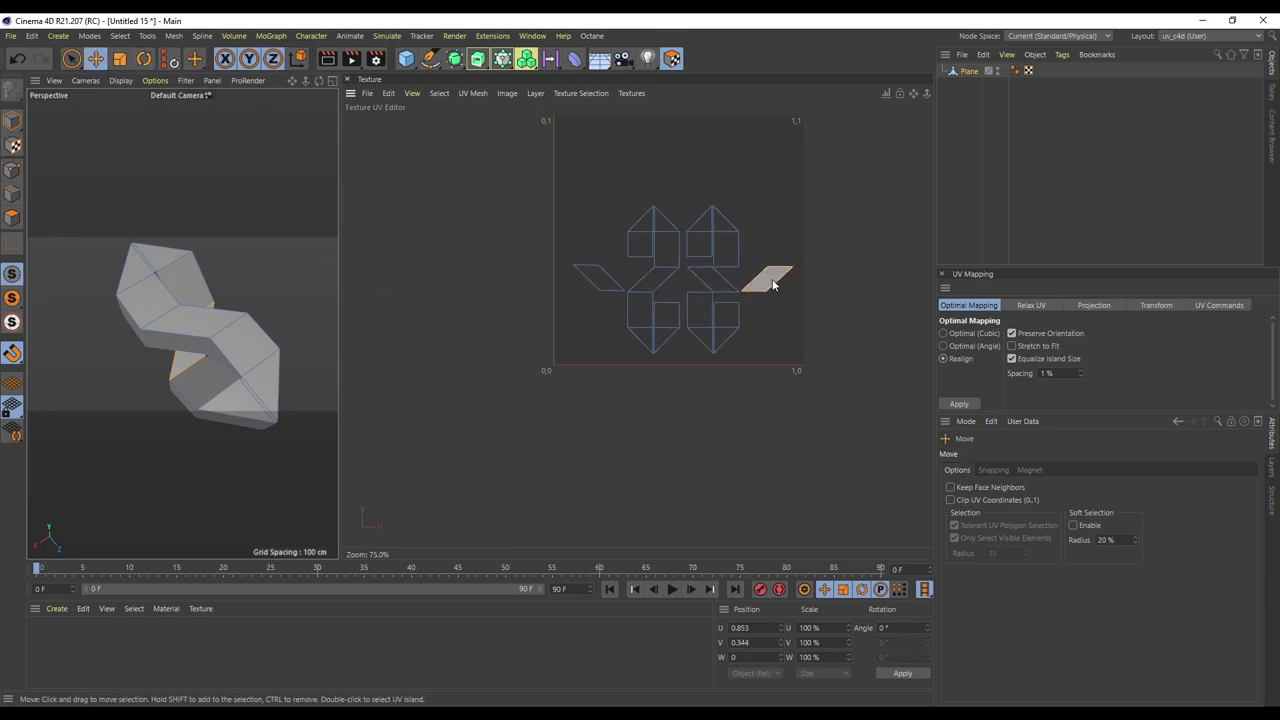
# Step: Select both S islands together with the two parallelograms and shift the group to about U 0.497, V 0.317
pyautogui.press('9')
pyautogui.moveTo(660, 230)
pyautogui.mouseDown()
pyautogui.moveTo(657, 214)
pyautogui.moveTo(663, 346)
pyautogui.moveTo(780, 277)
pyautogui.moveTo(705, 328)
pyautogui.moveTo(723, 324)
pyautogui.mouseUp()
pyautogui.press('e')
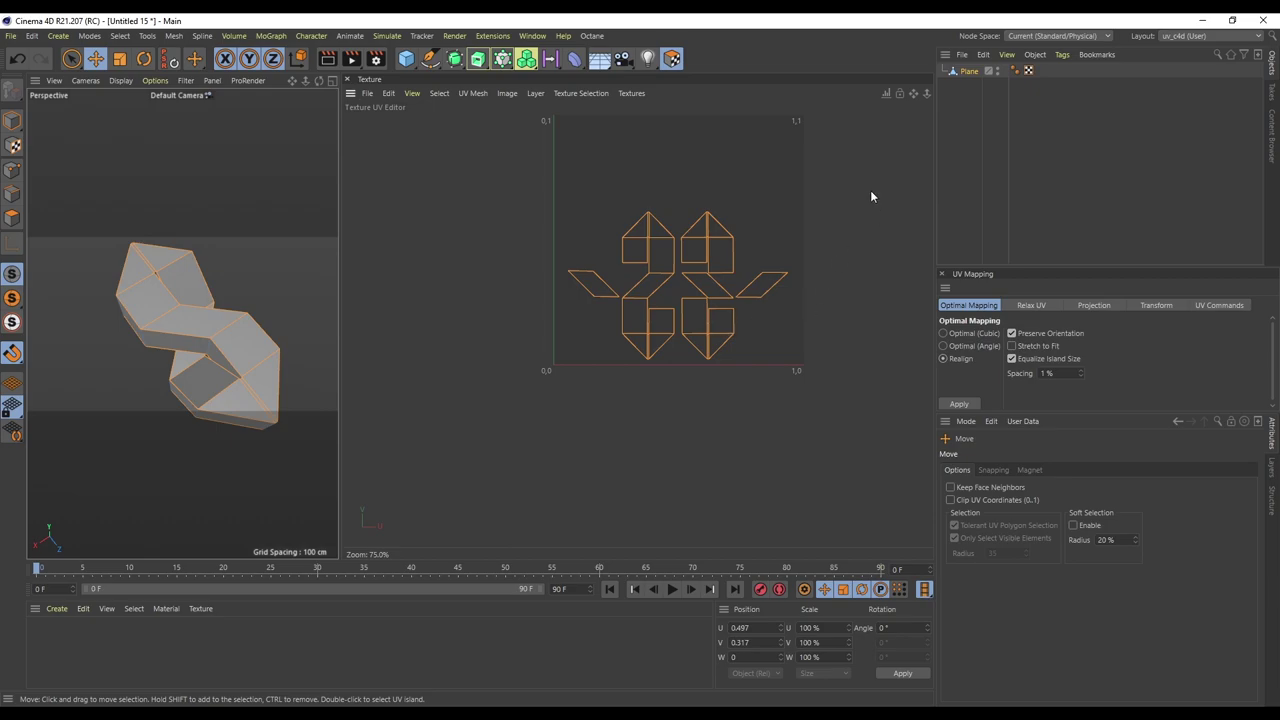
# Step: Select the two long strip islands and move them down into the UV square at about U 0.505, V 0.819
pyautogui.scroll(-4, 835, 198)
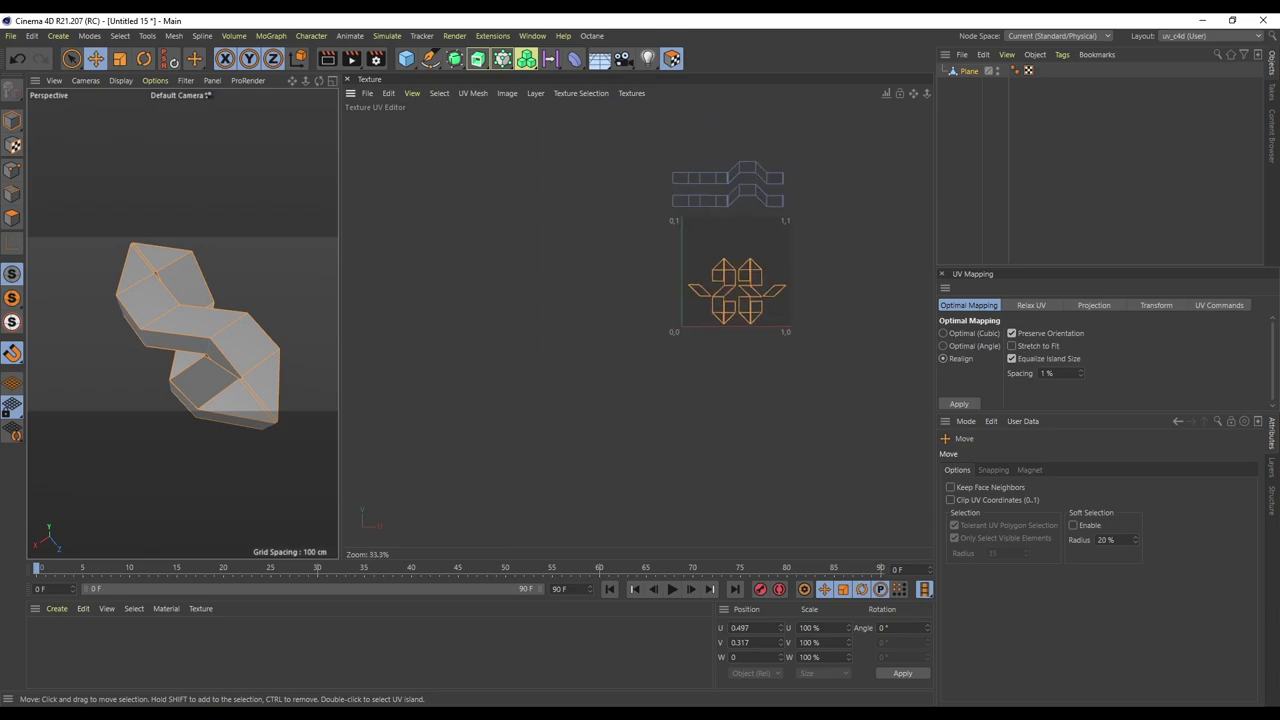
pyautogui.keyDown('alt'); pyautogui.moveTo(698, 226); pyautogui.dragTo(663, 251, button='middle'); pyautogui.keyUp('alt')
pyautogui.press('space')
pyautogui.moveTo(754, 217)
pyautogui.mouseDown()
pyautogui.moveTo(651, 217)
pyautogui.moveTo(731, 274)
pyautogui.mouseUp()
pyautogui.press('space')
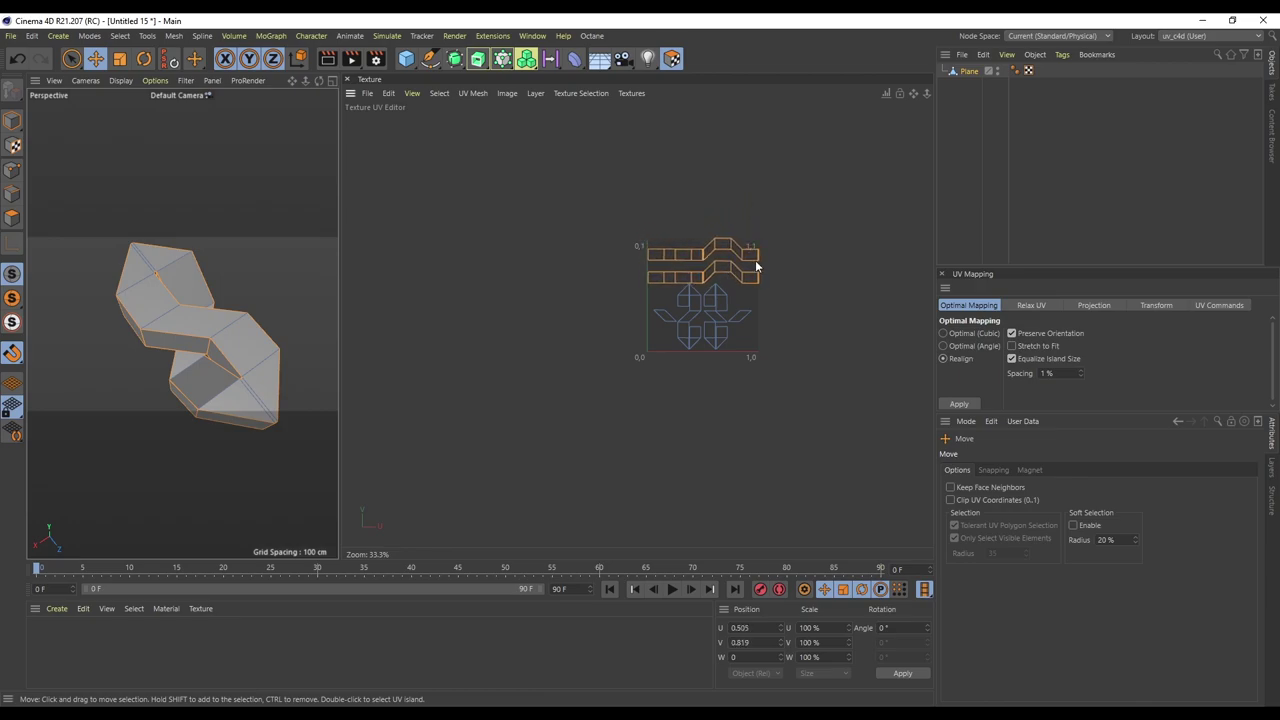
# Step: Fine-align the two strip islands with the sides of the UV square at U 0.5, V 0.82
pyautogui.scroll(6, 756, 266)
pyautogui.keyDown('alt'); pyautogui.moveTo(516, 306); pyautogui.dragTo(655, 284, button='middle'); pyautogui.keyUp('alt')
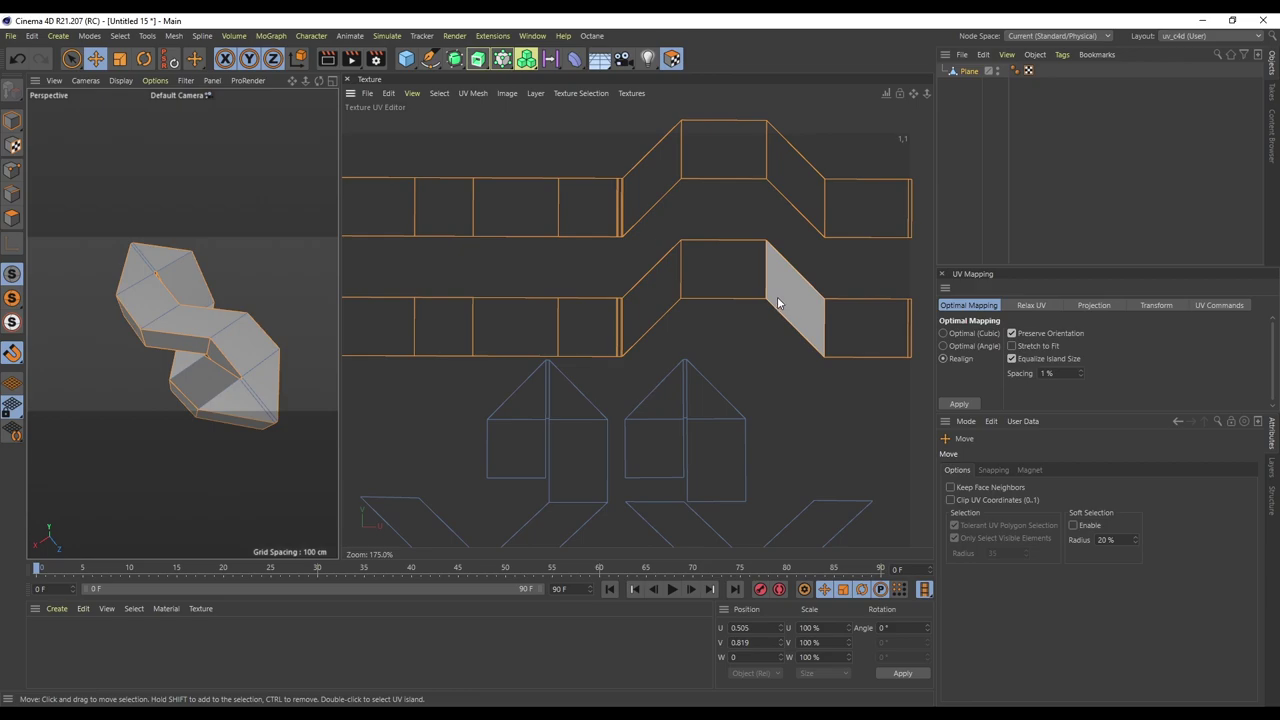
pyautogui.moveTo(777, 296); pyautogui.dragTo(774, 296)
pyautogui.scroll(-4, 710, 320)
pyautogui.scroll(1, 696, 326)
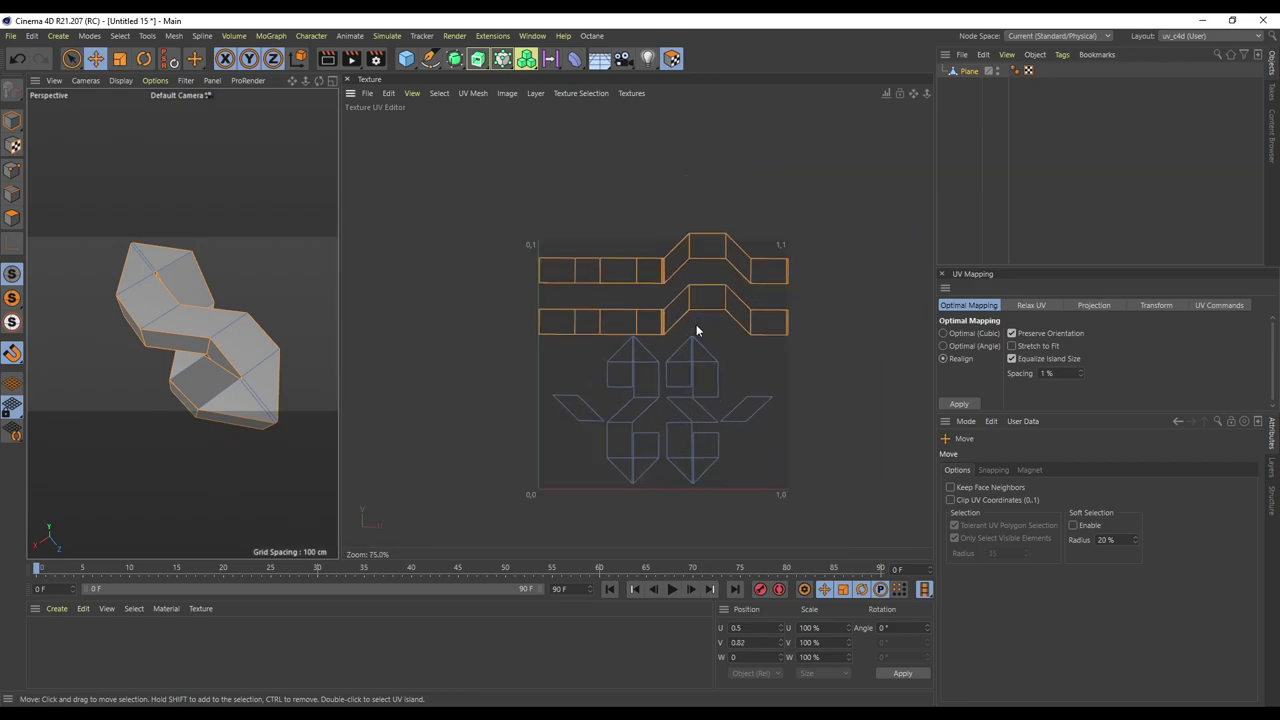
# Step: Select all UV islands and scale them uniformly to about 97.3%
pyautogui.moveTo(706, 307); pyautogui.dragTo(697, 332)
pyautogui.hotkey('ctrl', 'a')
pyautogui.press('t')
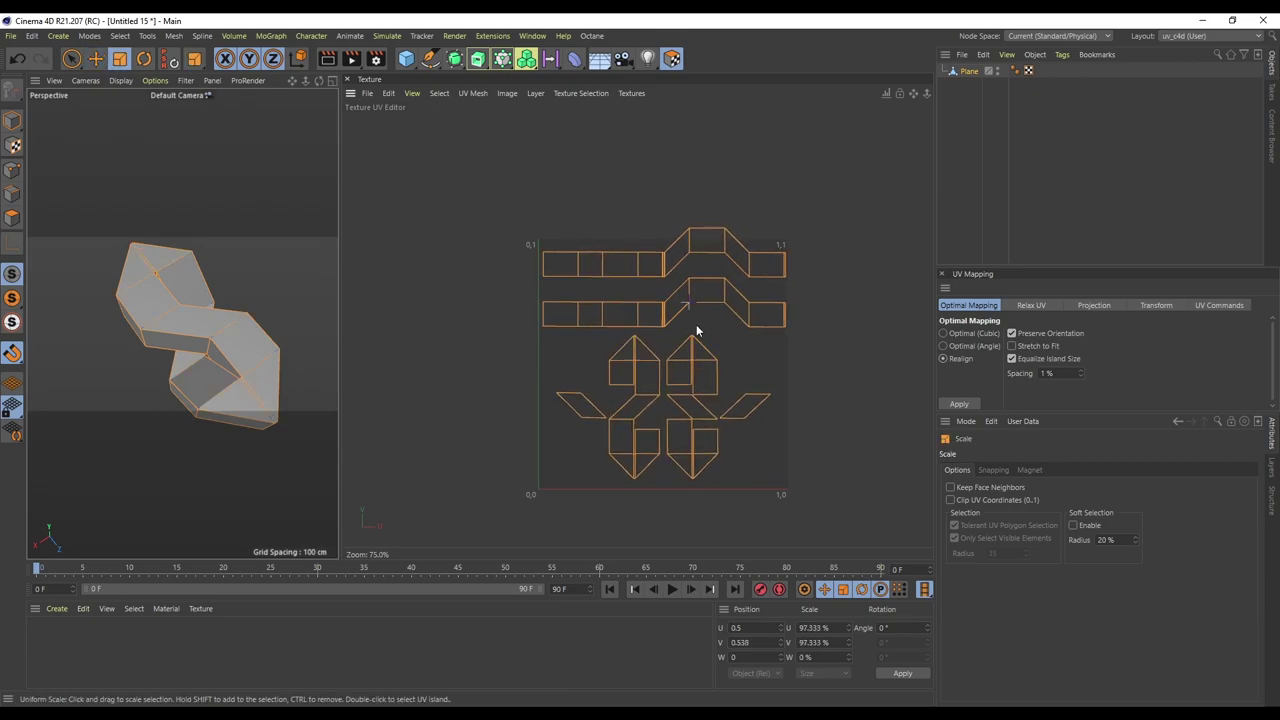
# Step: Move the upper strip island down close to the lower strip at about U 0.5, V 0.87, and clear the selection
pyautogui.press('9')
pyautogui.click(759, 267)
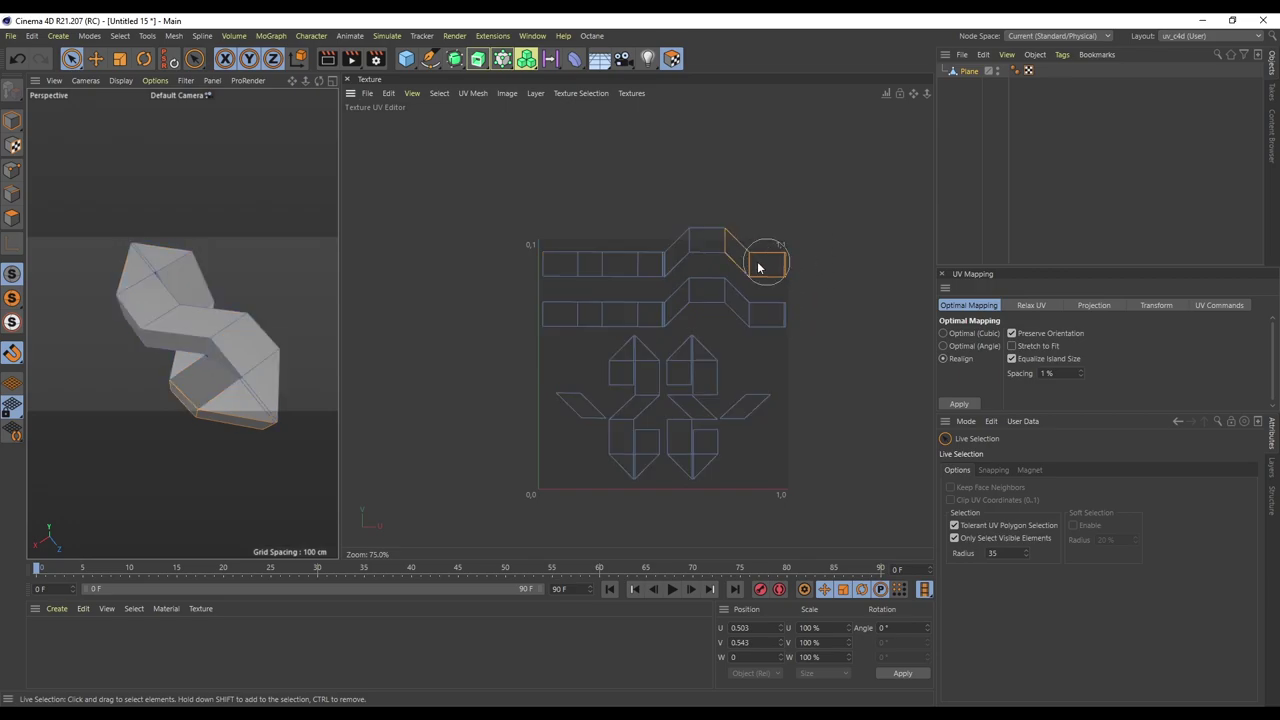
pyautogui.moveTo(759, 267)
pyautogui.mouseDown()
pyautogui.moveTo(633, 262)
pyautogui.moveTo(711, 263)
pyautogui.mouseUp()
pyautogui.press('r')
pyautogui.press('e')
pyautogui.press('9')
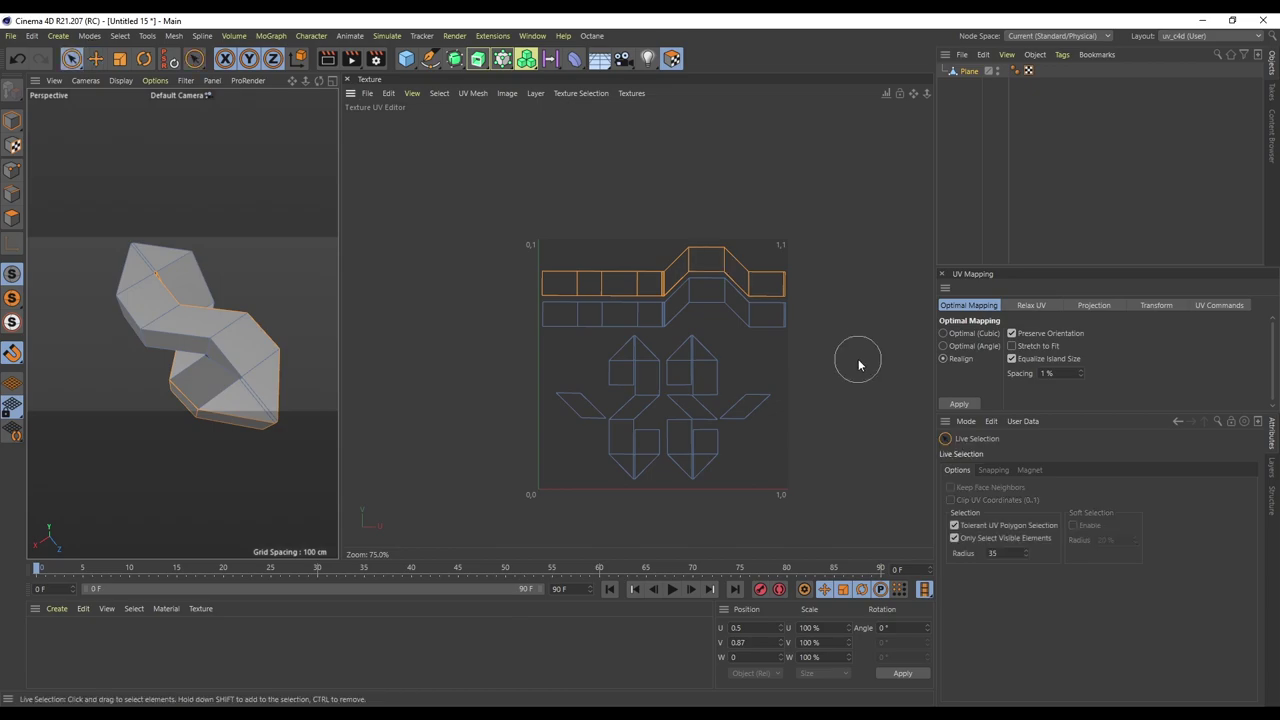
pyautogui.click(371, 286)
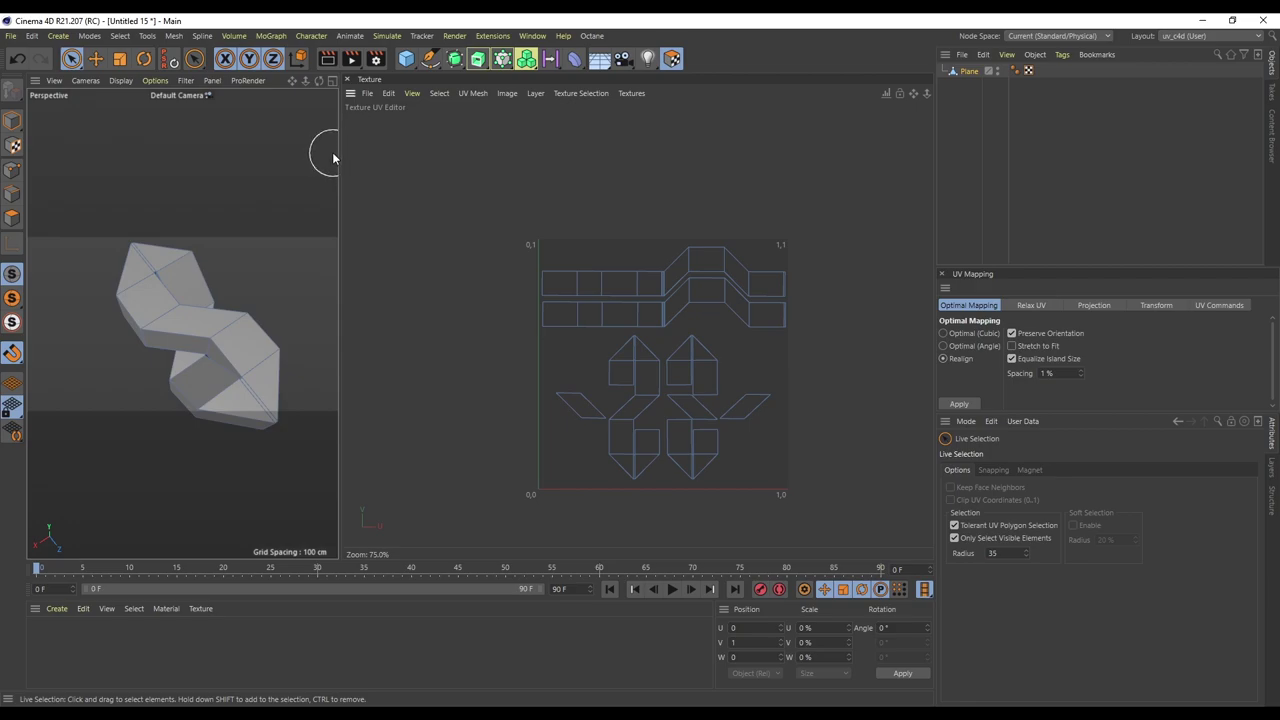
# Step: Enlarge the perspective view beside the UV editor and rename the Plane object as Universal_S_LP
pyautogui.moveTo(338, 158); pyautogui.dragTo(704, 181)
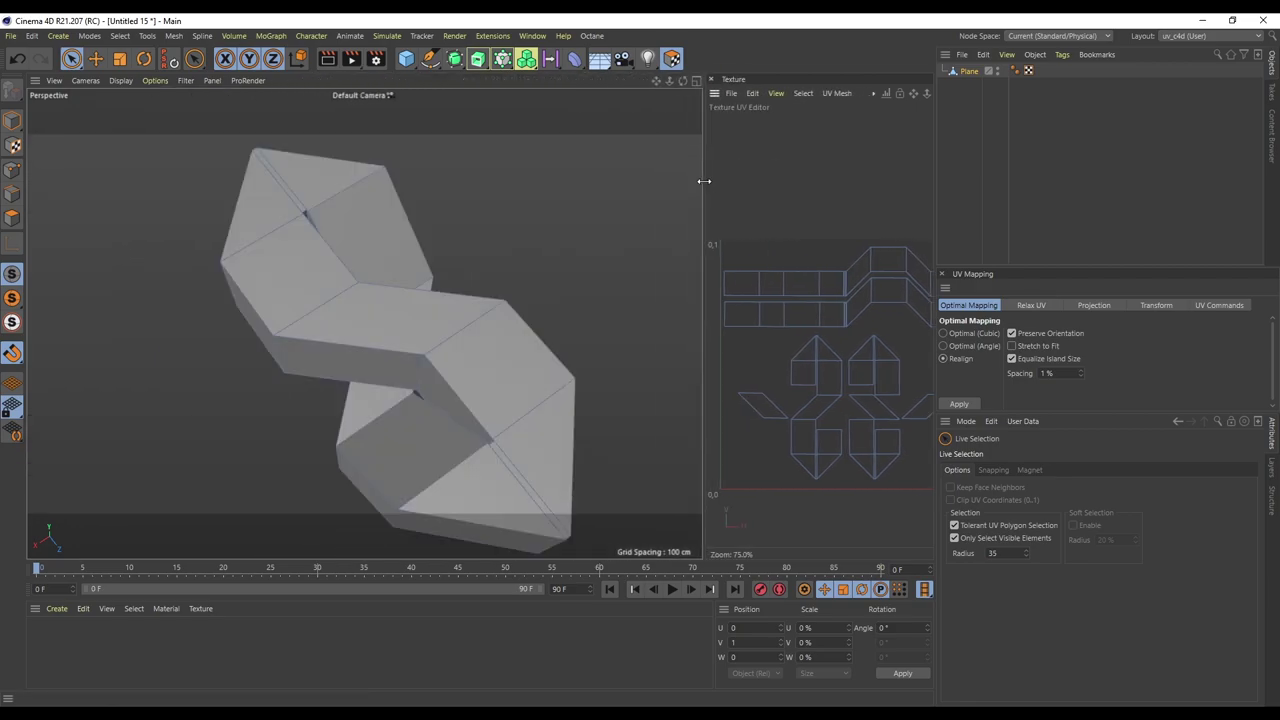
pyautogui.moveTo(676, 82); pyautogui.dragTo(656, 79)
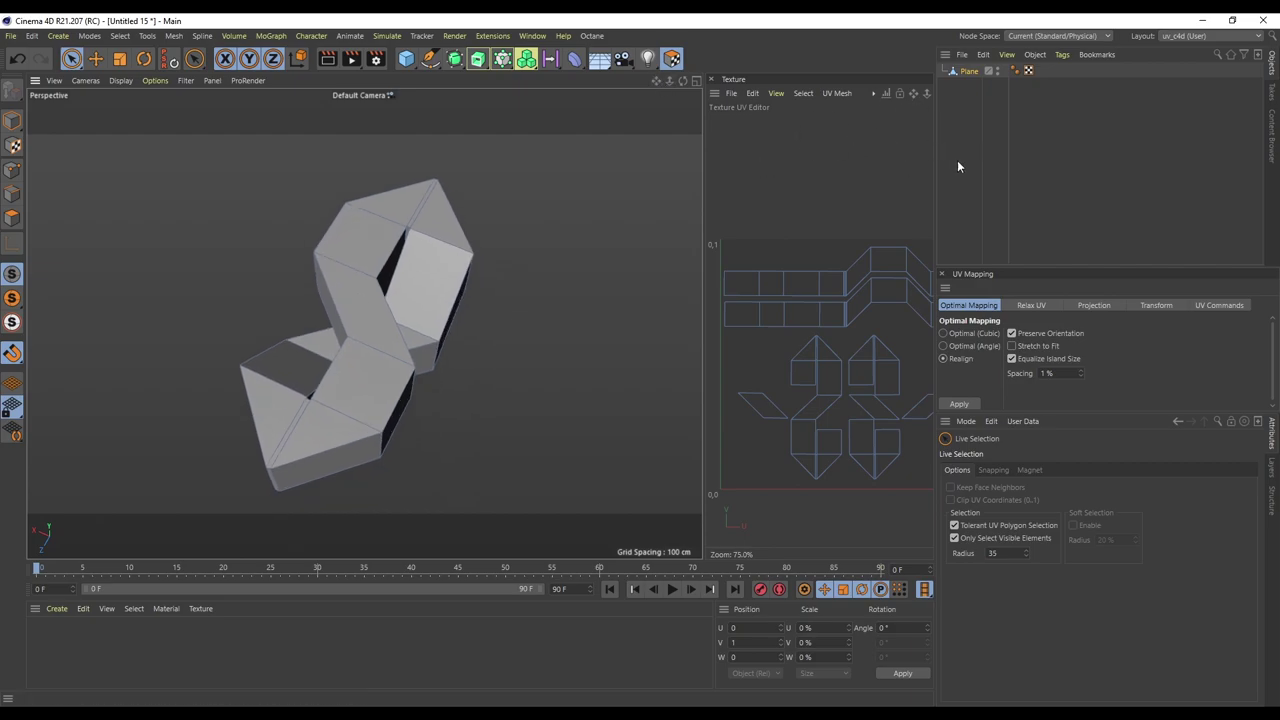
pyautogui.click(966, 73)
pyautogui.doubleClick(969, 72)
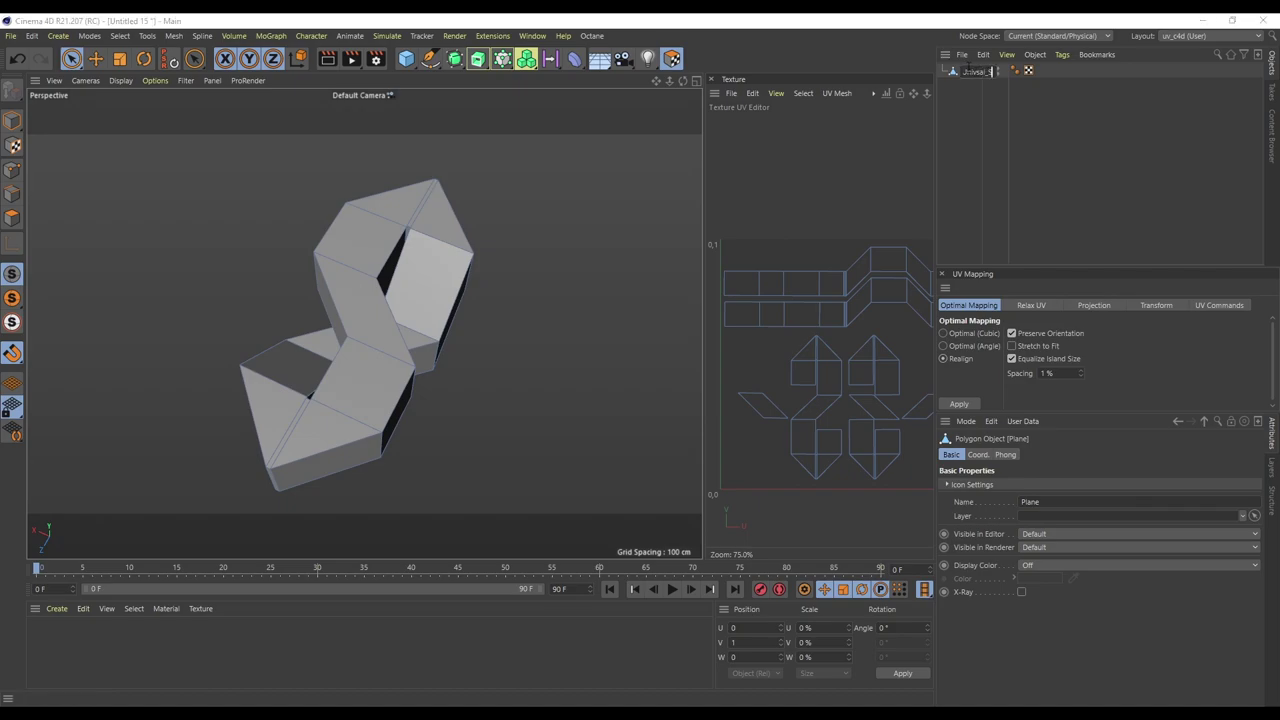
pyautogui.write('Univsal_S_LP')
pyautogui.press('Return')
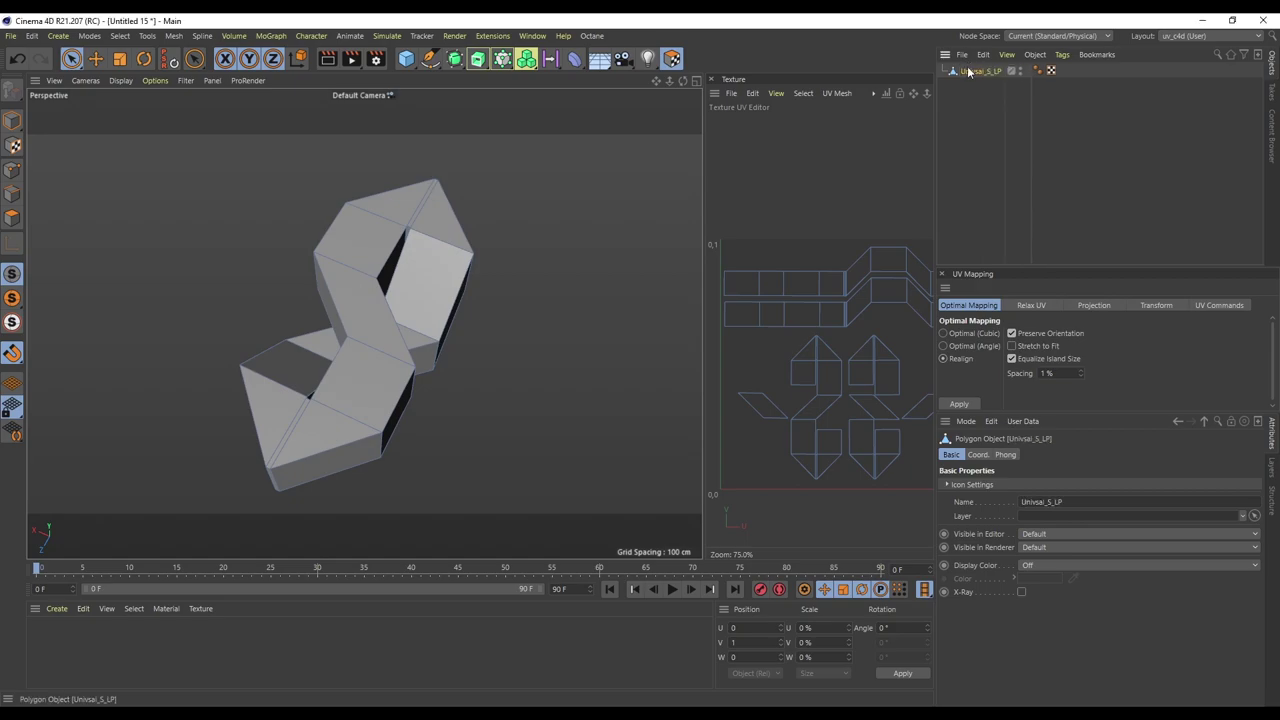
pyautogui.doubleClick(975, 72)
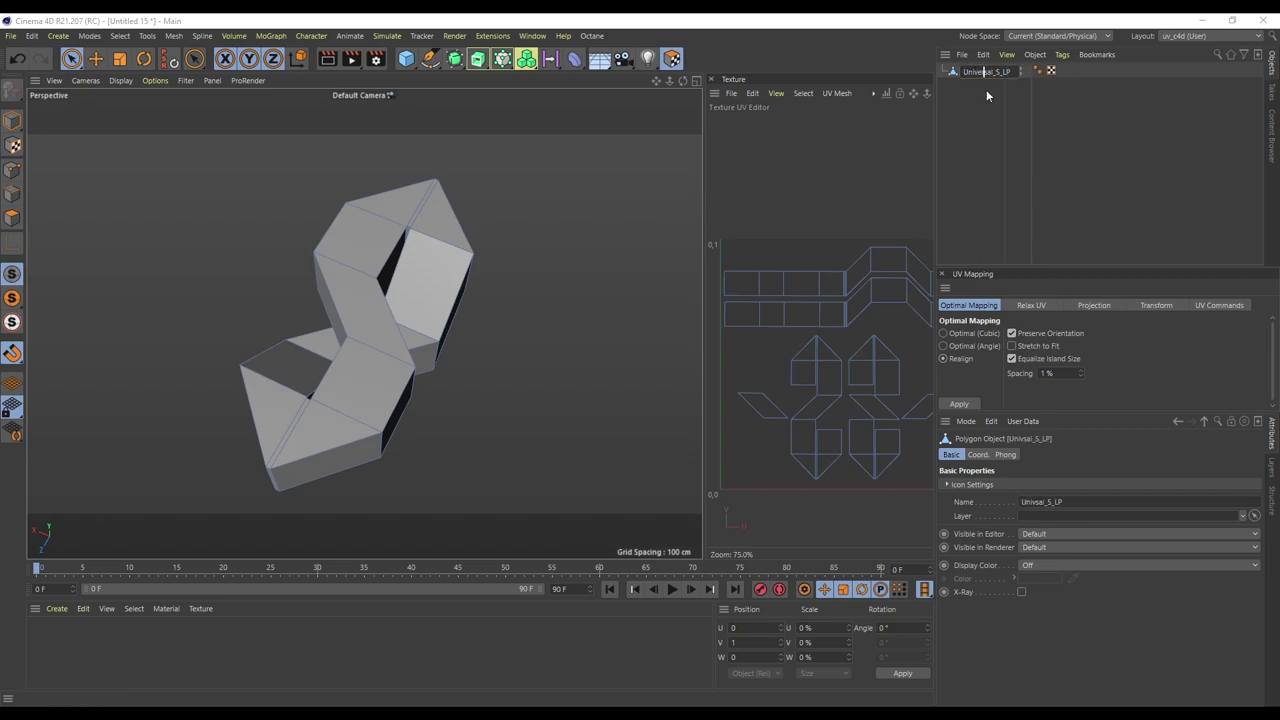
pyautogui.write('er')
pyautogui.press('Return')
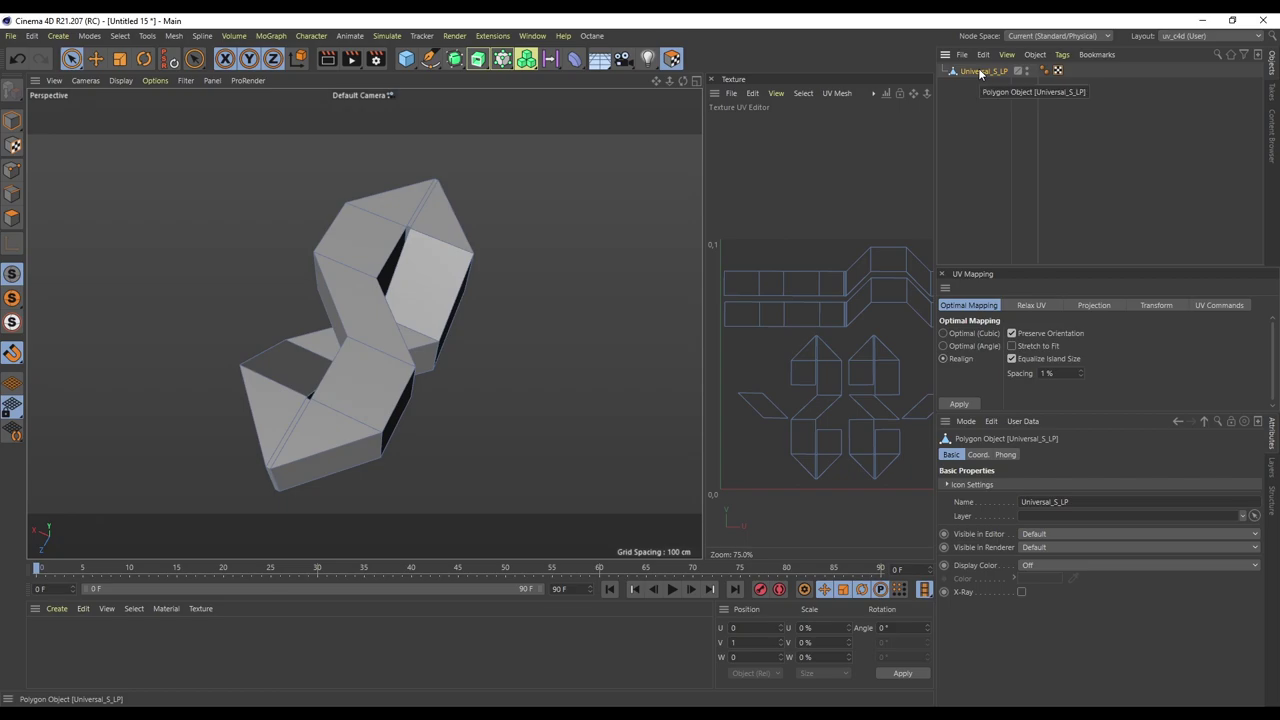
# Step: Duplicate the Universal_S_LP object as Universal_S_HP and hide the low-poly original
pyautogui.keyDown('ctrl'); pyautogui.moveTo(980, 74); pyautogui.dragTo(977, 100); pyautogui.keyUp('ctrl')
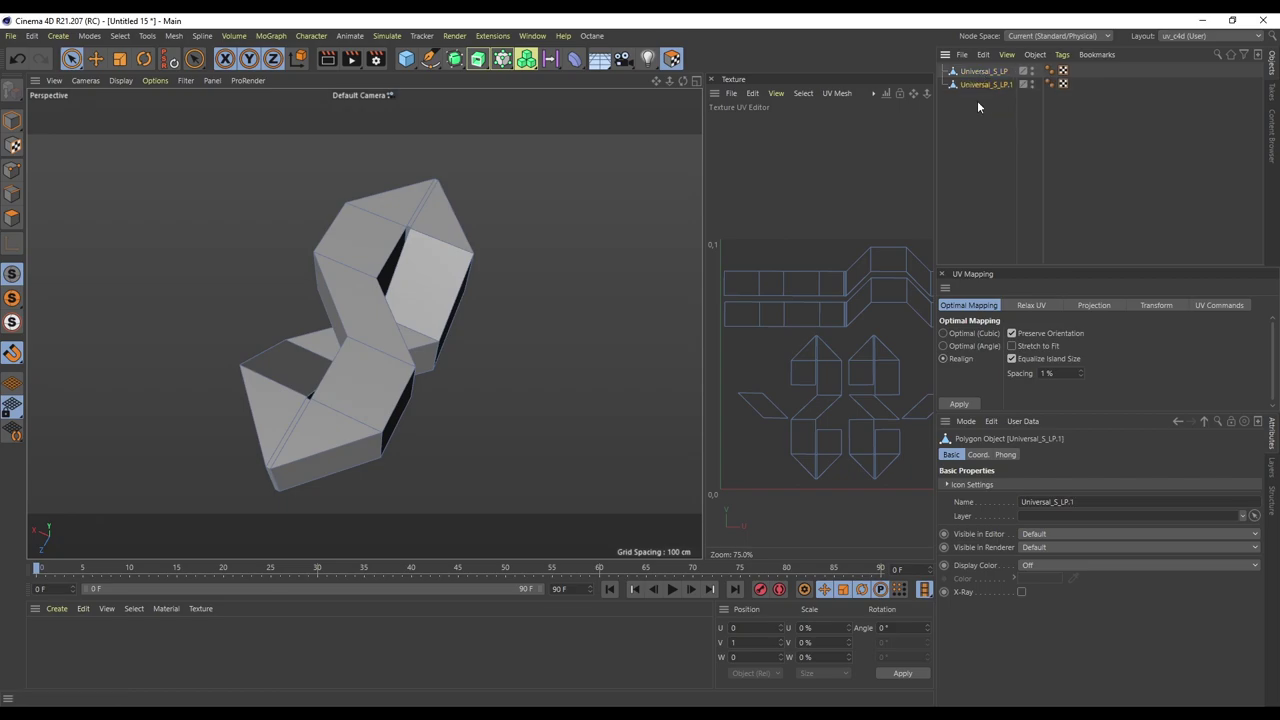
pyautogui.doubleClick(1008, 87)
pyautogui.write('HP')
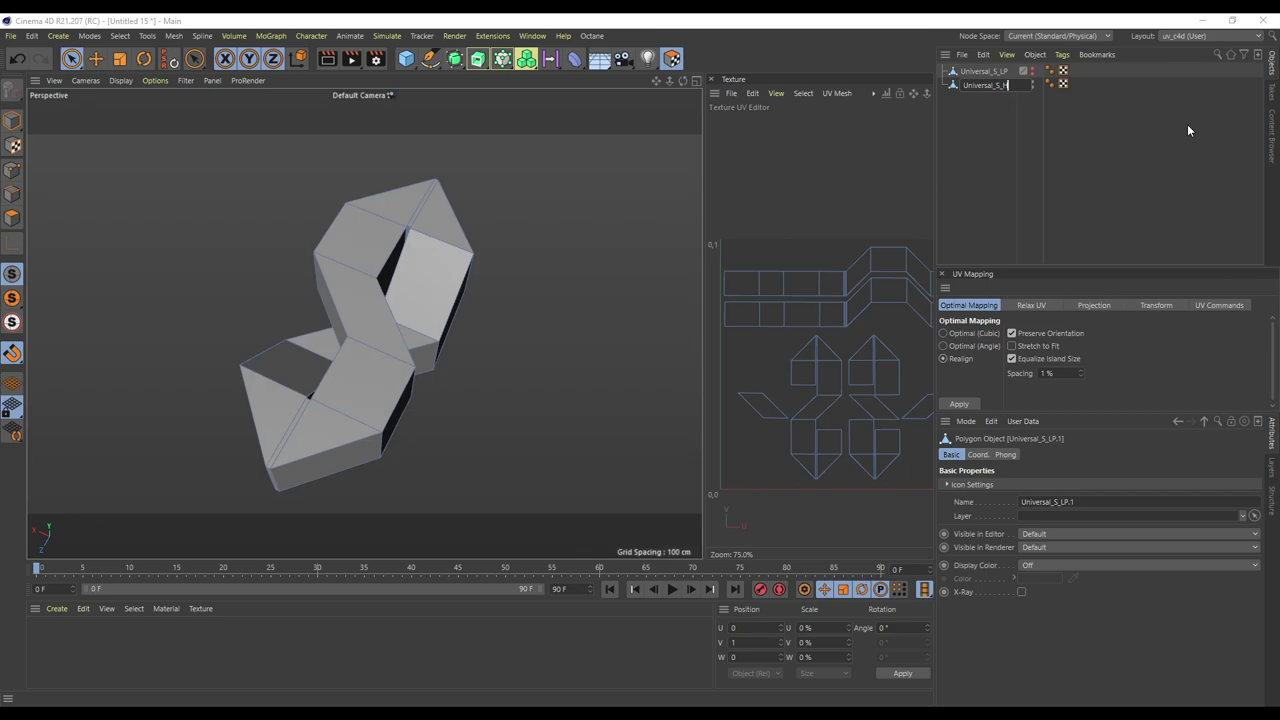
pyautogui.press('Return')
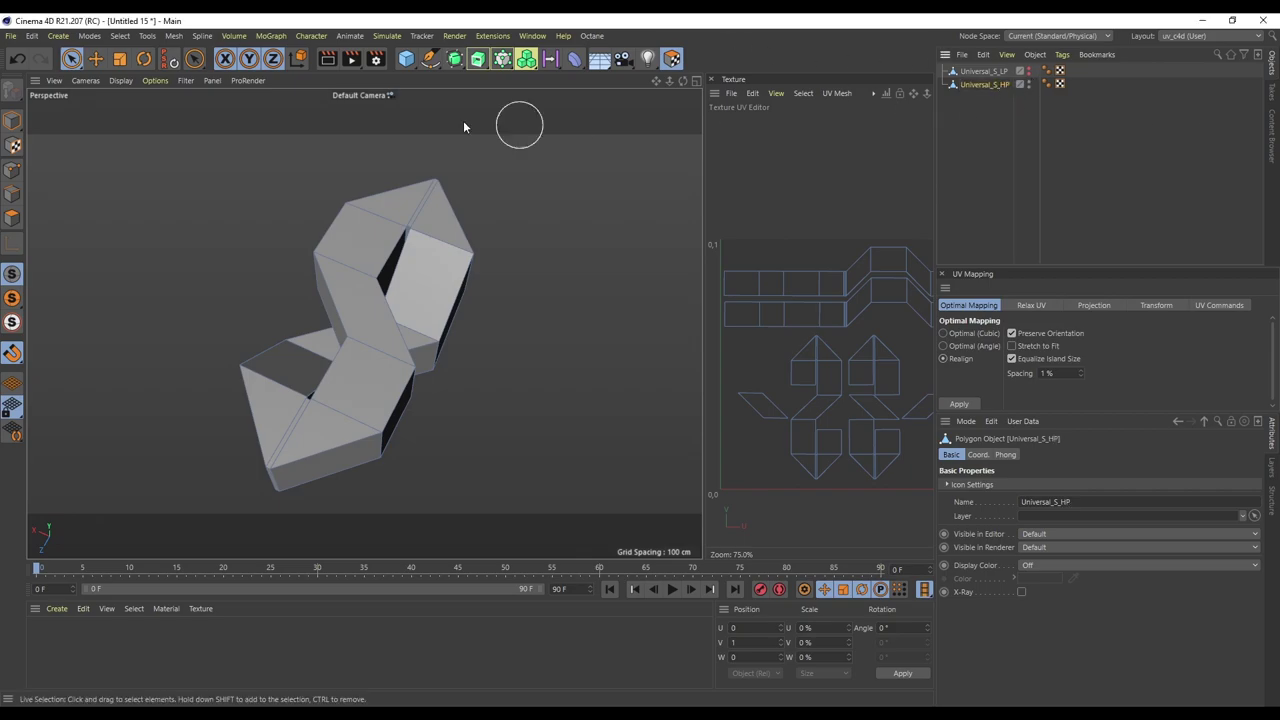
# Step: Place Universal_S_HP under a Subdivision Surface, select its mesh and toggle the subdivision to compare the shape with and without smoothing
pyautogui.keyDown('alt'); pyautogui.click(454, 58); pyautogui.keyUp('alt')
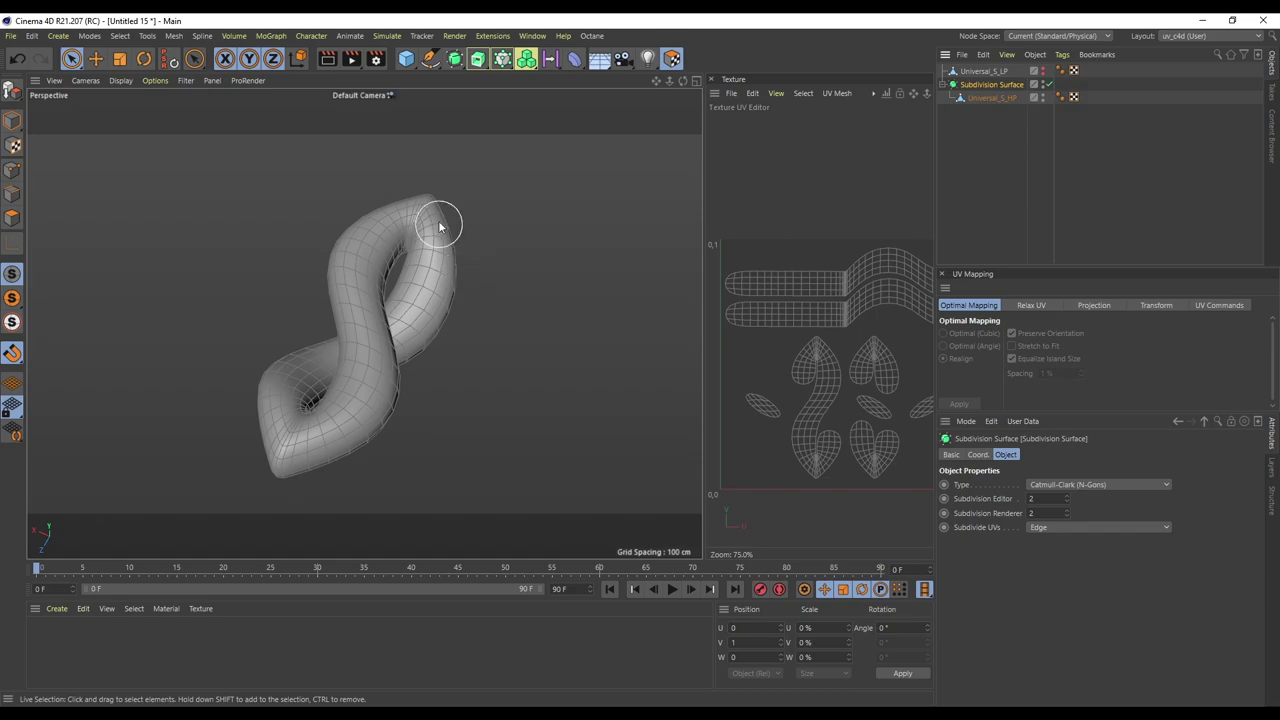
pyautogui.click(995, 97)
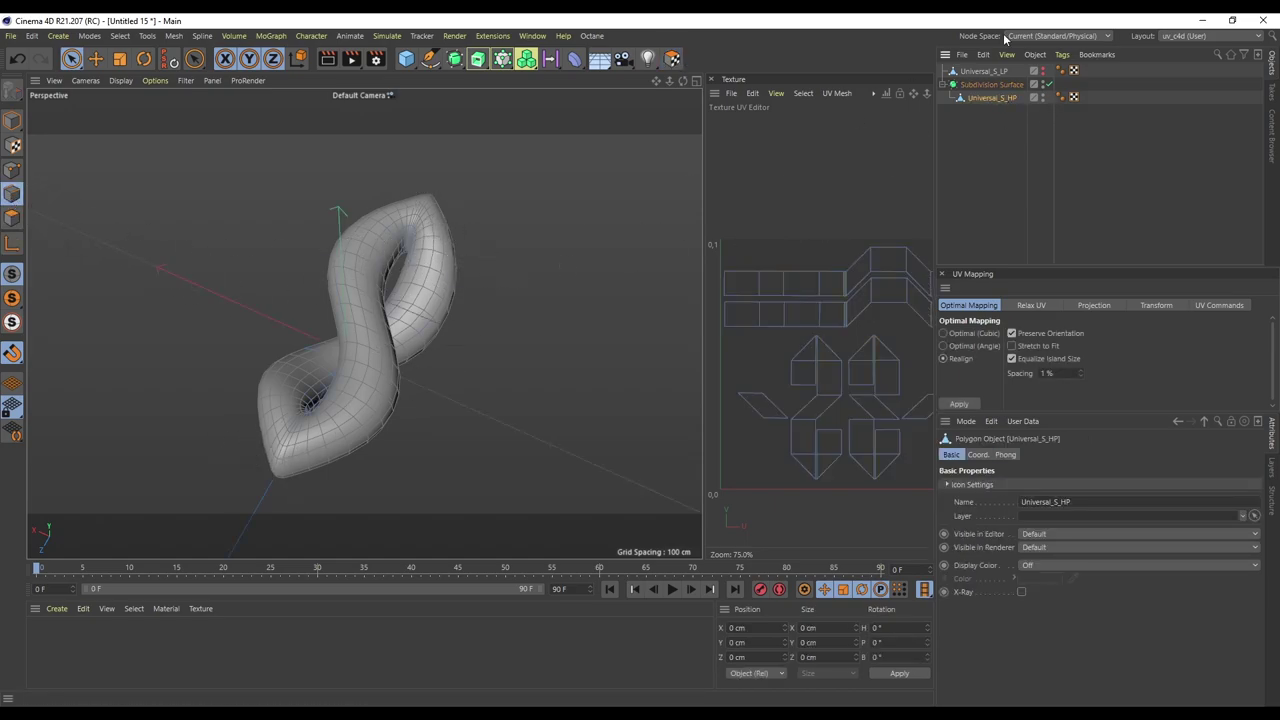
pyautogui.click(1048, 84)
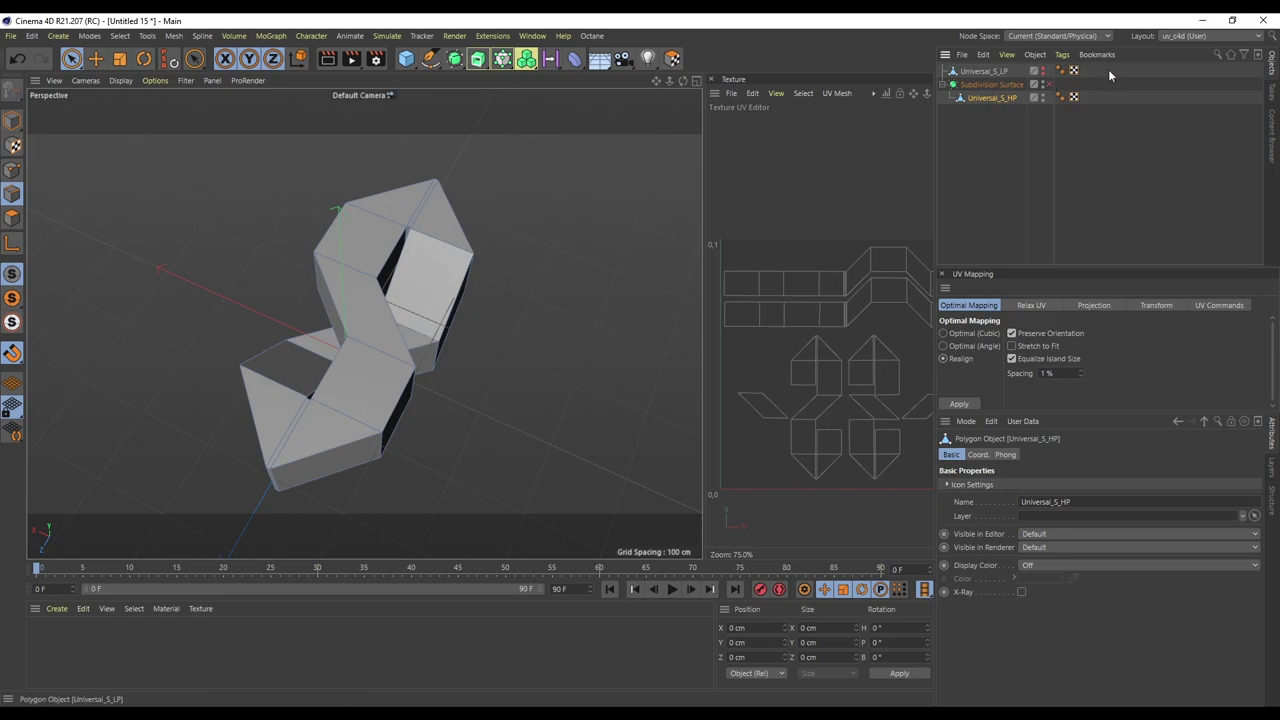
pyautogui.click(1049, 84)
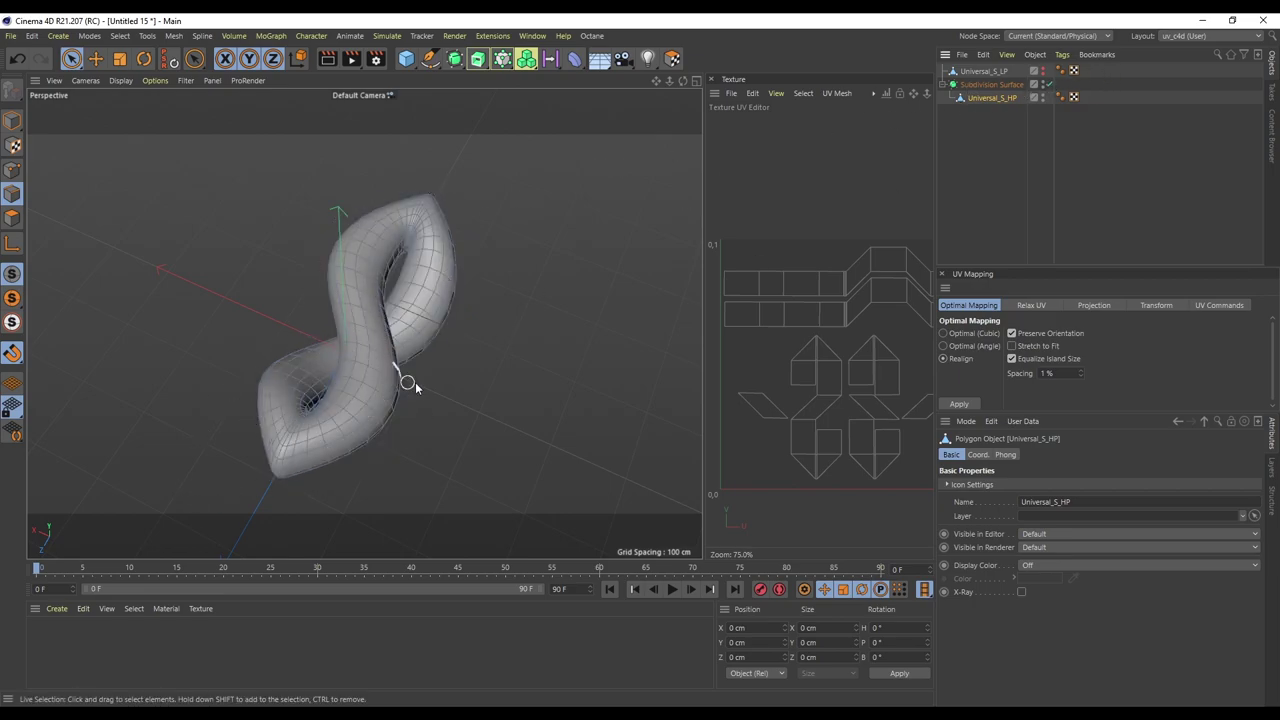
# Step: Try adding loop cuts to the Universal_S_HP mesh to tighten the smoothing, and undo them
pyautogui.press('k')
pyautogui.press('l')
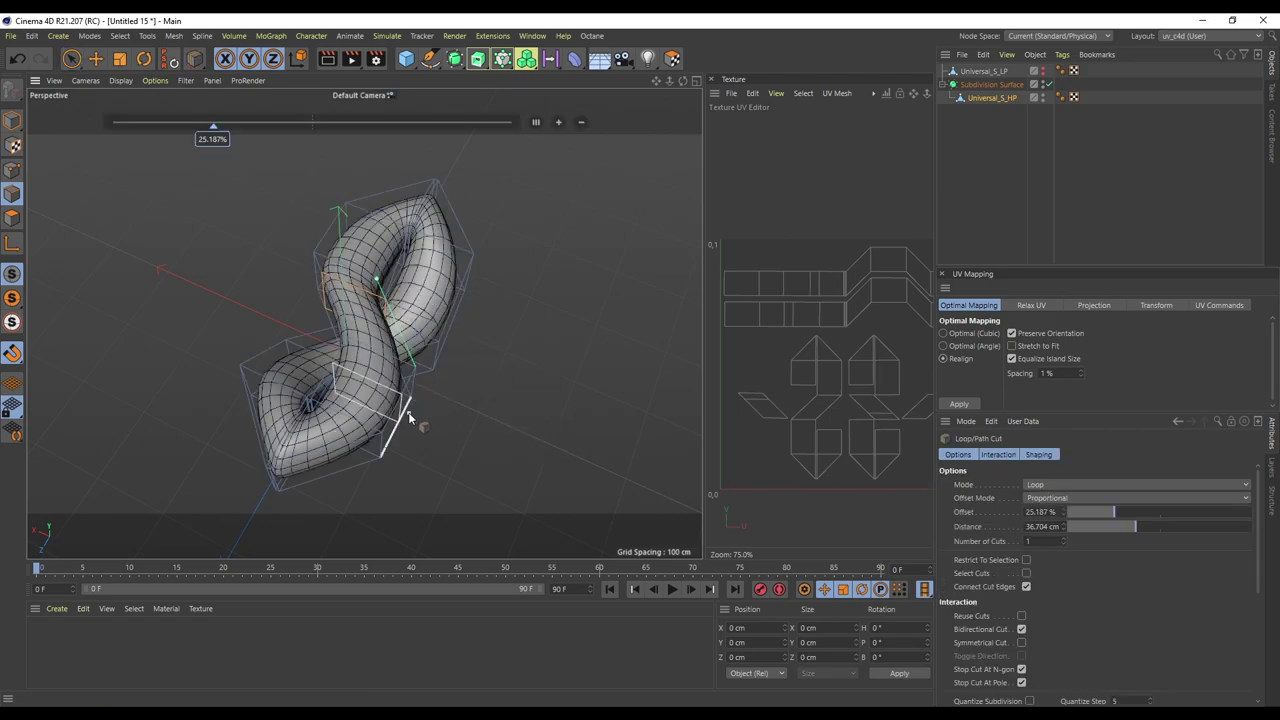
pyautogui.click(283, 485)
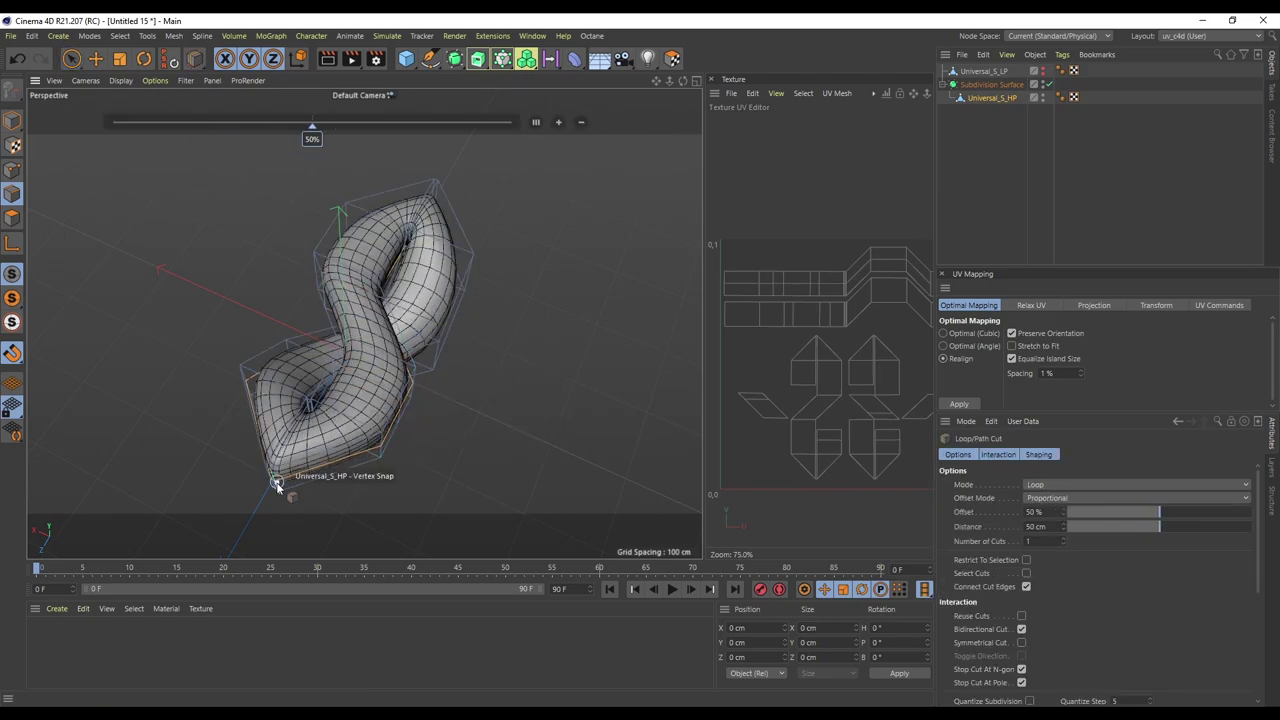
pyautogui.hotkey('ctrl', 'z')
pyautogui.hotkey('ctrl', 'z')
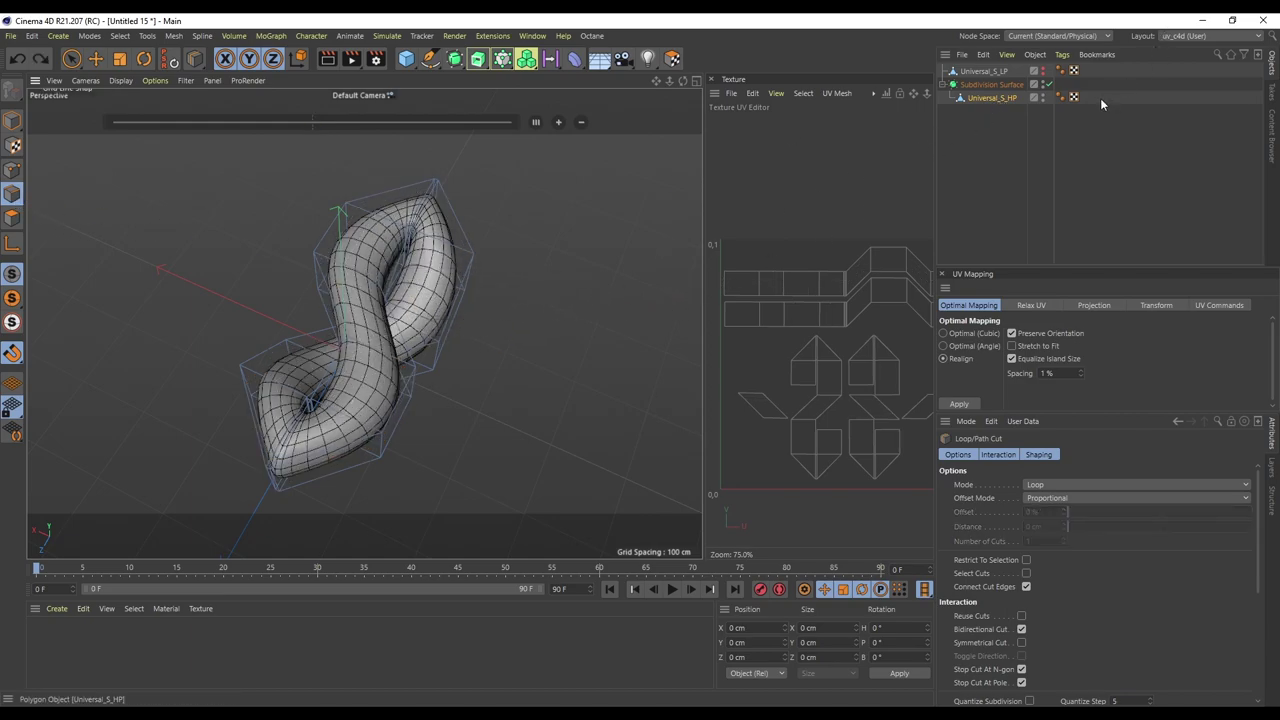
# Step: Disable the subdivision and loop-select the outer and inner outline edges on both the front and back of the Universal_S_HP mesh
pyautogui.click(1048, 84)
pyautogui.press('u')
pyautogui.press('l')
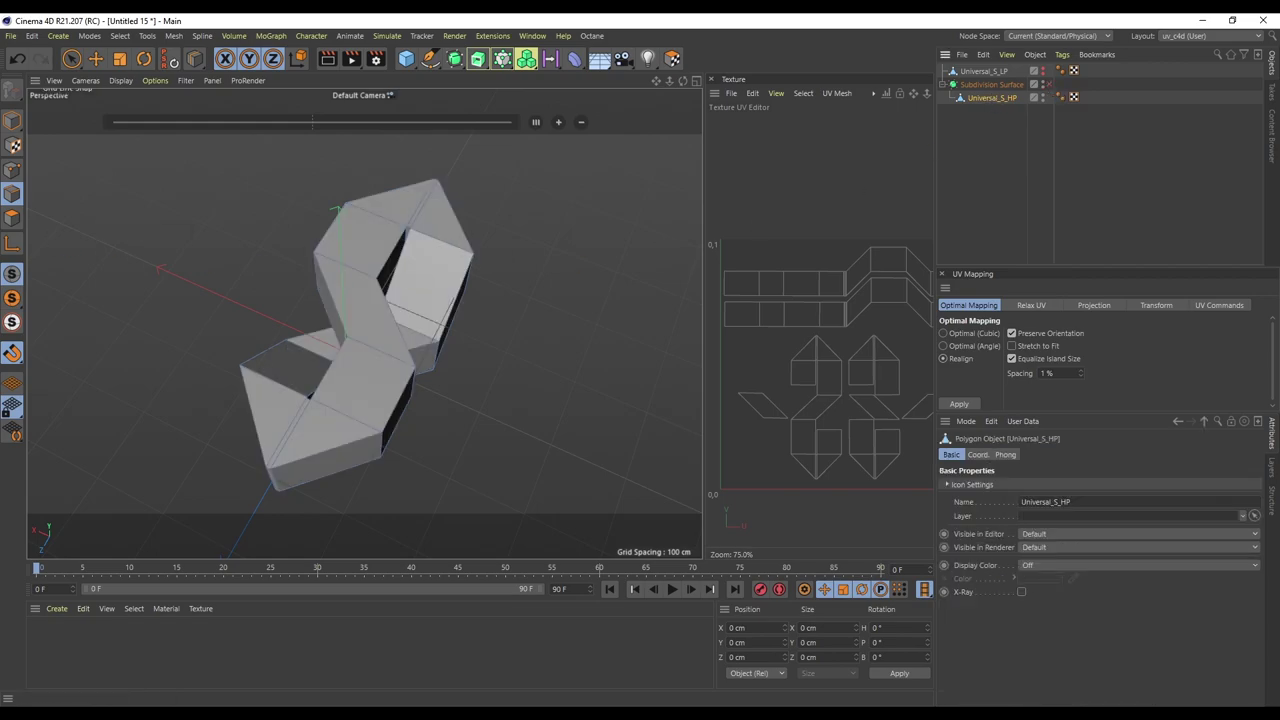
pyautogui.click(474, 256)
pyautogui.keyDown('shift'); pyautogui.click(389, 246); pyautogui.keyUp('shift')
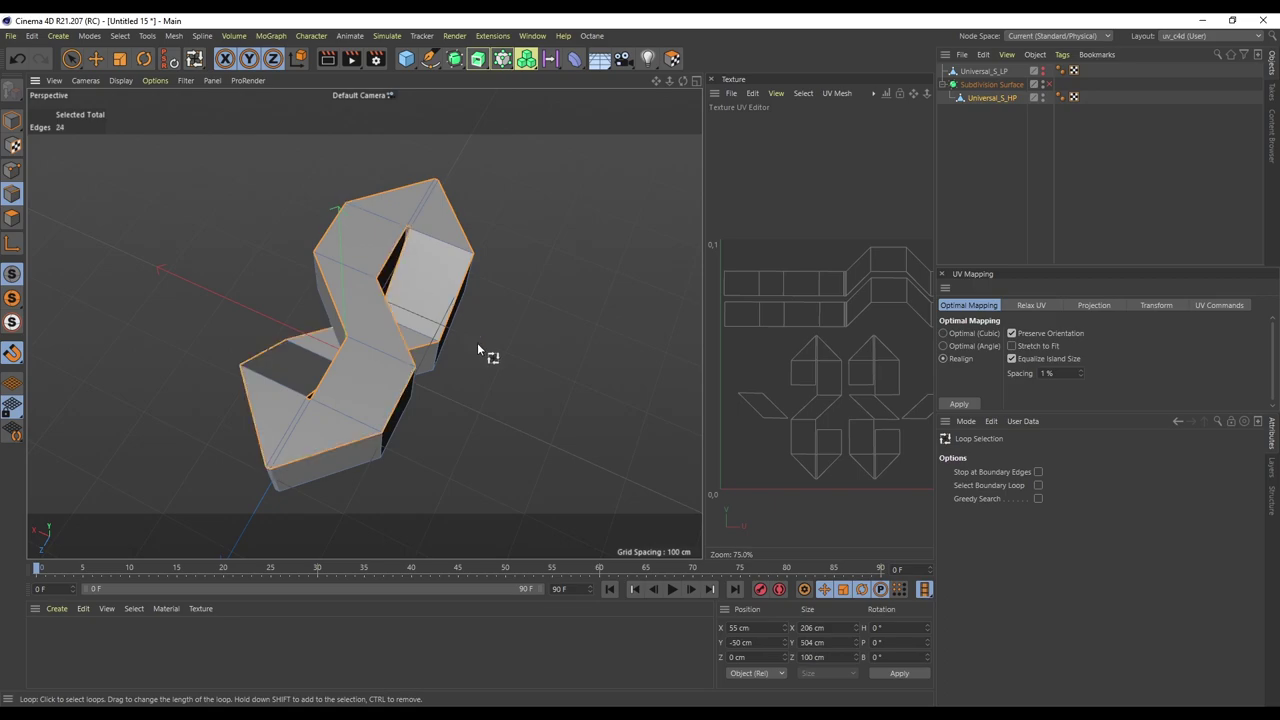
pyautogui.keyDown('alt'); pyautogui.moveTo(477, 342); pyautogui.dragTo(392, 361); pyautogui.keyUp('alt')
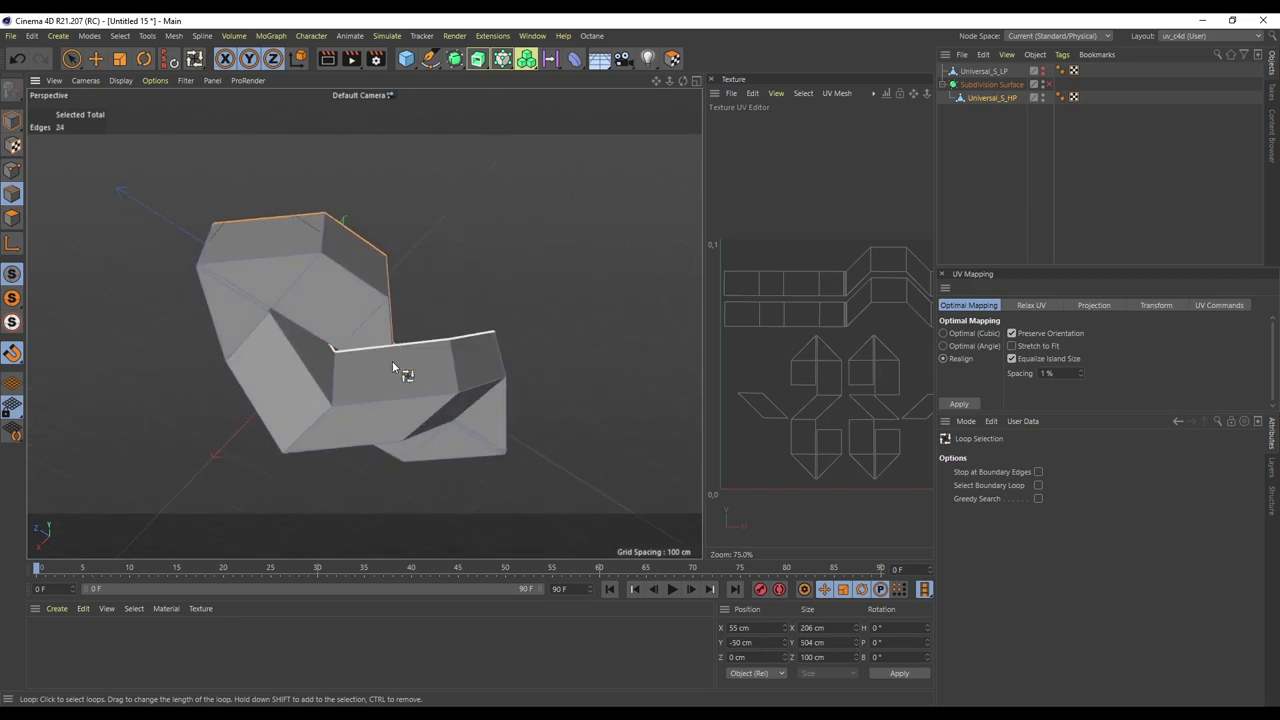
pyautogui.keyDown('shift'); pyautogui.click(304, 451); pyautogui.keyUp('shift')
pyautogui.keyDown('alt'); pyautogui.moveTo(535, 250); pyautogui.dragTo(563, 438); pyautogui.keyUp('alt')
pyautogui.keyDown('alt'); pyautogui.moveTo(487, 320); pyautogui.dragTo(491, 234); pyautogui.keyUp('alt')
pyautogui.scroll(-4, 356, 287)
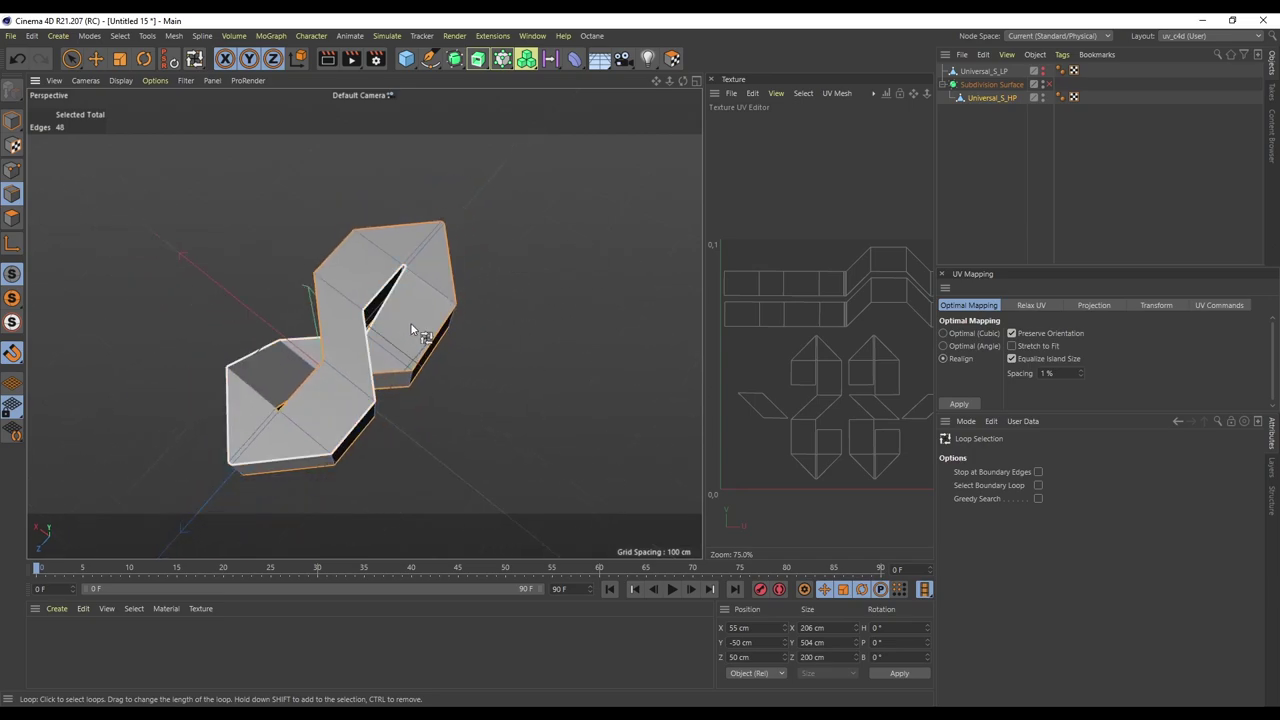
# Step: Re-enable the Subdivision Surface and switch the interface layout to Startup
pyautogui.click(1048, 85)
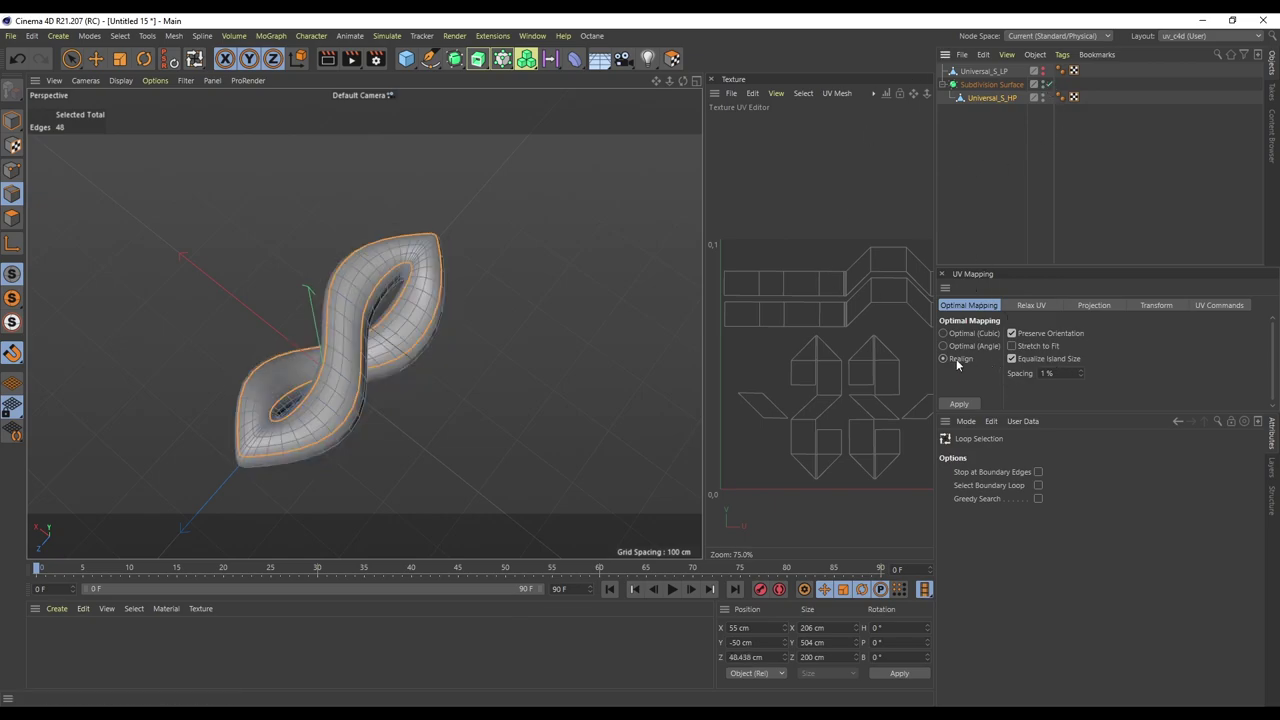
pyautogui.click(1180, 38)
pyautogui.click(1192, 168)
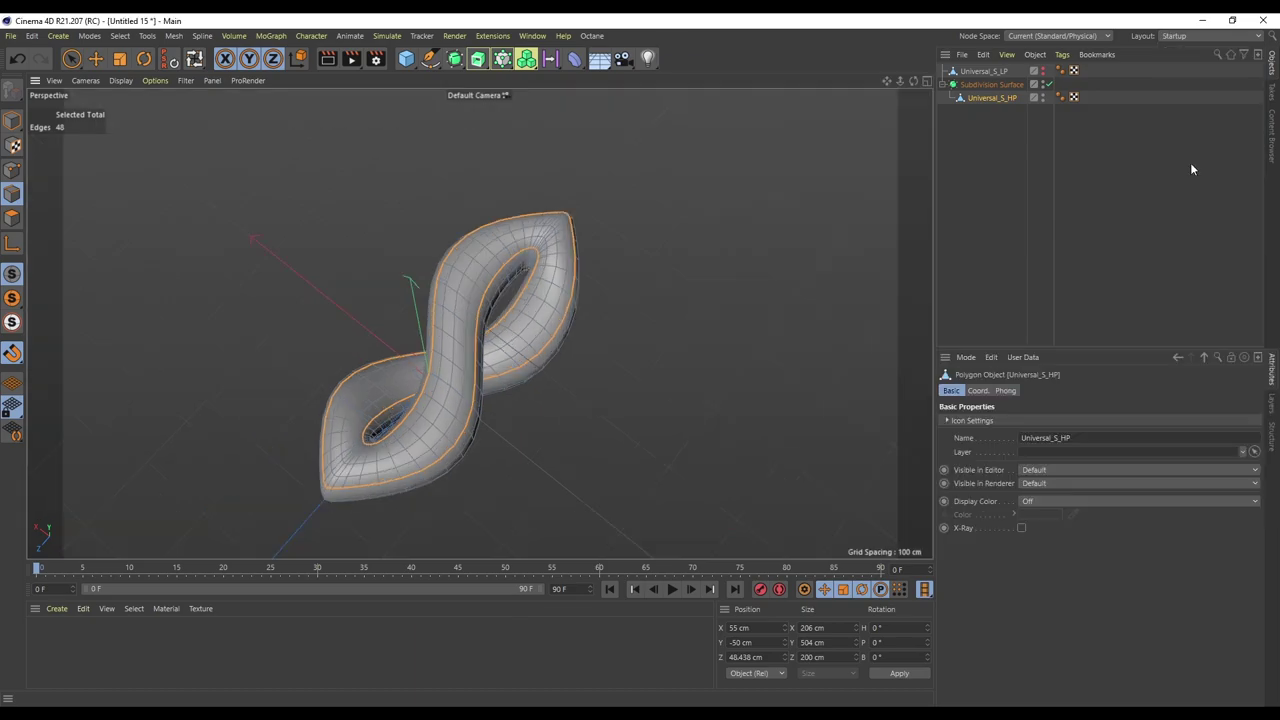
# Step: Bevel the selected outline edge loops in Chamfer mode with a 2 cm offset
pyautogui.rightClick(528, 340)
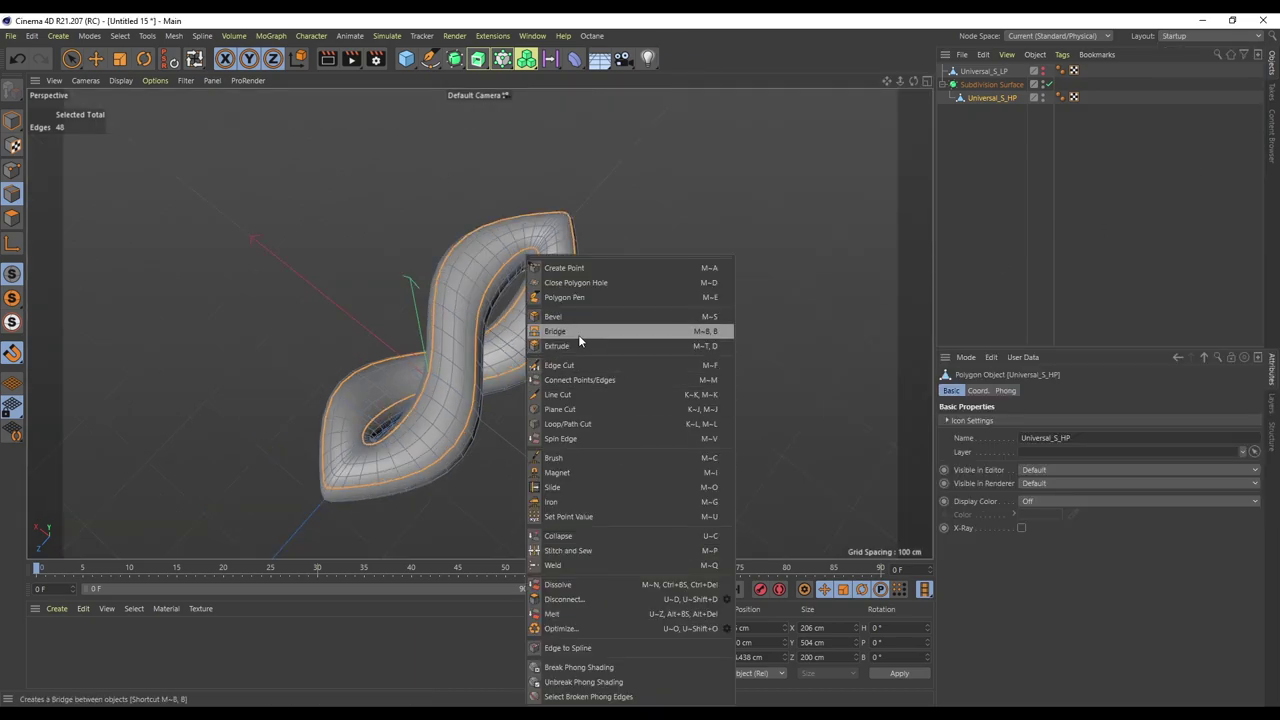
pyautogui.click(556, 317)
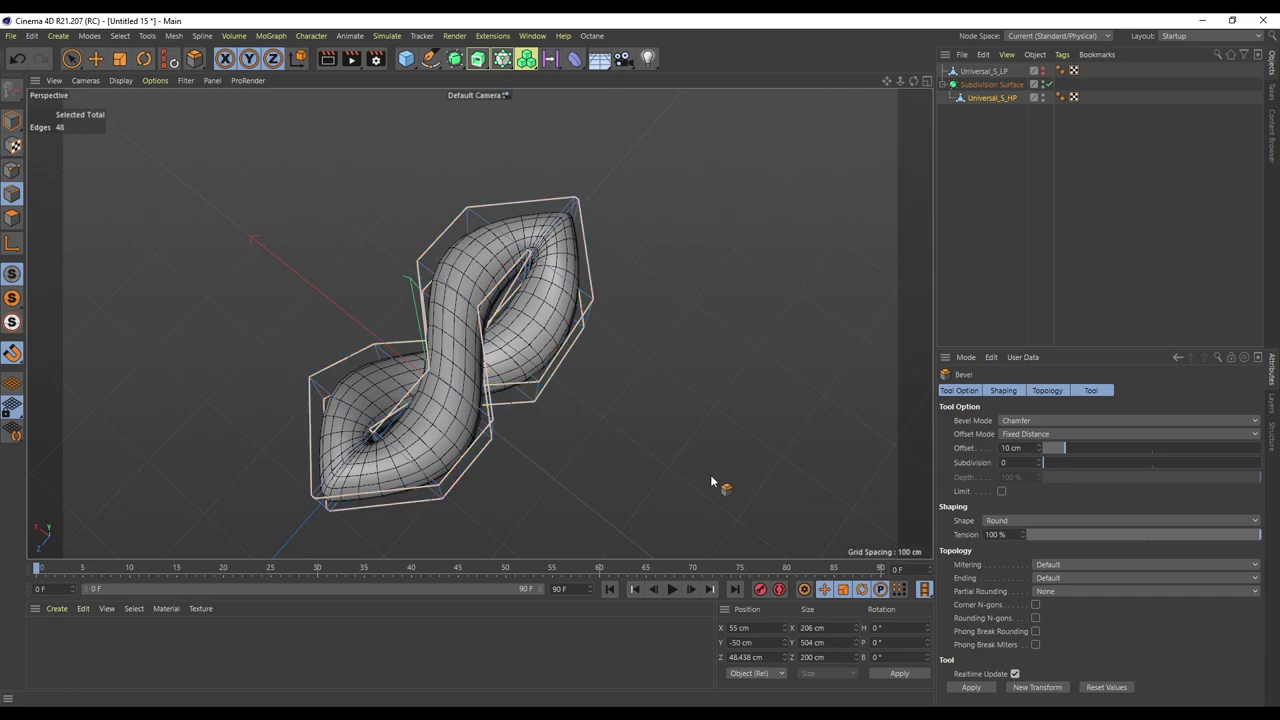
pyautogui.moveTo(710, 477); pyautogui.dragTo(715, 477)
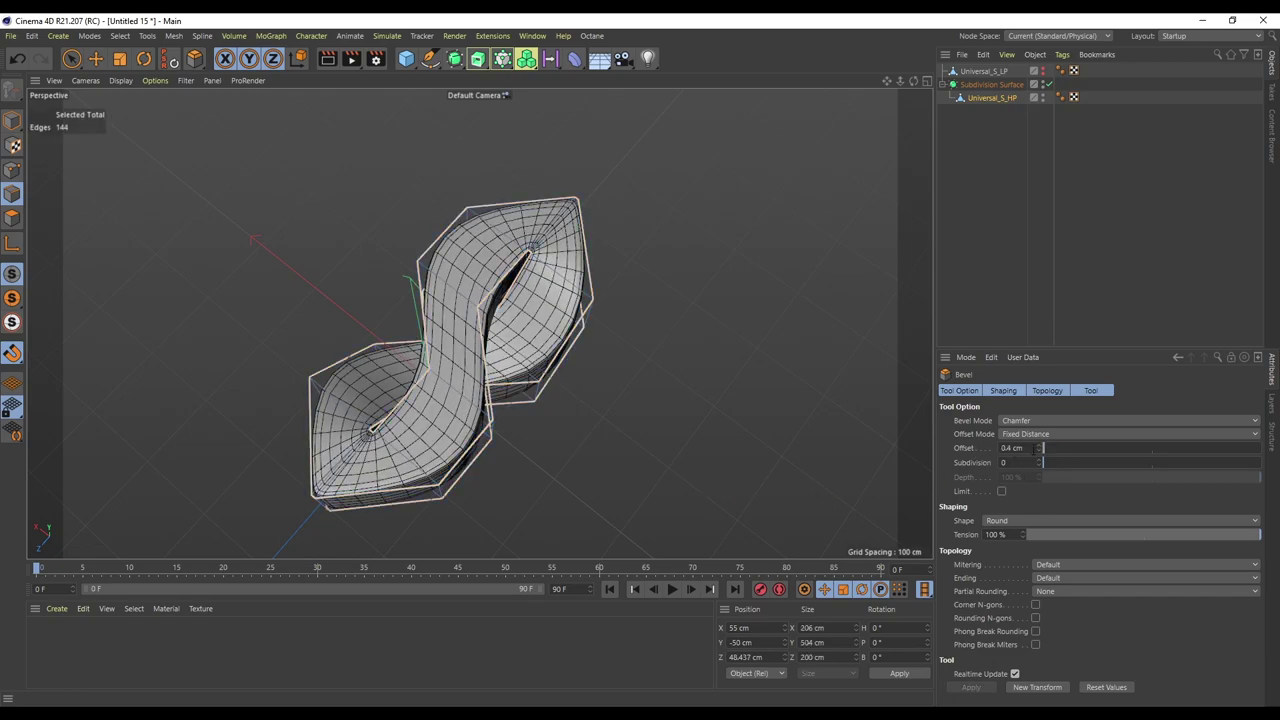
pyautogui.click(1030, 448)
pyautogui.write('2')
pyautogui.press('Return')
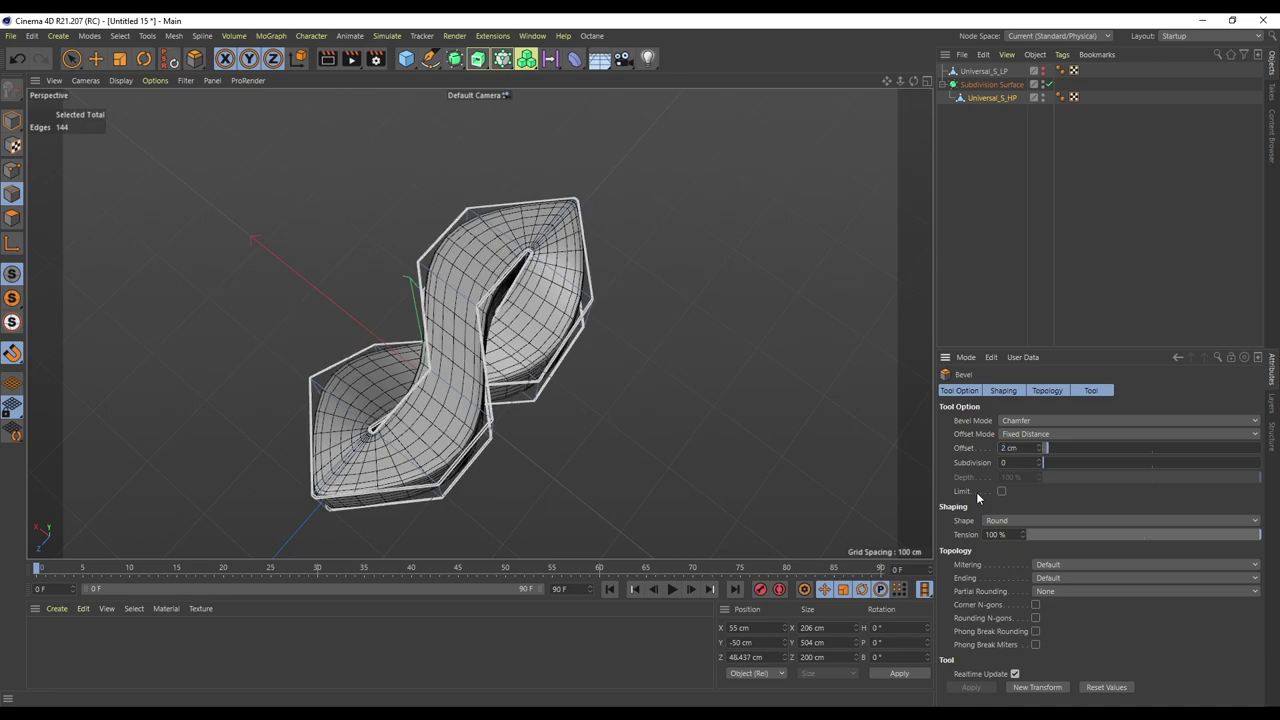
pyautogui.click(1069, 207)
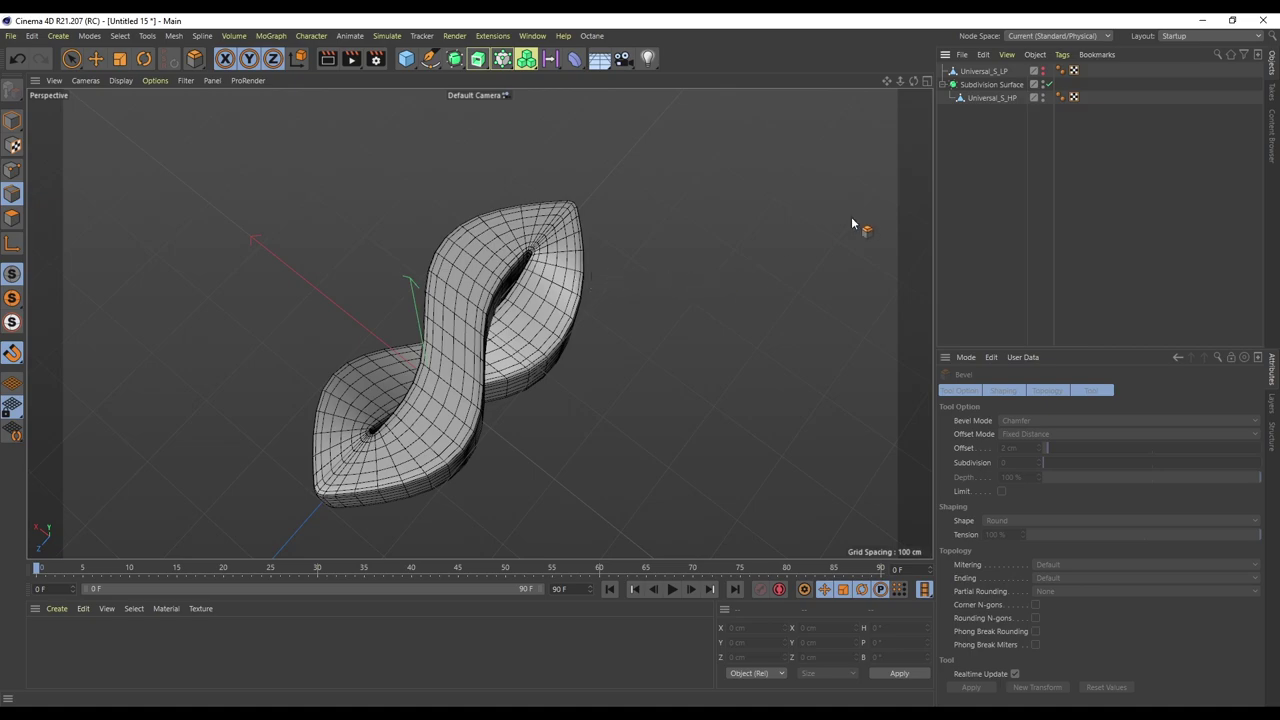
# Step: Loop-select the cross-section edges at the bends of the Universal_S_HP mesh with the subdivision off, and turn the subdivision back on
pyautogui.click(992, 98)
pyautogui.click(1049, 84)
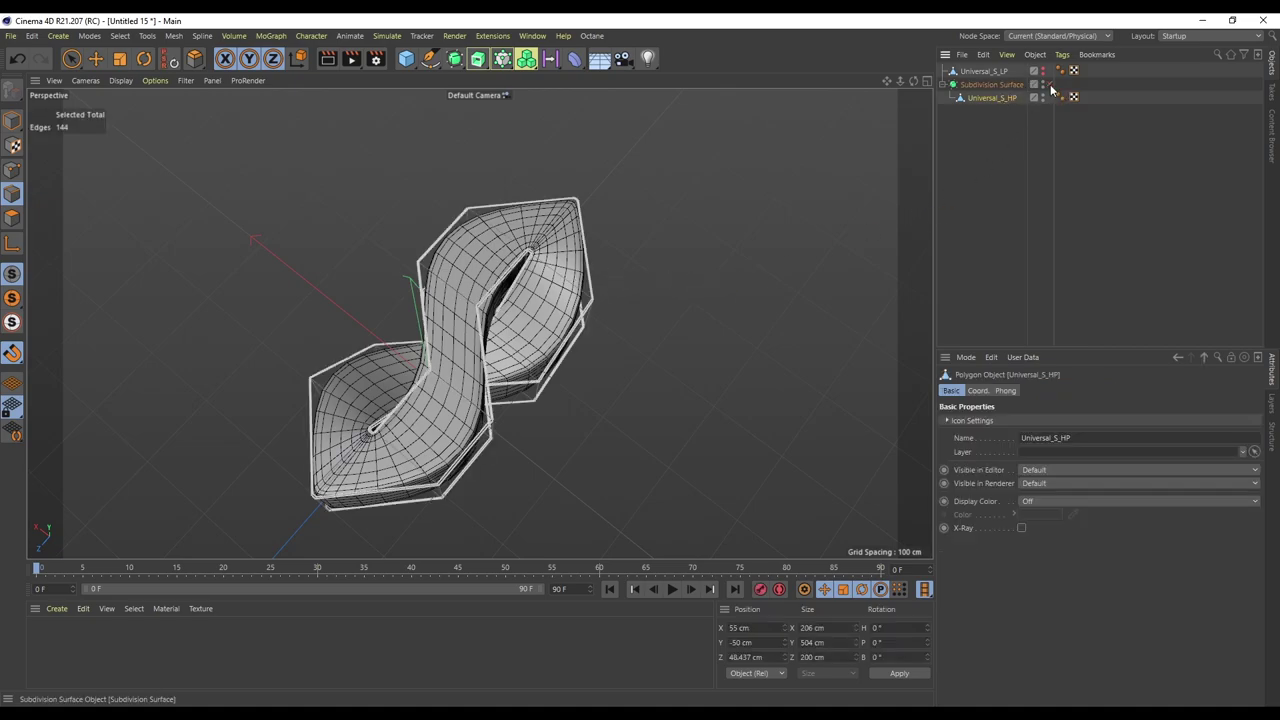
pyautogui.press('u')
pyautogui.press('l')
pyautogui.click(568, 279)
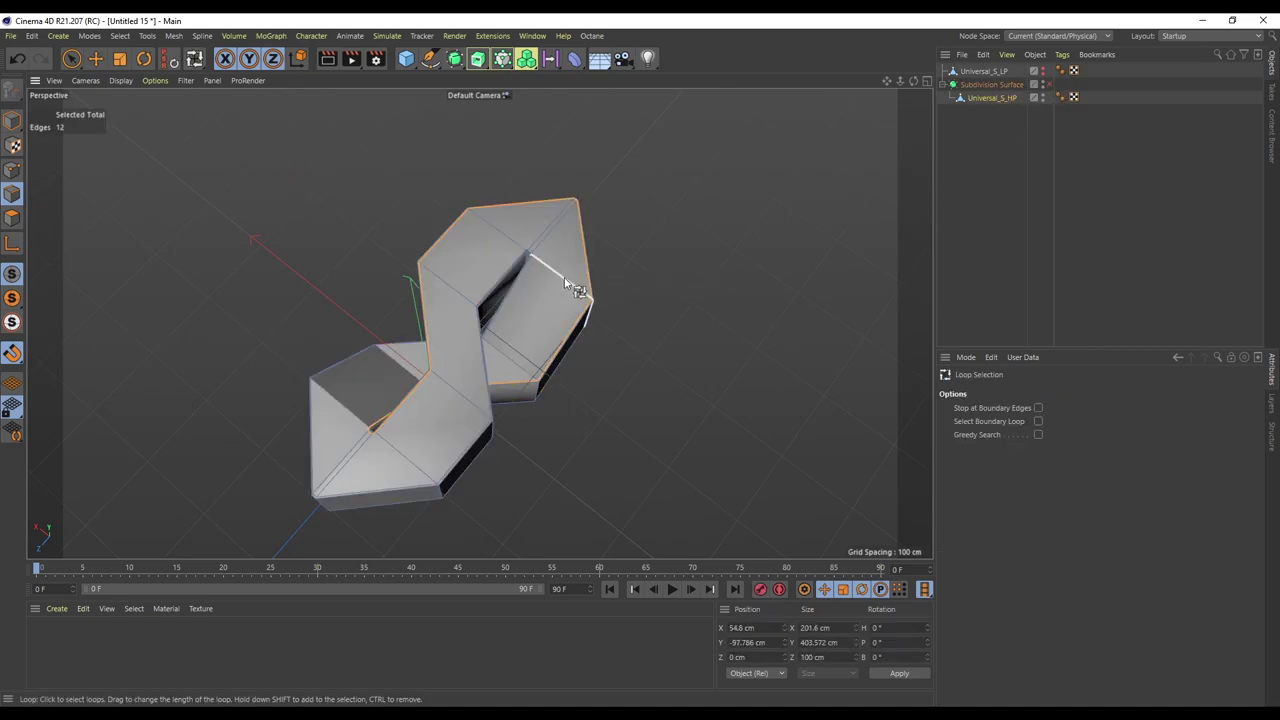
pyautogui.keyDown('shift'); pyautogui.click(498, 226); pyautogui.keyUp('shift')
pyautogui.keyDown('shift'); pyautogui.click(462, 268); pyautogui.keyUp('shift')
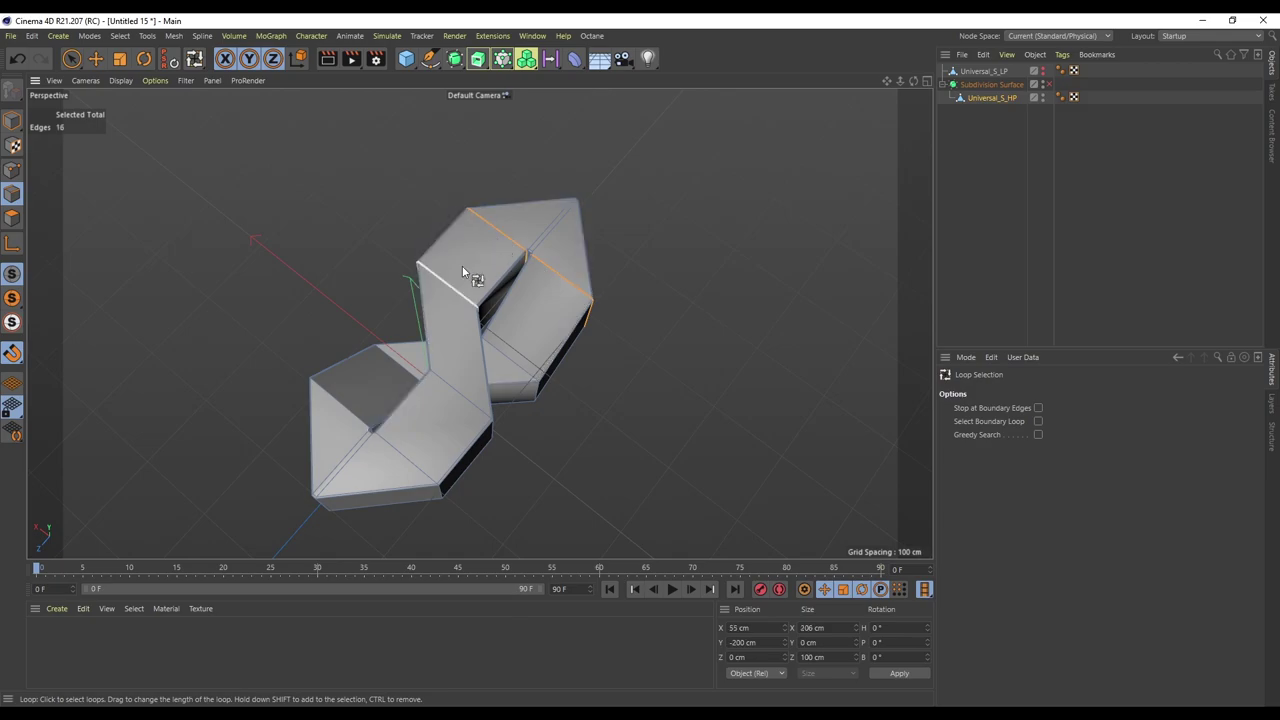
pyautogui.keyDown('shift'); pyautogui.click(509, 356); pyautogui.keyUp('shift')
pyautogui.keyDown('shift'); pyautogui.click(398, 362); pyautogui.keyUp('shift')
pyautogui.keyDown('shift'); pyautogui.click(442, 381); pyautogui.keyUp('shift')
pyautogui.keyDown('shift'); pyautogui.click(405, 465); pyautogui.keyUp('shift')
pyautogui.click(1048, 84)
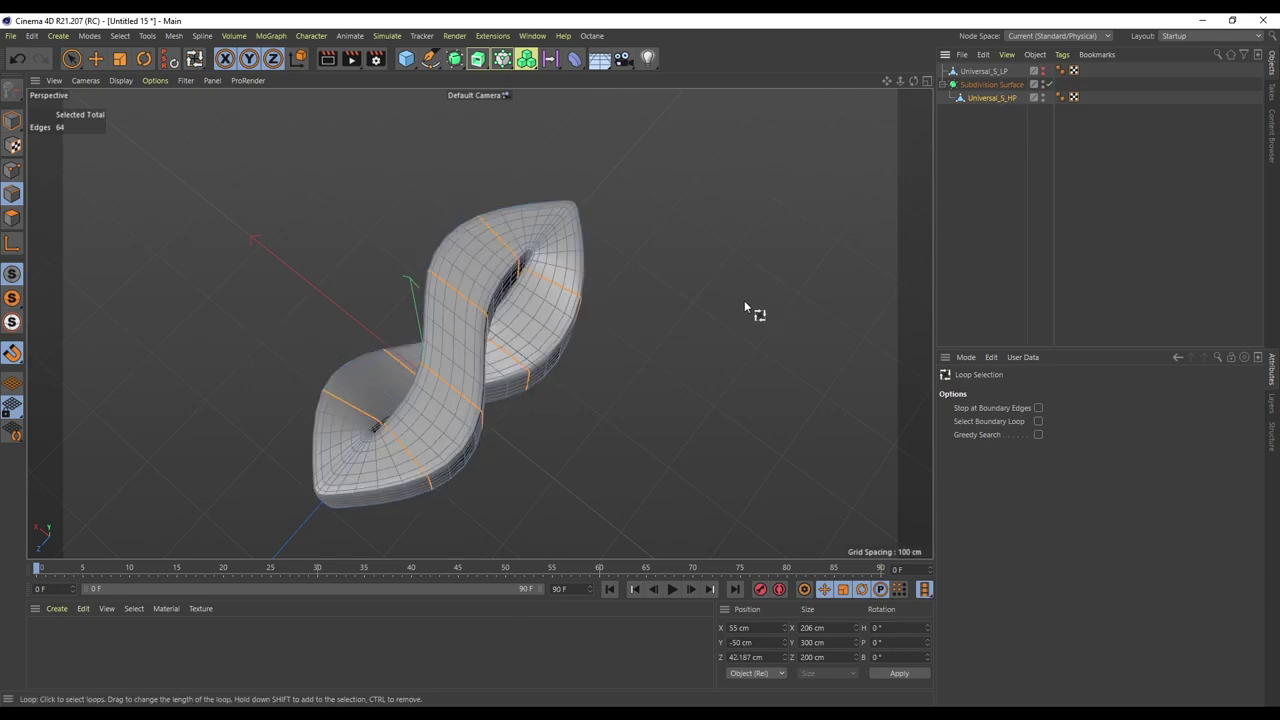
# Step: Bevel the selected cross-section edge loops in Chamfer mode with a 2 cm offset and clear the object selection
pyautogui.rightClick(712, 393)
pyautogui.click(662, 317)
pyautogui.moveTo(646, 344); pyautogui.dragTo(652, 344)
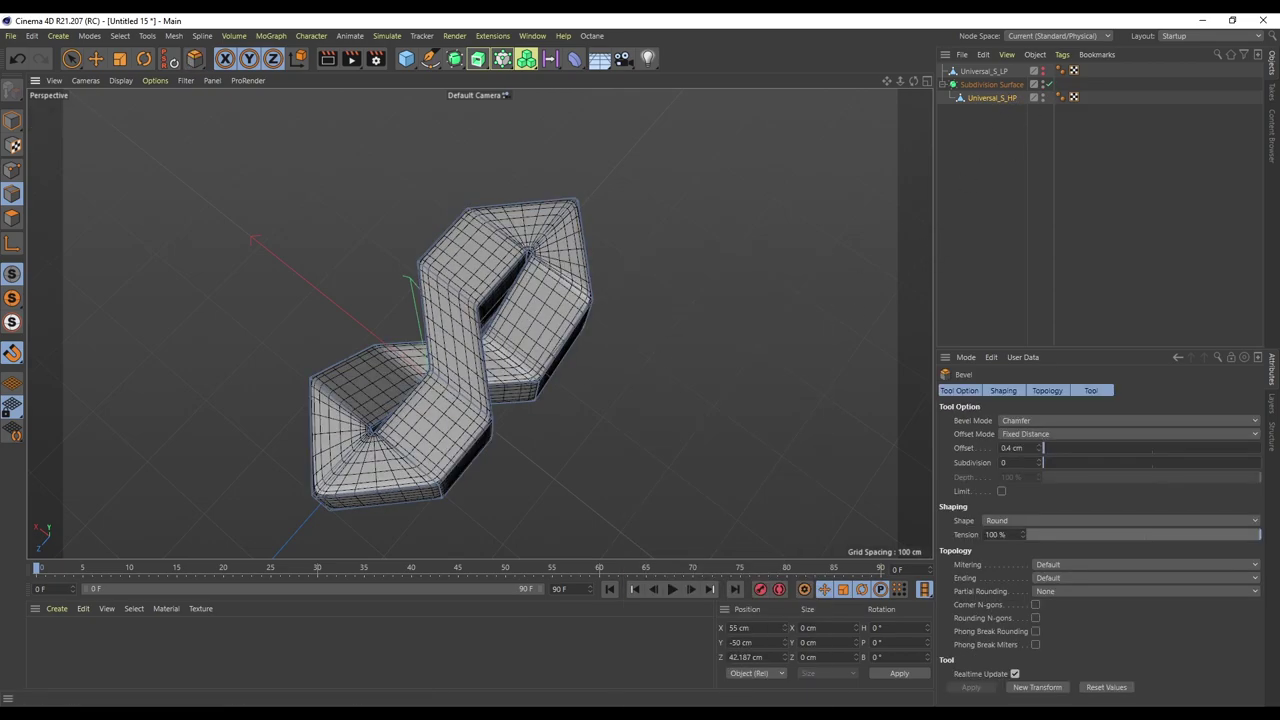
pyautogui.moveTo(1026, 449); pyautogui.dragTo(943, 452)
pyautogui.write('2')
pyautogui.press('Return')
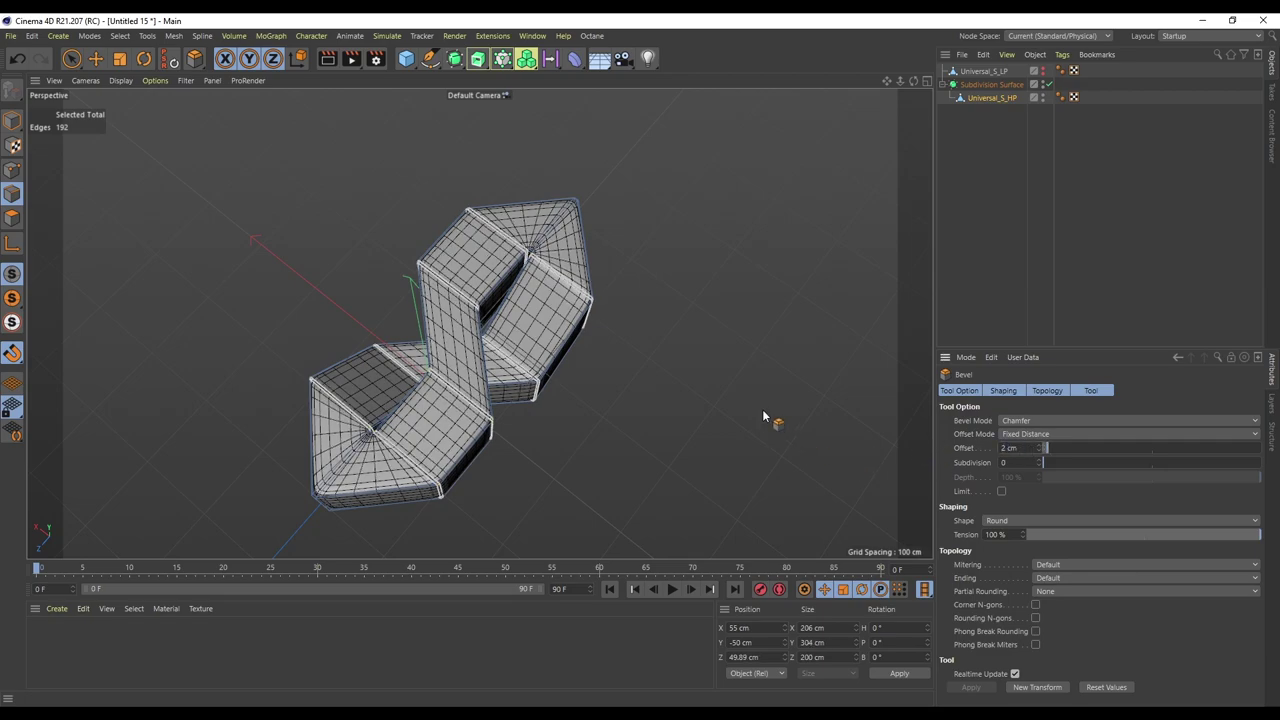
pyautogui.click(1153, 207)
# Step: Inspect the smoothed S shape from another angle and set the Subdivision Surface's editor subdivision to 3
pyautogui.moveTo(913, 81); pyautogui.dragTo(998, 156)
pyautogui.moveTo(828, 164); pyautogui.dragTo(770, 222)
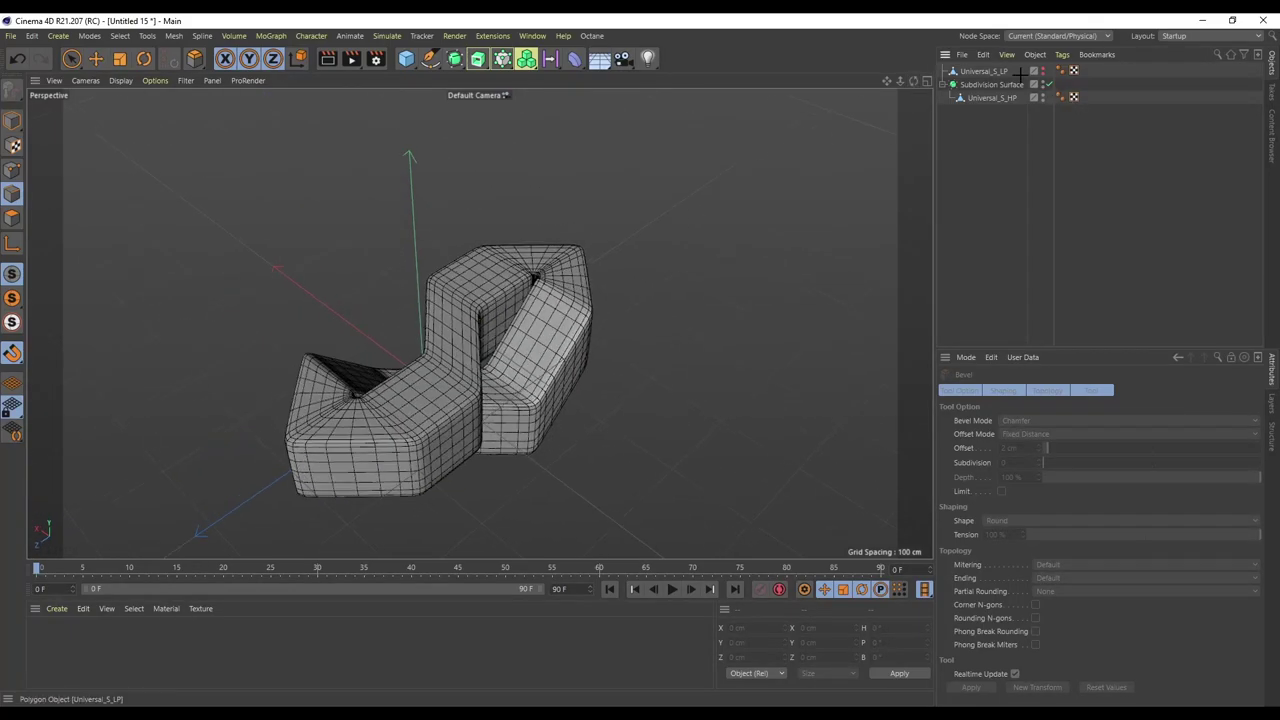
pyautogui.click(1008, 84)
pyautogui.click(1048, 435)
pyautogui.scroll(1, 1048, 435)
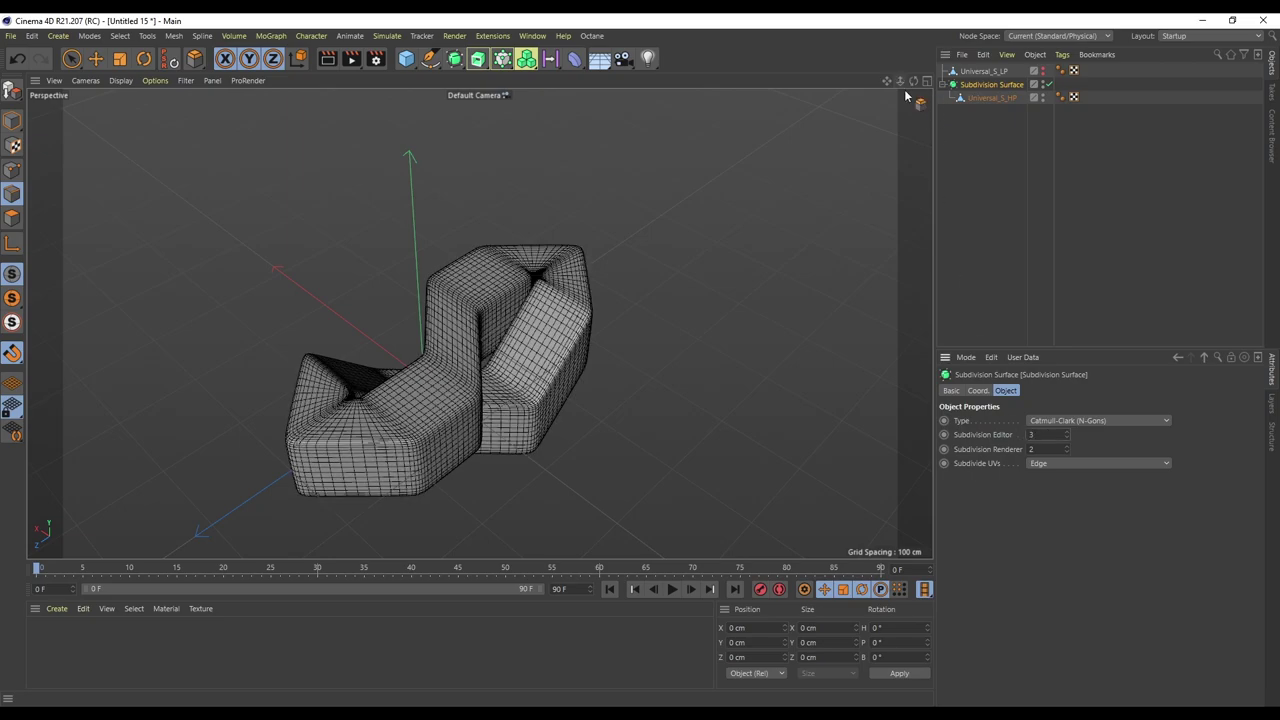
# Step: Convert the Subdivision Surface into an editable polygon object and name it Universal_S_HP
pyautogui.moveTo(914, 82); pyautogui.dragTo(918, 146)
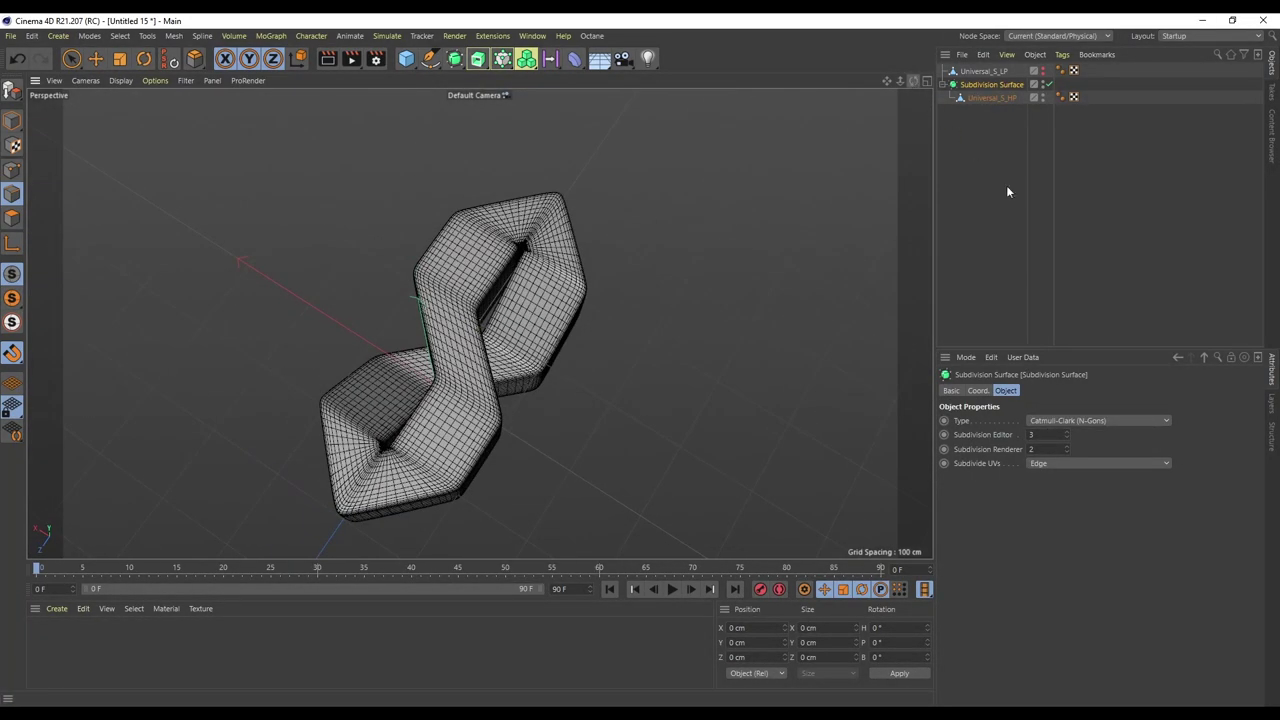
pyautogui.click(986, 124)
pyautogui.click(999, 85)
pyautogui.click(1009, 98)
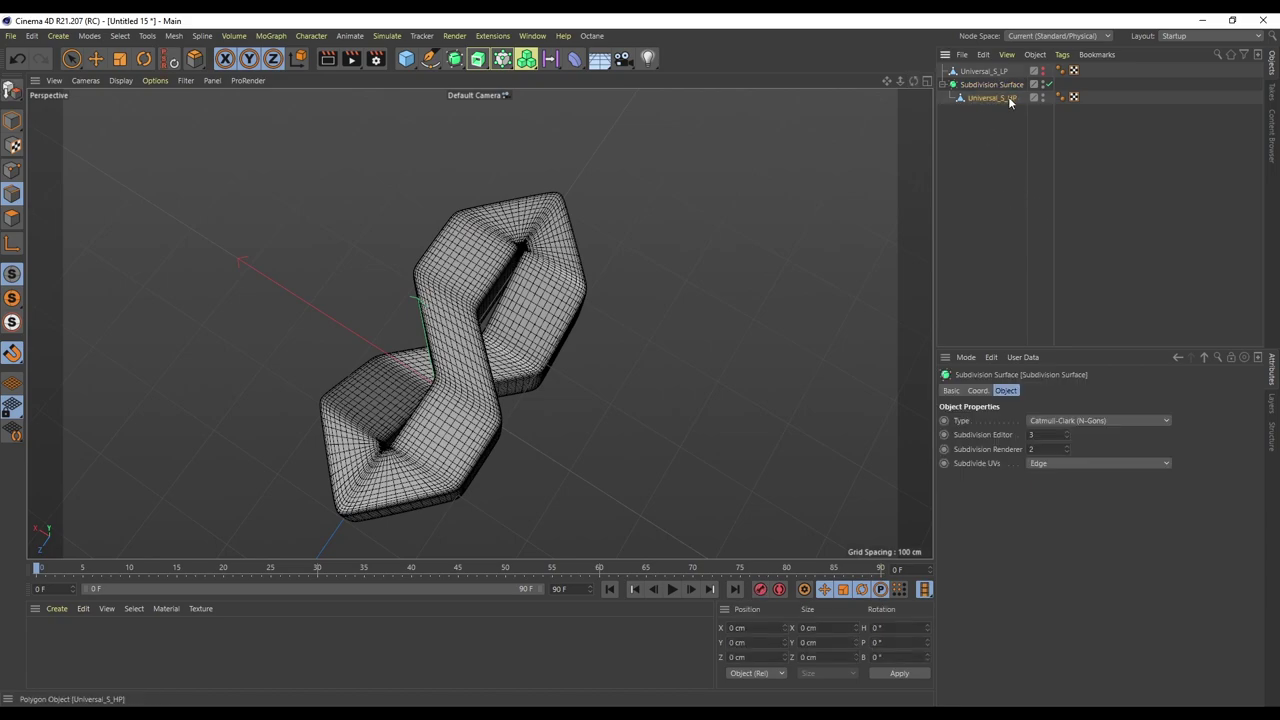
pyautogui.doubleClick(1008, 98)
pyautogui.press('Escape')
pyautogui.click(993, 84)
pyautogui.press('c')
pyautogui.doubleClick(993, 84)
pyautogui.press('Return')
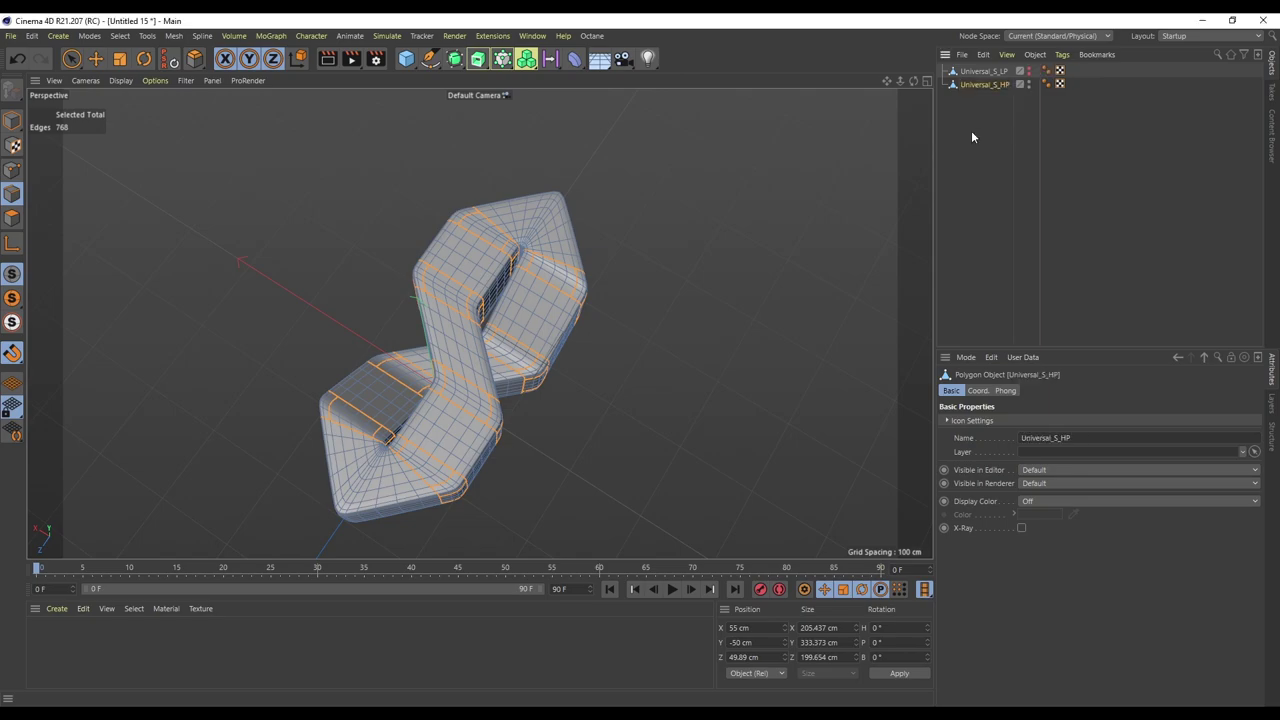
pyautogui.click(975, 130)
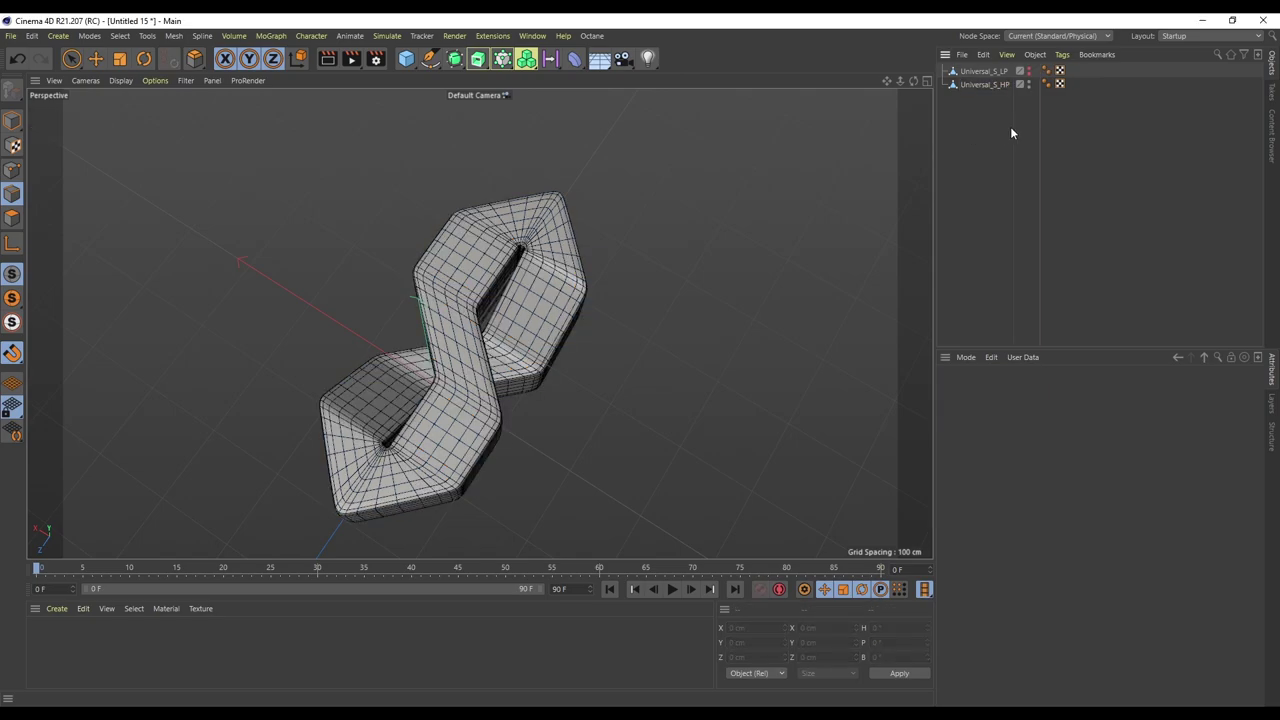
# Step: Make Universal_S_LP visible and export only that object as an FBX file named Univ_S_LP in the Universal_S folder
pyautogui.keyDown('alt'); pyautogui.click(1029, 73); pyautogui.keyUp('alt')
pyautogui.click(982, 71)
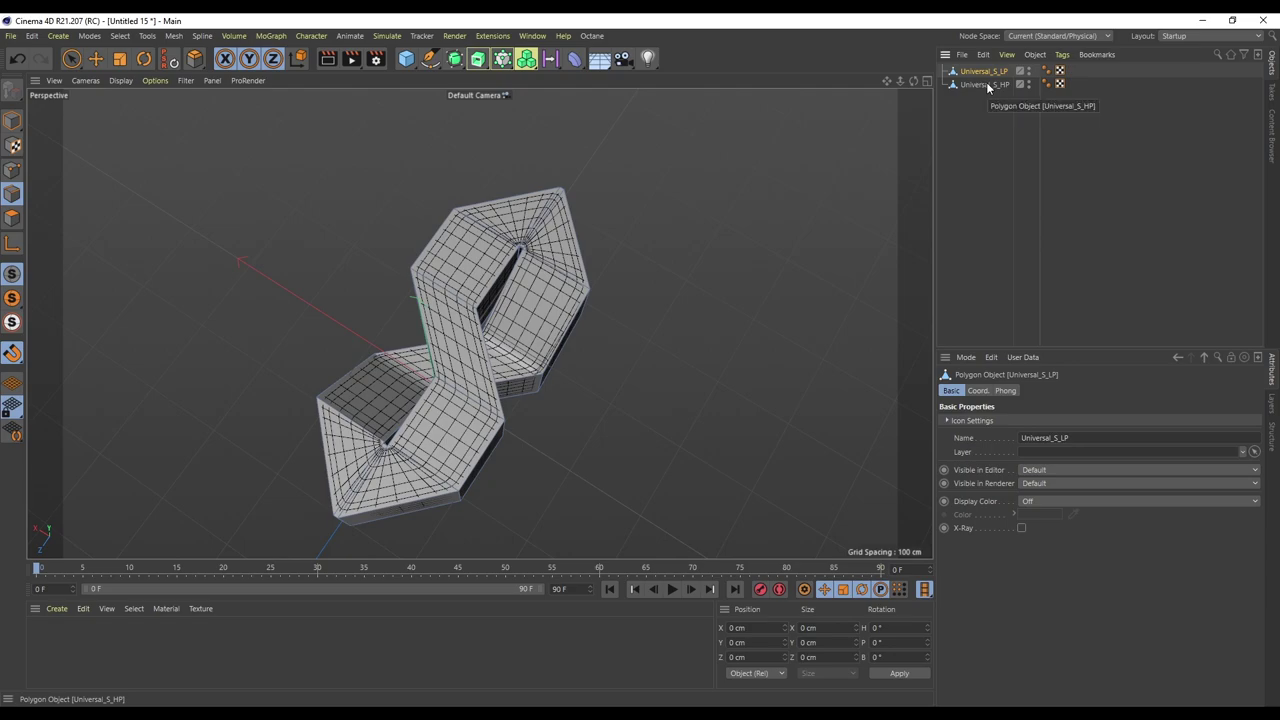
pyautogui.click(10, 35)
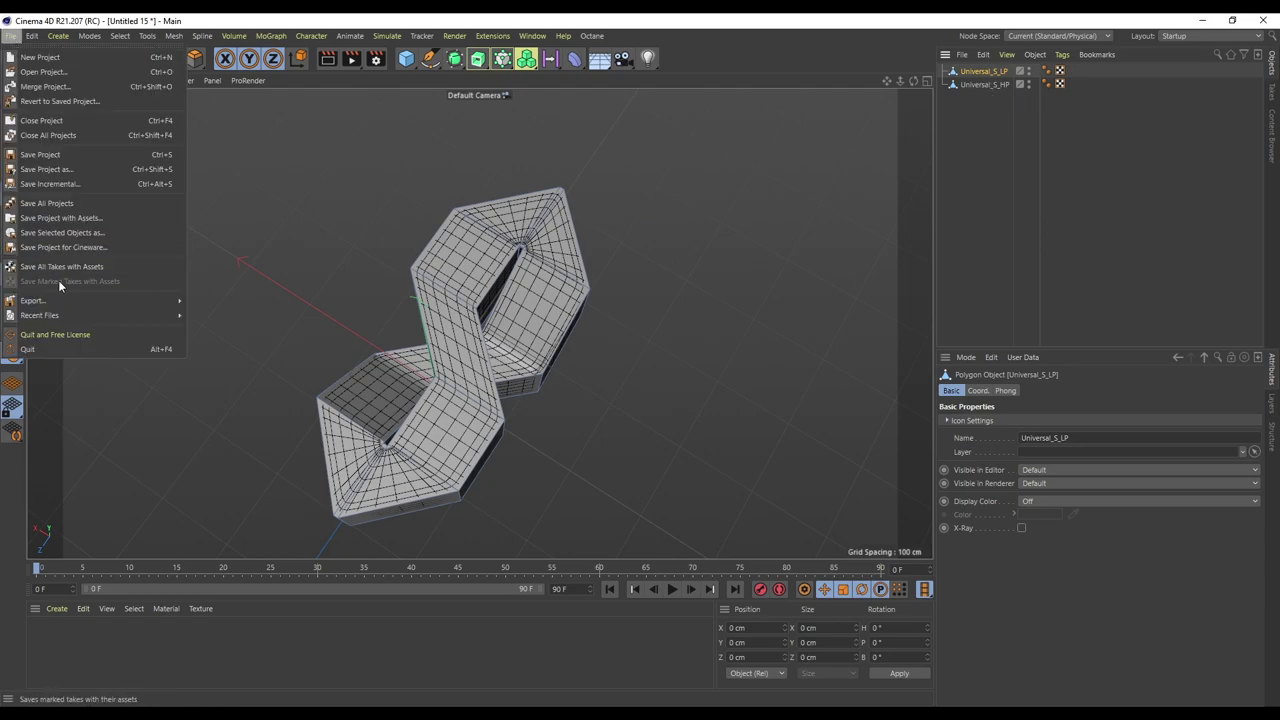
pyautogui.moveTo(80, 301)
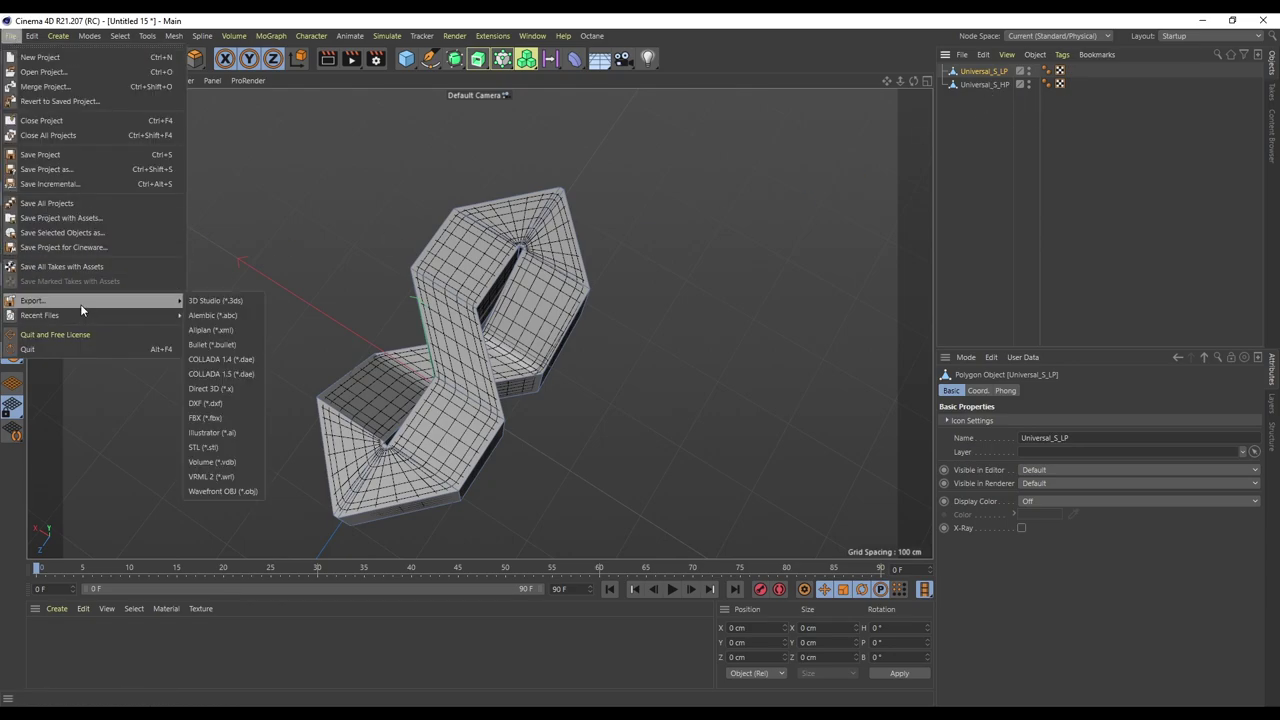
pyautogui.click(218, 418)
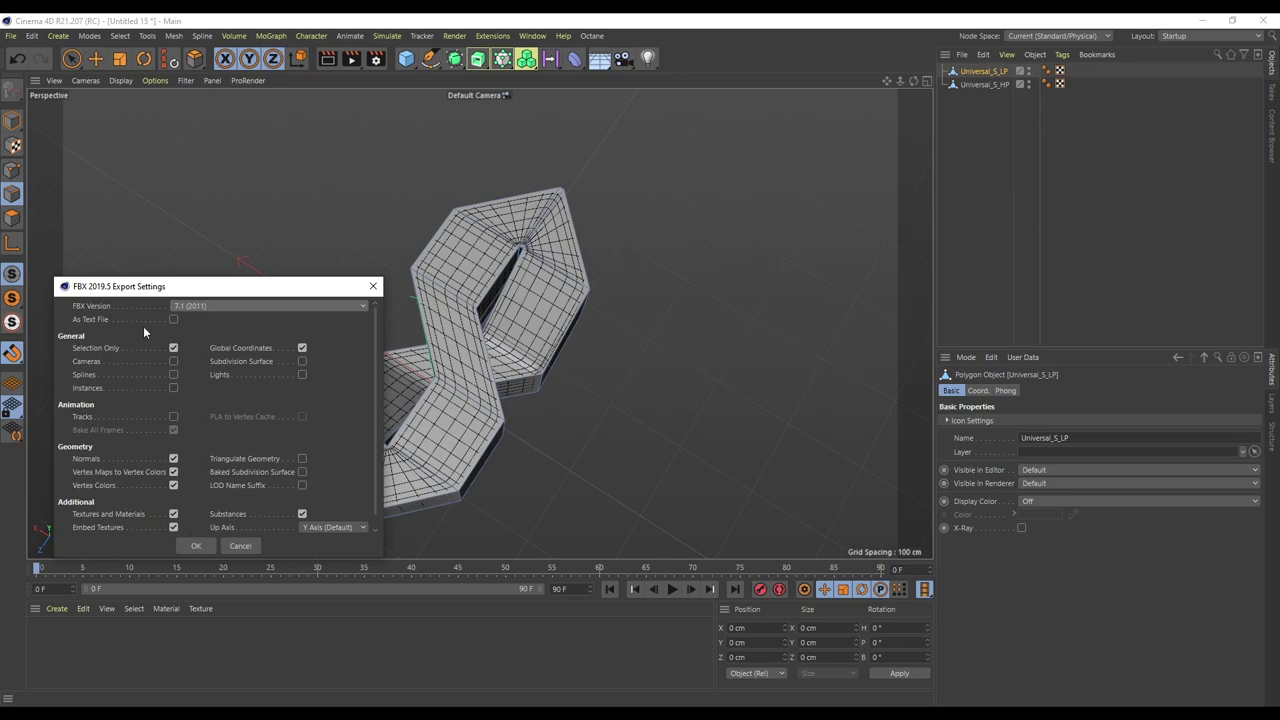
pyautogui.click(197, 545)
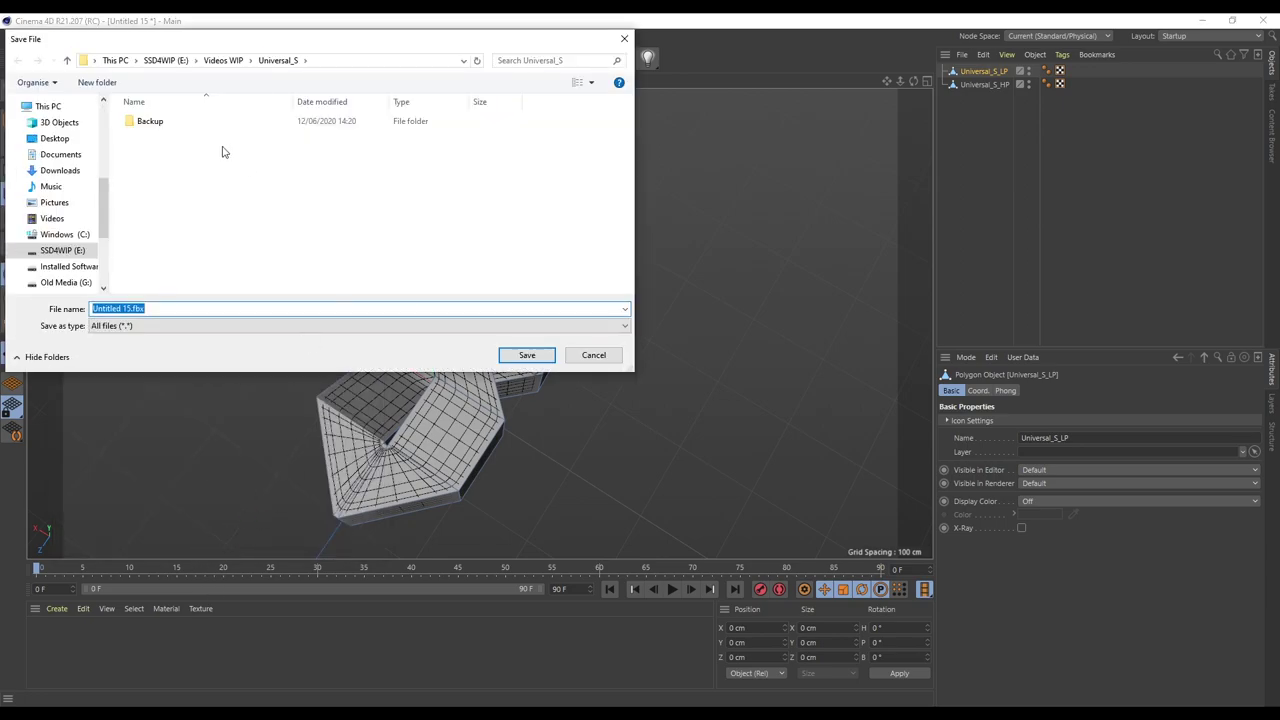
pyautogui.write('Univ_S_LP')
pyautogui.press('Return')
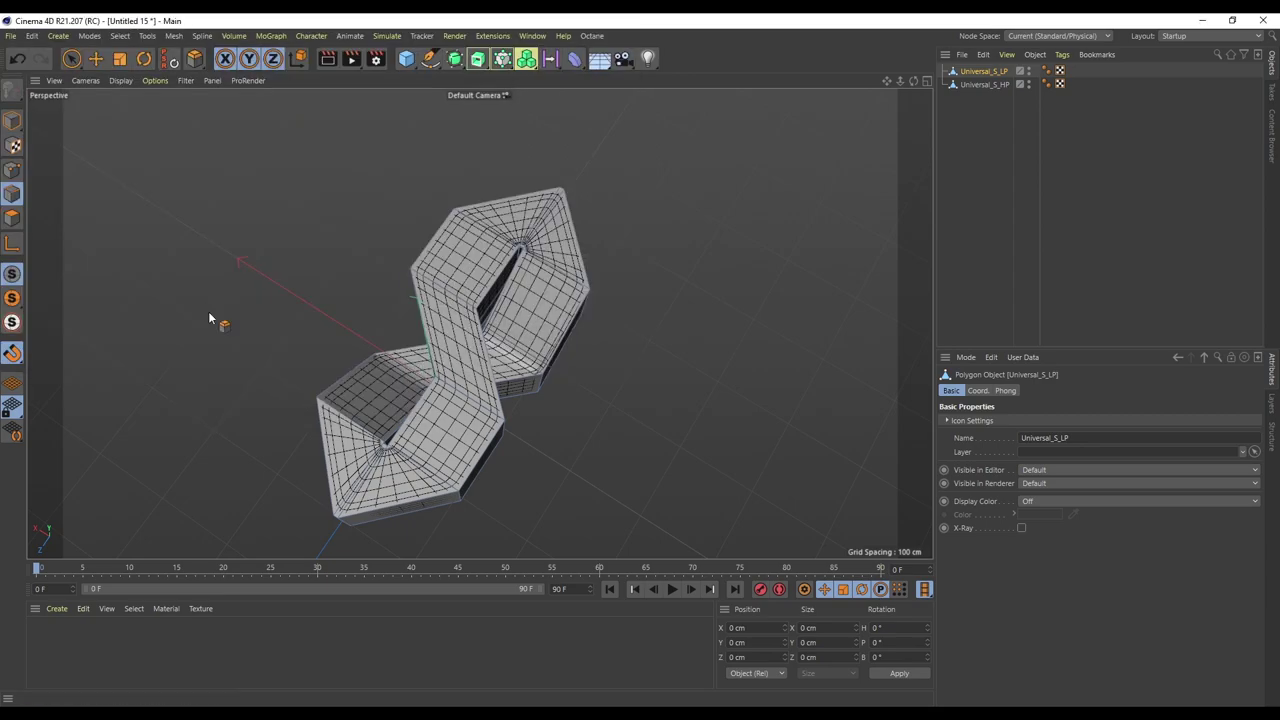
# Step: Export only the Universal_S_HP object as an FBX file named Univ_S_HP.fbx in the Universal_S folder
pyautogui.click(975, 85)
pyautogui.click(12, 36)
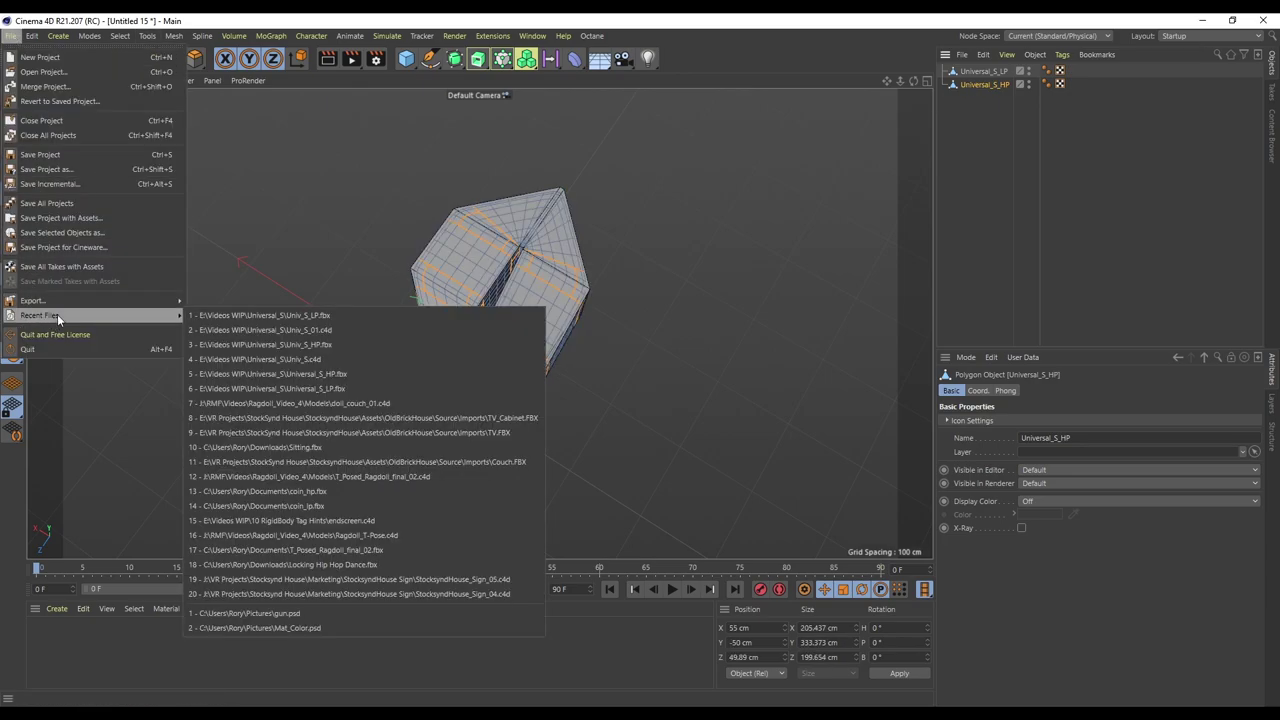
pyautogui.moveTo(60, 300)
pyautogui.click(222, 431)
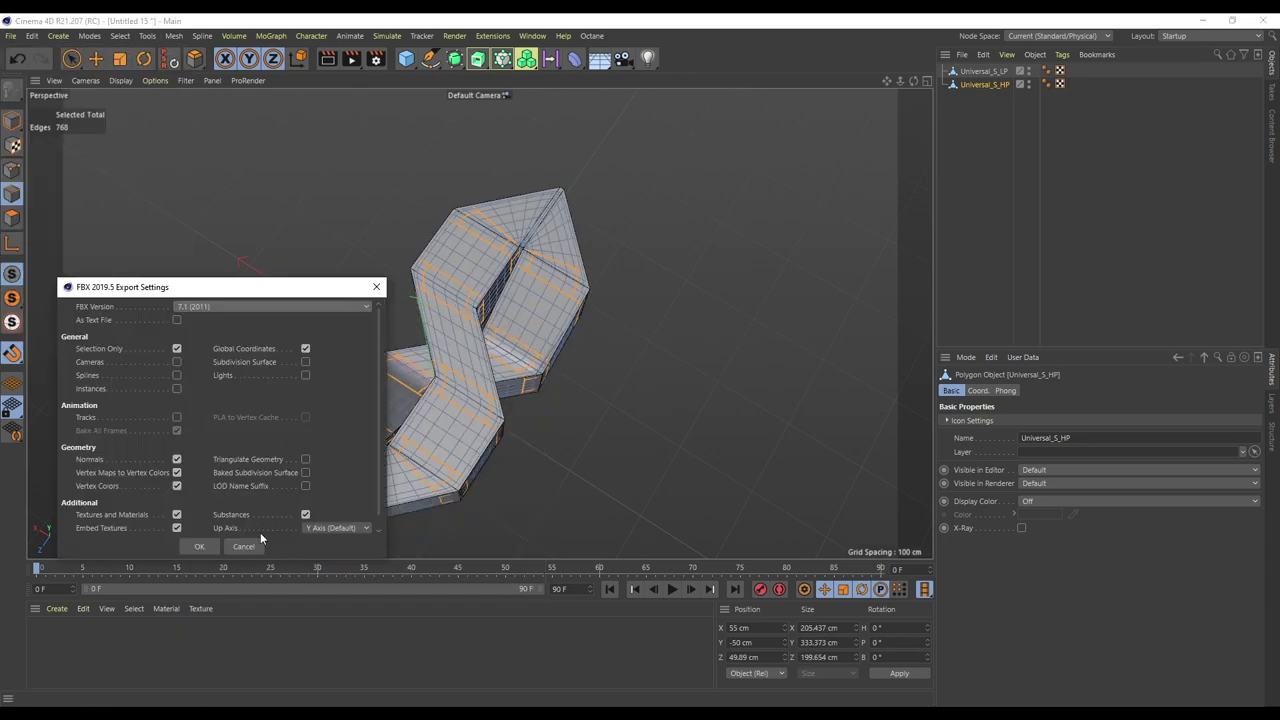
pyautogui.click(199, 546)
pyautogui.click(160, 135)
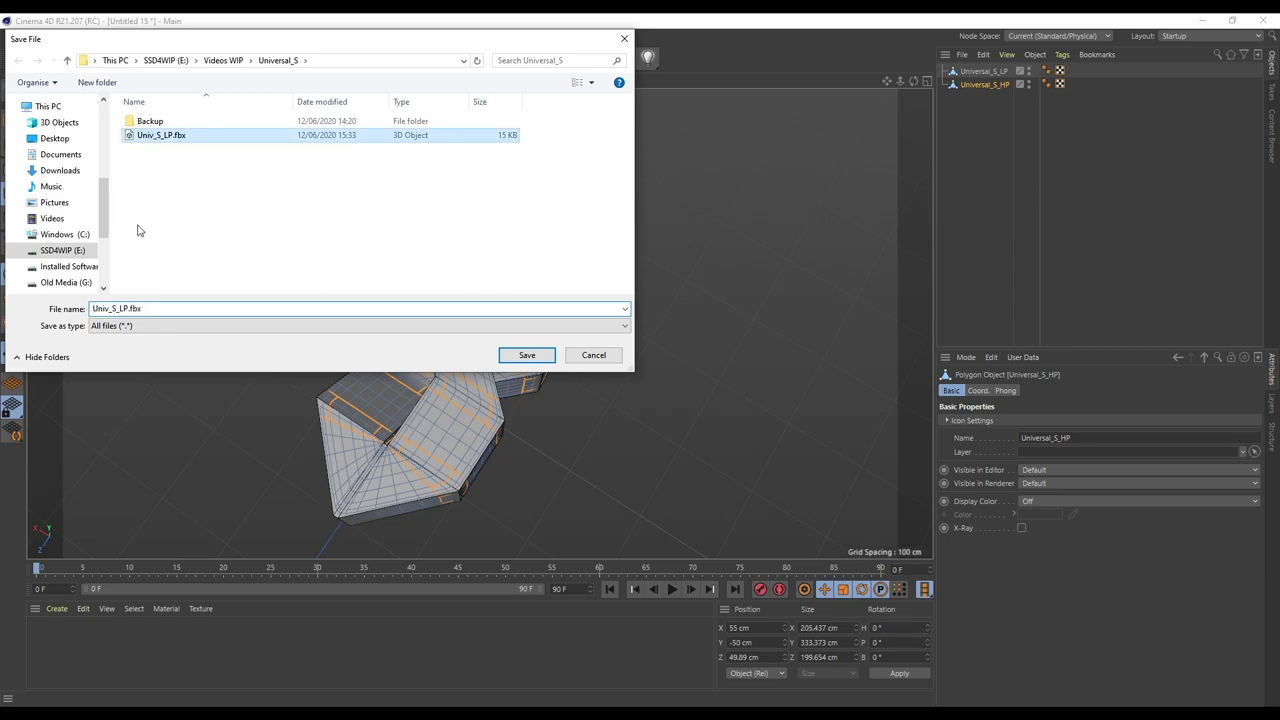
pyautogui.click(121, 308)
pyautogui.press('Delete')
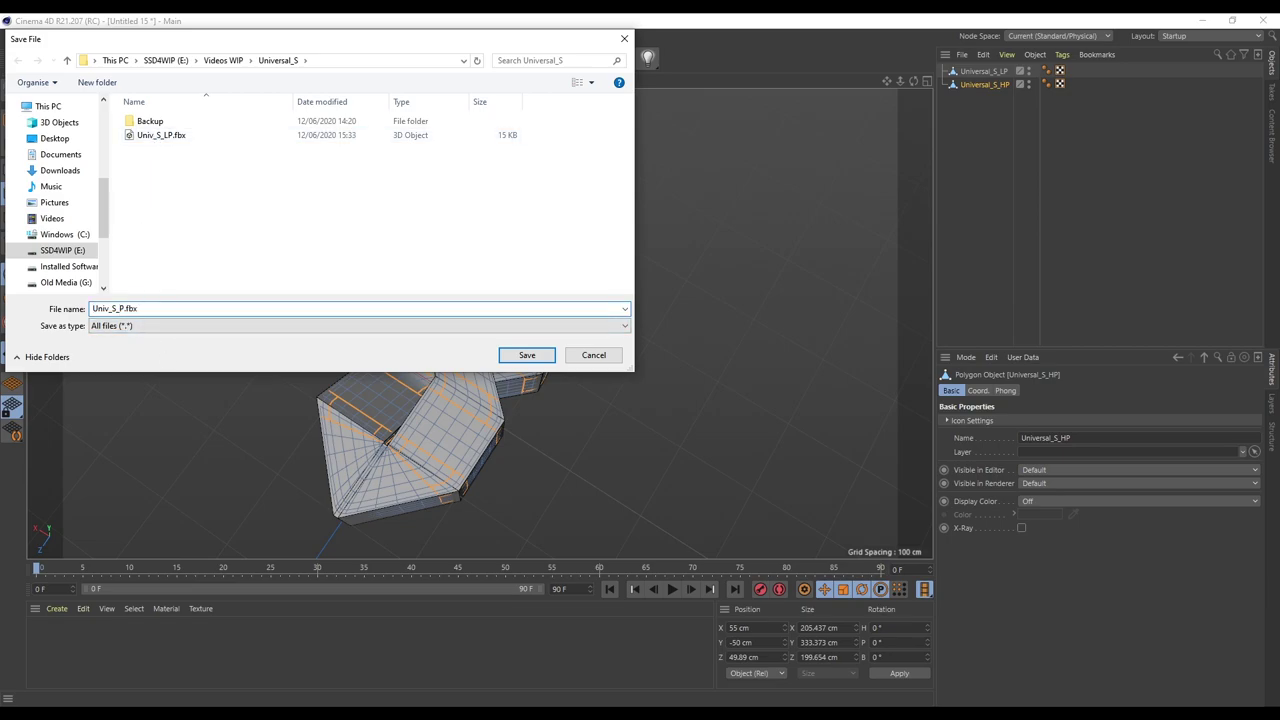
pyautogui.write('H')
pyautogui.press('Return')
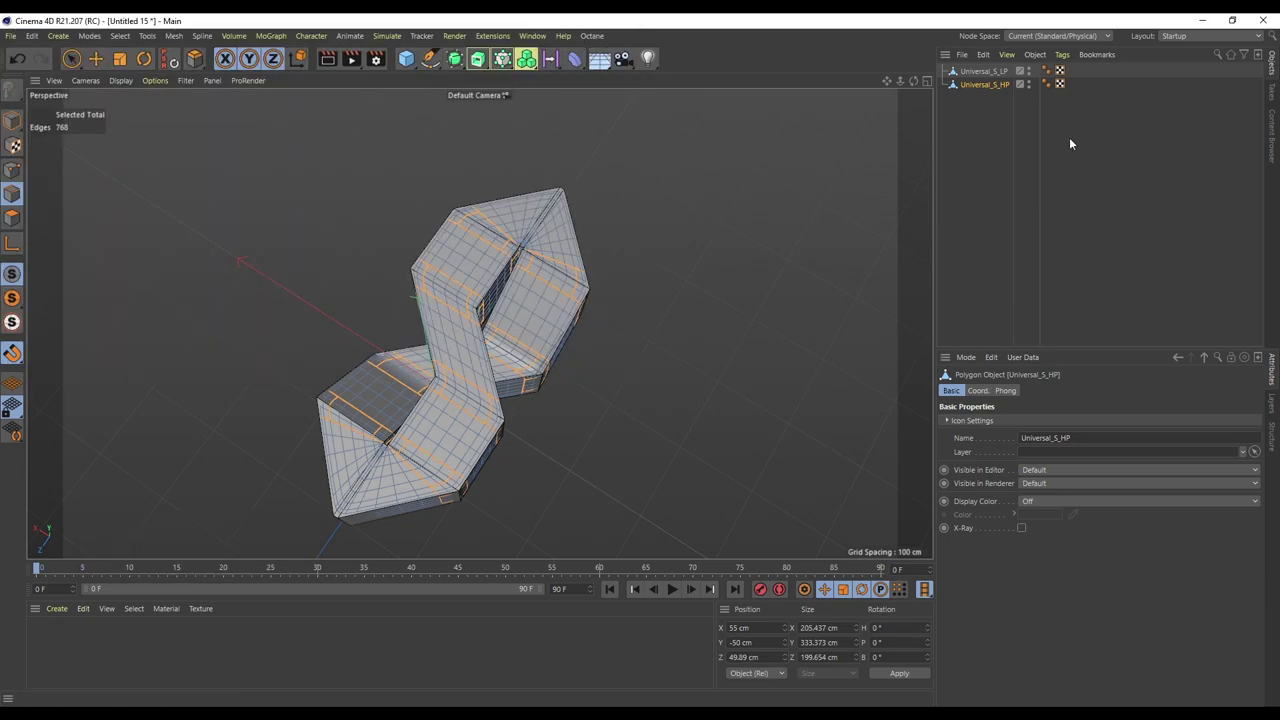
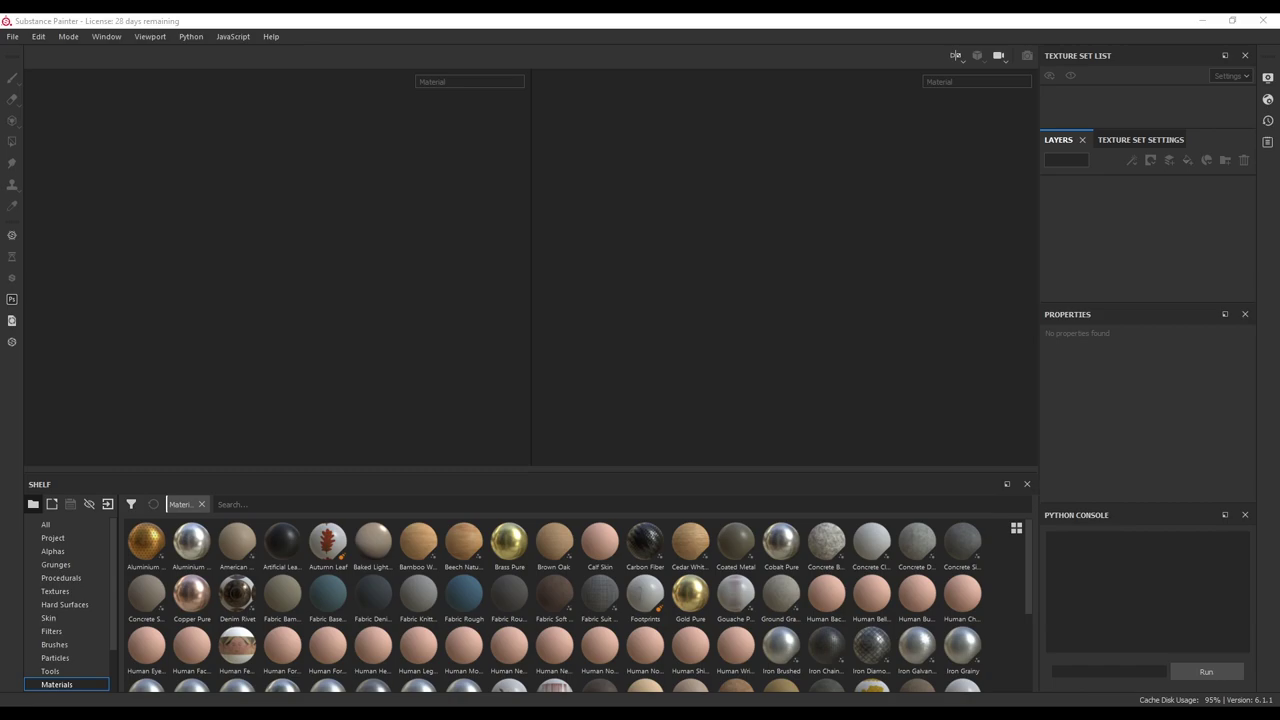
# Step: In Substance Painter, create a PBR - Metallic Roughness project from Univ_S_LP.fbx with 4096 document resolution and OpenGL normal map format
pyautogui.moveTo(1279, 165)
pyautogui.mouseDown()
pyautogui.moveTo(737, 143)
pyautogui.moveTo(1279, 190)
pyautogui.mouseUp()
pyautogui.moveTo(480, 275)
pyautogui.mouseDown()
pyautogui.moveTo(284, 284)
pyautogui.moveTo(287, 265)
pyautogui.mouseUp()
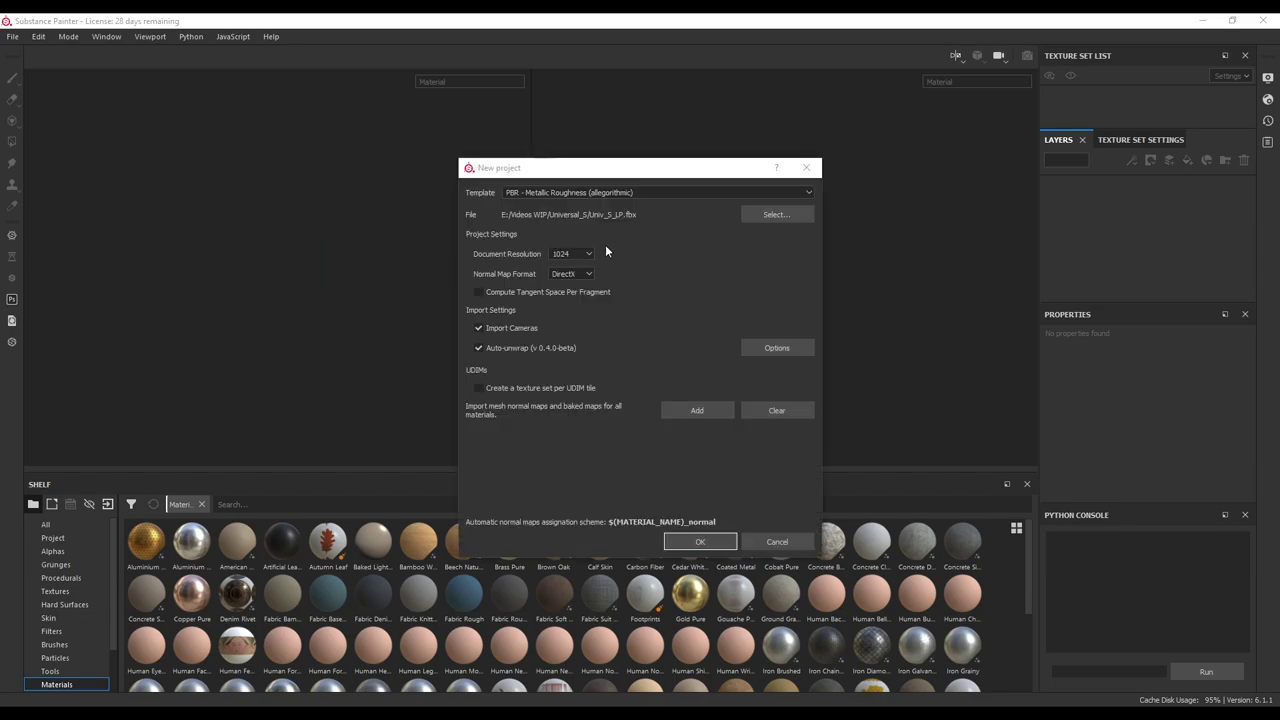
pyautogui.click(535, 195)
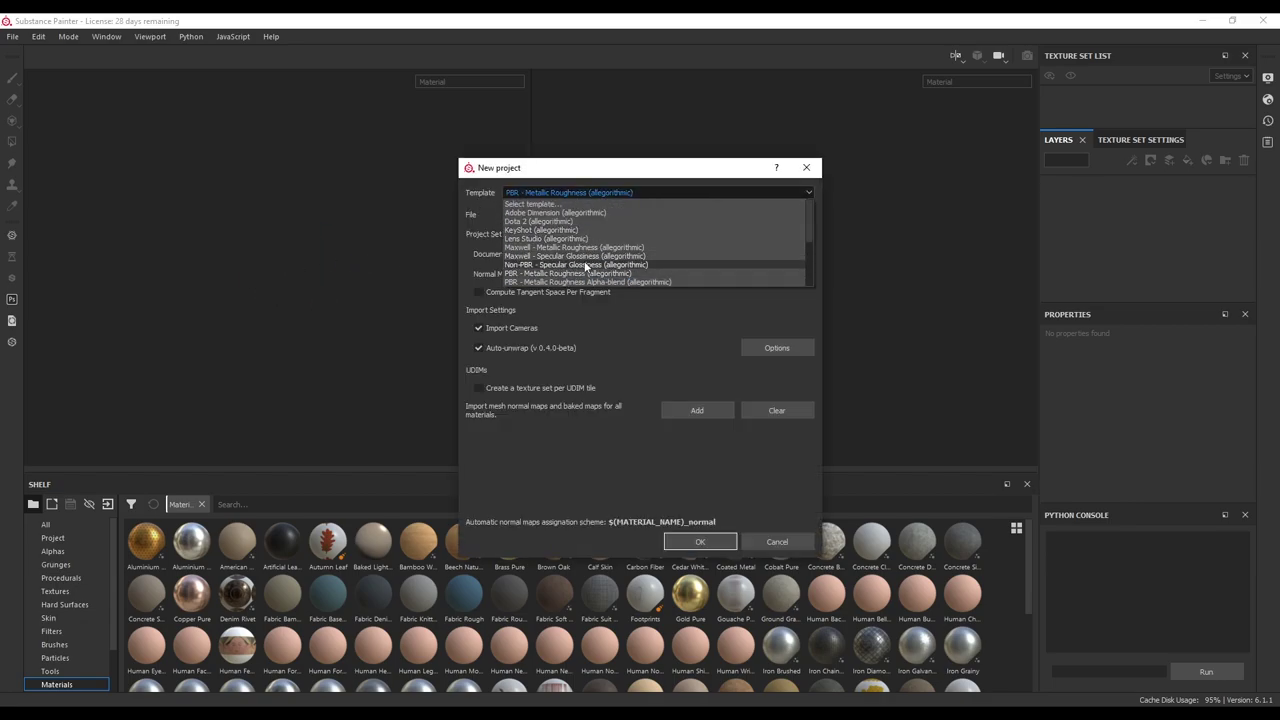
pyautogui.click(583, 188)
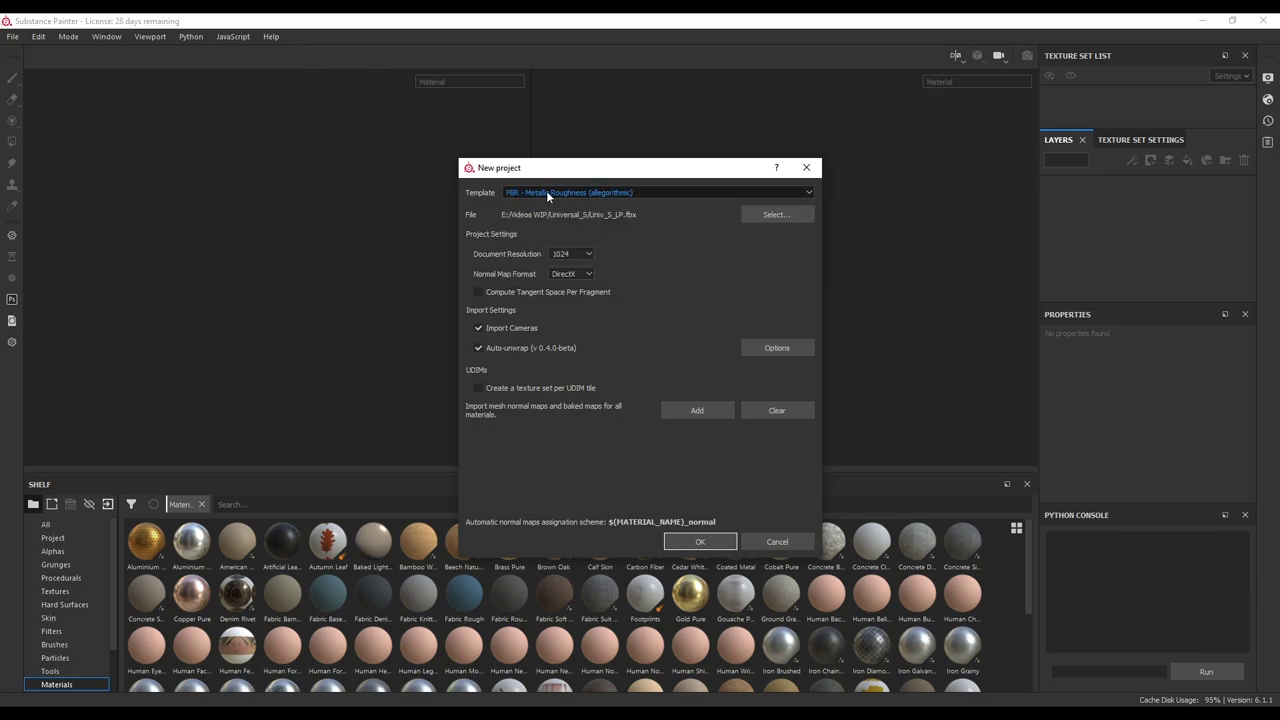
pyautogui.click(590, 254)
pyautogui.click(567, 311)
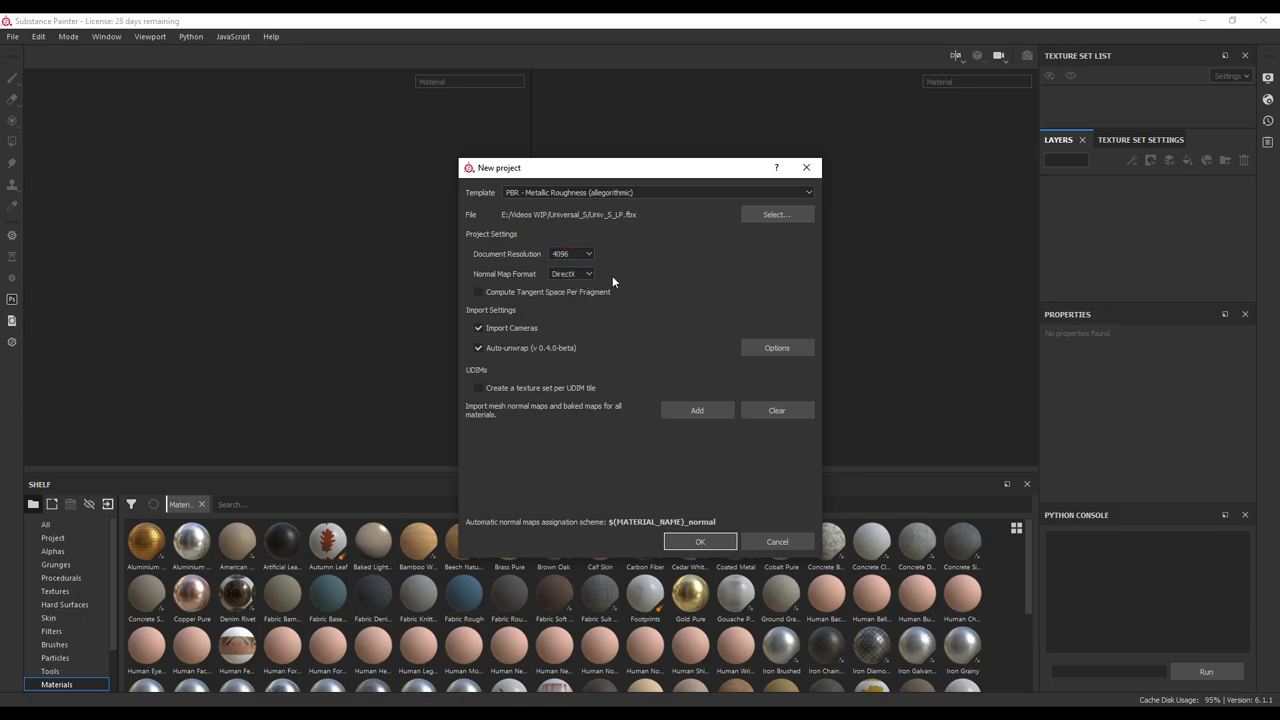
pyautogui.click(588, 274)
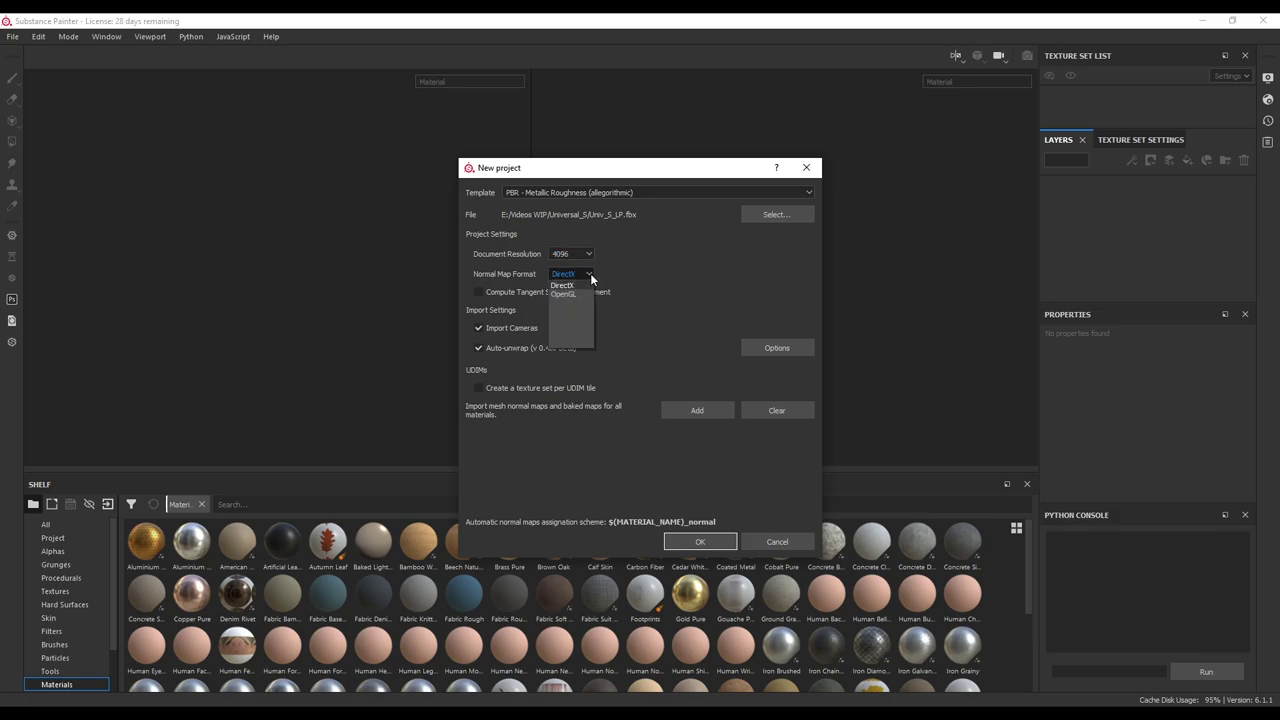
pyautogui.click(565, 300)
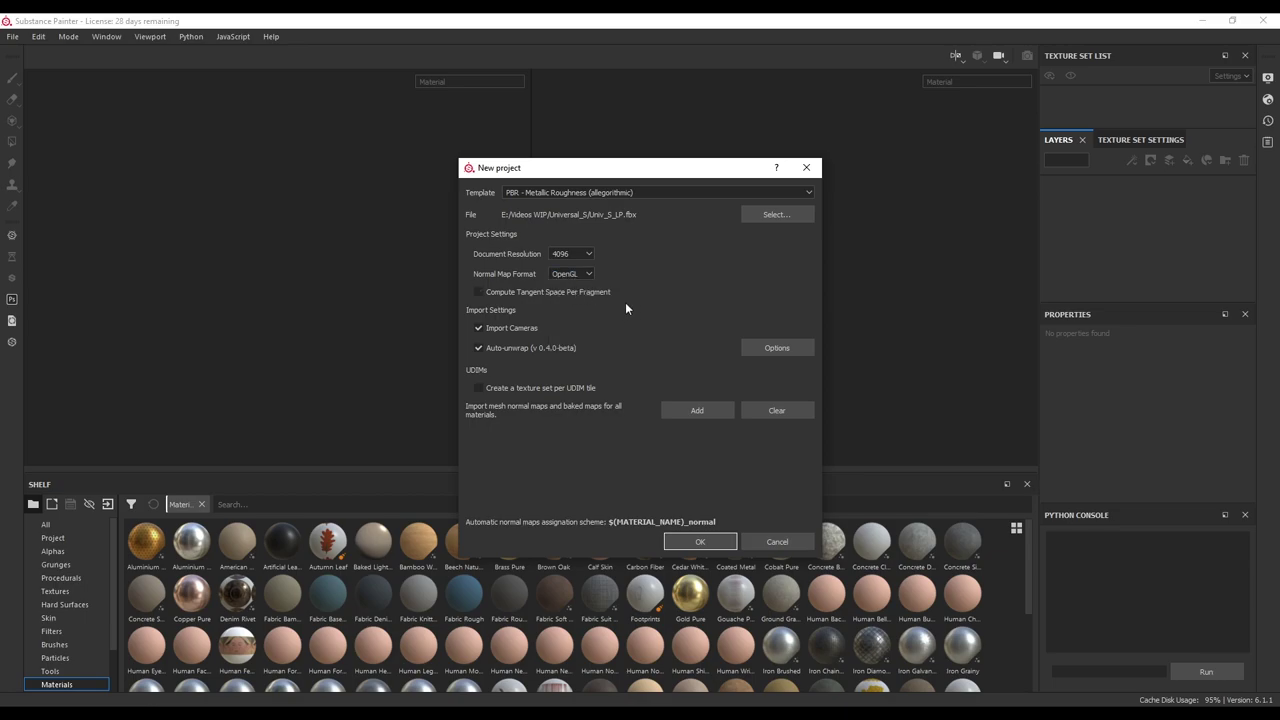
pyautogui.click(693, 542)
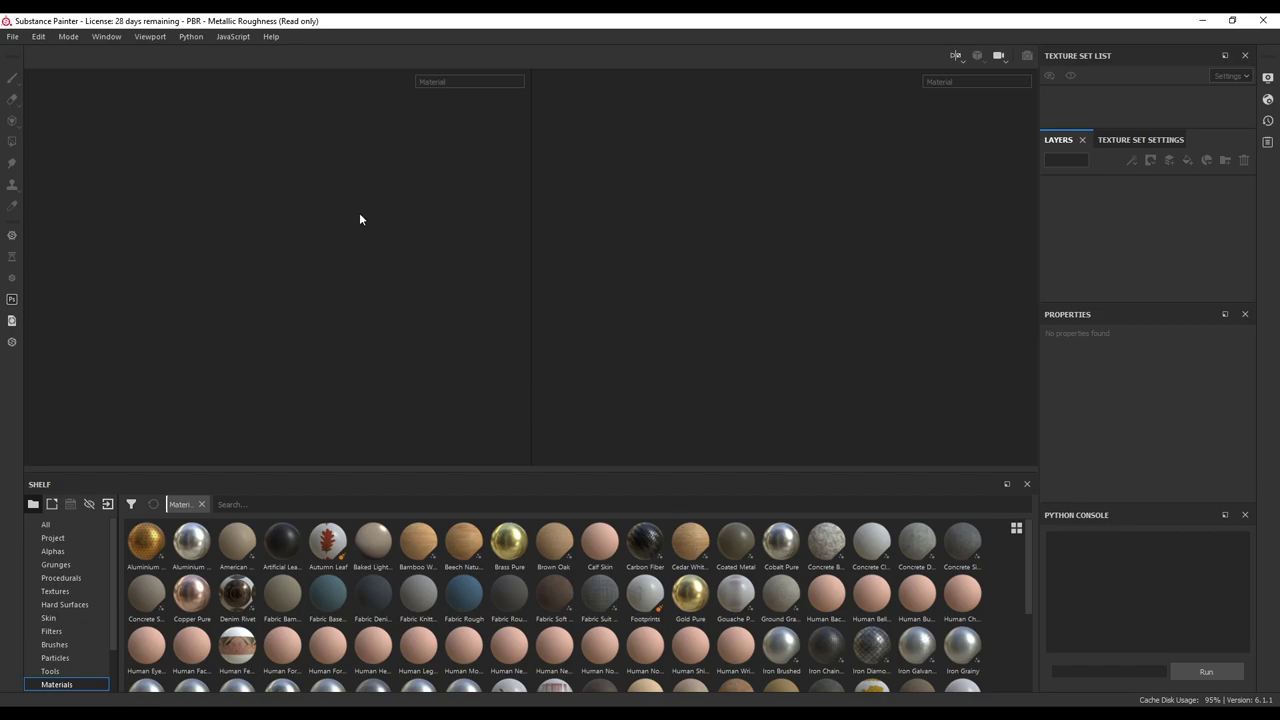
# Step: Set up mesh map baking with the ID map excluded and an output size of 4096
pyautogui.moveTo(411, 269)
pyautogui.keyDown('alt'); pyautogui.mouseDown()
pyautogui.moveTo(414, 223)
pyautogui.moveTo(357, 306)
pyautogui.moveTo(315, 163)
pyautogui.moveTo(403, 266)
pyautogui.moveTo(444, 272)
pyautogui.moveTo(400, 262)
pyautogui.mouseUp(); pyautogui.keyUp('alt')
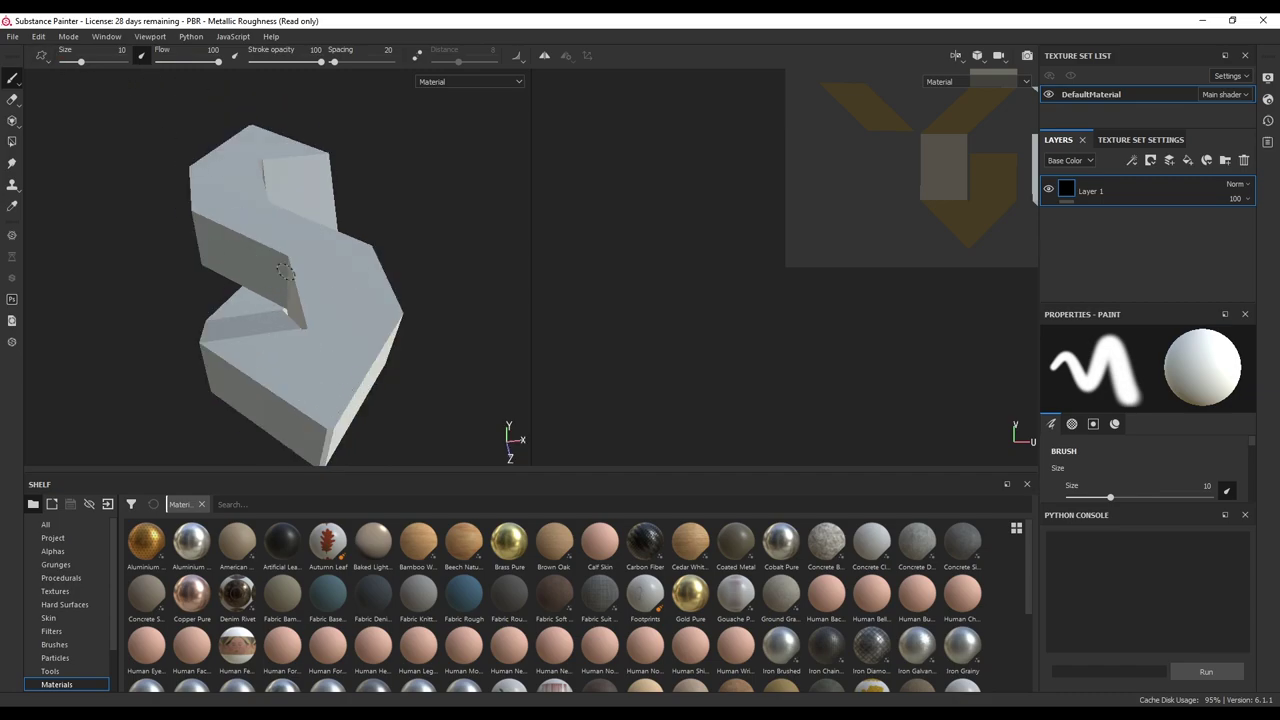
pyautogui.click(38, 36)
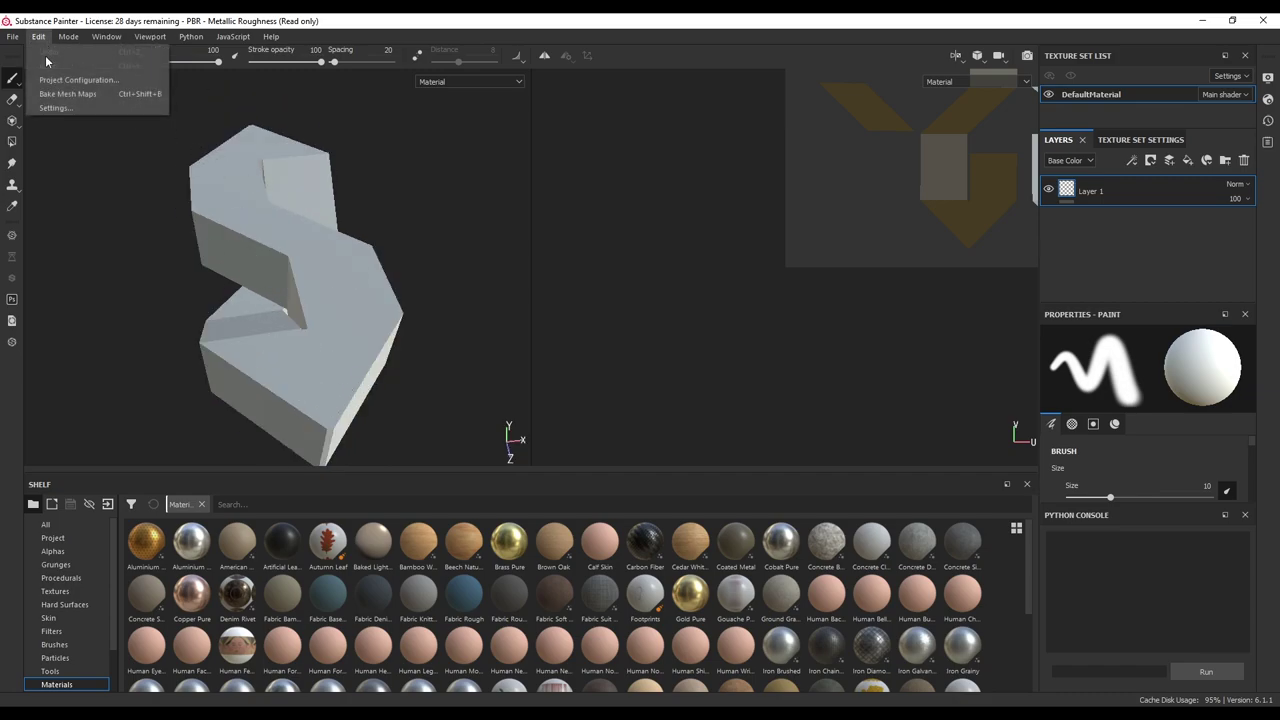
pyautogui.click(83, 93)
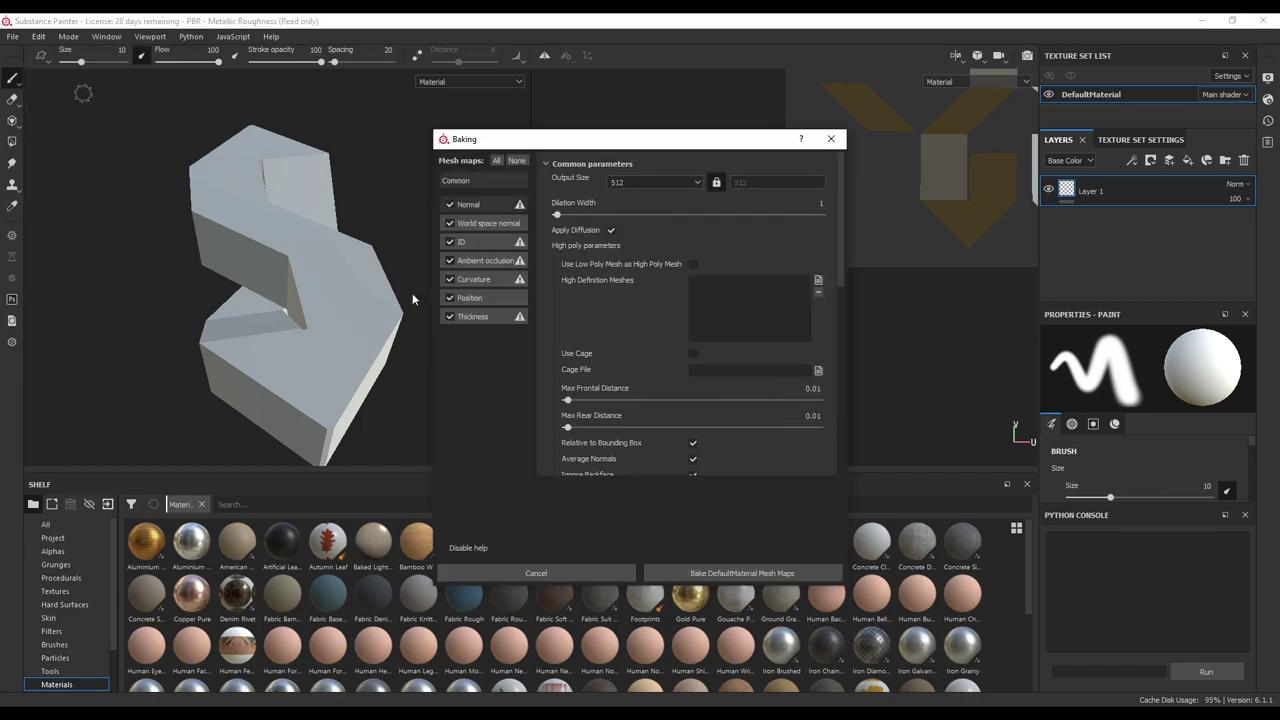
pyautogui.click(463, 243)
pyautogui.click(698, 178)
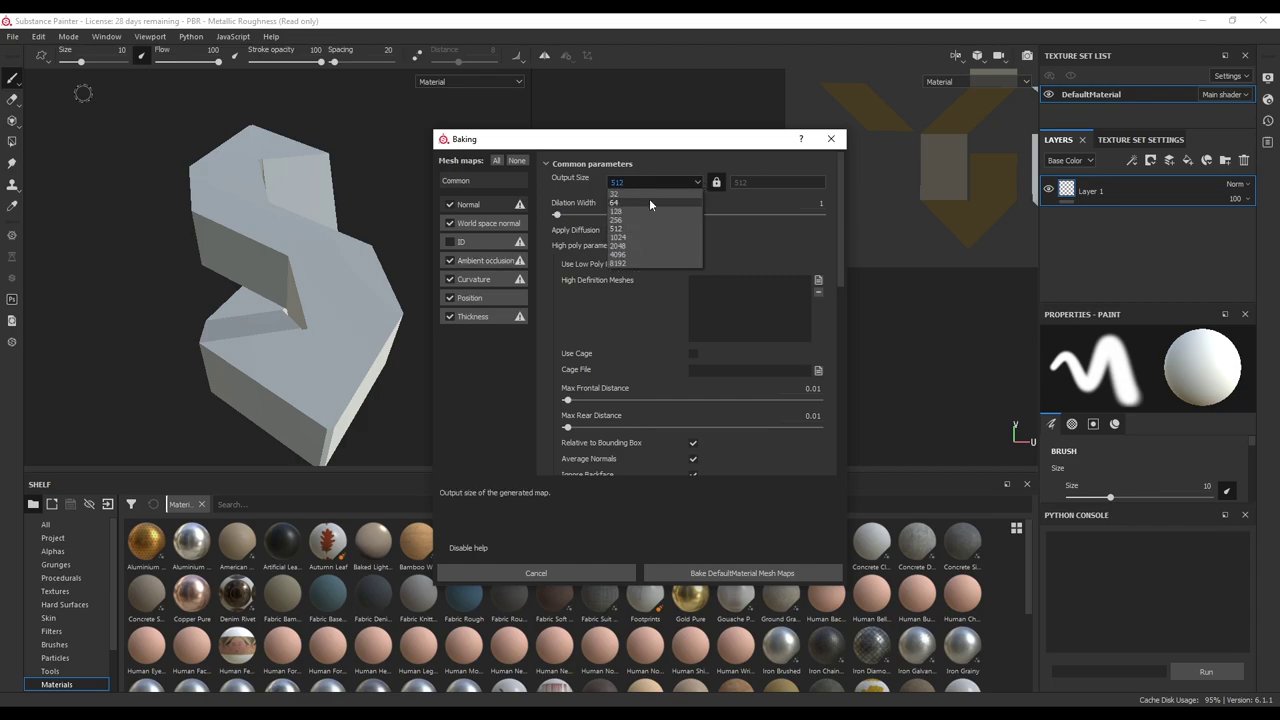
pyautogui.click(622, 255)
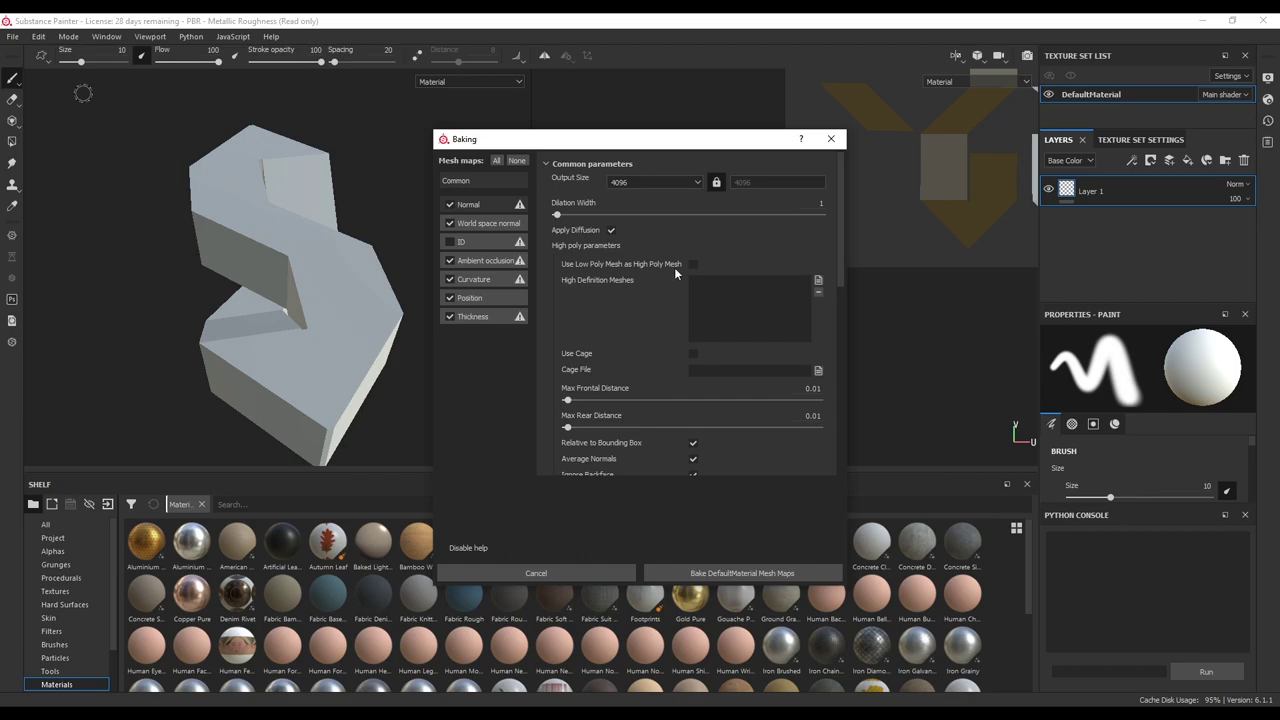
# Step: Load Univ_S_HP.fbx as the high definition mesh and bake the DefaultMaterial mesh maps
pyautogui.click(818, 280)
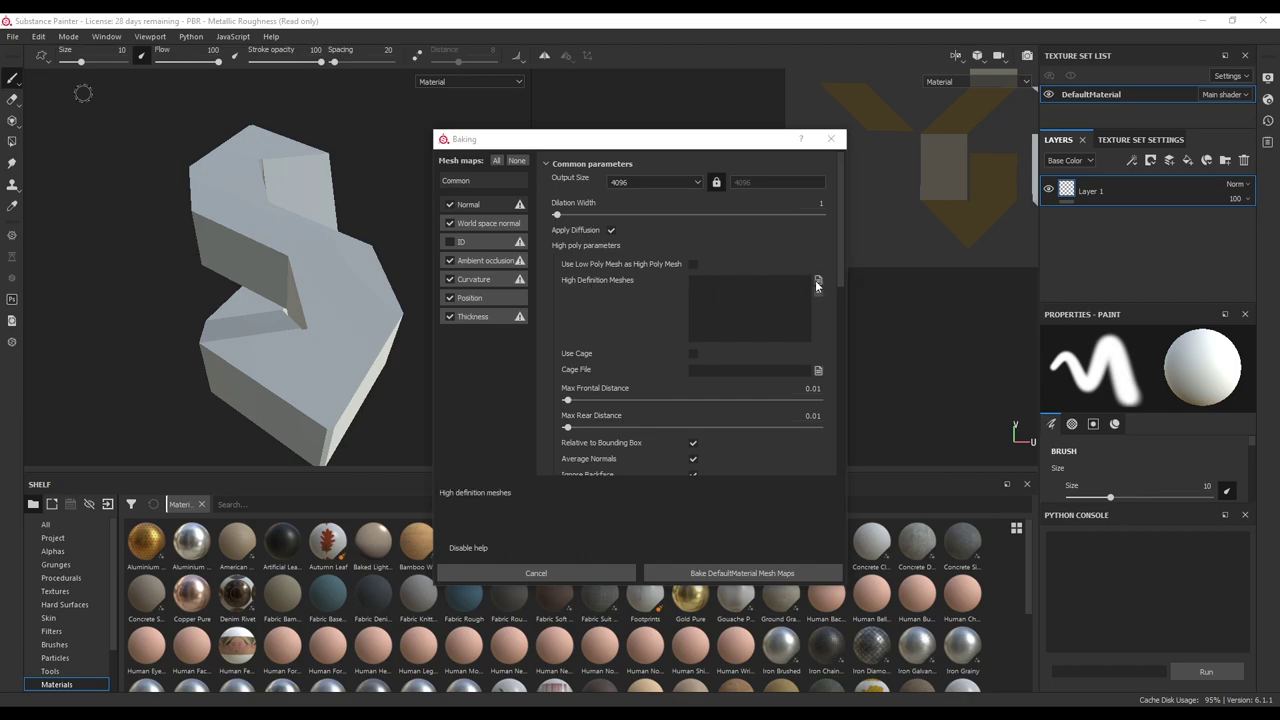
pyautogui.doubleClick(600, 256)
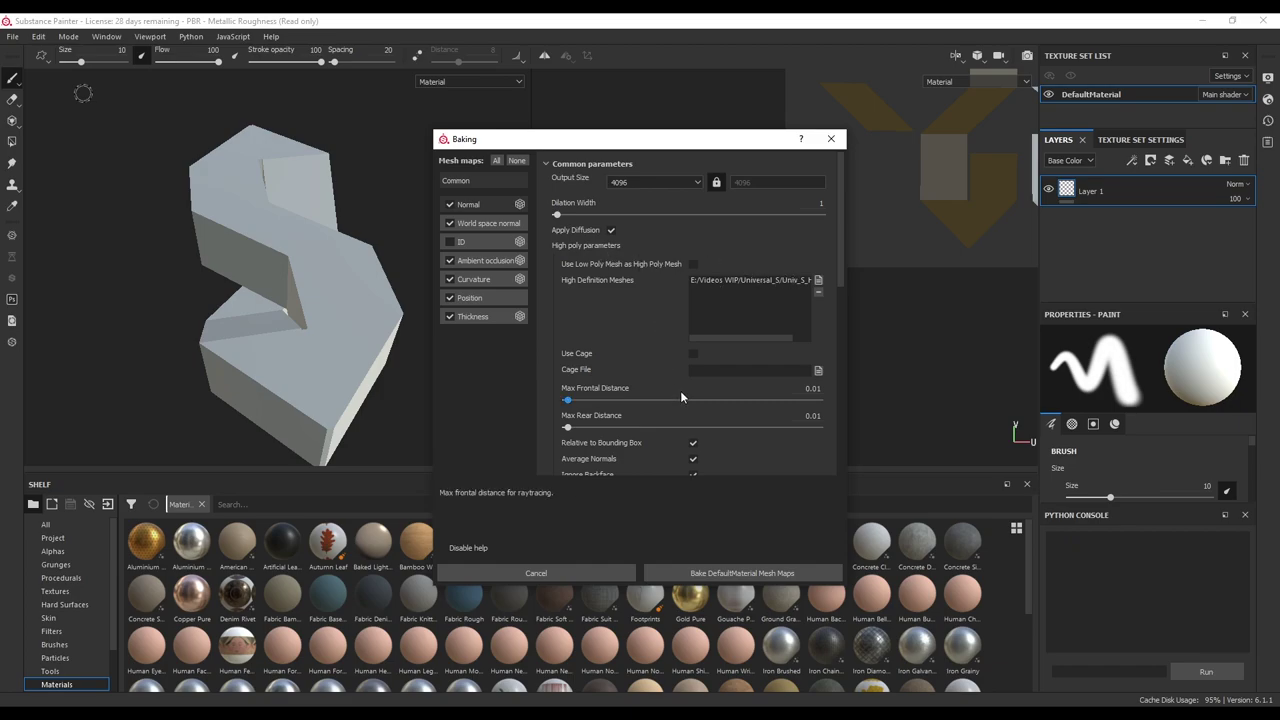
pyautogui.click(686, 572)
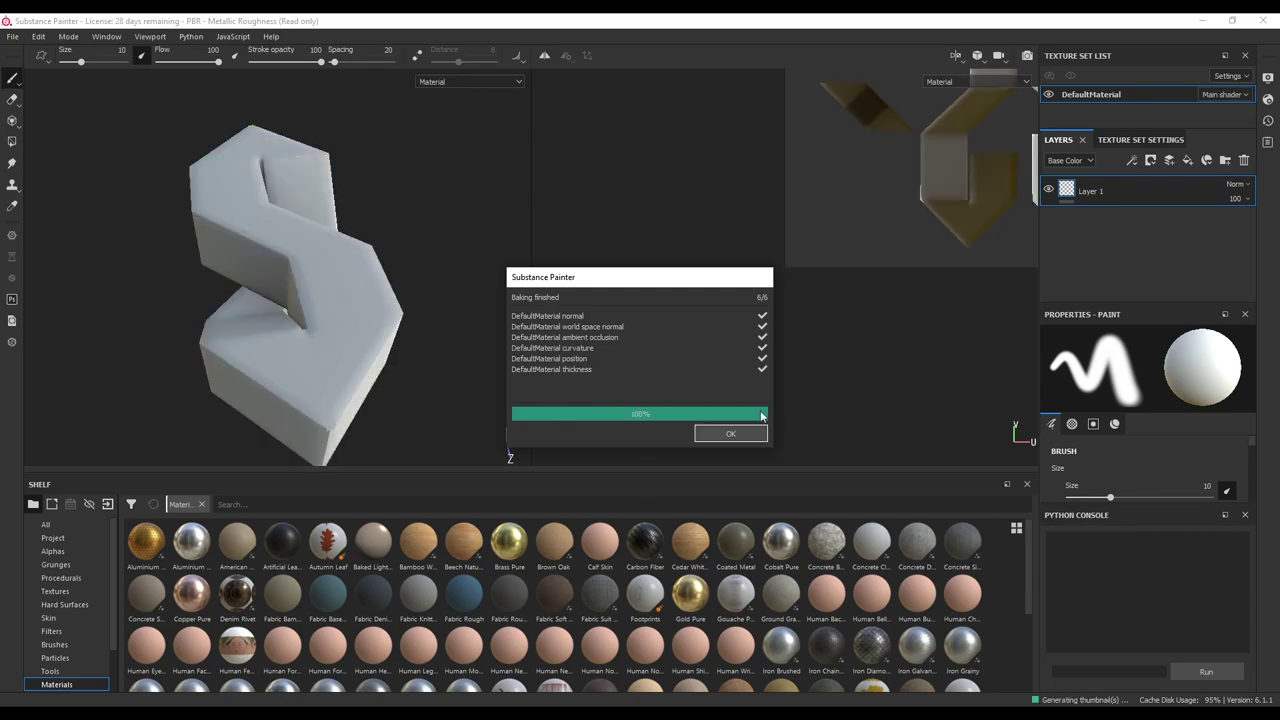
pyautogui.click(739, 437)
# Step: Show the Smart materials category in the shelf
pyautogui.keyDown('alt'); pyautogui.moveTo(858, 228); pyautogui.dragTo(587, 426, button='middle'); pyautogui.keyUp('alt')
pyautogui.scroll(3, 680, 332)
pyautogui.scroll(-4, 680, 333)
pyautogui.scroll(-1, 680, 333)
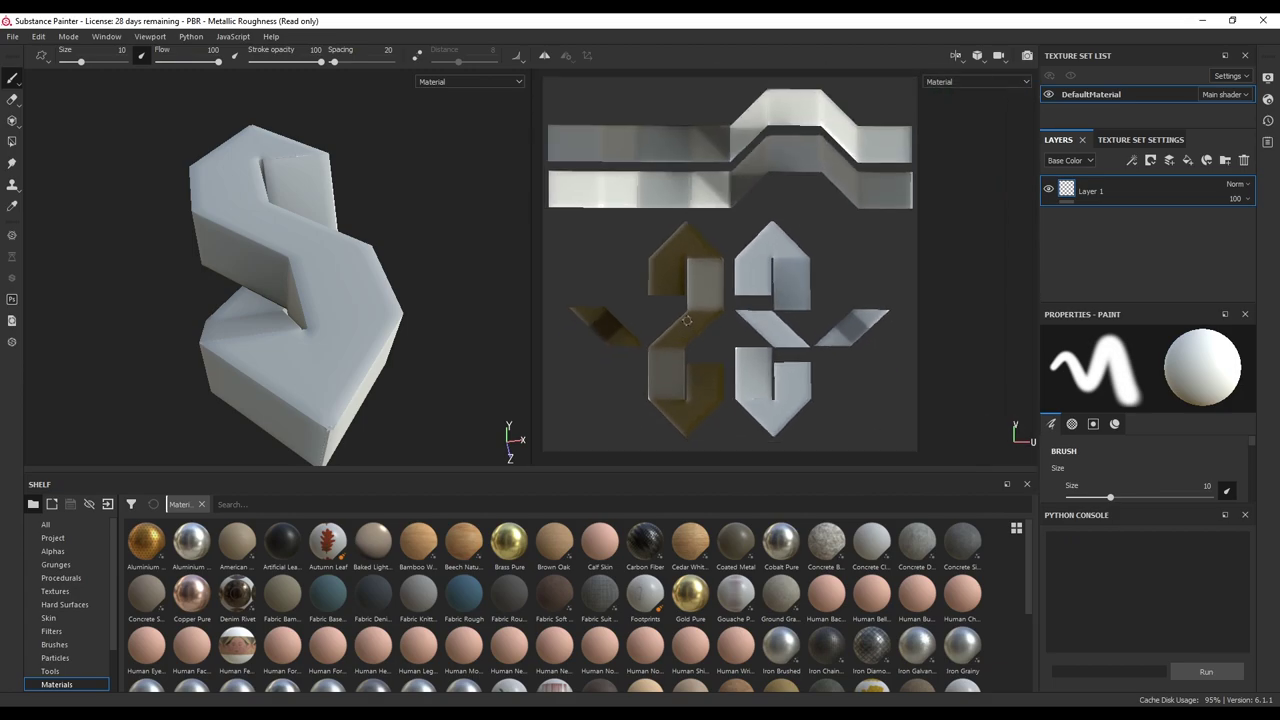
pyautogui.moveTo(685, 329); pyautogui.dragTo(715, 325, button='middle')
pyautogui.moveTo(416, 296)
pyautogui.keyDown('alt'); pyautogui.mouseDown()
pyautogui.moveTo(297, 177)
pyautogui.moveTo(222, 280)
pyautogui.moveTo(175, 140)
pyautogui.moveTo(414, 314)
pyautogui.moveTo(434, 280)
pyautogui.moveTo(436, 292)
pyautogui.mouseUp(); pyautogui.keyUp('alt')
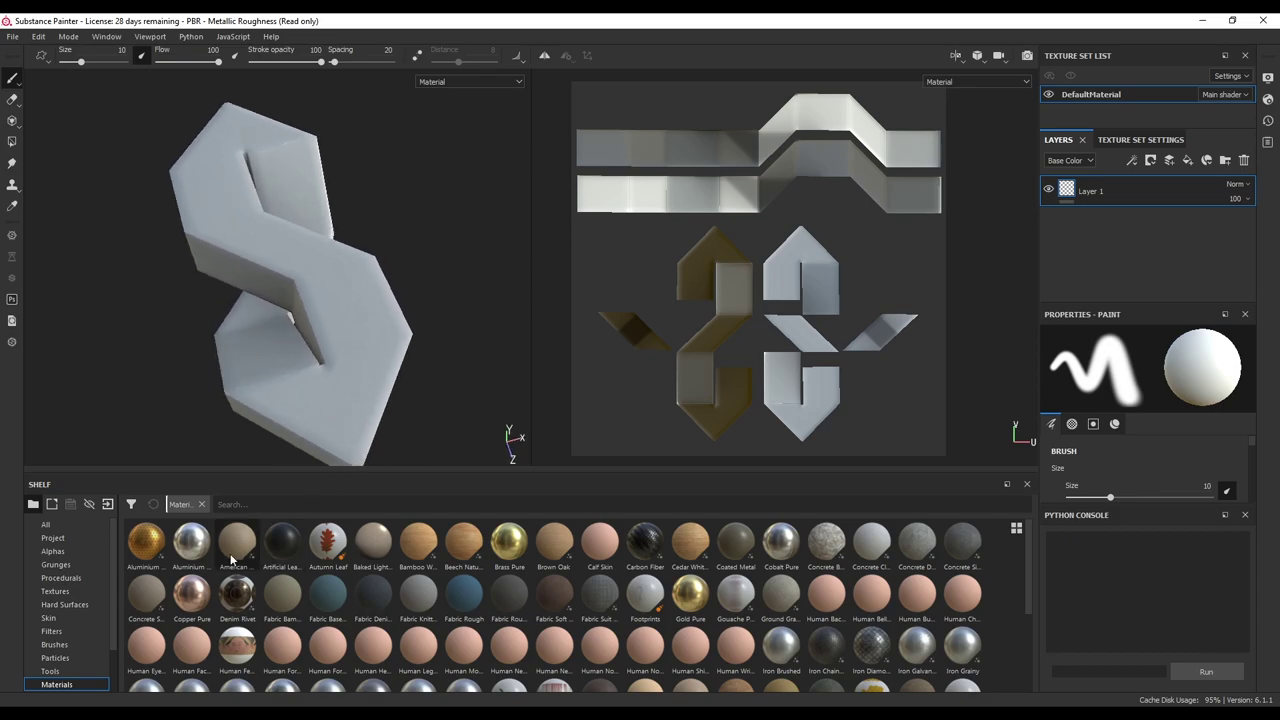
pyautogui.scroll(-2, 62, 630)
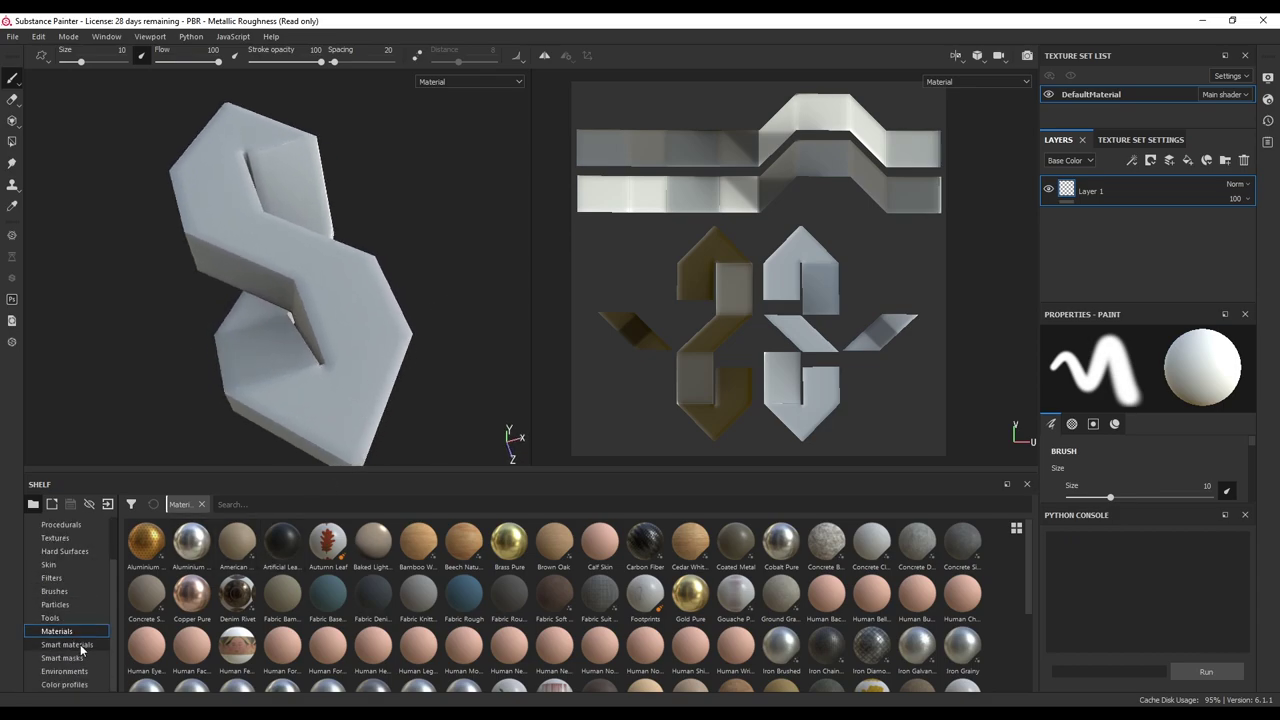
pyautogui.click(70, 645)
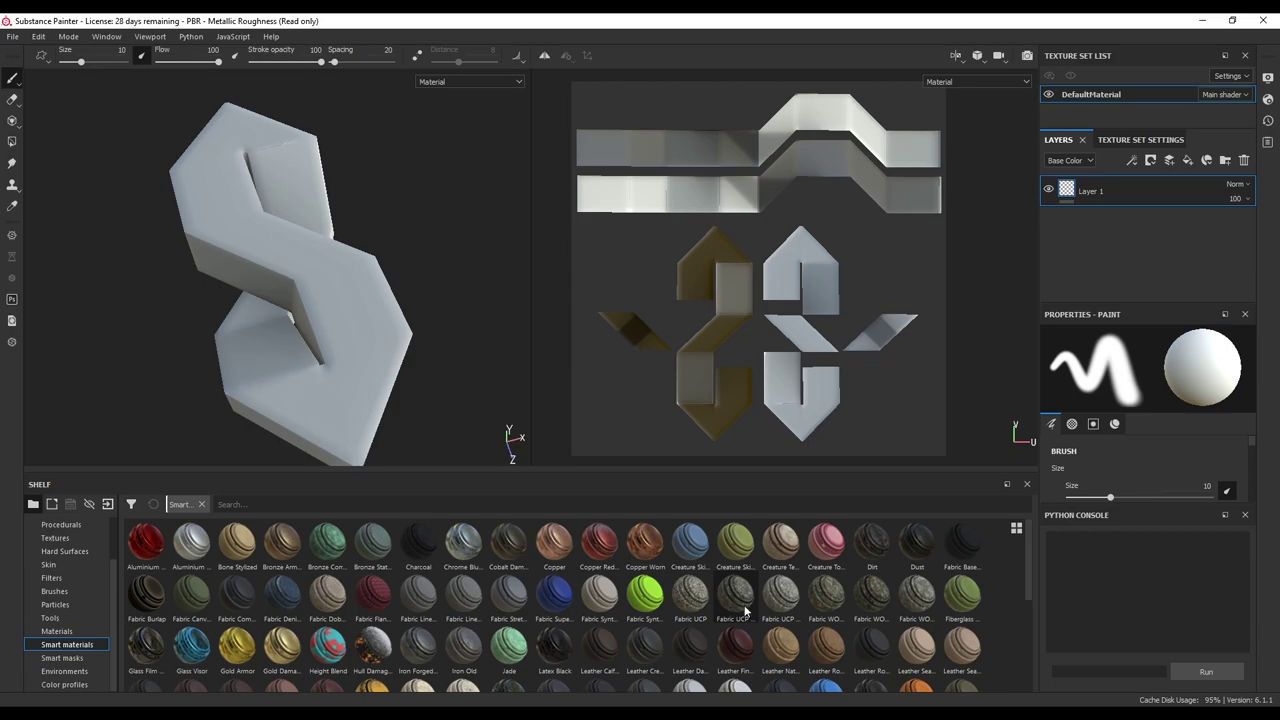
# Step: Apply the Steel Painted Rough Damaged smart material to the S-shaped model
pyautogui.scroll(-5, 768, 604)
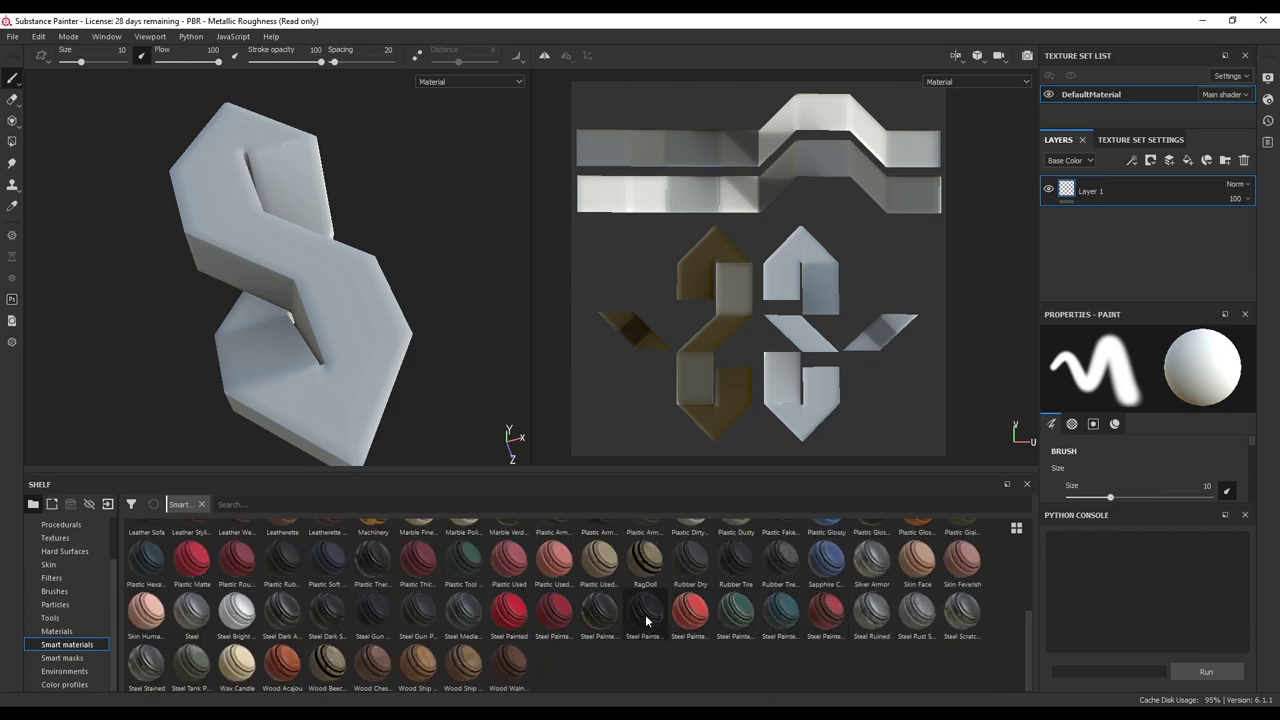
pyautogui.moveTo(645, 618); pyautogui.dragTo(385, 393)
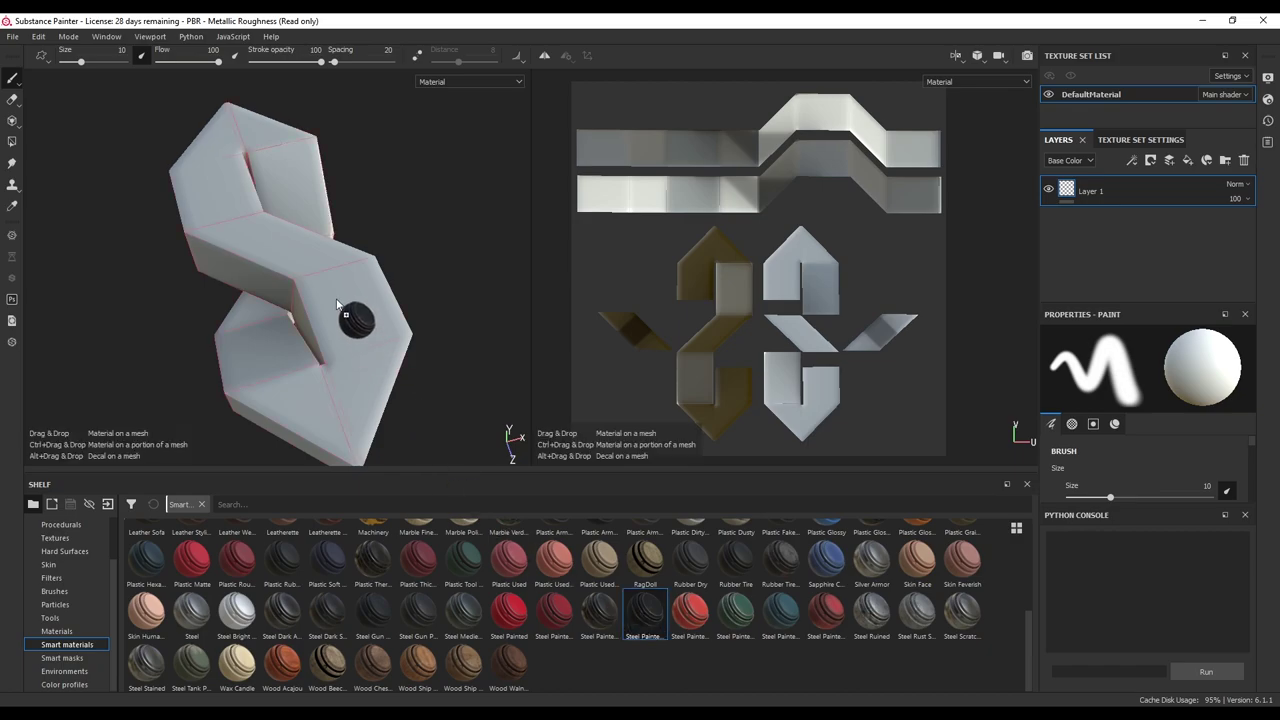
pyautogui.moveTo(335, 300); pyautogui.dragTo(334, 299)
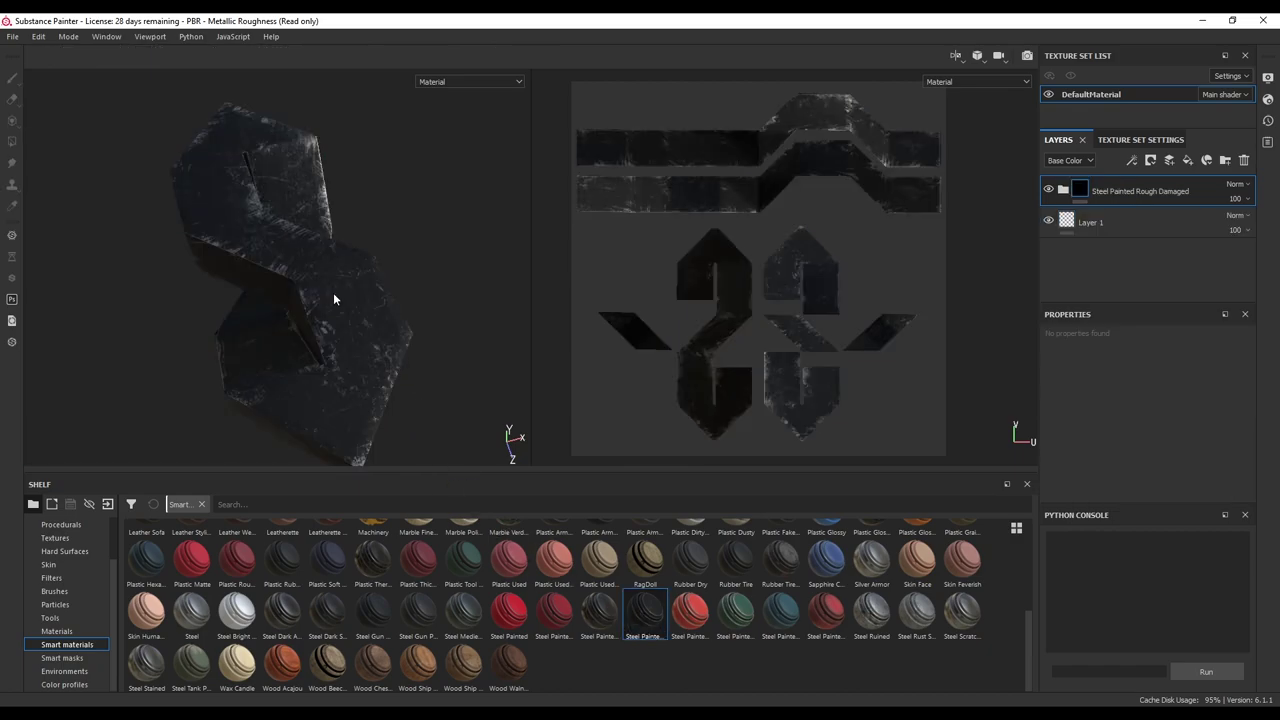
pyautogui.scroll(-2, 319, 268)
pyautogui.scroll(7, 319, 268)
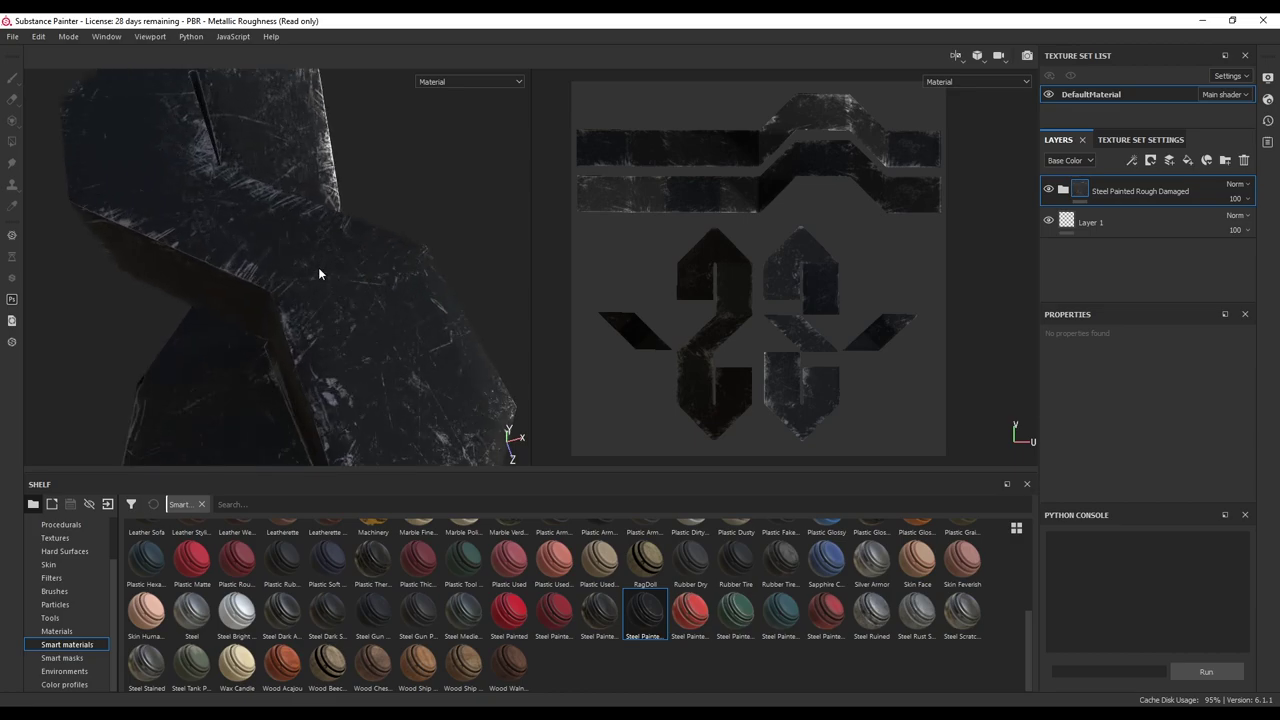
pyautogui.keyDown('alt'); pyautogui.moveTo(422, 250); pyautogui.dragTo(404, 430); pyautogui.keyUp('alt')
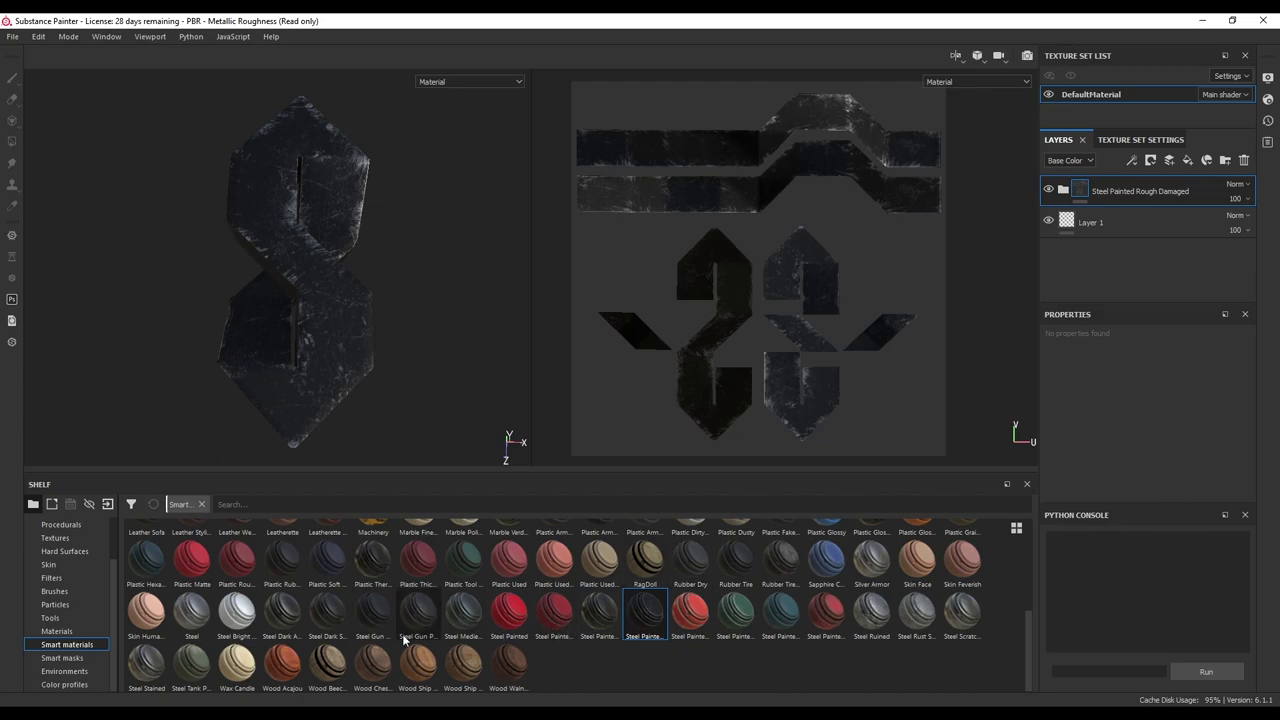
# Step: Add the Steel Bright Layered smart material to the S-shaped model and give its layer folder a black mask
pyautogui.moveTo(236, 618); pyautogui.dragTo(297, 298)
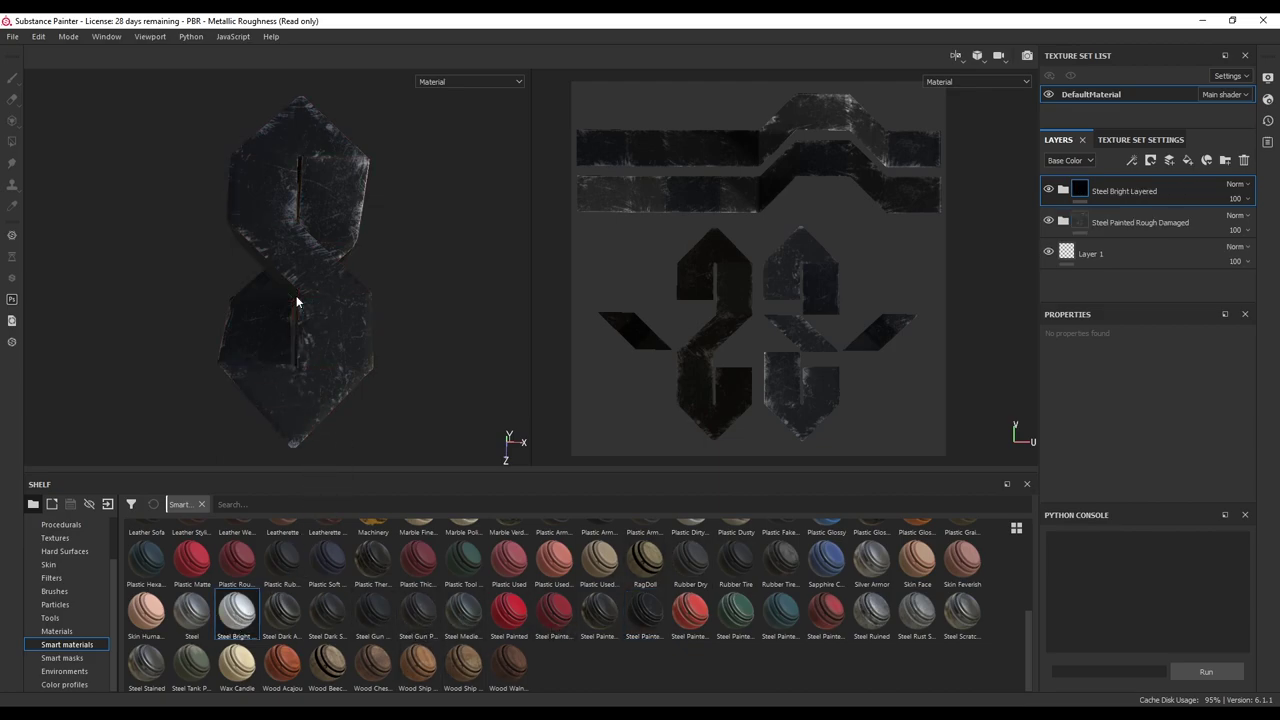
pyautogui.rightClick(1140, 210)
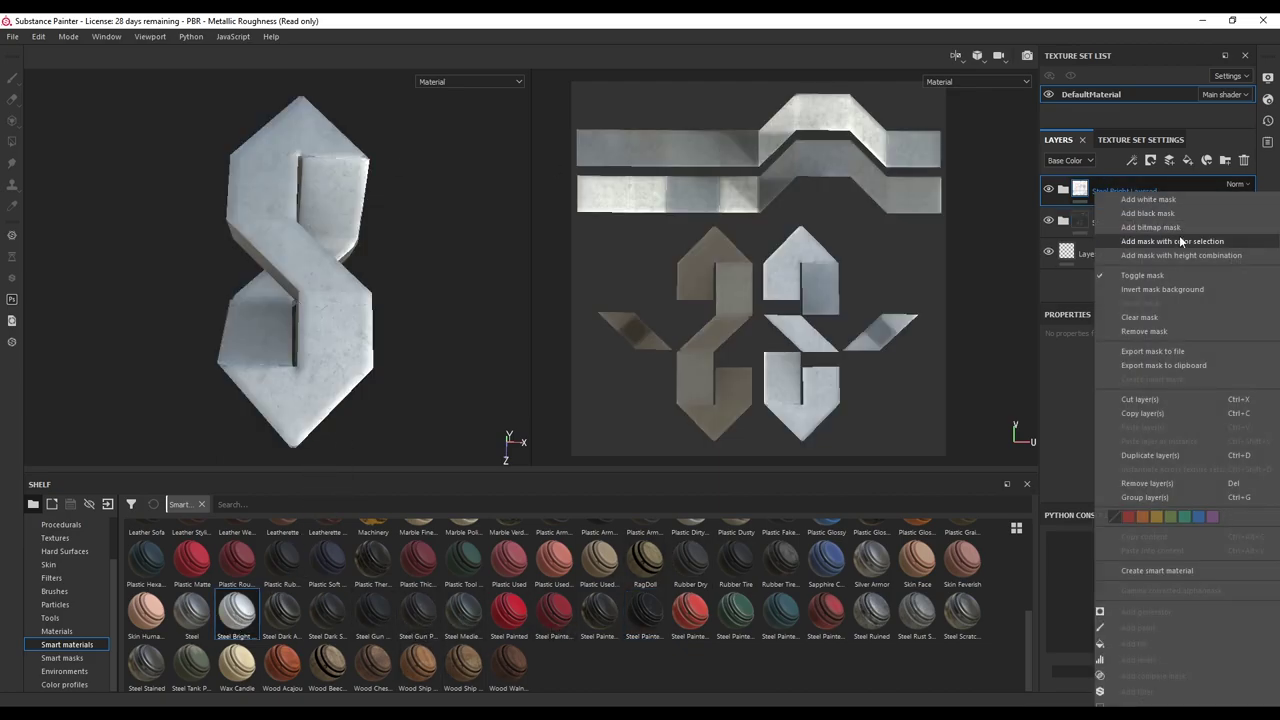
pyautogui.click(1157, 212)
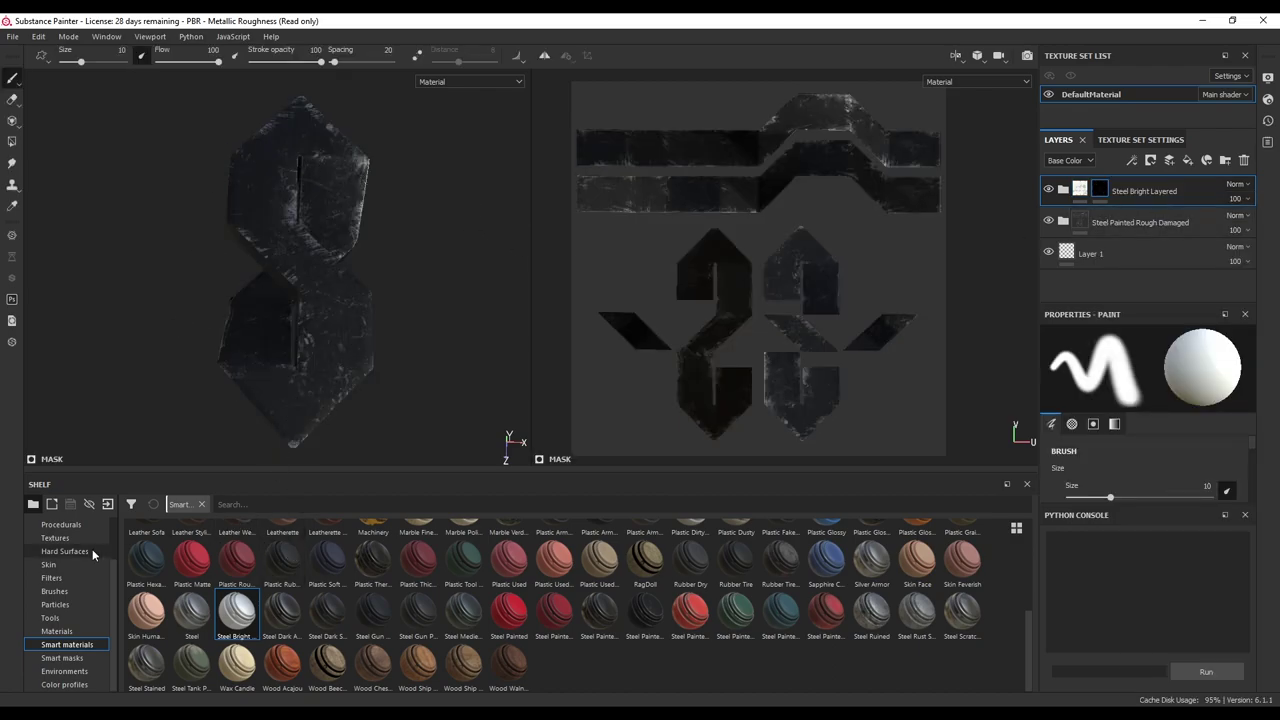
# Step: Choose the Artistic Brus... brush for painting the Steel Bright Layered mask and reduce its size to 8.25
pyautogui.scroll(2, 80, 585)
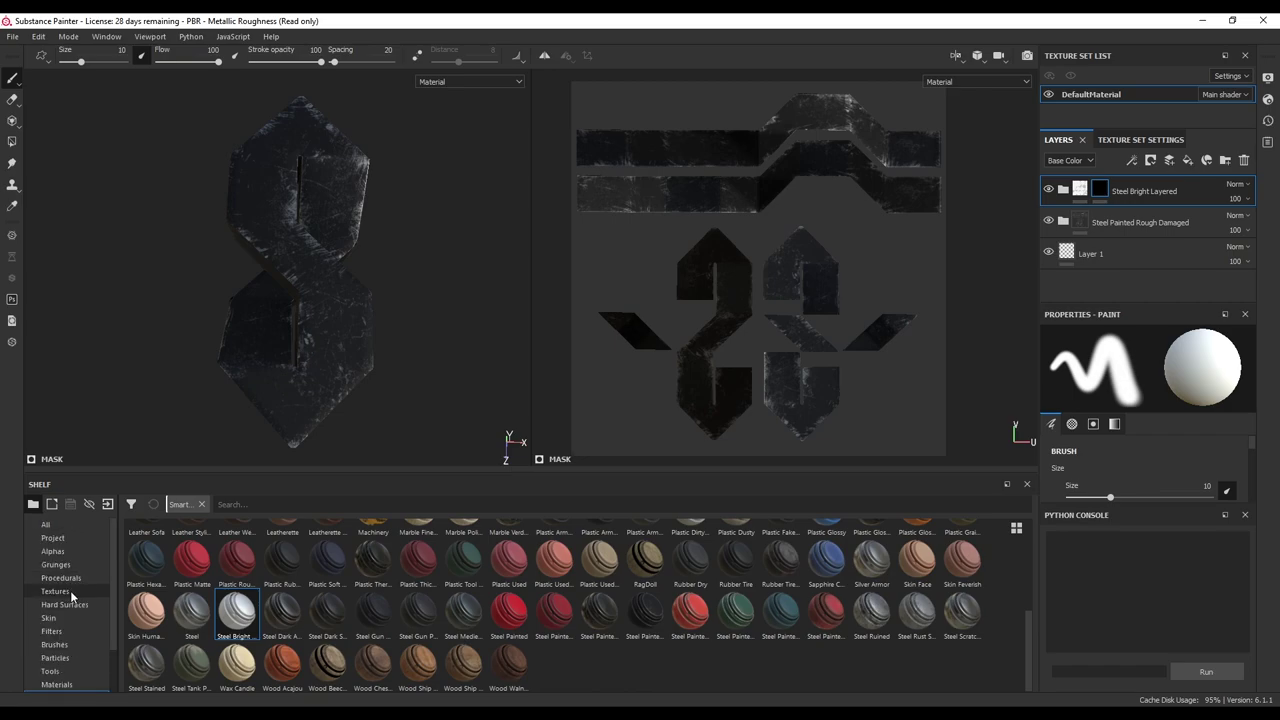
pyautogui.click(60, 645)
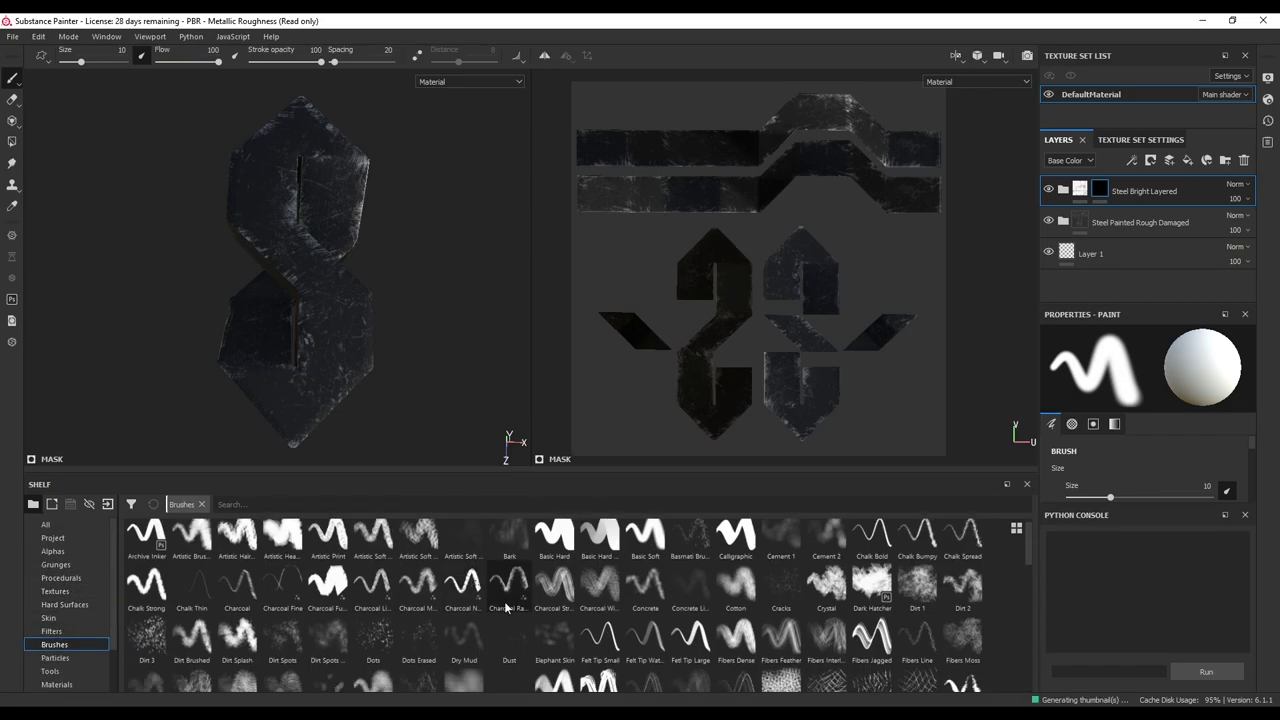
pyautogui.click(196, 545)
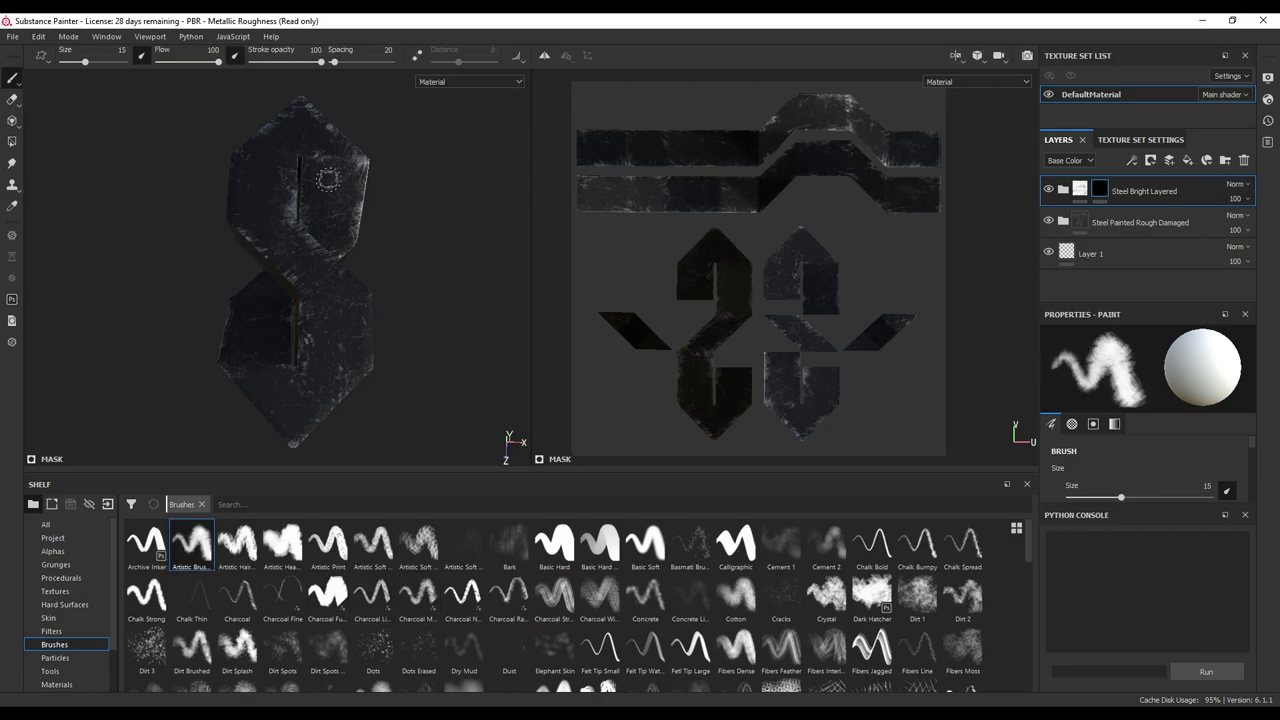
pyautogui.scroll(10, 296, 155)
pyautogui.keyDown('ctrl'); pyautogui.moveTo(294, 151); pyautogui.dragTo(265, 152, button='right'); pyautogui.keyUp('ctrl')
# Step: Paint bright steel along one edge of the S's upper slot, undoing the extra stroke on the opposite face
pyautogui.moveTo(291, 151); pyautogui.dragTo(285, 249)
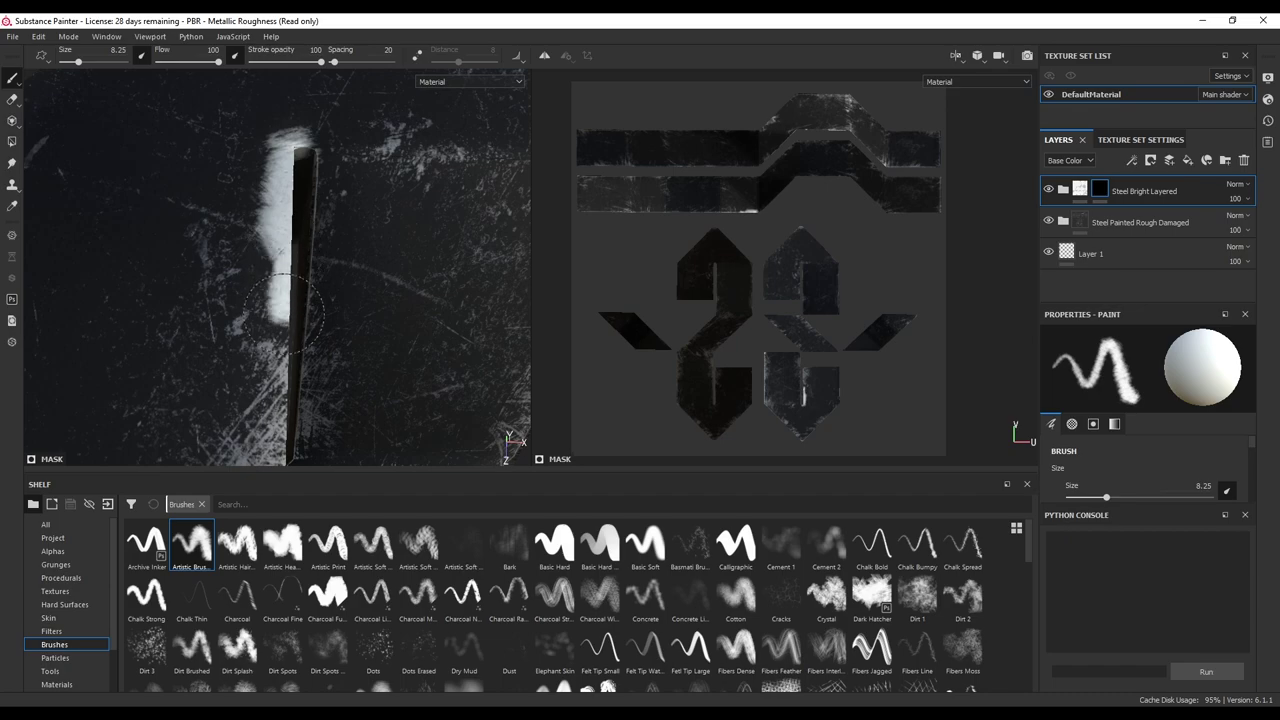
pyautogui.moveTo(281, 347); pyautogui.dragTo(278, 402)
pyautogui.moveTo(358, 375); pyautogui.dragTo(358, 171)
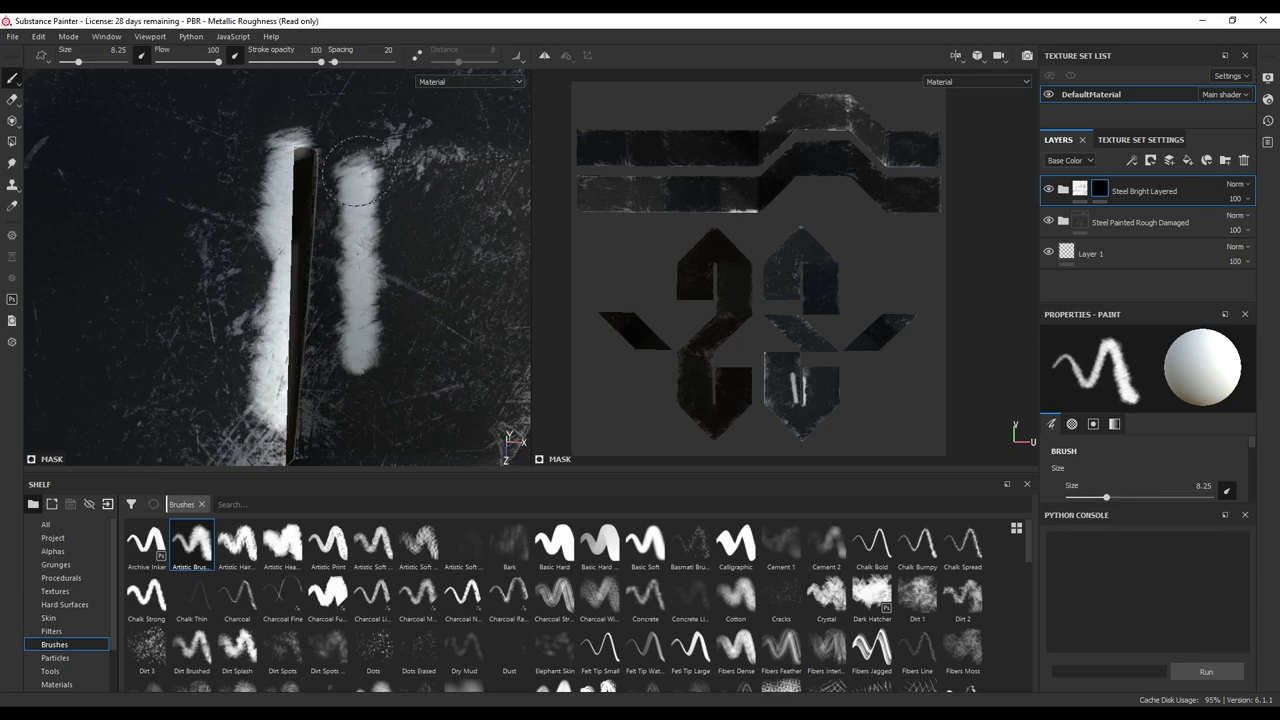
pyautogui.hotkey('ctrl', 'z')
# Step: Paint bright steel from the end of the upper slot along the S's diagonal edge to the outer corner
pyautogui.keyDown('alt'); pyautogui.moveTo(324, 346); pyautogui.dragTo(316, 136, button='middle'); pyautogui.keyUp('alt')
pyautogui.moveTo(318, 170)
pyautogui.mouseDown()
pyautogui.moveTo(310, 240)
pyautogui.moveTo(342, 288)
pyautogui.moveTo(476, 380)
pyautogui.mouseUp()
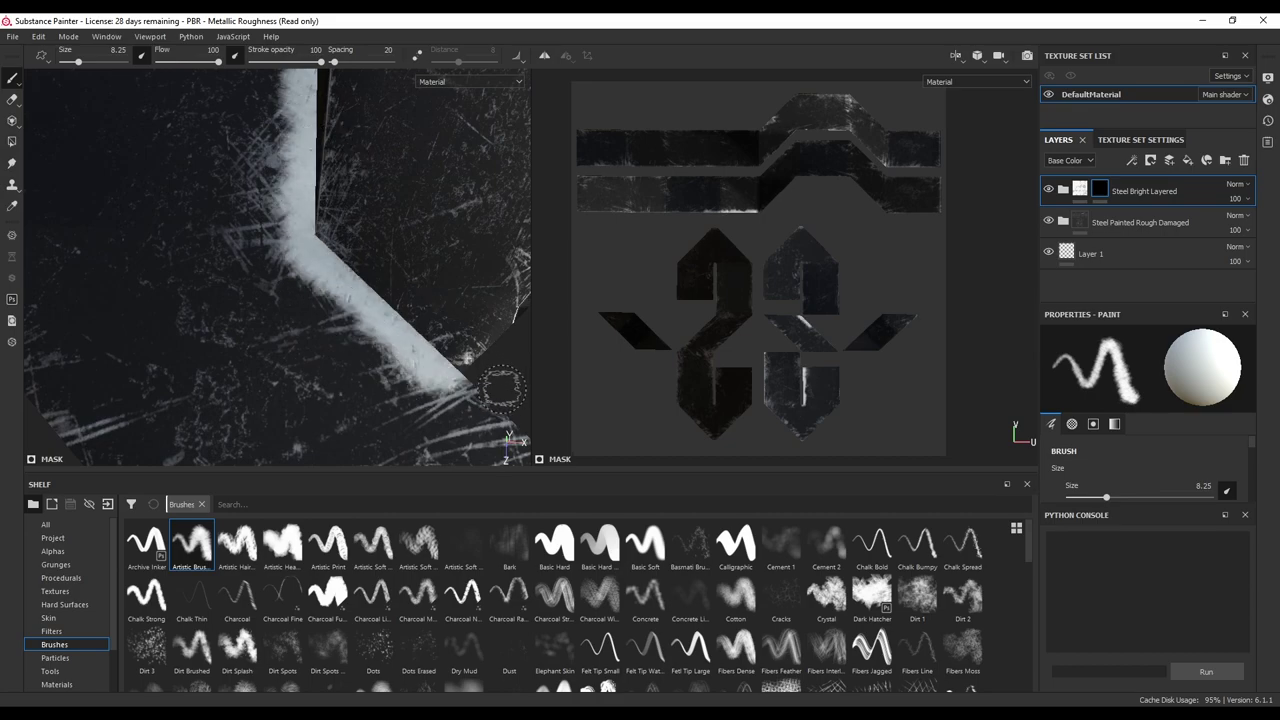
pyautogui.keyDown('alt'); pyautogui.moveTo(501, 388); pyautogui.dragTo(206, 180, button='middle'); pyautogui.keyUp('alt')
pyautogui.moveTo(206, 184); pyautogui.dragTo(336, 321)
pyautogui.moveTo(364, 300)
pyautogui.keyDown('alt'); pyautogui.mouseDown(button='middle')
pyautogui.moveTo(280, 237)
pyautogui.moveTo(309, 209)
pyautogui.moveTo(322, 220)
pyautogui.mouseUp(button='middle'); pyautogui.keyUp('alt')
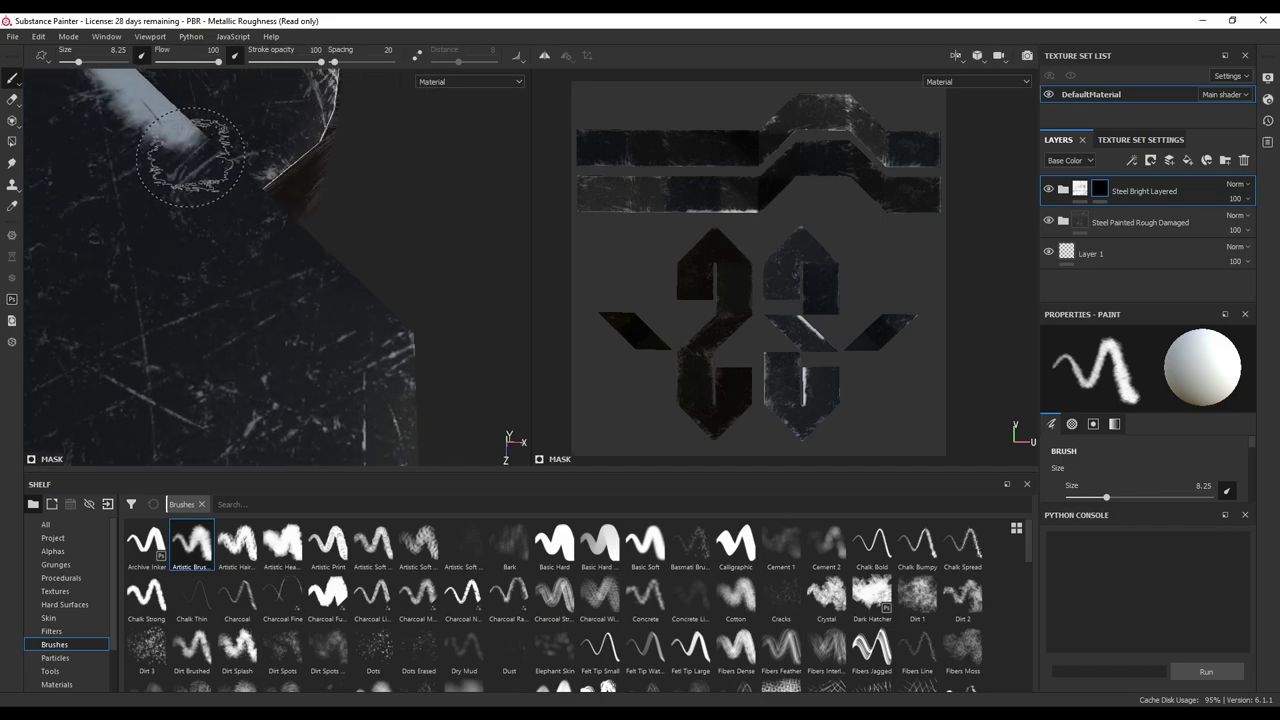
pyautogui.moveTo(190, 155)
pyautogui.mouseDown()
pyautogui.moveTo(360, 304)
pyautogui.moveTo(418, 333)
pyautogui.mouseUp()
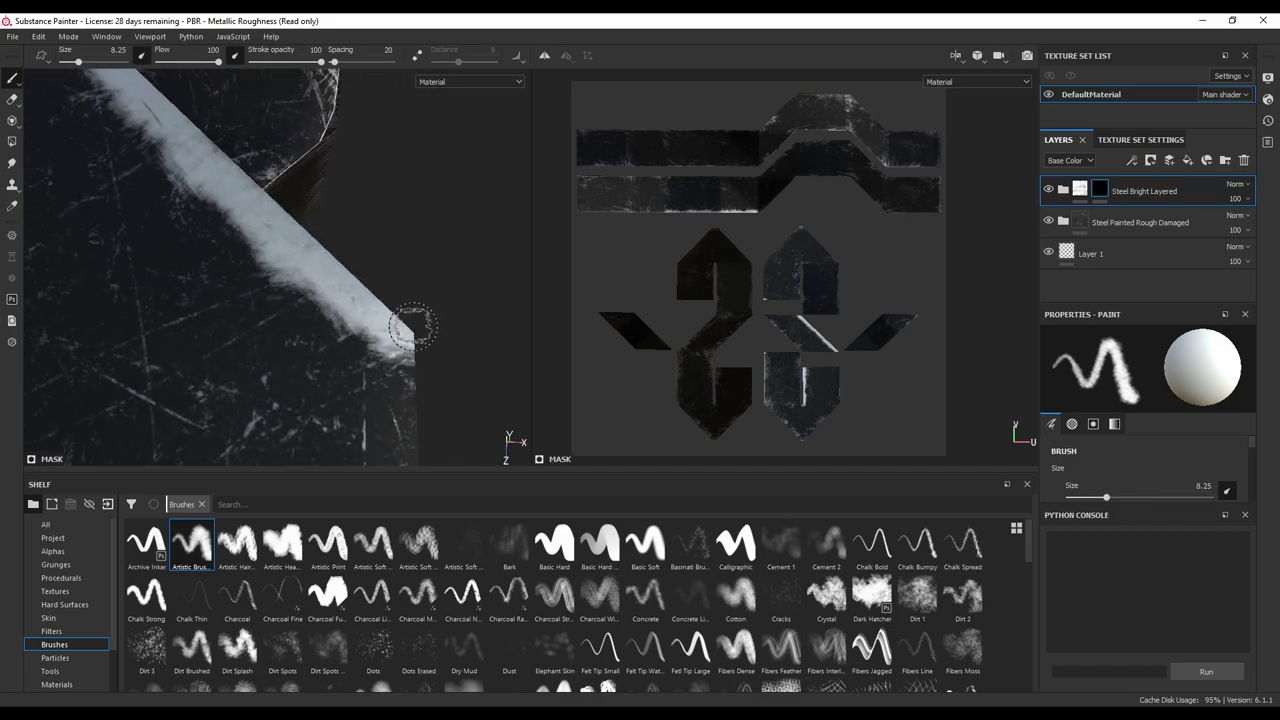
# Step: Paint bright steel down the vertical outer edge of the S's lower half
pyautogui.moveTo(450, 345)
pyautogui.keyDown('alt'); pyautogui.mouseDown(button='middle')
pyautogui.moveTo(386, 186)
pyautogui.moveTo(440, 266)
pyautogui.mouseUp(button='middle'); pyautogui.keyUp('alt')
pyautogui.scroll(2, 408, 220)
pyautogui.scroll(-5, 403, 236)
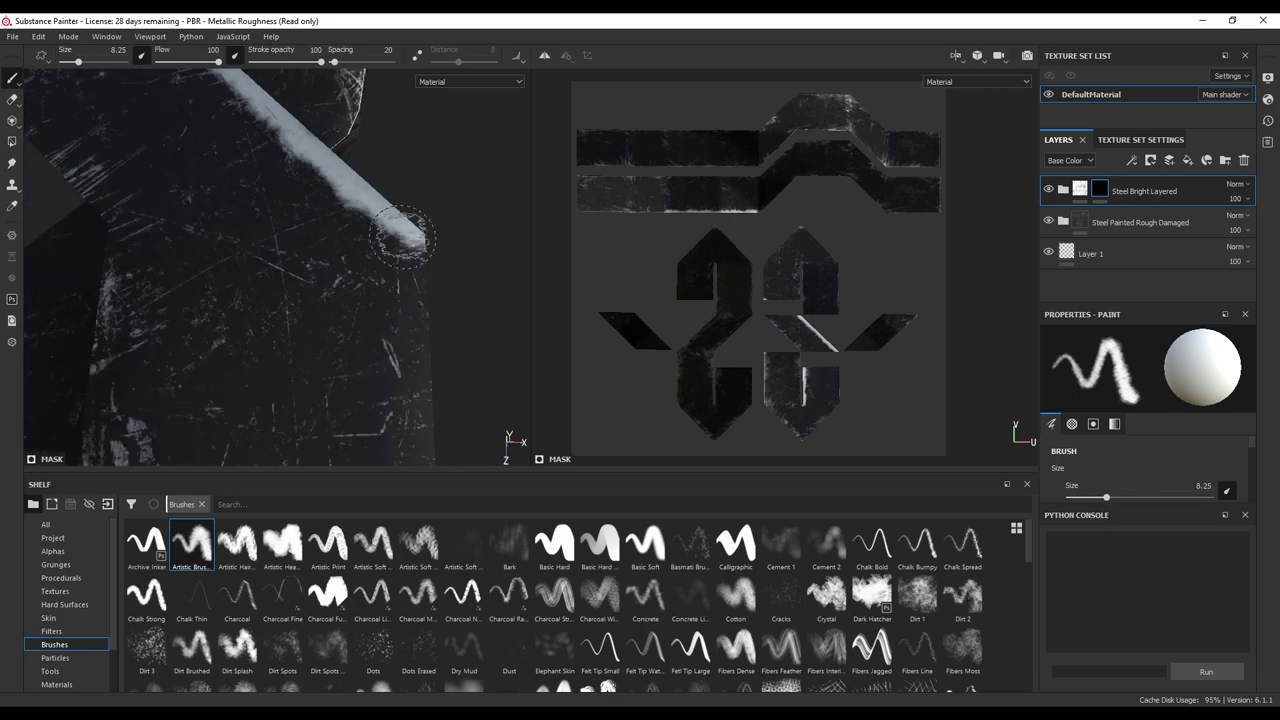
pyautogui.keyDown('alt'); pyautogui.moveTo(403, 237); pyautogui.dragTo(334, 152); pyautogui.keyUp('alt')
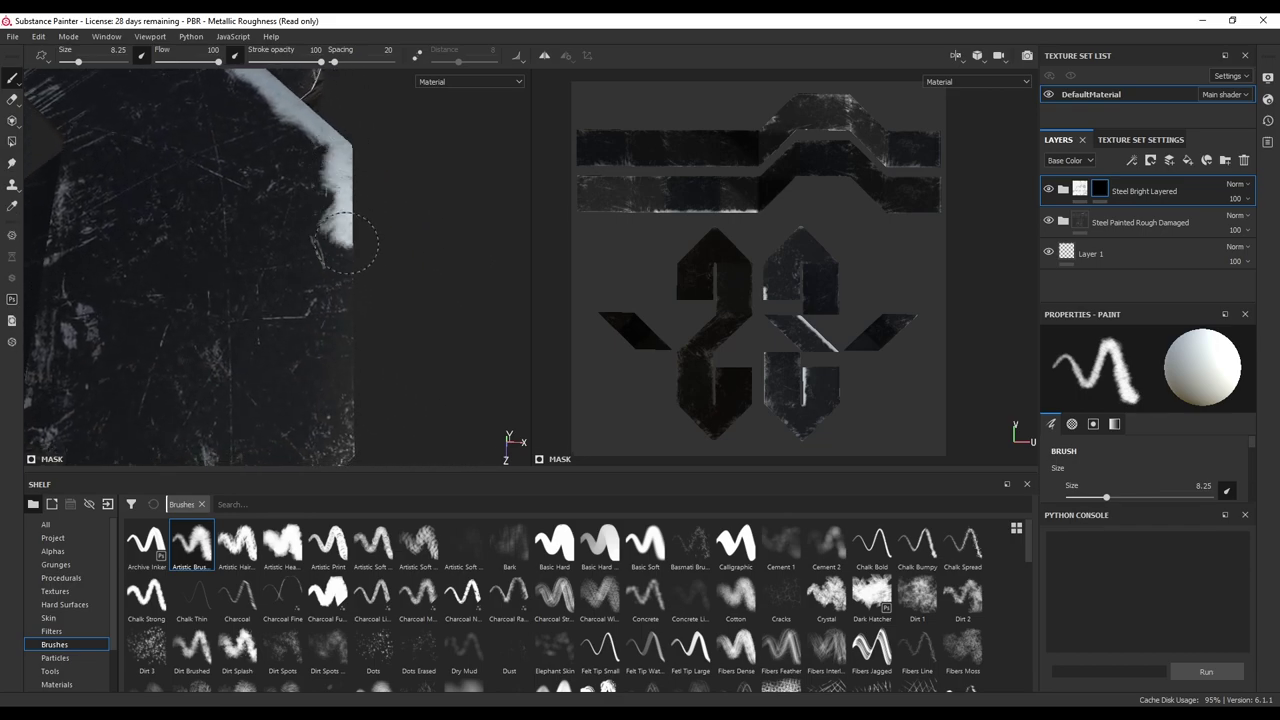
pyautogui.moveTo(343, 293)
pyautogui.mouseDown()
pyautogui.moveTo(345, 402)
pyautogui.moveTo(420, 251)
pyautogui.moveTo(365, 321)
pyautogui.mouseUp()
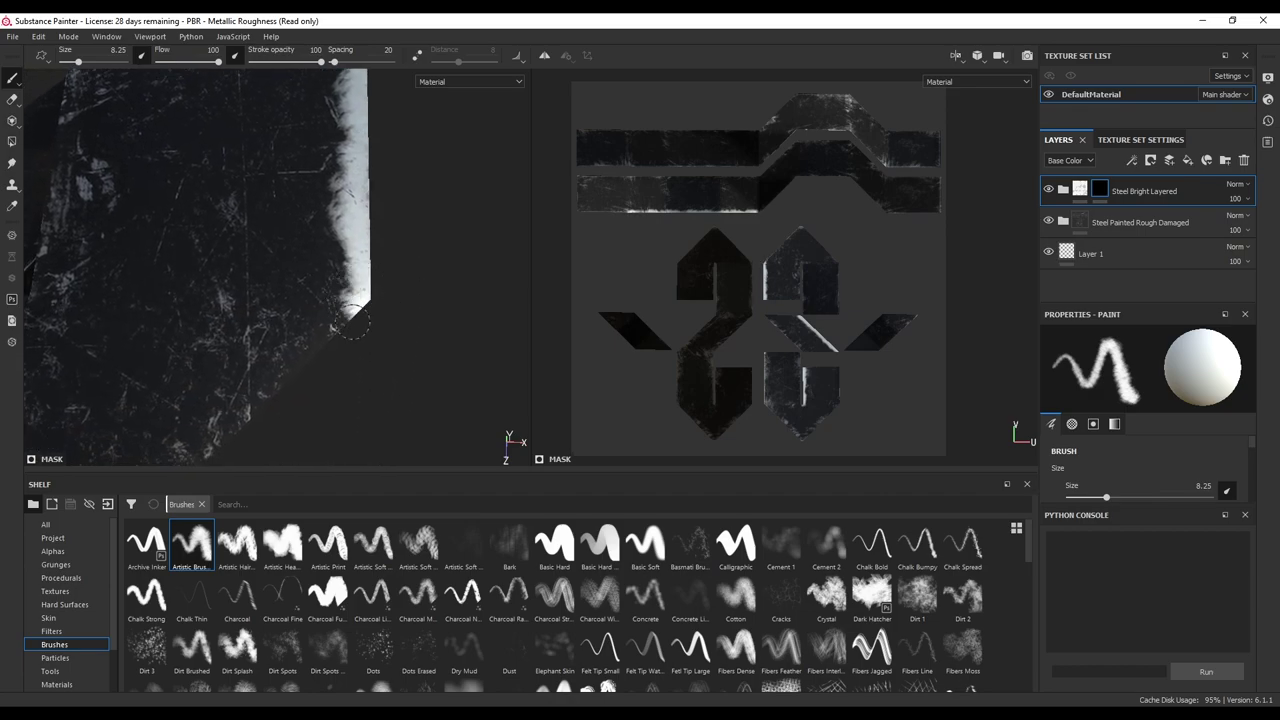
# Step: Continue the bright steel edge around the S's lower tip and up the opposite outer edge
pyautogui.moveTo(243, 420)
pyautogui.keyDown('alt'); pyautogui.mouseDown()
pyautogui.moveTo(389, 266)
pyautogui.moveTo(378, 246)
pyautogui.moveTo(230, 390)
pyautogui.moveTo(155, 438)
pyautogui.mouseUp(); pyautogui.keyUp('alt')
pyautogui.moveTo(139, 322)
pyautogui.keyDown('alt'); pyautogui.mouseDown()
pyautogui.moveTo(371, 291)
pyautogui.moveTo(354, 303)
pyautogui.mouseUp(); pyautogui.keyUp('alt')
pyautogui.moveTo(327, 355)
pyautogui.mouseDown()
pyautogui.moveTo(405, 388)
pyautogui.moveTo(312, 330)
pyautogui.moveTo(82, 84)
pyautogui.mouseUp()
pyautogui.moveTo(223, 174)
pyautogui.keyDown('alt'); pyautogui.mouseDown(button='middle')
pyautogui.moveTo(498, 511)
pyautogui.moveTo(488, 504)
pyautogui.mouseUp(button='middle'); pyautogui.keyUp('alt')
pyautogui.moveTo(385, 412)
pyautogui.mouseDown()
pyautogui.moveTo(323, 396)
pyautogui.moveTo(294, 357)
pyautogui.moveTo(335, 395)
pyautogui.moveTo(270, 332)
pyautogui.mouseUp()
pyautogui.moveTo(274, 162); pyautogui.dragTo(240, 301)
pyautogui.scroll(10, 804, 280)
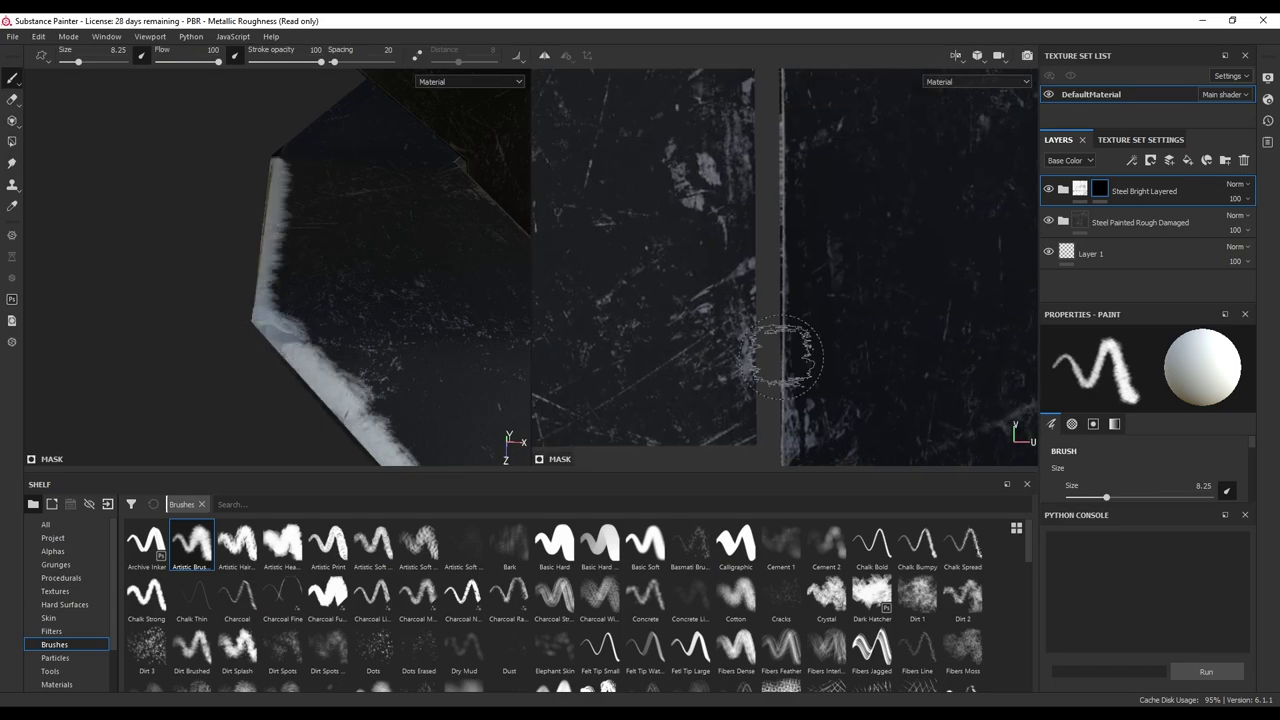
# Step: Paint bright steel along the lower slot's edges on the UV shells of the S's lower half
pyautogui.moveTo(765, 410); pyautogui.dragTo(757, 222)
pyautogui.keyDown('alt'); pyautogui.moveTo(752, 113); pyautogui.dragTo(752, 290, button='middle'); pyautogui.keyUp('alt')
pyautogui.moveTo(755, 345)
pyautogui.mouseDown()
pyautogui.moveTo(790, 304)
pyautogui.moveTo(790, 450)
pyautogui.mouseUp()
pyautogui.keyDown('alt'); pyautogui.moveTo(806, 420); pyautogui.dragTo(743, 263, button='middle'); pyautogui.keyUp('alt')
pyautogui.moveTo(743, 263); pyautogui.dragTo(712, 314)
pyautogui.scroll(-5, 383, 263)
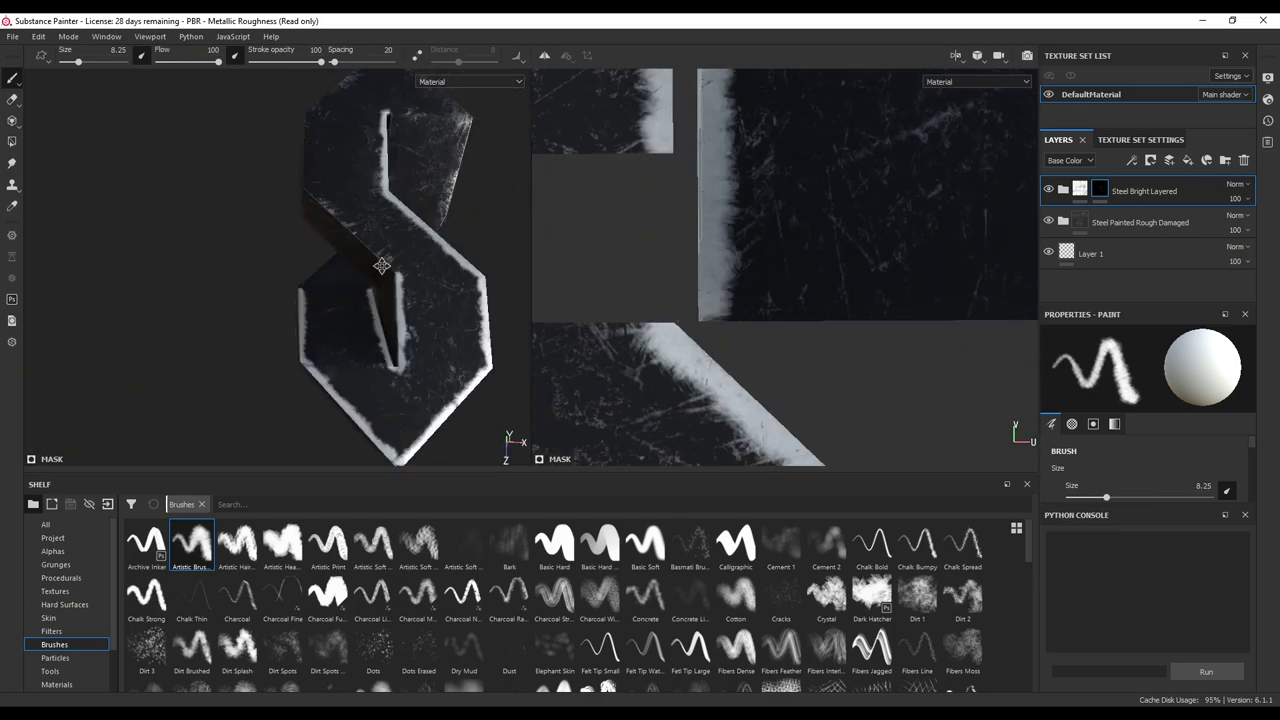
# Step: Paint the remaining shell edges beside the lower slot and both long edges of the separate parallelogram shell in the UV view
pyautogui.moveTo(800, 110); pyautogui.dragTo(814, 414)
pyautogui.scroll(-5, 814, 380)
pyautogui.moveTo(815, 342); pyautogui.dragTo(914, 338)
pyautogui.scroll(4, 914, 338)
pyautogui.keyDown('alt'); pyautogui.moveTo(877, 192); pyautogui.dragTo(751, 349, button='middle'); pyautogui.keyUp('alt')
pyautogui.scroll(-5, 751, 349)
pyautogui.keyDown('alt'); pyautogui.moveTo(745, 440); pyautogui.dragTo(737, 266, button='middle'); pyautogui.keyUp('alt')
pyautogui.moveTo(680, 370); pyautogui.dragTo(711, 347)
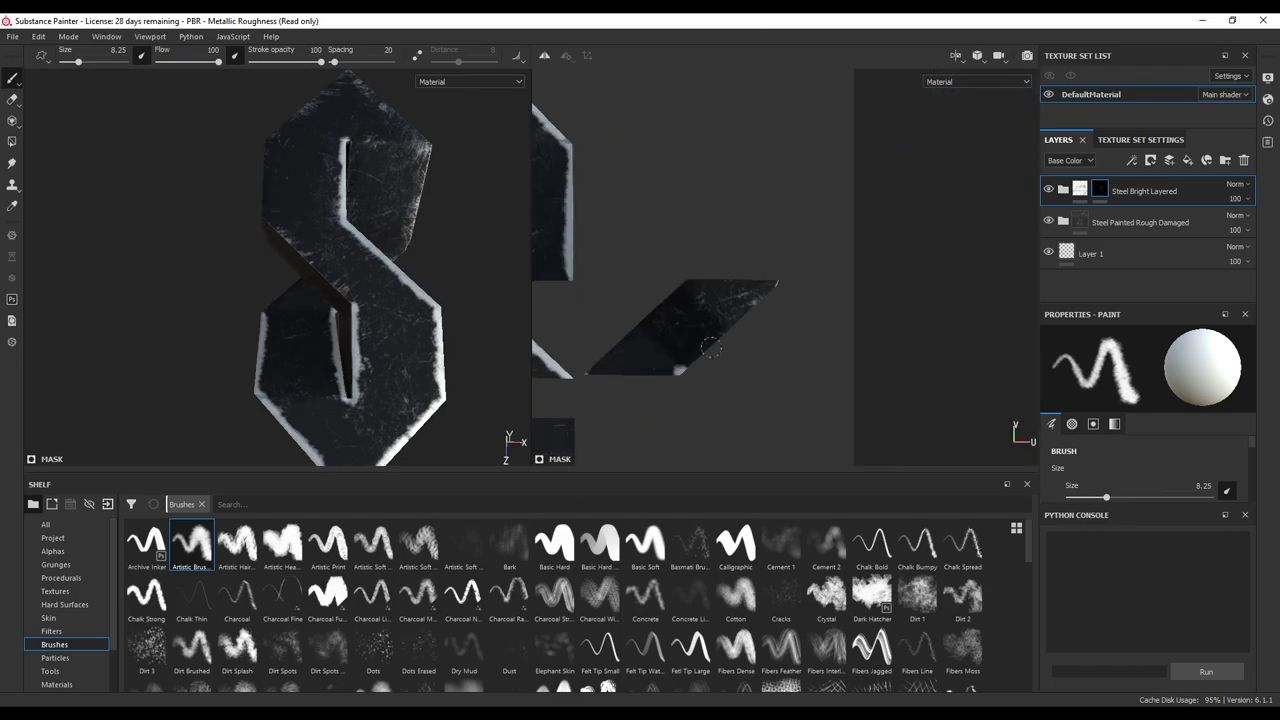
pyautogui.scroll(6, 730, 334)
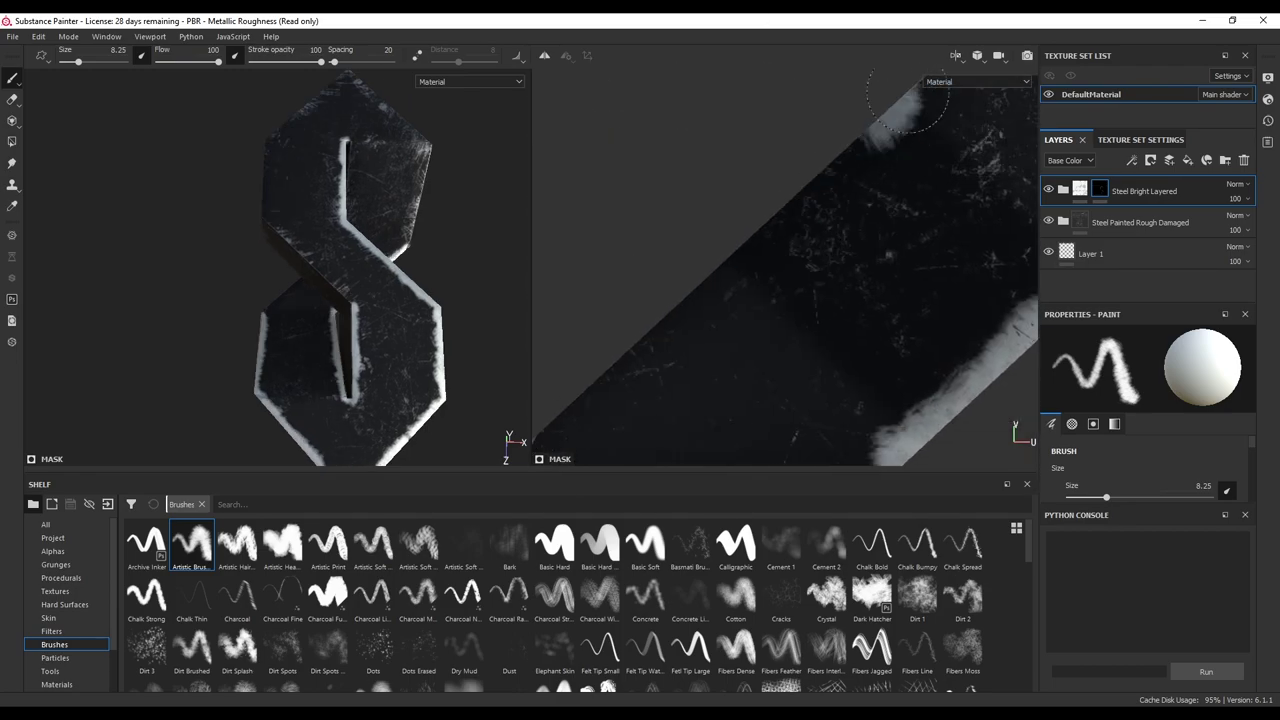
pyautogui.scroll(-6, 757, 214)
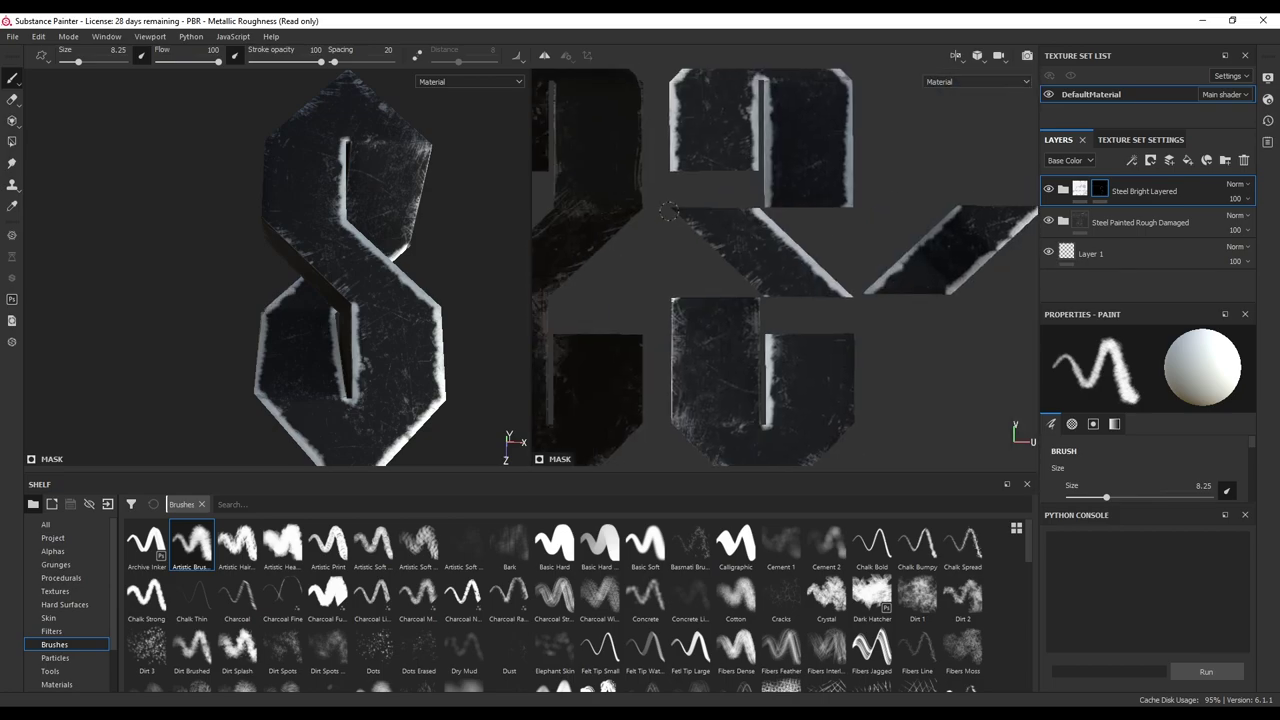
# Step: Paint bright steel along the diagonal band's other edge and around the outer edges of the S's upper-half UV shell
pyautogui.scroll(6, 749, 276)
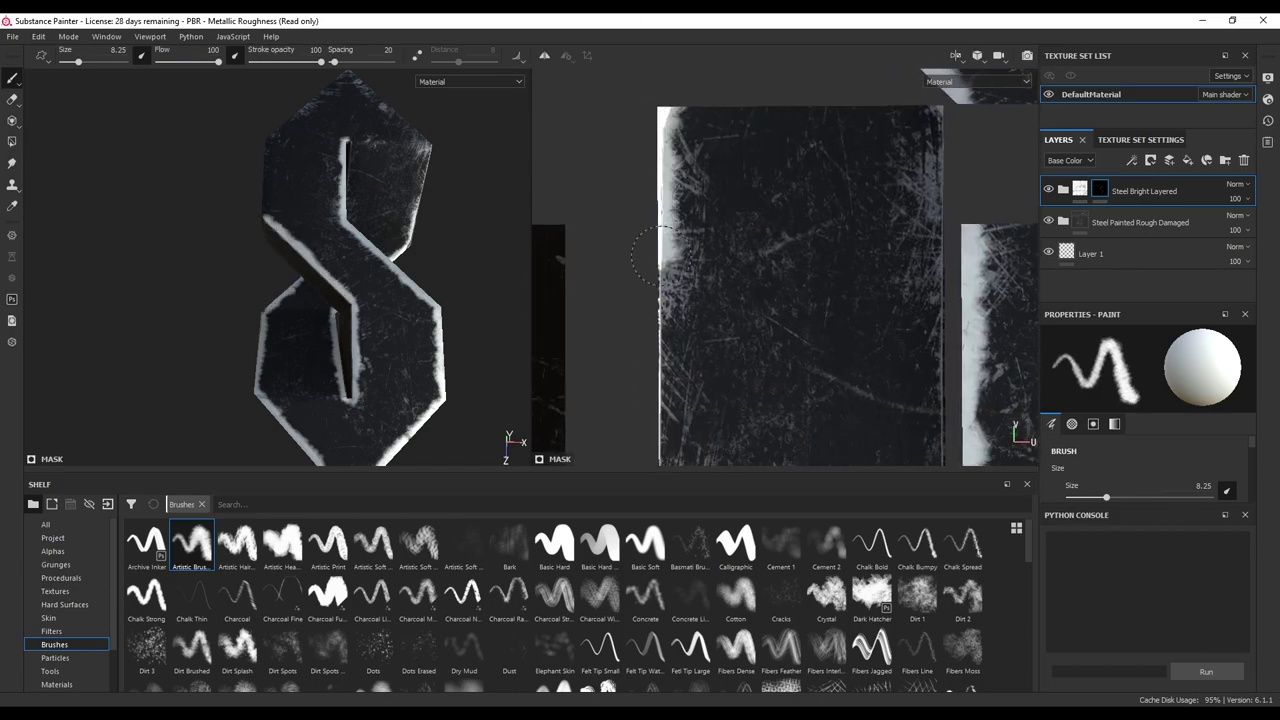
pyautogui.keyDown('alt'); pyautogui.moveTo(655, 240); pyautogui.dragTo(538, 157, button='middle'); pyautogui.keyUp('alt')
pyautogui.moveTo(538, 162)
pyautogui.mouseDown()
pyautogui.moveTo(636, 276)
pyautogui.moveTo(840, 438)
pyautogui.mouseUp()
pyautogui.moveTo(860, 425)
pyautogui.keyDown('alt'); pyautogui.mouseDown(button='middle')
pyautogui.moveTo(540, 430)
pyautogui.moveTo(592, 405)
pyautogui.mouseUp(button='middle'); pyautogui.keyUp('alt')
pyautogui.moveTo(592, 400); pyautogui.dragTo(860, 145)
pyautogui.keyDown('alt'); pyautogui.moveTo(918, 141); pyautogui.dragTo(789, 459, button='middle'); pyautogui.keyUp('alt')
pyautogui.moveTo(722, 452); pyautogui.dragTo(720, 198)
pyautogui.scroll(-4, 400, 240)
# Step: Switch the mask paint to black and trim the bright steel along the S's lower outer edges, with brush size 5.16
pyautogui.moveTo(440, 260)
pyautogui.keyDown('alt'); pyautogui.mouseDown()
pyautogui.moveTo(385, 210)
pyautogui.moveTo(434, 237)
pyautogui.mouseUp(); pyautogui.keyUp('alt')
pyautogui.scroll(4, 434, 237)
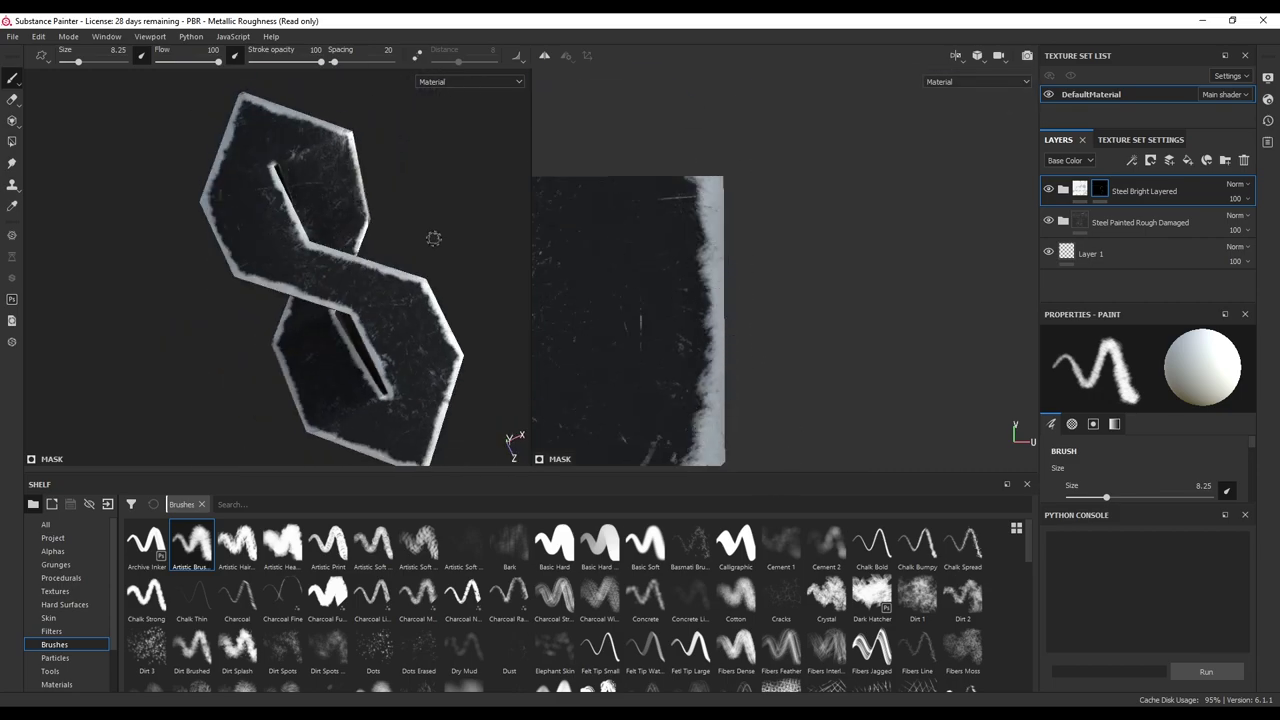
pyautogui.moveTo(360, 335); pyautogui.dragTo(402, 130)
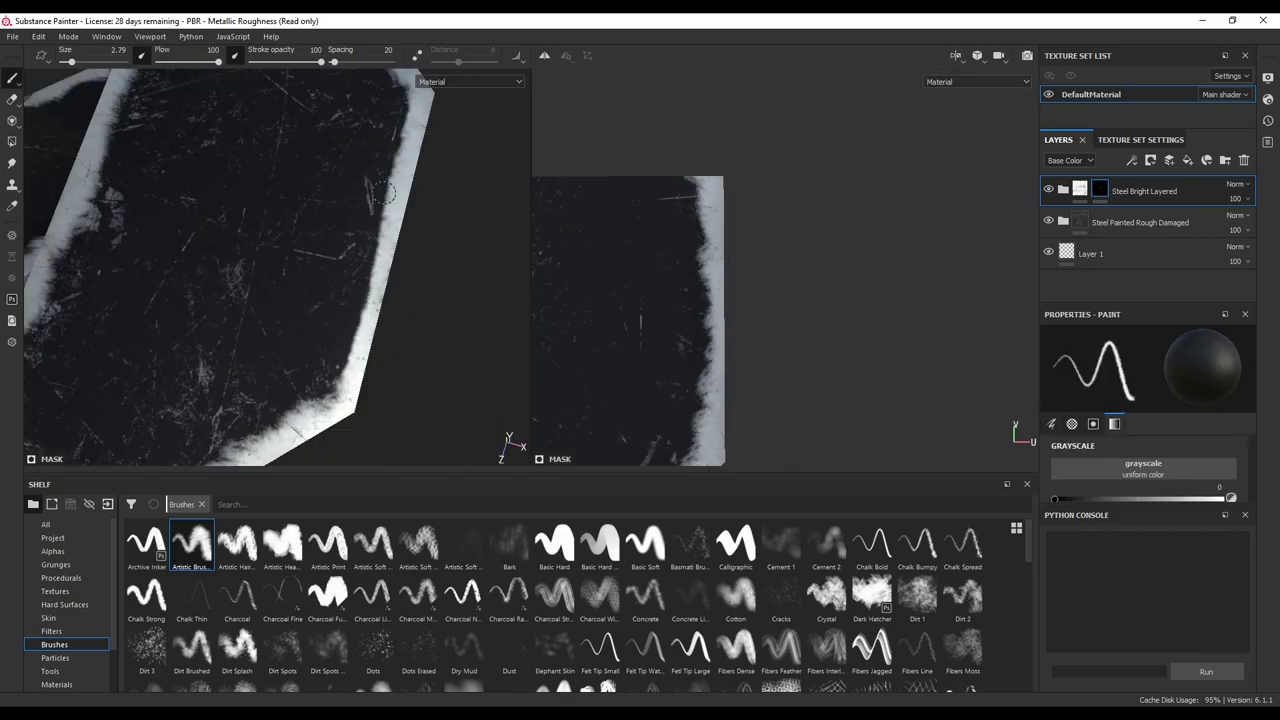
pyautogui.keyDown('alt'); pyautogui.moveTo(345, 385); pyautogui.dragTo(433, 210, button='middle'); pyautogui.keyUp('alt')
pyautogui.moveTo(422, 212); pyautogui.dragTo(312, 278)
pyautogui.keyDown('ctrl'); pyautogui.moveTo(312, 278); pyautogui.dragTo(336, 278, button='right'); pyautogui.keyUp('ctrl')
pyautogui.moveTo(340, 270); pyautogui.dragTo(230, 318)
pyautogui.keyDown('alt'); pyautogui.moveTo(190, 322); pyautogui.dragTo(430, 192, button='middle'); pyautogui.keyUp('alt')
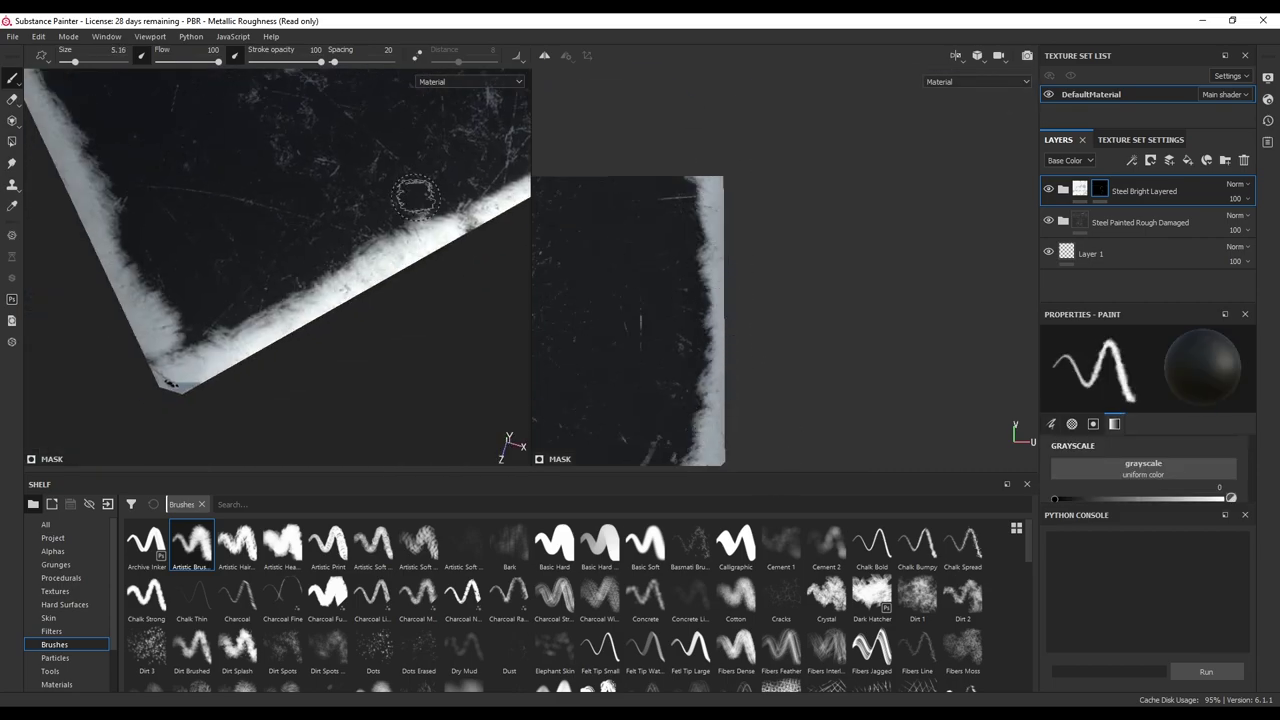
pyautogui.moveTo(440, 203)
pyautogui.mouseDown()
pyautogui.moveTo(216, 323)
pyautogui.moveTo(186, 300)
pyautogui.moveTo(309, 363)
pyautogui.mouseUp()
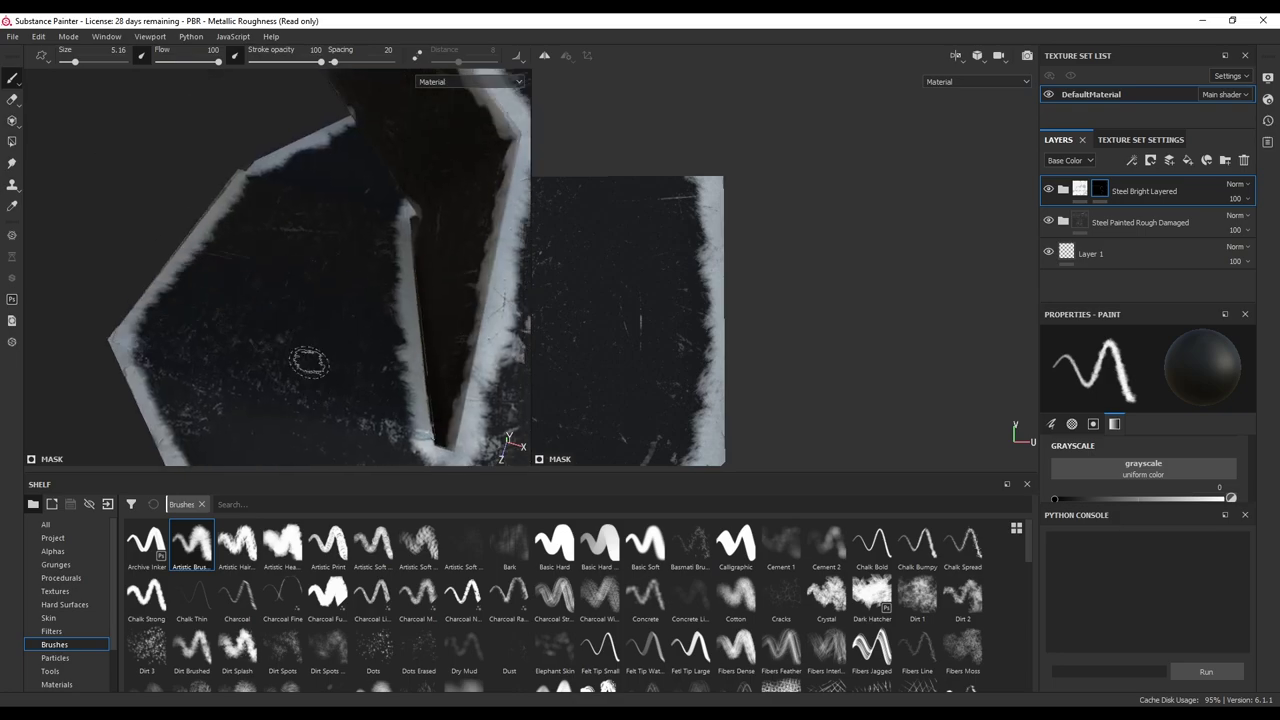
# Step: Trim the bright steel with black mask strokes around the lower slot and along the adjoining outer edges
pyautogui.keyDown('alt'); pyautogui.moveTo(393, 259); pyautogui.dragTo(377, 397); pyautogui.keyUp('alt')
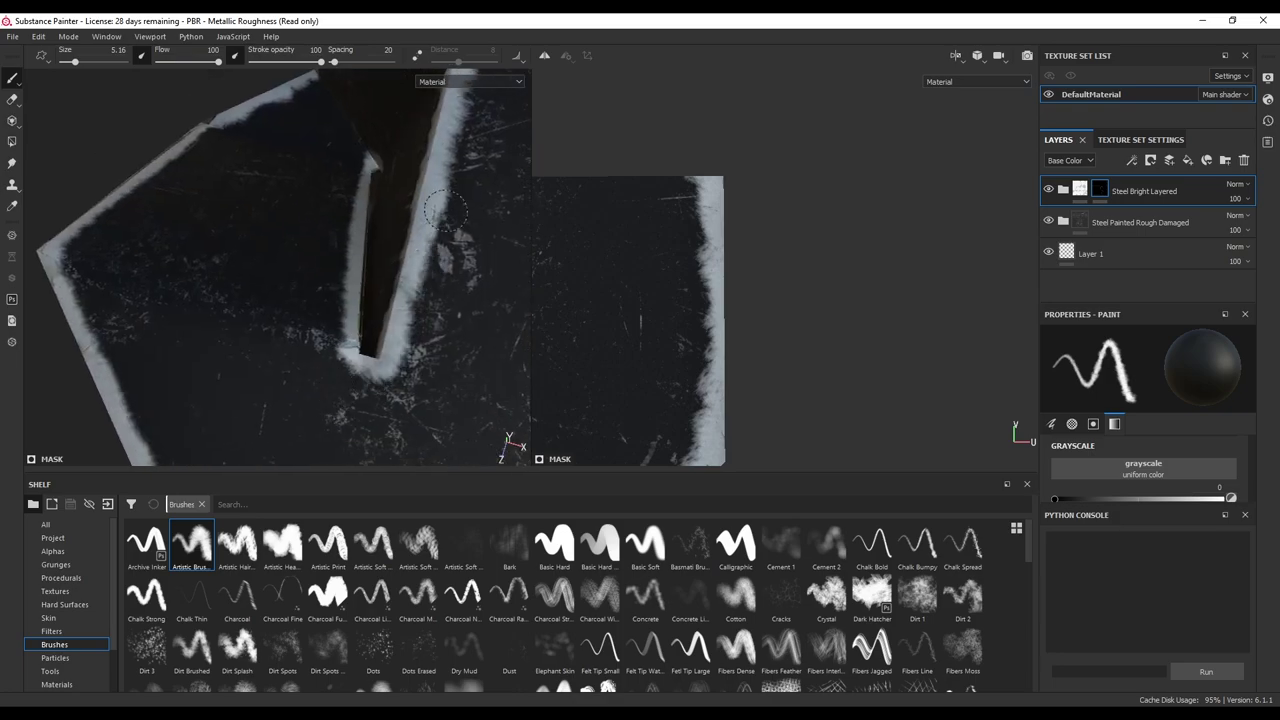
pyautogui.moveTo(445, 210); pyautogui.dragTo(418, 342)
pyautogui.keyDown('alt'); pyautogui.moveTo(421, 218); pyautogui.dragTo(336, 318, button='middle'); pyautogui.keyUp('alt')
pyautogui.moveTo(336, 318); pyautogui.dragTo(352, 166)
pyautogui.keyDown('alt'); pyautogui.moveTo(352, 166); pyautogui.dragTo(316, 386, button='middle'); pyautogui.keyUp('alt')
pyautogui.moveTo(316, 386); pyautogui.dragTo(202, 164)
pyautogui.keyDown('alt'); pyautogui.moveTo(202, 164); pyautogui.dragTo(267, 251, button='middle'); pyautogui.keyUp('alt')
pyautogui.keyDown('alt'); pyautogui.moveTo(267, 251); pyautogui.dragTo(384, 361, button='right'); pyautogui.keyUp('alt')
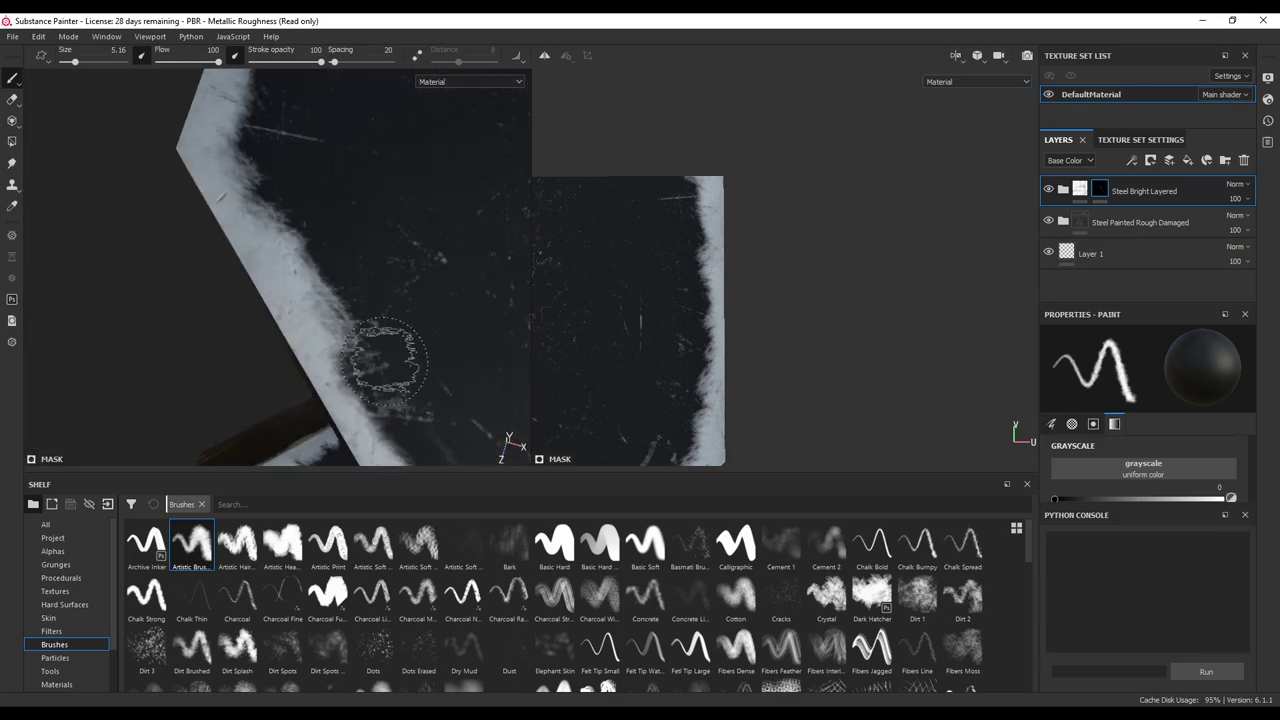
pyautogui.keyDown('alt'); pyautogui.moveTo(385, 360); pyautogui.dragTo(312, 184); pyautogui.keyUp('alt')
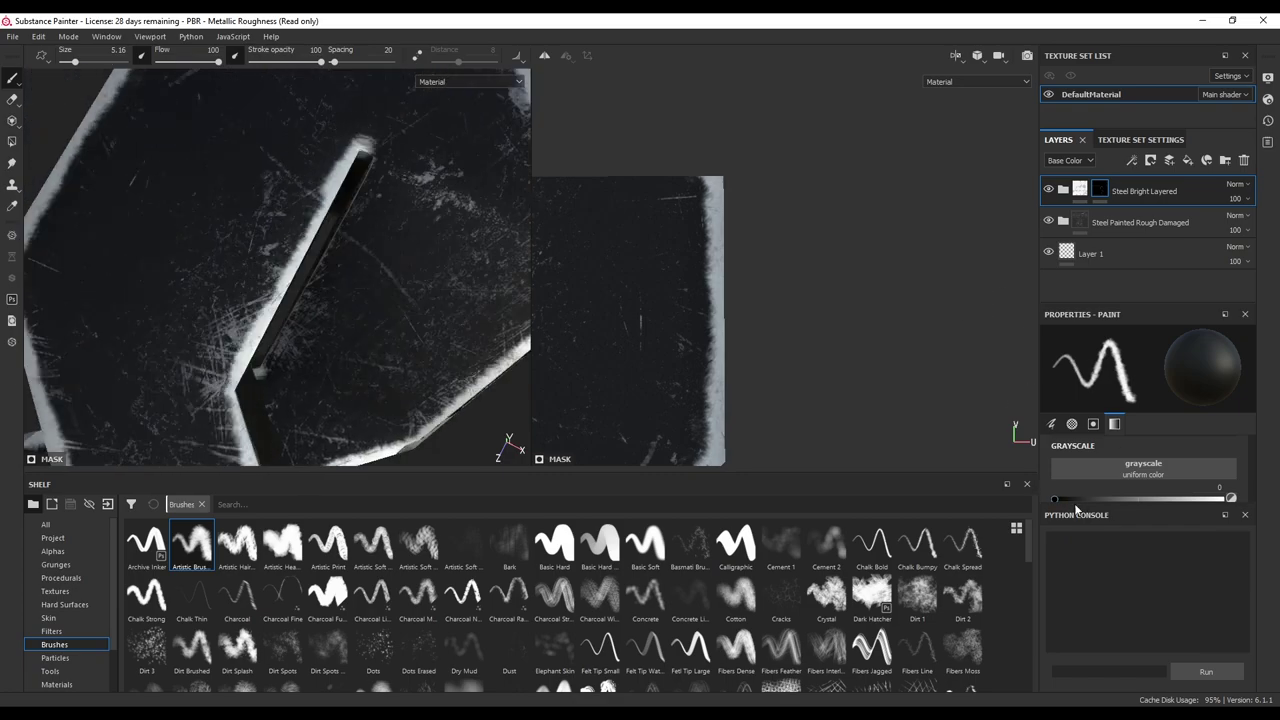
# Step: Set the brush grayscale to white and paint bright steel along the upper slot's opposite edge
pyautogui.moveTo(1056, 499); pyautogui.dragTo(1228, 499)
pyautogui.scroll(4, 397, 146)
pyautogui.moveTo(410, 110); pyautogui.dragTo(252, 370)
# Step: Set the brush grayscale to 0 and thin the newly painted bright steel edge beside the upper slot
pyautogui.moveTo(1220, 501); pyautogui.dragTo(1220, 535)
pyautogui.moveTo(1222, 499); pyautogui.dragTo(1052, 499)
pyautogui.moveTo(365, 215); pyautogui.dragTo(342, 258)
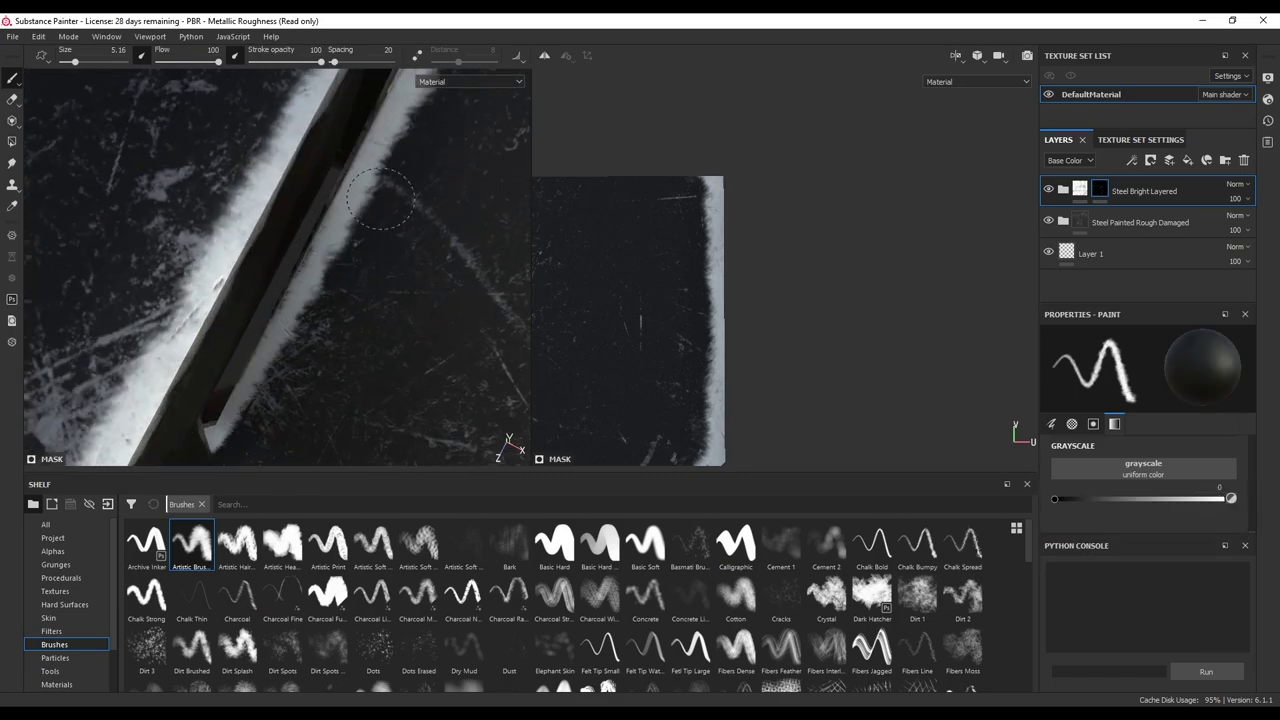
pyautogui.scroll(-5, 417, 317)
pyautogui.keyDown('alt'); pyautogui.moveTo(417, 317); pyautogui.dragTo(448, 285); pyautogui.keyUp('alt')
pyautogui.scroll(4, 306, 263)
pyautogui.moveTo(336, 276)
pyautogui.mouseDown()
pyautogui.moveTo(317, 297)
pyautogui.moveTo(418, 262)
pyautogui.moveTo(280, 265)
pyautogui.moveTo(339, 250)
pyautogui.mouseUp()
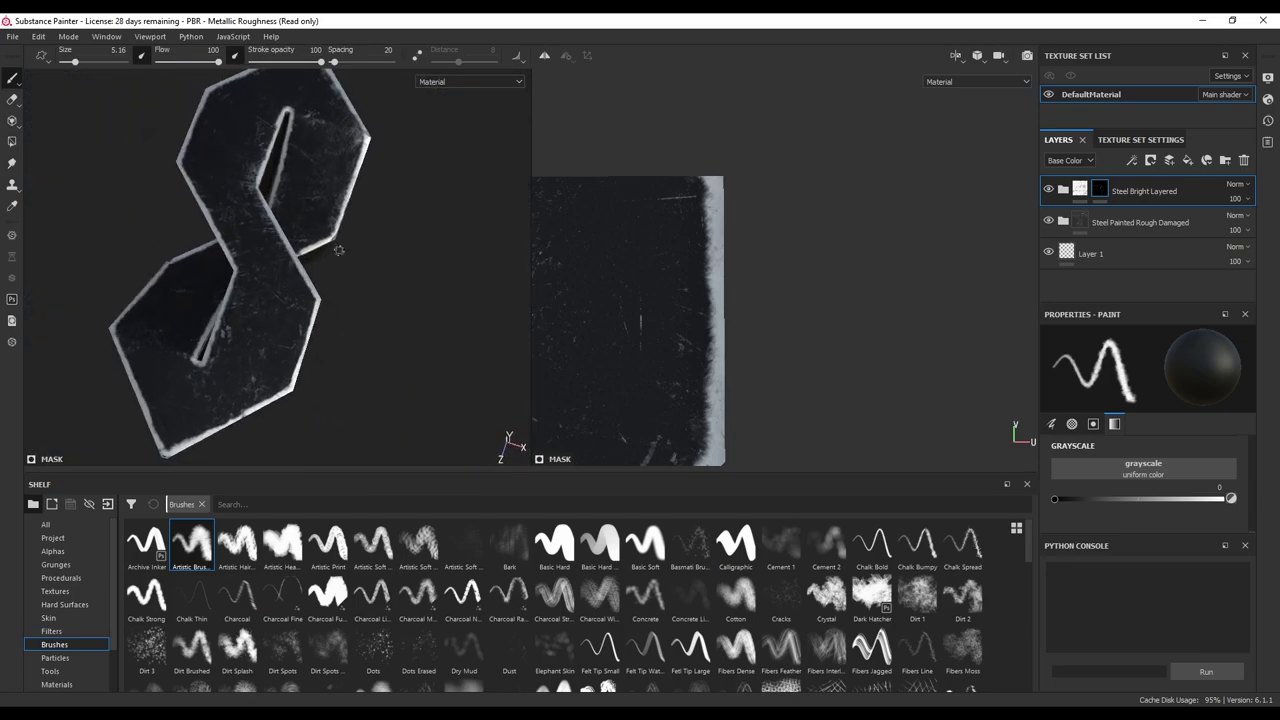
# Step: Try the Scratches brush at size 73.18 on the lower part of the S in the Steel Bright Layered mask
pyautogui.scroll(-8, 710, 605)
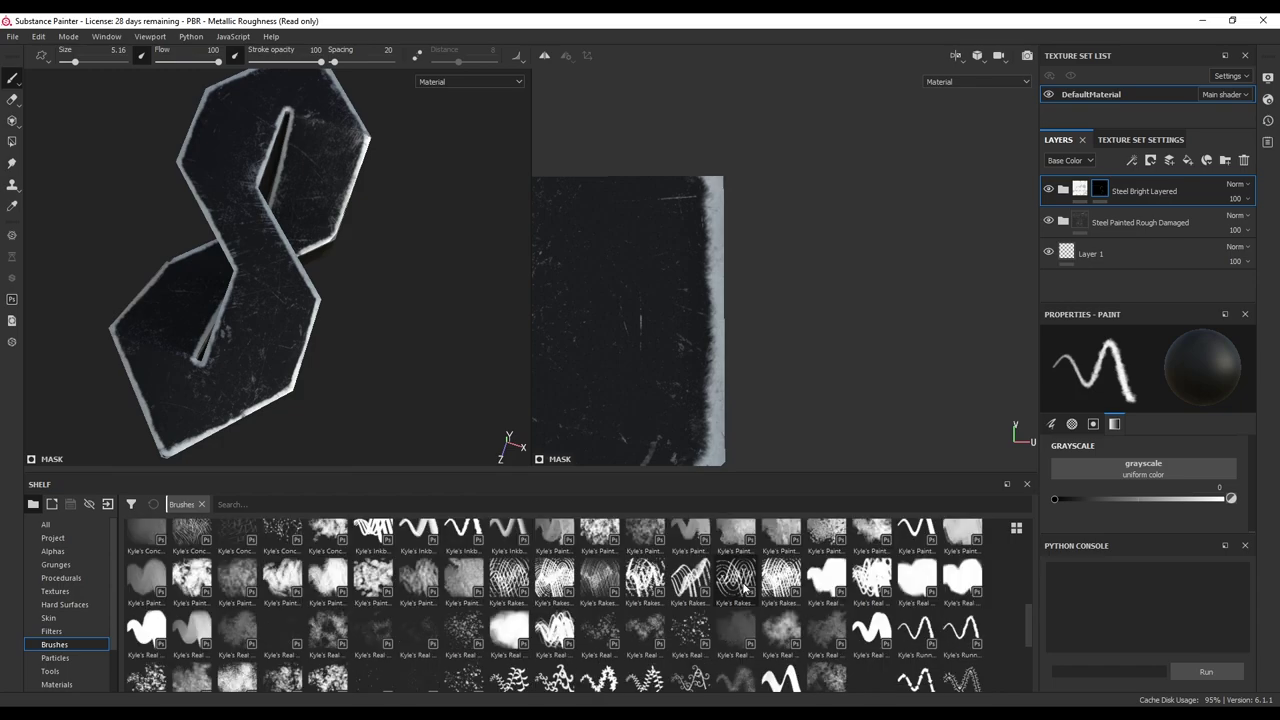
pyautogui.scroll(3, 760, 586)
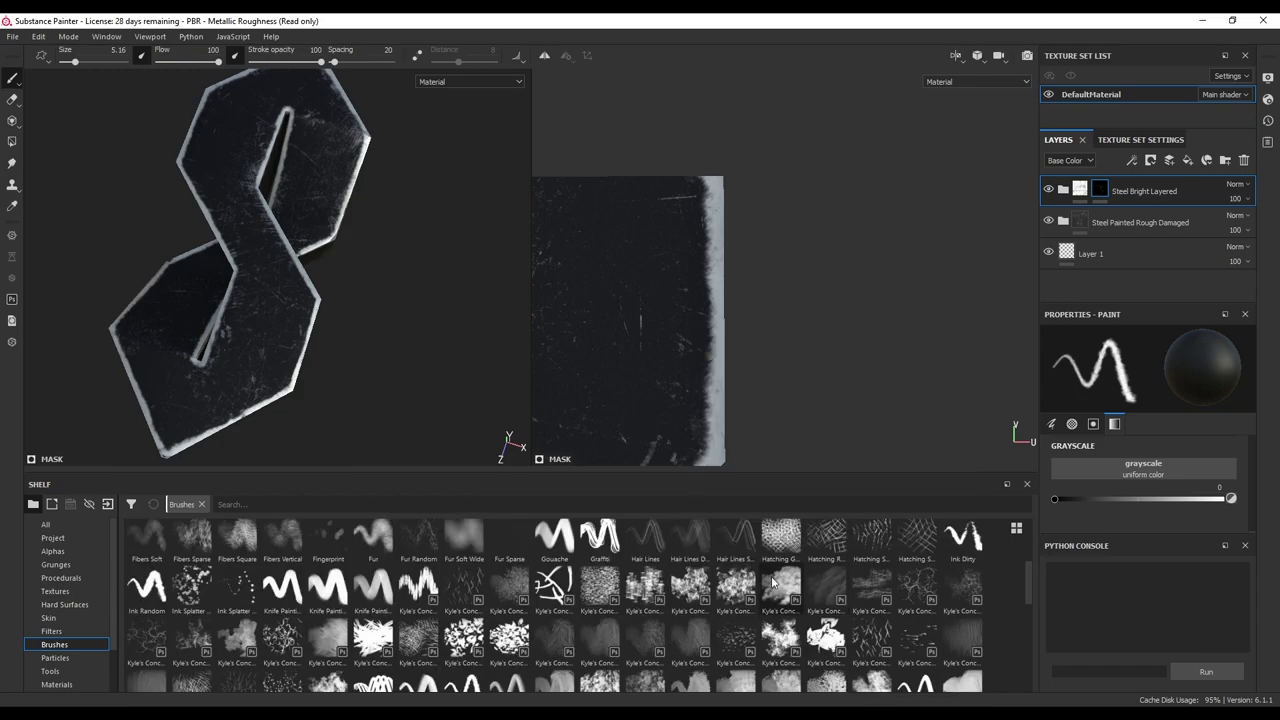
pyautogui.scroll(-3, 606, 600)
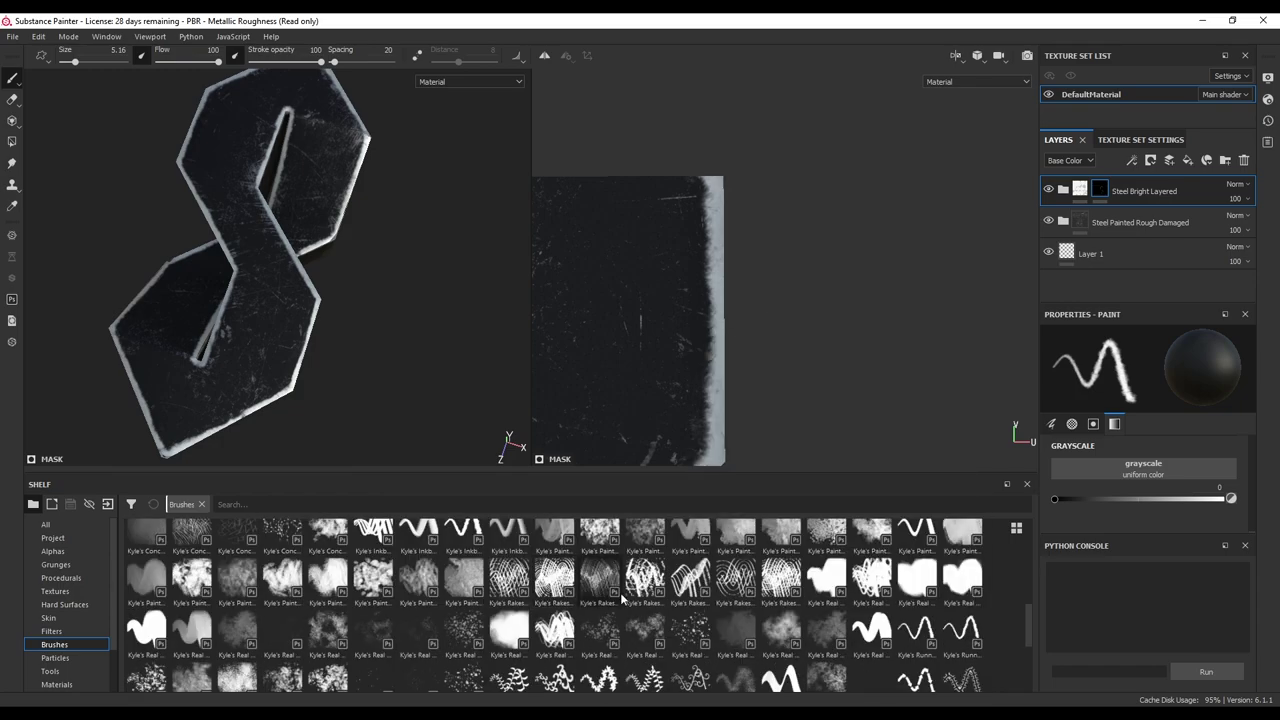
pyautogui.scroll(-3, 710, 605)
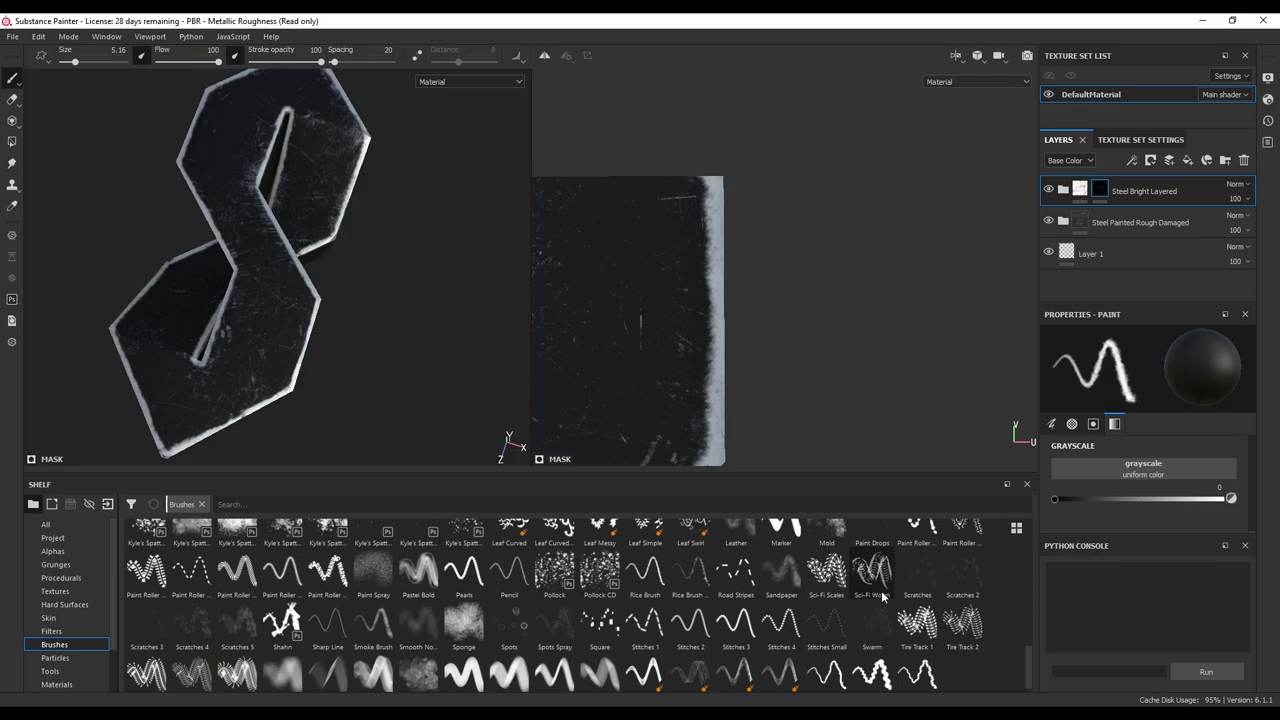
pyautogui.click(924, 572)
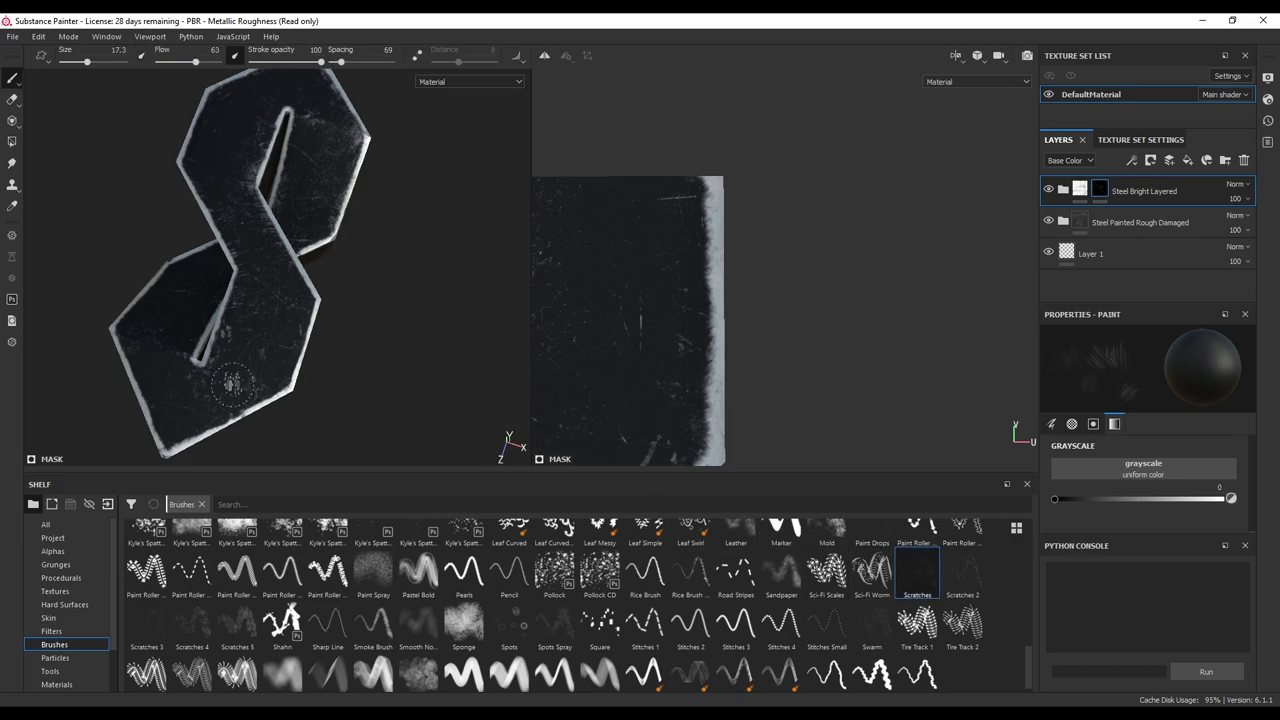
pyautogui.press(']')
pyautogui.press(']')
pyautogui.press(']')
pyautogui.press(']')
pyautogui.press(']')
pyautogui.press(']')
pyautogui.press(']')
pyautogui.press(']')
pyautogui.press(']')
pyautogui.press(']')
pyautogui.press(']')
pyautogui.press(']')
pyautogui.press(']')
pyautogui.press(']')
pyautogui.press(']')
pyautogui.press(']')
pyautogui.press(']')
pyautogui.press(']')
pyautogui.press(']')
pyautogui.press(']')
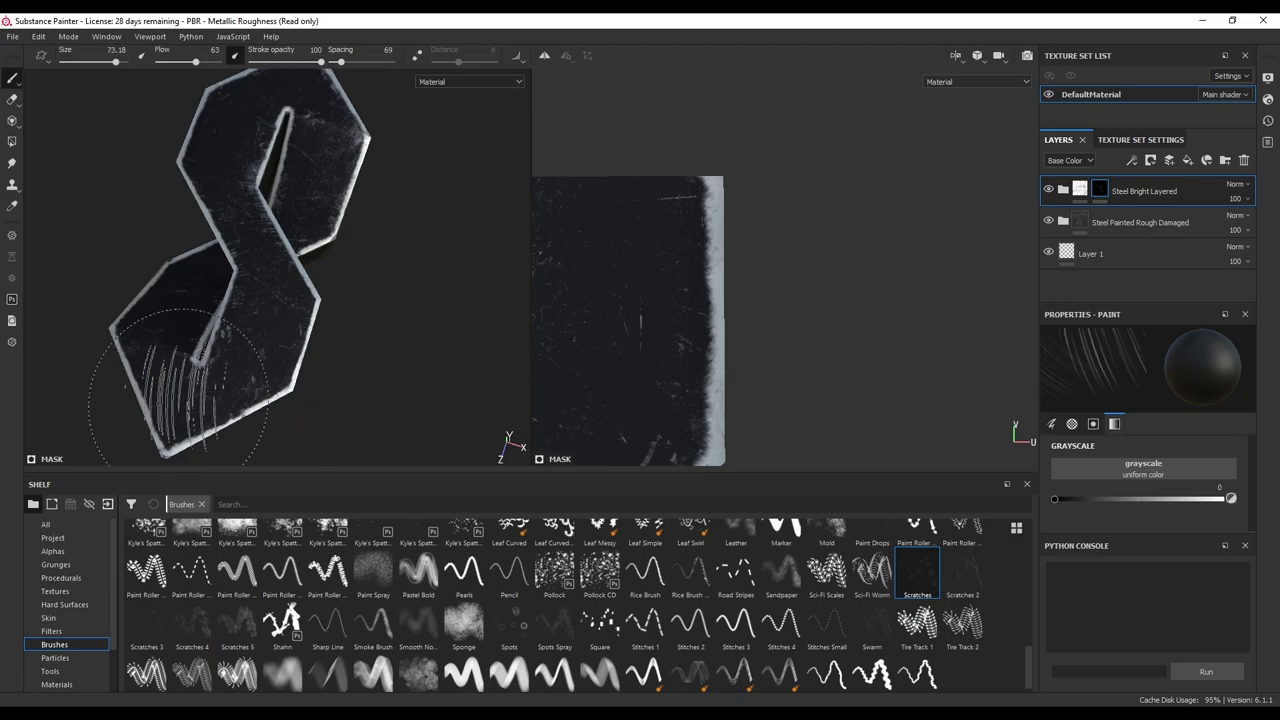
pyautogui.moveTo(178, 399); pyautogui.dragTo(184, 368)
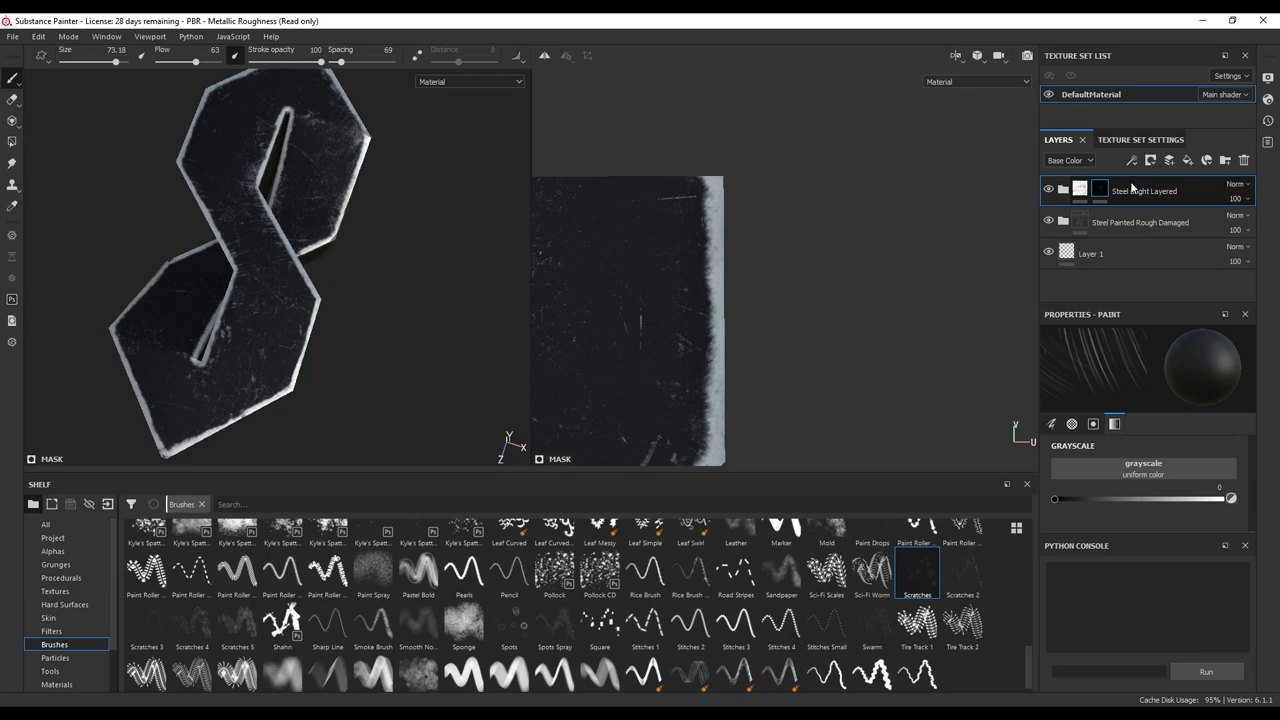
# Step: Add a paint layer above Steel Bright Layered and try the Scratches brush at size 60.14 on the lower part of the S
pyautogui.click(1168, 162)
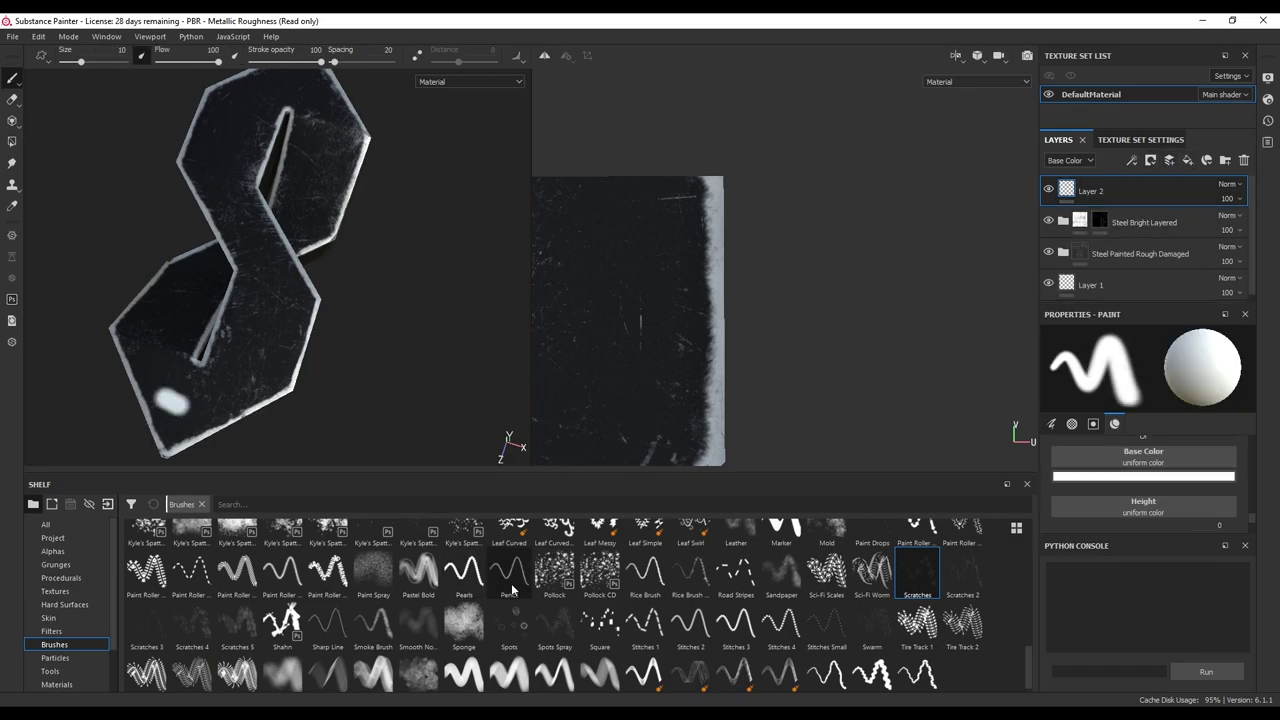
pyautogui.click(913, 572)
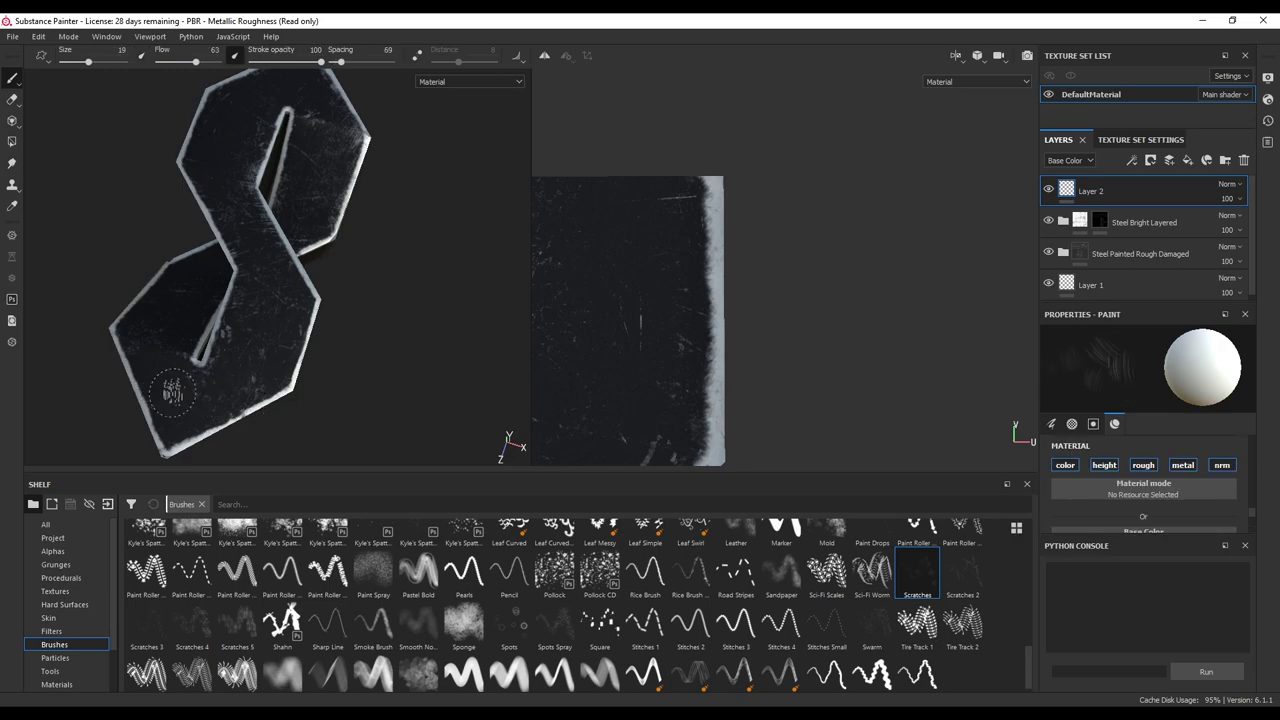
pyautogui.keyDown('ctrl'); pyautogui.moveTo(172, 392); pyautogui.dragTo(205, 392, button='right'); pyautogui.keyUp('ctrl')
pyautogui.click(186, 393)
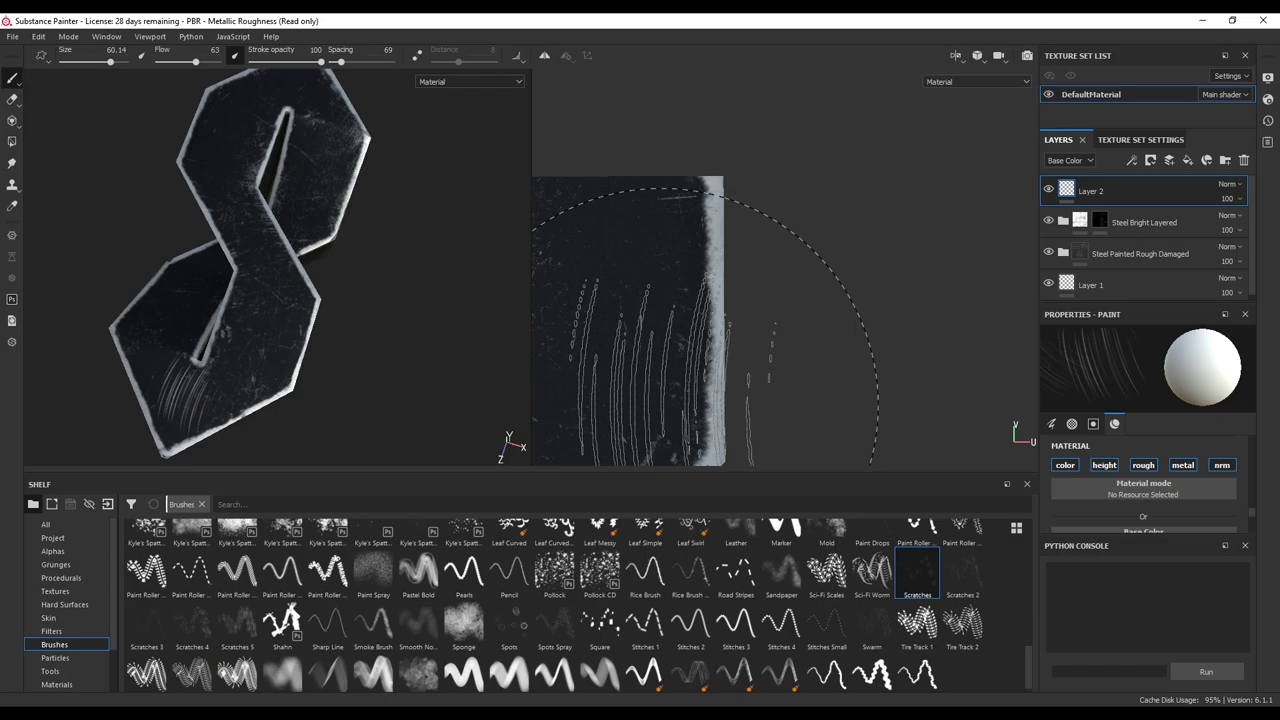
pyautogui.hotkey('ctrl', 'z')
# Step: Try a branching-crack Kyle's Concept brush at size 75.52 across the S, and undo the stroke
pyautogui.scroll(-1, 700, 607)
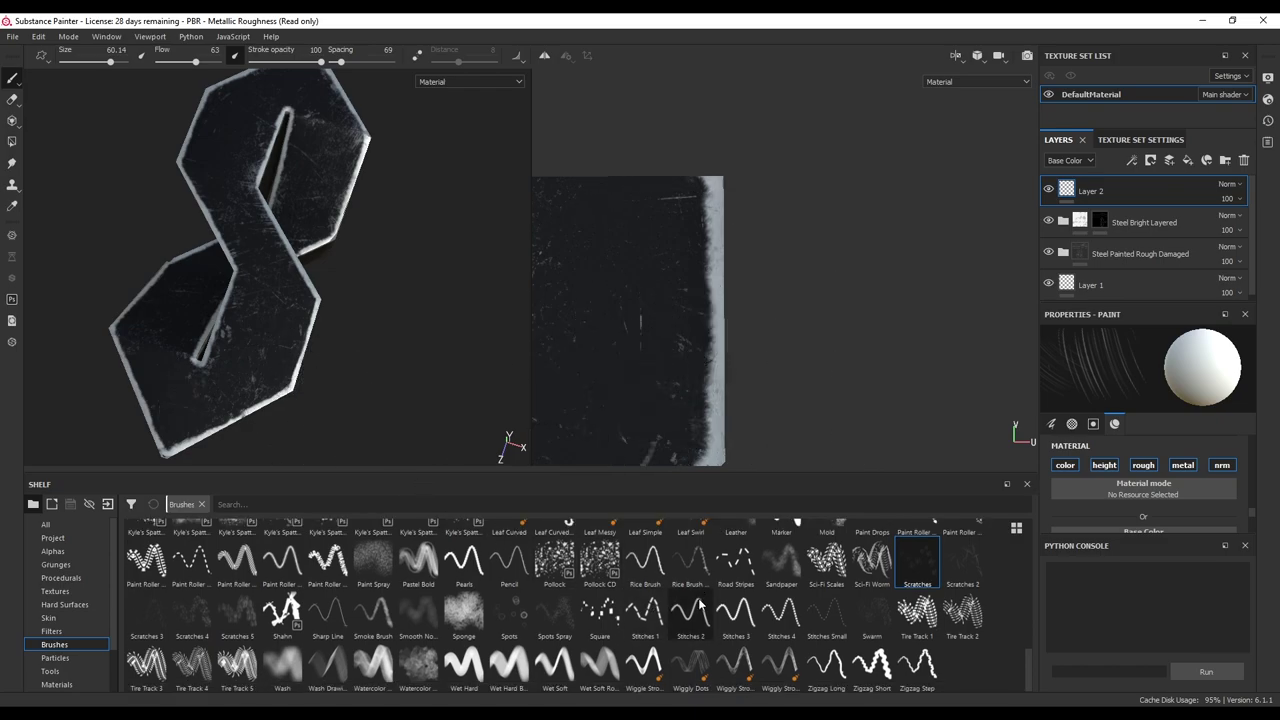
pyautogui.scroll(3, 508, 628)
pyautogui.scroll(-3, 540, 622)
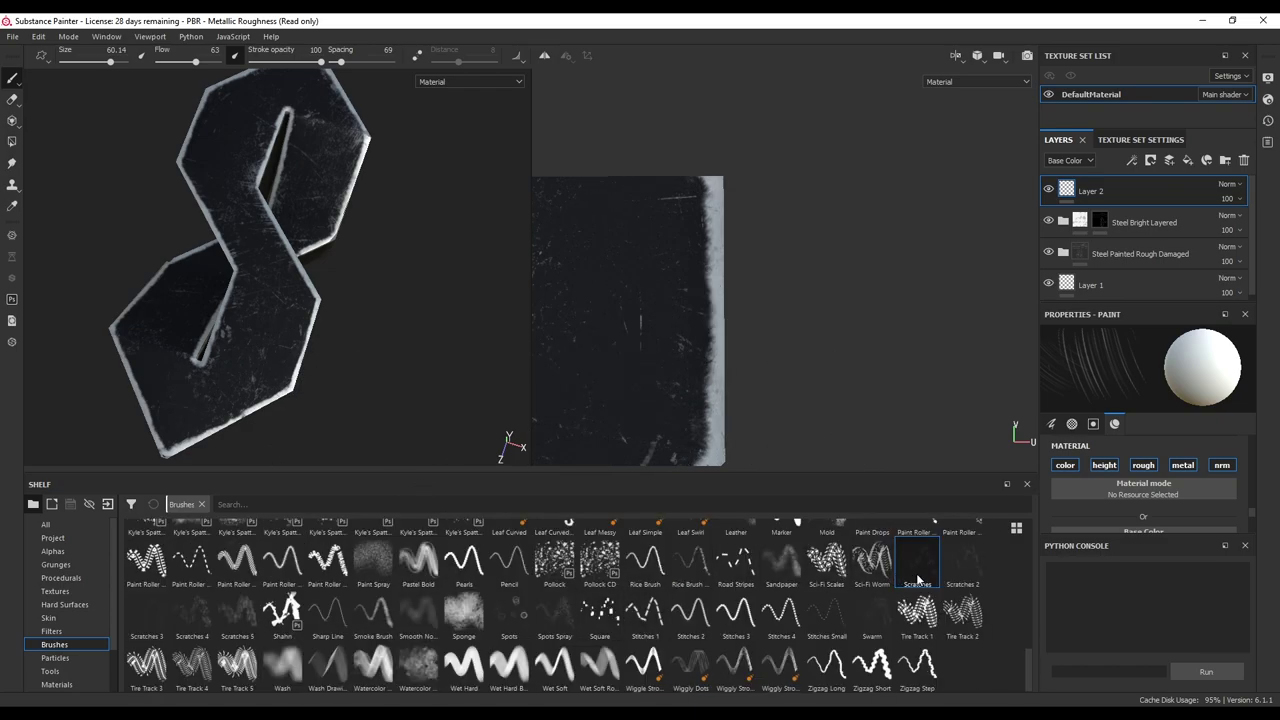
pyautogui.scroll(3, 918, 578)
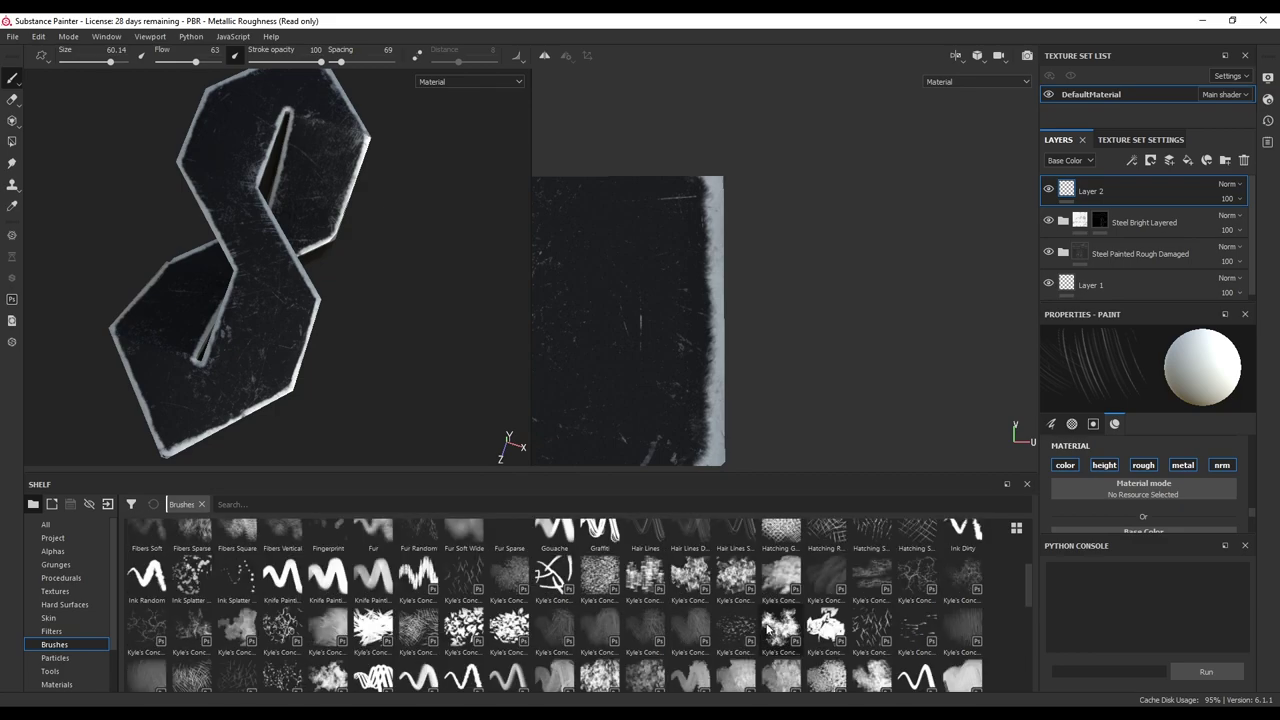
pyautogui.click(917, 578)
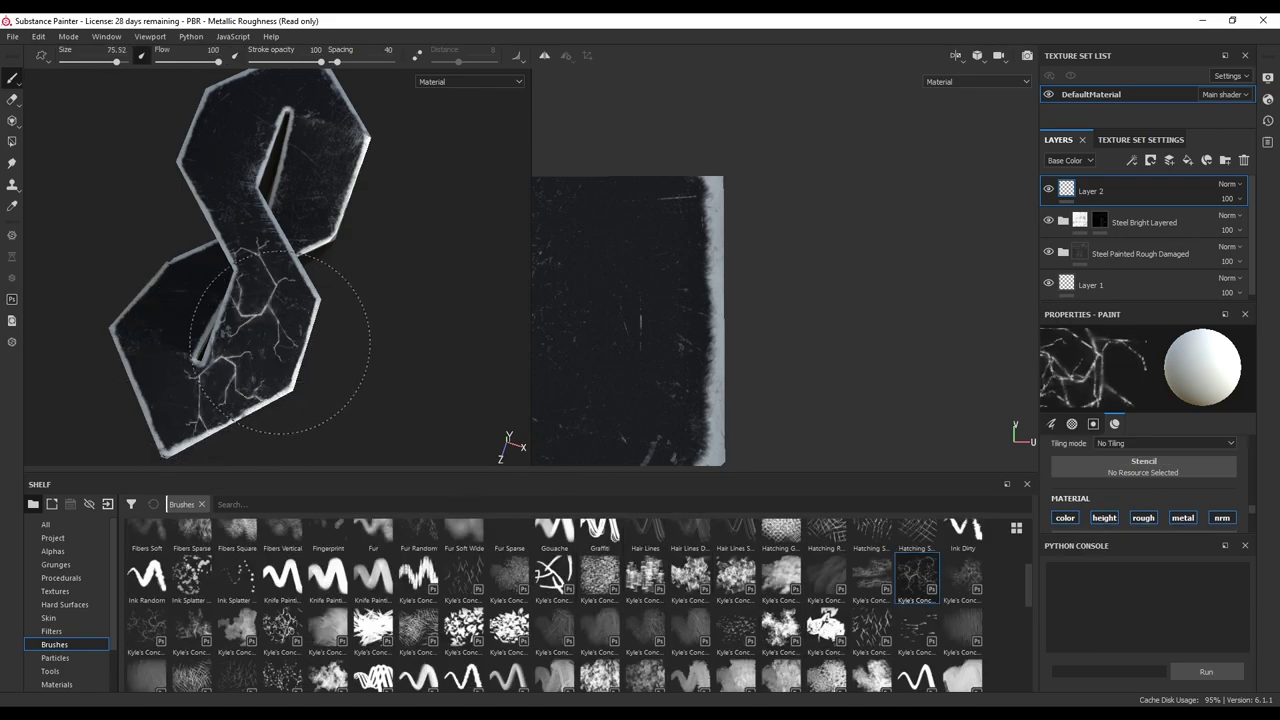
pyautogui.moveTo(243, 332)
pyautogui.mouseDown()
pyautogui.moveTo(258, 232)
pyautogui.moveTo(226, 138)
pyautogui.mouseUp()
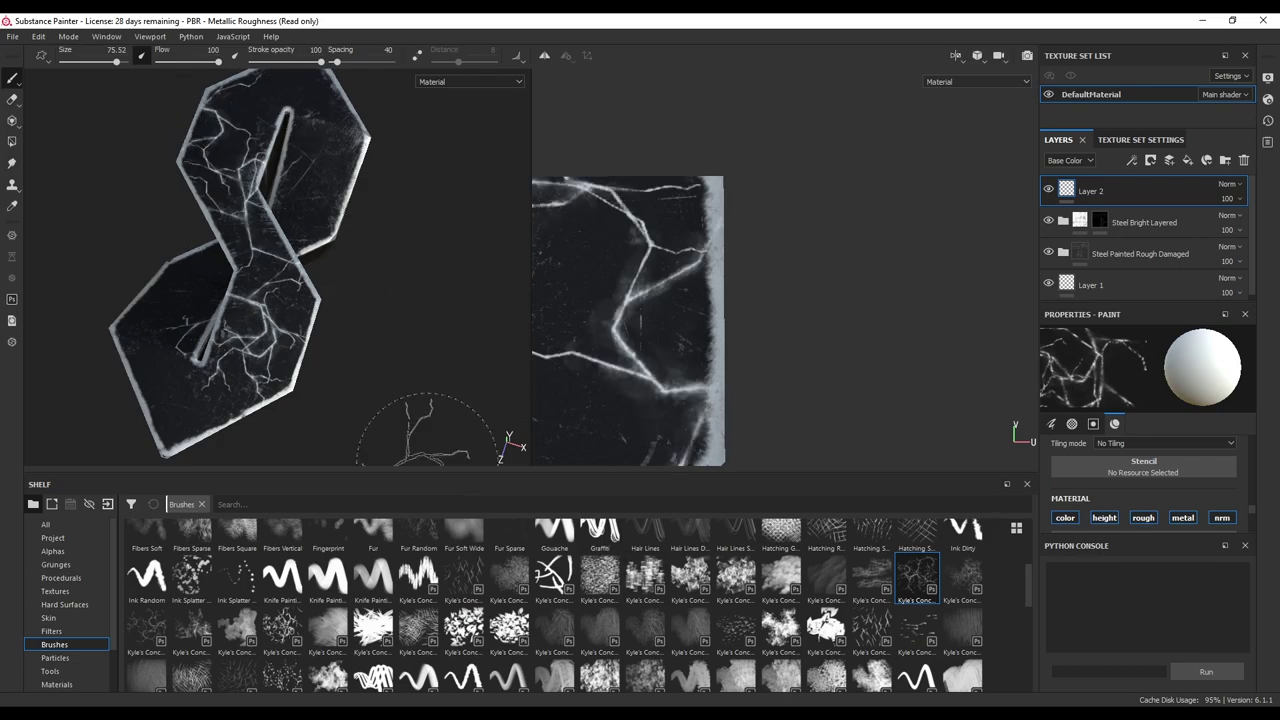
pyautogui.hotkey('ctrl', 'z')
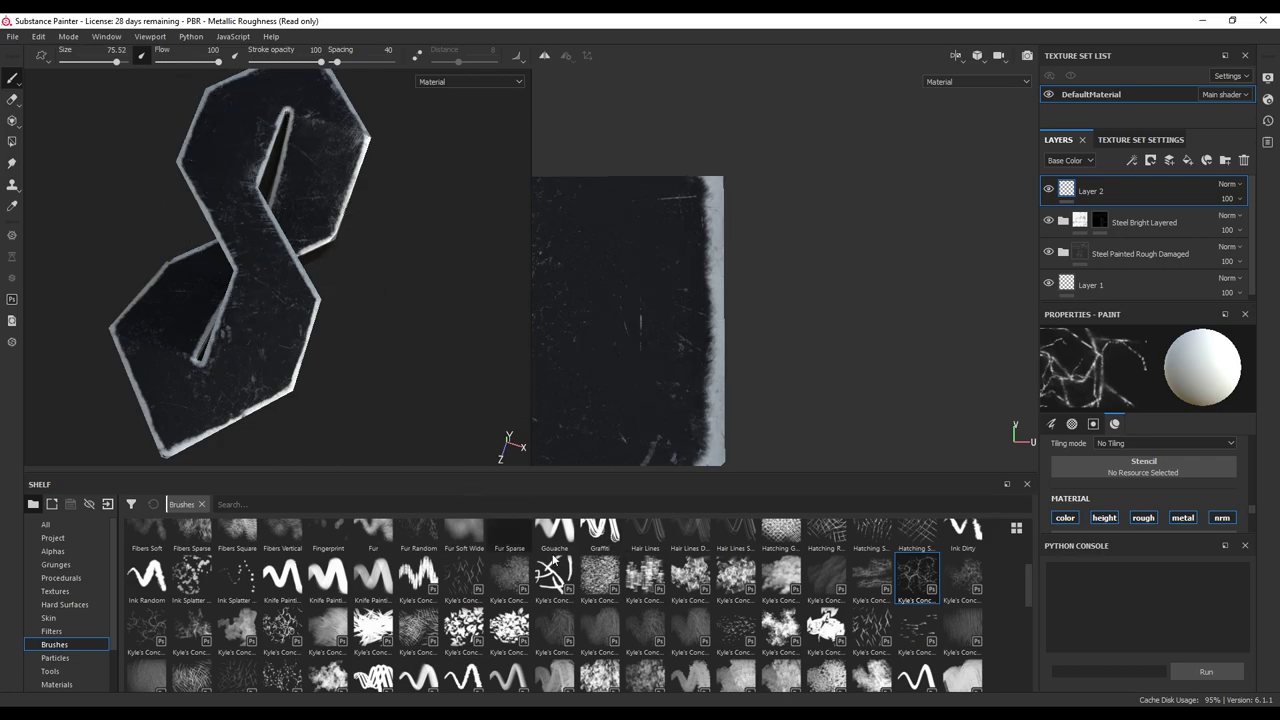
# Step: Try a Stitches 4 line at size 2.19 along the middle of the S, and undo it
pyautogui.scroll(-3, 320, 640)
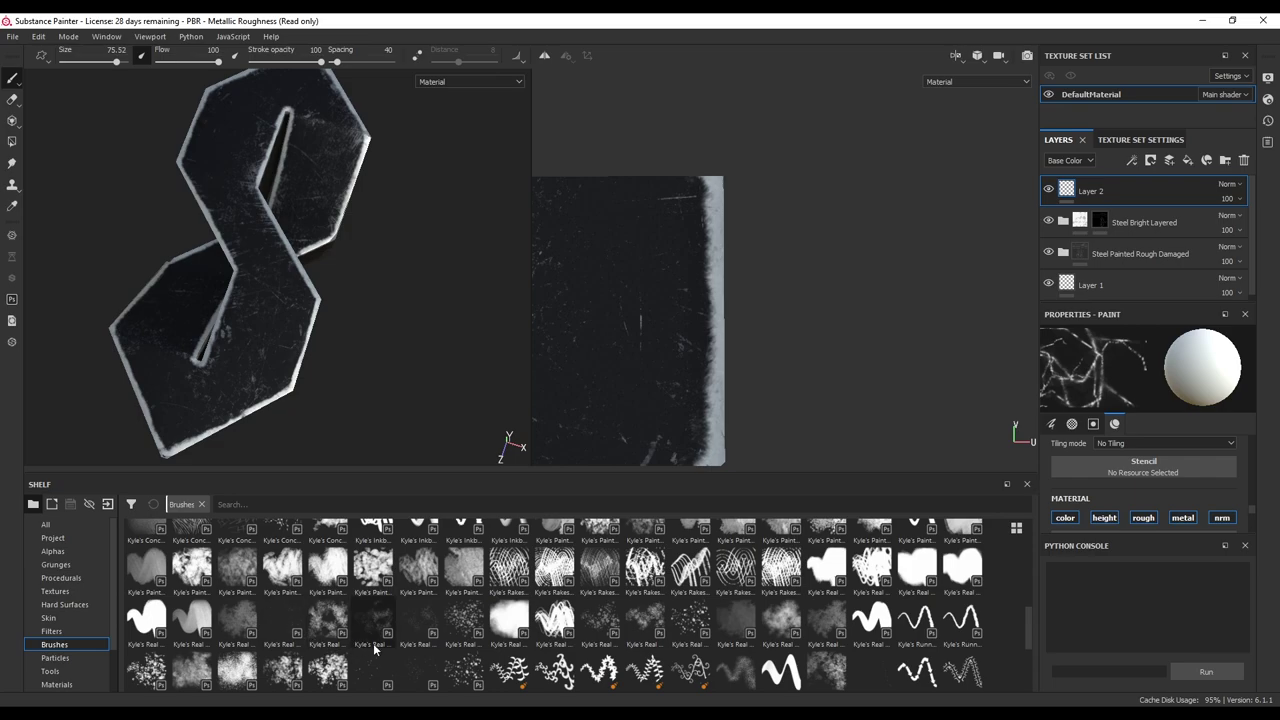
pyautogui.scroll(-3, 450, 636)
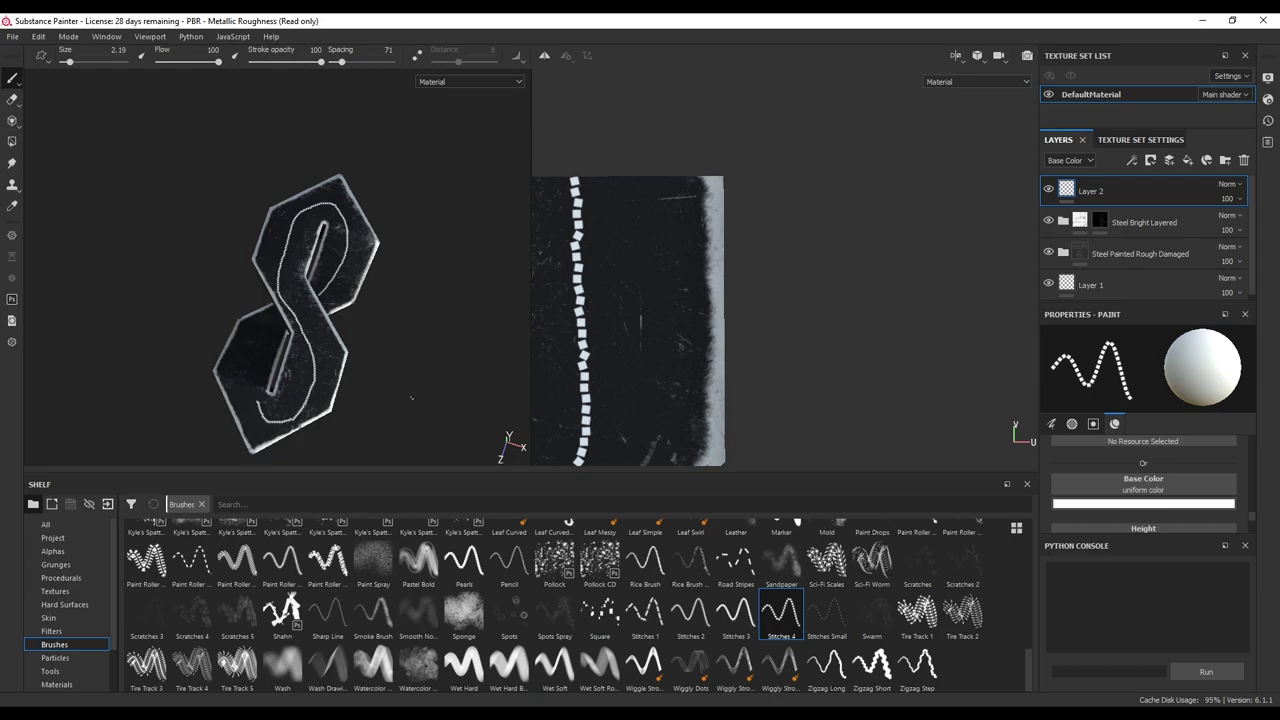
pyautogui.hotkey('ctrl', 'z')
# Step: Show the Tools presets in the shelf and try the Bullet Impact tool at size 22.64 near the S's upper tip
pyautogui.scroll(-2, 79, 637)
pyautogui.click(70, 632)
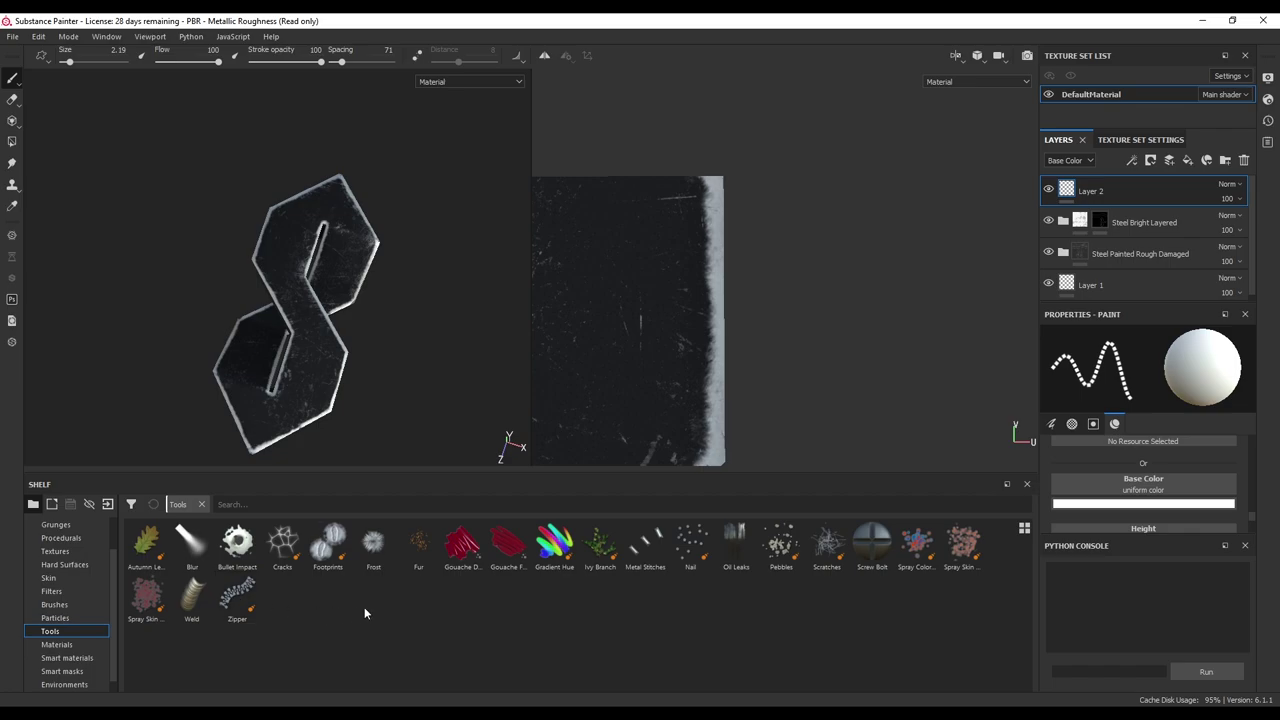
pyautogui.click(237, 543)
pyautogui.scroll(4, 306, 392)
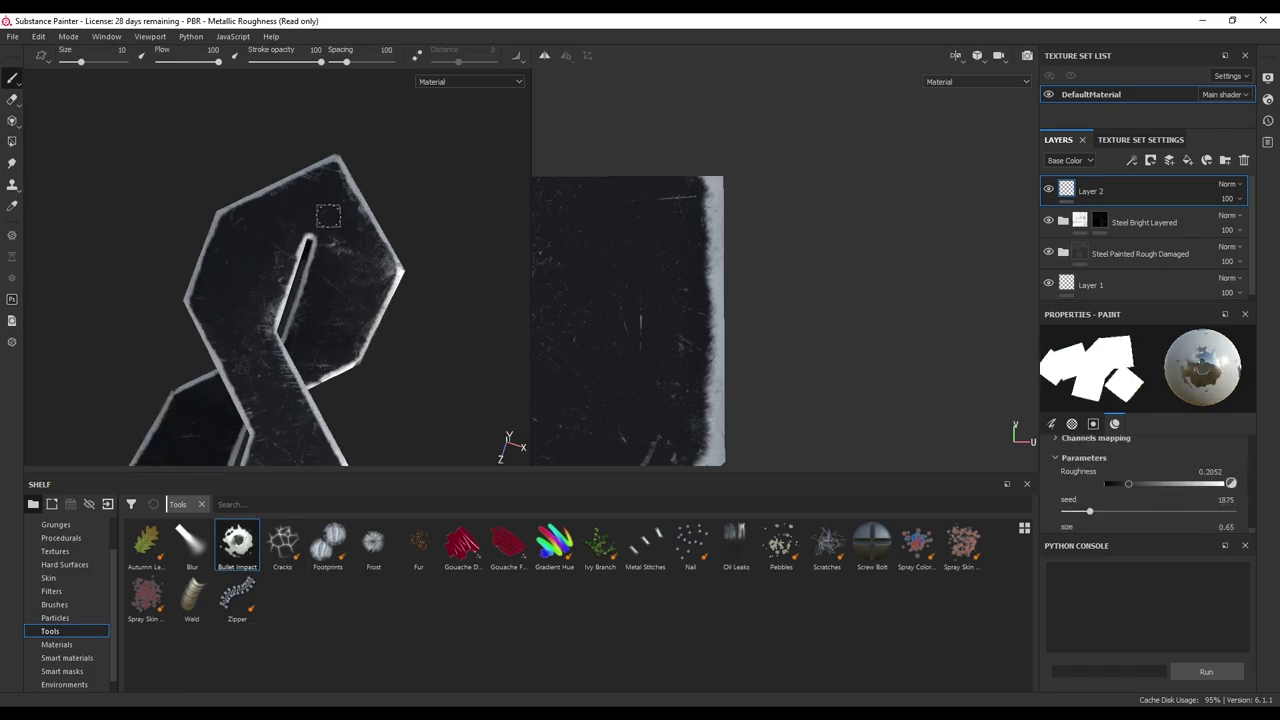
pyautogui.keyDown('ctrl'); pyautogui.moveTo(322, 200); pyautogui.dragTo(345, 200, button='right'); pyautogui.keyUp('ctrl')
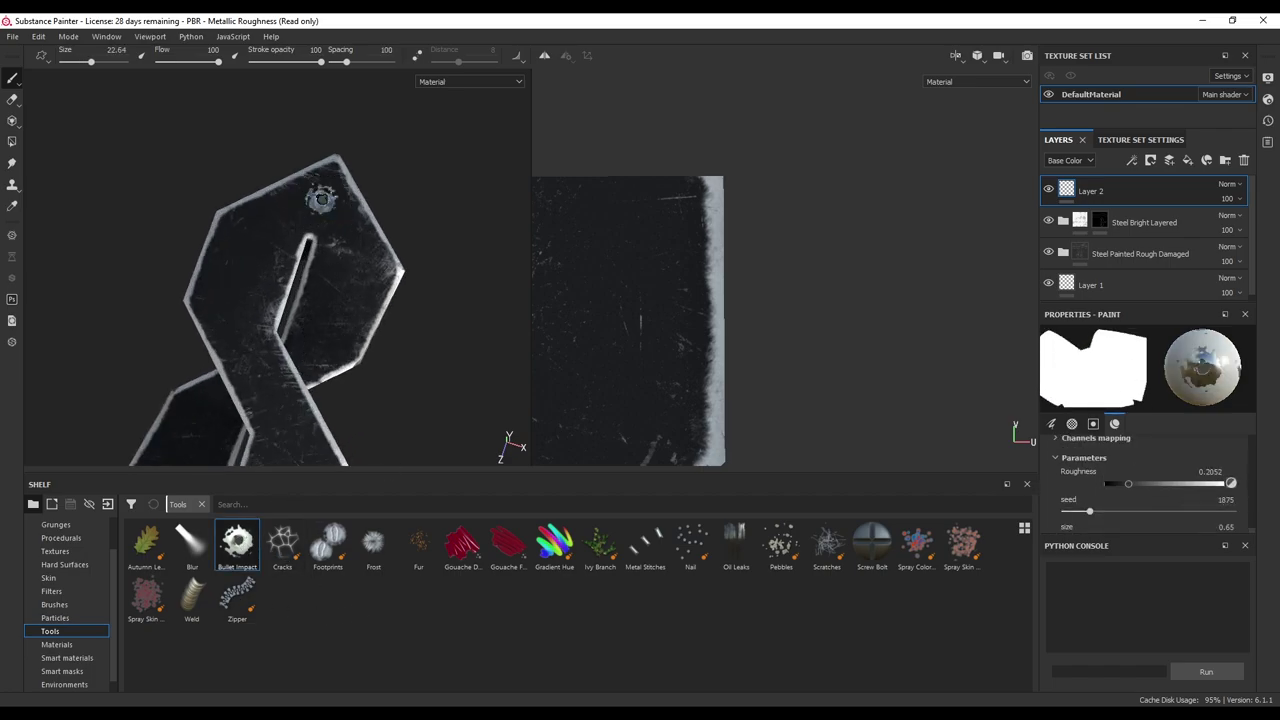
pyautogui.scroll(-5, 320, 340)
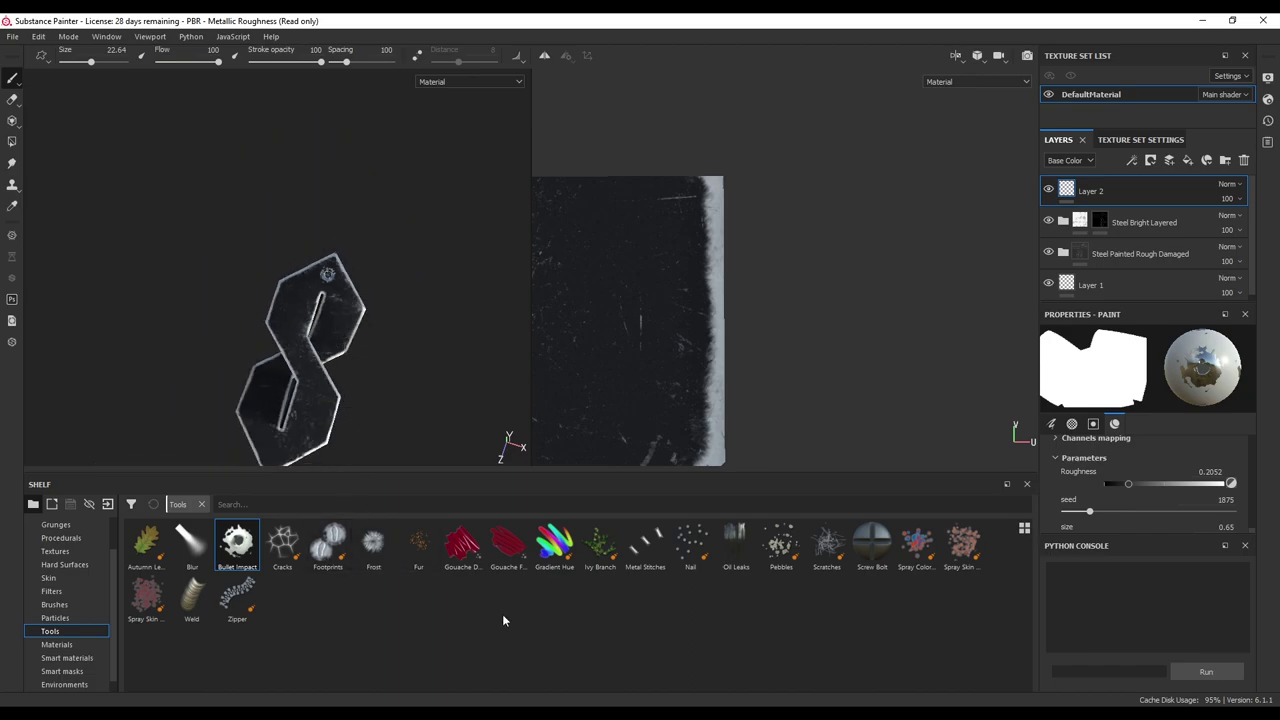
# Step: Try the Screw Bolt tool at size 19.63 and the Cracks tool at size 55.42 near the S's upper tip
pyautogui.click(872, 545)
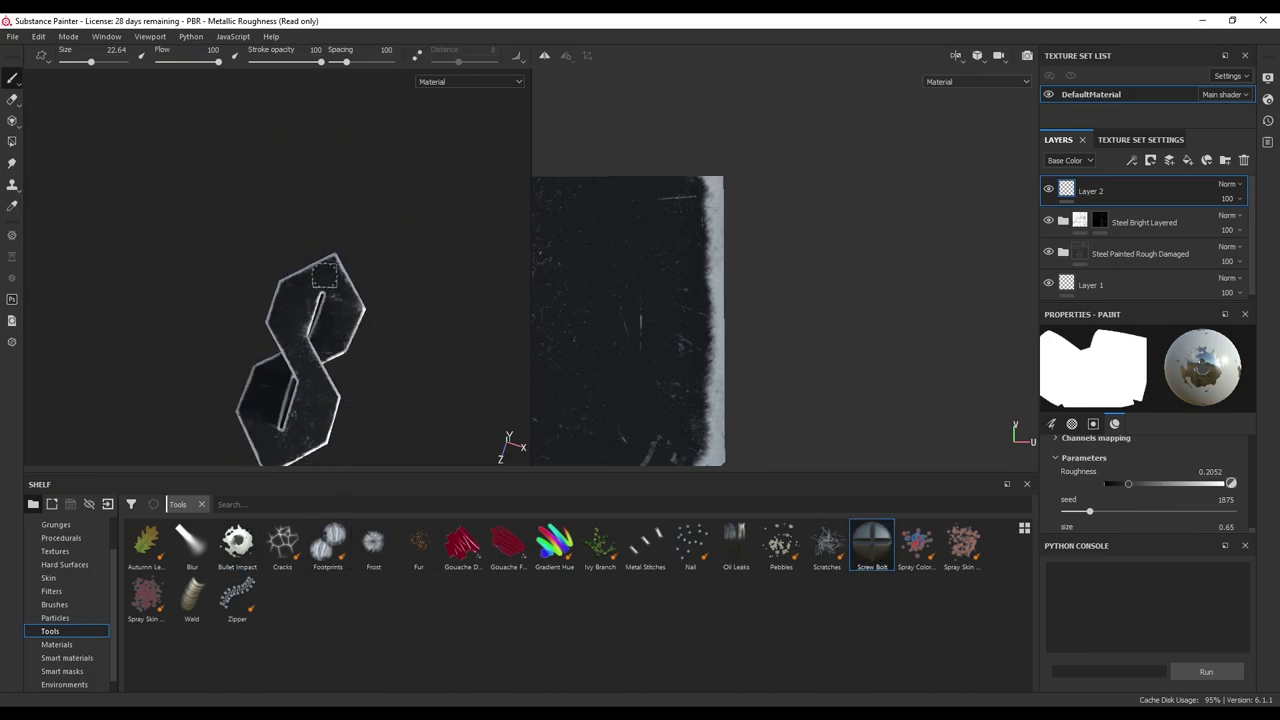
pyautogui.click(330, 271)
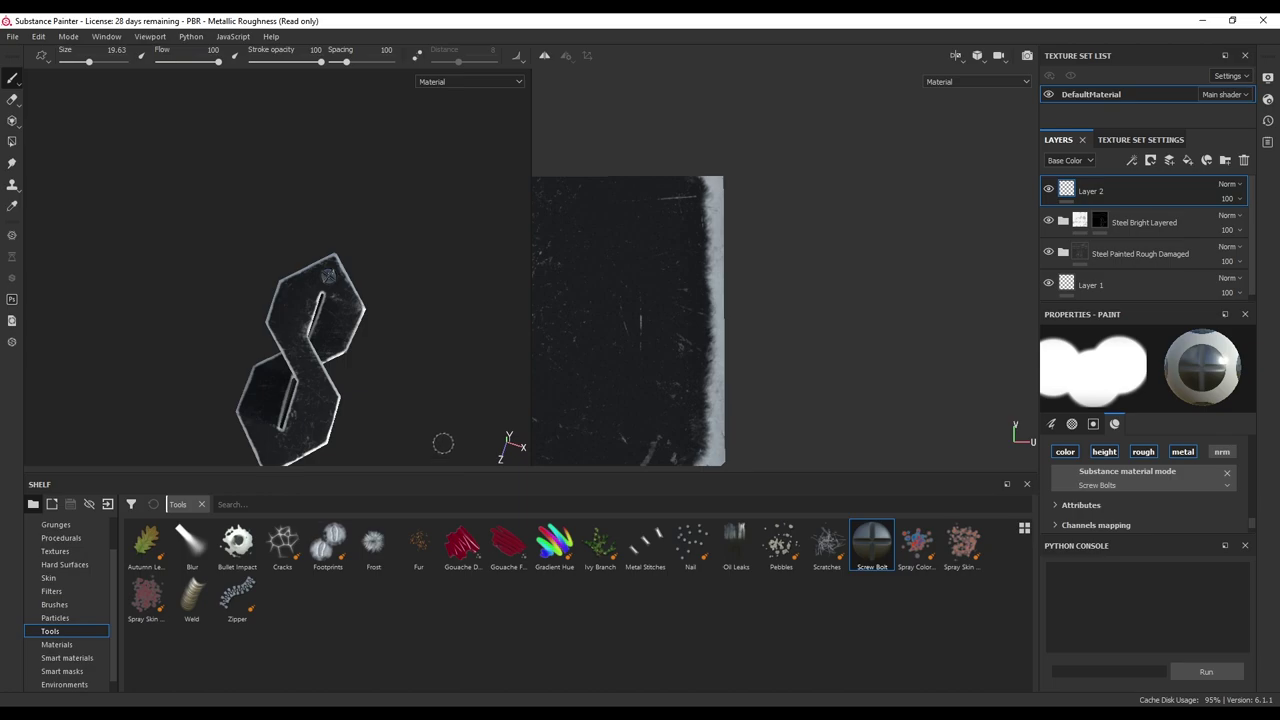
pyautogui.click(462, 545)
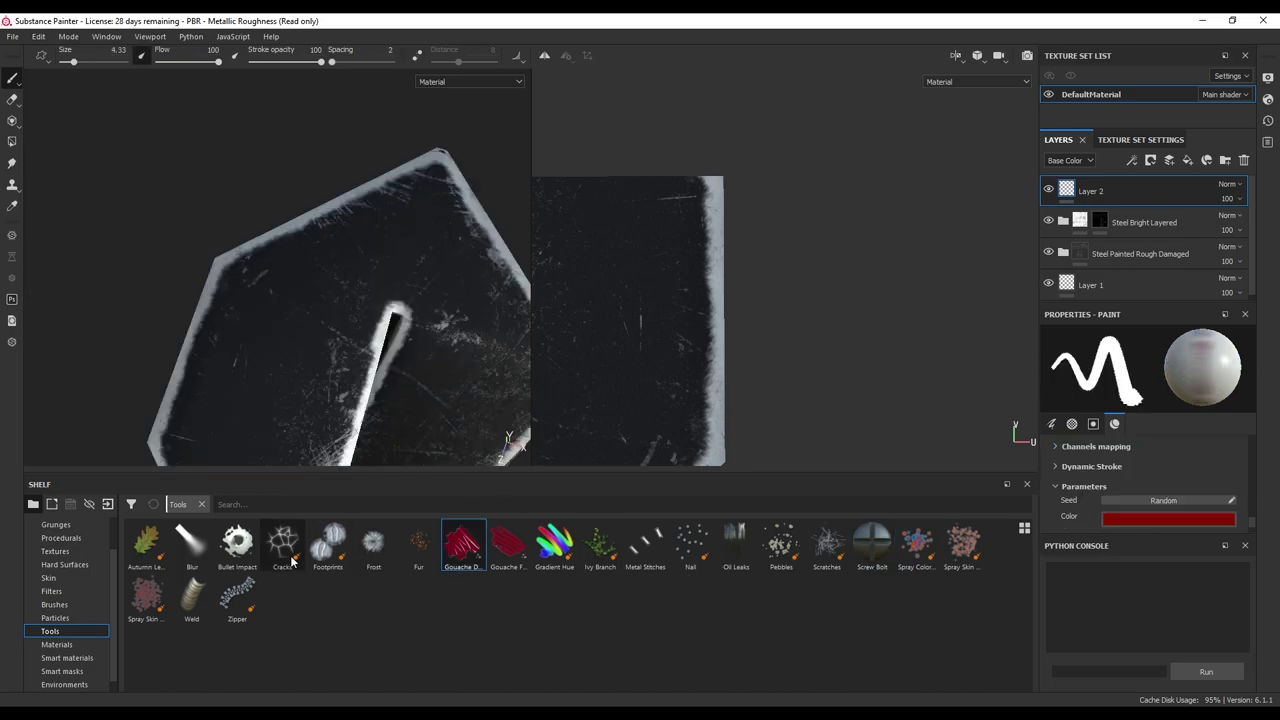
pyautogui.click(283, 545)
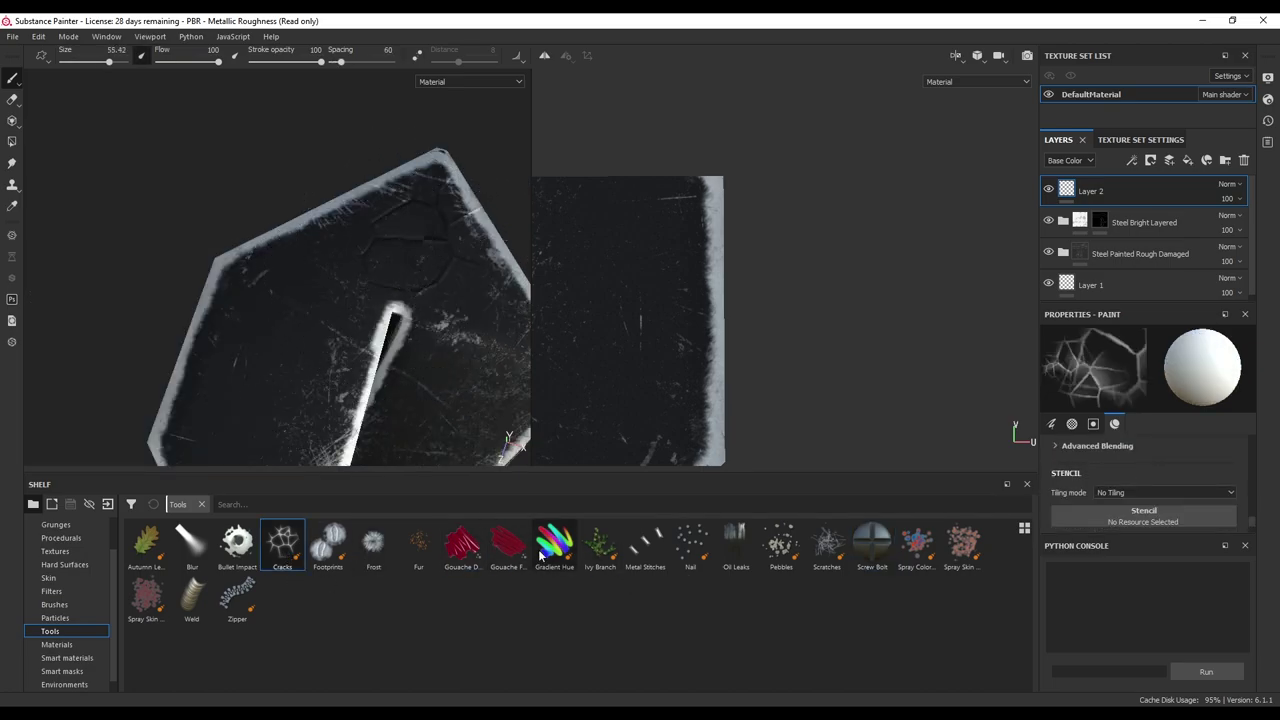
# Step: Examine the S's textured faces and worn edges from several angles and distances
pyautogui.moveTo(360, 352)
pyautogui.keyDown('alt'); pyautogui.mouseDown()
pyautogui.moveTo(293, 287)
pyautogui.moveTo(229, 251)
pyautogui.moveTo(120, 280)
pyautogui.moveTo(271, 200)
pyautogui.moveTo(303, 260)
pyautogui.mouseUp(); pyautogui.keyUp('alt')
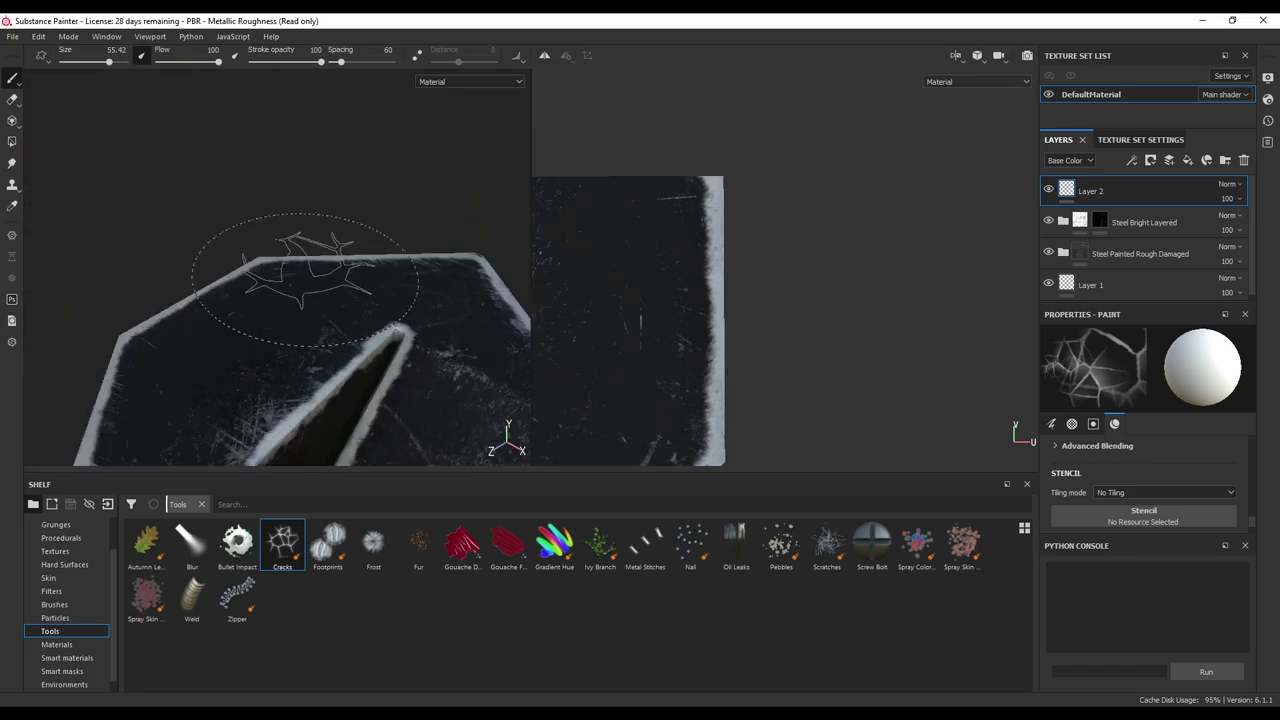
pyautogui.scroll(4, 282, 328)
pyautogui.scroll(-8, 280, 362)
pyautogui.keyDown('alt'); pyautogui.moveTo(280, 362); pyautogui.dragTo(306, 305, button='middle'); pyautogui.keyUp('alt')
pyautogui.scroll(-4, 307, 312)
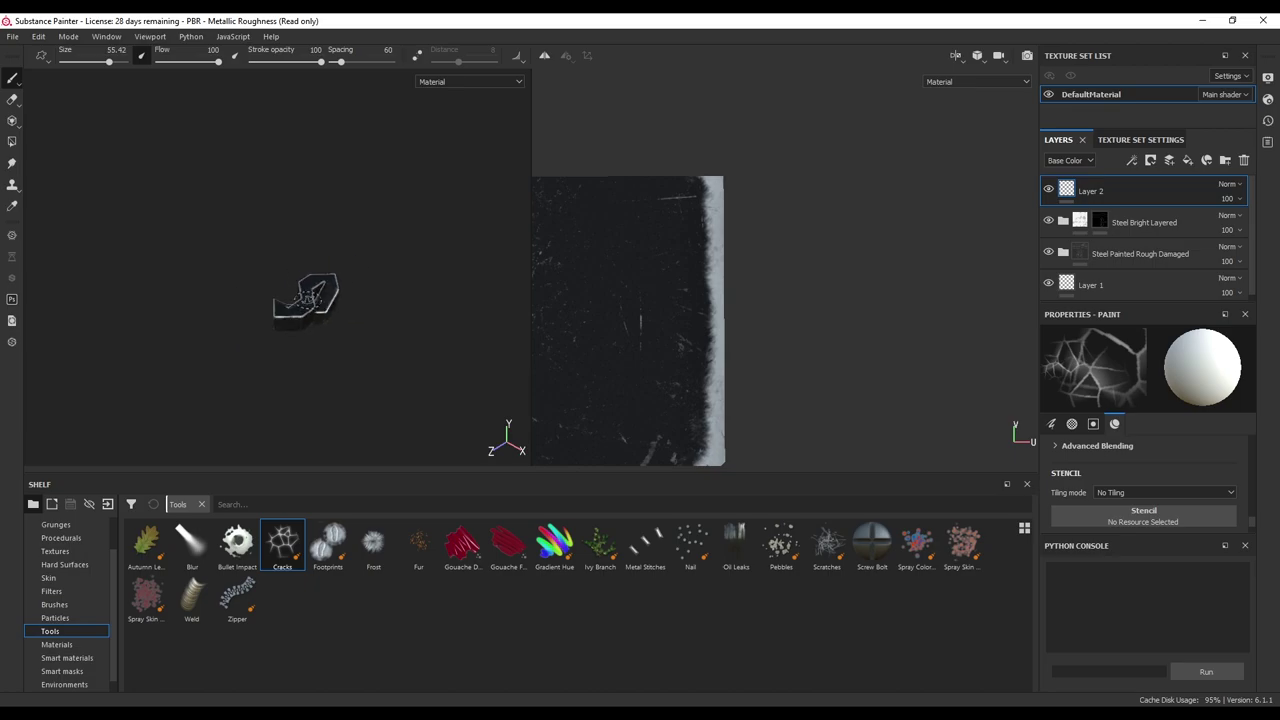
pyautogui.scroll(8, 308, 320)
pyautogui.scroll(-5, 310, 326)
pyautogui.keyDown('alt'); pyautogui.moveTo(305, 246); pyautogui.dragTo(398, 321); pyautogui.keyUp('alt')
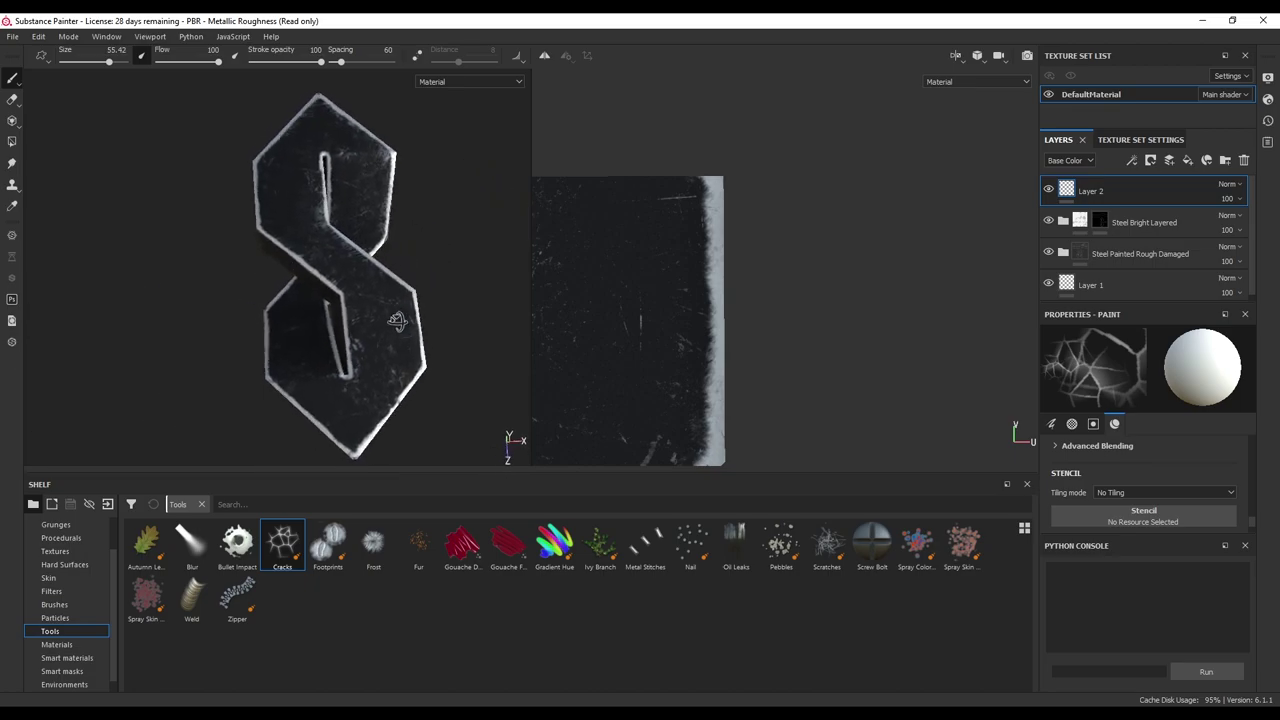
pyautogui.keyDown('alt'); pyautogui.moveTo(432, 282); pyautogui.dragTo(367, 300, button='middle'); pyautogui.keyUp('alt')
pyautogui.moveTo(366, 299)
pyautogui.keyDown('alt'); pyautogui.mouseDown()
pyautogui.moveTo(371, 271)
pyautogui.moveTo(290, 400)
pyautogui.mouseUp(); pyautogui.keyUp('alt')
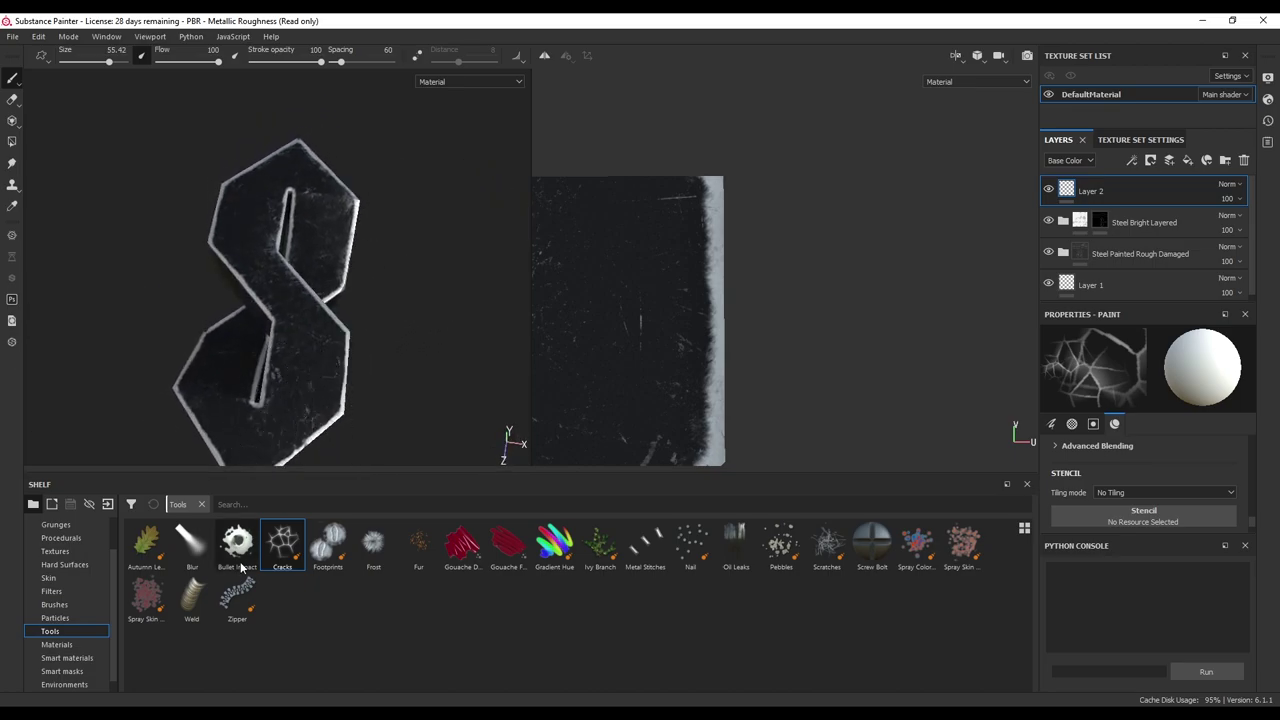
# Step: Stamp thin scratches on the upper faces of the S using the Scratches tool at size 44.54
pyautogui.click(826, 545)
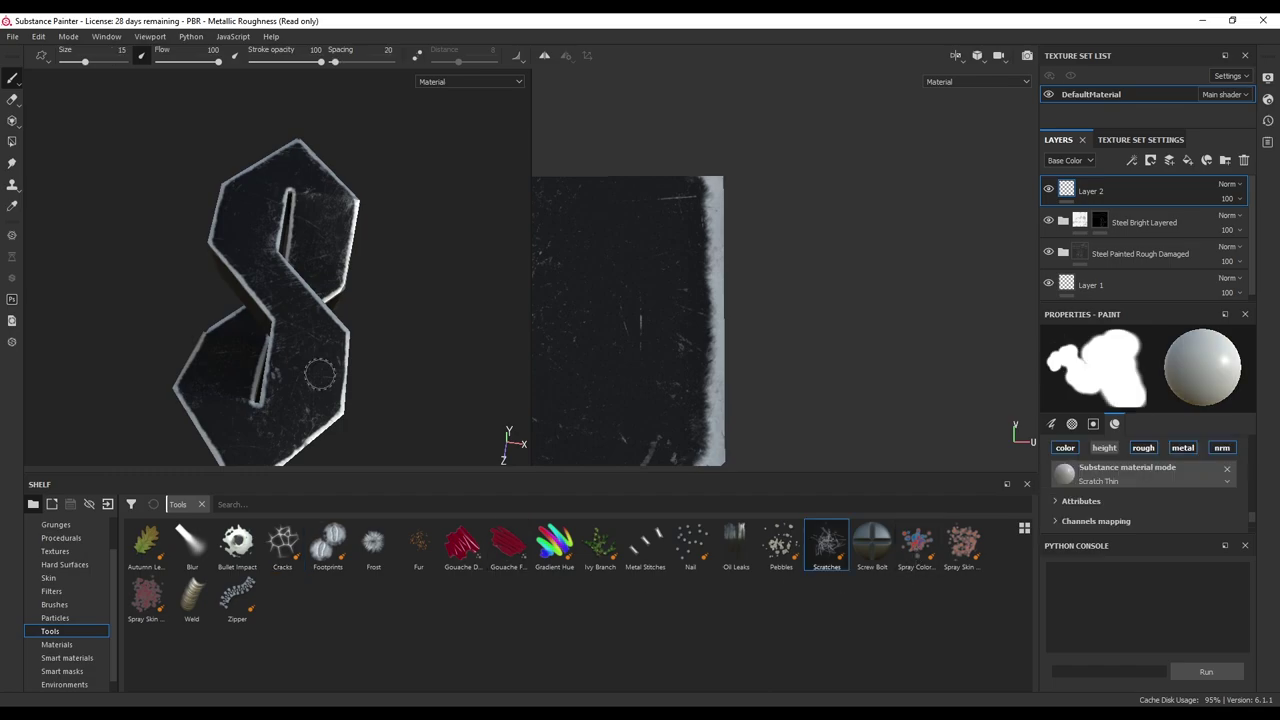
pyautogui.press(']')
pyautogui.press(']')
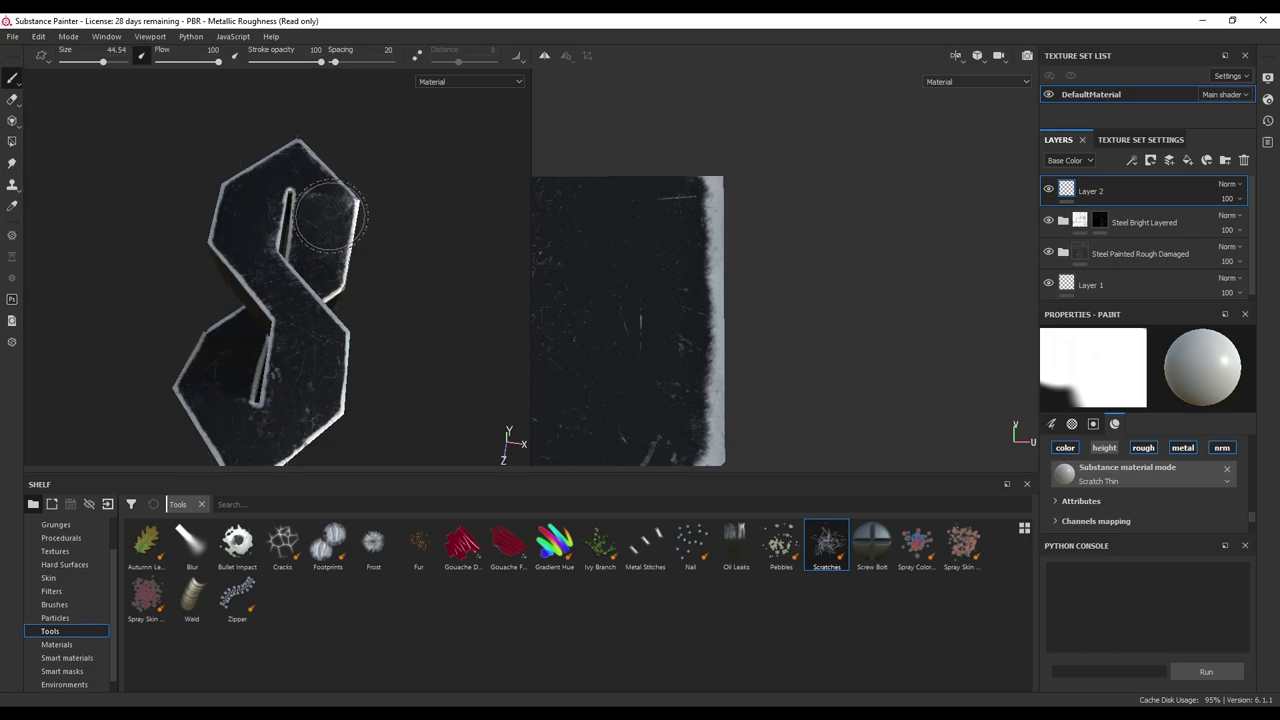
pyautogui.click(251, 210)
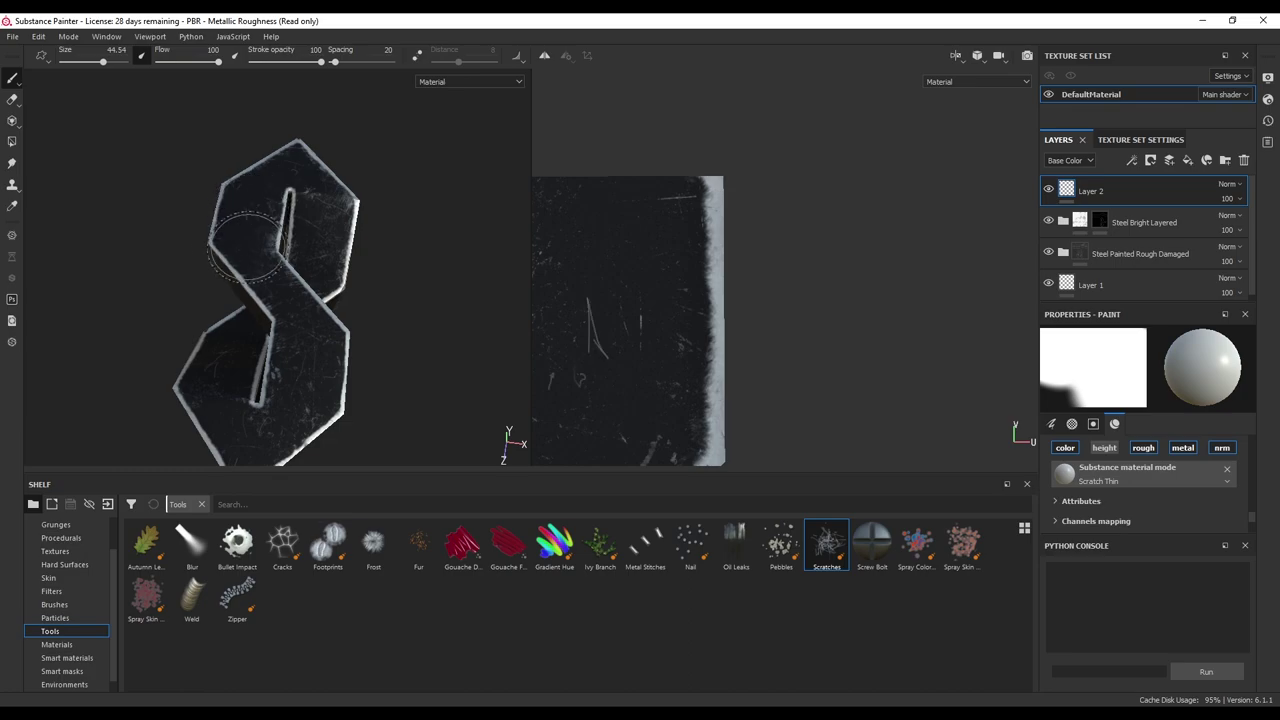
pyautogui.click(264, 248)
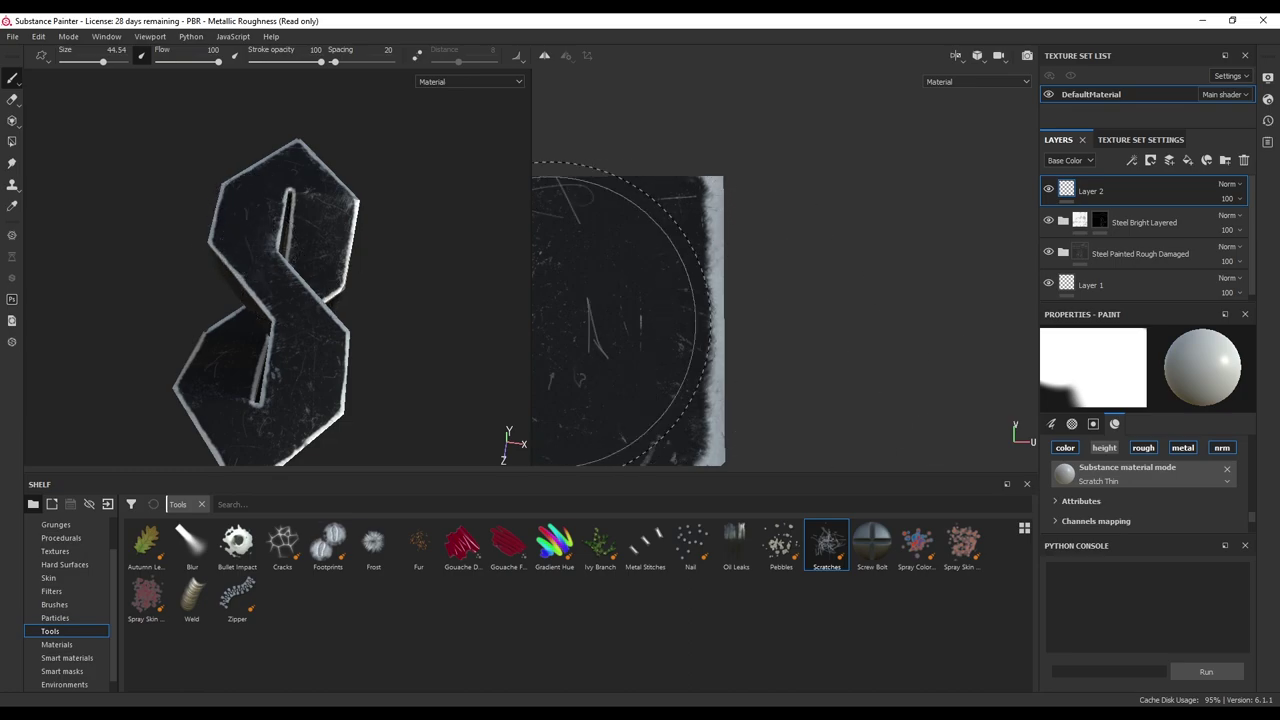
pyautogui.press('f')
pyautogui.click(12, 36)
pyautogui.click(40, 272)
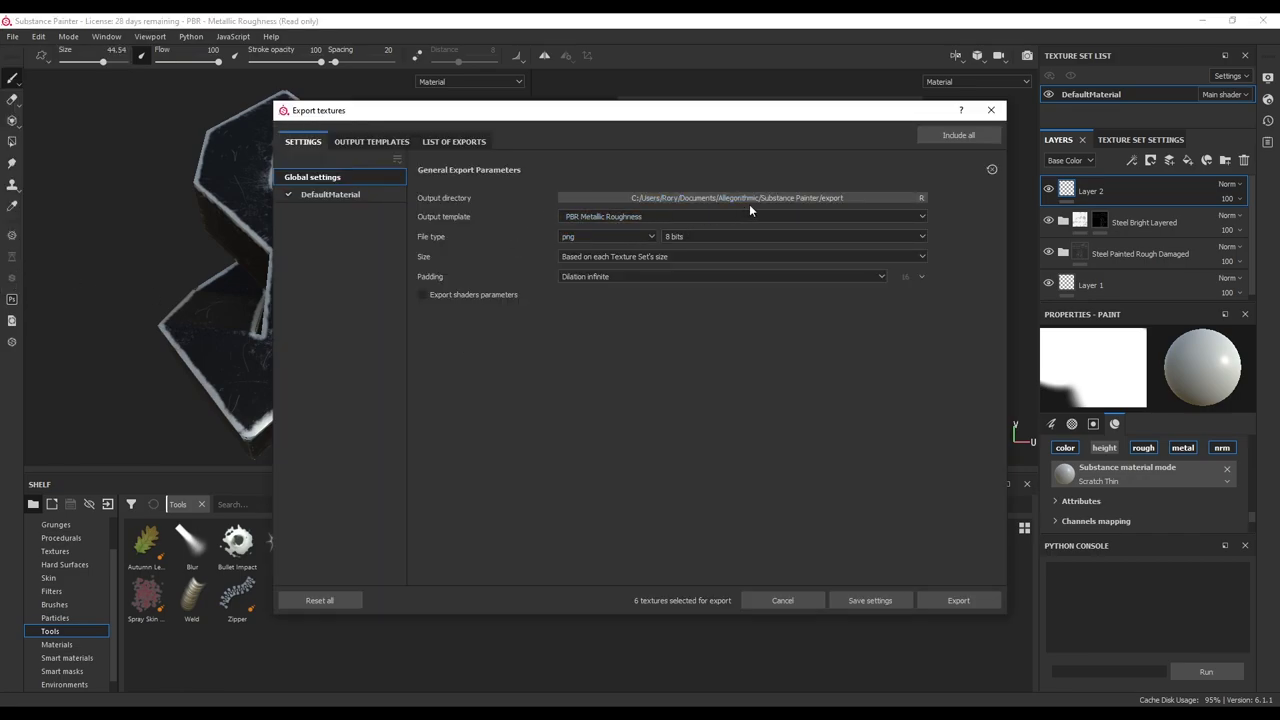
pyautogui.click(776, 602)
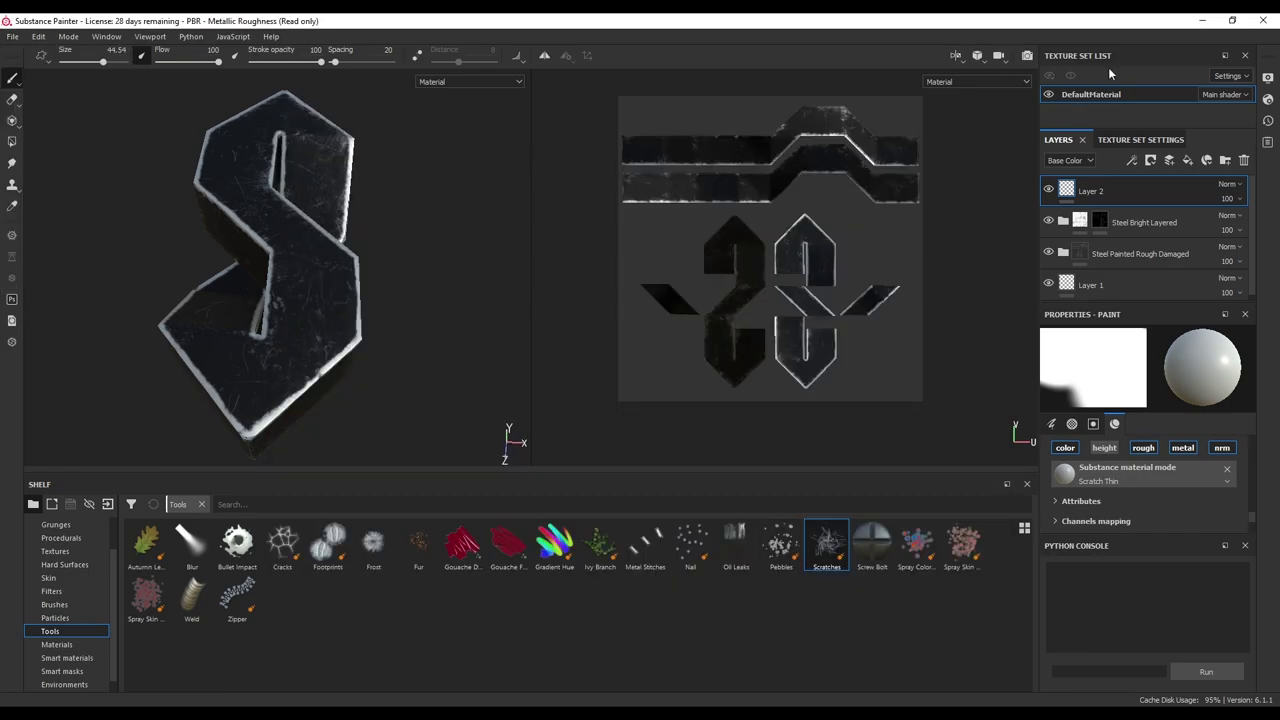
# Step: Rename the DefaultMaterial texture set as unvi_s
pyautogui.doubleClick(1105, 95)
pyautogui.write('unvi_s')
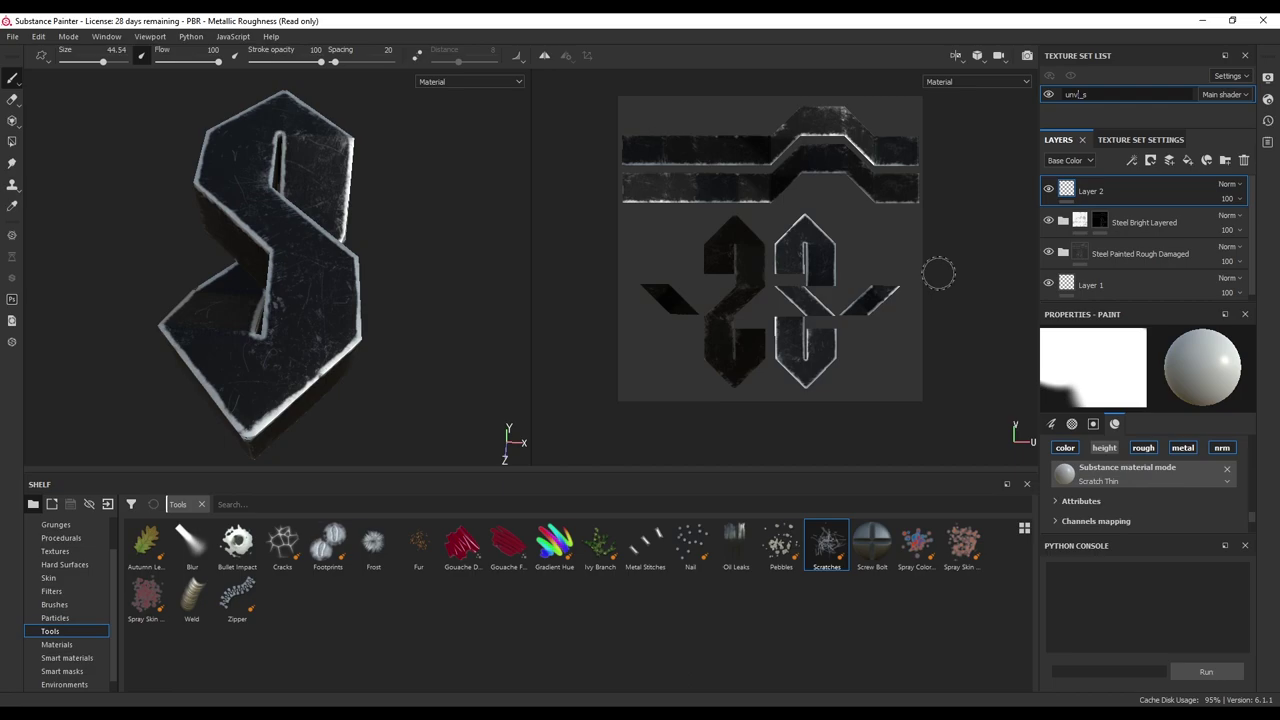
# Step: Set the texture export's output directory to a new folder named tex inside Videos WIP/Universal_S on drive E
pyautogui.click(14, 37)
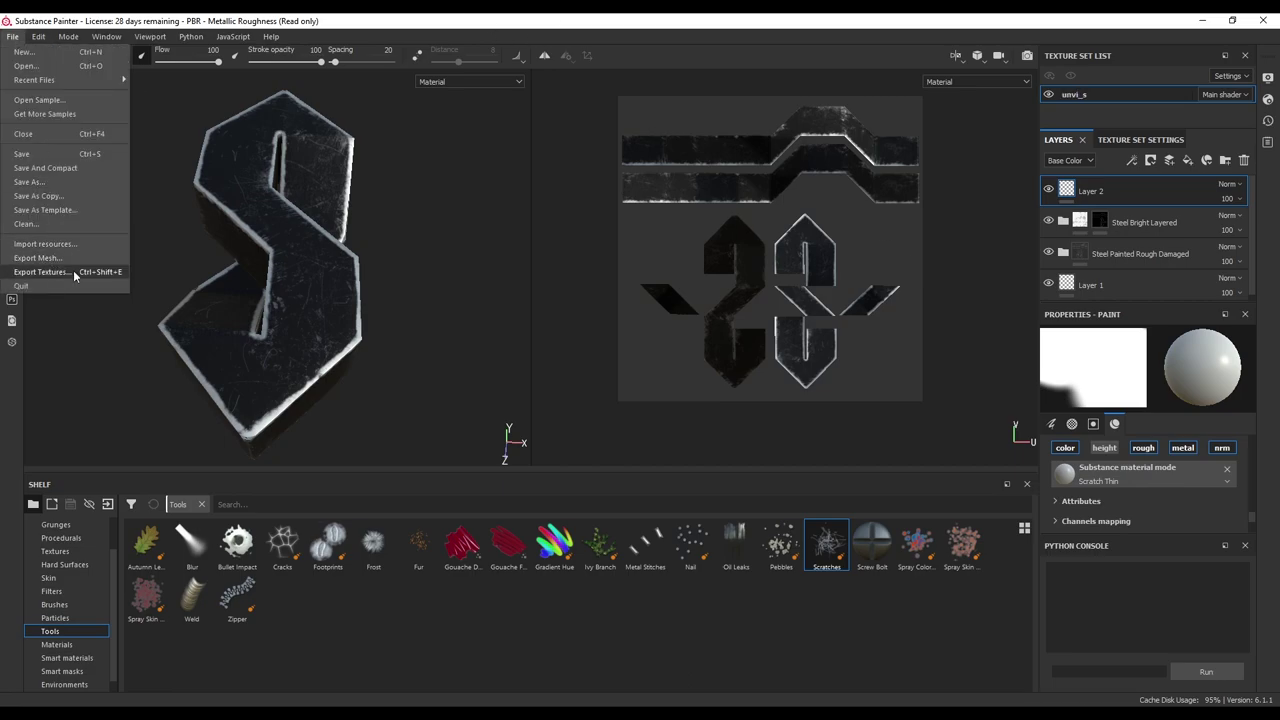
pyautogui.click(40, 272)
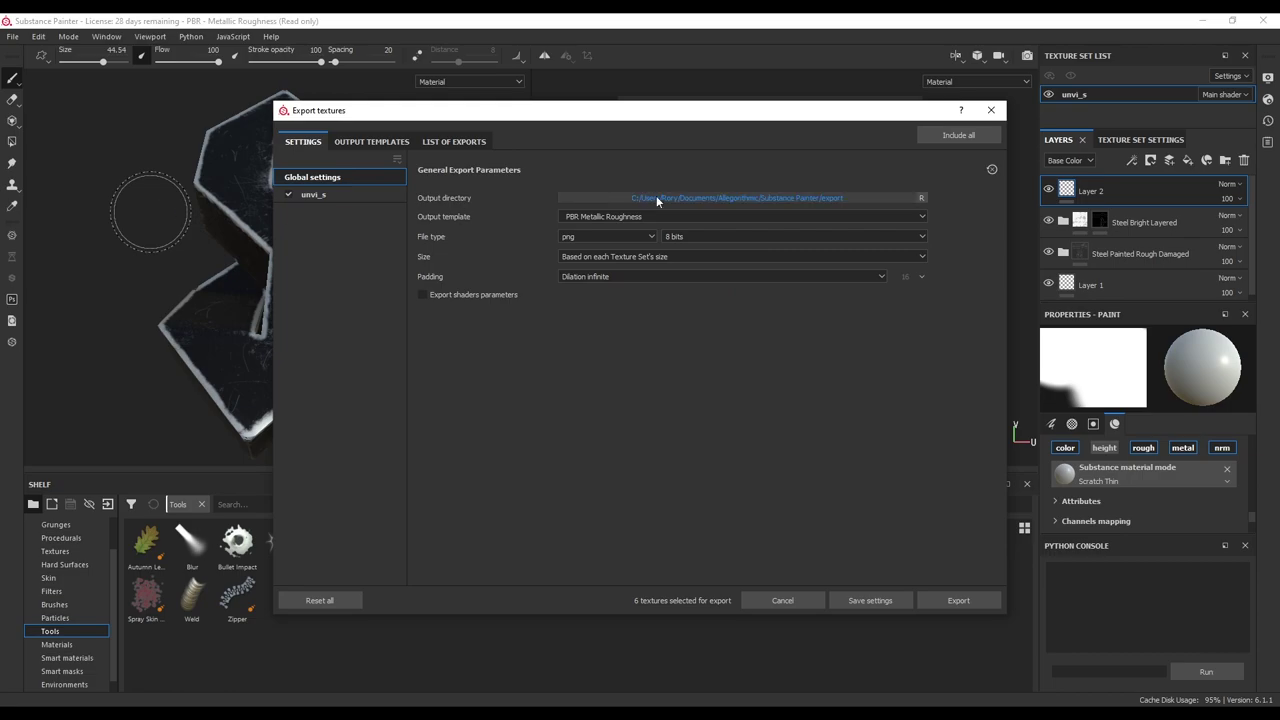
pyautogui.click(702, 198)
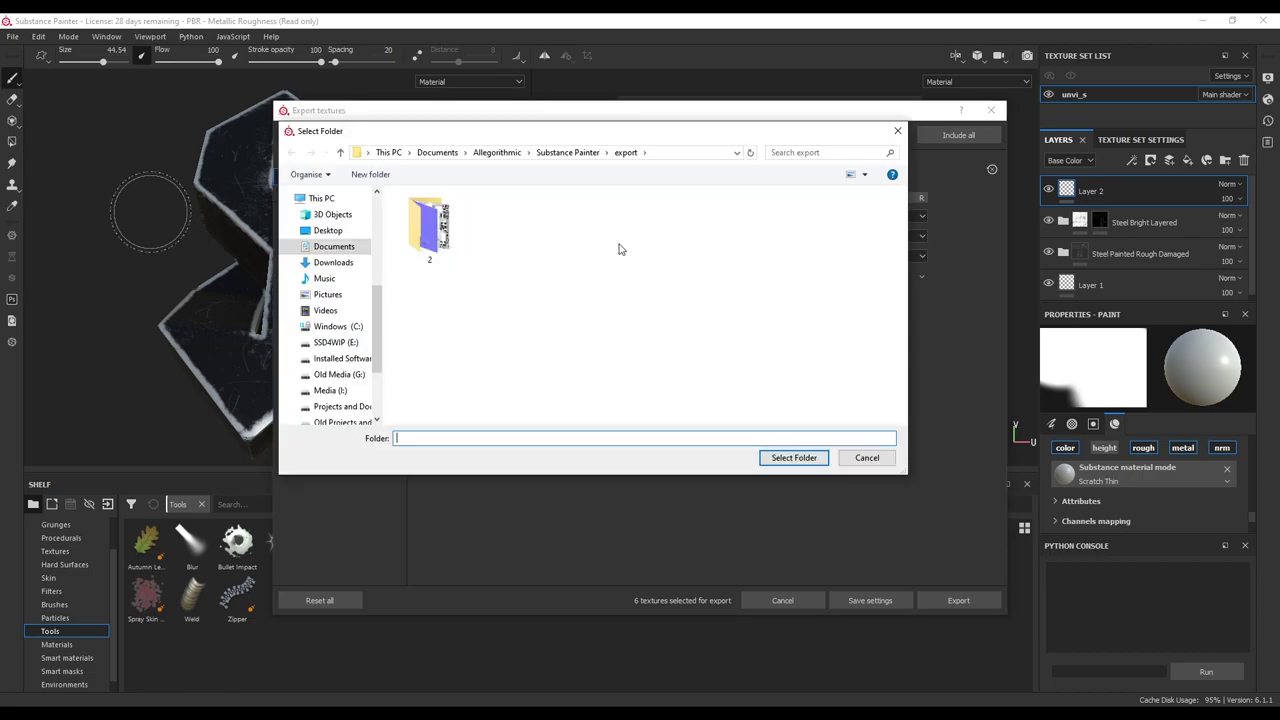
pyautogui.rightClick(422, 256)
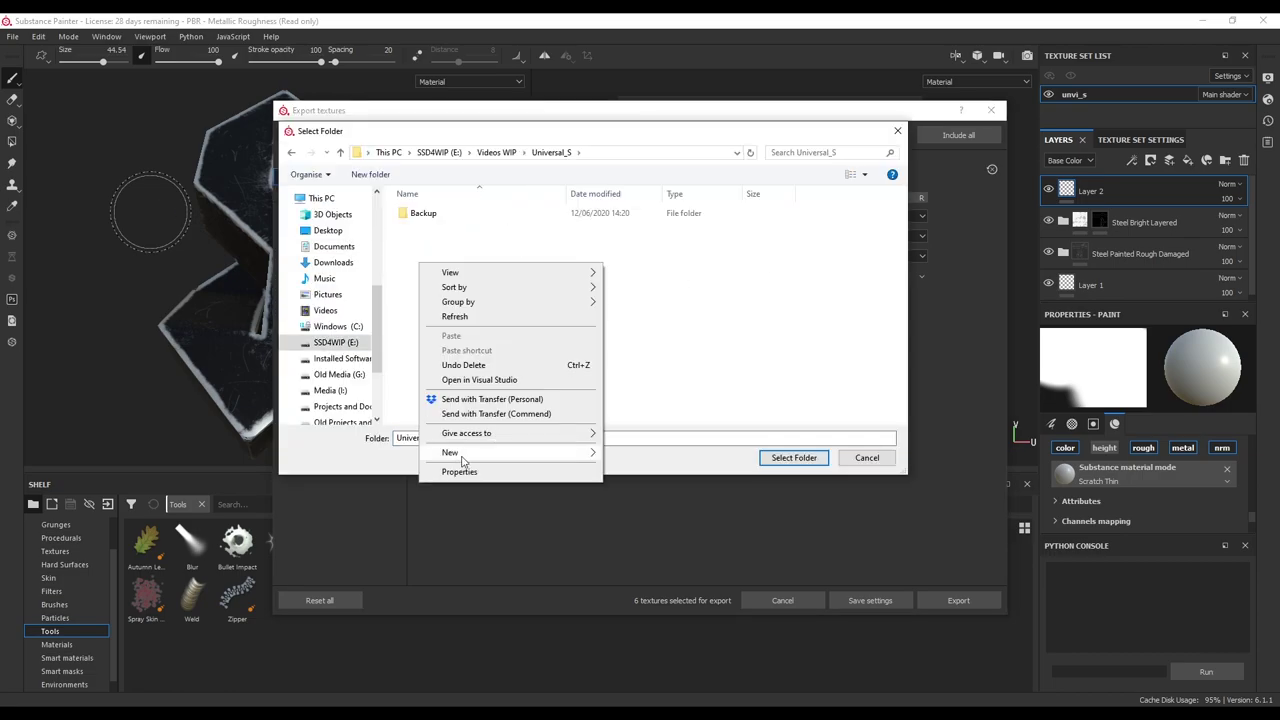
pyautogui.moveTo(470, 451)
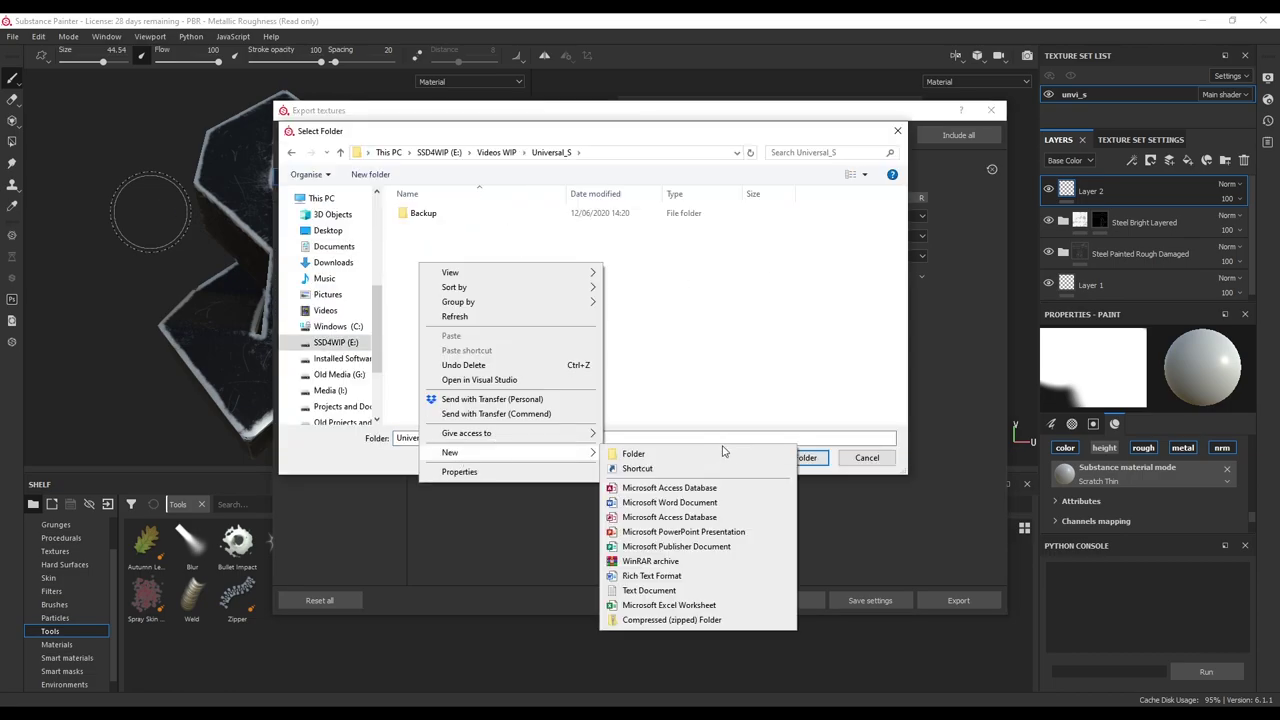
pyautogui.click(720, 450)
pyautogui.write('te')
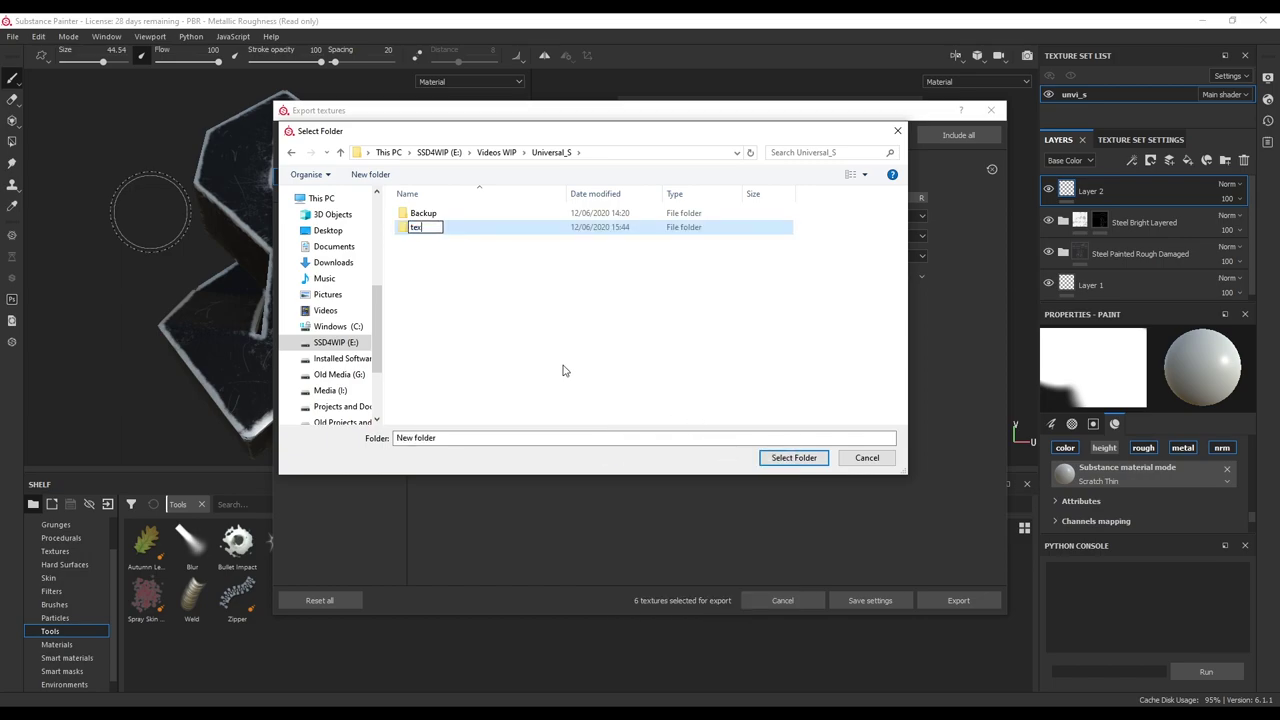
pyautogui.write('x')
pyautogui.click(805, 458)
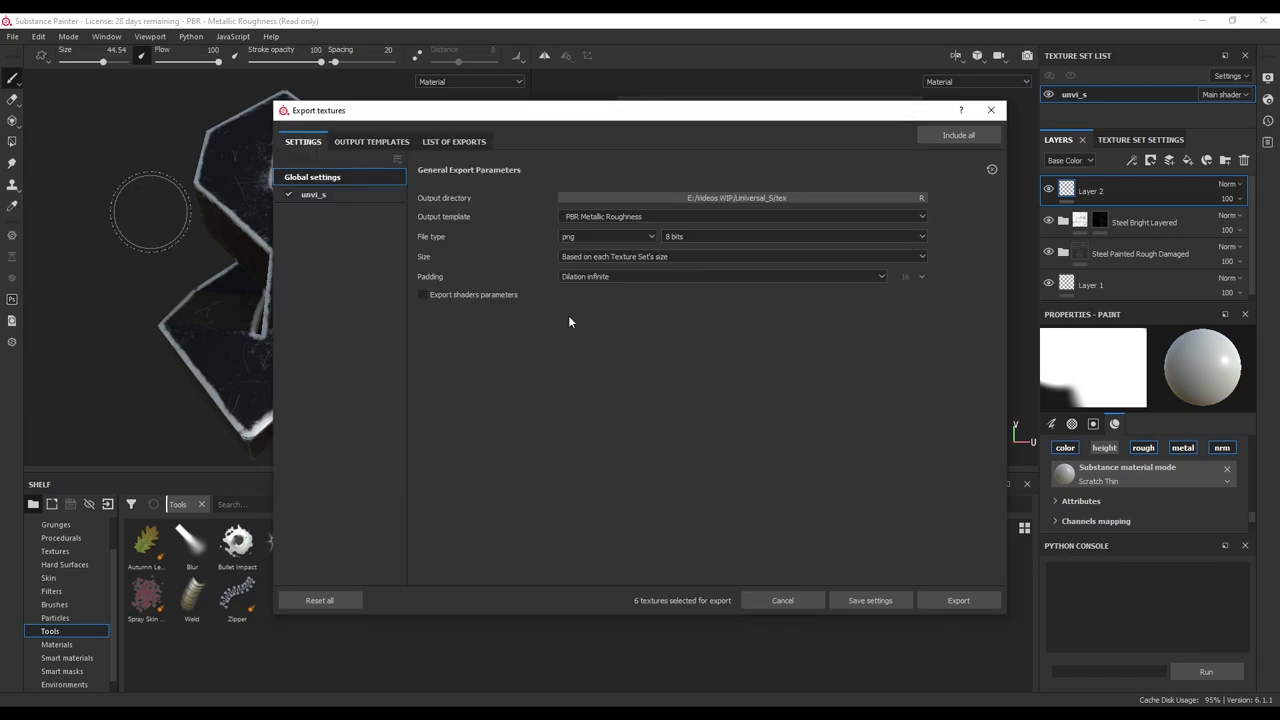
# Step: Export the textures with the Document channels + Normal + AO (No Alpha) output template
pyautogui.click(606, 216)
pyautogui.scroll(4, 613, 235)
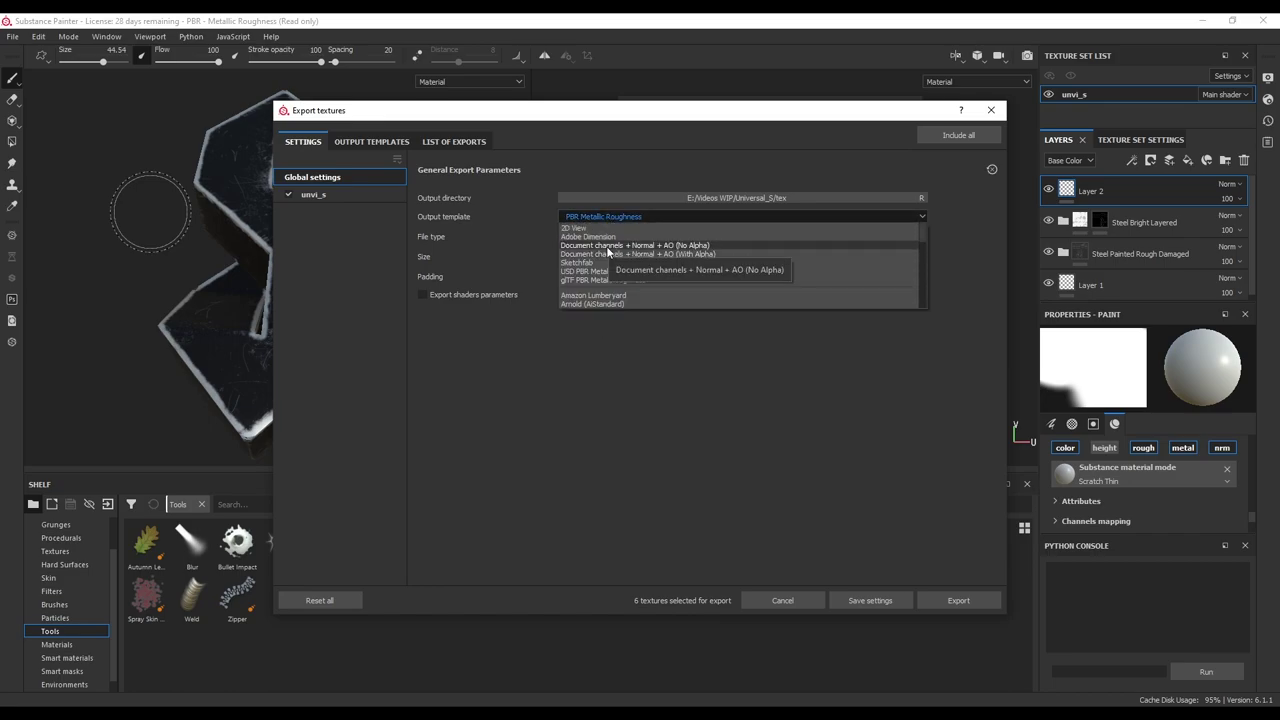
pyautogui.click(607, 247)
pyautogui.click(947, 601)
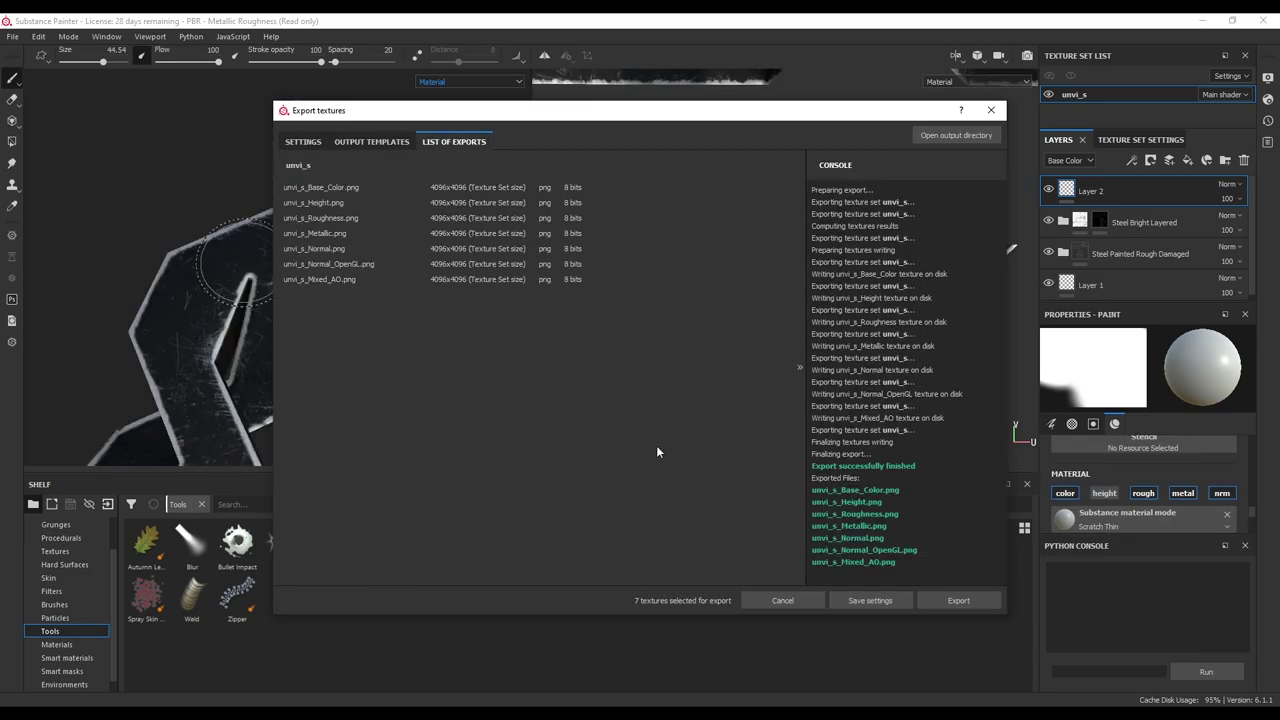
# Step: Switch to Cinema 4D and delete the high-poly object Universal_S_HP
pyautogui.moveTo(537, 712)
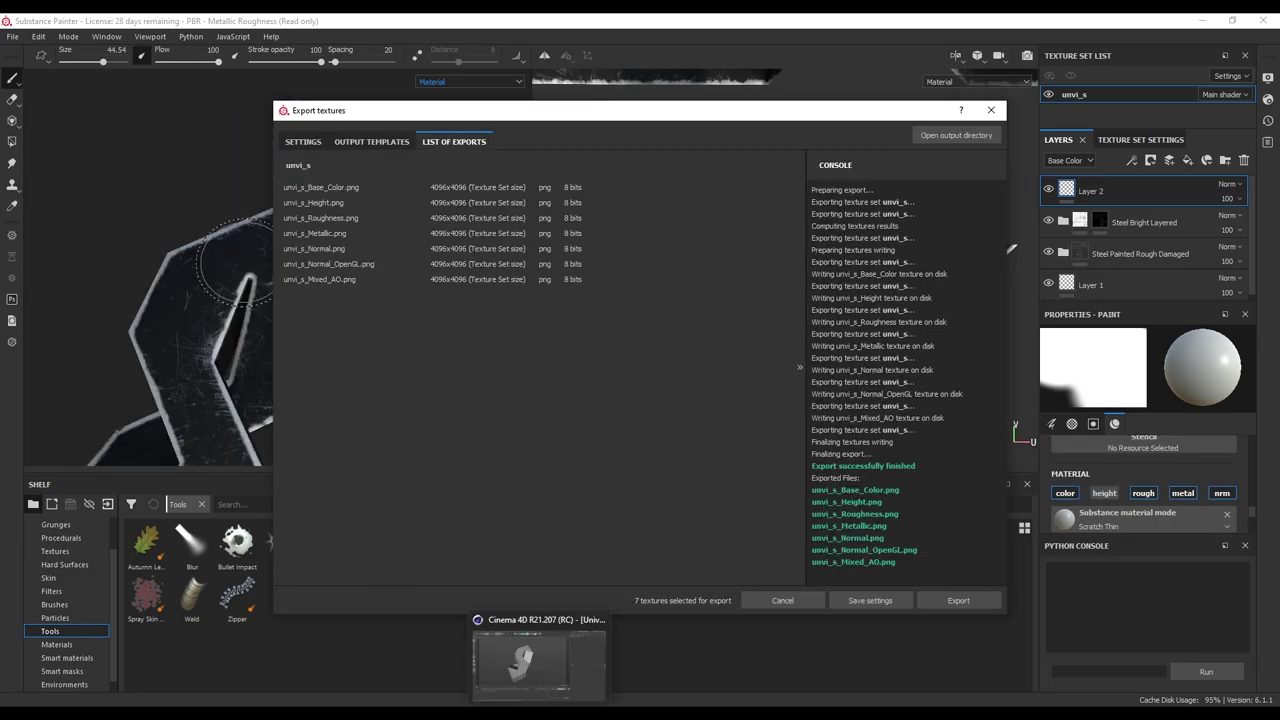
pyautogui.click(537, 672)
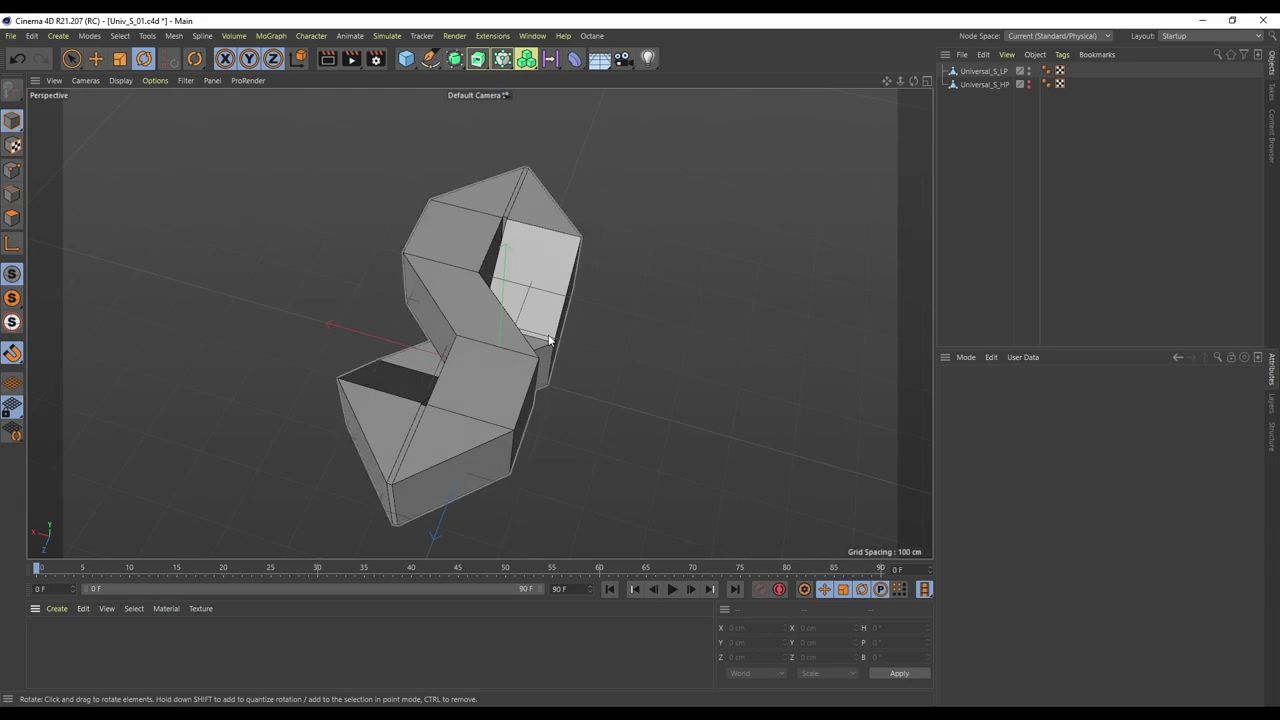
pyautogui.click(990, 72)
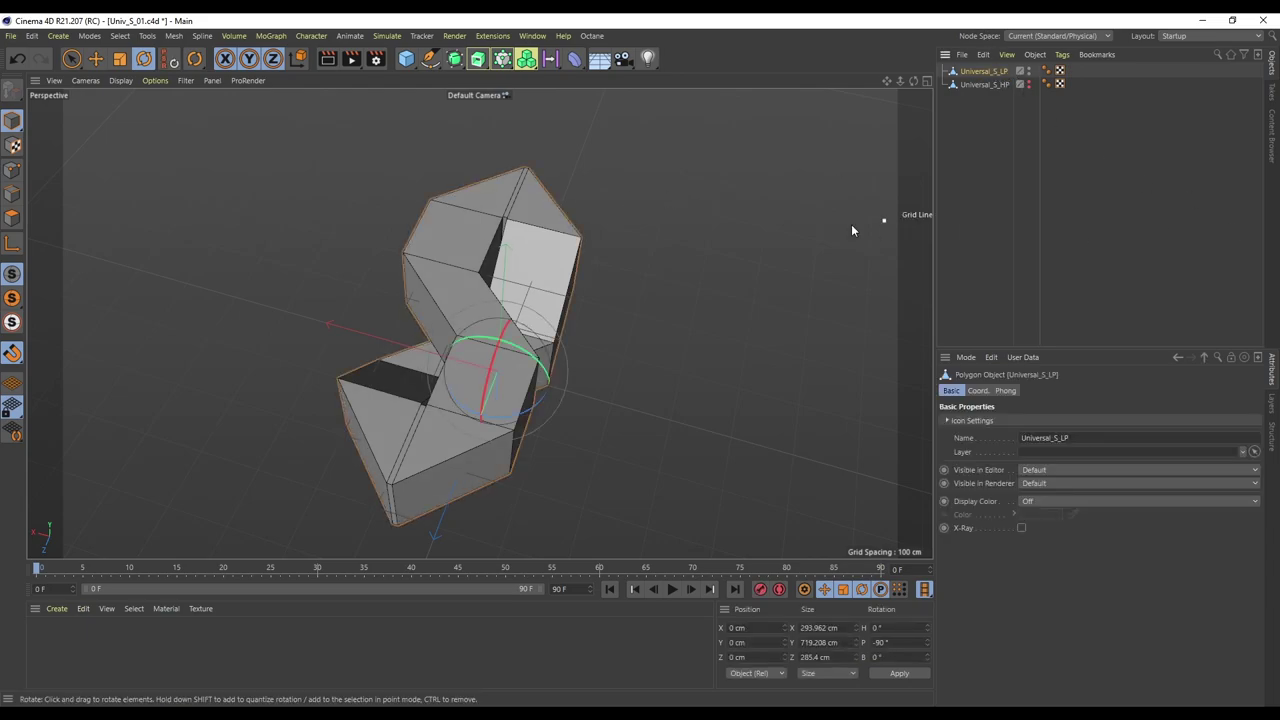
pyautogui.click(992, 83)
pyautogui.press('Delete')
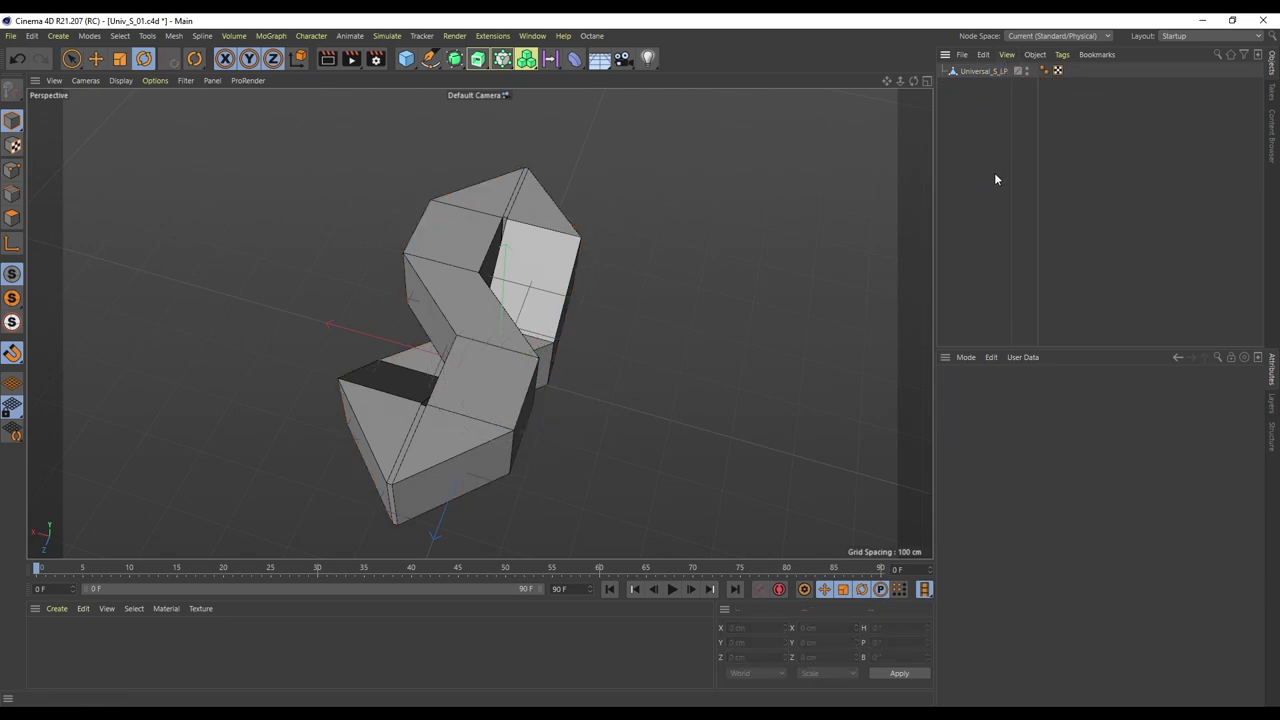
# Step: Rotate Universal_S_LP to a pitch of -180° and view the S from the front
pyautogui.click(984, 71)
pyautogui.moveTo(489, 366); pyautogui.dragTo(477, 506)
pyautogui.hotkey('ctrl', 'z')
pyautogui.moveTo(887, 81); pyautogui.dragTo(887, 2)
pyautogui.keyDown('alt'); pyautogui.moveTo(480, 323); pyautogui.dragTo(472, 384, button='middle'); pyautogui.keyUp('alt')
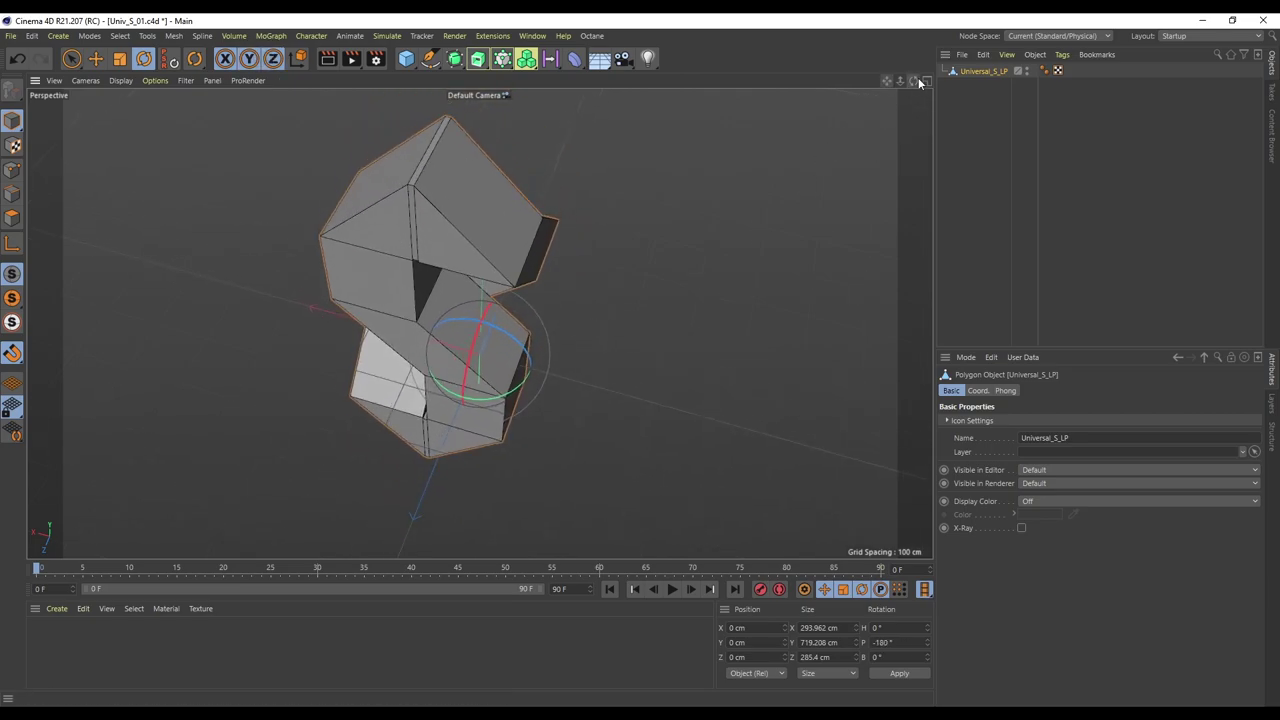
pyautogui.keyDown('alt'); pyautogui.moveTo(480, 323); pyautogui.dragTo(474, 225); pyautogui.keyUp('alt')
pyautogui.moveTo(900, 83); pyautogui.dragTo(885, 95)
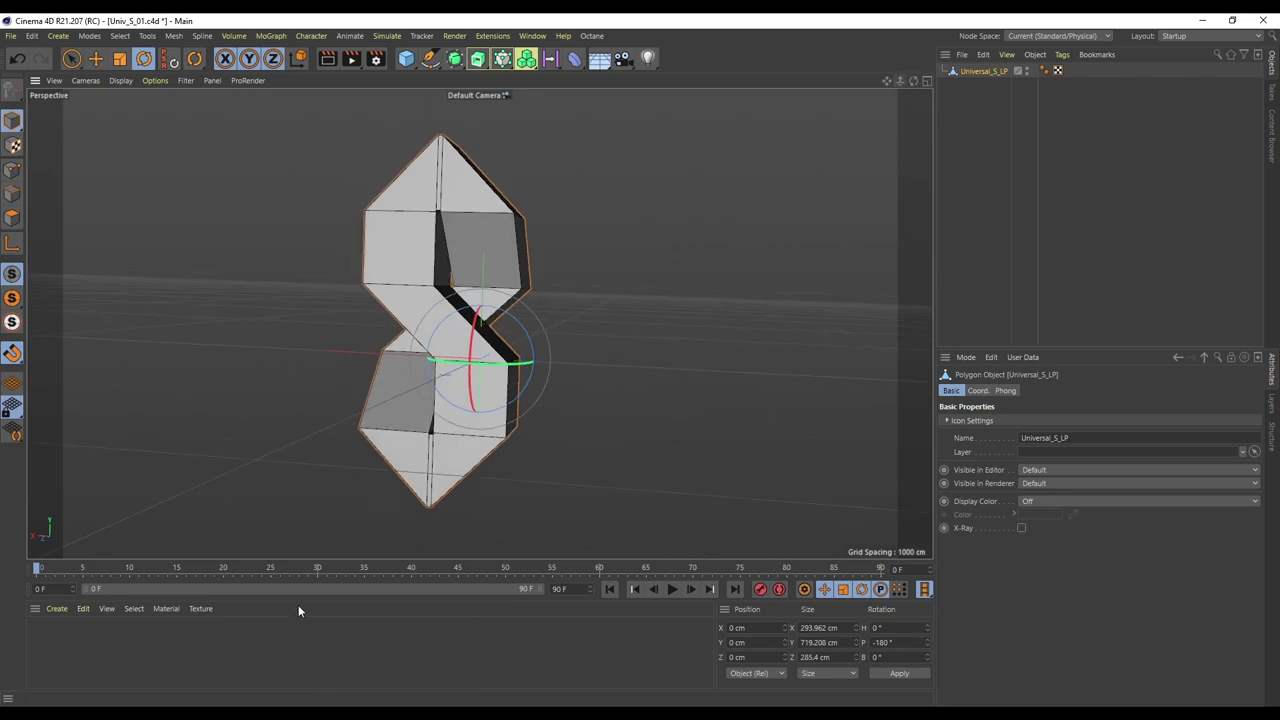
# Step: Create a new material, open it in the Material Editor and assign it to Universal_S_LP
pyautogui.click(78, 640)
pyautogui.doubleClick(78, 640)
pyautogui.doubleClick(40, 638)
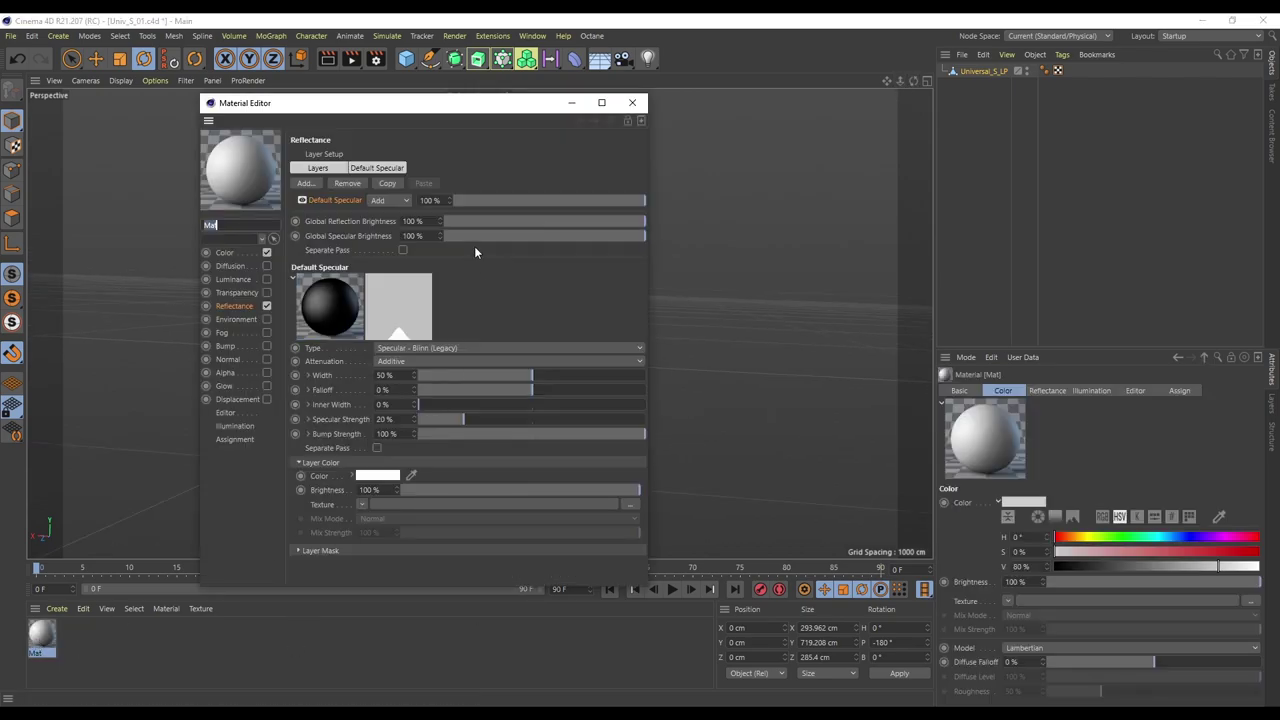
pyautogui.moveTo(374, 113); pyautogui.dragTo(792, 194)
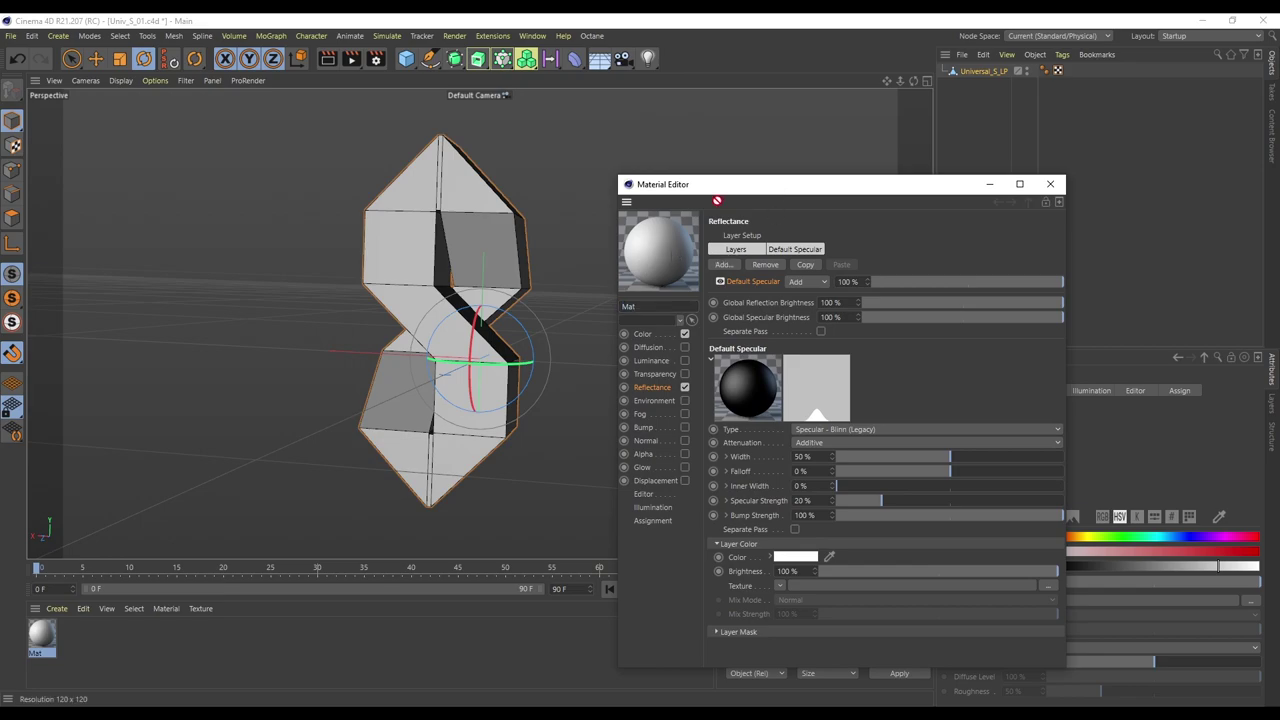
pyautogui.moveTo(979, 79); pyautogui.dragTo(979, 77)
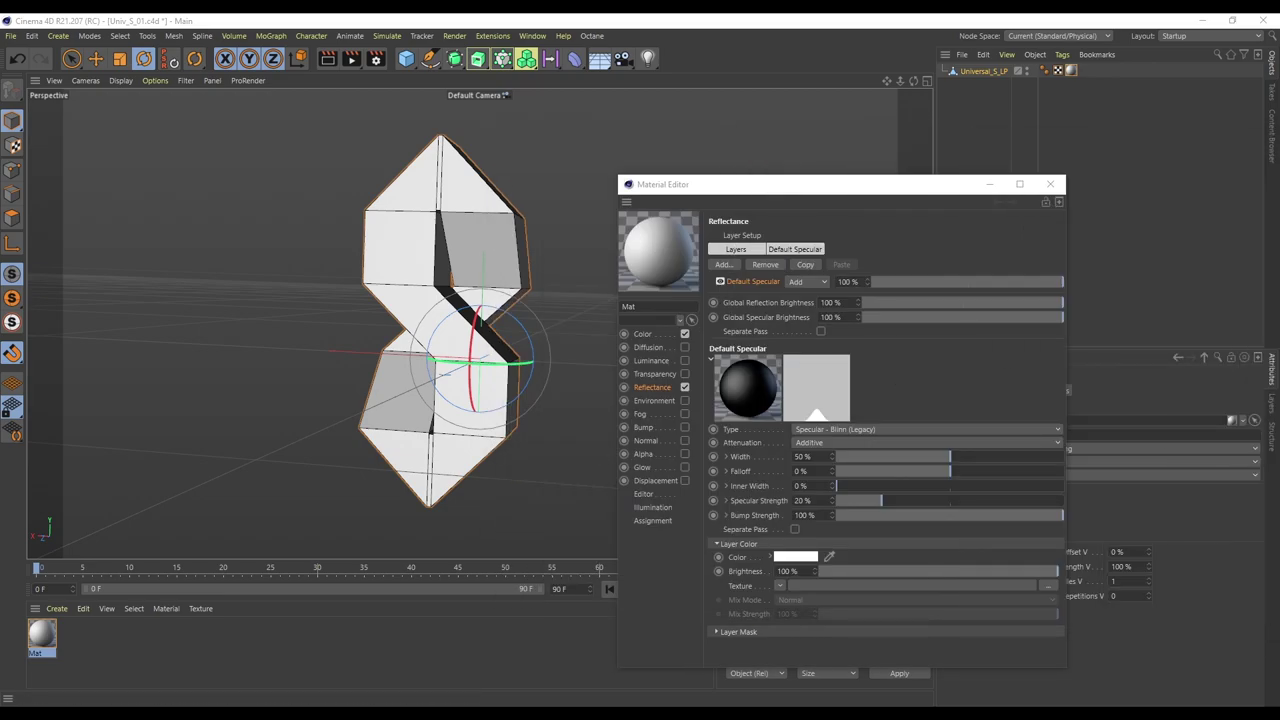
# Step: Load unvi_s_Base_Color.png as the material's color texture and disable the Default Specular layer in Reflectance
pyautogui.click(642, 335)
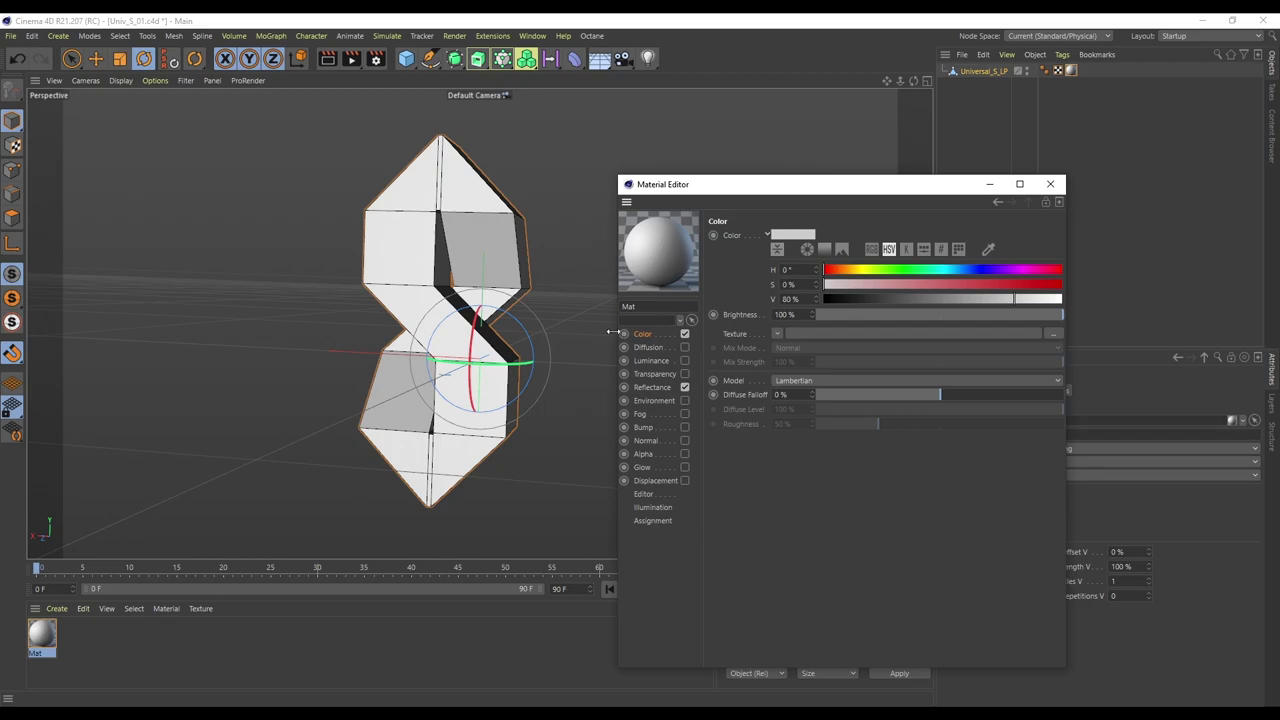
pyautogui.click(777, 333)
pyautogui.click(810, 334)
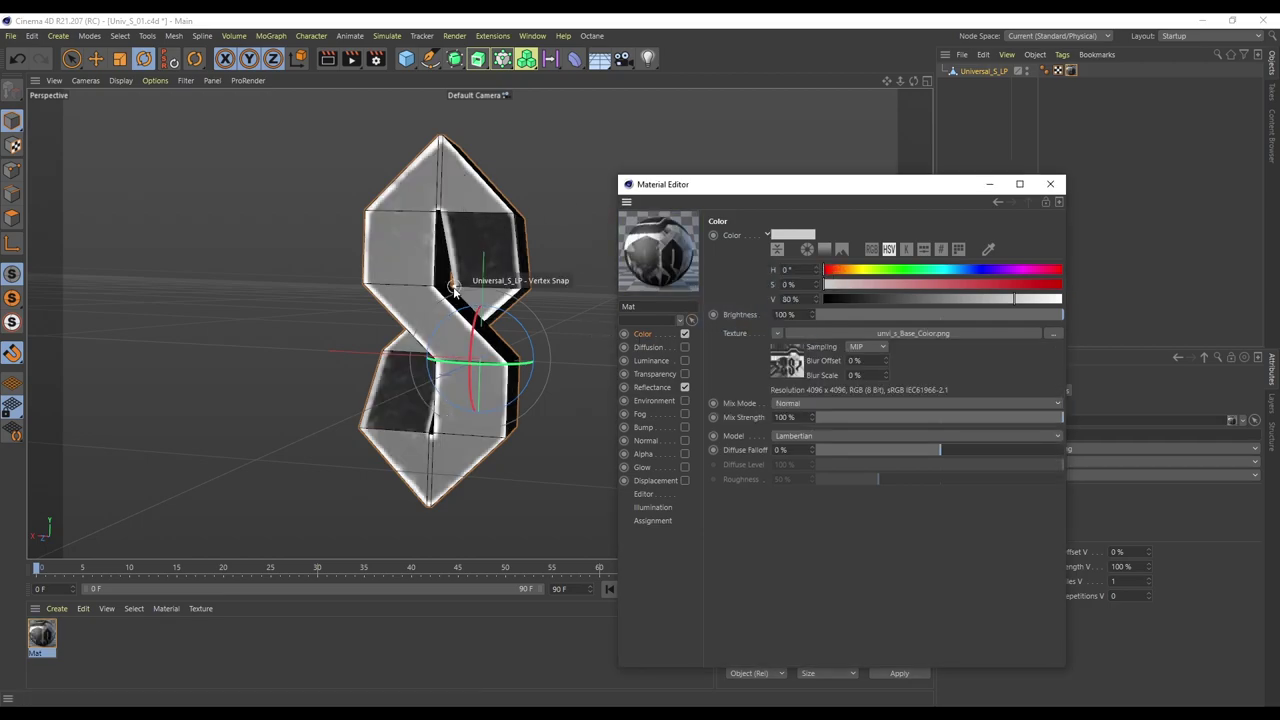
pyautogui.click(660, 389)
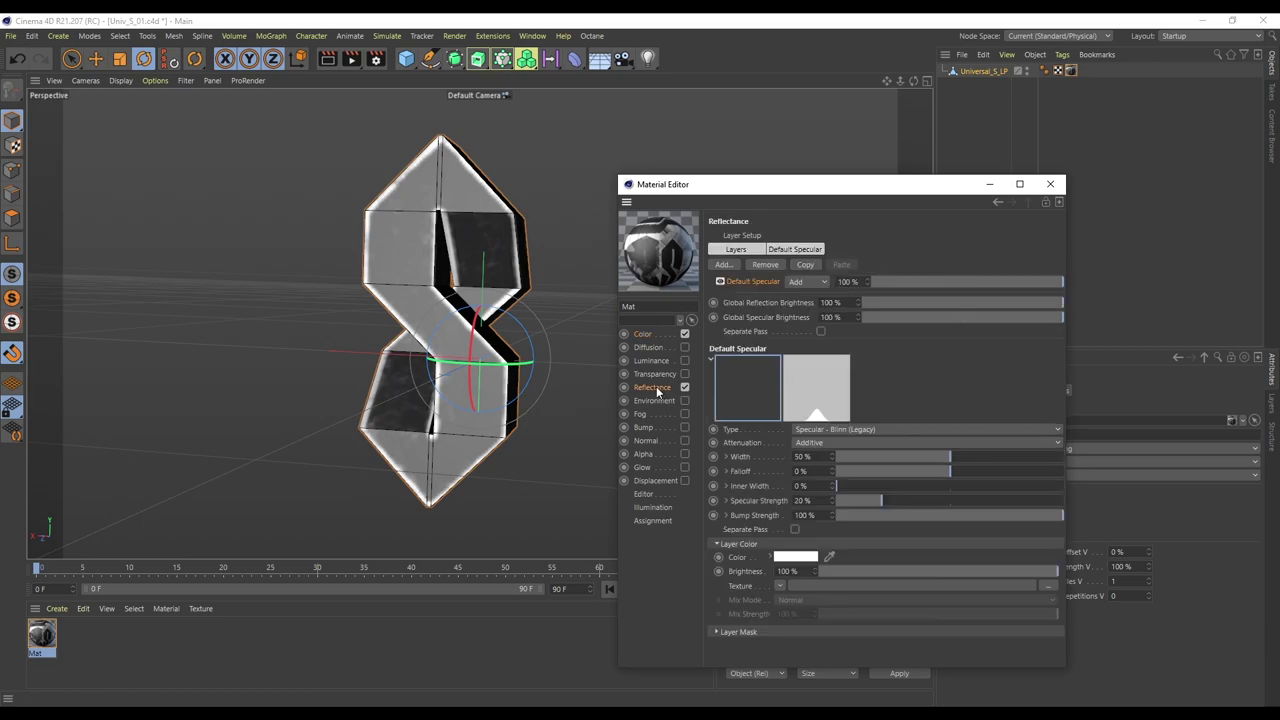
pyautogui.click(720, 282)
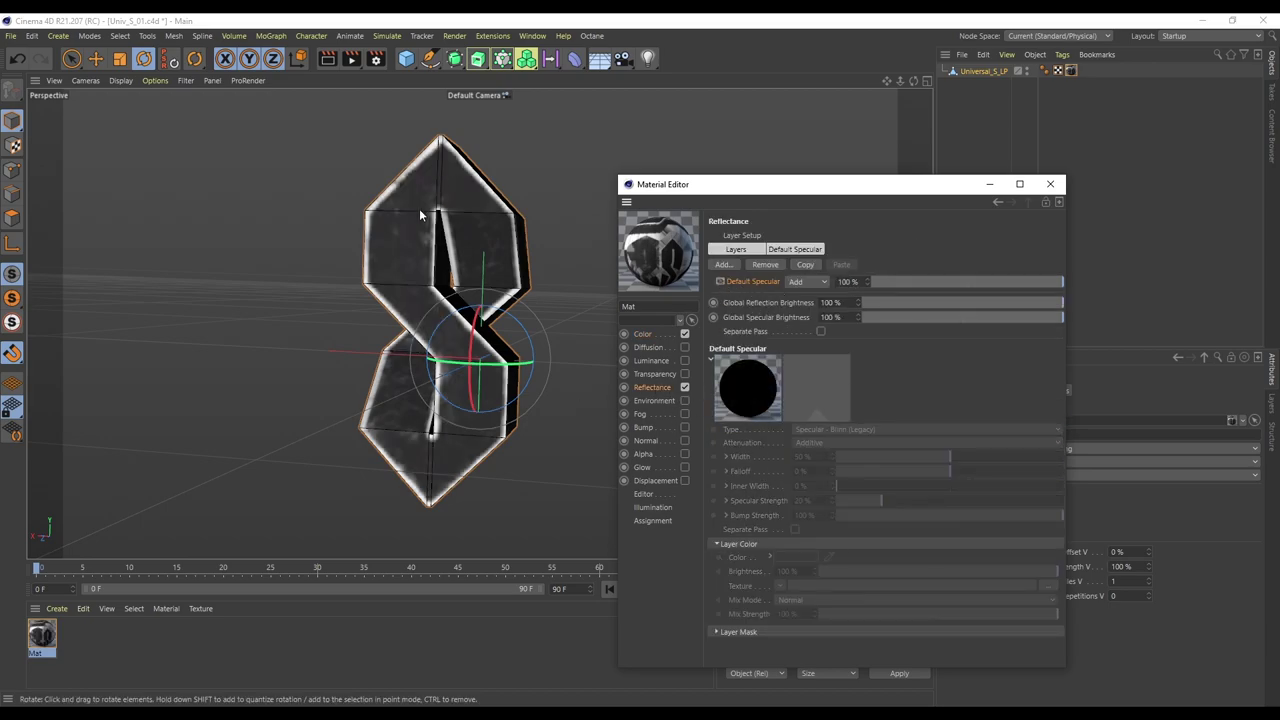
# Step: Set the material's texture preview size to 2048x2048 (16 MB)
pyautogui.click(643, 494)
pyautogui.click(808, 250)
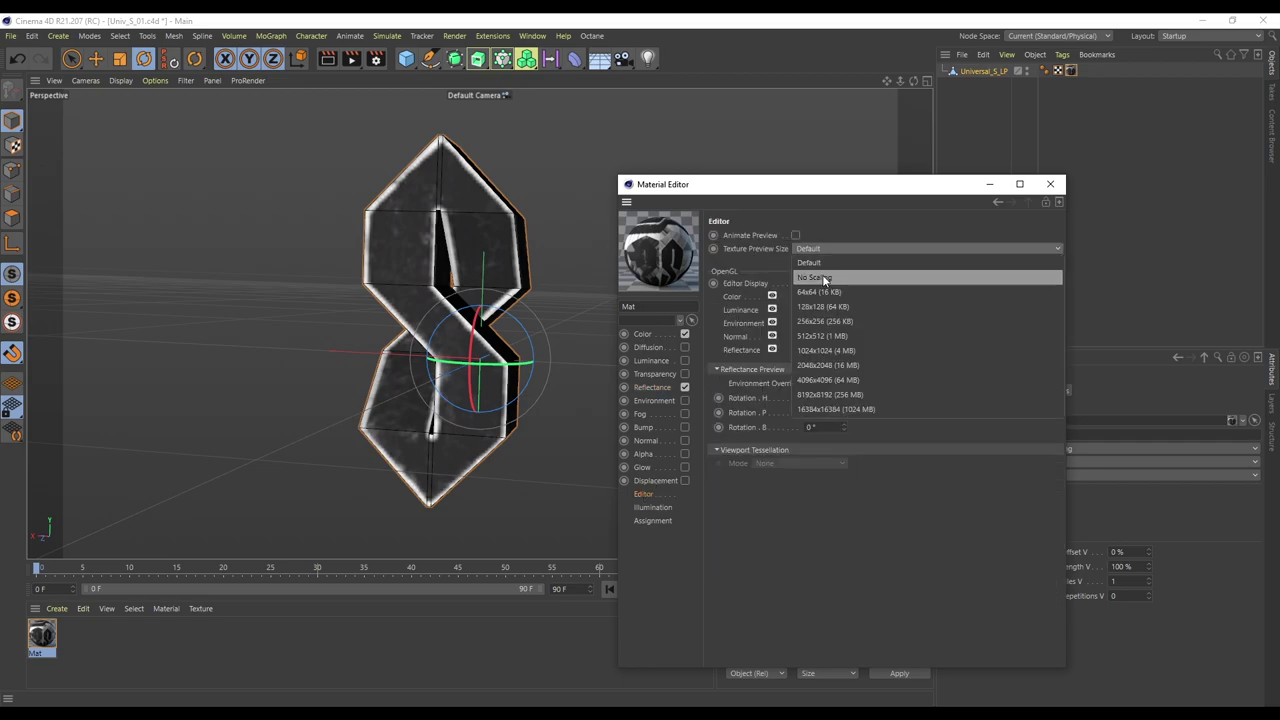
pyautogui.click(825, 336)
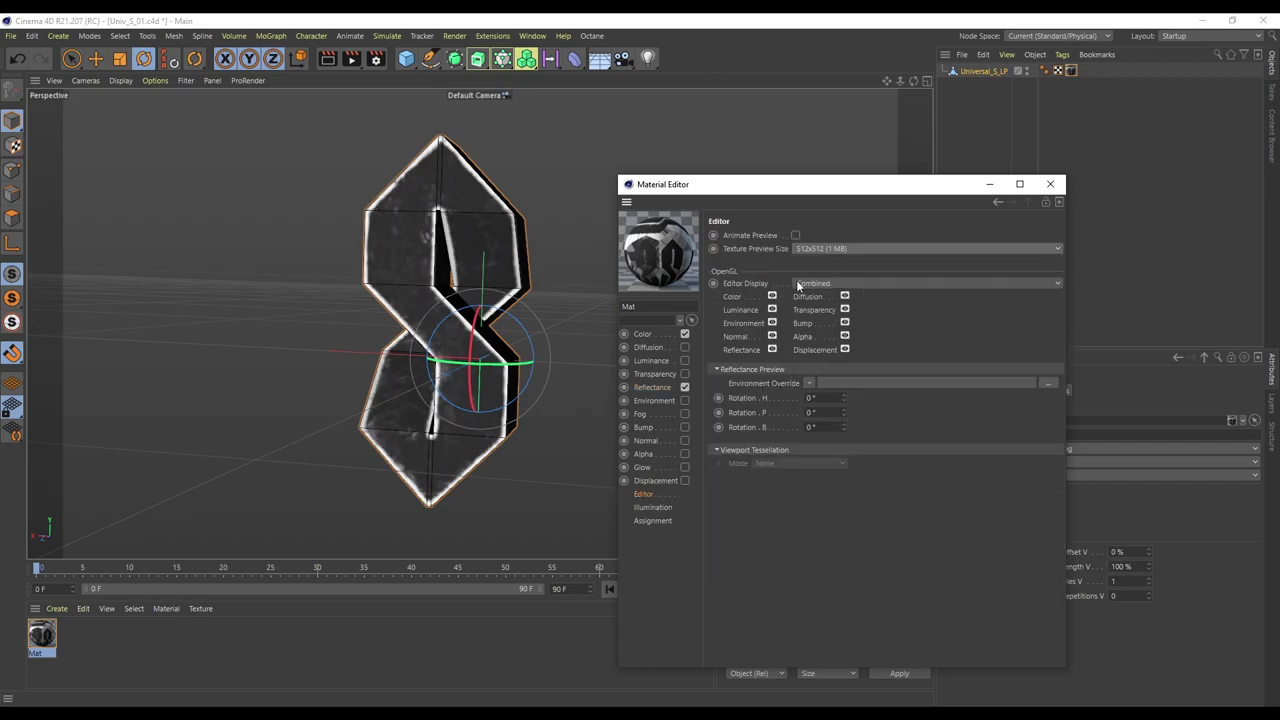
pyautogui.click(806, 250)
pyautogui.click(855, 372)
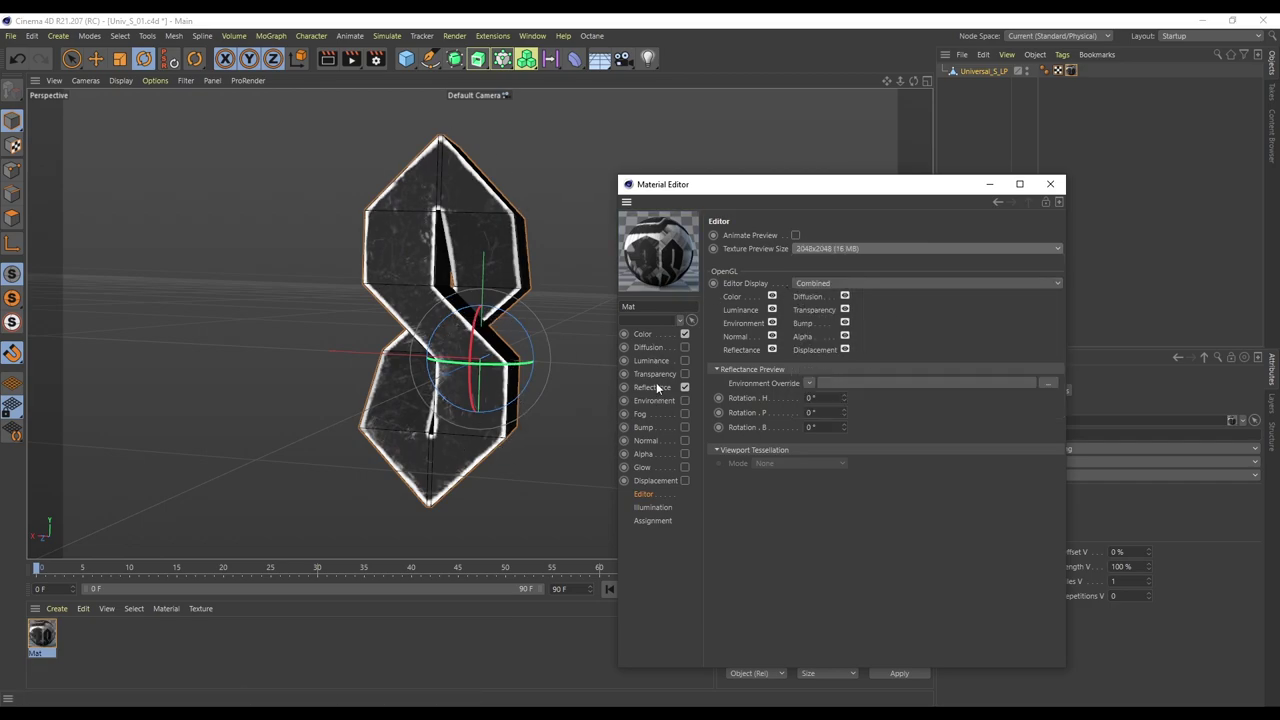
# Step: Enable the material's Normal channel
pyautogui.click(648, 441)
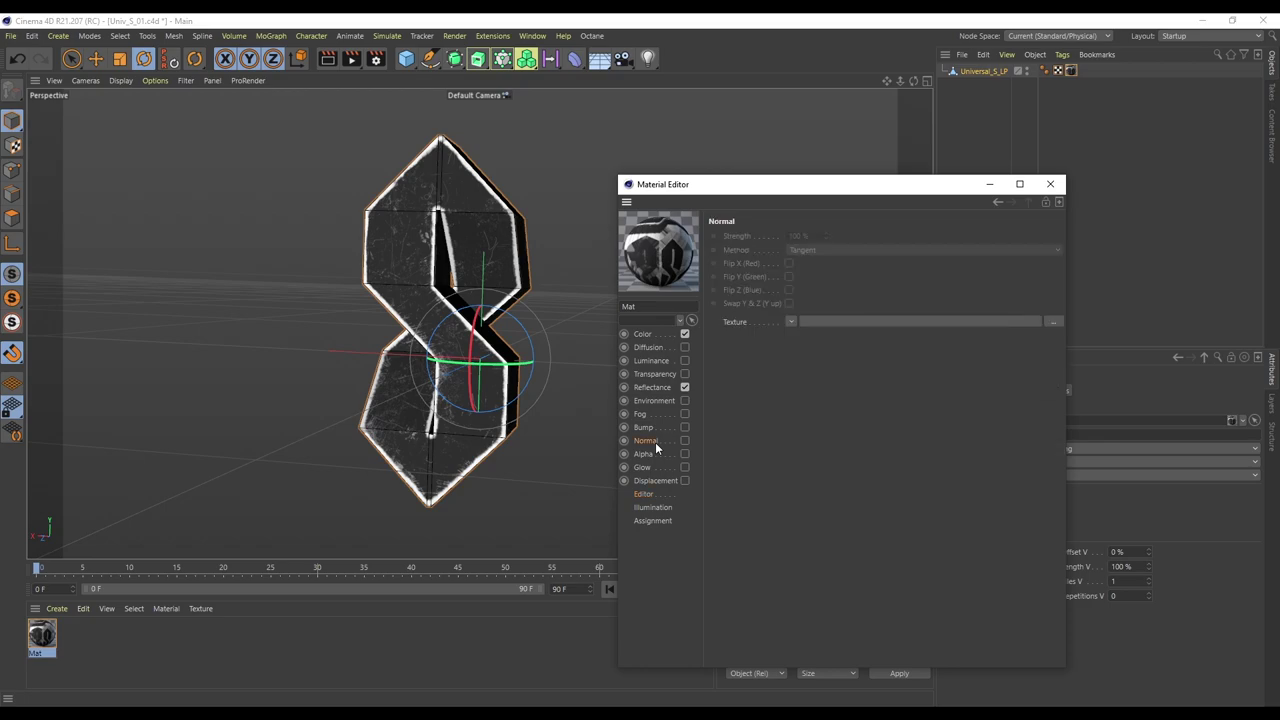
pyautogui.click(684, 440)
pyautogui.moveTo(920, 285); pyautogui.dragTo(837, 320)
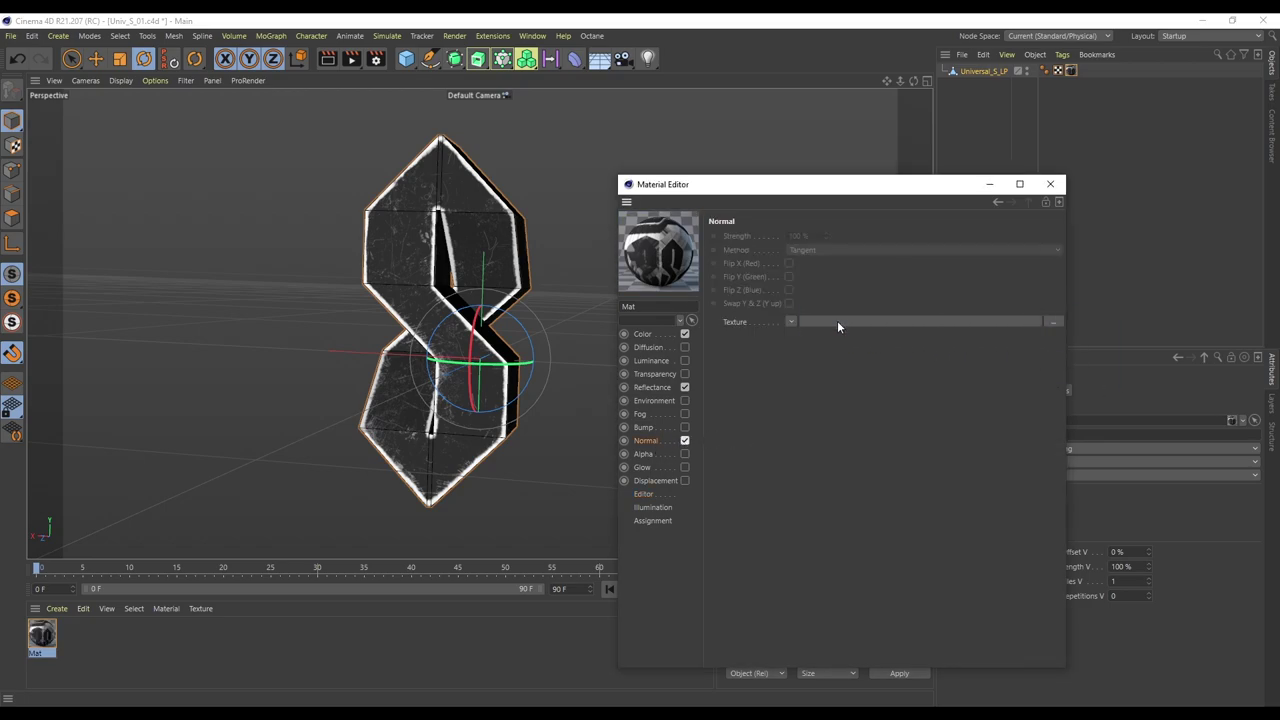
# Step: Wrap the base color texture of the Color channel in a Layer shader and open its layer list
pyautogui.click(648, 334)
pyautogui.click(776, 336)
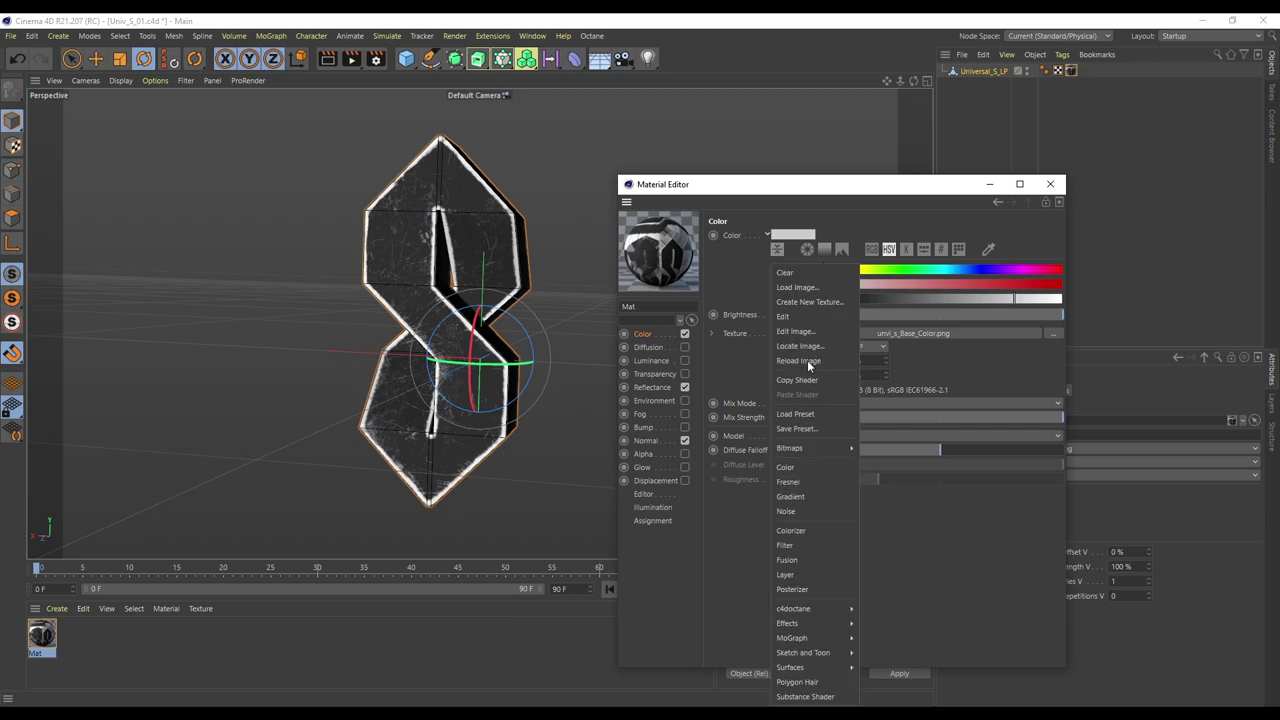
pyautogui.click(801, 578)
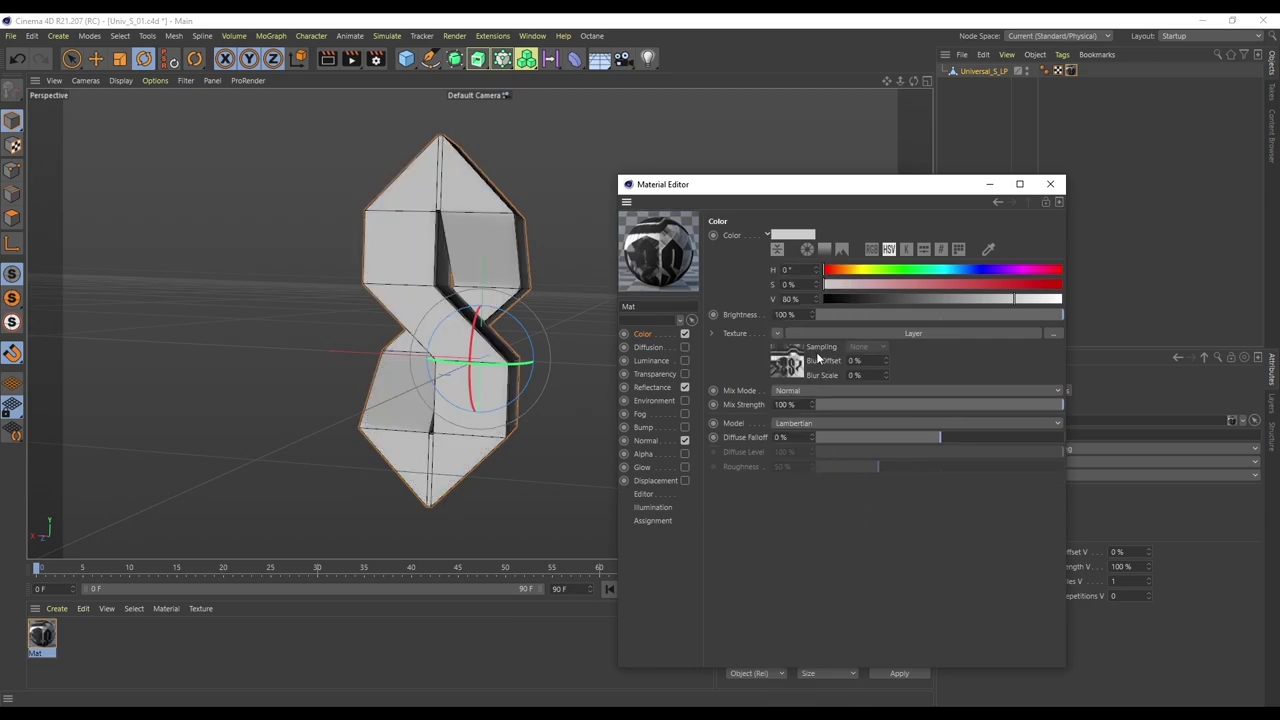
pyautogui.click(800, 350)
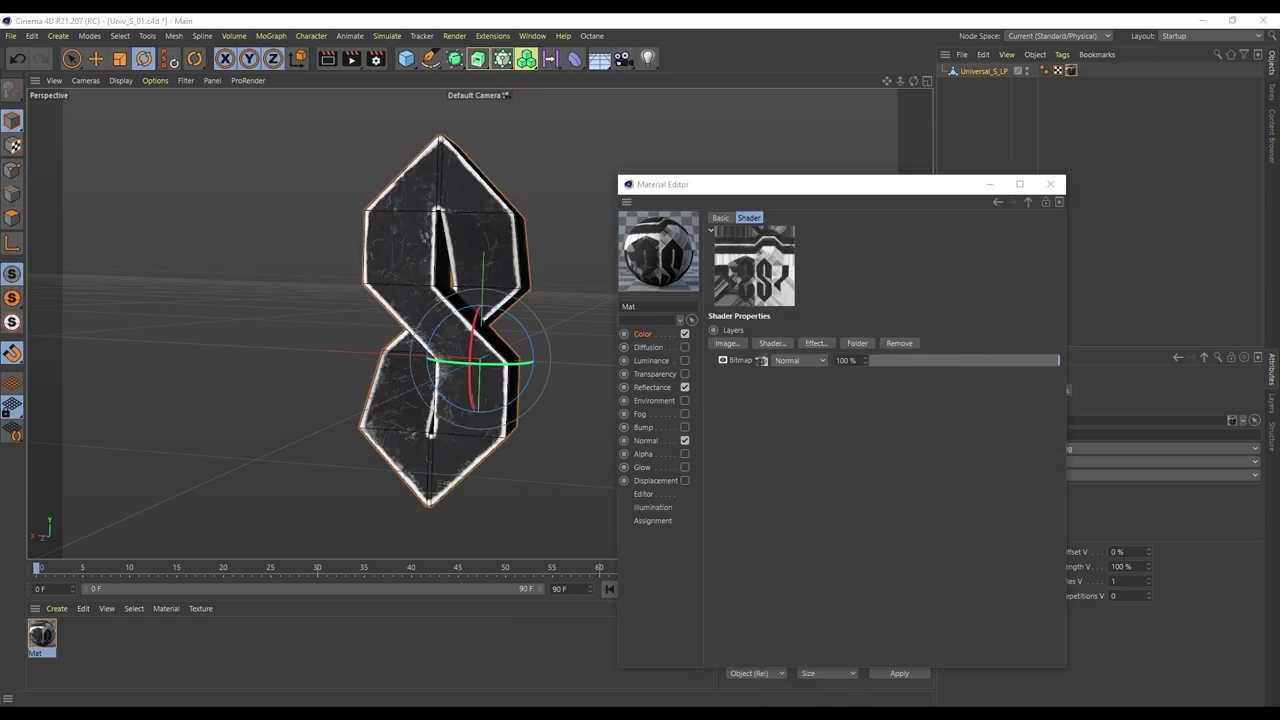
# Step: Add the ambient occlusion bitmap above the base color in the Layer shader and blend it with Multiply
pyautogui.moveTo(764, 342); pyautogui.dragTo(802, 411)
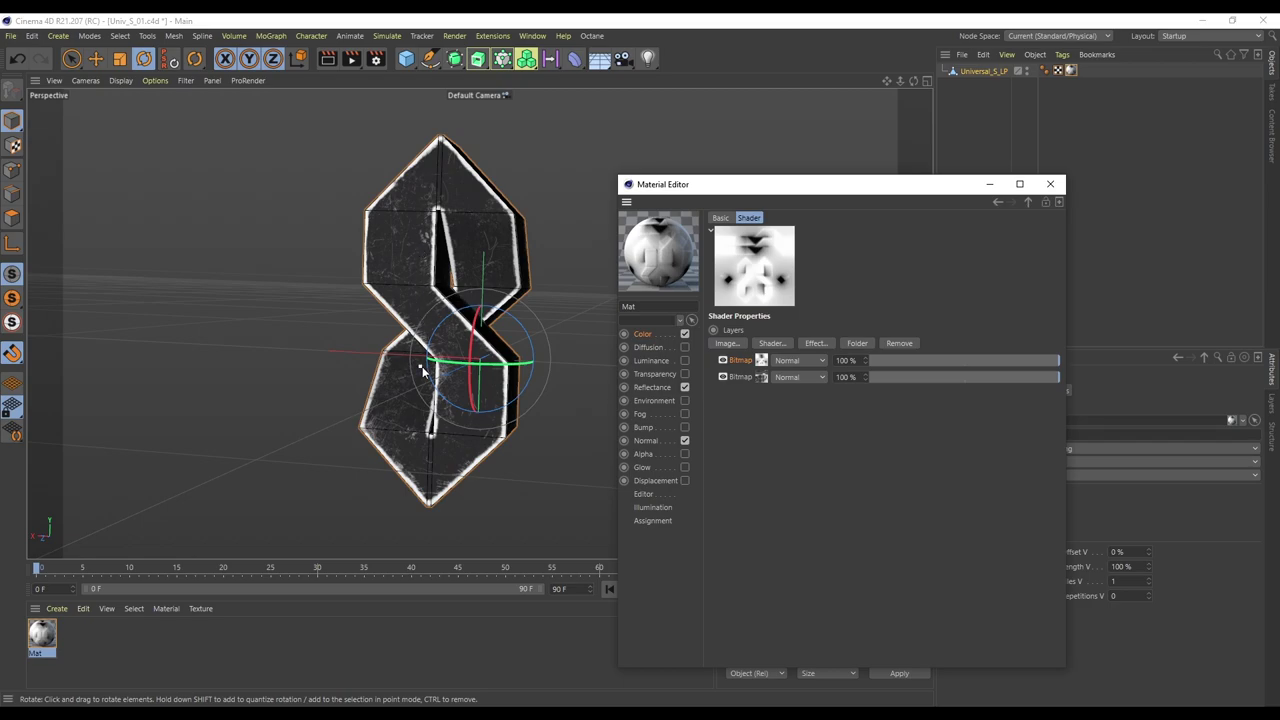
pyautogui.click(804, 362)
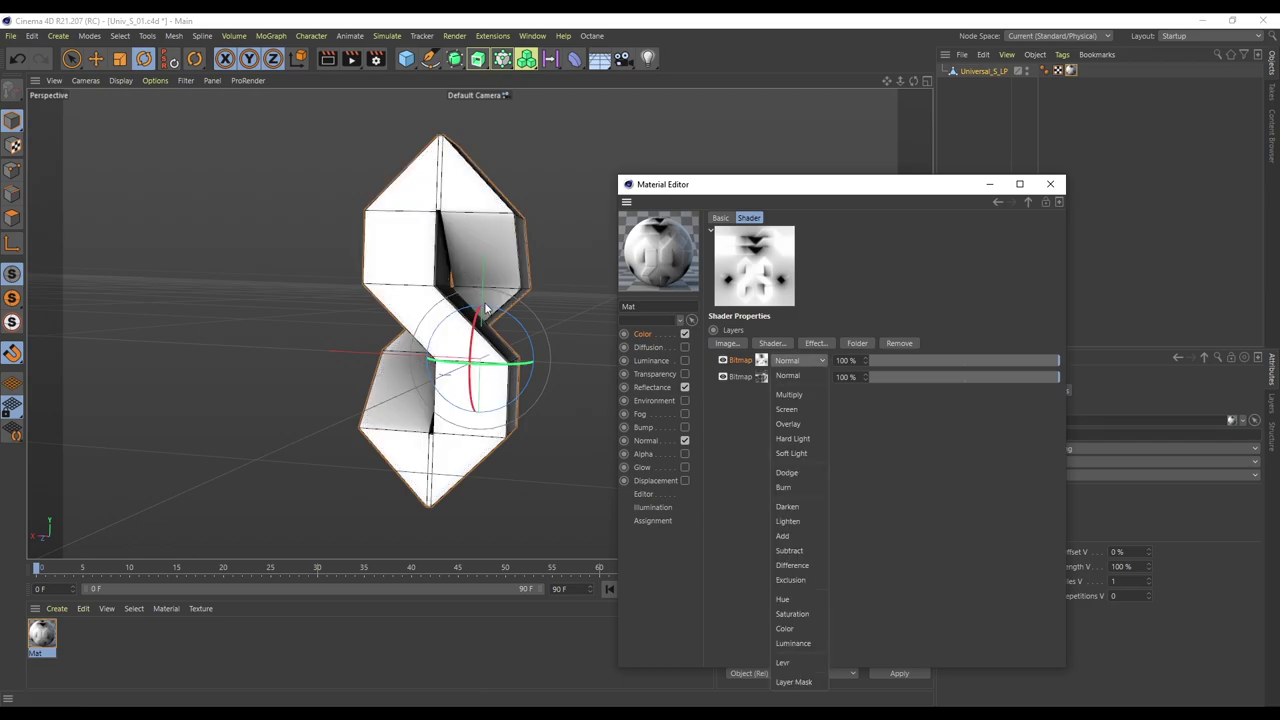
pyautogui.click(798, 395)
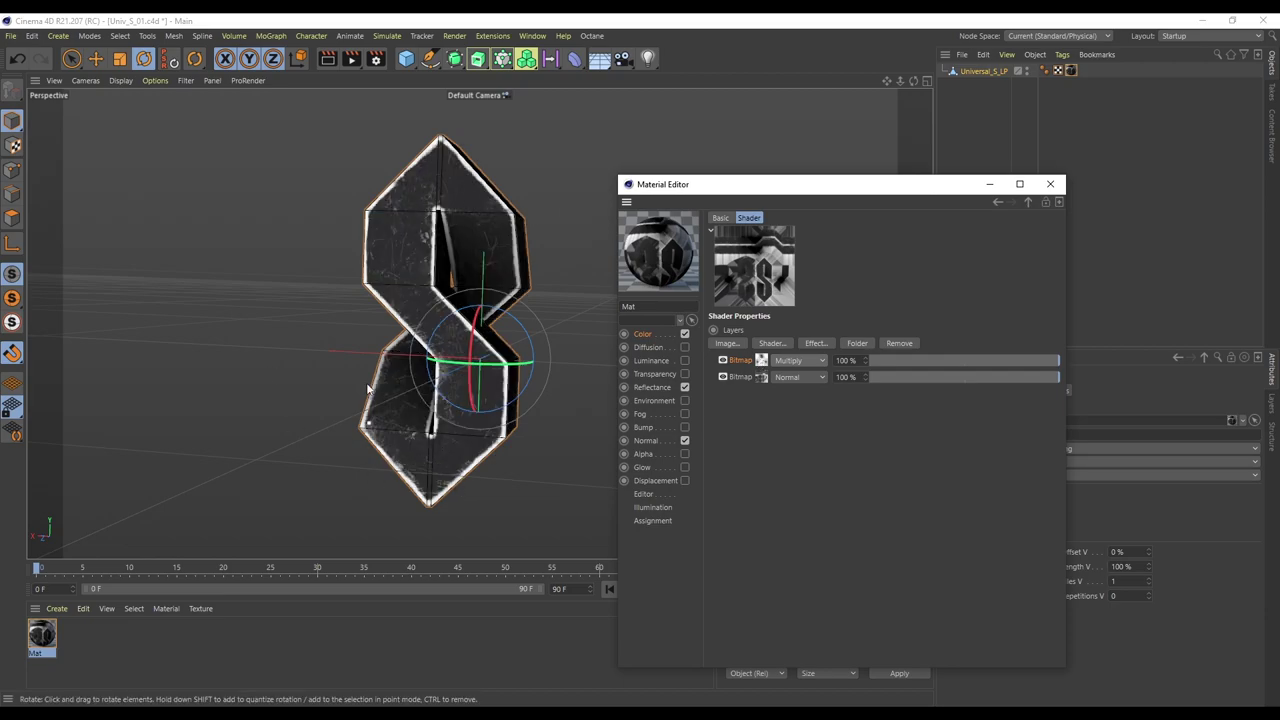
# Step: Add a GGX reflectance layer to the material at 61% opacity with a Dielectric Fresnel
pyautogui.click(655, 387)
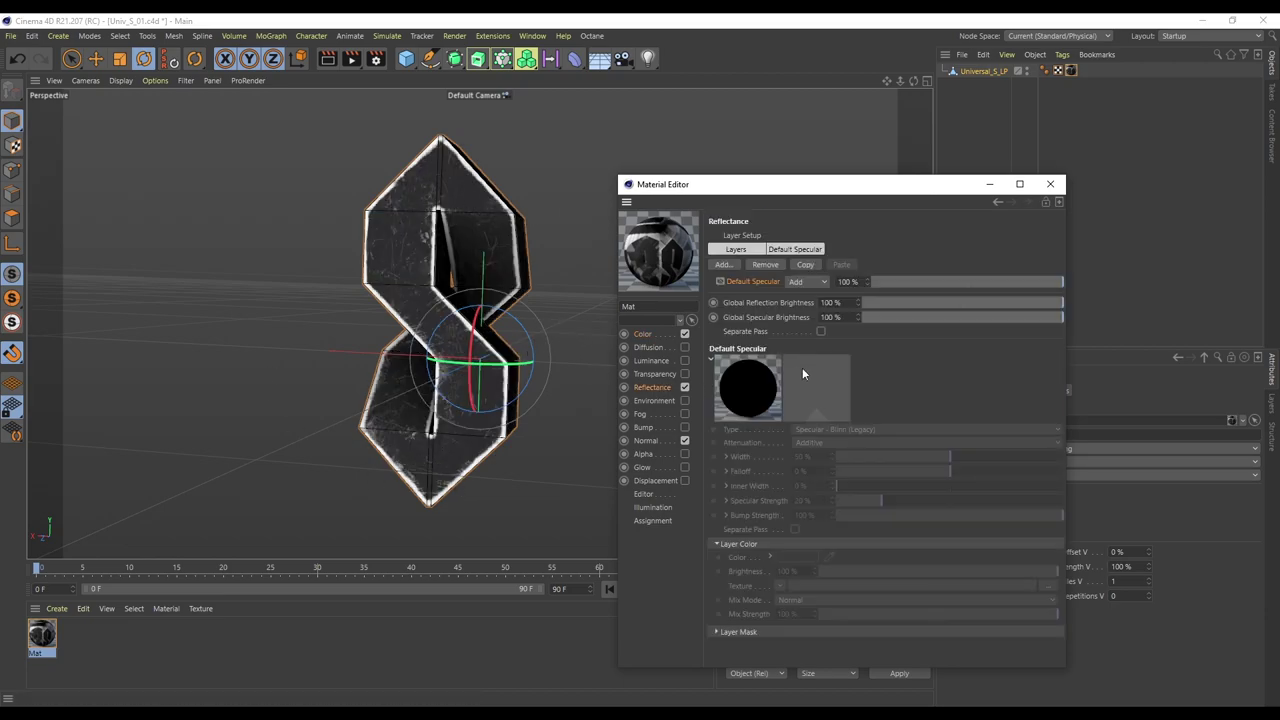
pyautogui.click(723, 264)
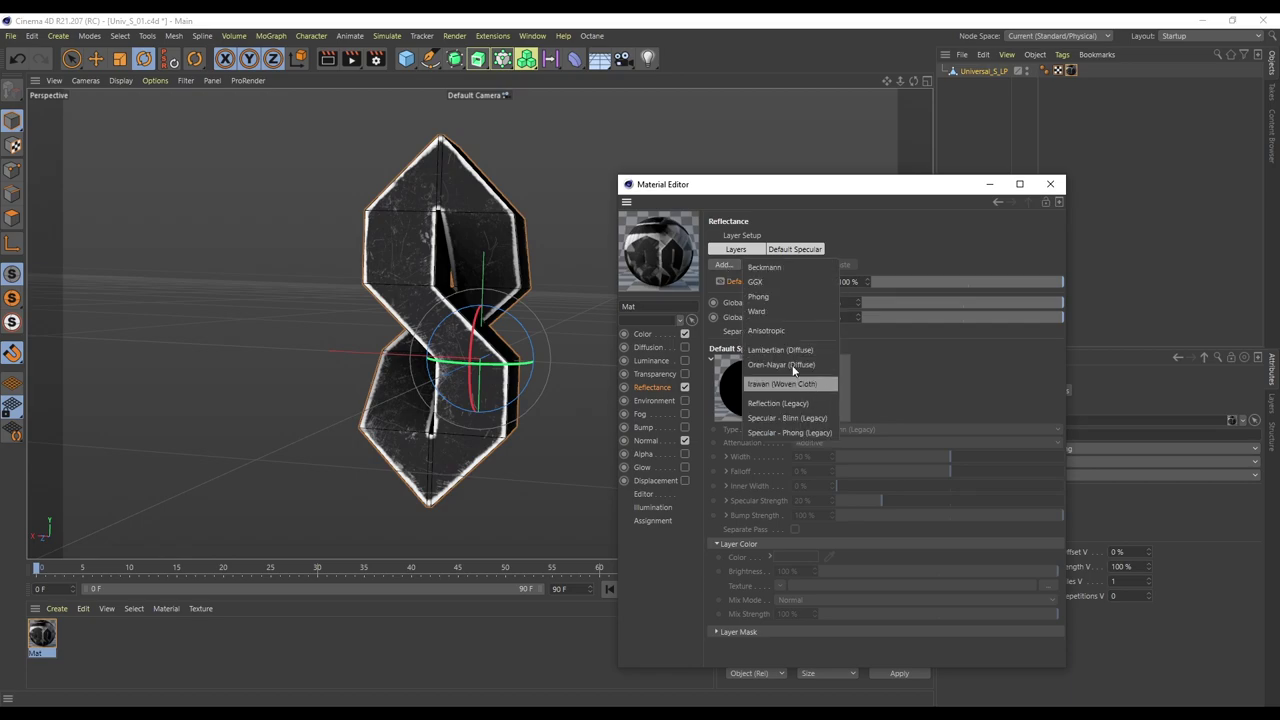
pyautogui.click(767, 285)
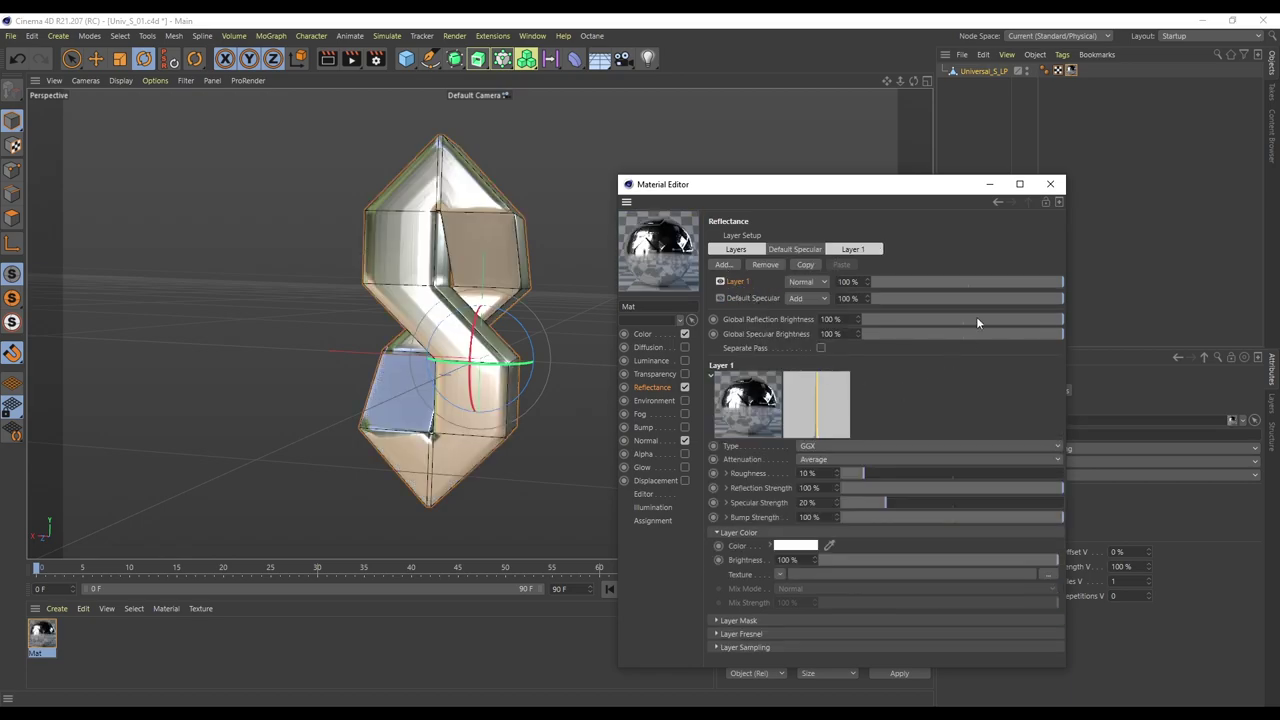
pyautogui.click(990, 284)
pyautogui.click(716, 634)
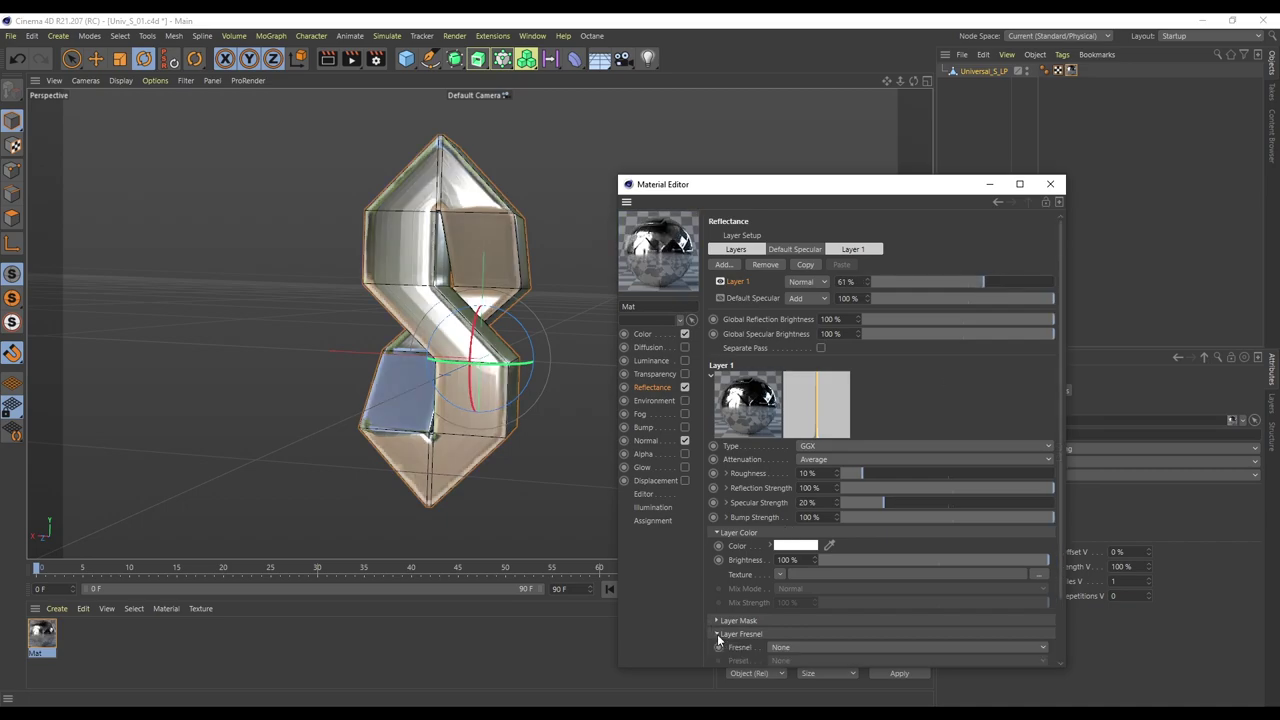
pyautogui.click(786, 648)
pyautogui.click(800, 675)
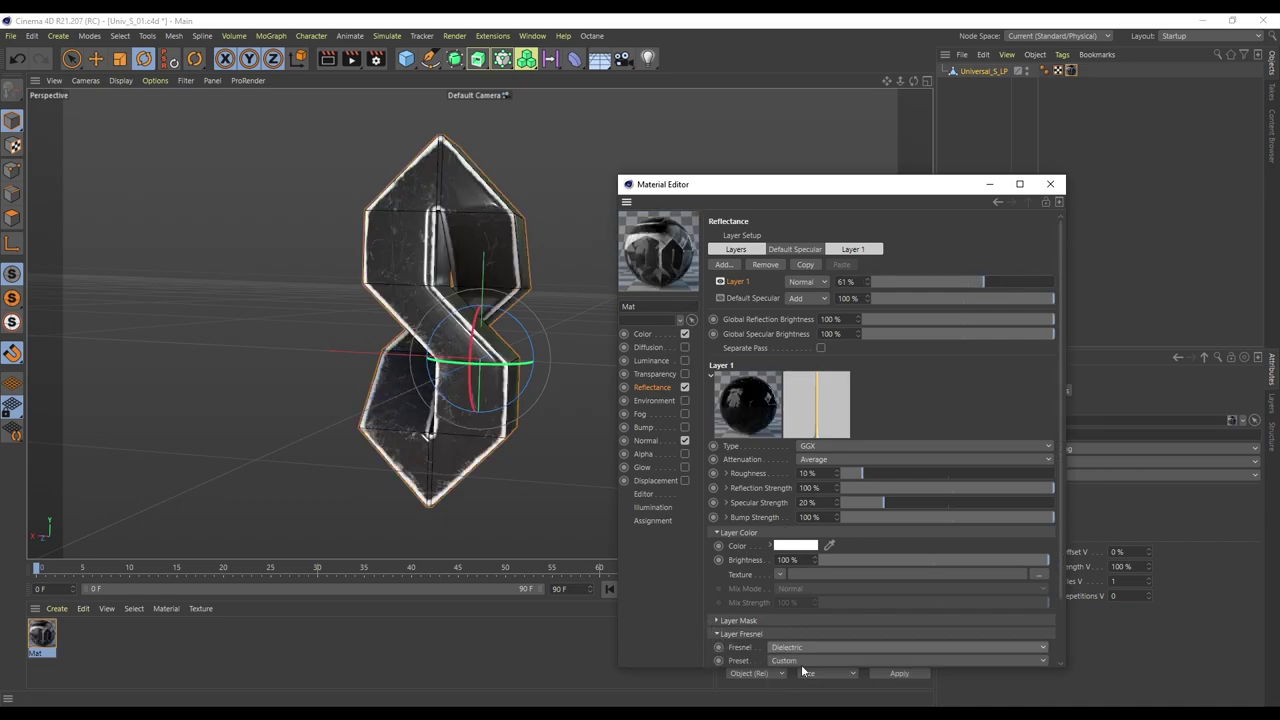
# Step: Lower the GGX layer's reflection strength to 41% and use unvi_s_Roughness.png as its roughness texture at about 11%
pyautogui.moveTo(840, 479)
pyautogui.mouseDown()
pyautogui.moveTo(919, 472)
pyautogui.moveTo(831, 481)
pyautogui.moveTo(964, 486)
pyautogui.moveTo(872, 496)
pyautogui.moveTo(988, 496)
pyautogui.moveTo(877, 497)
pyautogui.moveTo(855, 486)
pyautogui.moveTo(862, 470)
pyautogui.mouseUp()
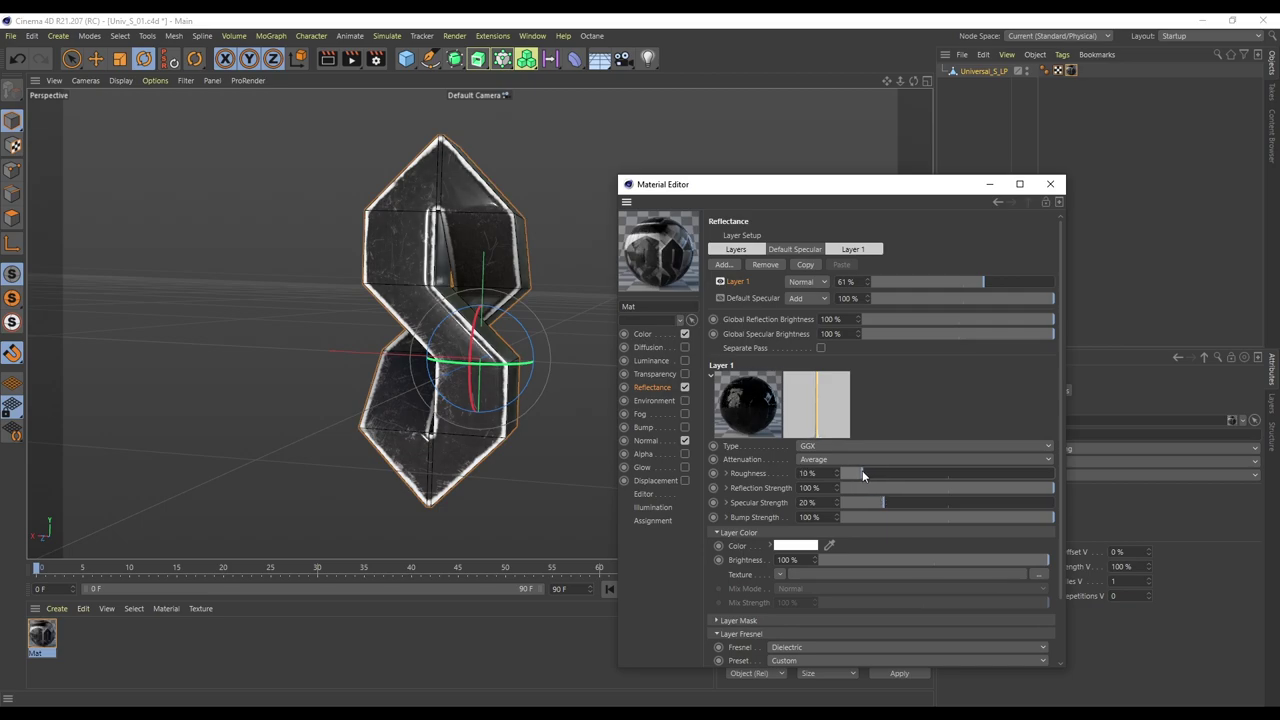
pyautogui.moveTo(952, 488)
pyautogui.mouseDown()
pyautogui.moveTo(964, 484)
pyautogui.moveTo(940, 491)
pyautogui.mouseUp()
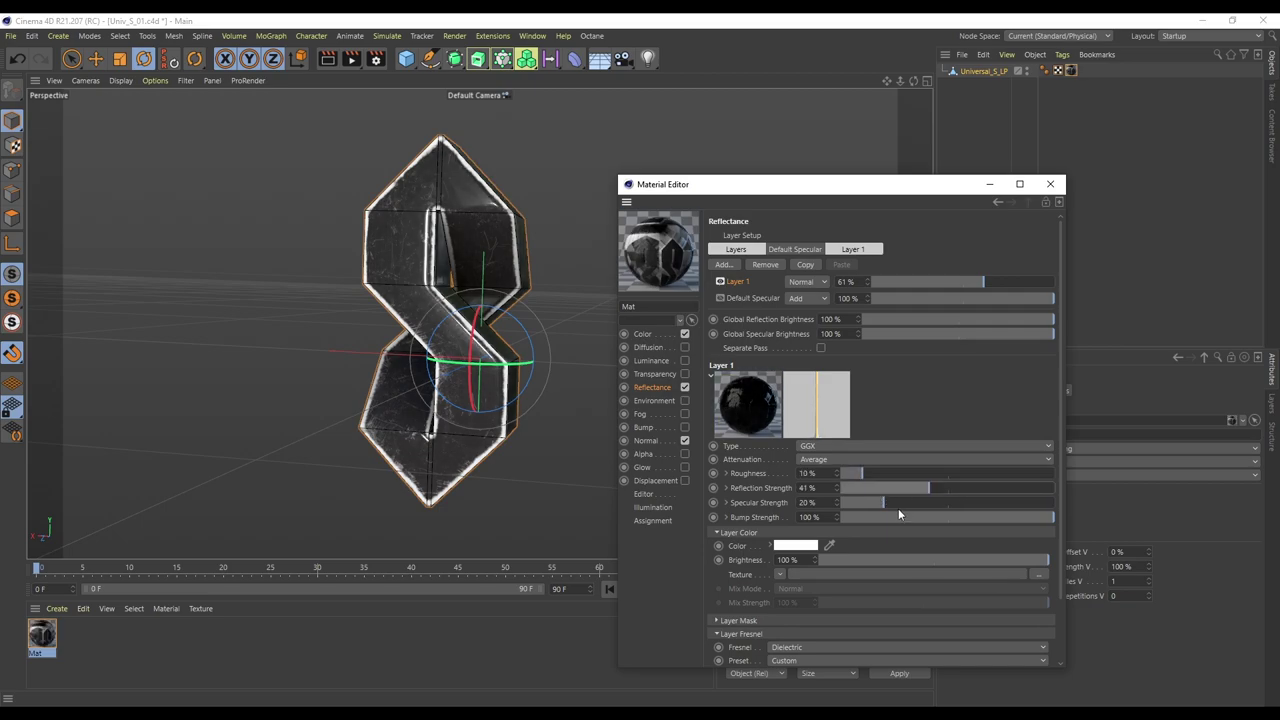
pyautogui.click(728, 473)
pyautogui.moveTo(1279, 430); pyautogui.dragTo(864, 474)
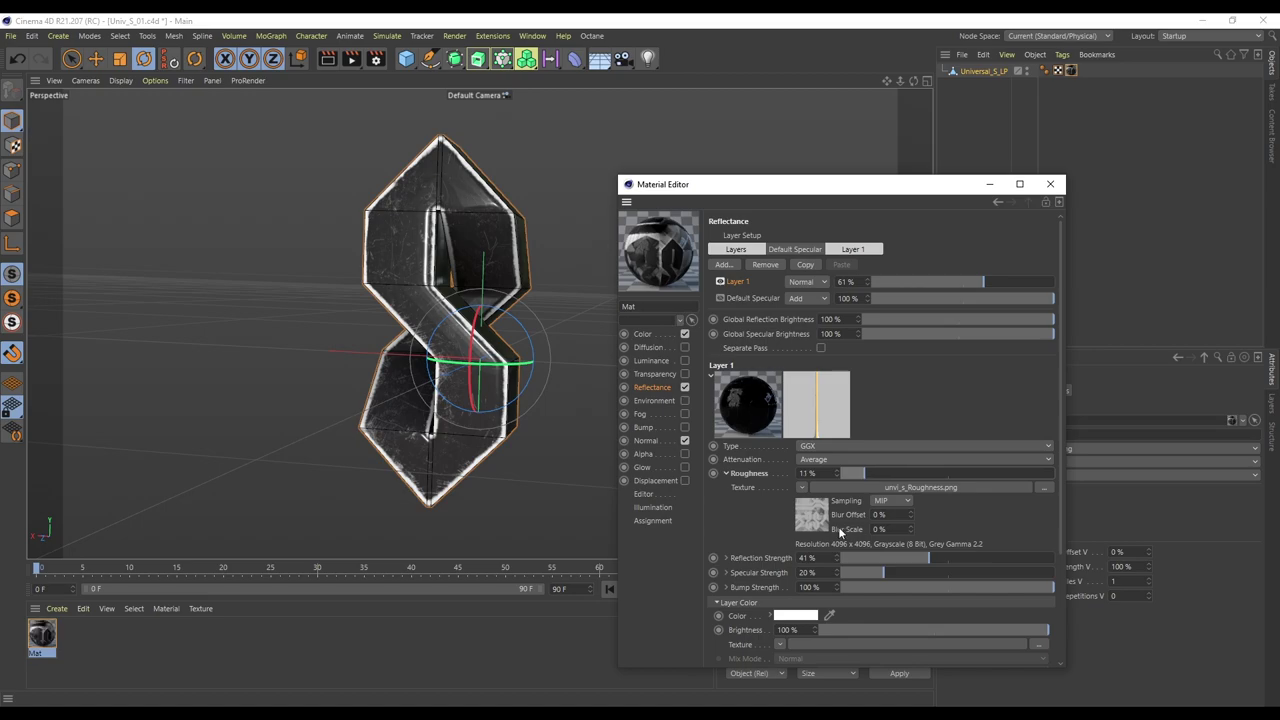
# Step: Enable the material's Bump channel with unvi_s_Height.png as its texture and close the Material Editor
pyautogui.click(726, 587)
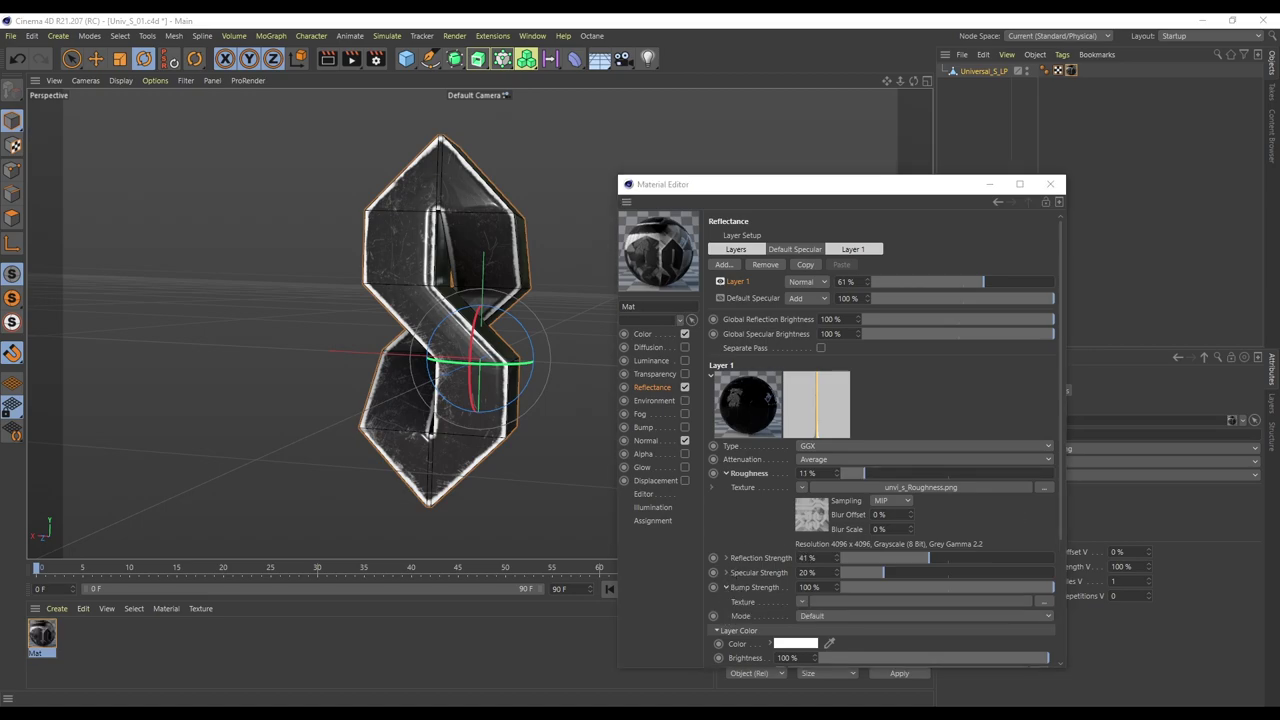
pyautogui.moveTo(811, 514); pyautogui.dragTo(828, 598)
pyautogui.click(645, 428)
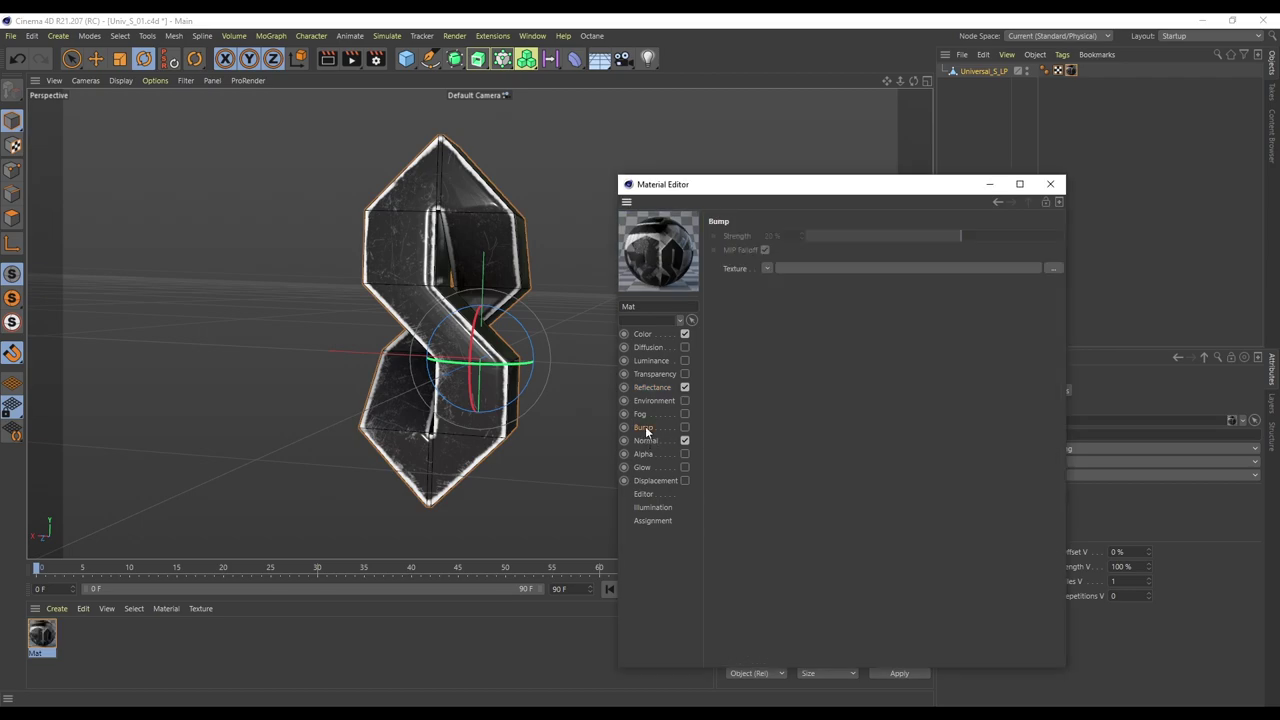
pyautogui.moveTo(1279, 330); pyautogui.dragTo(855, 267)
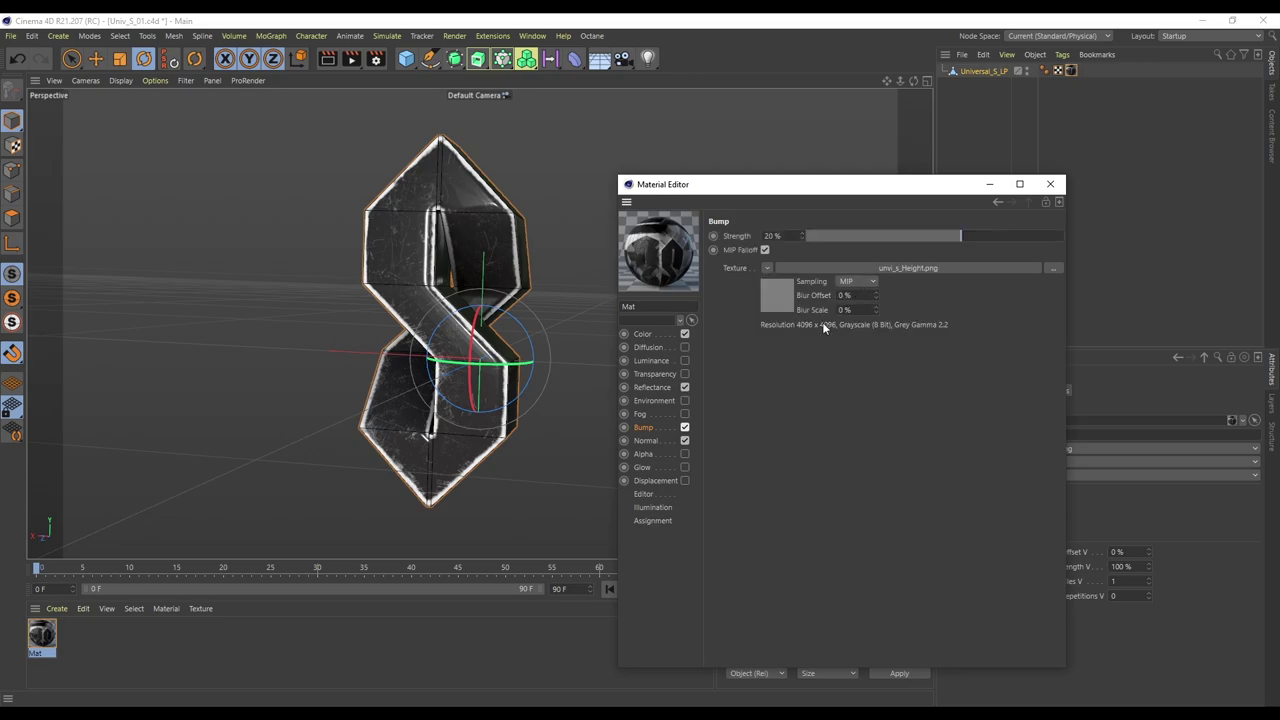
pyautogui.click(643, 335)
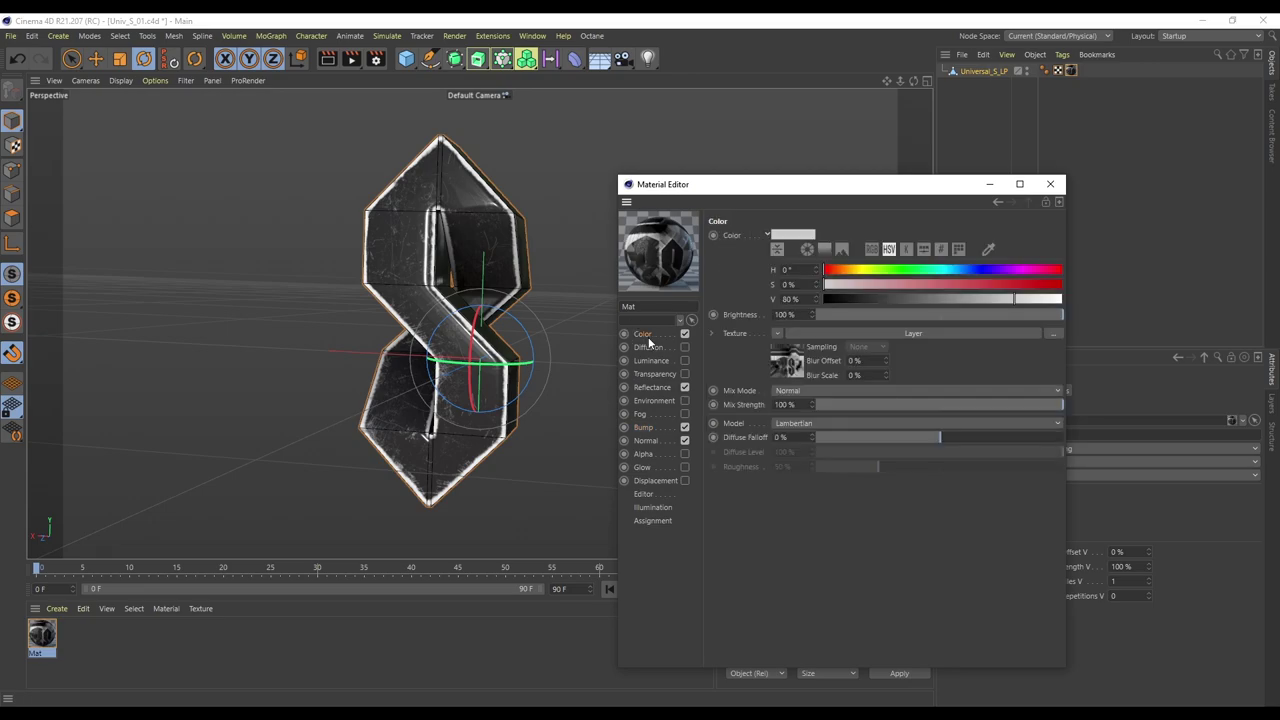
pyautogui.click(1050, 184)
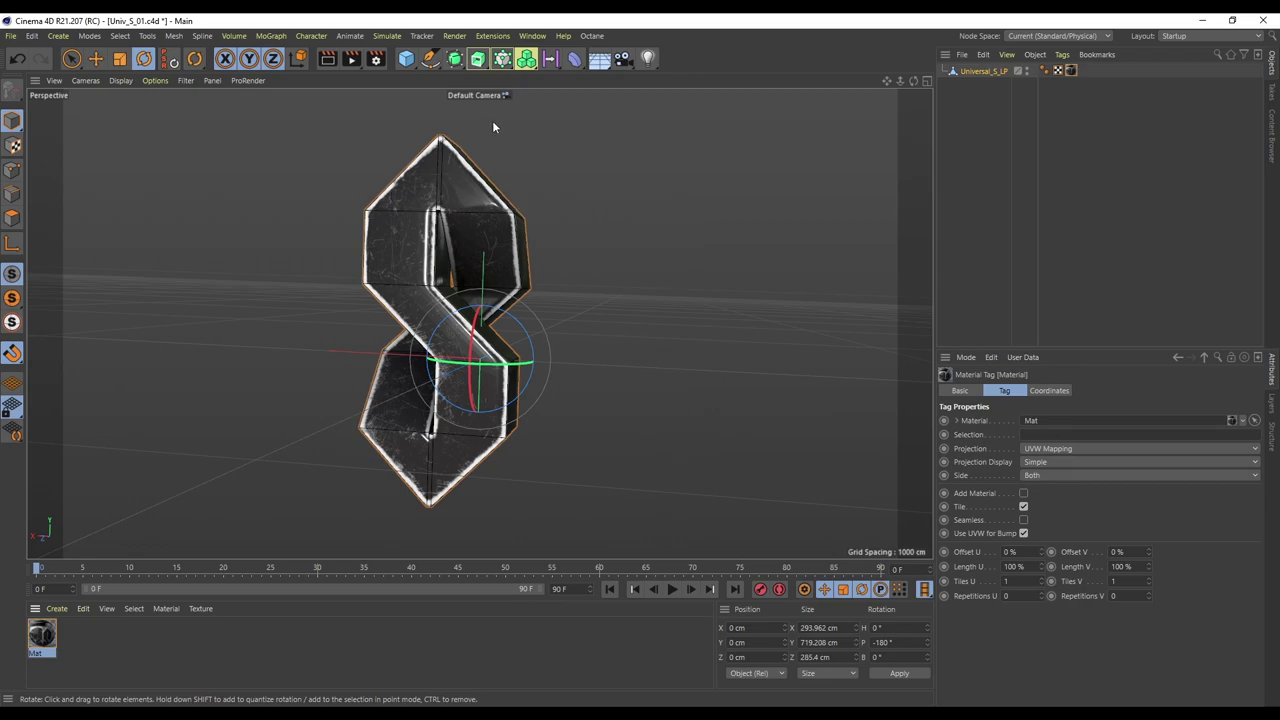
# Step: Add the RMFs Infidio Pro studio preset from the Content Browser to the scene and close the browser
pyautogui.click(532, 36)
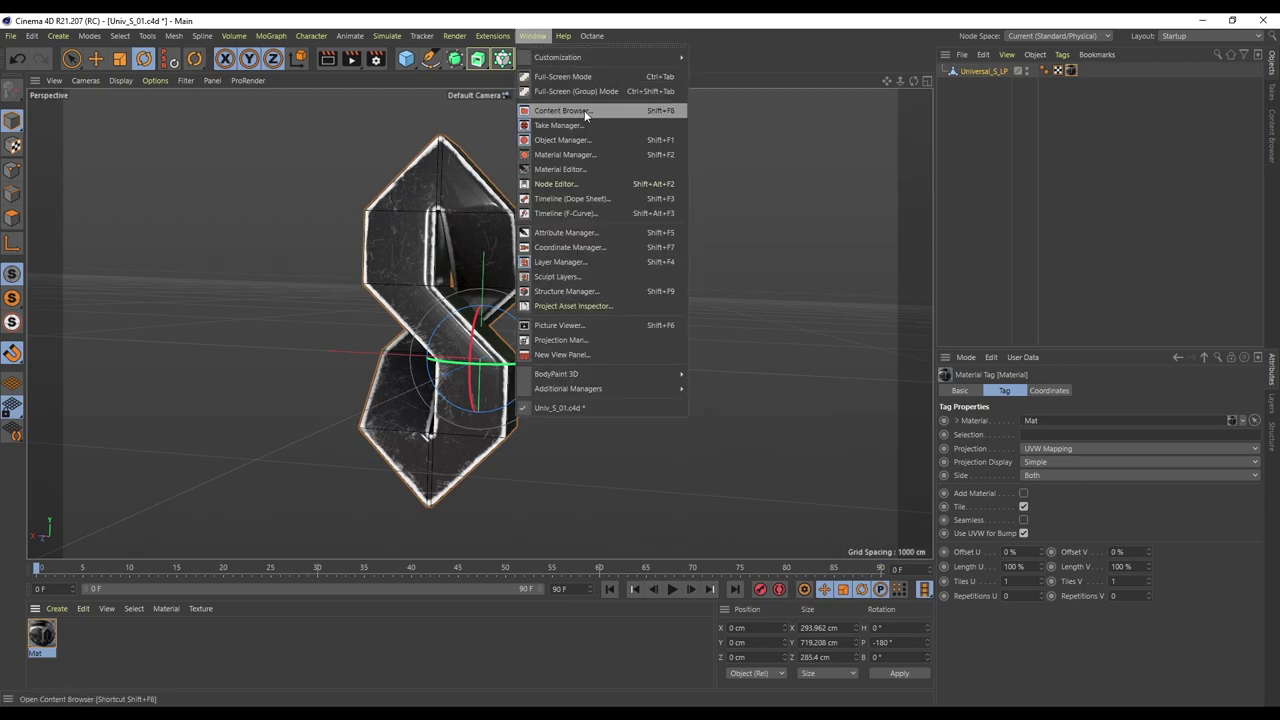
pyautogui.click(575, 106)
pyautogui.moveTo(806, 105); pyautogui.dragTo(559, 224)
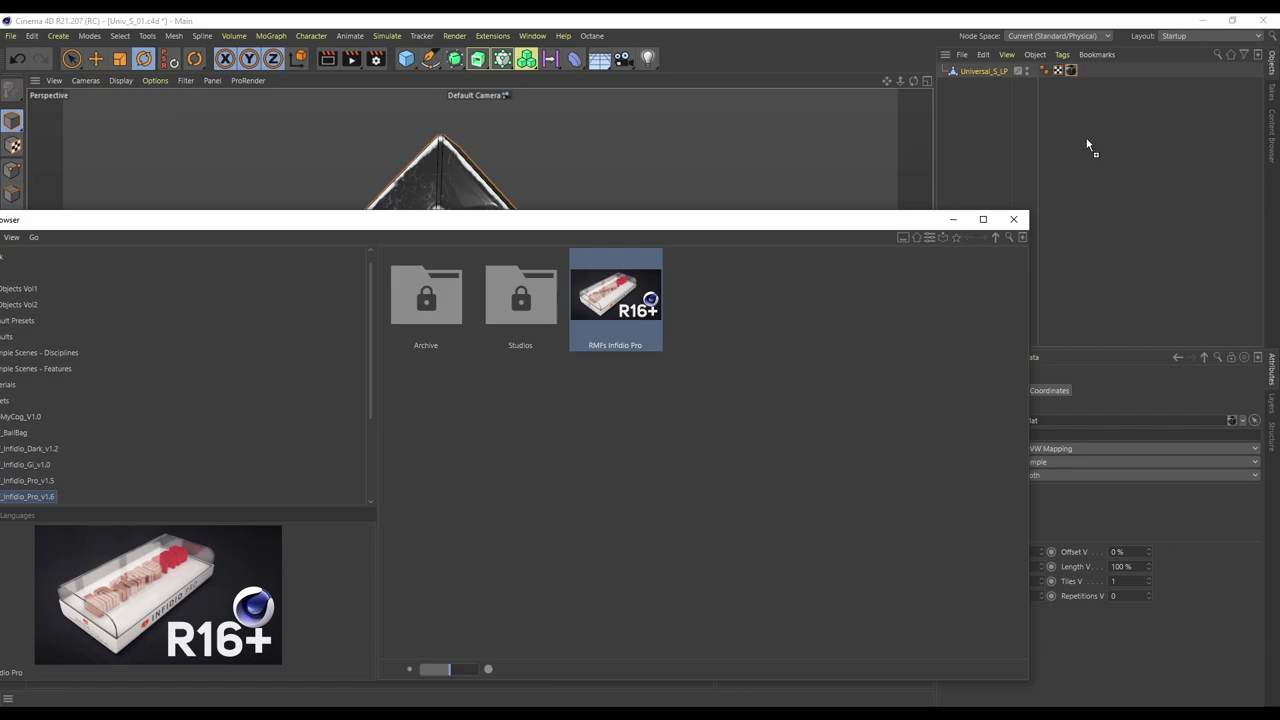
pyautogui.moveTo(1088, 147); pyautogui.dragTo(1084, 136)
pyautogui.click(1013, 219)
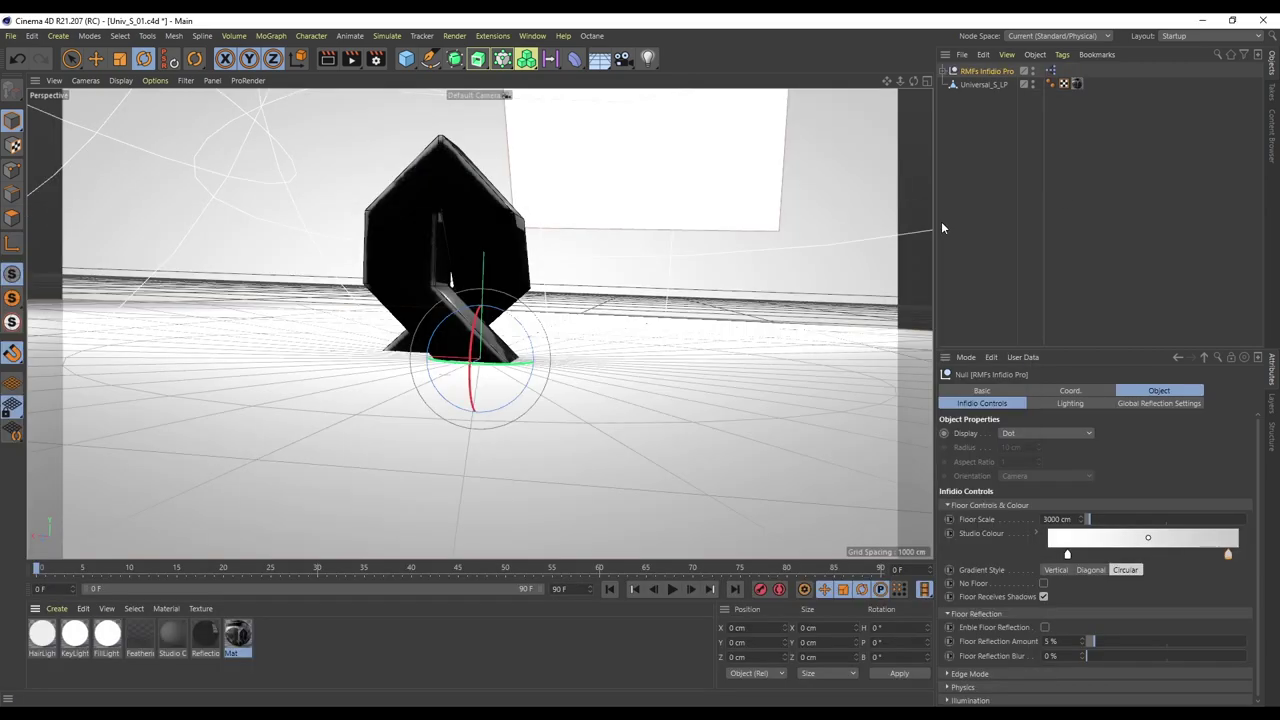
pyautogui.click(478, 292)
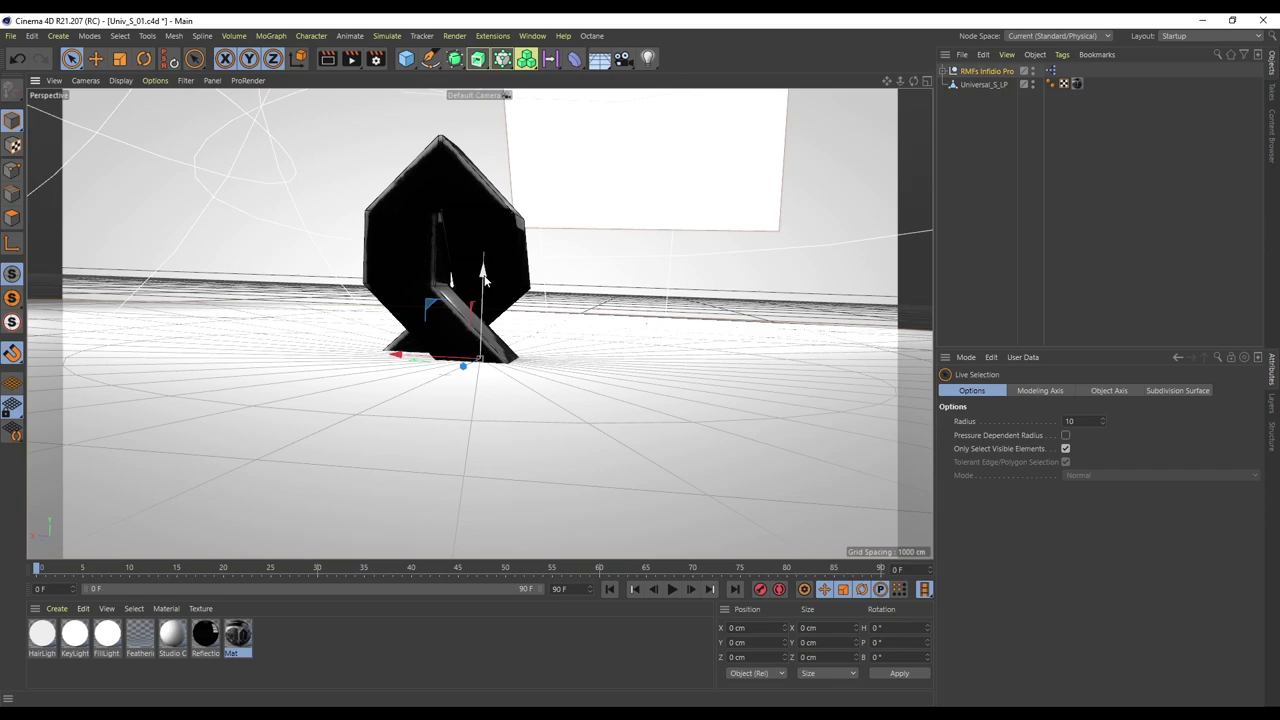
pyautogui.scroll(-2, 480, 324)
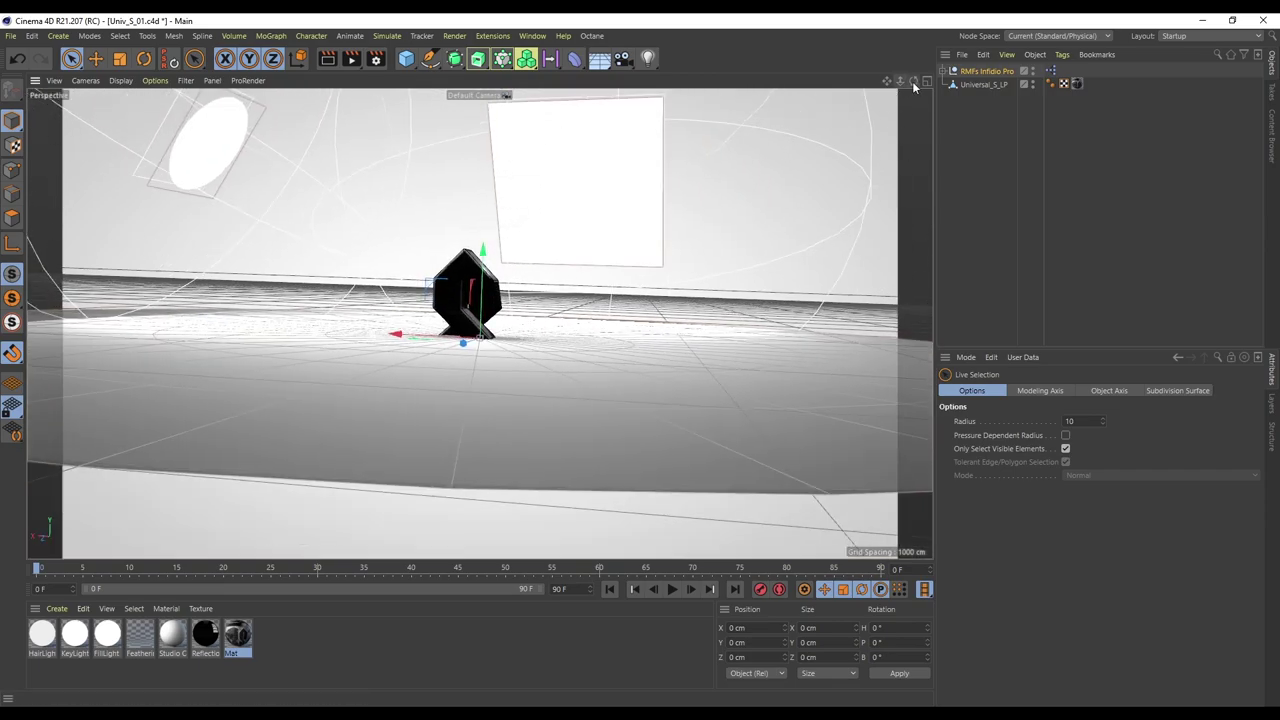
pyautogui.moveTo(913, 82); pyautogui.dragTo(793, 215)
pyautogui.press('r')
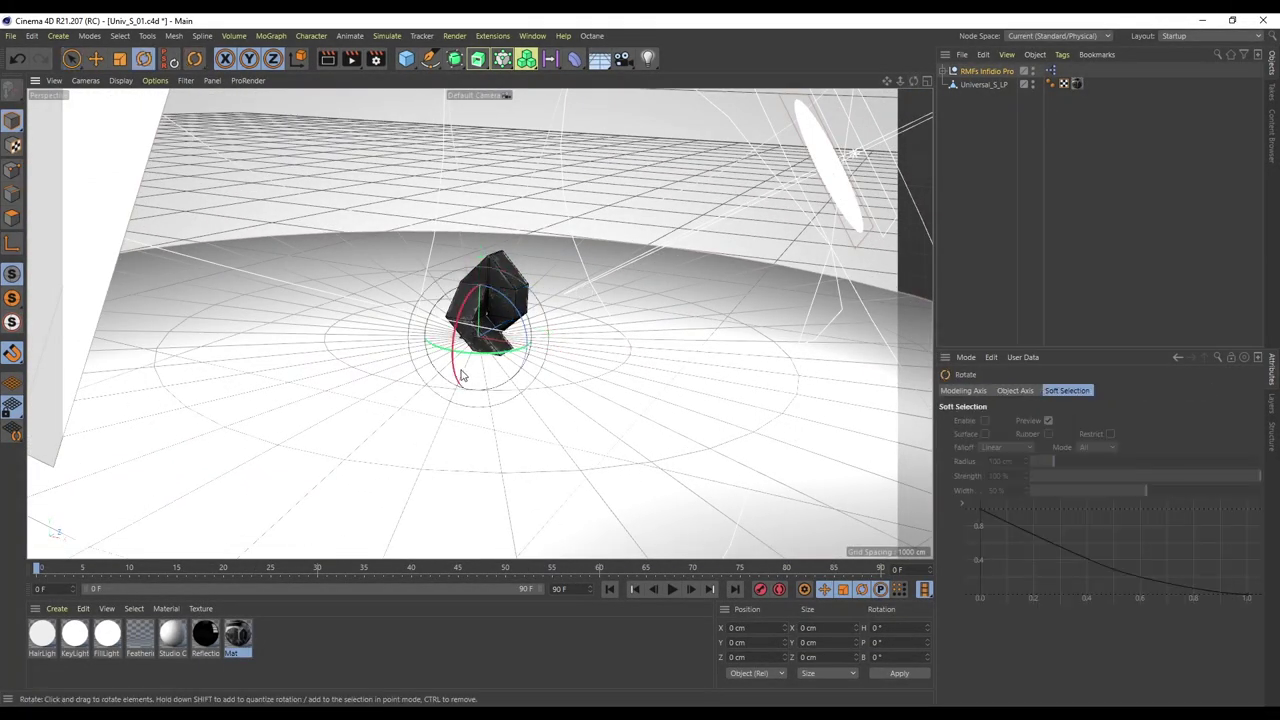
pyautogui.moveTo(479, 356); pyautogui.dragTo(714, 311)
pyautogui.hotkey('ctrl', 'z')
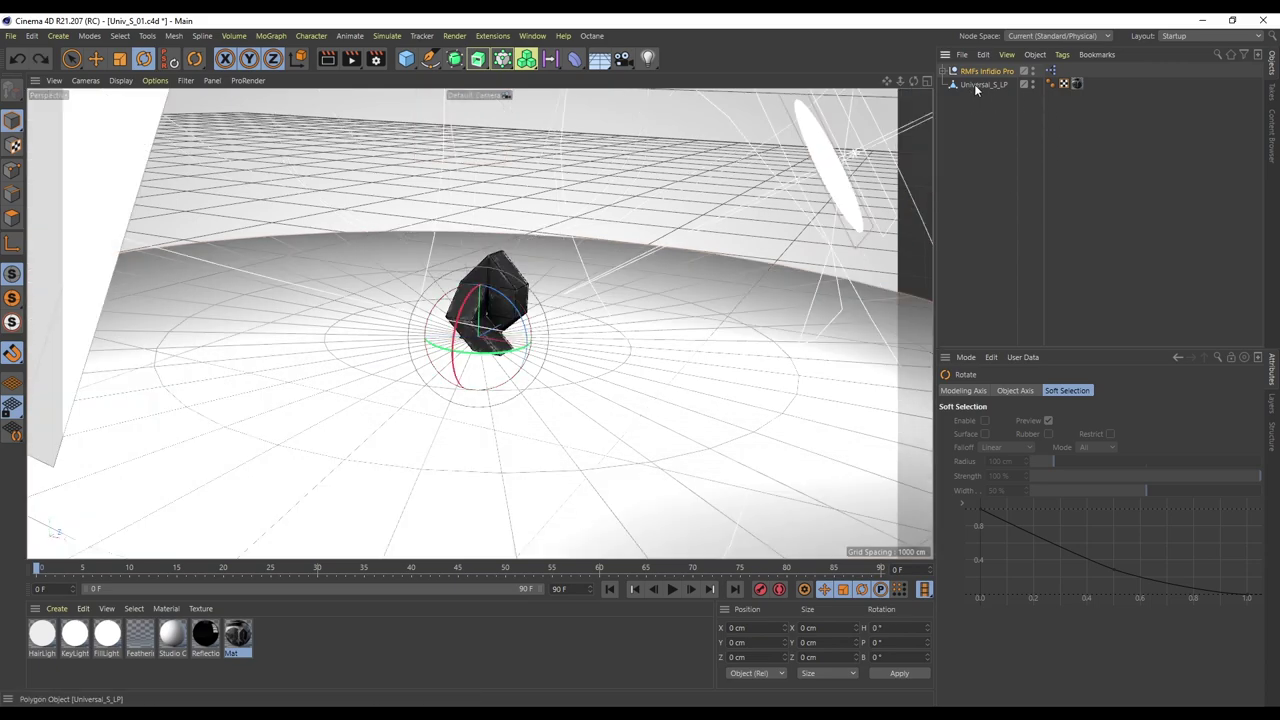
# Step: Rotate Universal_S_LP to a 180° heading and raise it about 291 cm to stand on the studio floor
pyautogui.click(976, 85)
pyautogui.moveTo(507, 352); pyautogui.dragTo(476, 143)
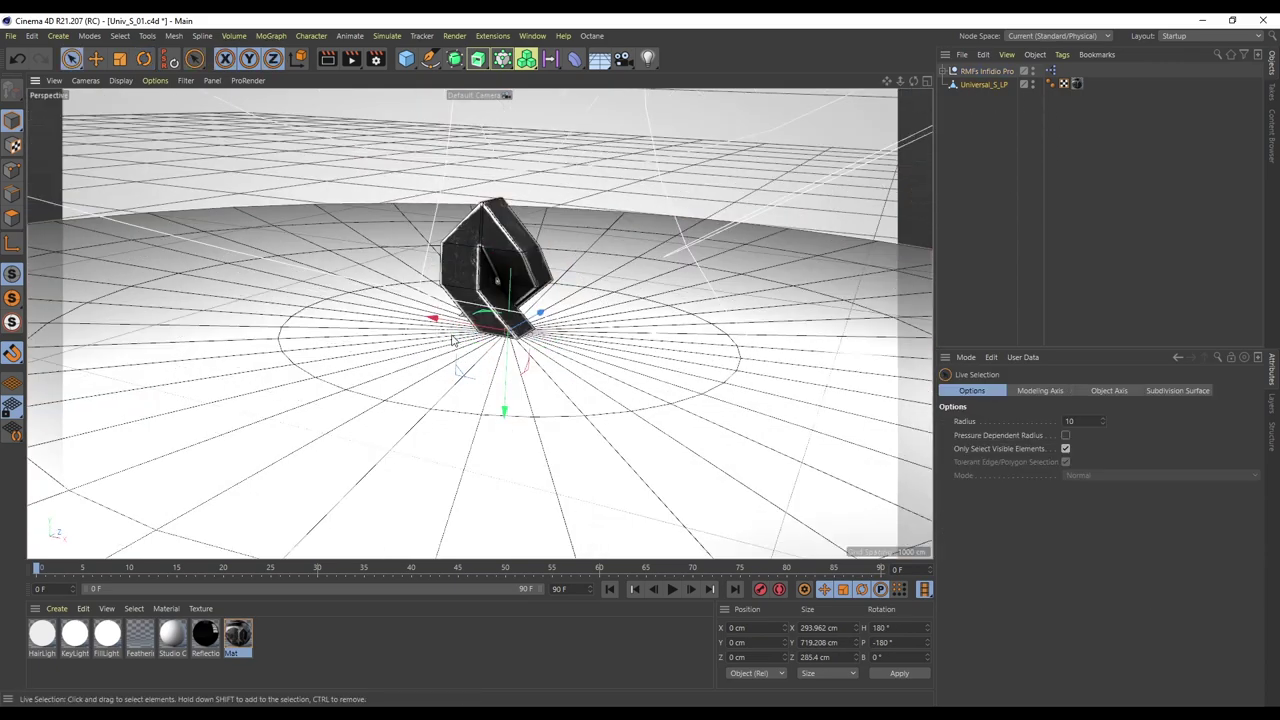
pyautogui.moveTo(508, 415); pyautogui.dragTo(505, 331)
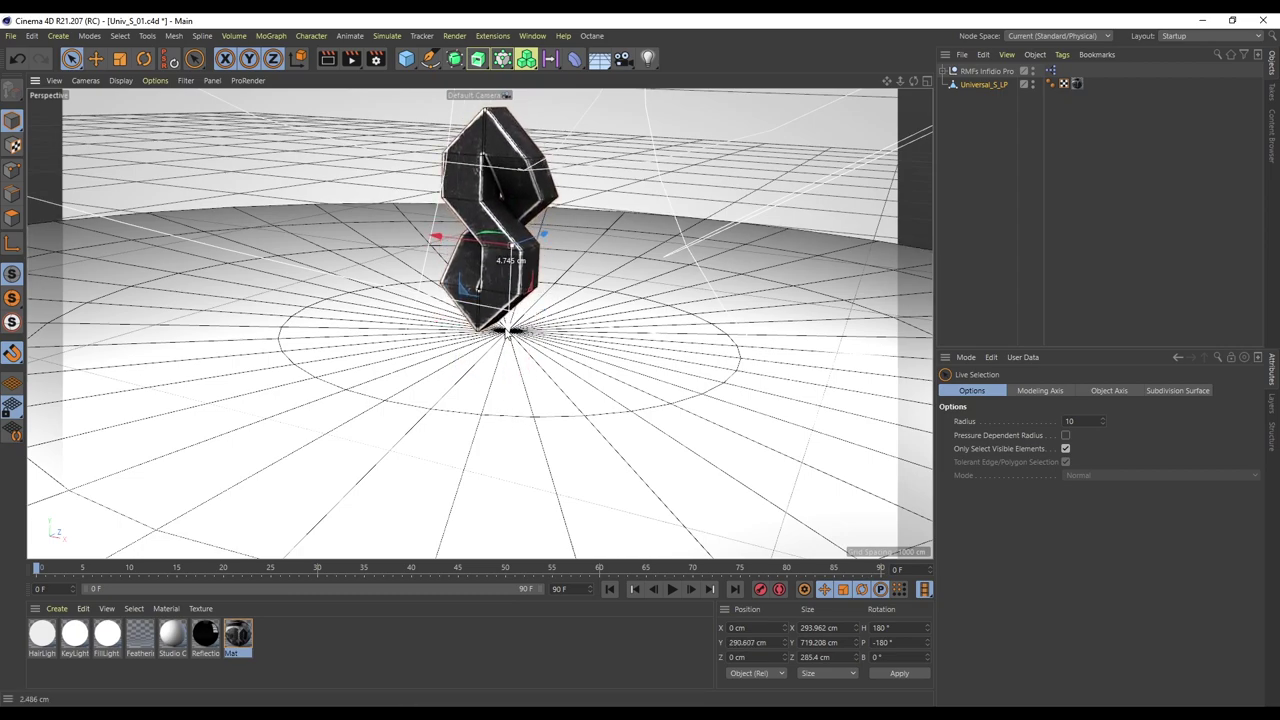
# Step: Rotate all lighting of the Infidio Pro studio to 22°
pyautogui.moveTo(887, 81); pyautogui.dragTo(918, 87)
pyautogui.click(988, 72)
pyautogui.click(1066, 405)
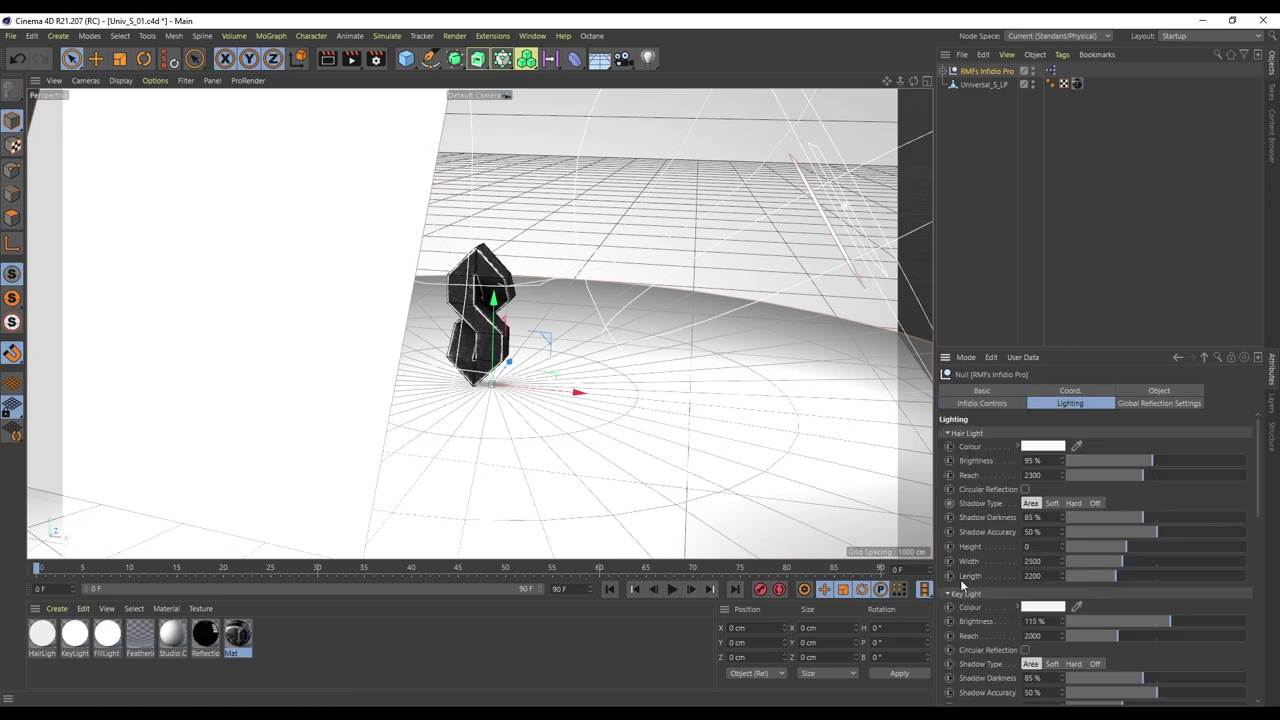
pyautogui.scroll(-10, 1144, 551)
pyautogui.moveTo(1143, 552); pyautogui.dragTo(1141, 550)
# Step: Set the studio fill light's shadow type to Hard
pyautogui.scroll(-5, 525, 426)
pyautogui.scroll(8, 548, 422)
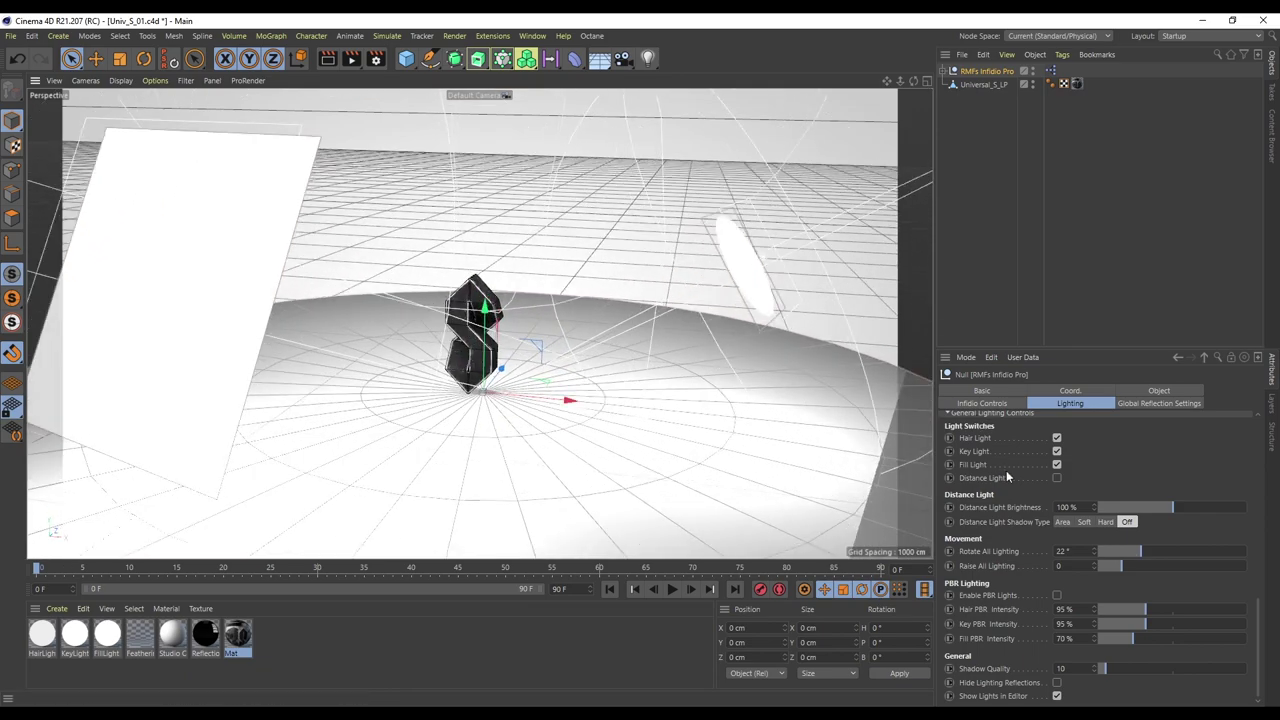
pyautogui.scroll(5, 990, 510)
pyautogui.click(1074, 547)
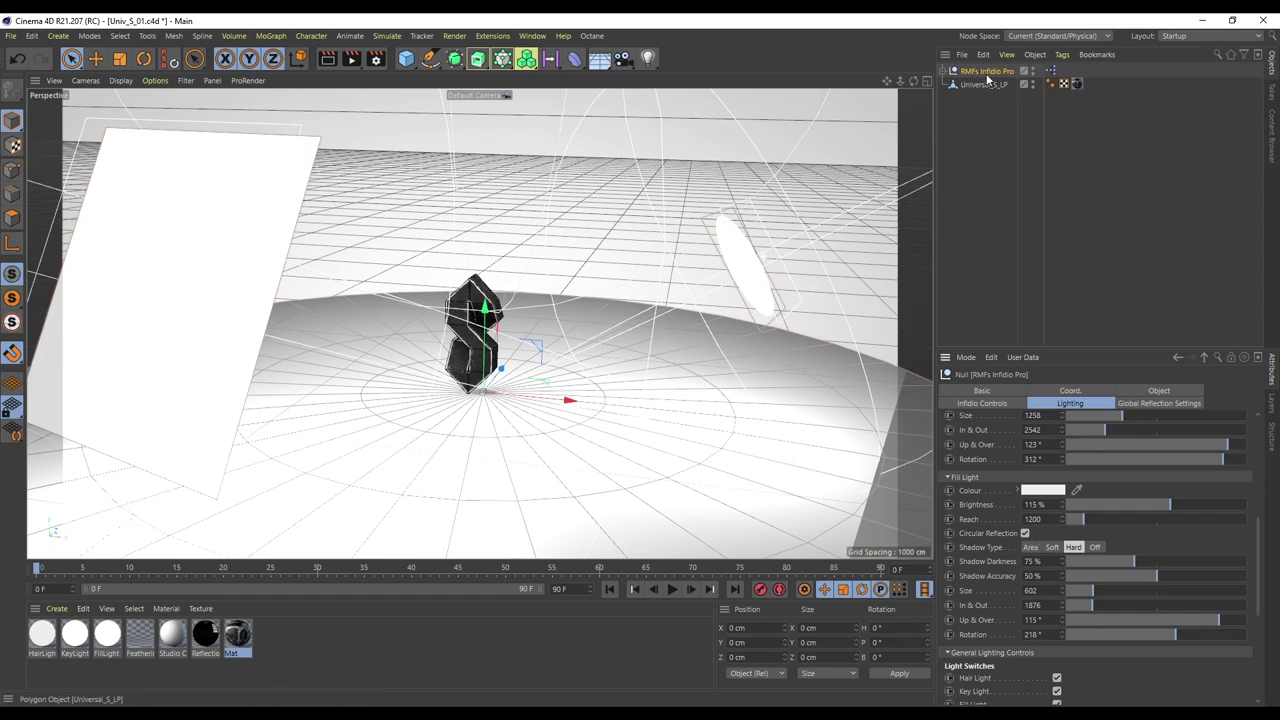
# Step: Recolor both knots of the circular studio colour gradient dark blue, using hue 222° and saturation 51% for the first
pyautogui.click(996, 403)
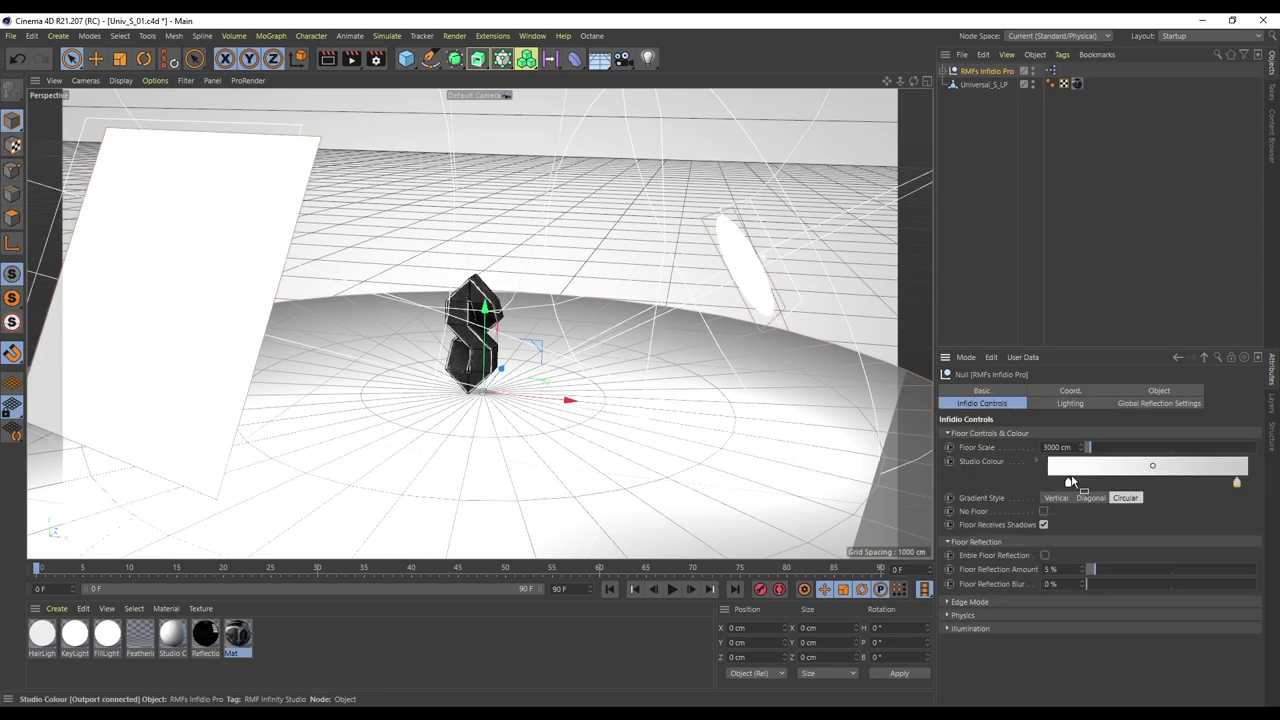
pyautogui.doubleClick(1067, 482)
pyautogui.click(1102, 517)
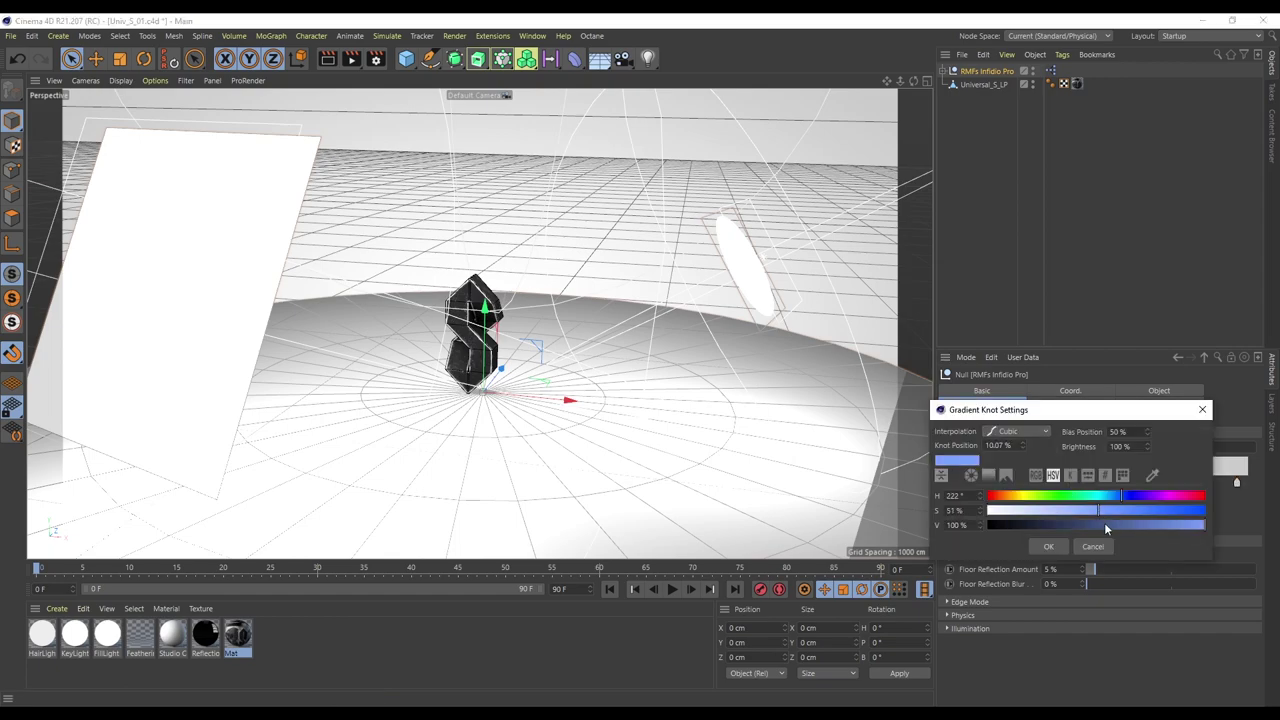
pyautogui.click(1104, 524)
pyautogui.click(1048, 546)
pyautogui.doubleClick(1237, 484)
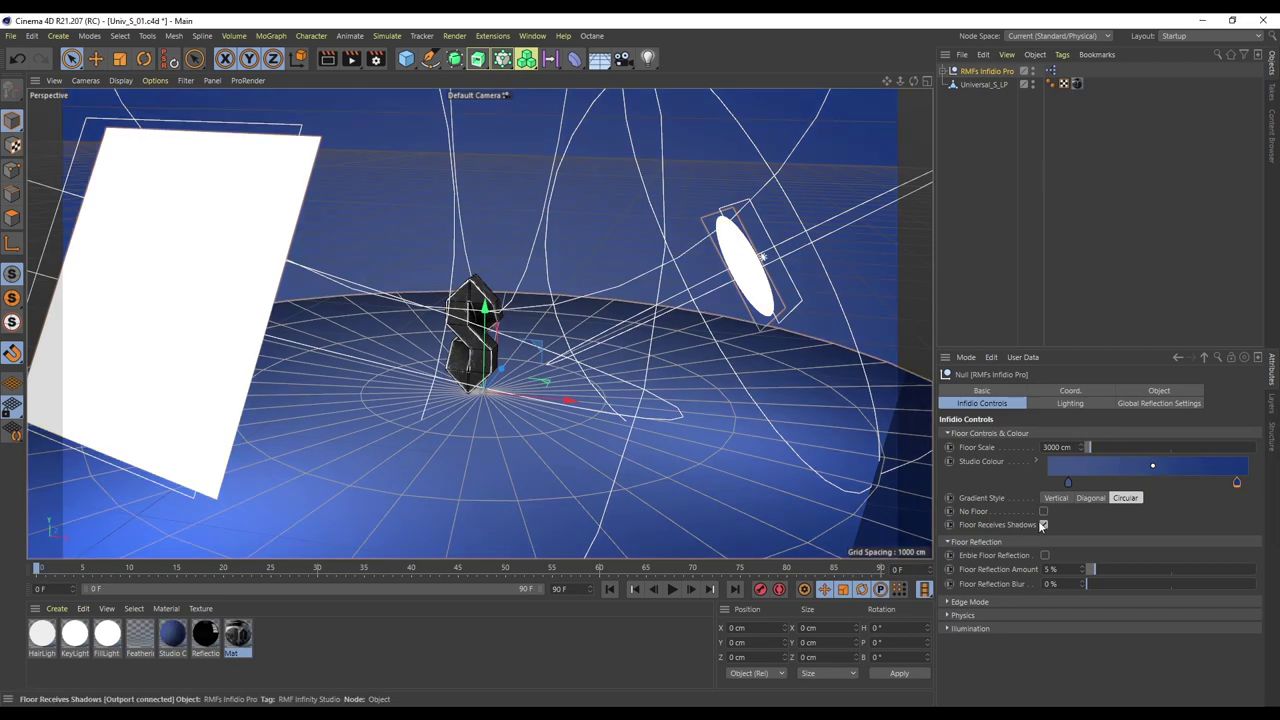
# Step: Enable the floor reflection with 6% amount and 2% blur, and enlarge the floor scale to about 30696 cm
pyautogui.click(1044, 556)
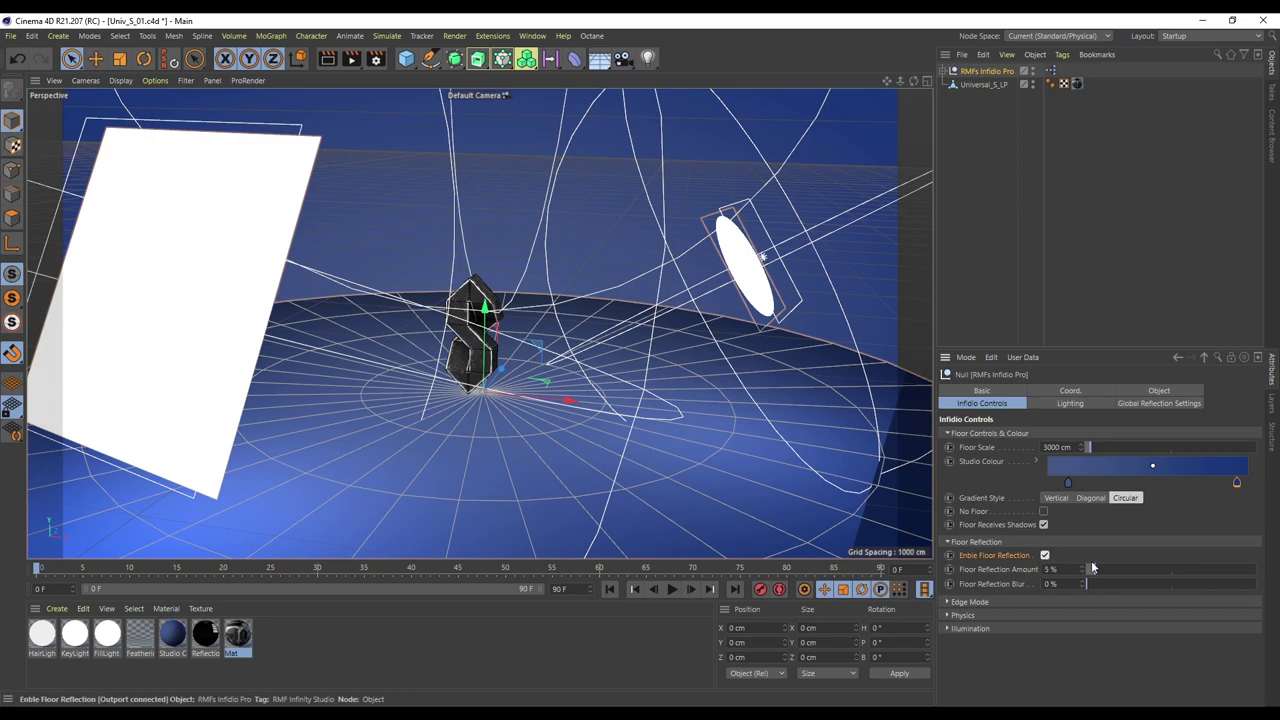
pyautogui.click(1103, 586)
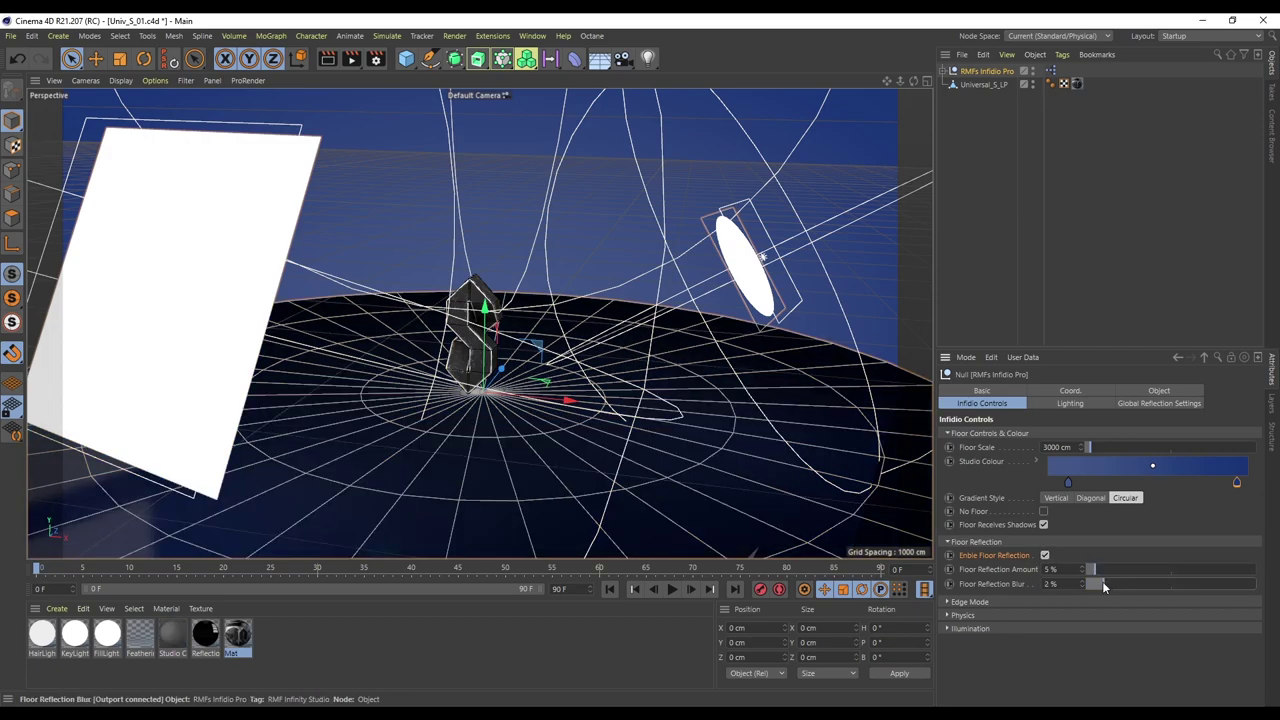
pyautogui.click(1096, 570)
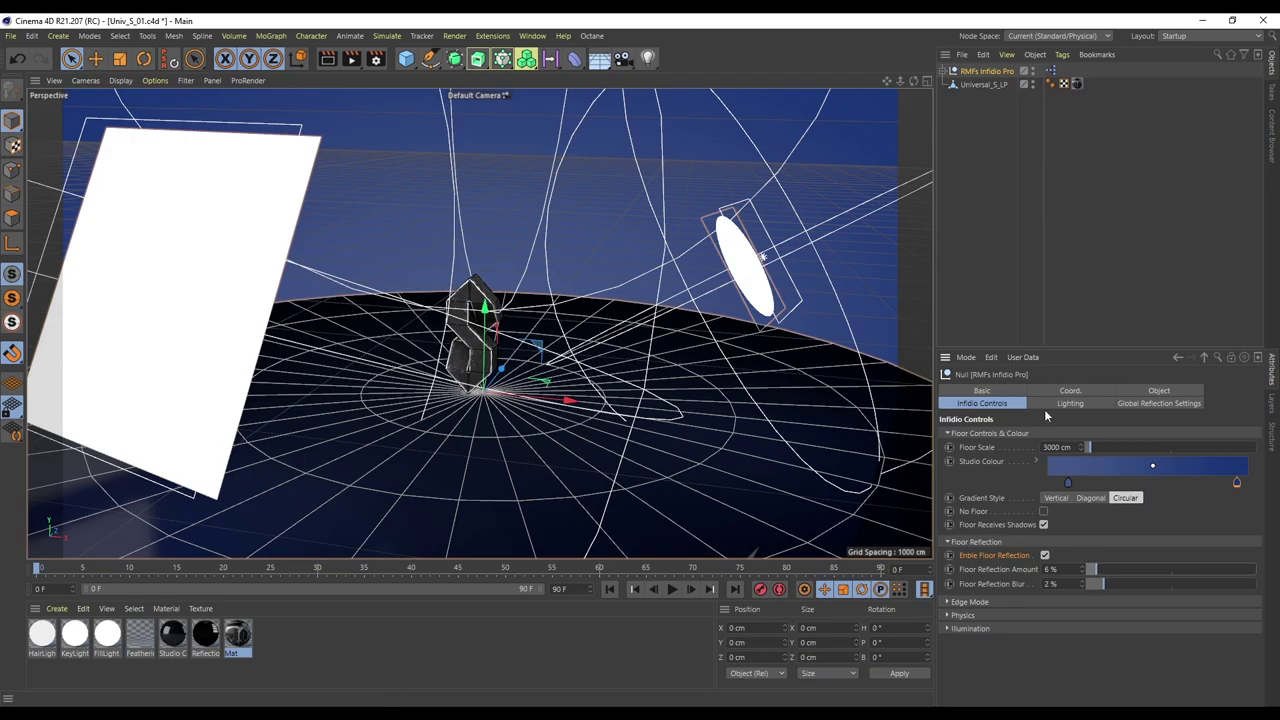
pyautogui.click(1138, 448)
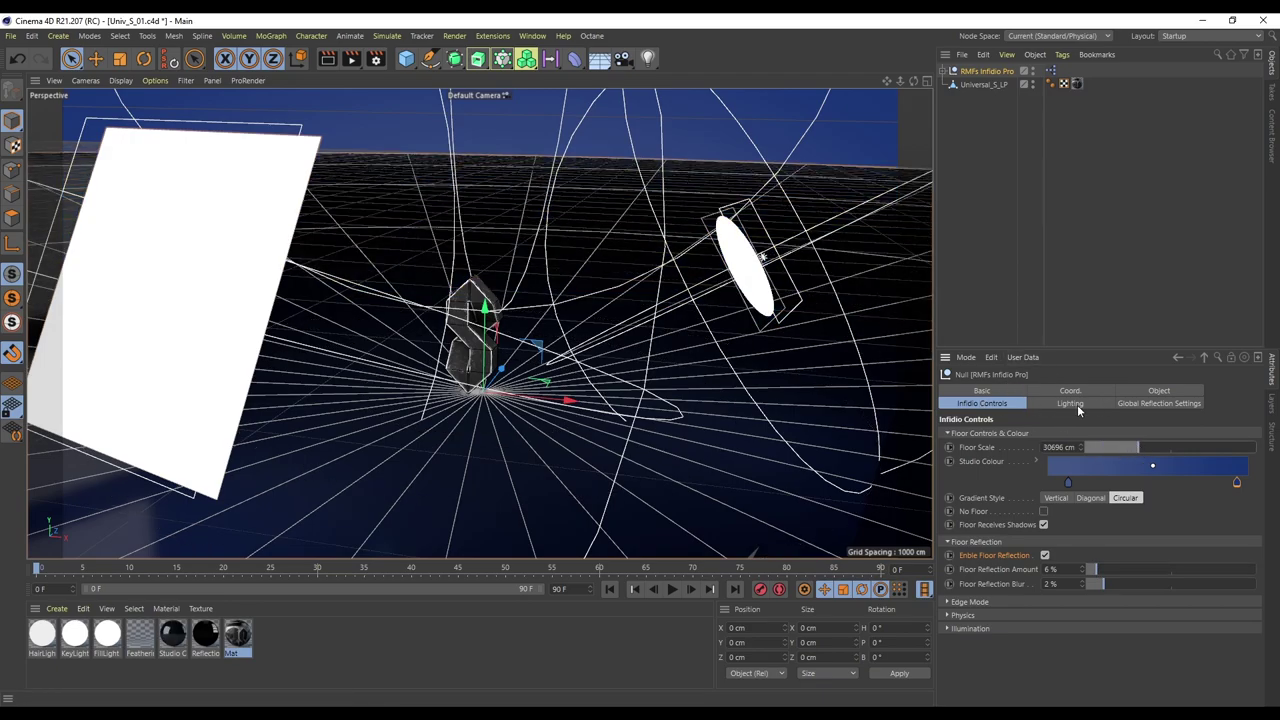
# Step: Set the rotation of all lighting in the Infidio Pro studio to 4°
pyautogui.moveTo(899, 80)
pyautogui.mouseDown()
pyautogui.moveTo(922, 72)
pyautogui.moveTo(885, 83)
pyautogui.mouseUp()
pyautogui.scroll(5, 482, 322)
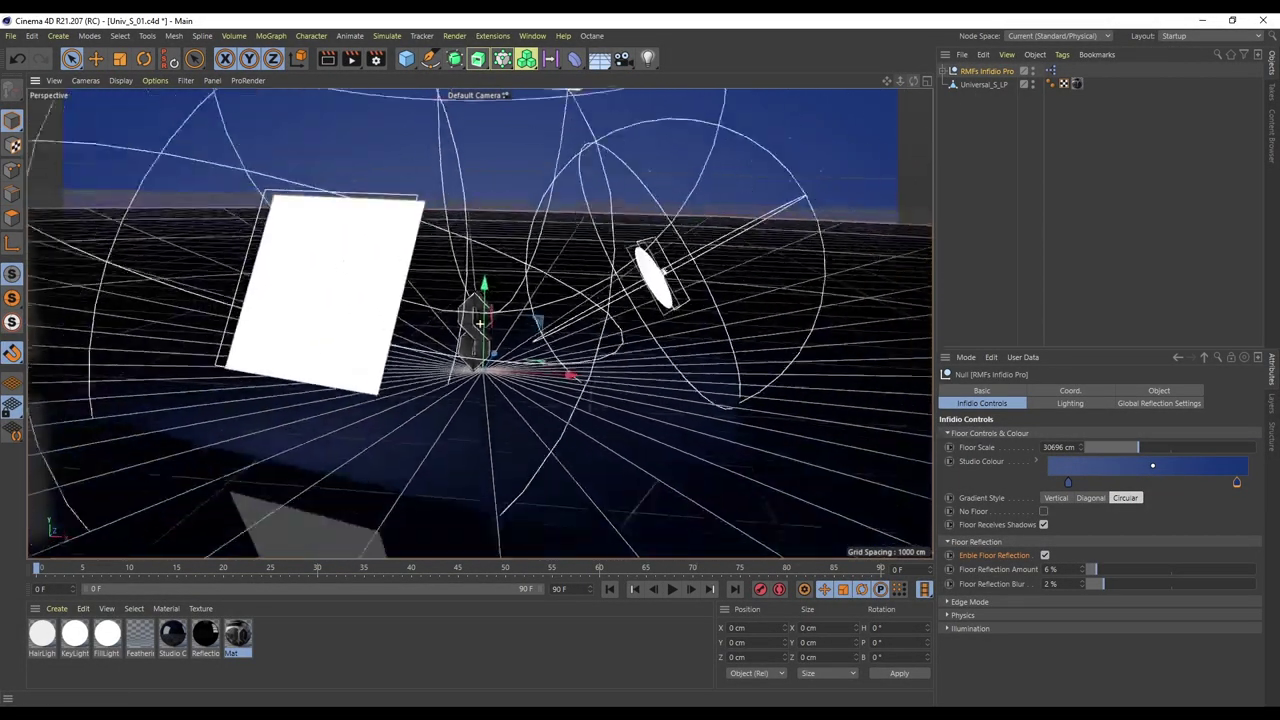
pyautogui.click(1070, 403)
pyautogui.scroll(-10, 1143, 634)
pyautogui.moveTo(1110, 686); pyautogui.dragTo(1142, 686)
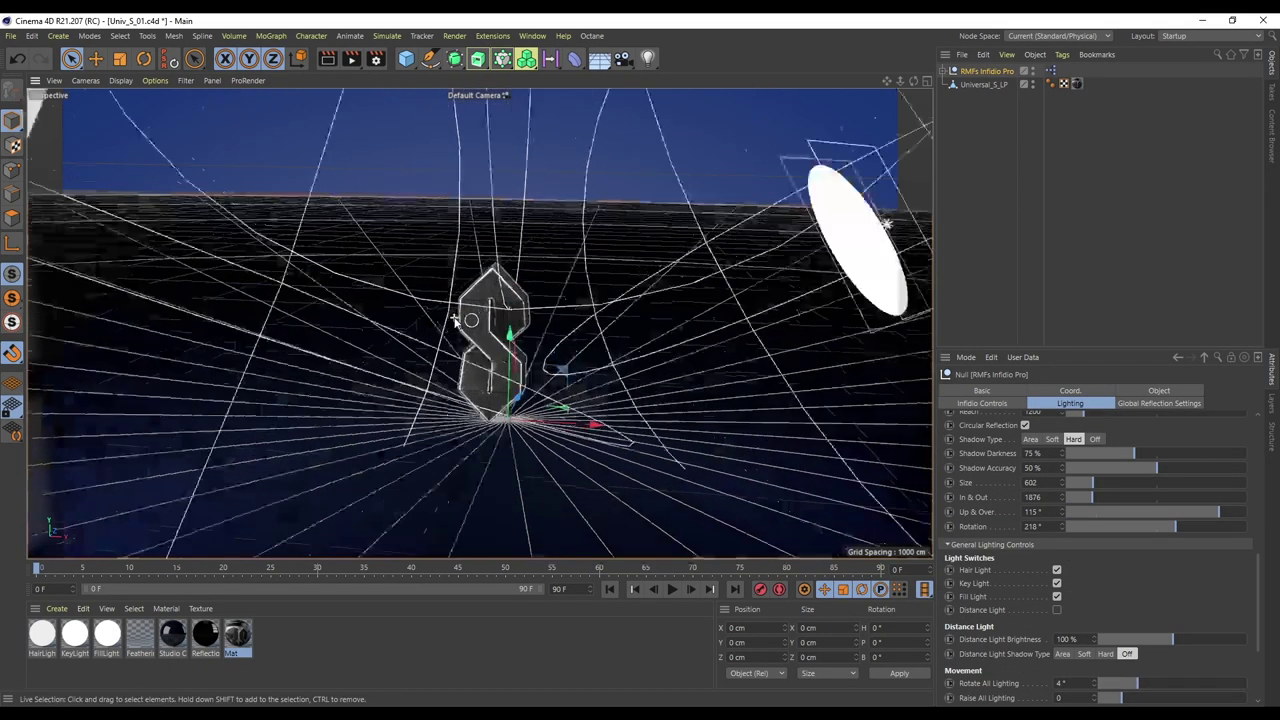
# Step: Move the S model along the X axis to about 79.5 cm, so that it stands centred over the studio origin
pyautogui.scroll(3, 456, 321)
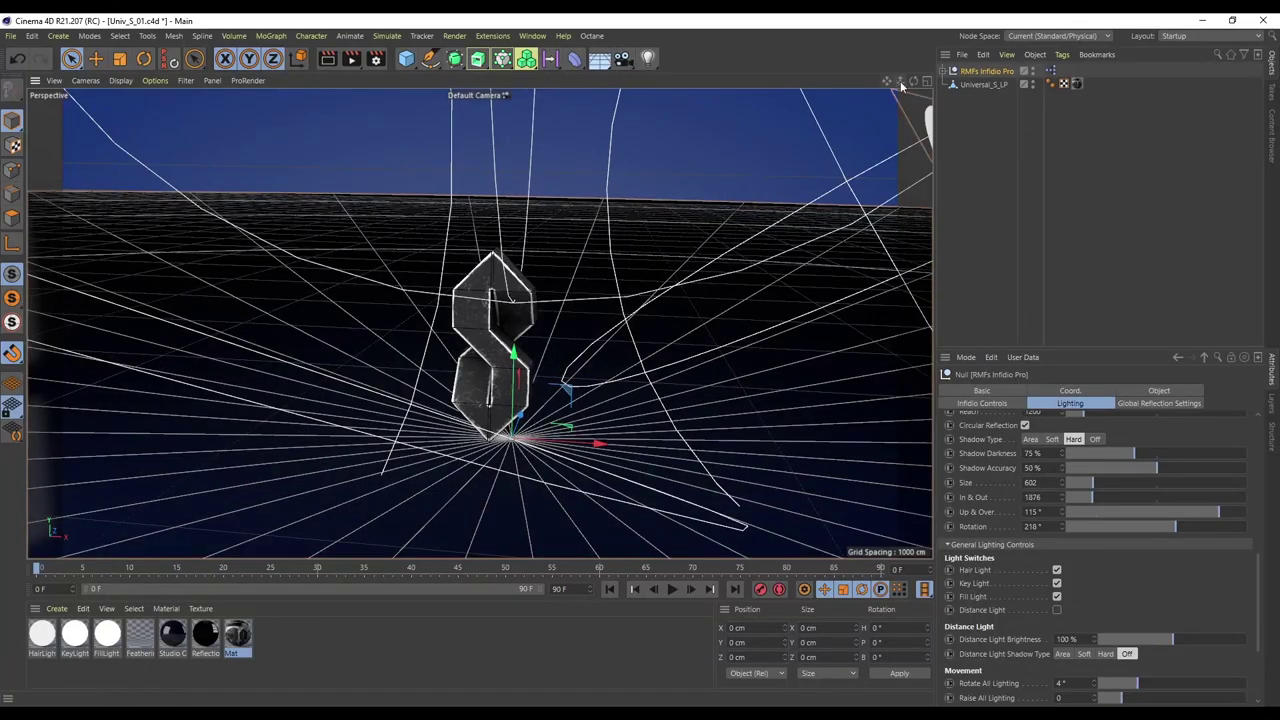
pyautogui.moveTo(901, 83); pyautogui.dragTo(917, 38)
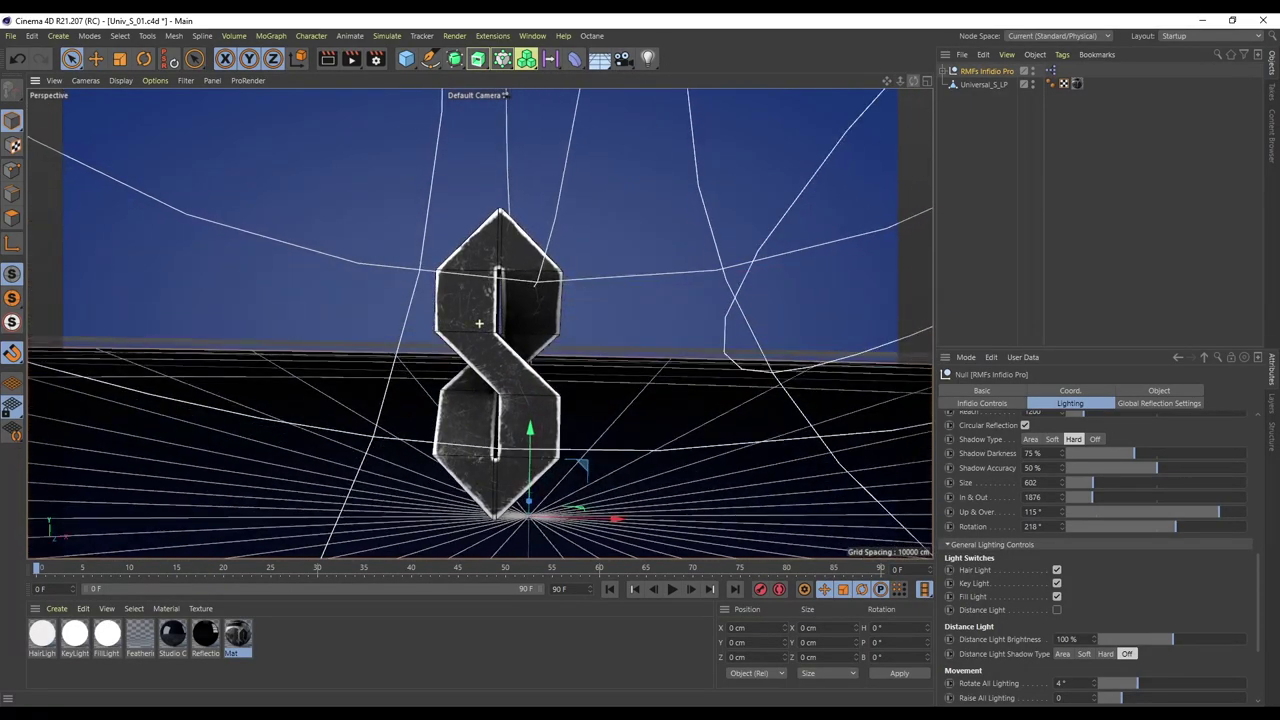
pyautogui.moveTo(903, 88); pyautogui.dragTo(903, 112)
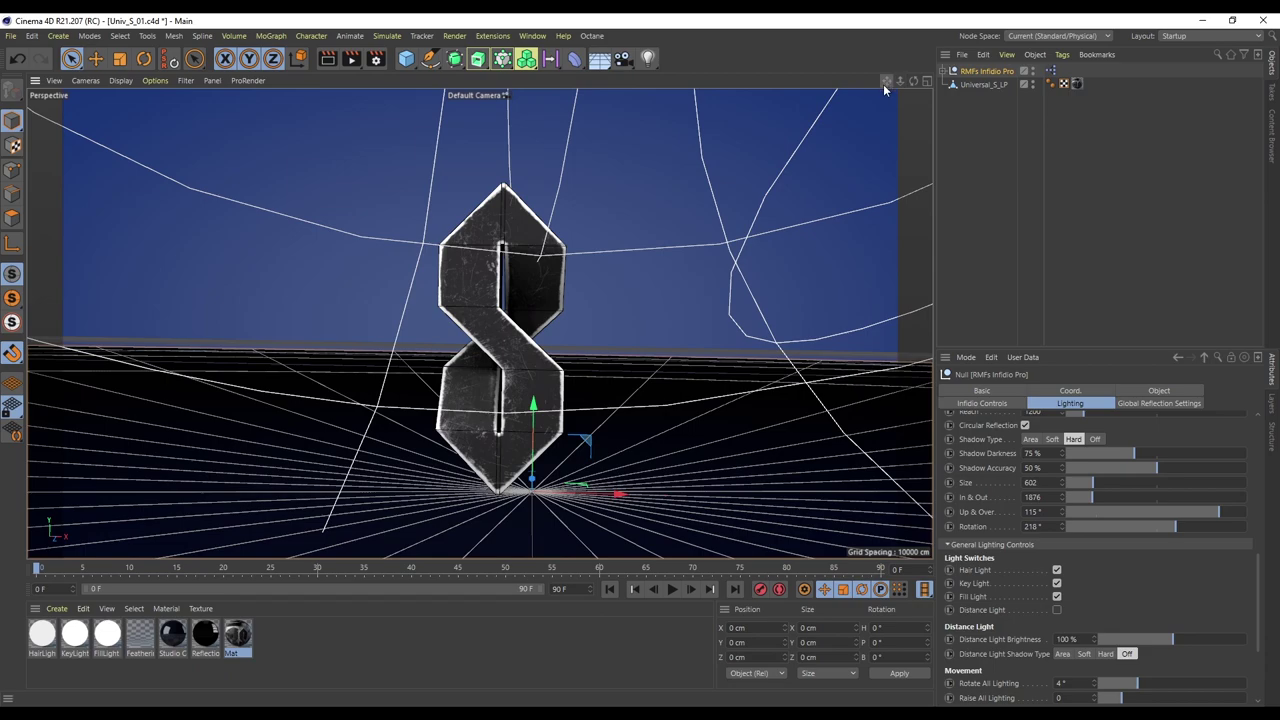
pyautogui.click(973, 87)
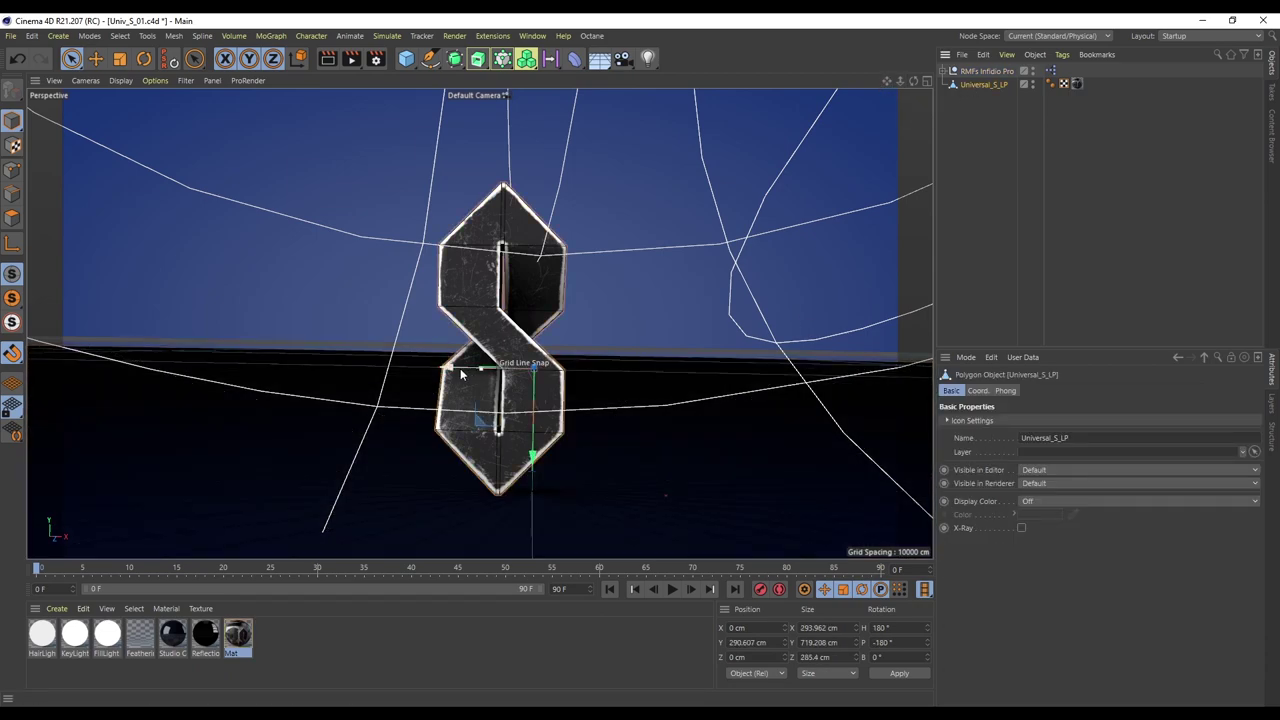
pyautogui.moveTo(468, 375); pyautogui.dragTo(501, 372)
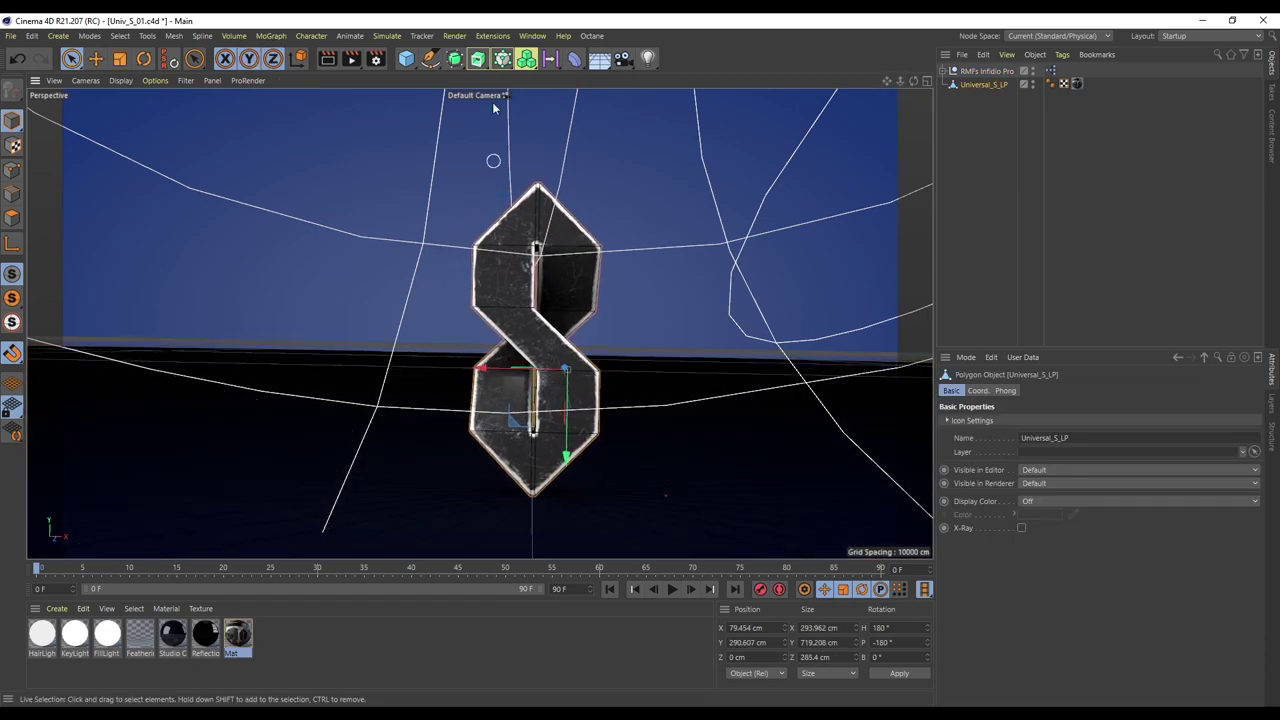
# Step: Add a camera, look through it and set its X, Y and Z position to 0 cm
pyautogui.click(622, 60)
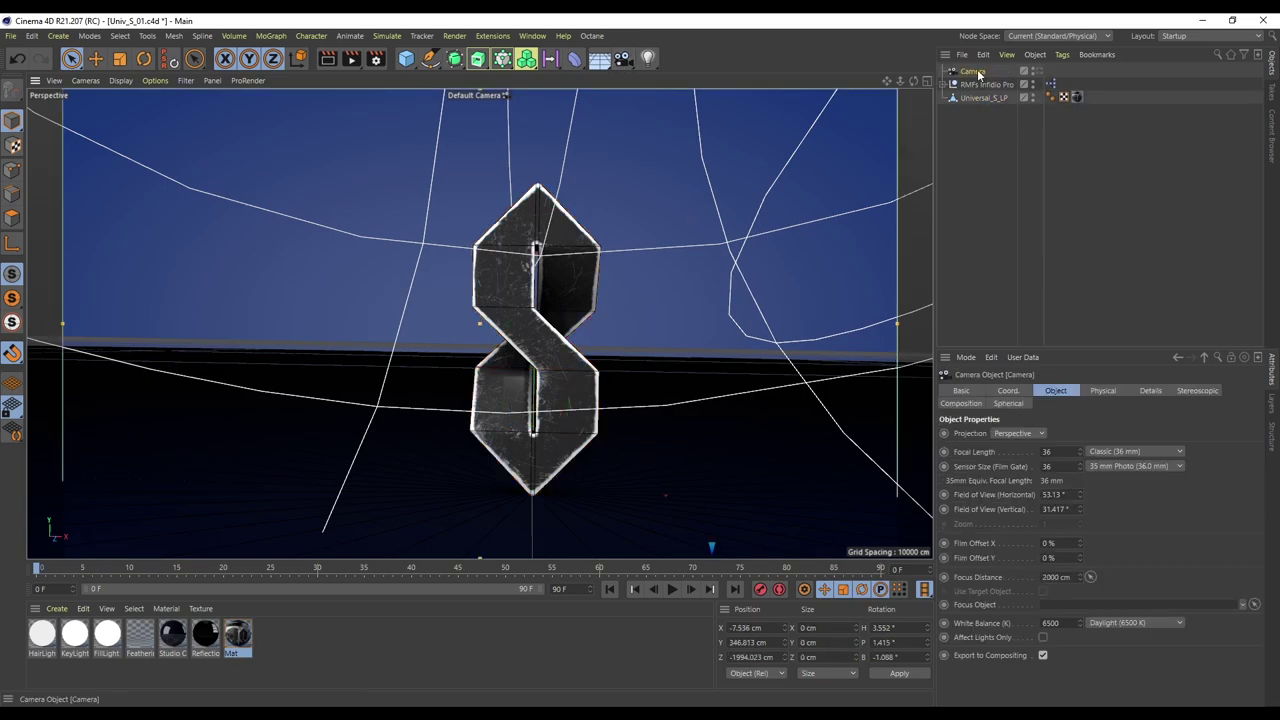
pyautogui.press('0')
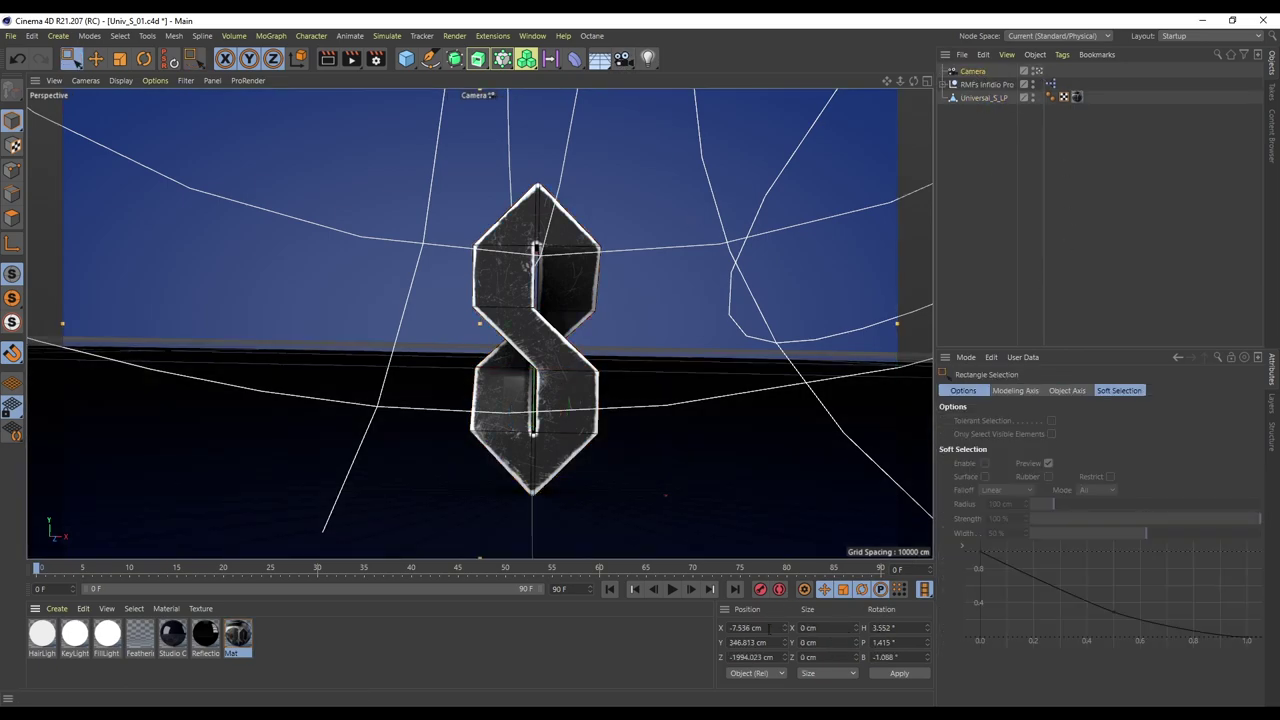
pyautogui.moveTo(769, 628); pyautogui.dragTo(639, 634)
pyautogui.write('0')
pyautogui.press('Tab')
pyautogui.write('0')
pyautogui.press('Tab')
pyautogui.write('0')
pyautogui.press('Return')
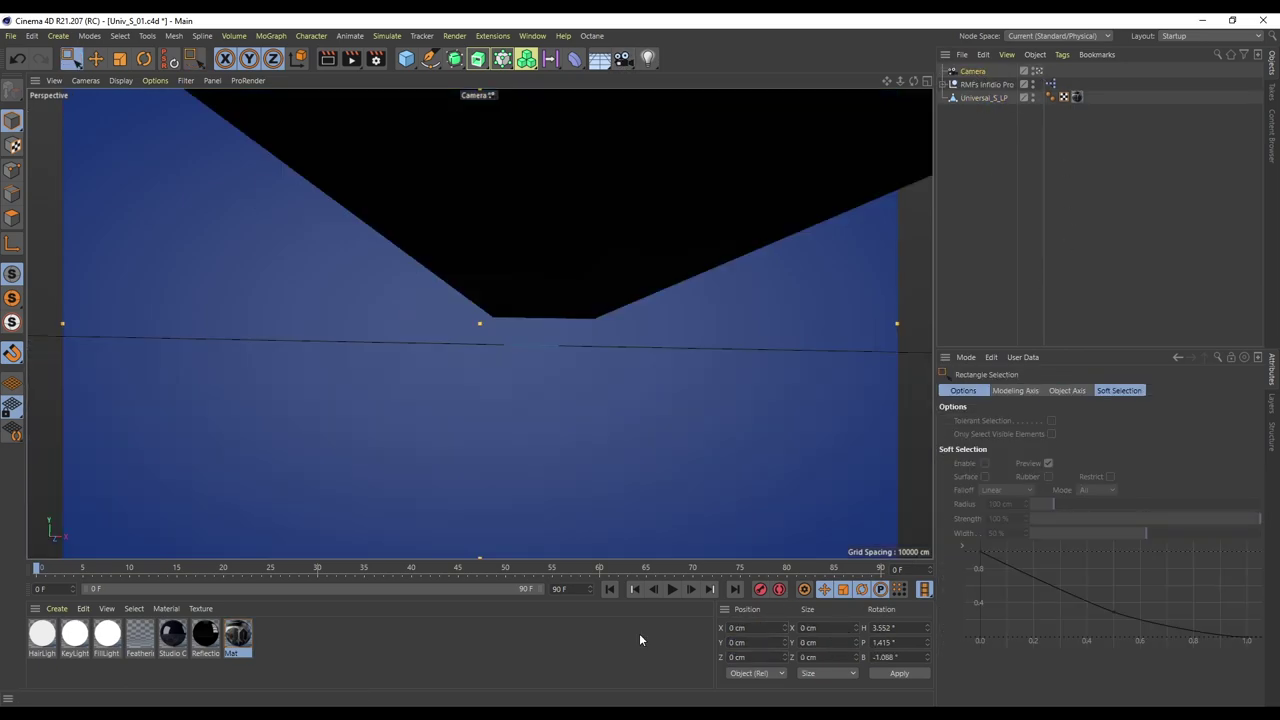
# Step: Set the camera's H, P and B rotation to 0°
pyautogui.click(880, 627)
pyautogui.write('0')
pyautogui.press('Tab')
pyautogui.write('0')
pyautogui.press('Tab')
pyautogui.write('0')
pyautogui.press('Return')
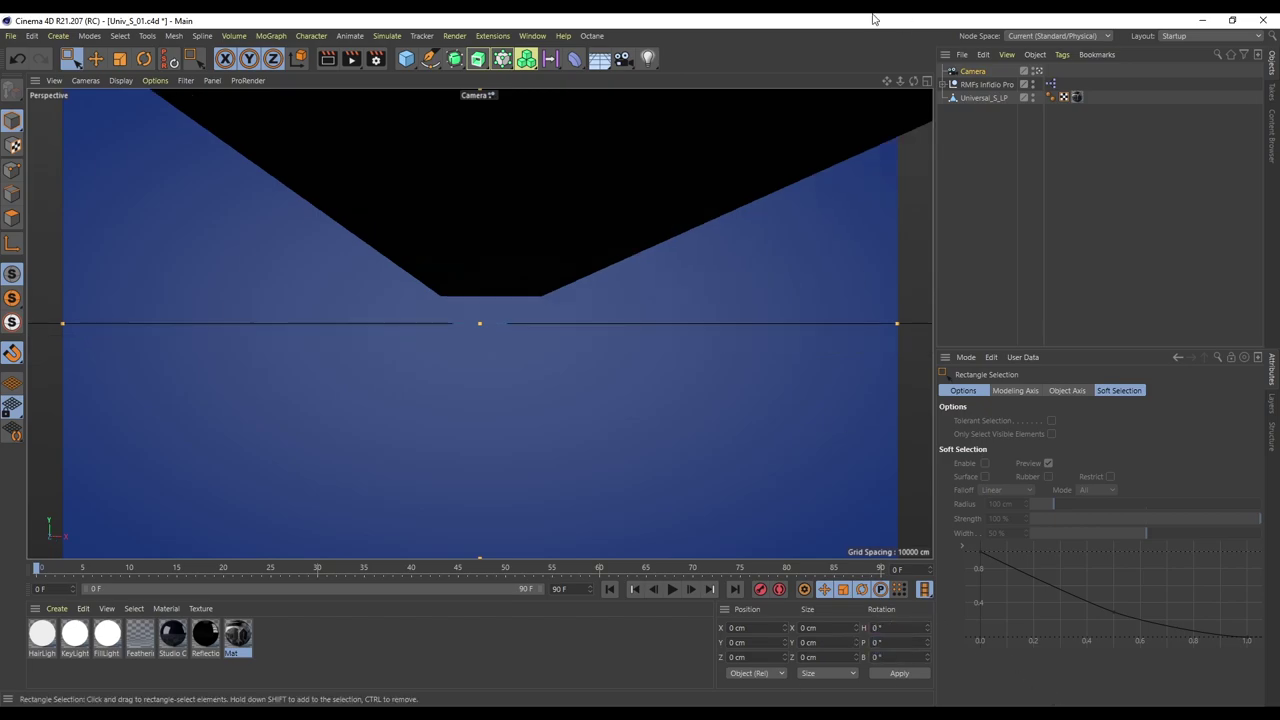
# Step: Place the camera in front of the S model at Z -1600 cm and raise it to about 384 cm in Y
pyautogui.click(926, 81)
pyautogui.moveTo(721, 118); pyautogui.dragTo(723, 304)
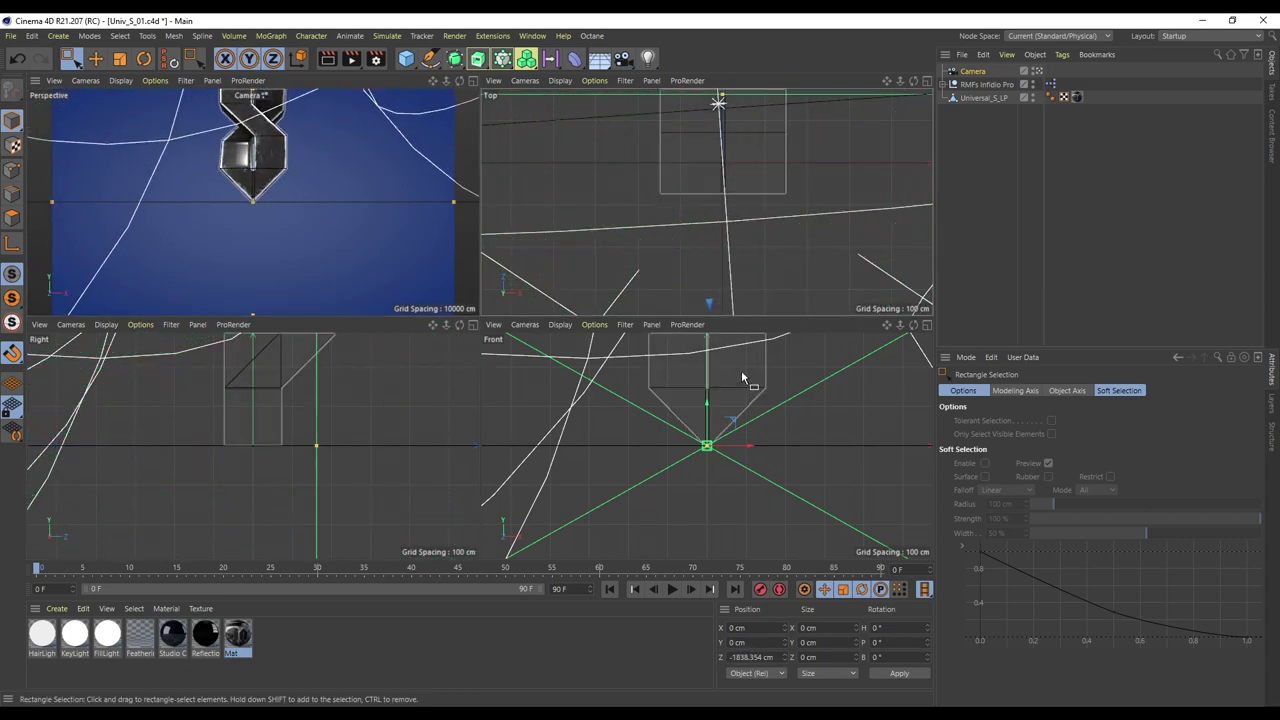
pyautogui.scroll(-8, 741, 373)
pyautogui.moveTo(738, 372); pyautogui.dragTo(740, 356)
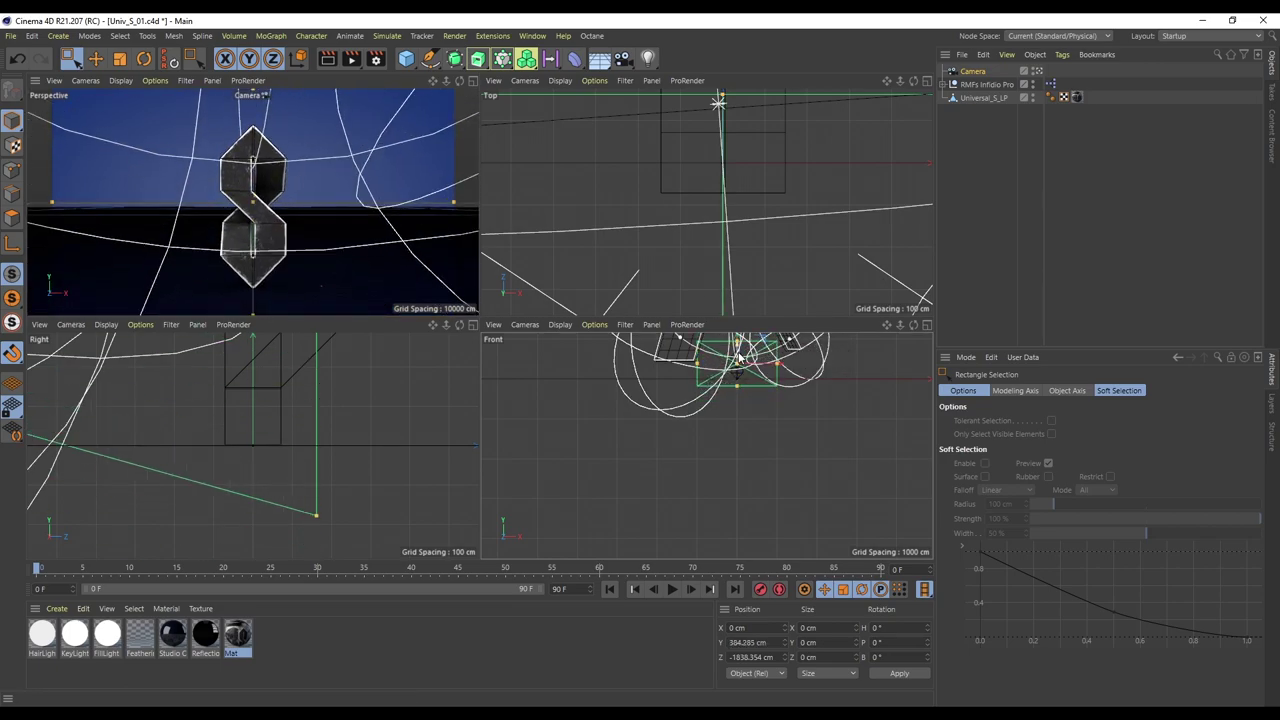
pyautogui.scroll(-7, 232, 450)
pyautogui.moveTo(114, 419); pyautogui.dragTo(134, 422)
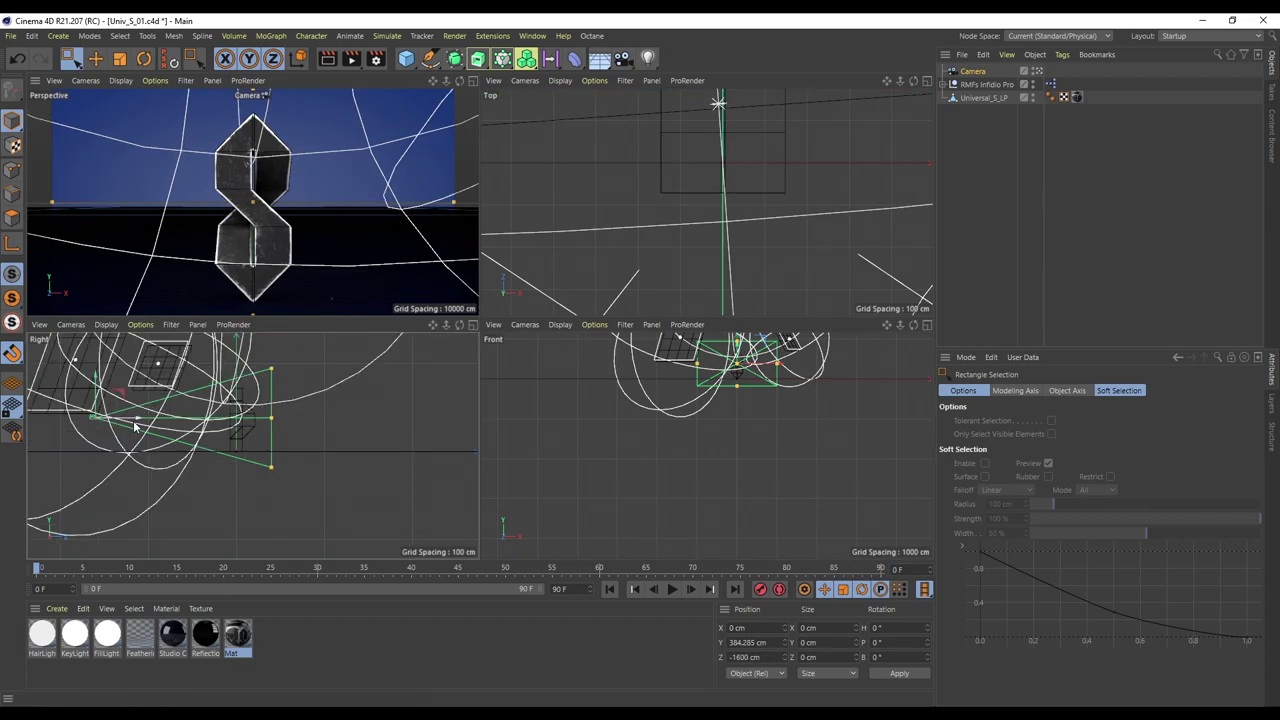
# Step: Return to the single camera view and set the camera's physical F-Stop to 0.1
pyautogui.press('F1')
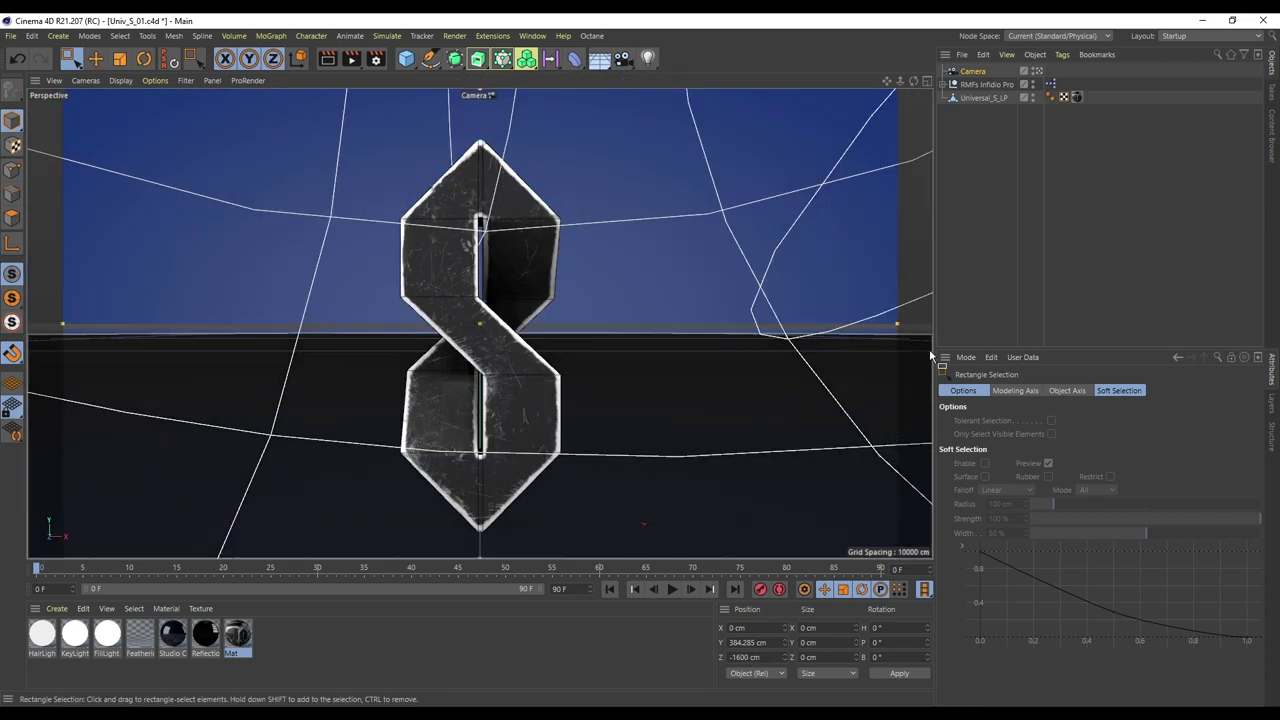
pyautogui.moveTo(930, 352); pyautogui.dragTo(856, 352)
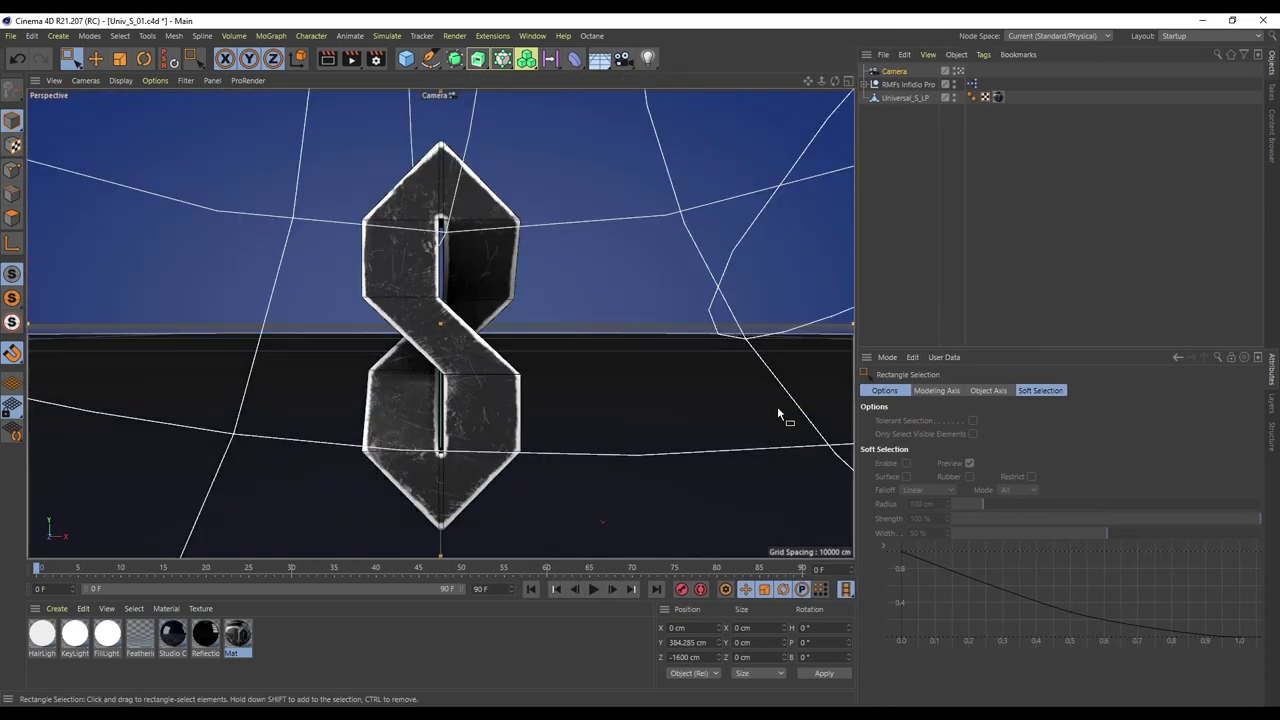
pyautogui.click(889, 73)
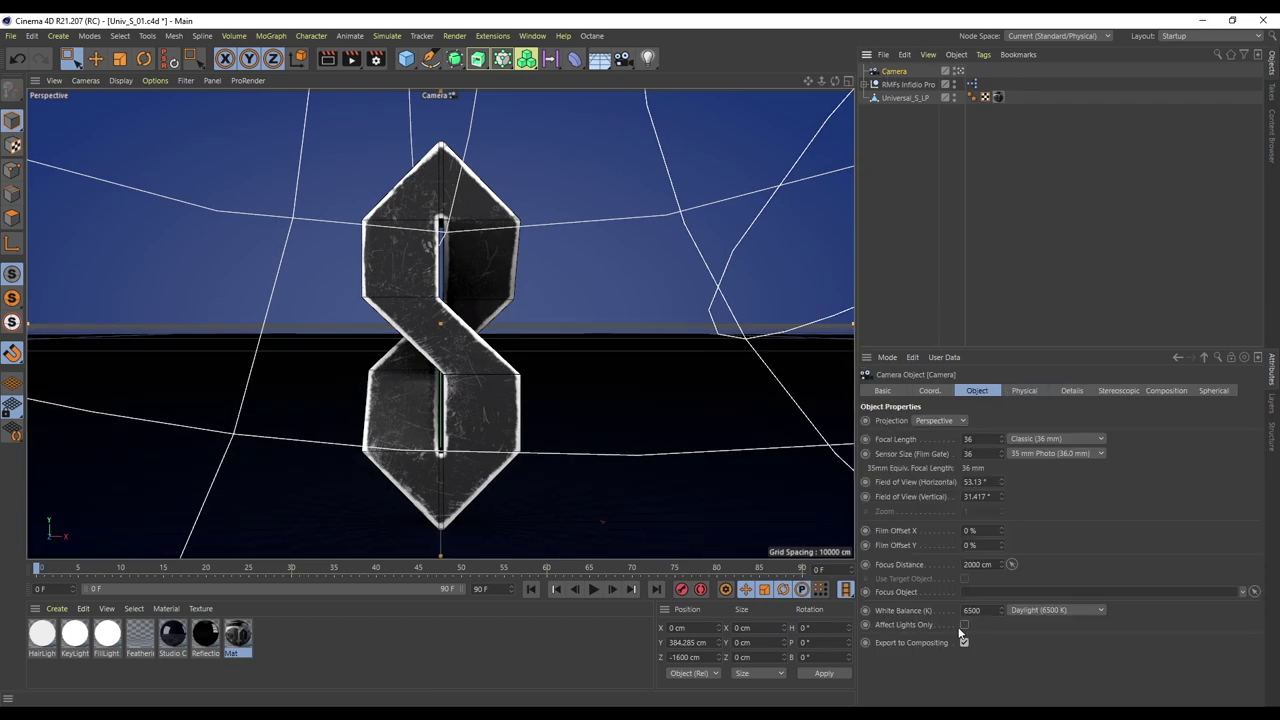
pyautogui.click(397, 262)
pyautogui.click(1020, 390)
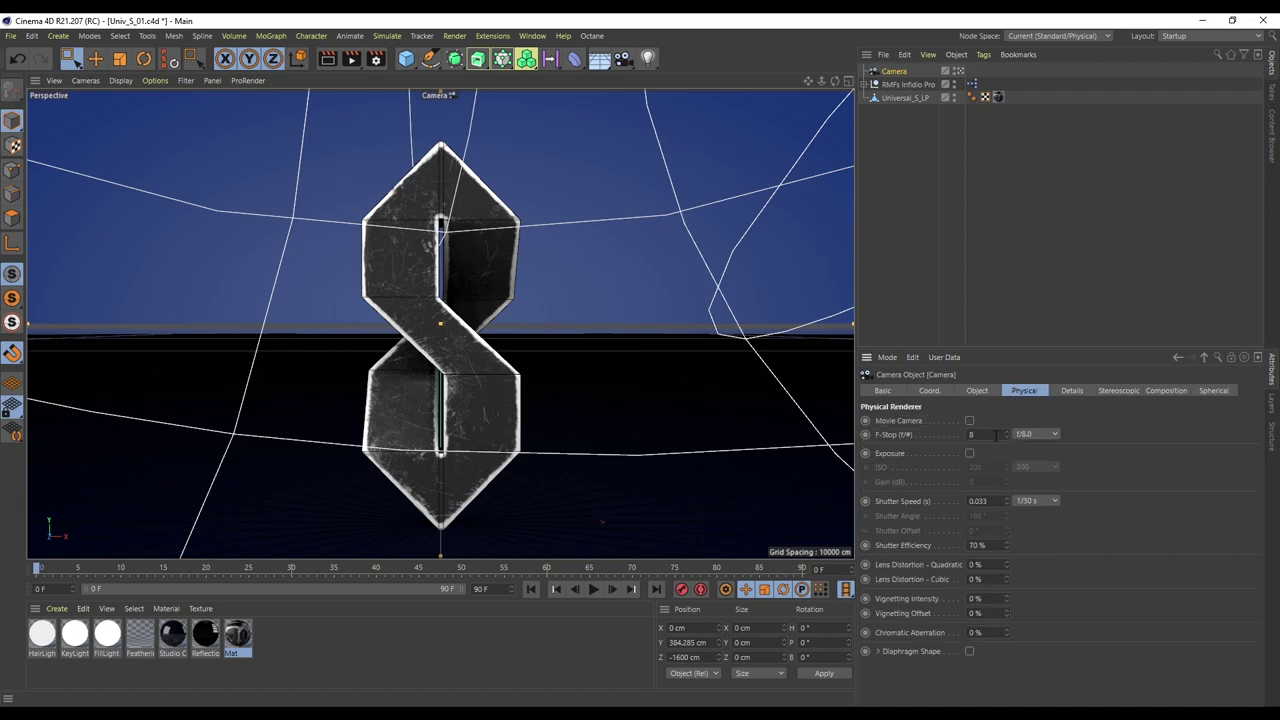
pyautogui.write('0.1')
pyautogui.press('Return')
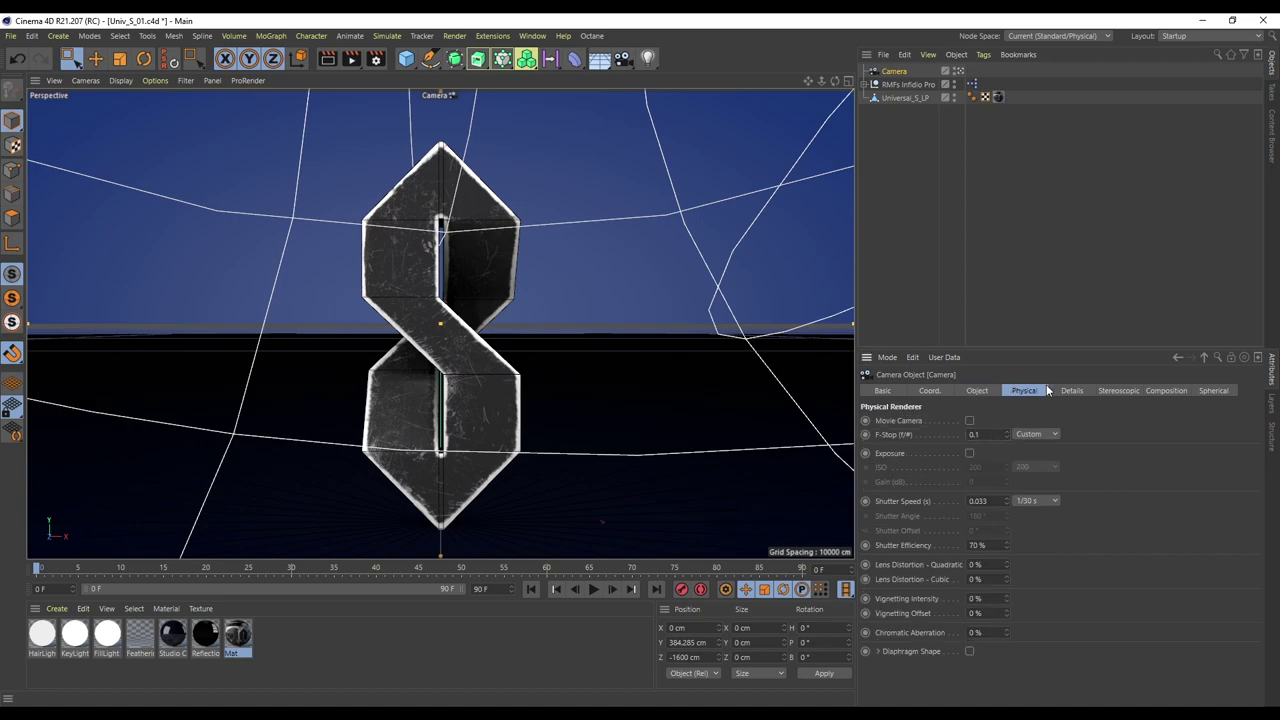
# Step: Keep the Physical renderer with depth of field, set ambient occlusion's maximum ray length to 200 cm, and render a preview of the view
pyautogui.click(375, 58)
pyautogui.click(453, 82)
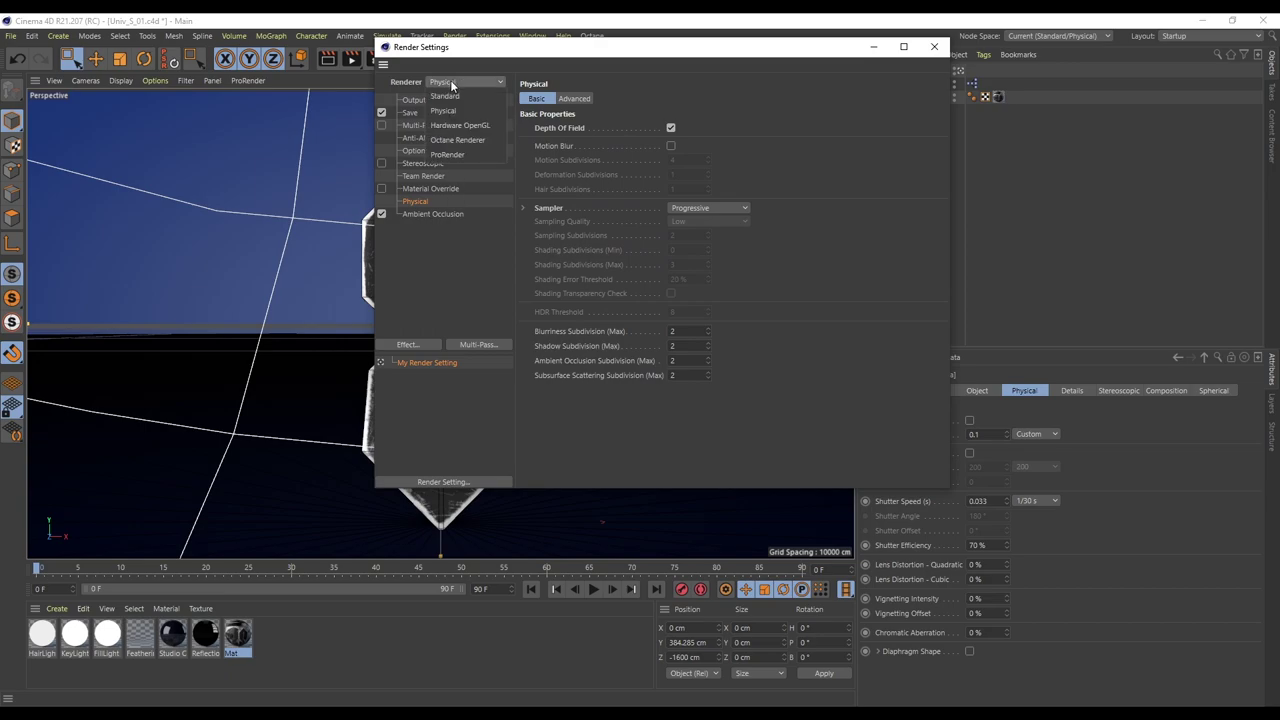
pyautogui.click(671, 129)
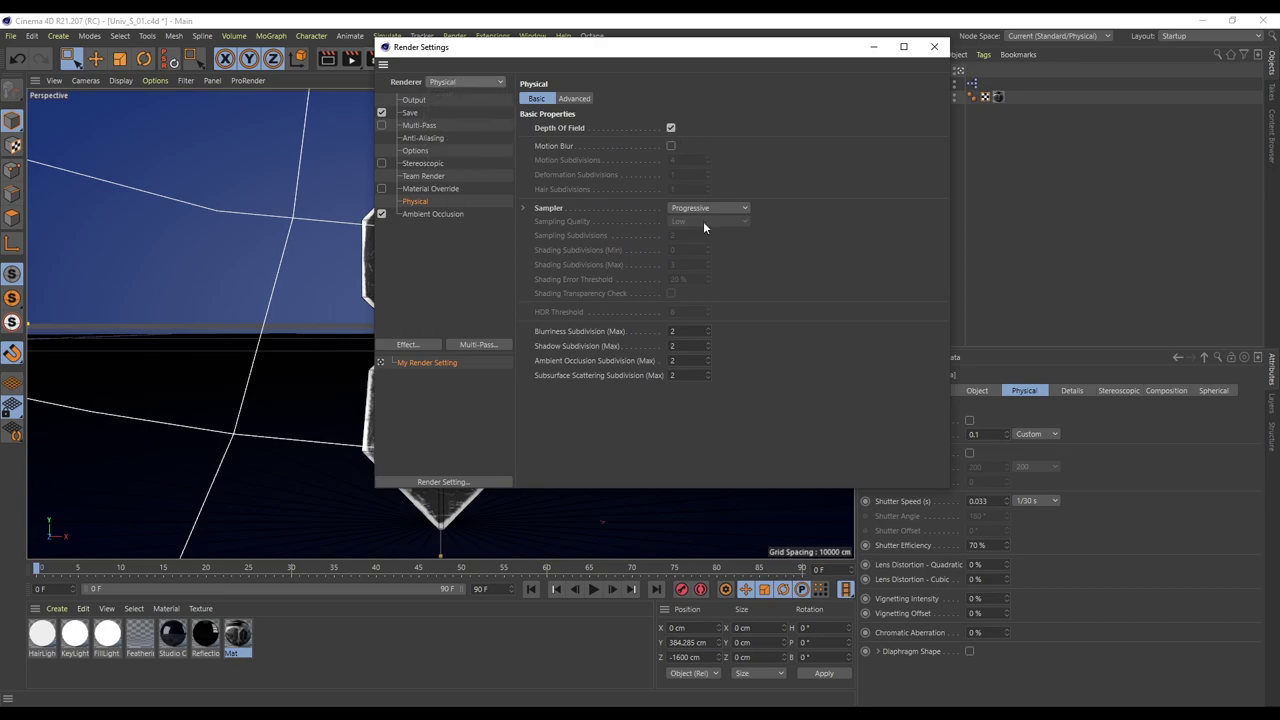
pyautogui.click(426, 214)
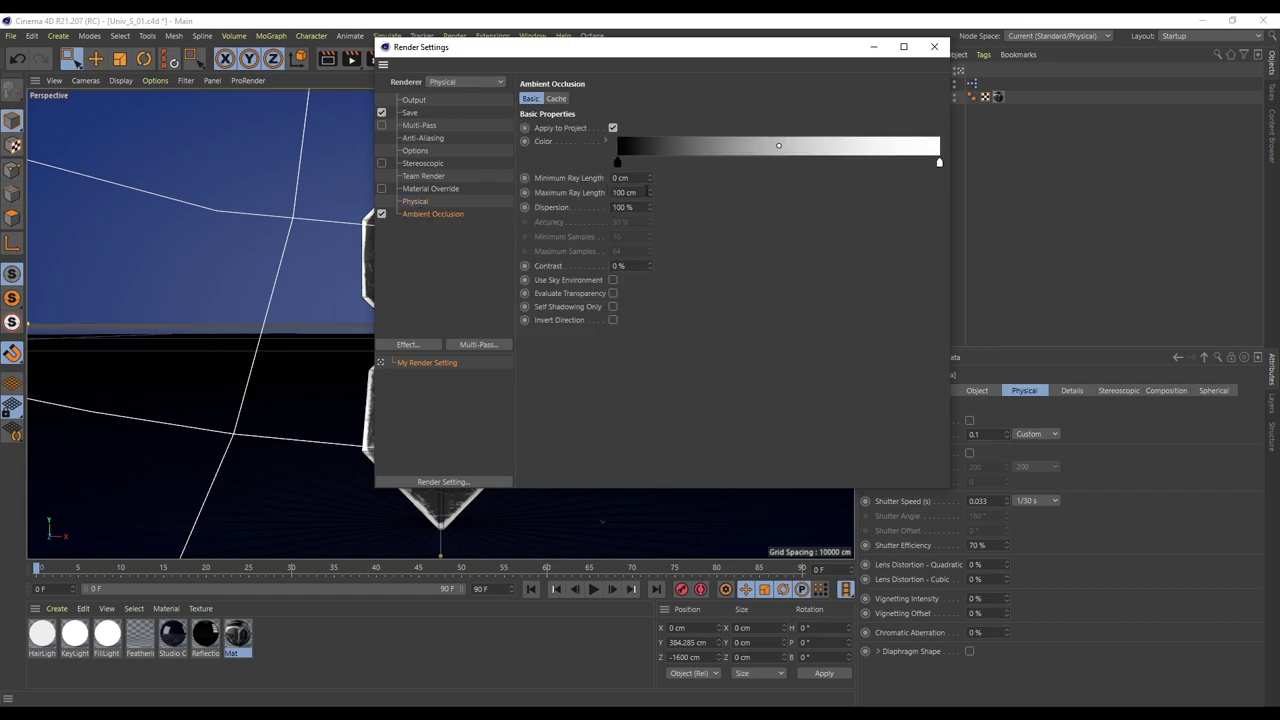
pyautogui.moveTo(647, 192); pyautogui.dragTo(564, 193)
pyautogui.write('200')
pyautogui.press('Return')
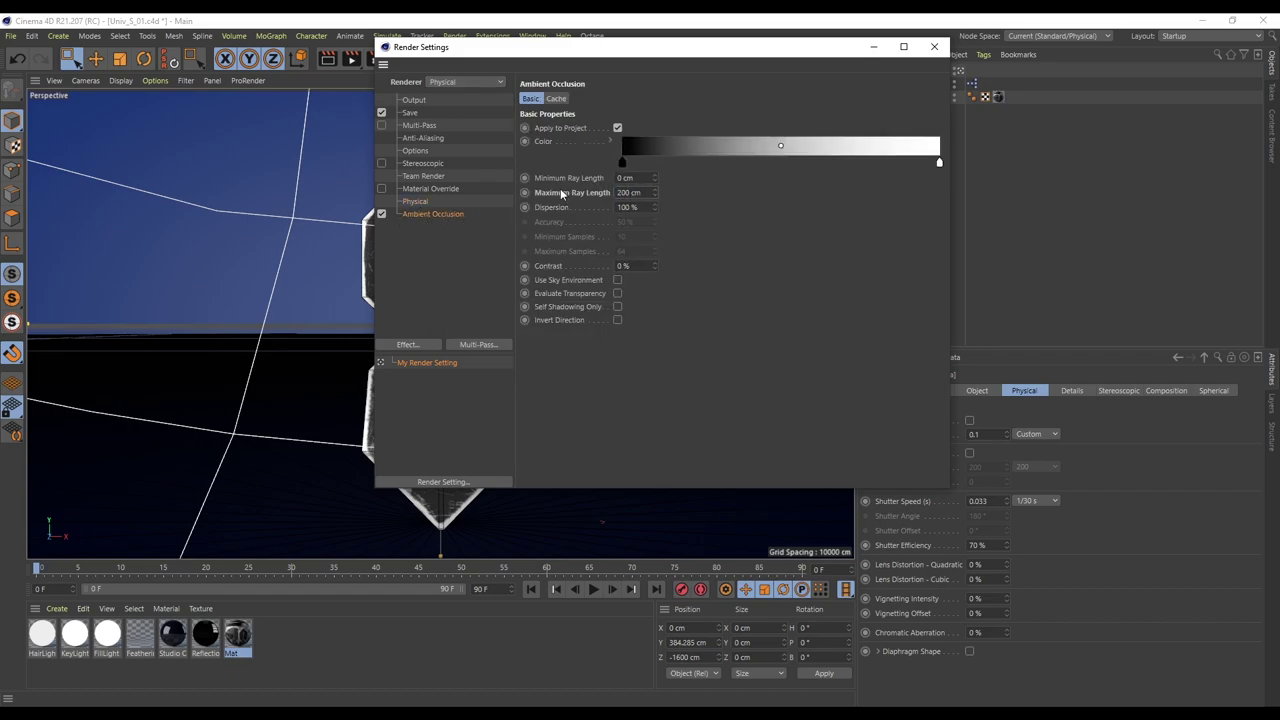
pyautogui.moveTo(489, 47); pyautogui.dragTo(563, 54)
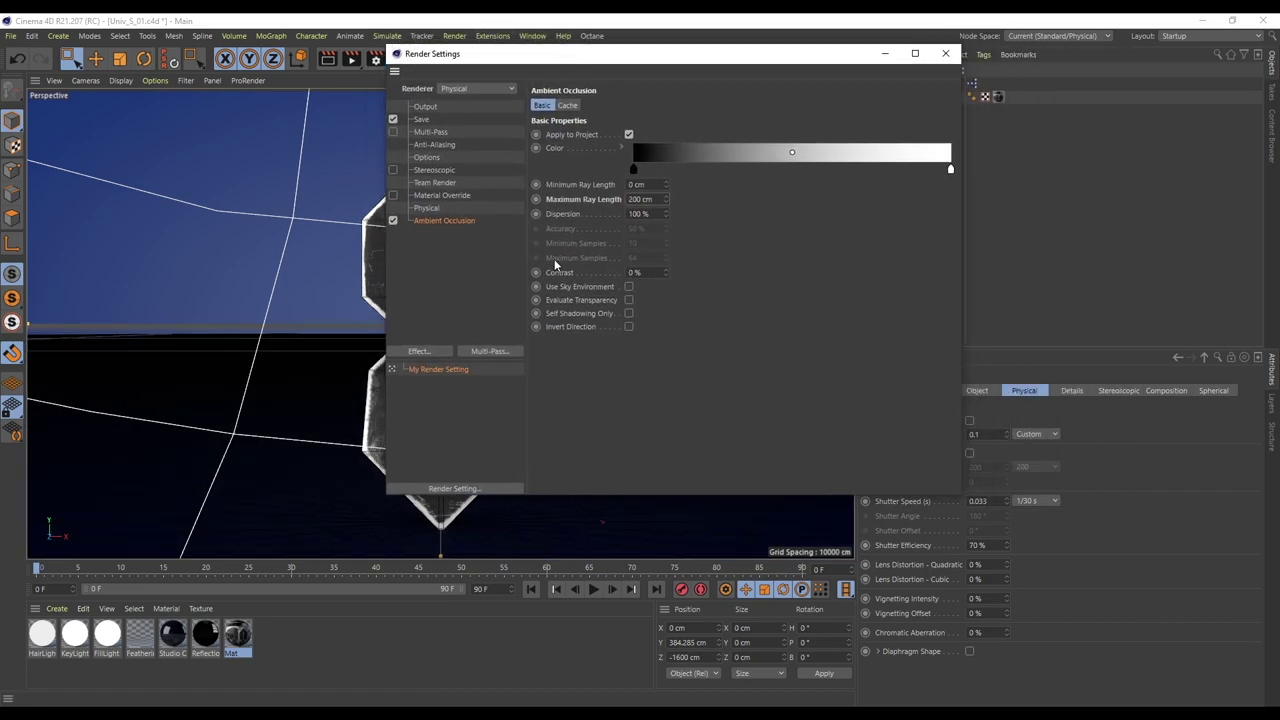
pyautogui.click(430, 208)
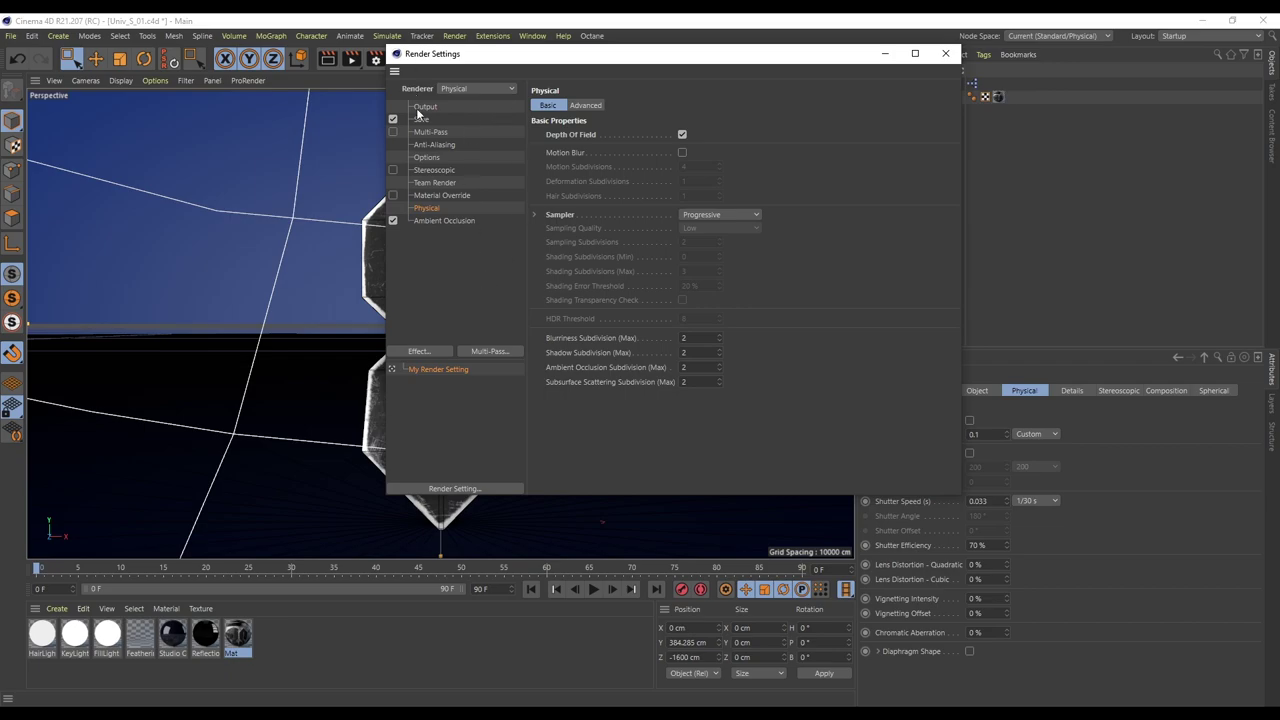
pyautogui.click(945, 53)
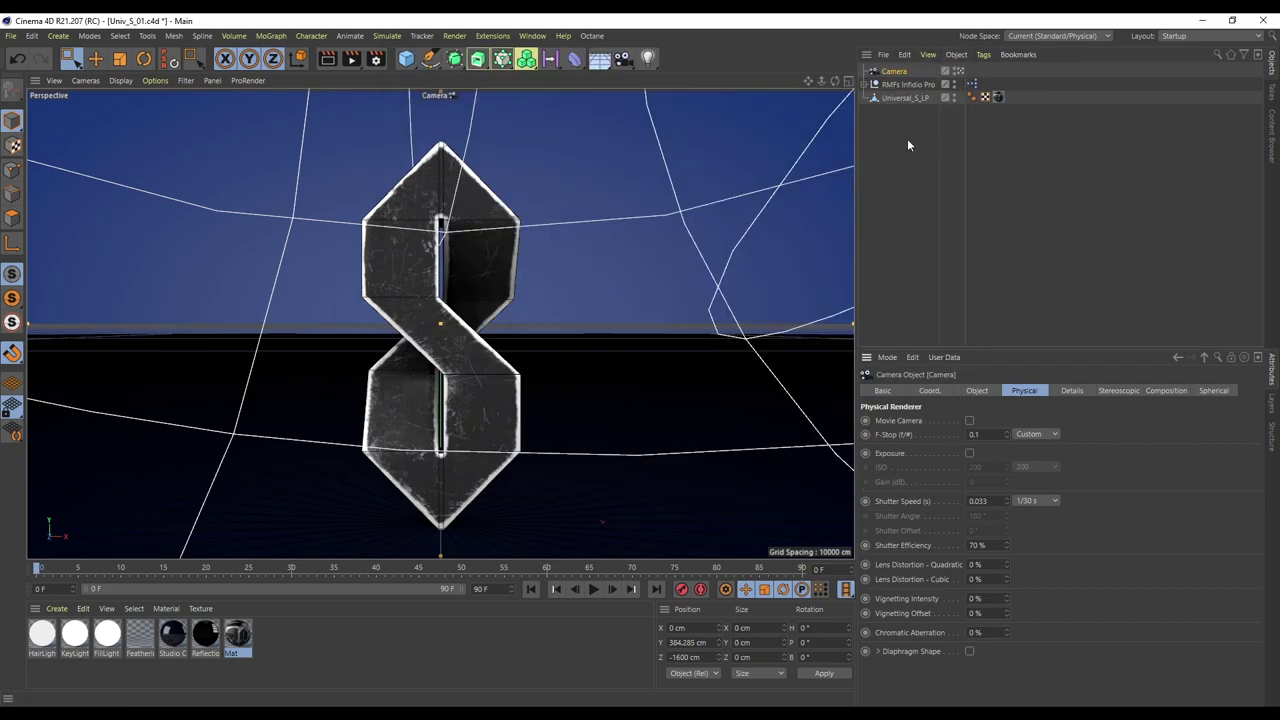
pyautogui.hotkey('ctrl', 'r')
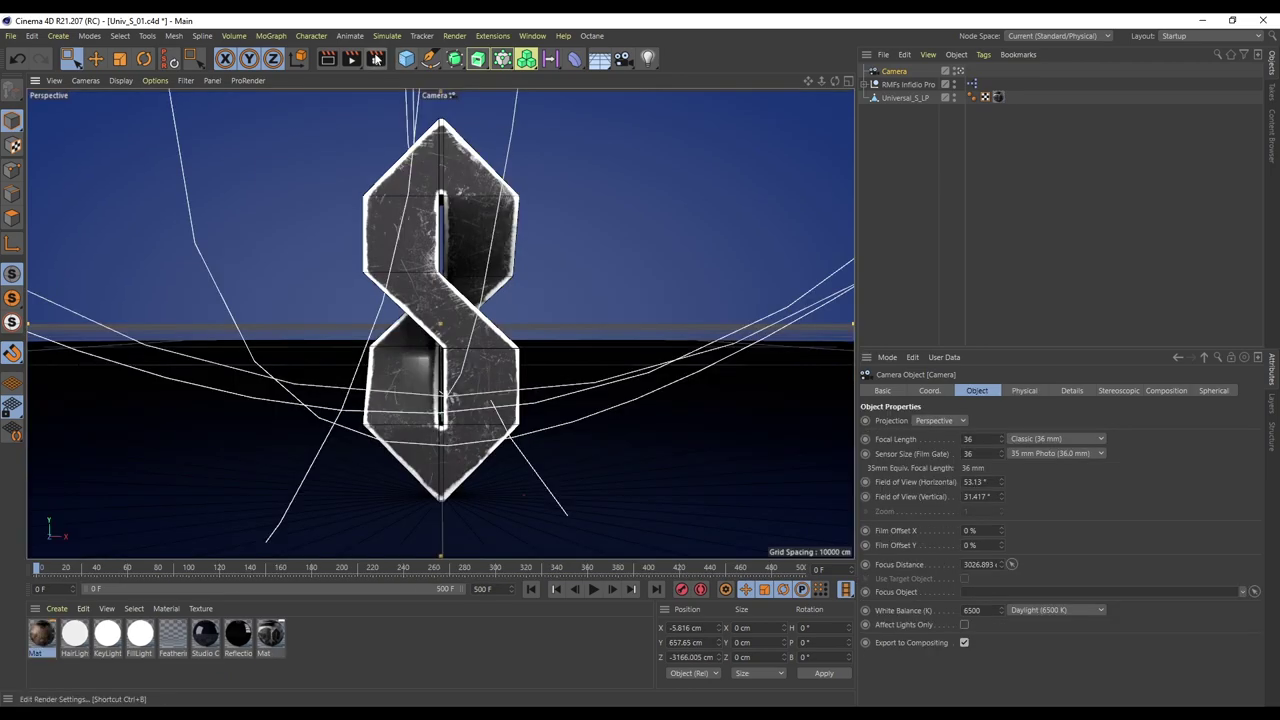
# Step: Set the render output size to 1920 x 1080 pixels
pyautogui.hotkey('ctrl', 'b')
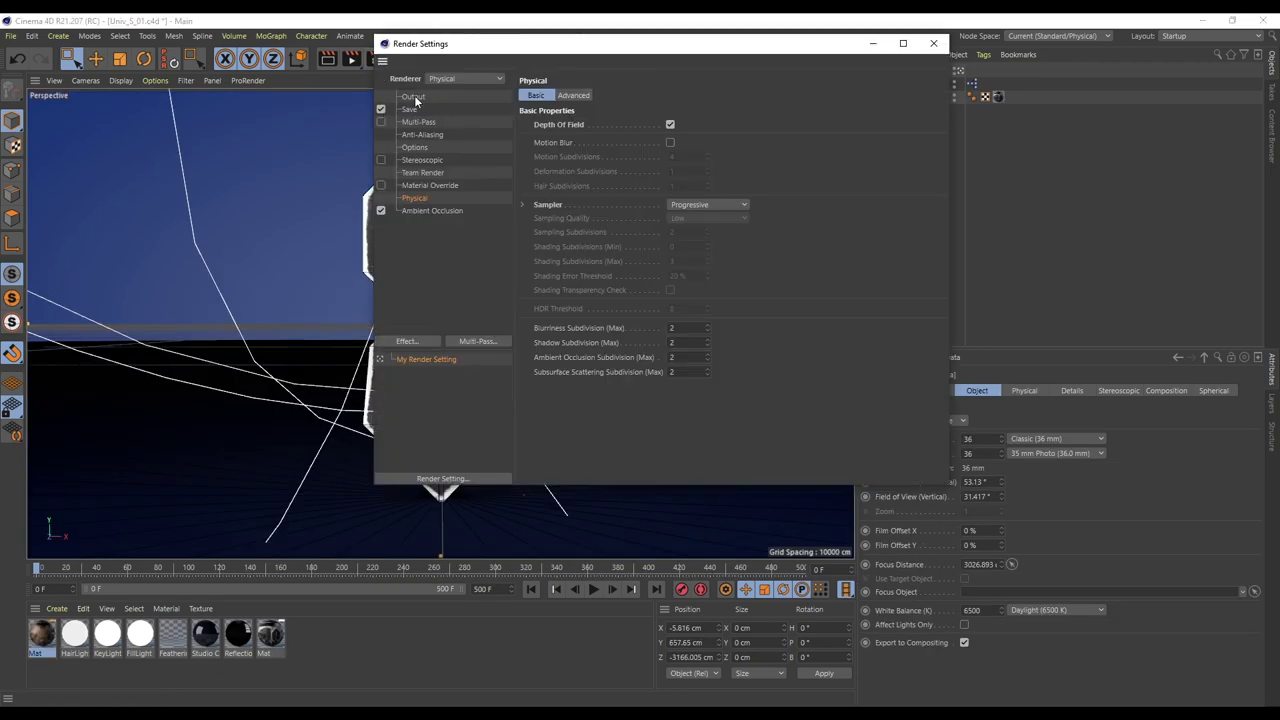
pyautogui.click(414, 97)
pyautogui.write('1')
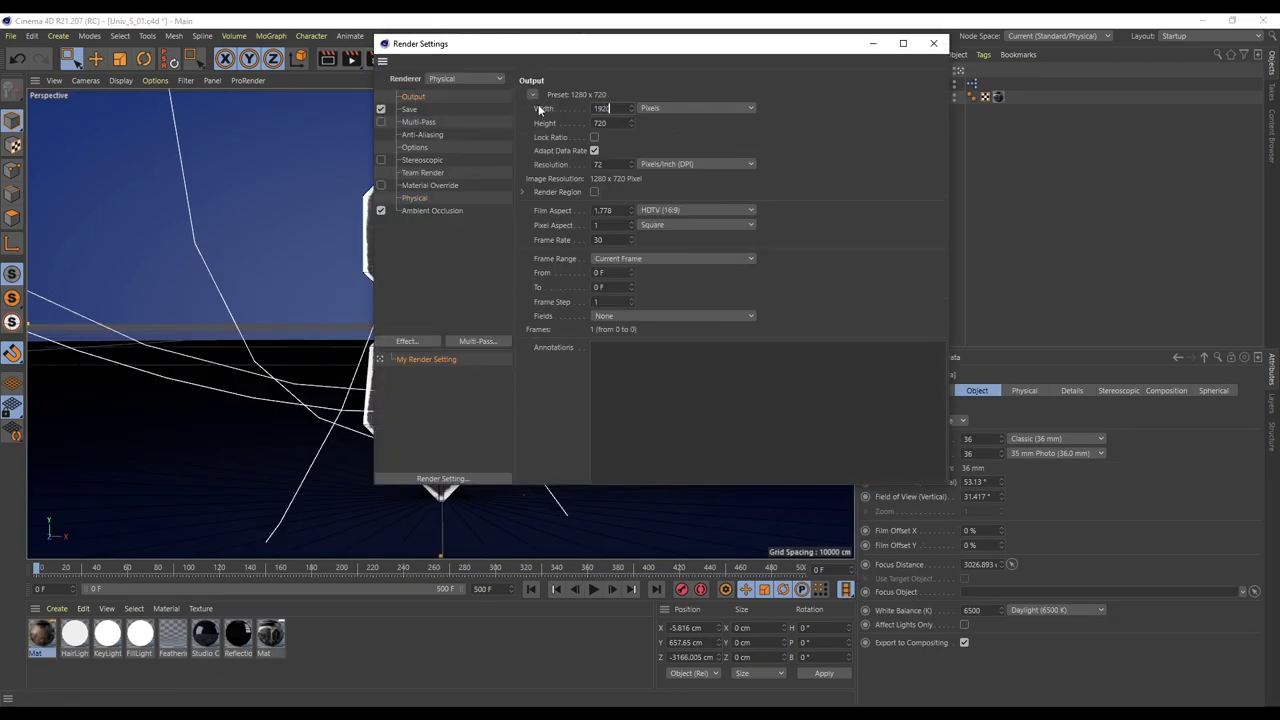
pyautogui.write('920')
pyautogui.press('Tab')
pyautogui.write('1080')
pyautogui.press('Return')
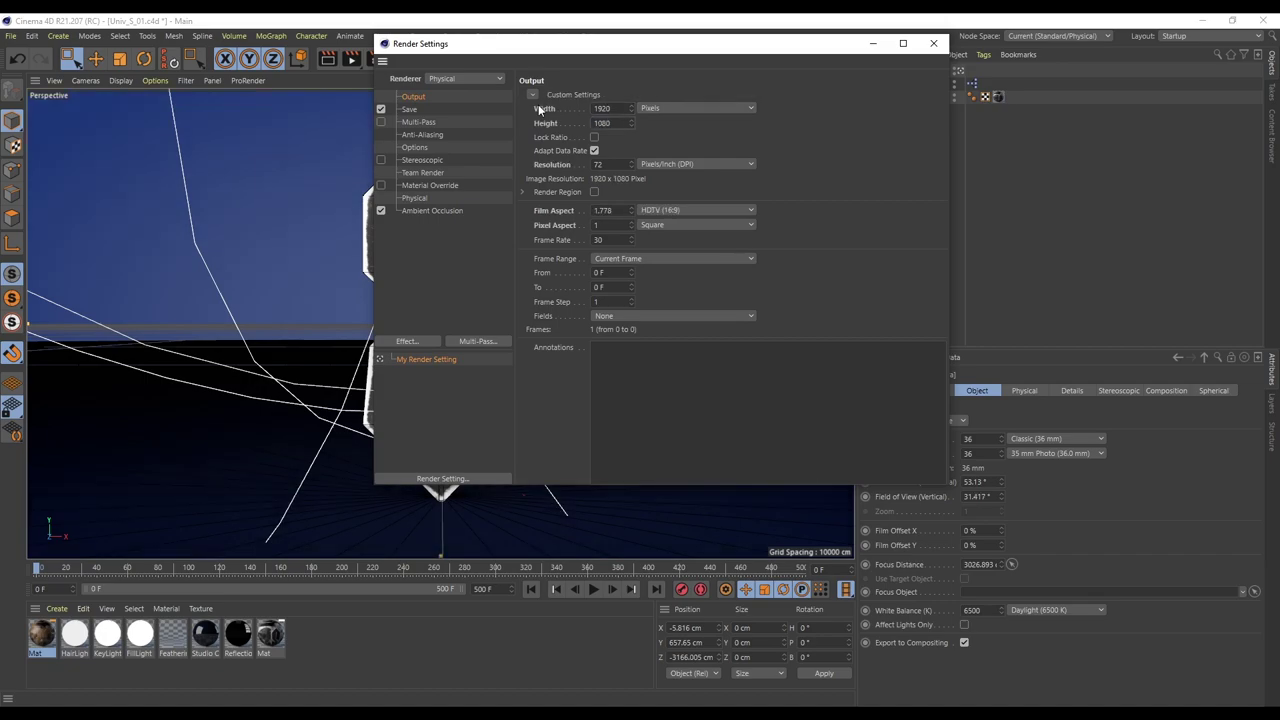
pyautogui.click(933, 43)
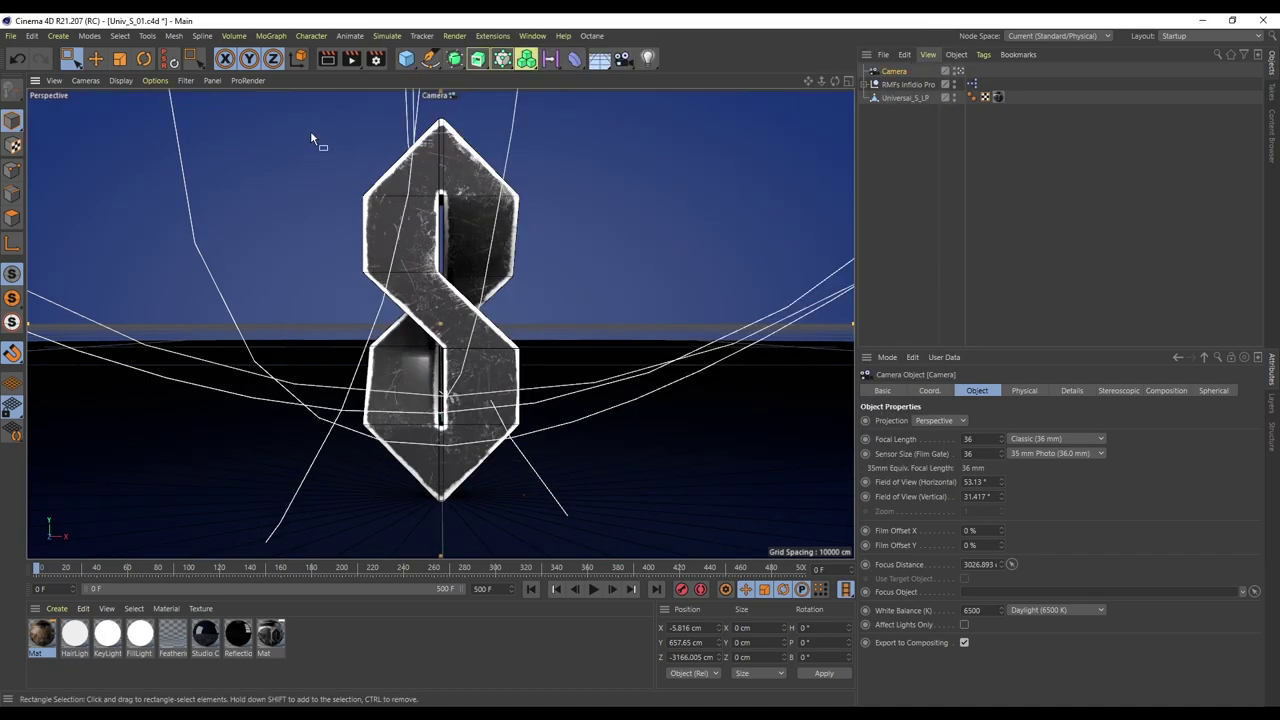
# Step: Render the camera view to the Picture Viewer and examine the whole image at 75% zoom
pyautogui.click(351, 58)
pyautogui.doubleClick(683, 48)
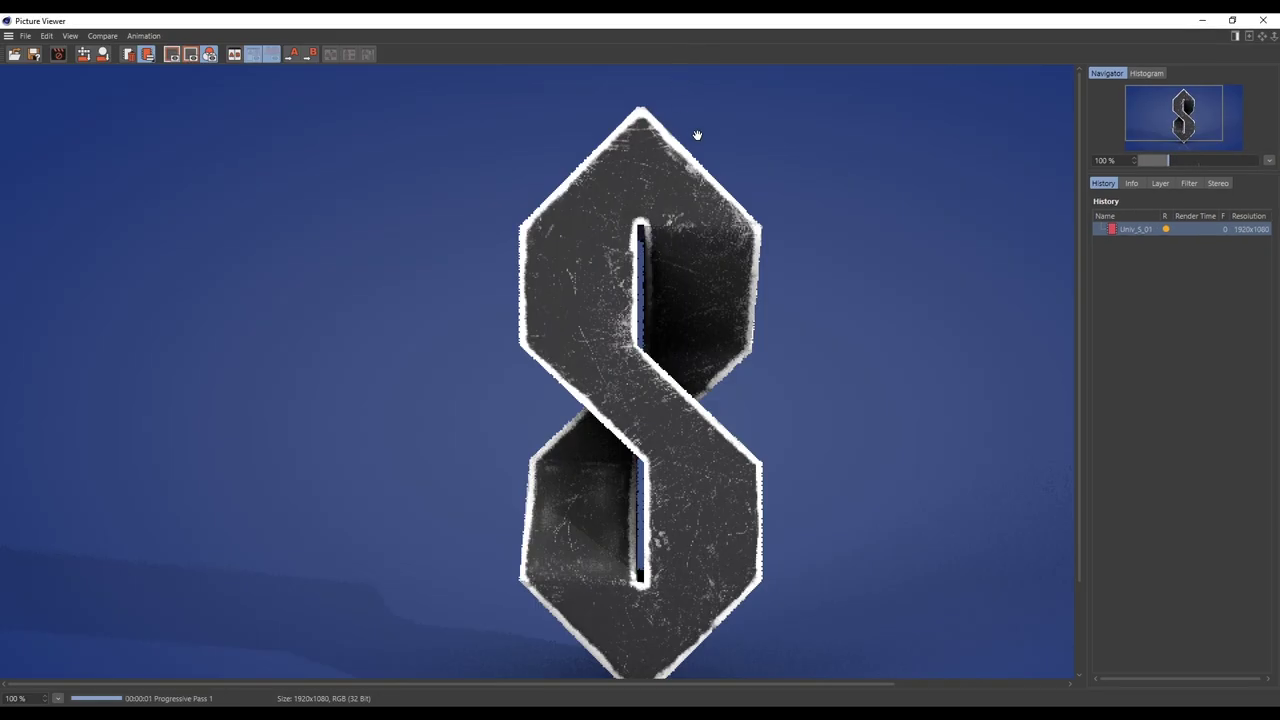
pyautogui.moveTo(823, 434); pyautogui.dragTo(711, 413)
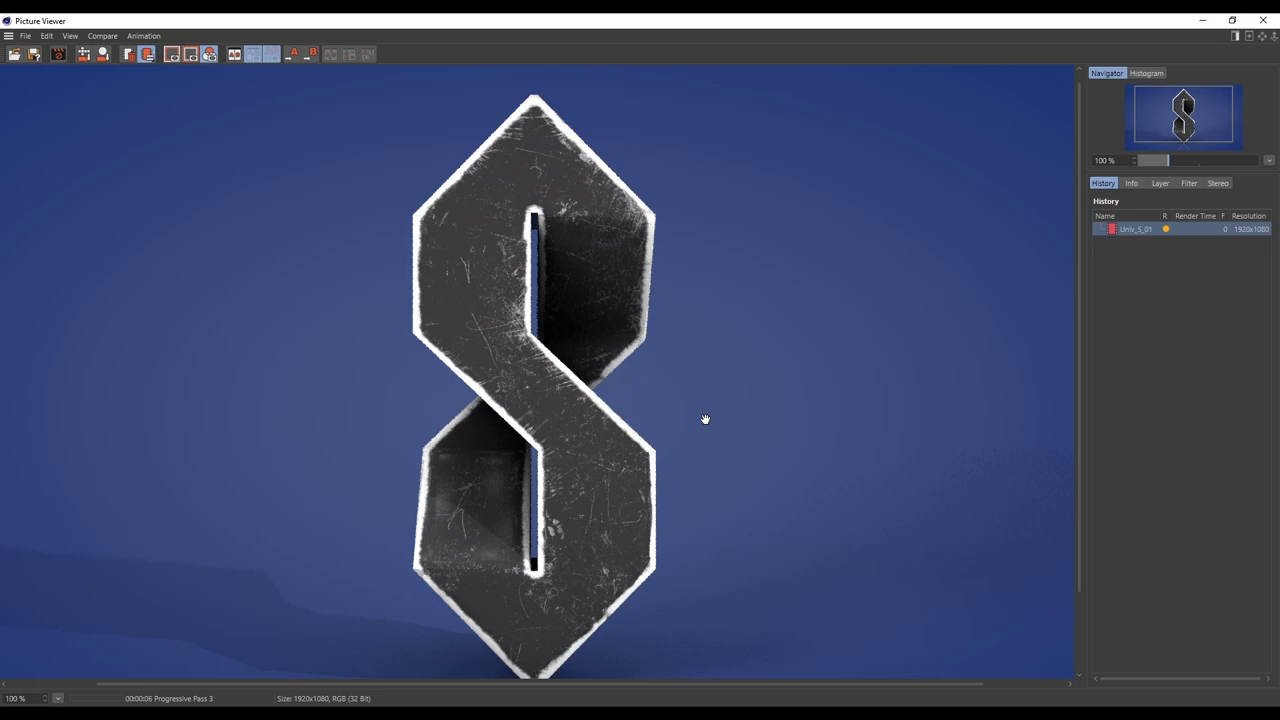
pyautogui.scroll(-1, 686, 436)
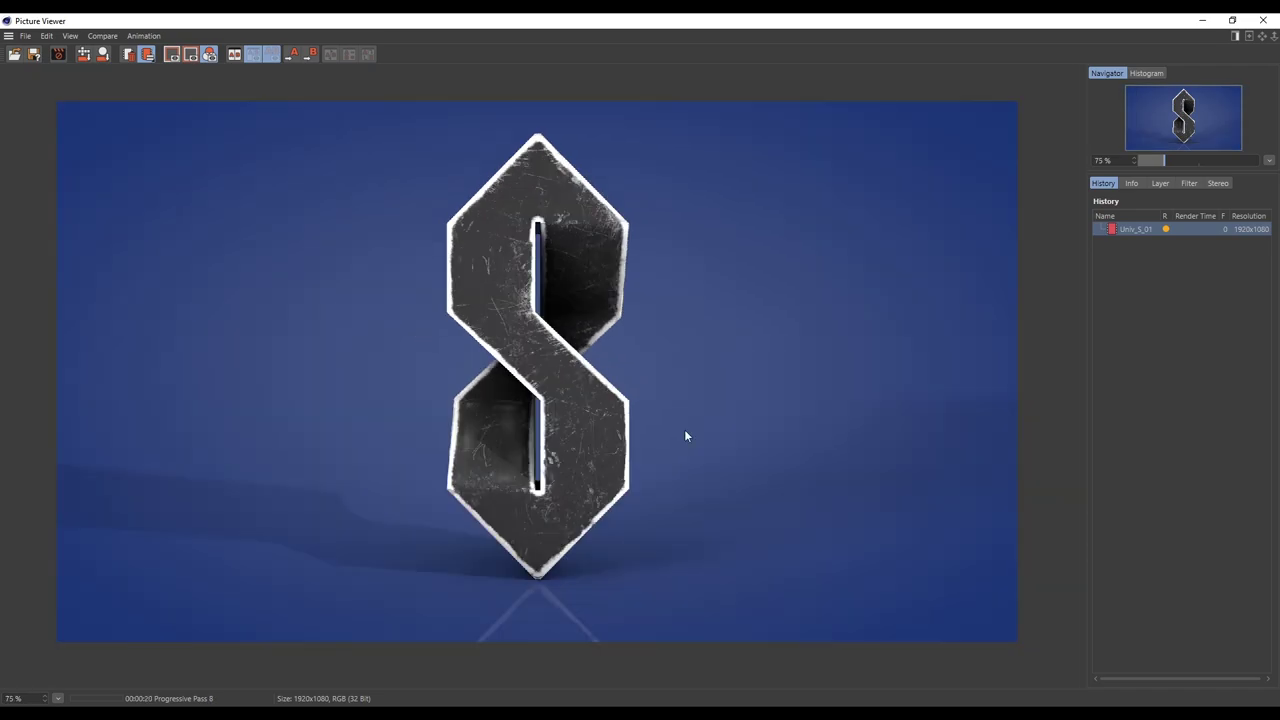